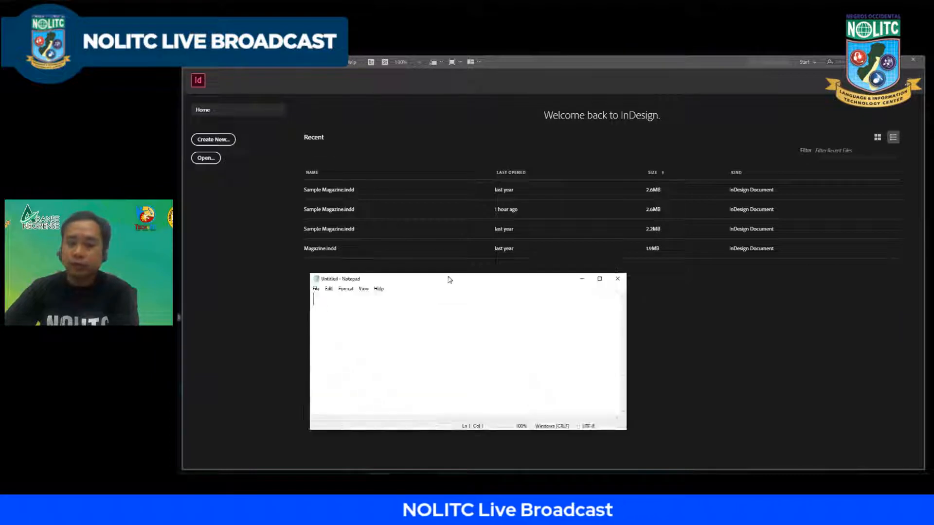
# Step: Write "1. Interface" as the first topic in the blank note and move the note window out of the way
pyautogui.write('1. In')
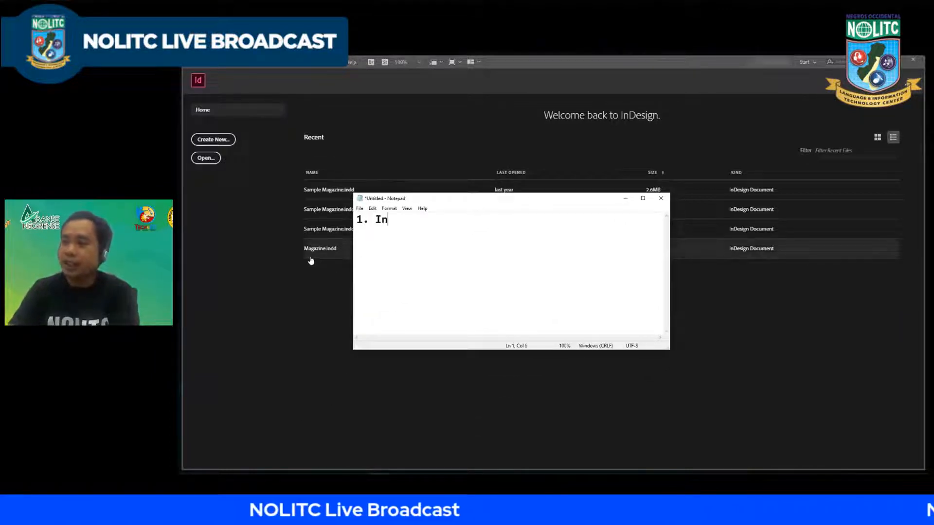
pyautogui.write('terface')
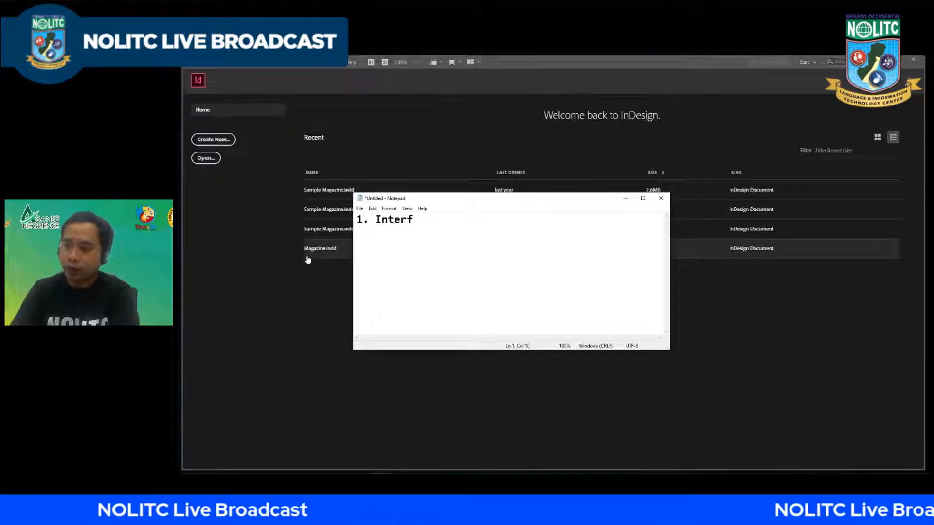
pyautogui.moveTo(500, 199); pyautogui.dragTo(180, 326)
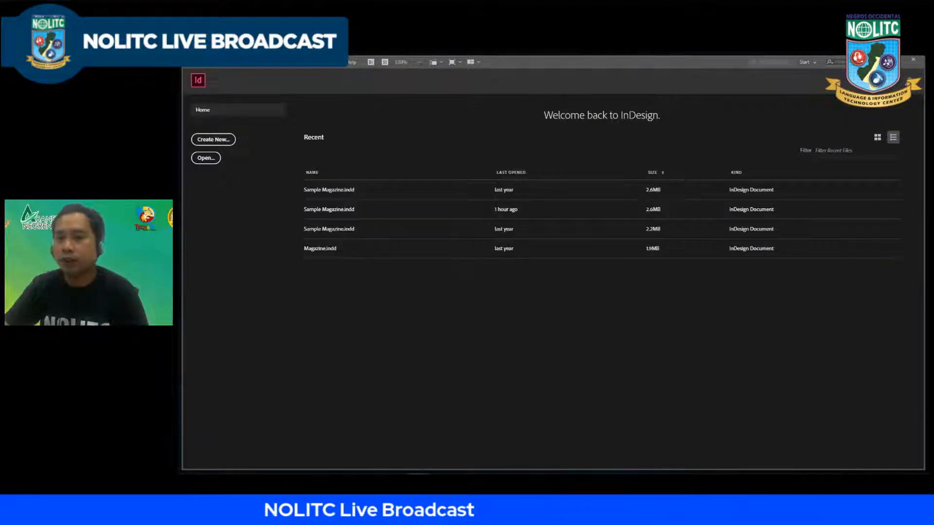
# Step: Move the New Document dialog clear and compare the blank document presets for Print and Web
pyautogui.moveTo(626, 152); pyautogui.dragTo(603, 97)
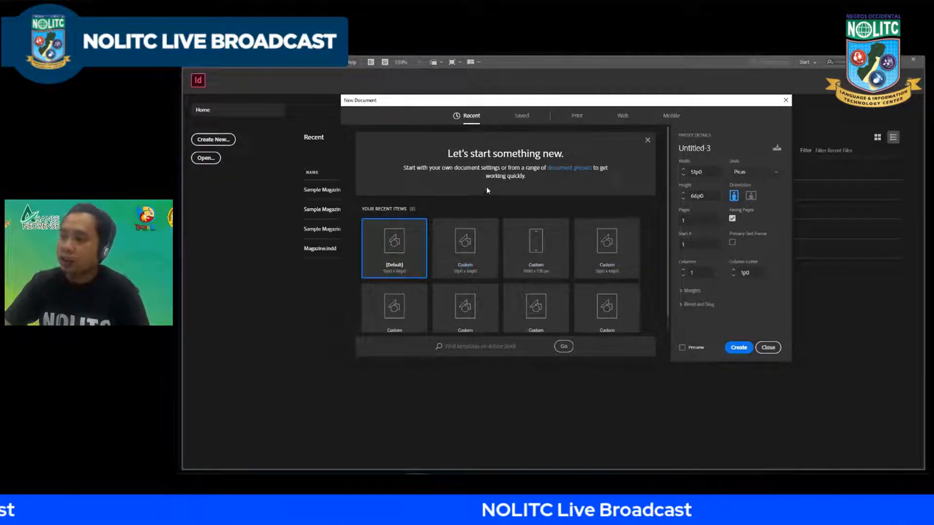
pyautogui.moveTo(602, 104); pyautogui.dragTo(564, 100)
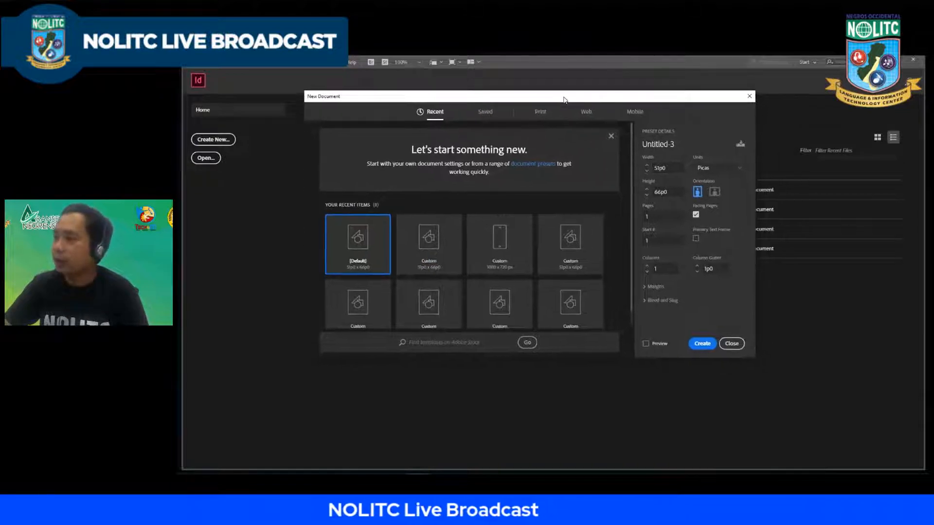
pyautogui.click(536, 117)
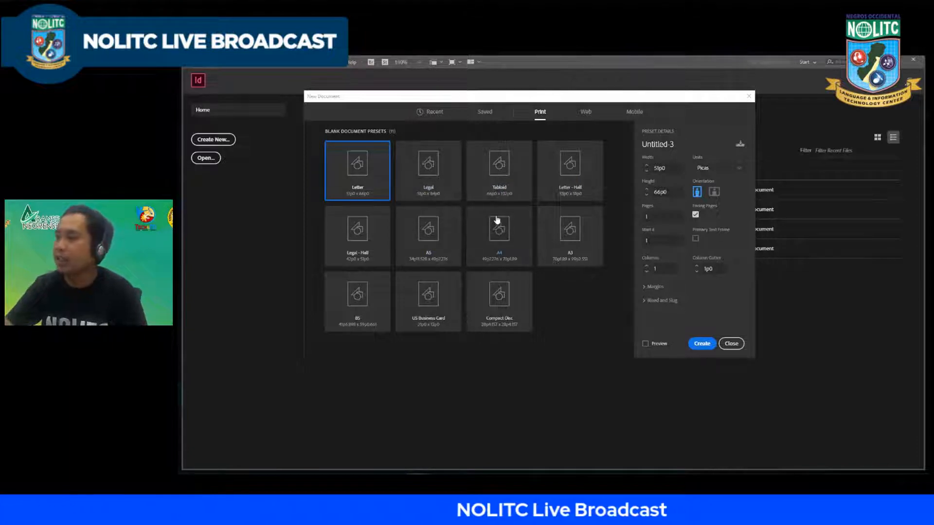
pyautogui.click(586, 113)
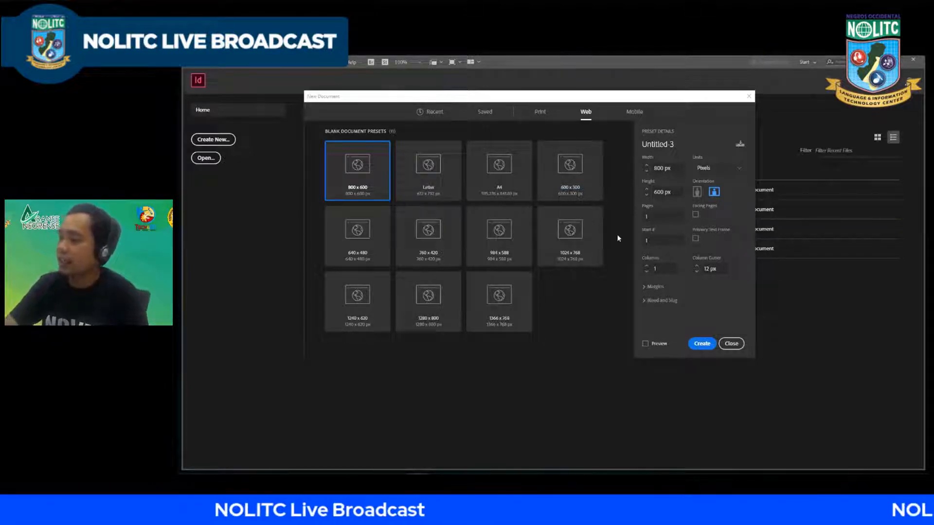
pyautogui.click(539, 115)
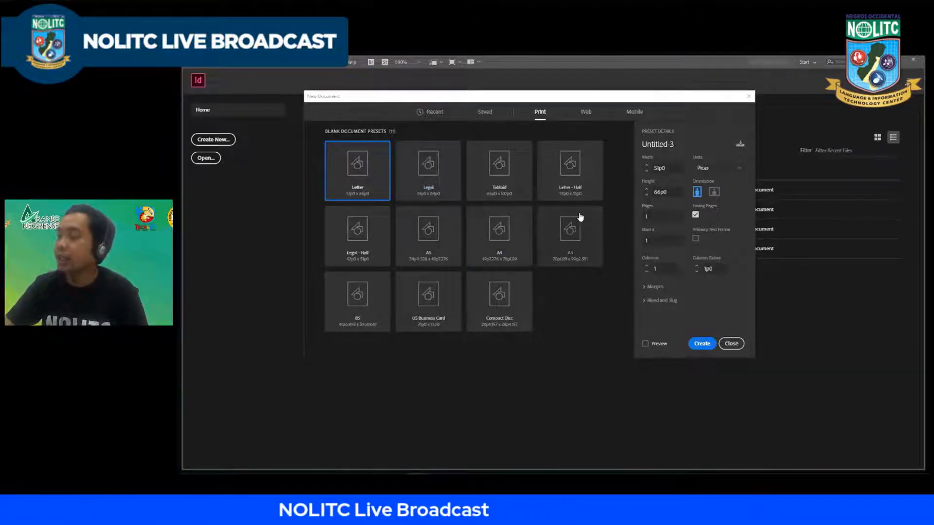
# Step: Name the new document "Excercise 1" and choose the Letter preset from the Web category
pyautogui.click(585, 115)
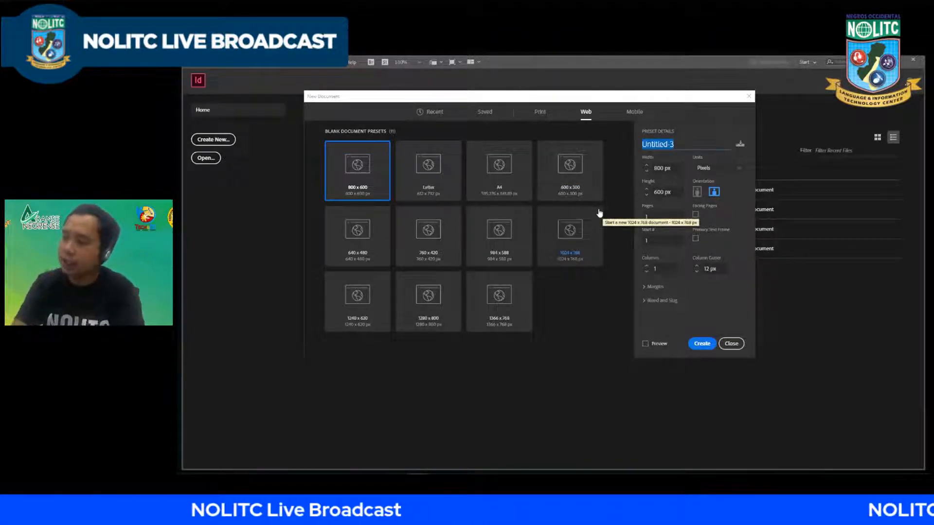
pyautogui.press('BackSpace')
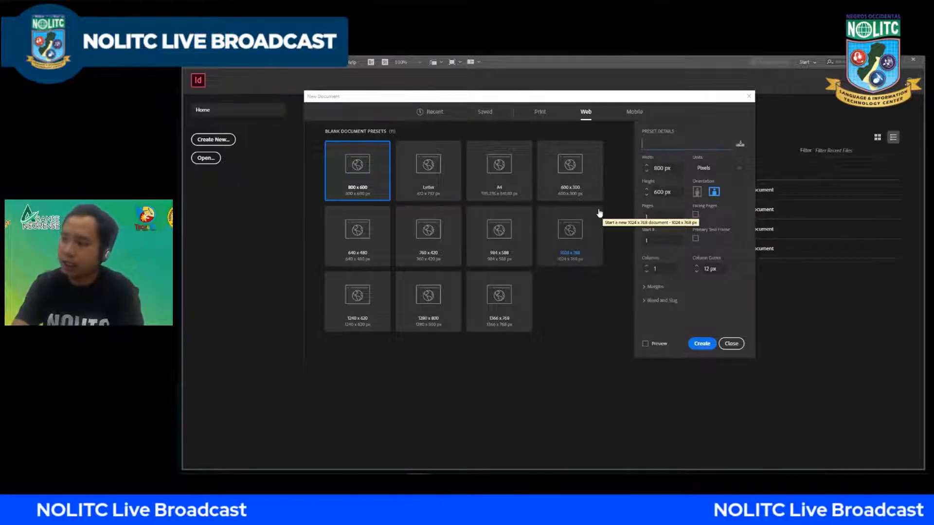
pyautogui.write('Exe')
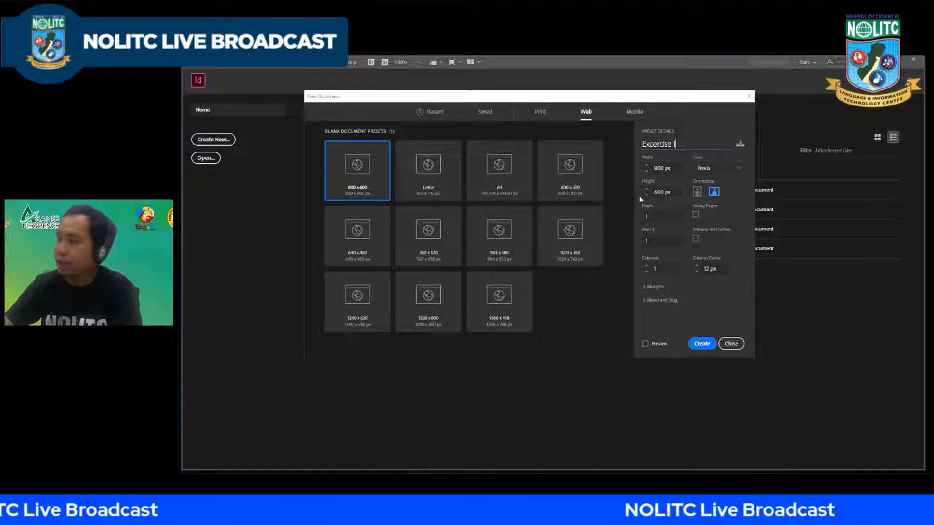
pyautogui.click(440, 171)
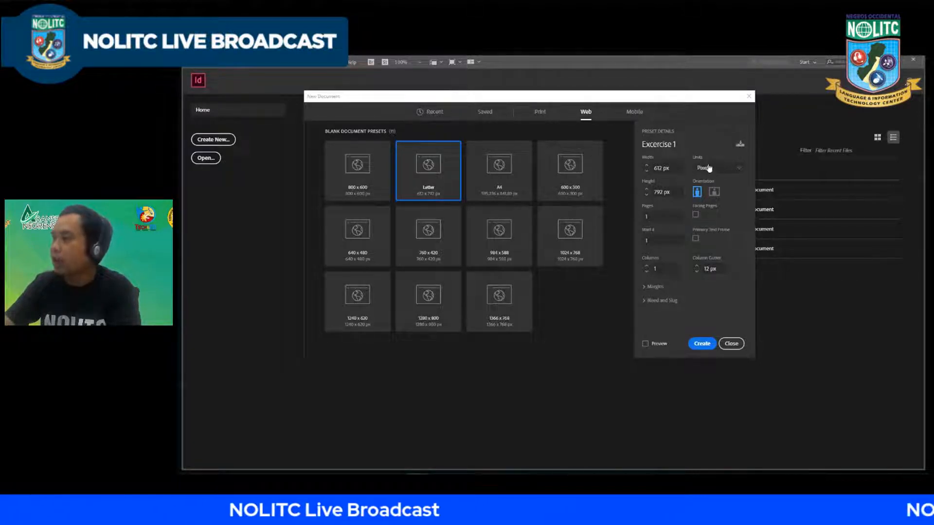
# Step: Set the new document's units to Inches and enable facing pages
pyautogui.click(735, 170)
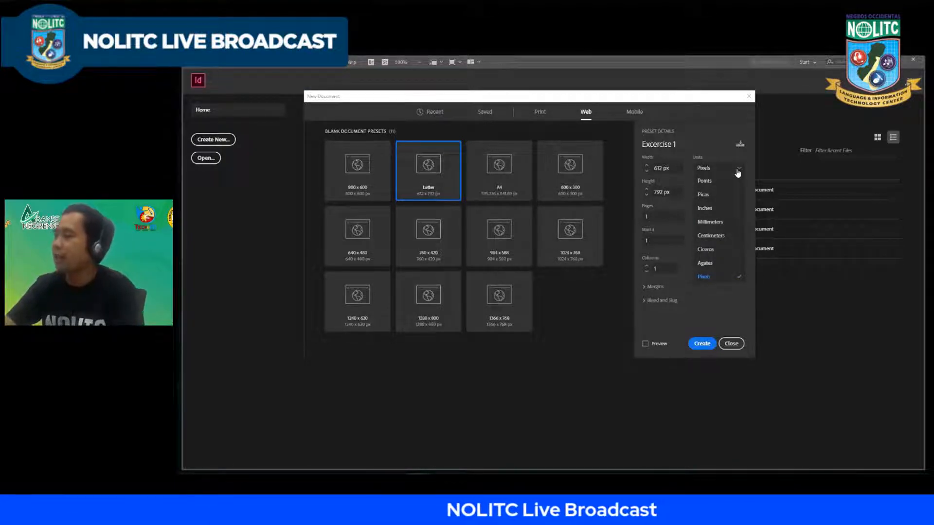
pyautogui.click(705, 209)
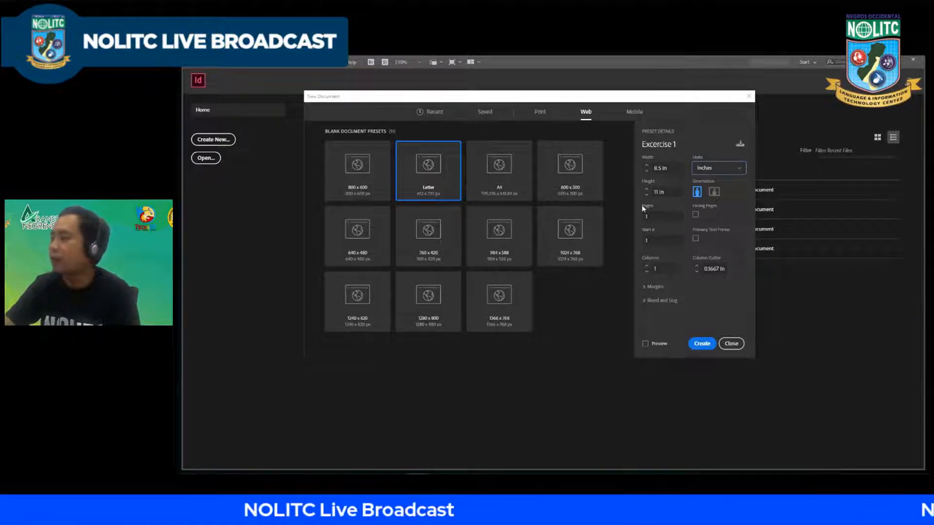
pyautogui.click(656, 217)
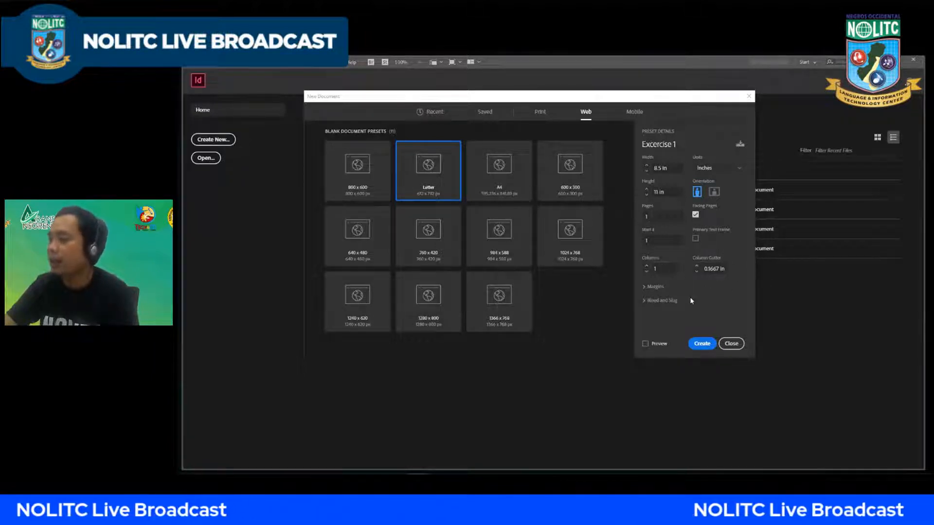
# Step: Review the margin, bleed and slug settings, and create the document
pyautogui.click(647, 287)
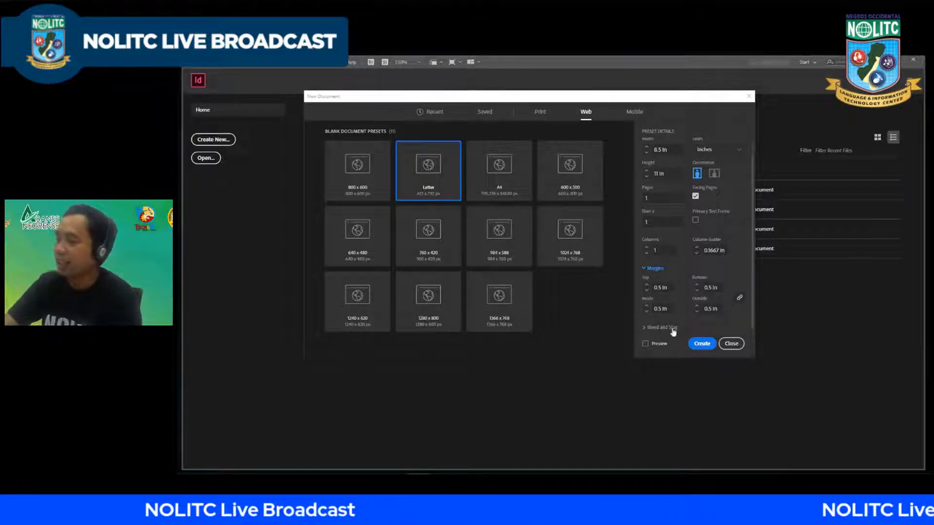
pyautogui.click(644, 327)
pyautogui.scroll(-3, 646, 333)
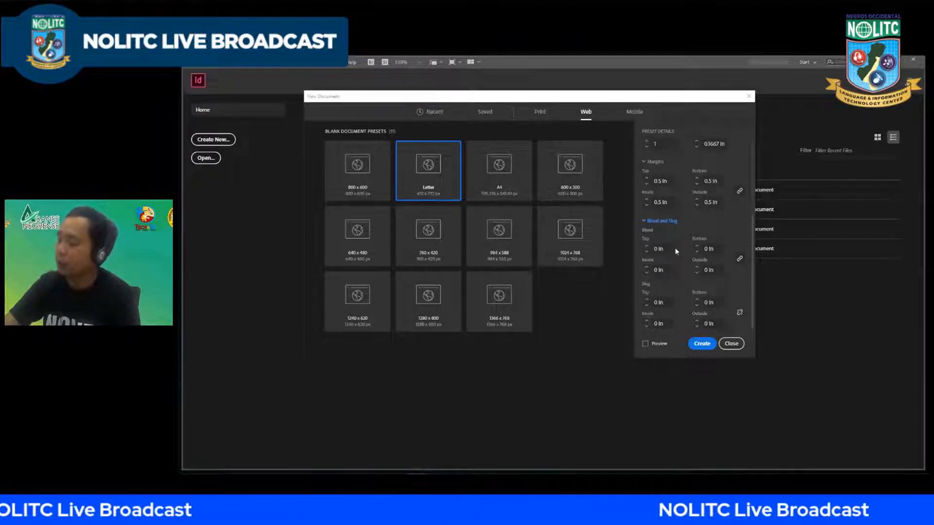
pyautogui.scroll(1, 695, 233)
pyautogui.scroll(-1, 695, 235)
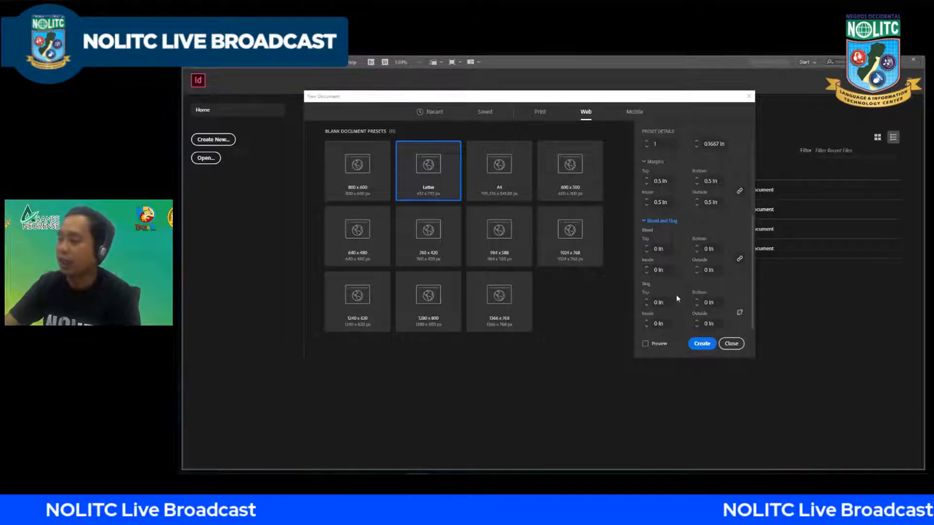
pyautogui.click(654, 226)
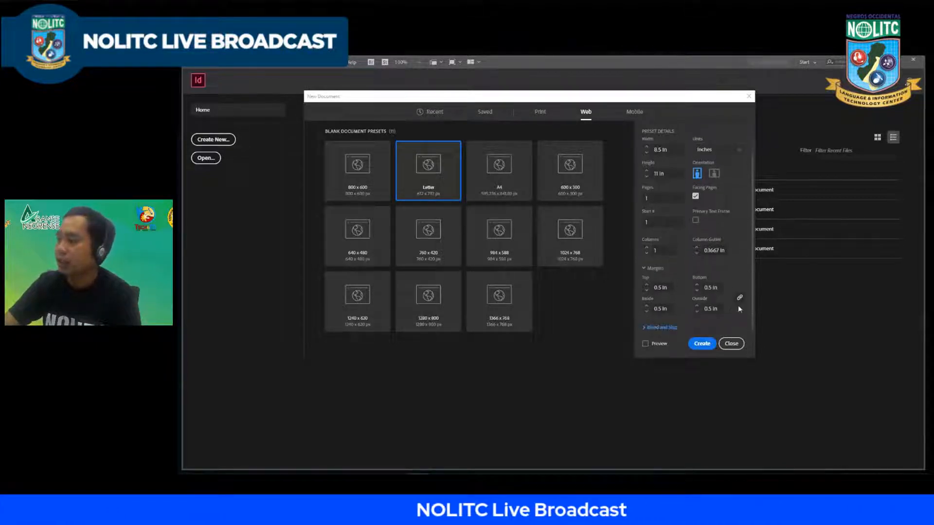
pyautogui.scroll(1, 674, 268)
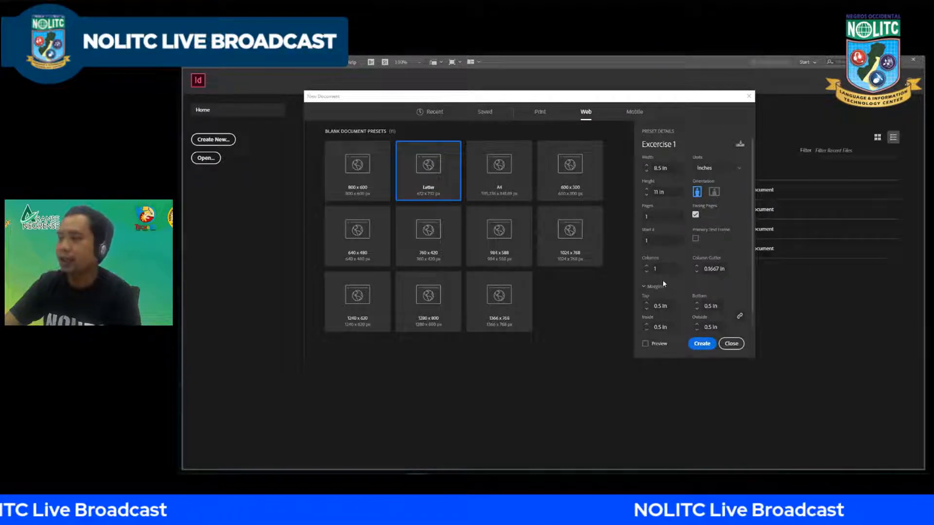
pyautogui.click(702, 345)
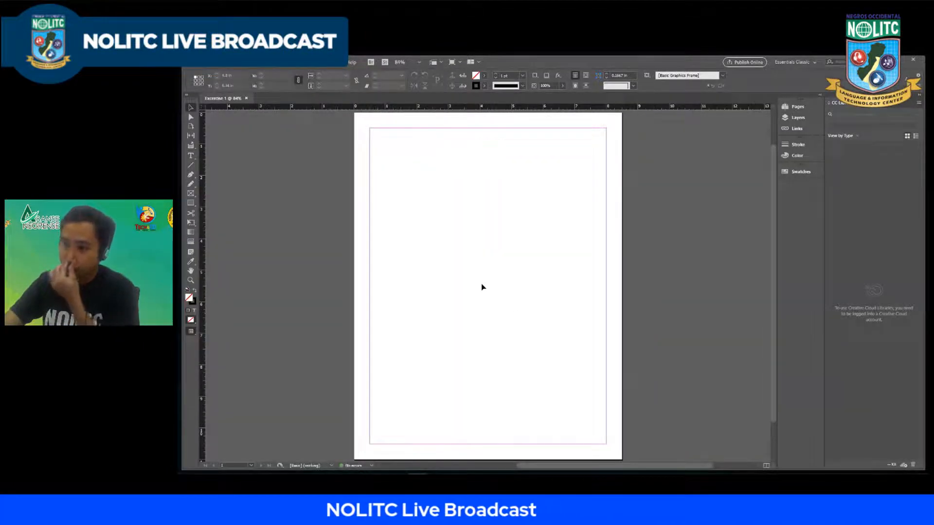
# Step: Show the Character panel and dock it with the collapsed panels below Swatches
pyautogui.hotkey('ctrl', 't')
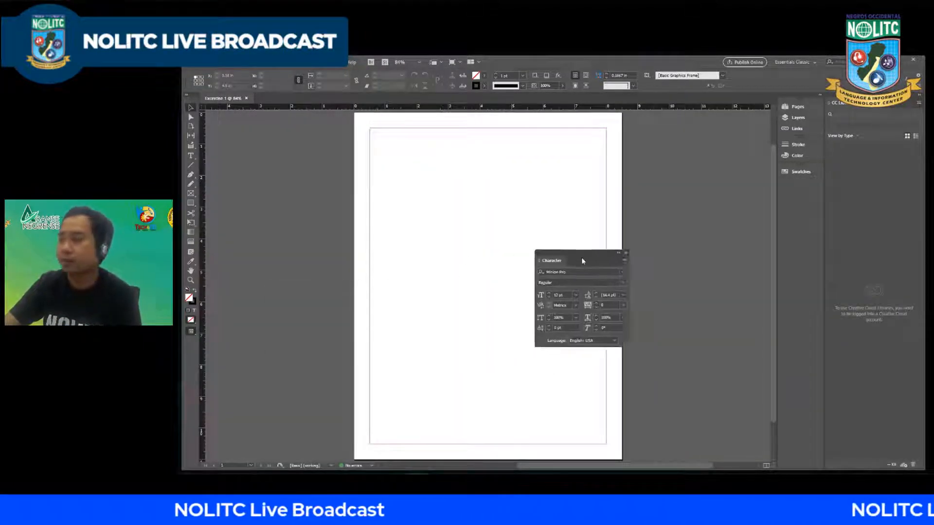
pyautogui.moveTo(582, 261); pyautogui.dragTo(794, 185)
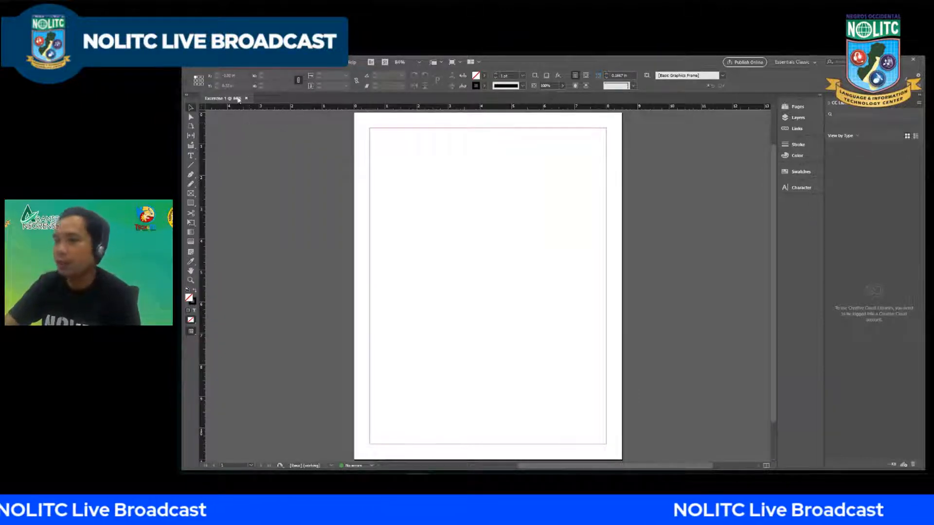
pyautogui.click(203, 64)
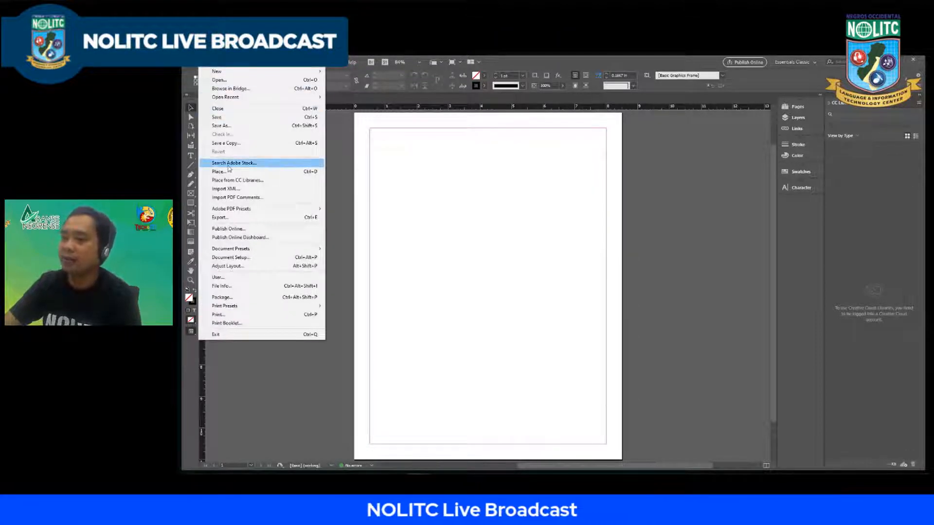
pyautogui.click(236, 126)
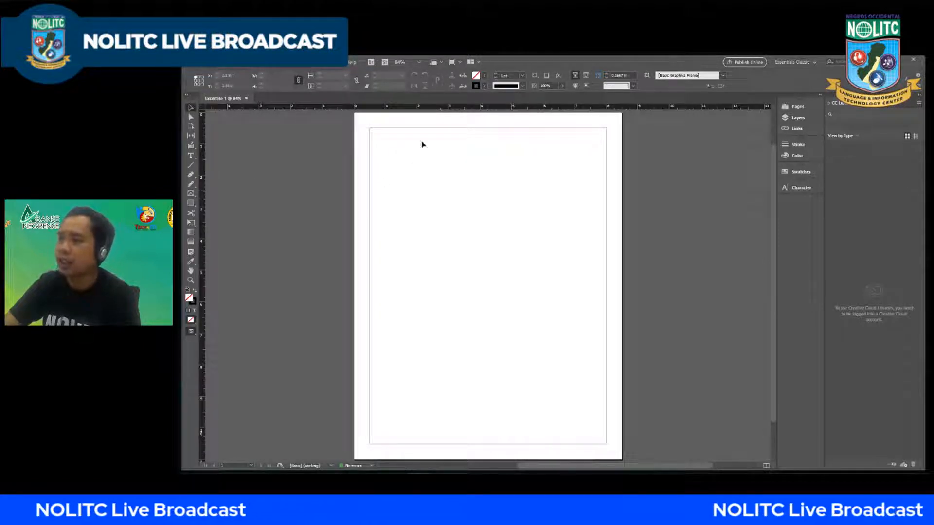
# Step: Change the page size to the A4 preset with the Page tool and inspect the page
pyautogui.click(191, 129)
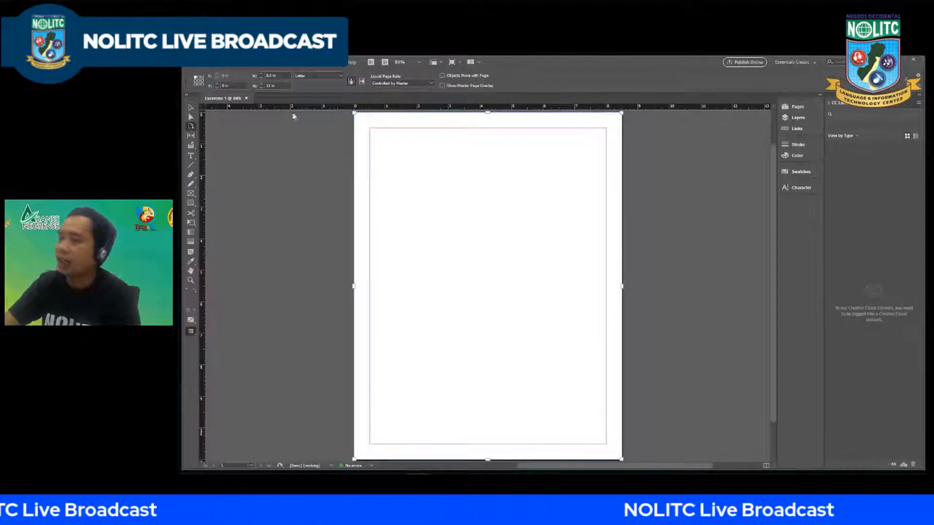
pyautogui.click(333, 78)
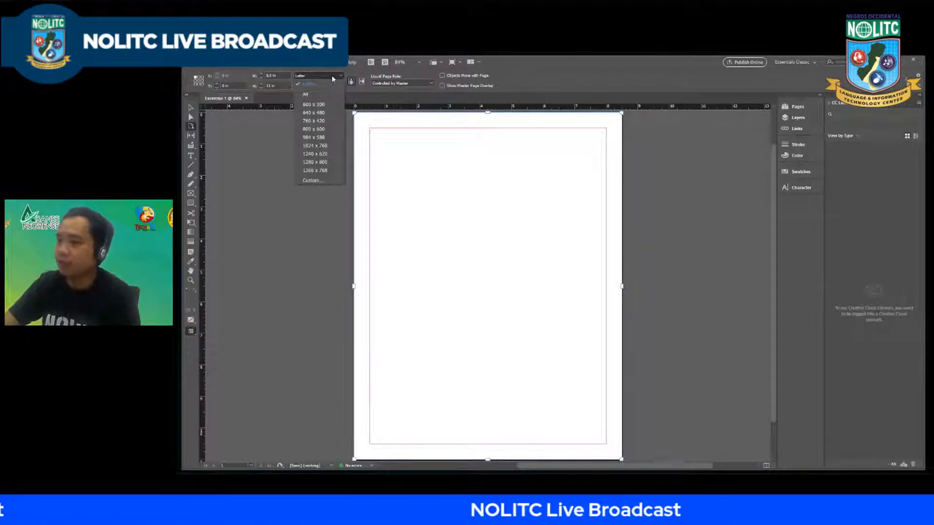
pyautogui.click(304, 94)
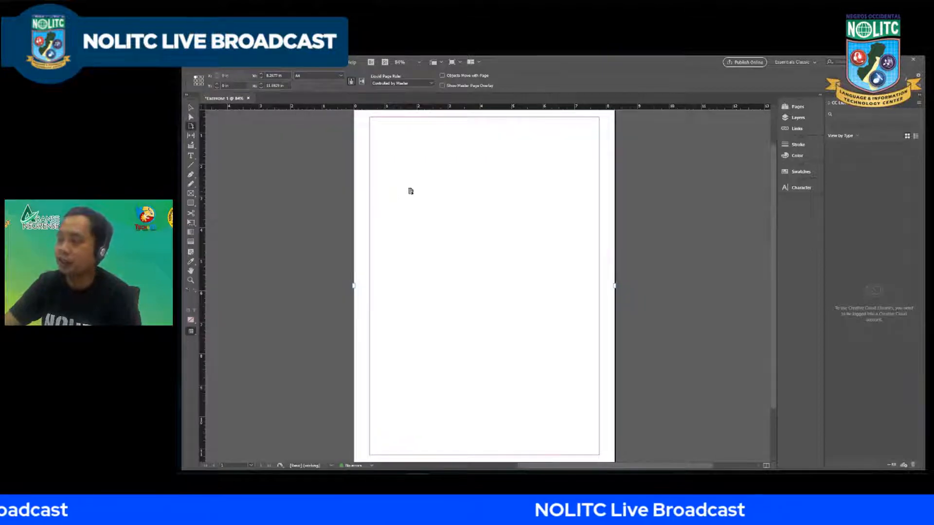
pyautogui.scroll(1, 424, 204)
pyautogui.scroll(-2, 422, 197)
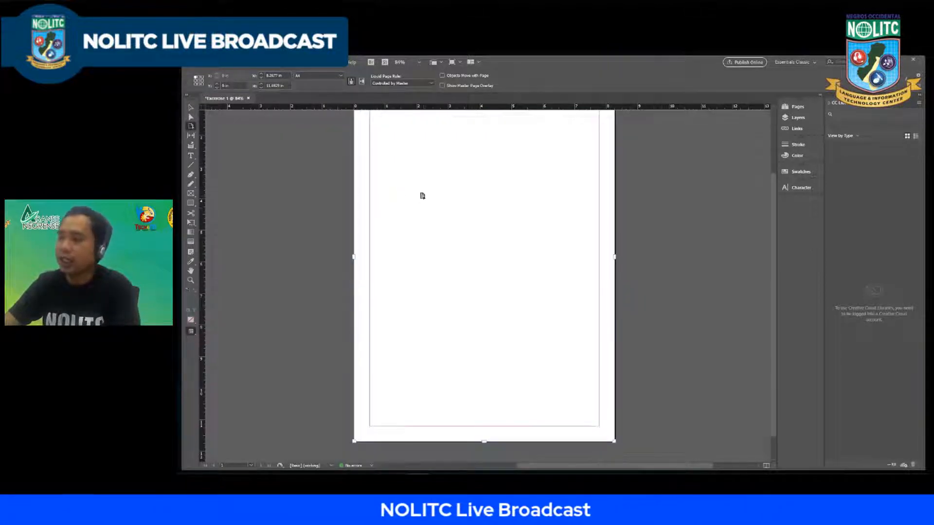
pyautogui.scroll(2, 422, 196)
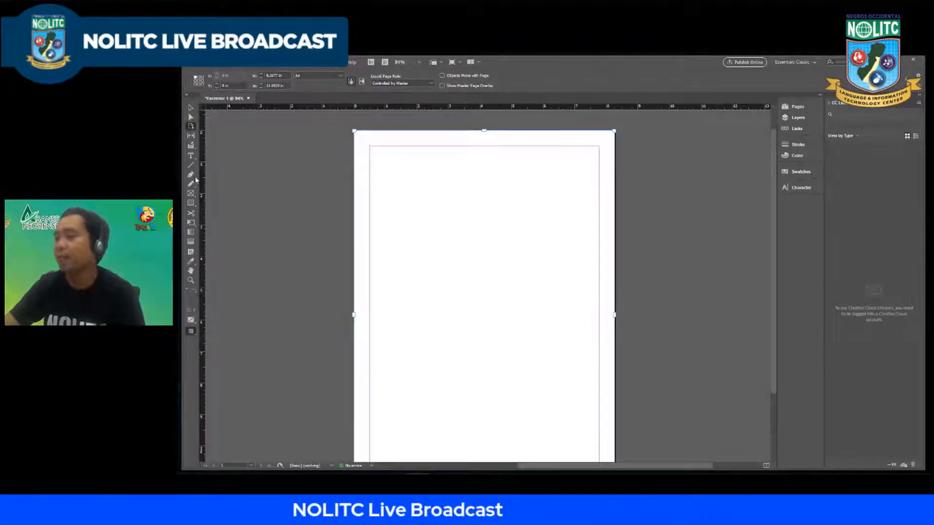
# Step: Return the page size to Letter and center the page in the view
pyautogui.click(320, 76)
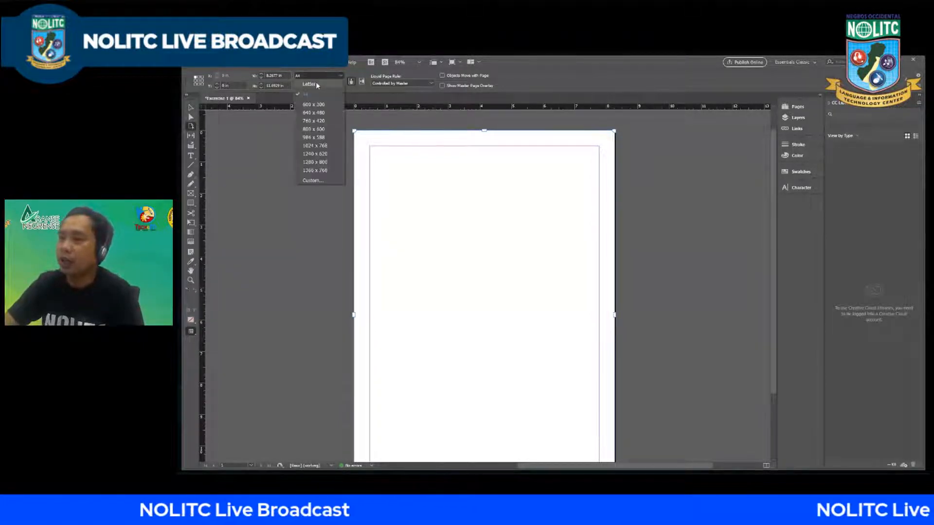
pyautogui.click(316, 83)
pyautogui.scroll(-2, 401, 183)
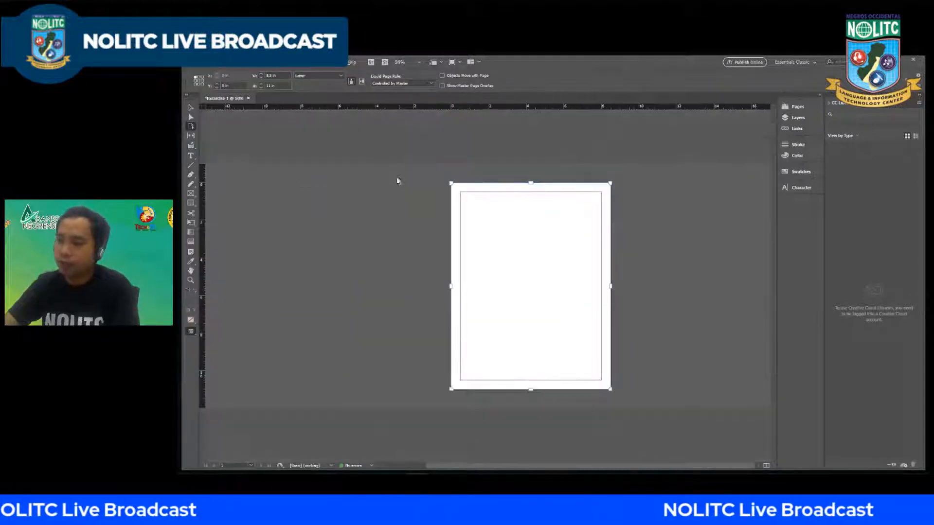
pyautogui.scroll(1, 432, 205)
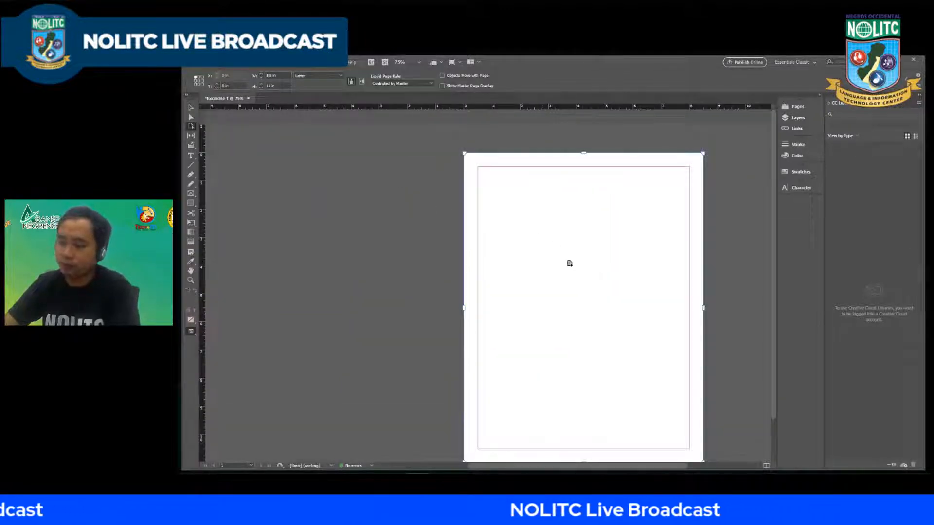
pyautogui.moveTo(569, 263); pyautogui.dragTo(486, 239)
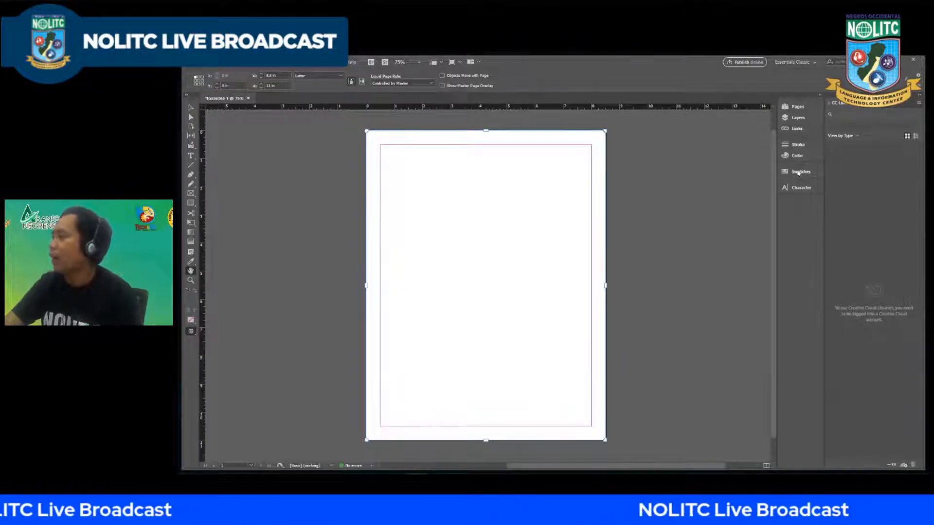
# Step: Examine the Pages, Layers, Links and Character panels one after another, and collapse the Character panel
pyautogui.click(796, 107)
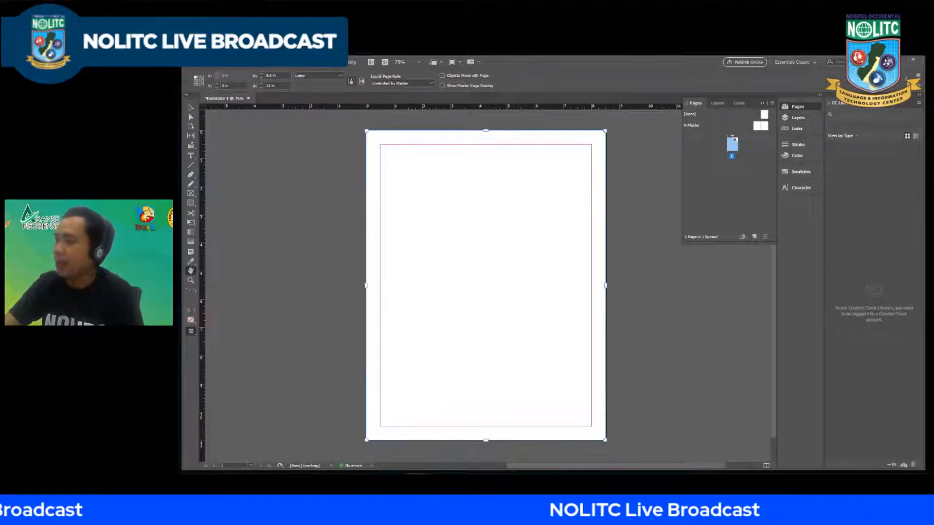
pyautogui.click(796, 118)
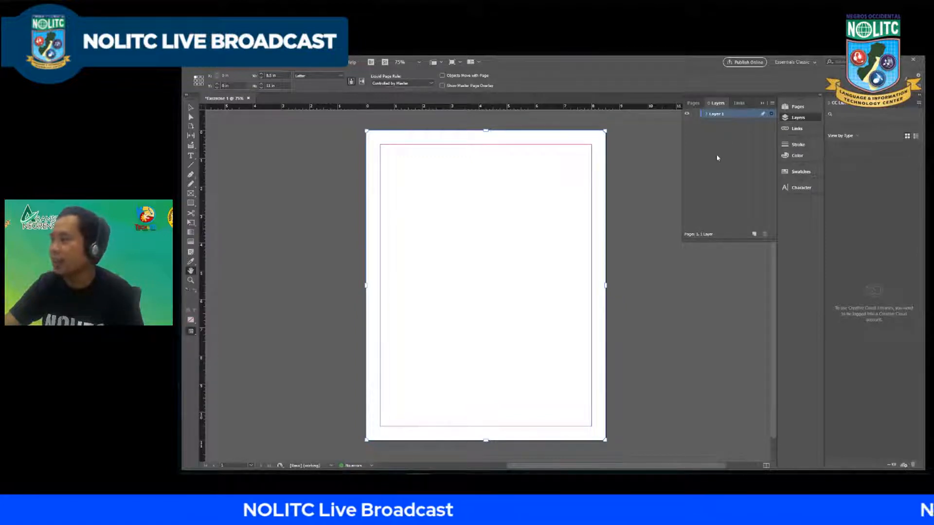
pyautogui.click(798, 129)
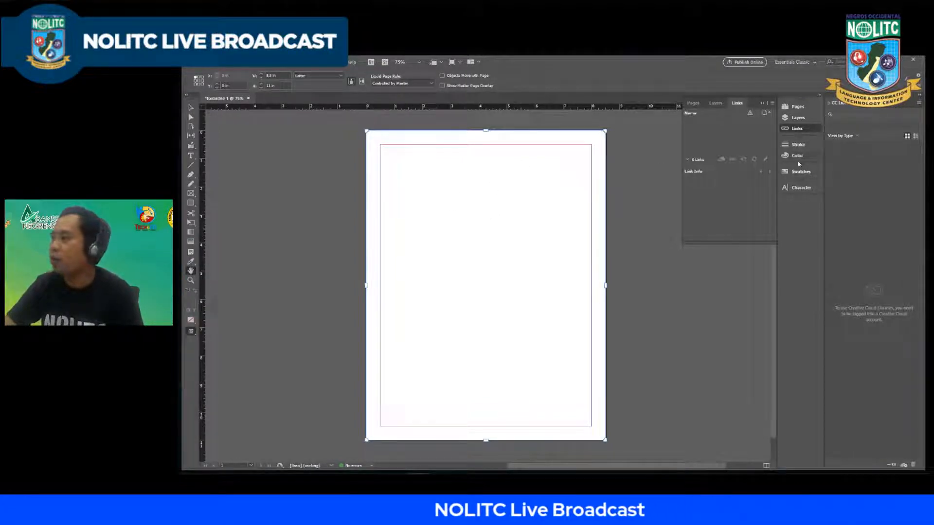
pyautogui.click(798, 187)
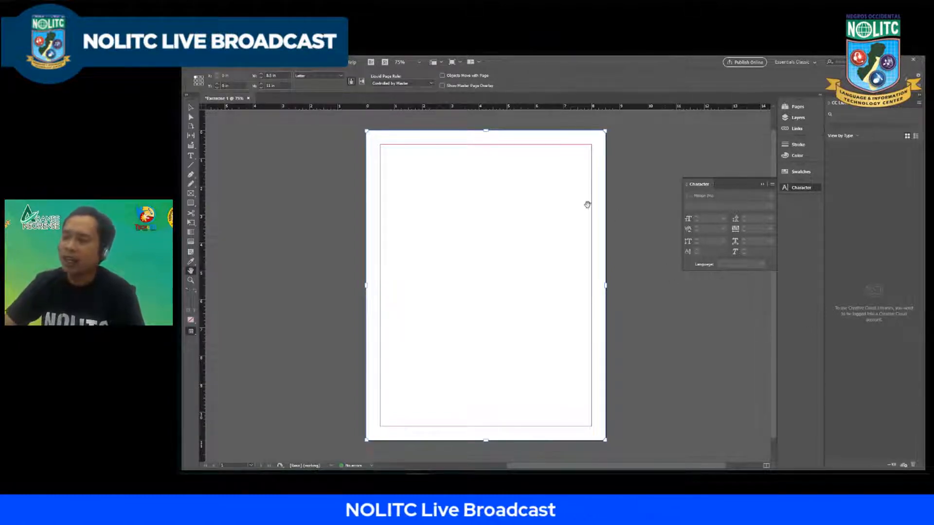
pyautogui.click(764, 186)
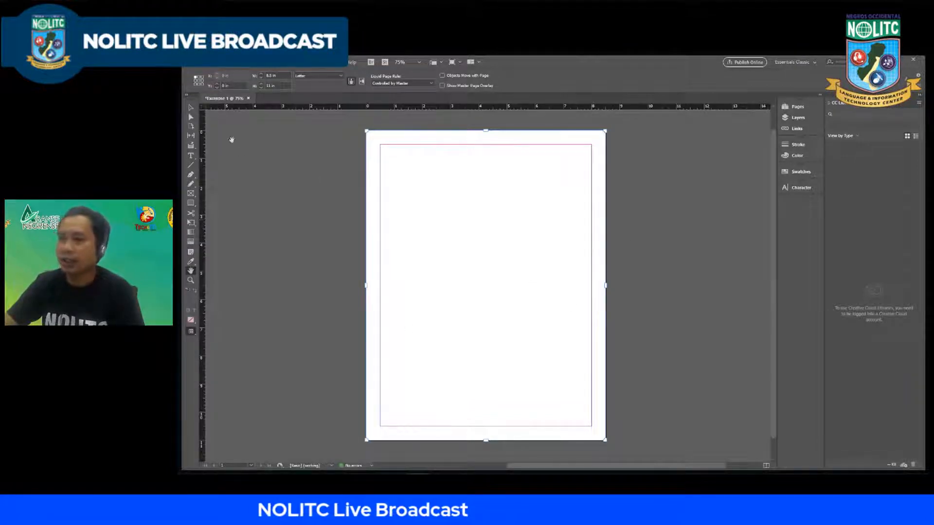
# Step: Undock the Tools panel, the Control panel and each collapsed panel group so that they float over the document
pyautogui.moveTo(190, 100); pyautogui.dragTo(268, 146)
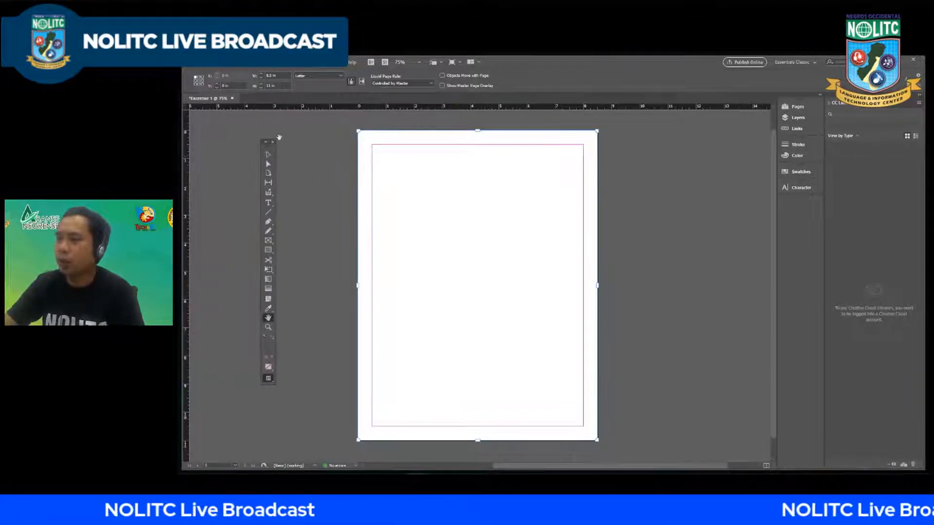
pyautogui.moveTo(190, 87); pyautogui.dragTo(216, 137)
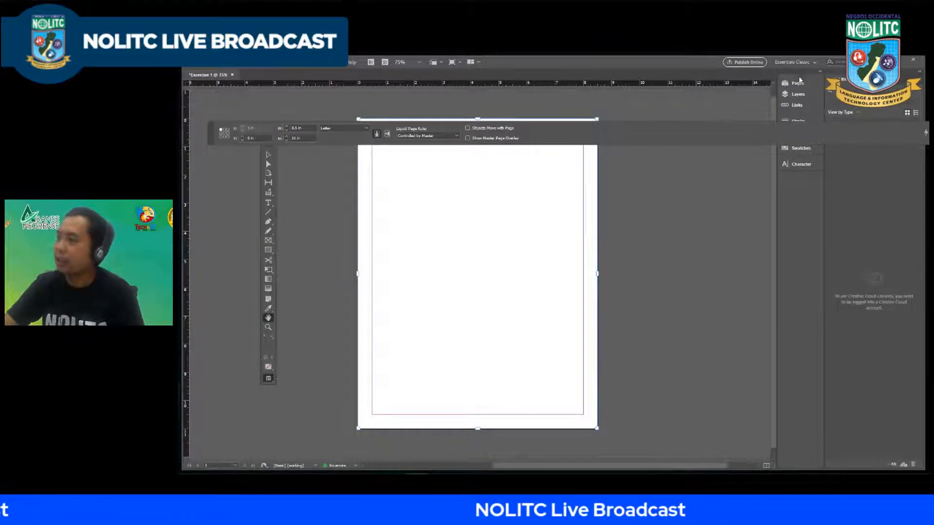
pyautogui.moveTo(800, 80); pyautogui.dragTo(693, 172)
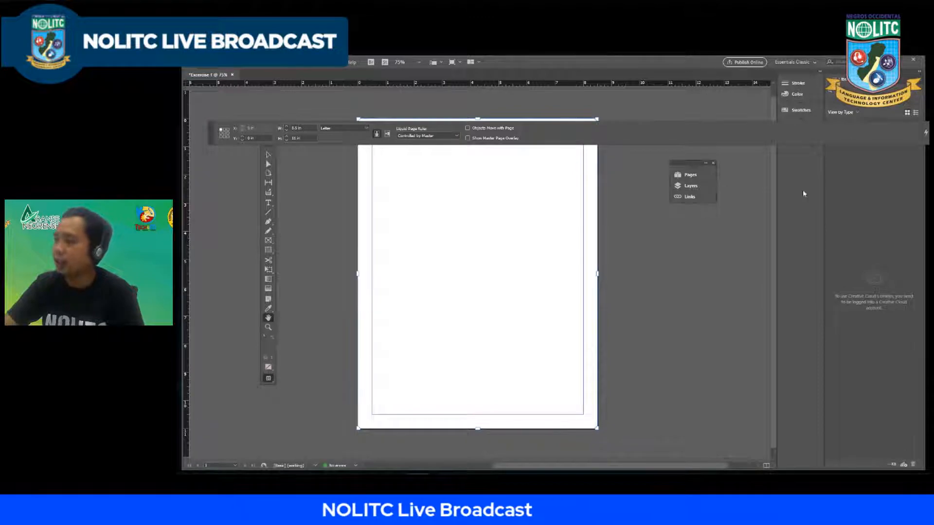
pyautogui.click(803, 85)
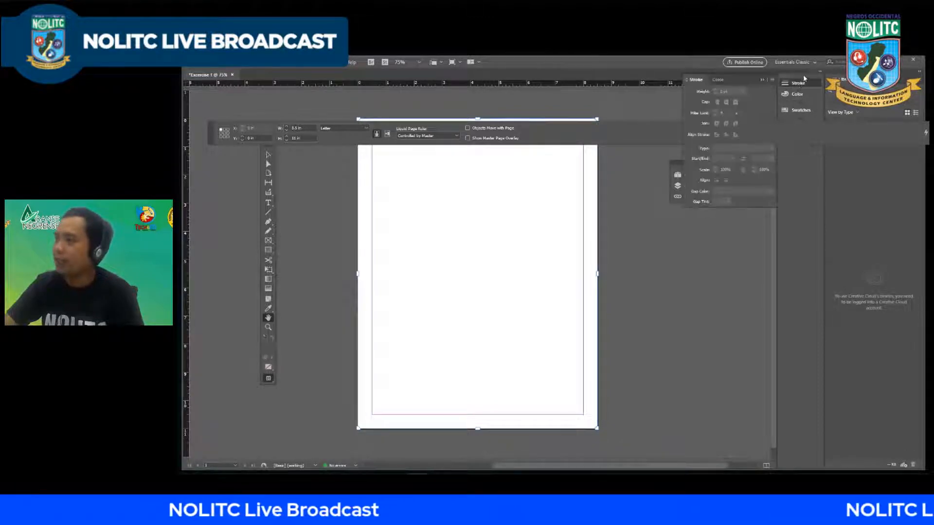
pyautogui.moveTo(803, 85)
pyautogui.mouseDown()
pyautogui.moveTo(760, 154)
pyautogui.moveTo(664, 259)
pyautogui.mouseUp()
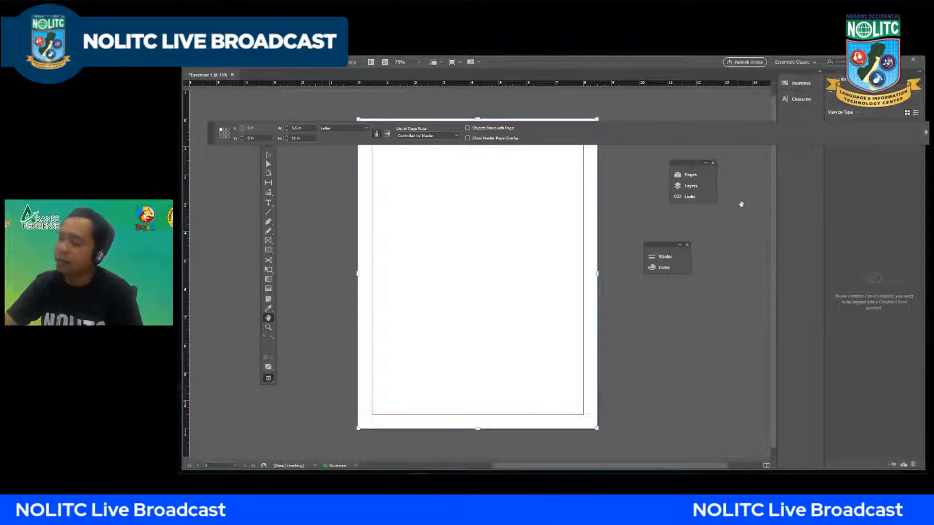
pyautogui.moveTo(800, 82); pyautogui.dragTo(628, 183)
pyautogui.moveTo(769, 154); pyautogui.dragTo(730, 236)
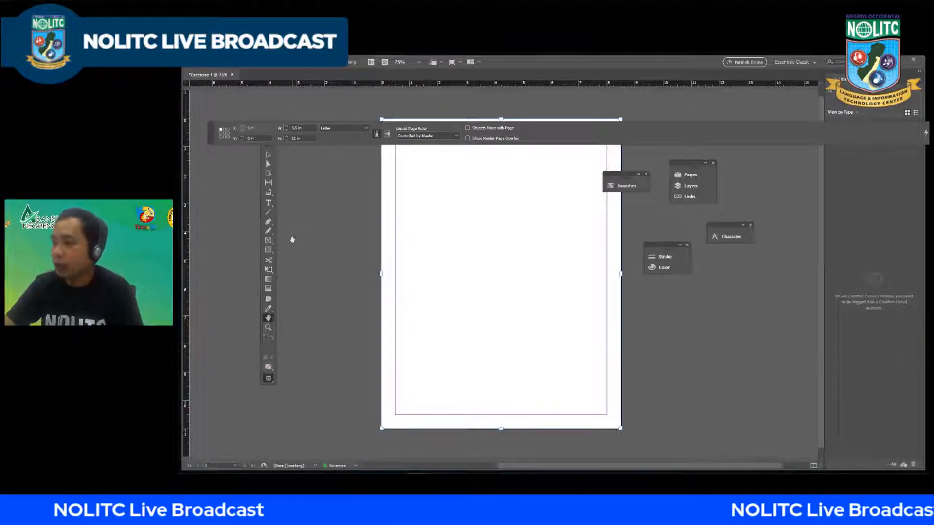
# Step: Reset the Essentials Classic workspace to put the floating panels back in their default places
pyautogui.click(335, 66)
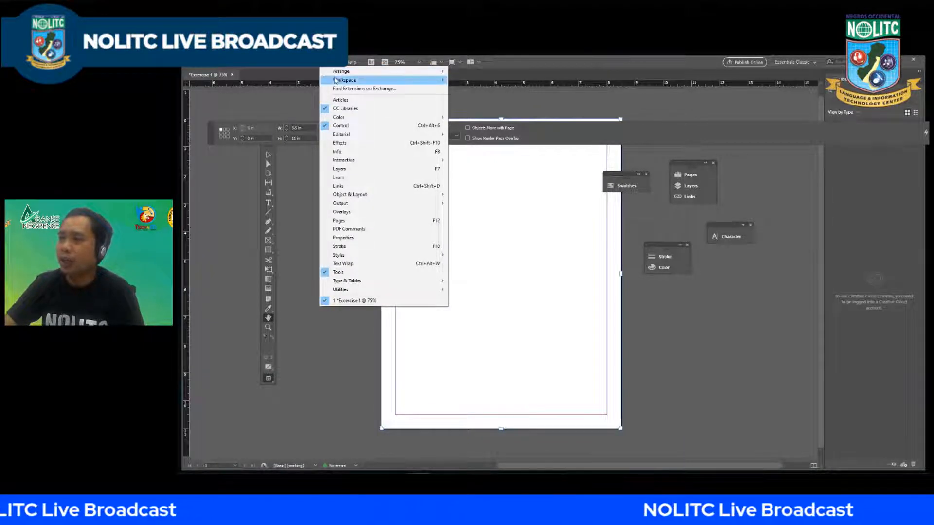
pyautogui.moveTo(326, 81)
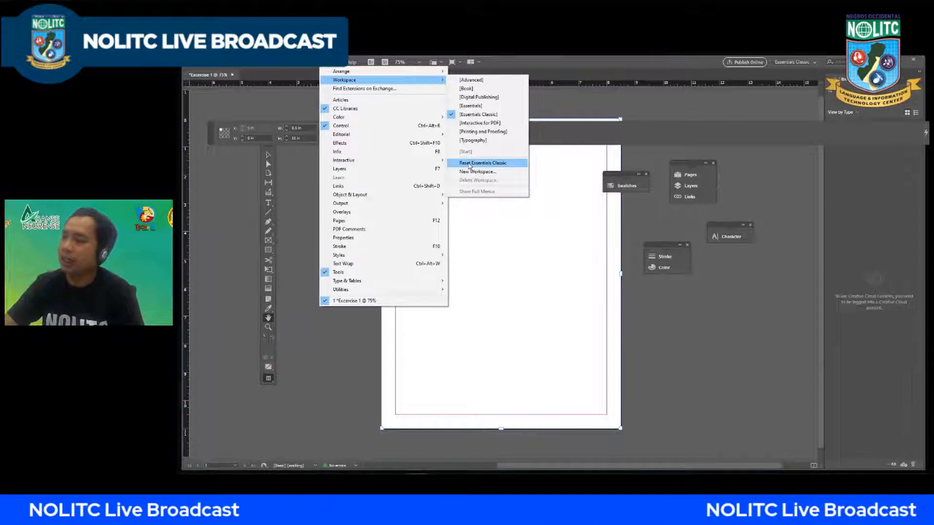
pyautogui.click(469, 166)
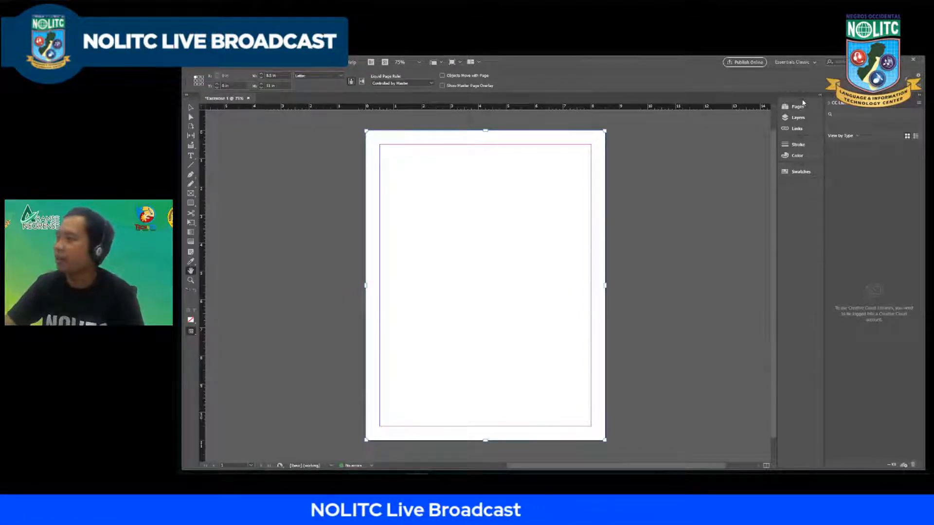
# Step: Undock and close the Pages, Layers and Links group and the Stroke and Color group
pyautogui.moveTo(803, 103); pyautogui.dragTo(698, 147)
pyautogui.click(719, 138)
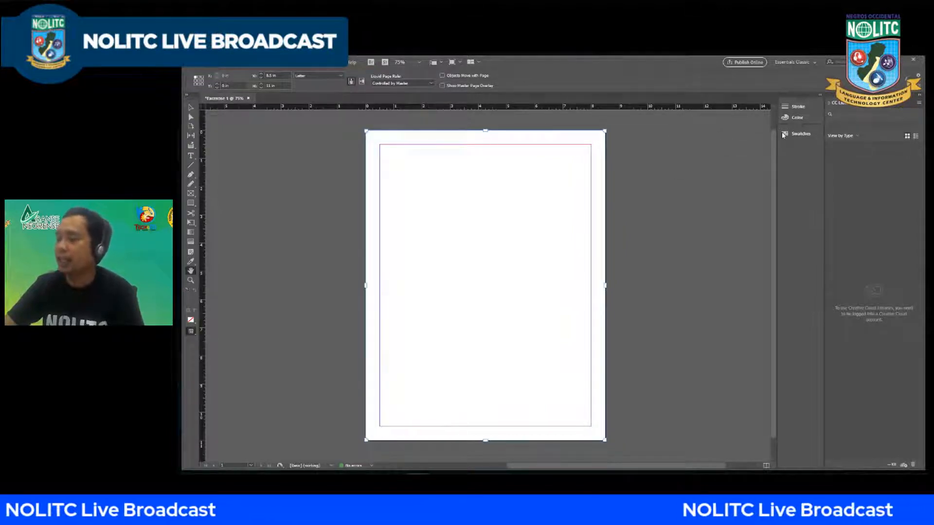
pyautogui.moveTo(808, 104); pyautogui.dragTo(654, 168)
pyautogui.click(660, 157)
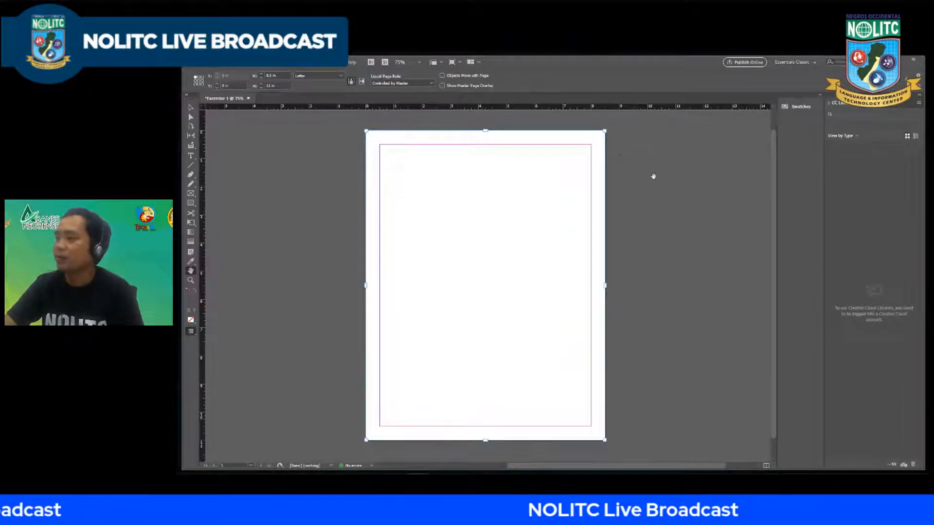
# Step: Bring back the closed panel groups by resetting the Essentials Classic workspace
pyautogui.click(328, 63)
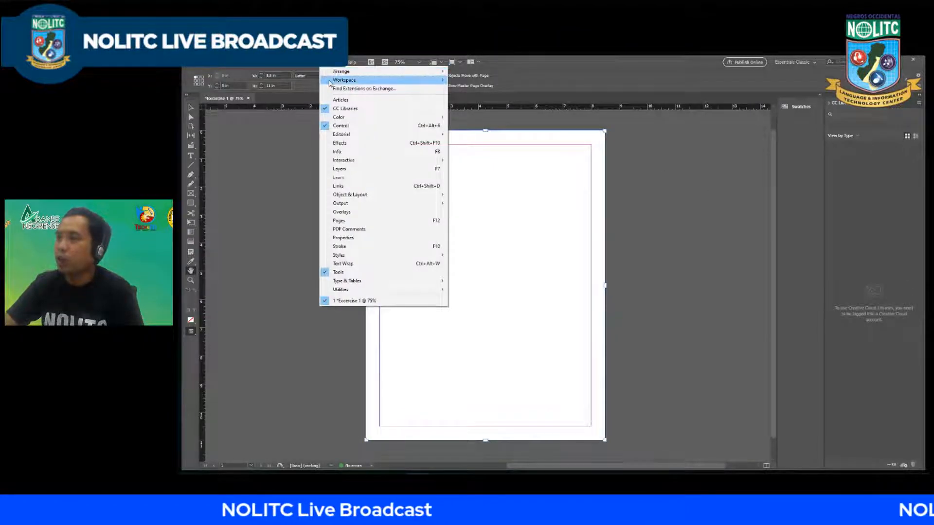
pyautogui.moveTo(351, 79)
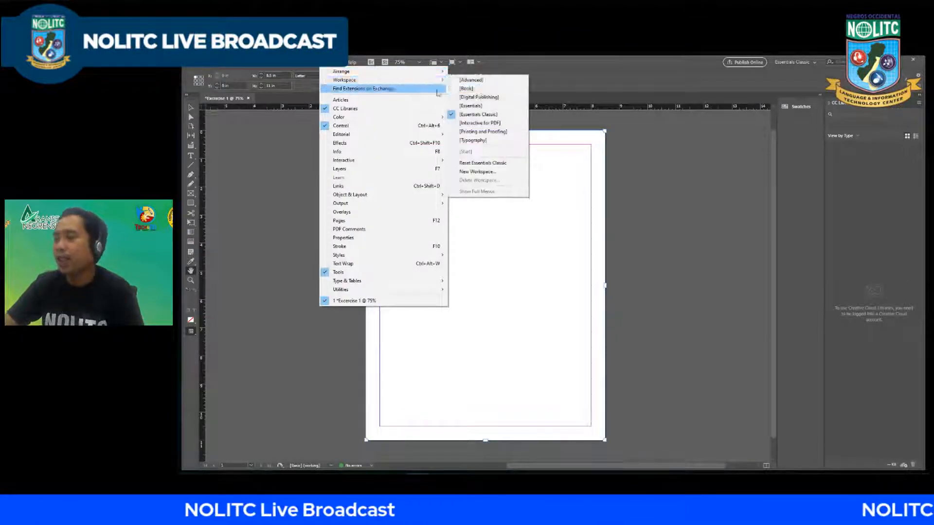
pyautogui.click(483, 163)
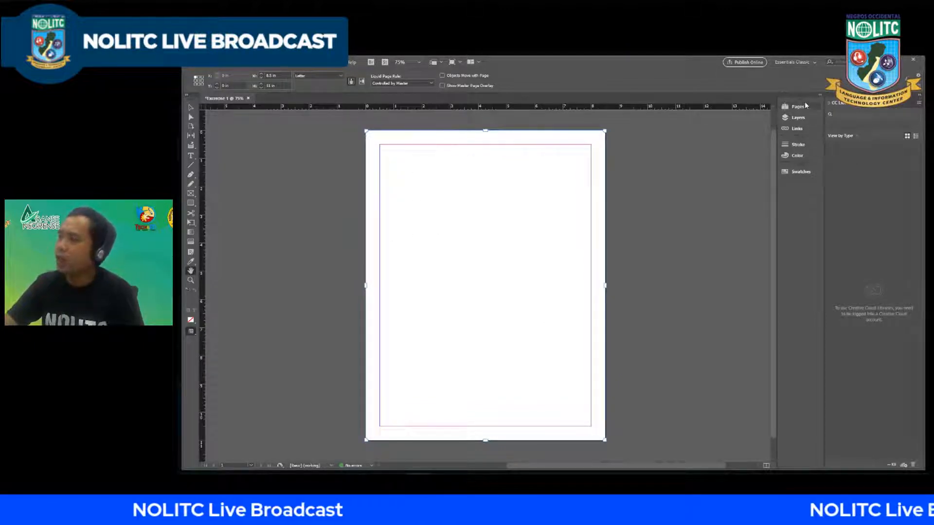
# Step: Undock and close the Pages, Layers and Links group, and reopen it through the Pages panel and dock it below Swatches
pyautogui.moveTo(804, 101); pyautogui.dragTo(679, 149)
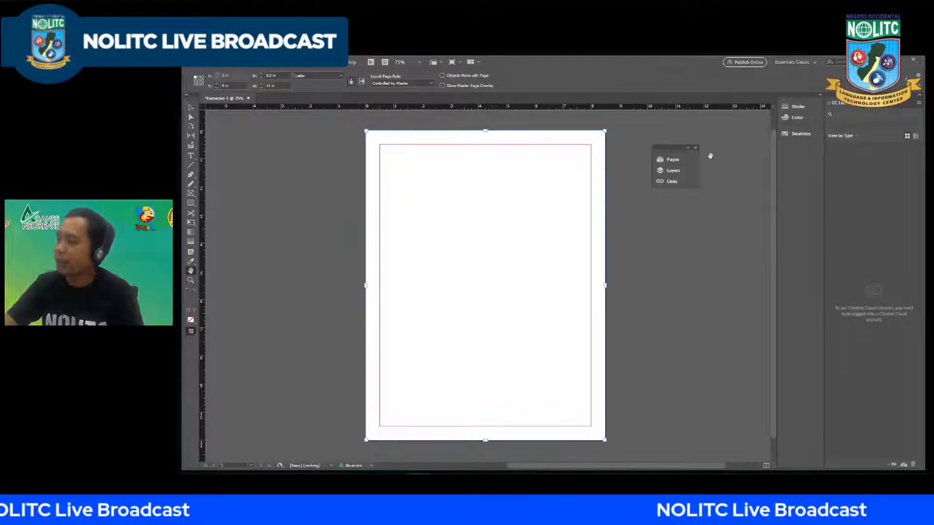
pyautogui.click(695, 148)
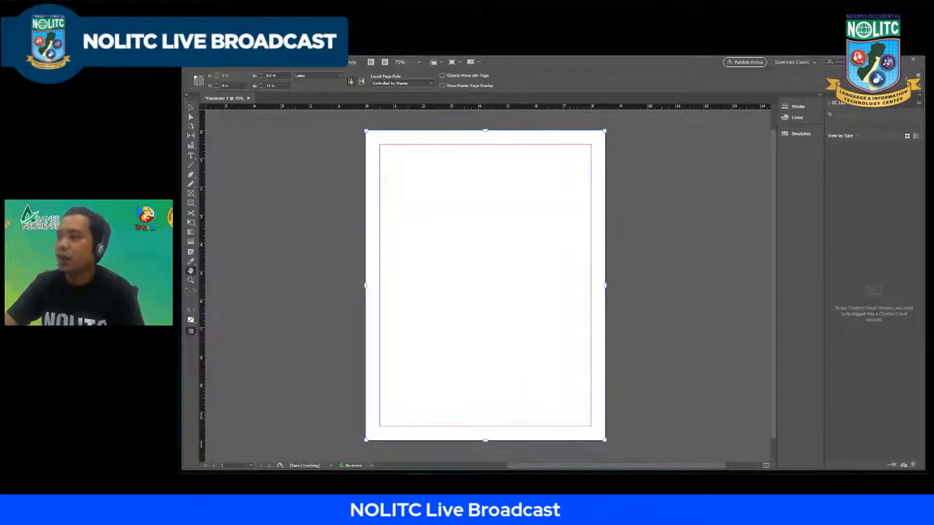
pyautogui.click(337, 61)
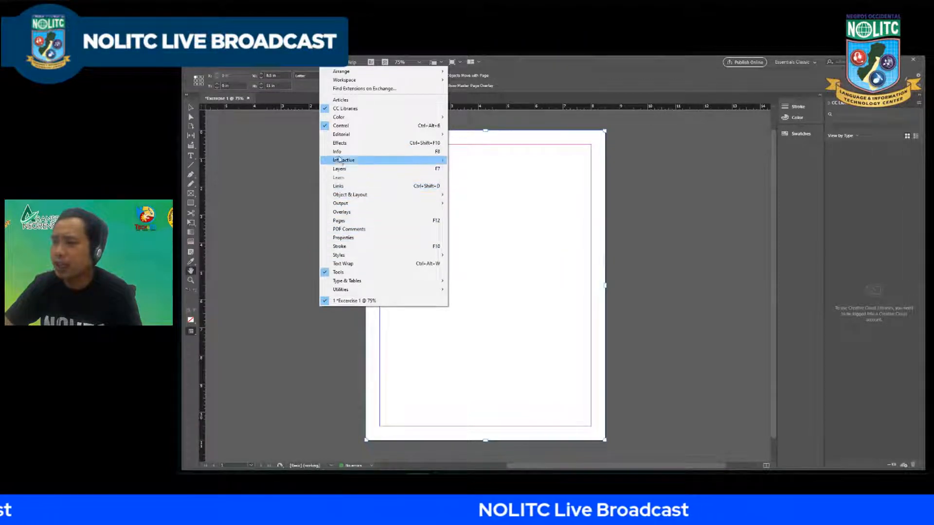
pyautogui.click(335, 221)
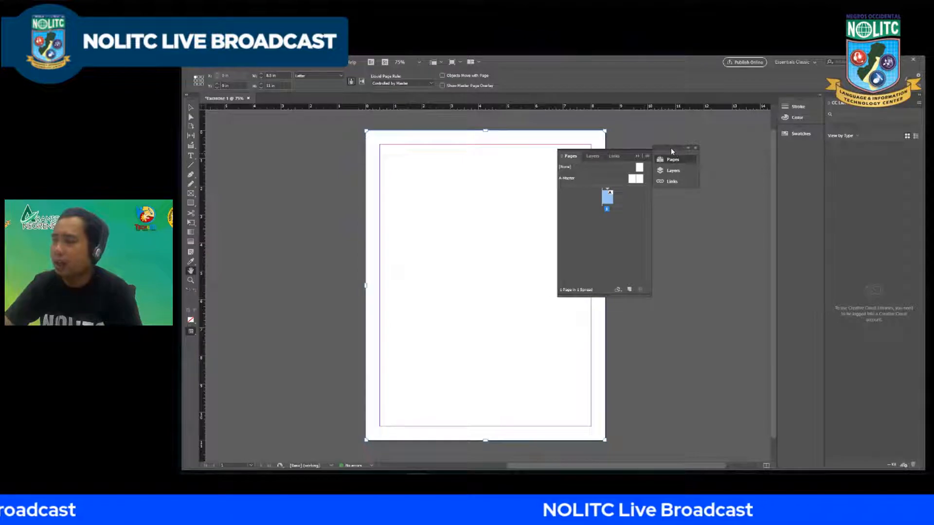
pyautogui.moveTo(672, 147); pyautogui.dragTo(796, 144)
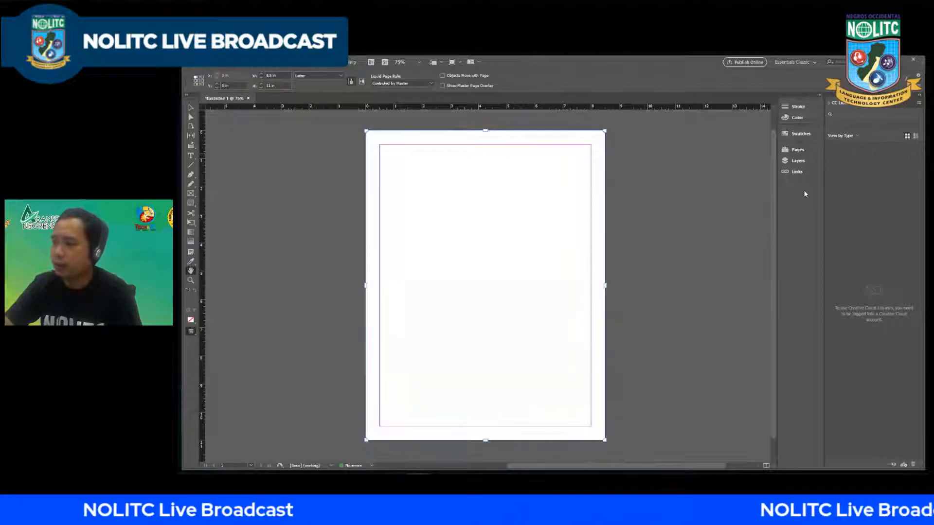
# Step: Show the Layers panel and collapse it again, and look over the list of available panels
pyautogui.click(328, 65)
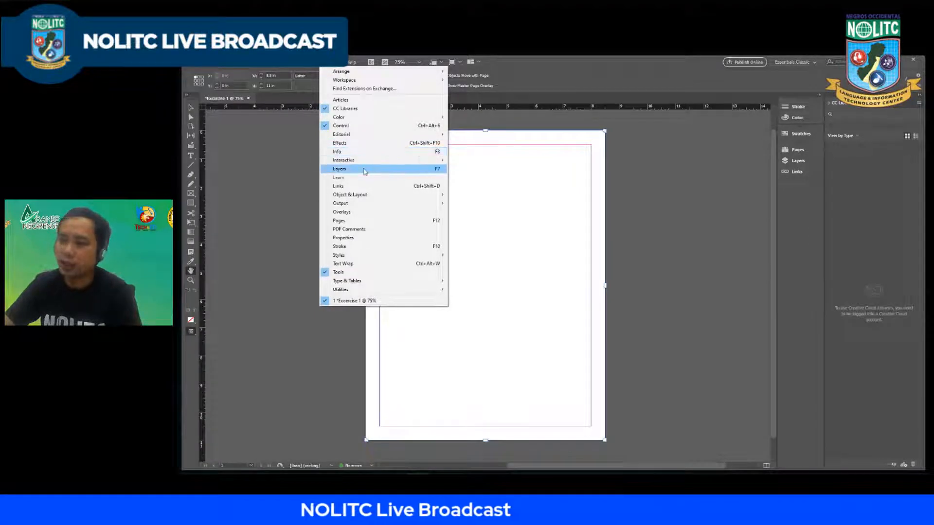
pyautogui.click(327, 169)
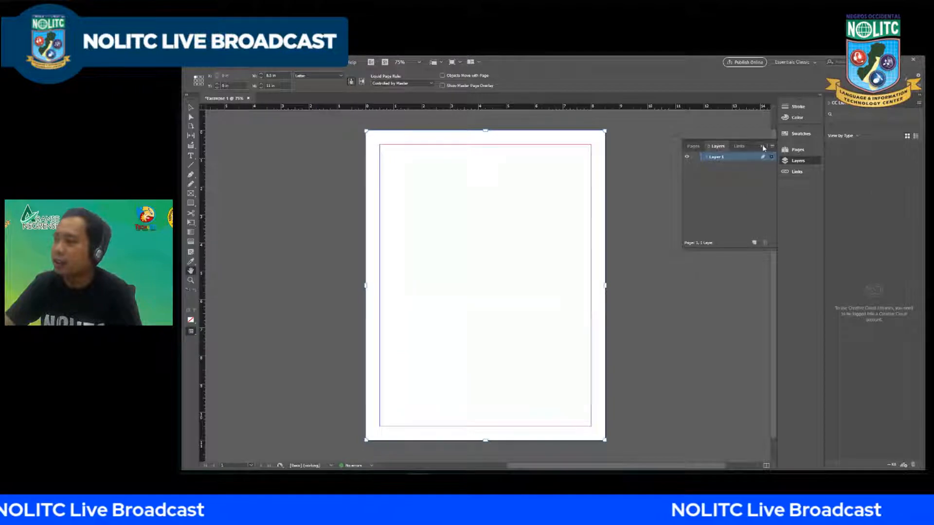
pyautogui.click(762, 145)
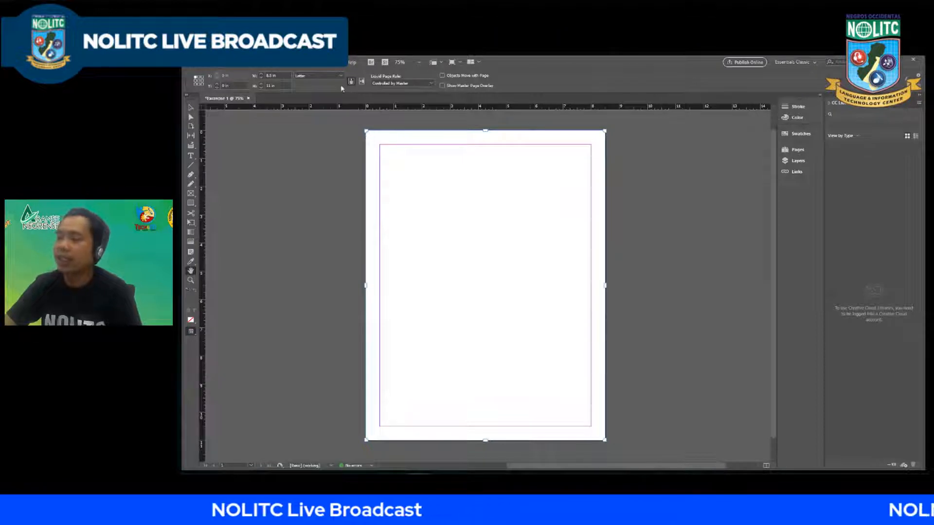
pyautogui.click(333, 63)
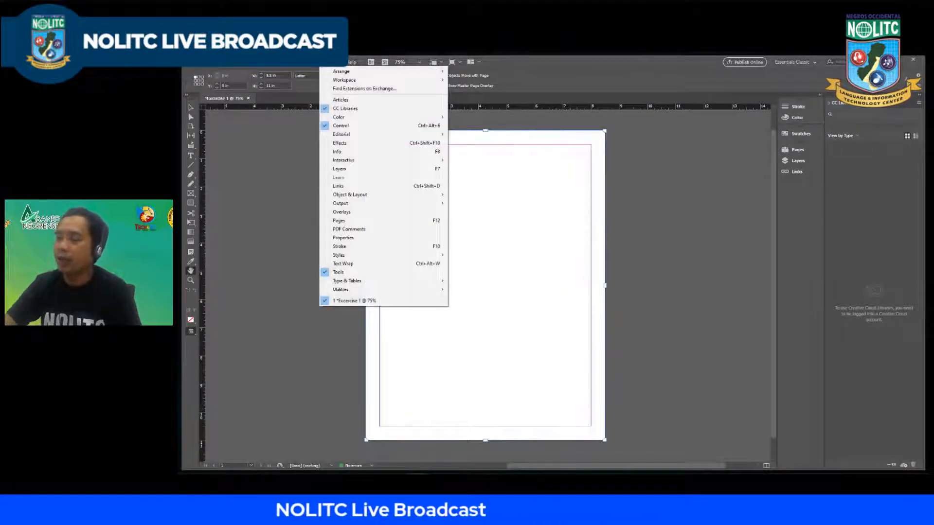
pyautogui.click(552, 139)
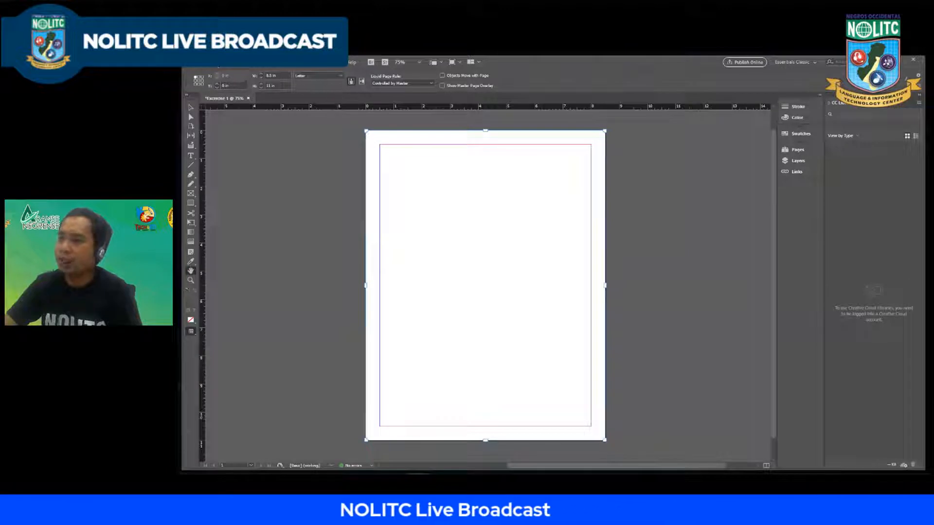
# Step: Open the preferences at the Interface section and move the dialog so the page and tools are visible
pyautogui.click(217, 62)
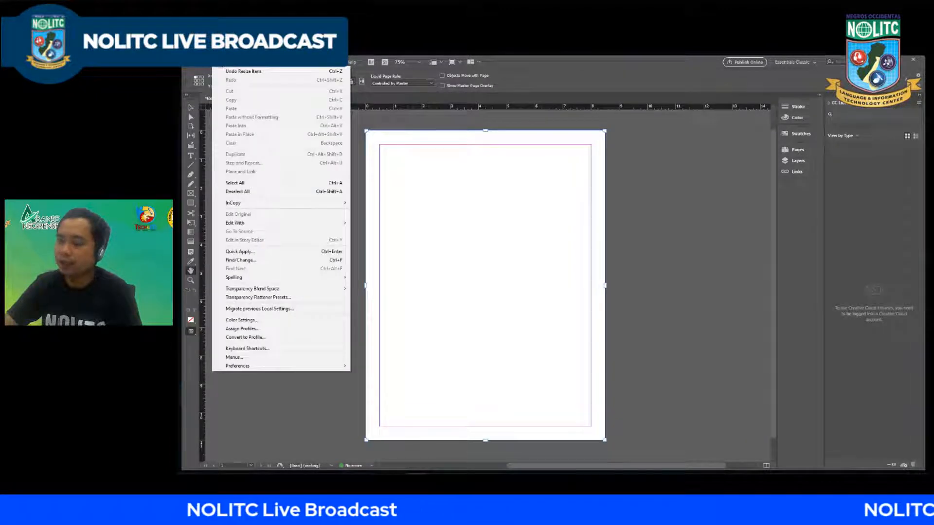
pyautogui.moveTo(242, 370)
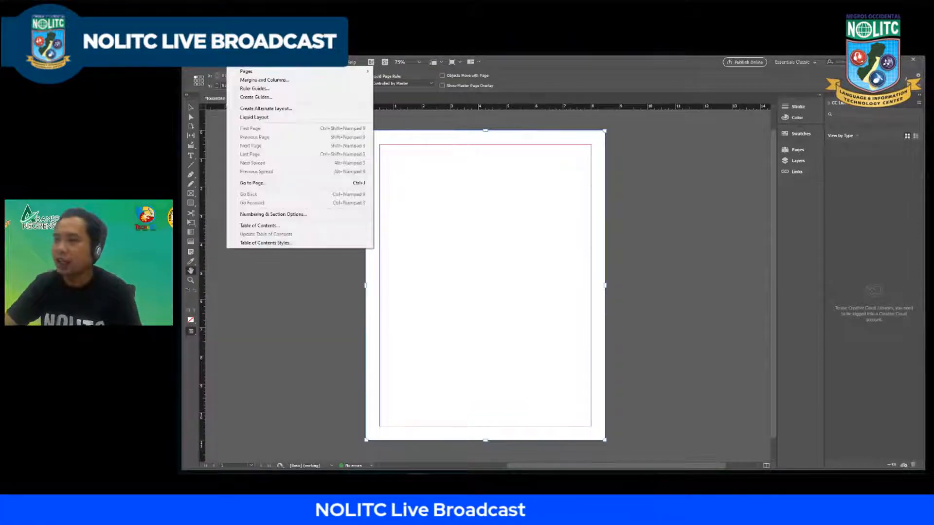
pyautogui.moveTo(335, 366)
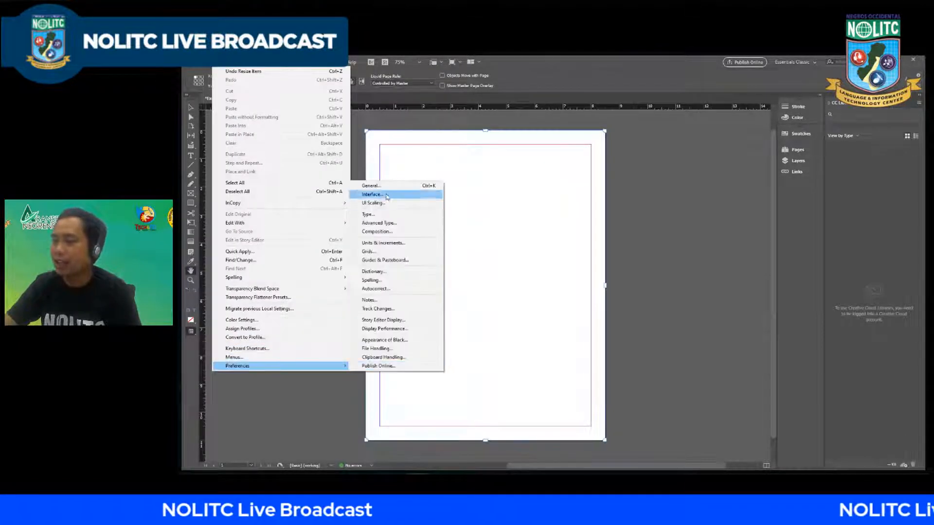
pyautogui.click(380, 187)
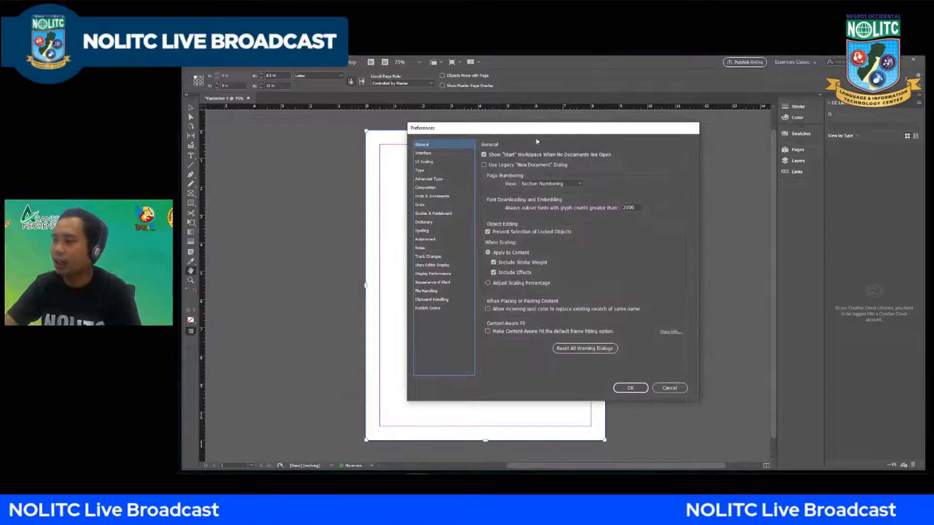
pyautogui.moveTo(538, 138); pyautogui.dragTo(726, 168)
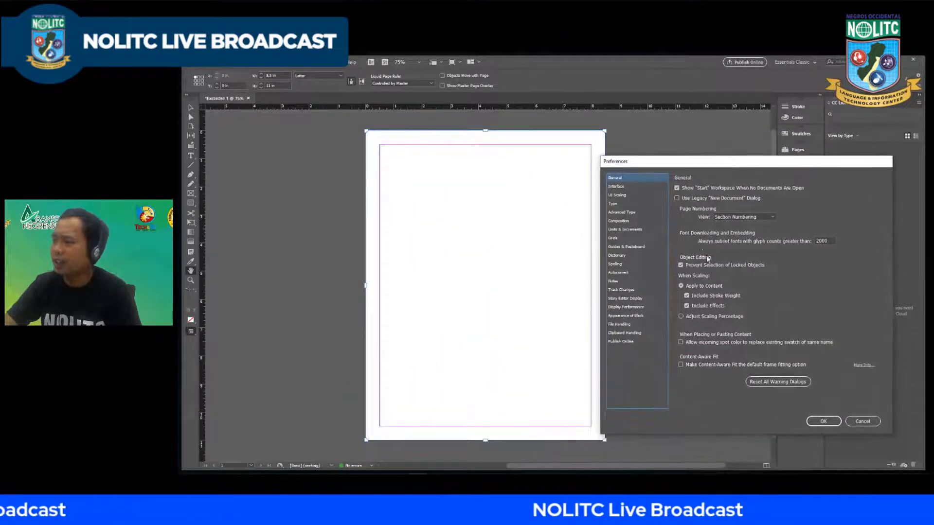
pyautogui.click(616, 186)
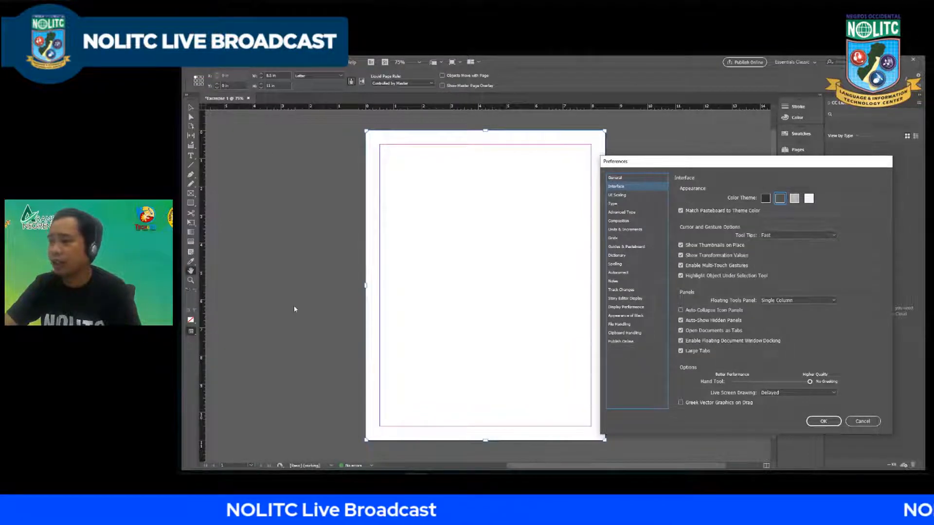
pyautogui.moveTo(697, 163); pyautogui.dragTo(674, 157)
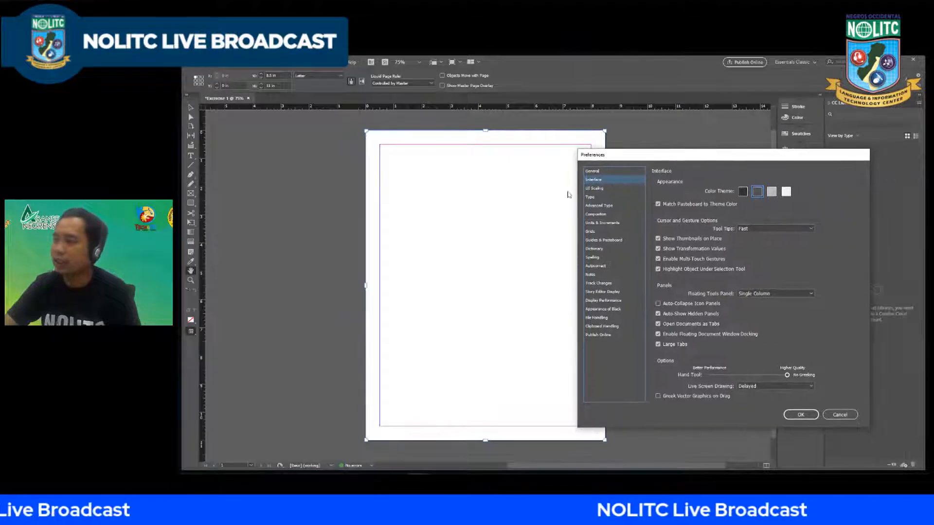
# Step: Try the lightest and the Dark color themes for the interface, and switch back to the second-darkest theme
pyautogui.click(786, 192)
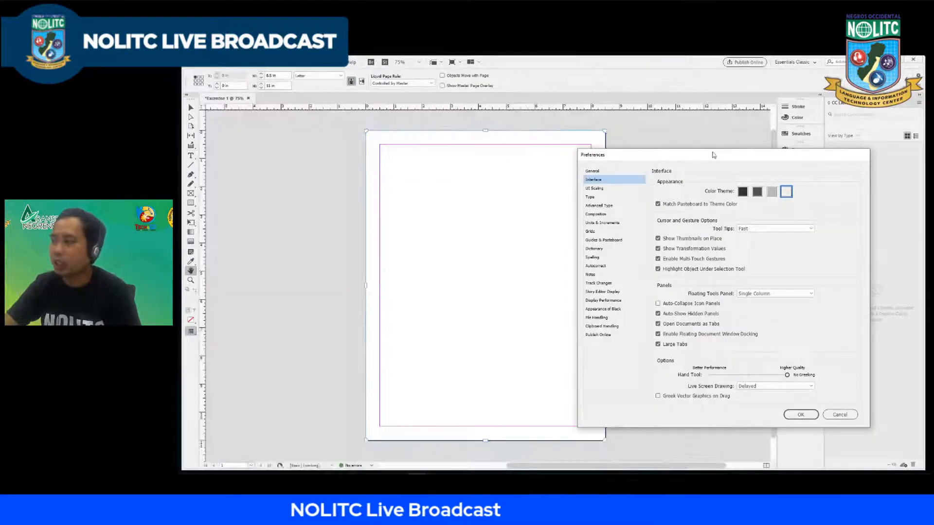
pyautogui.moveTo(713, 155); pyautogui.dragTo(673, 154)
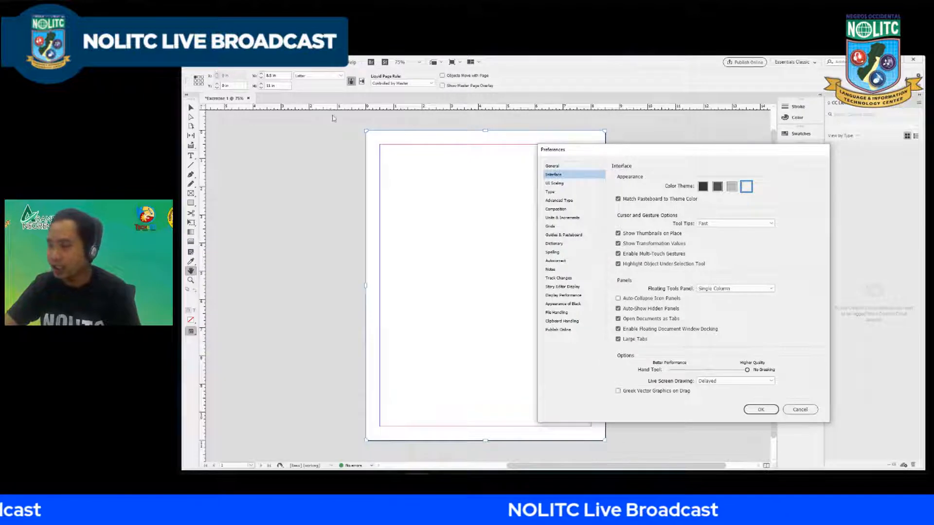
pyautogui.moveTo(644, 154); pyautogui.dragTo(618, 148)
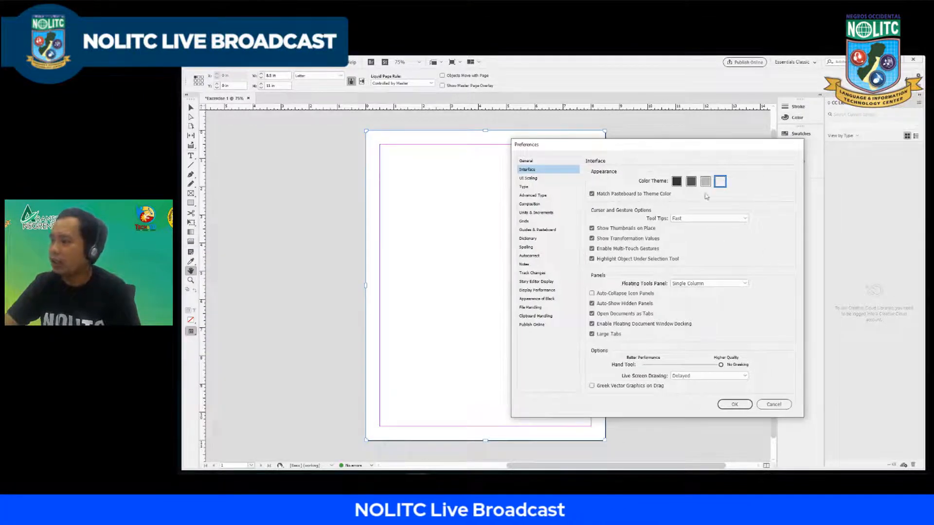
pyautogui.click(676, 182)
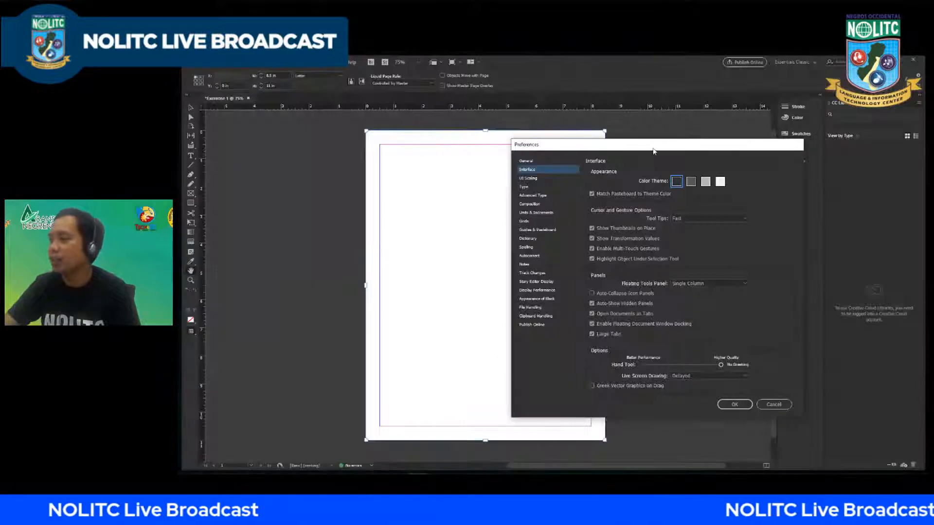
pyautogui.moveTo(649, 150); pyautogui.dragTo(654, 149)
pyautogui.click(695, 182)
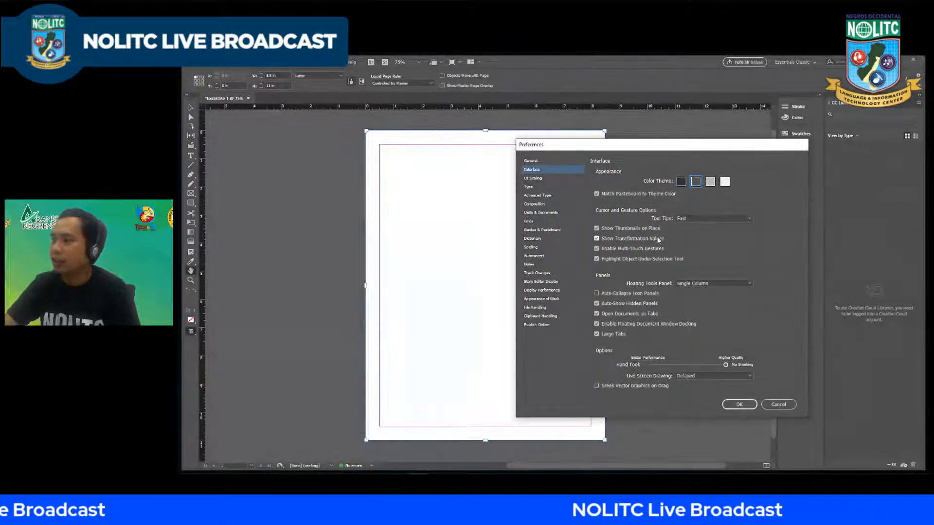
# Step: Review the Guides & Pasteboard and Units & Increments preferences, including cursor key increment and horizontal ruler units, and cancel the dialog
pyautogui.click(534, 230)
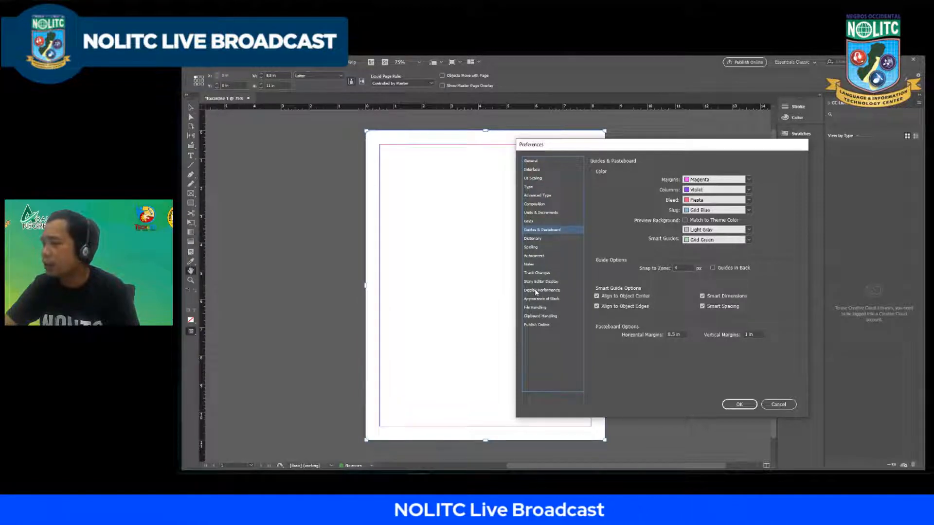
pyautogui.click(531, 213)
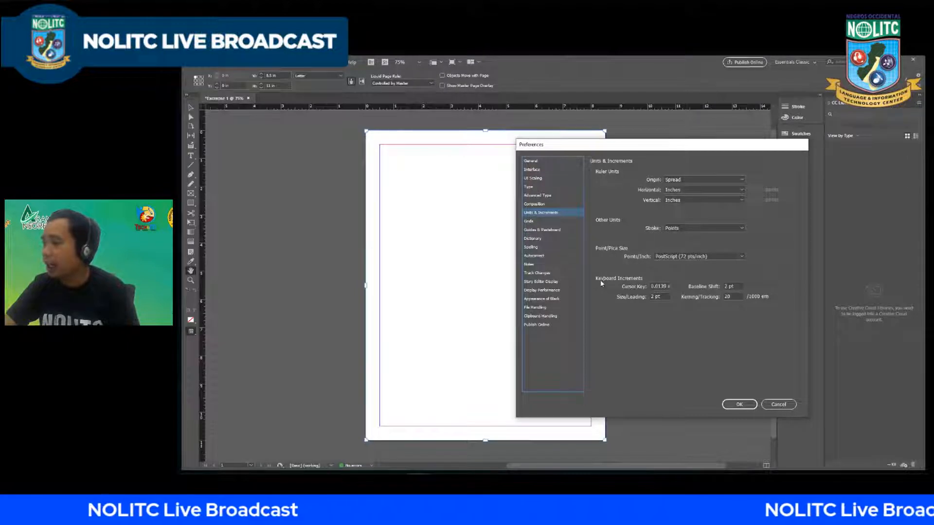
pyautogui.doubleClick(665, 287)
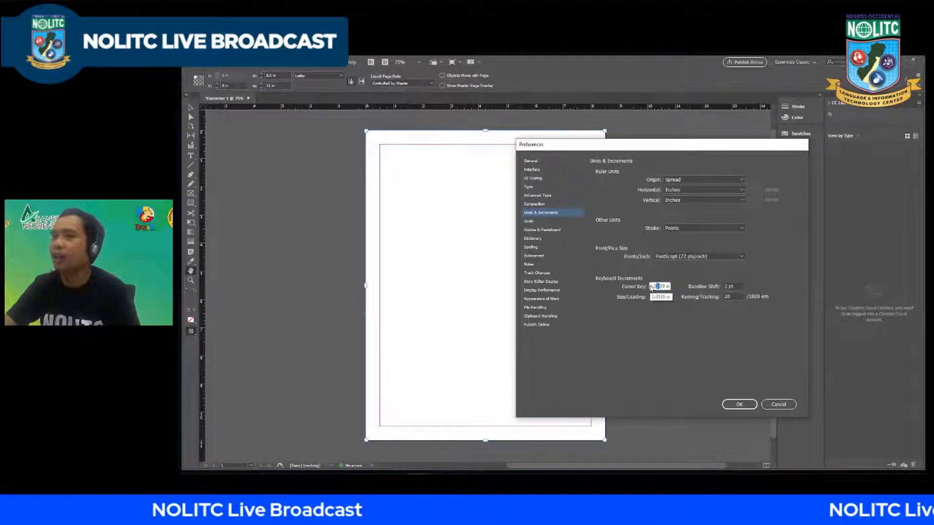
pyautogui.click(665, 287)
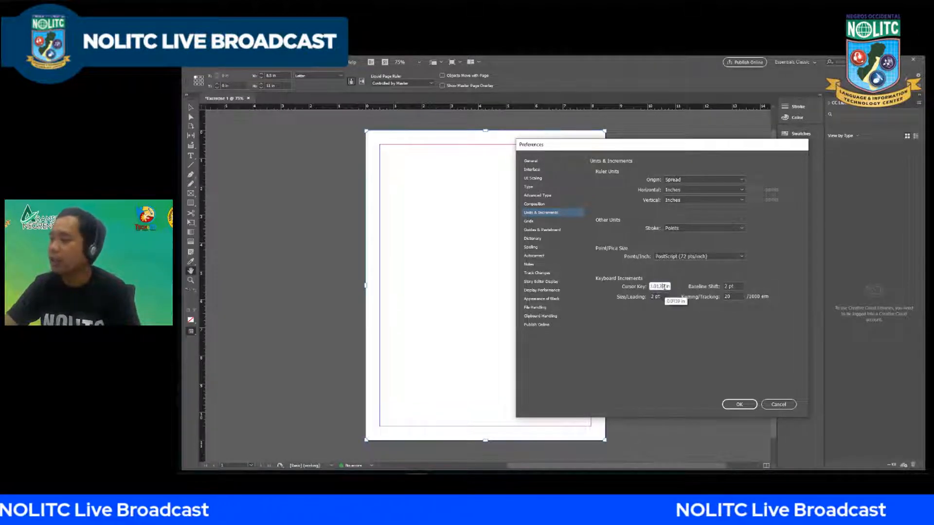
pyautogui.moveTo(664, 287); pyautogui.dragTo(662, 286)
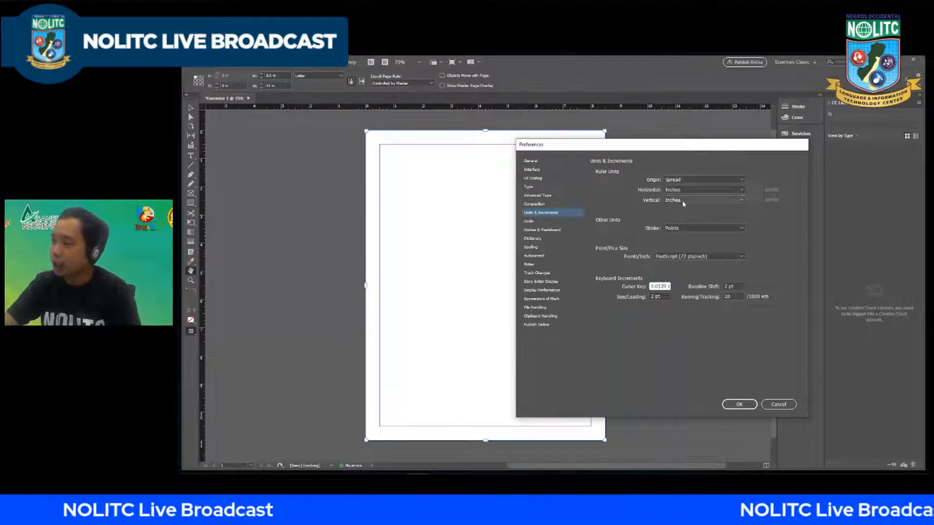
pyautogui.click(696, 190)
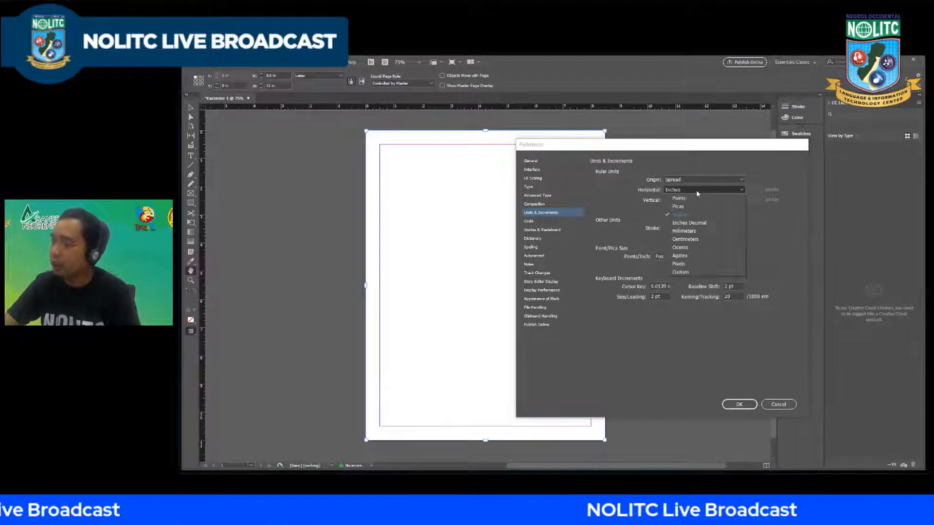
pyautogui.click(621, 183)
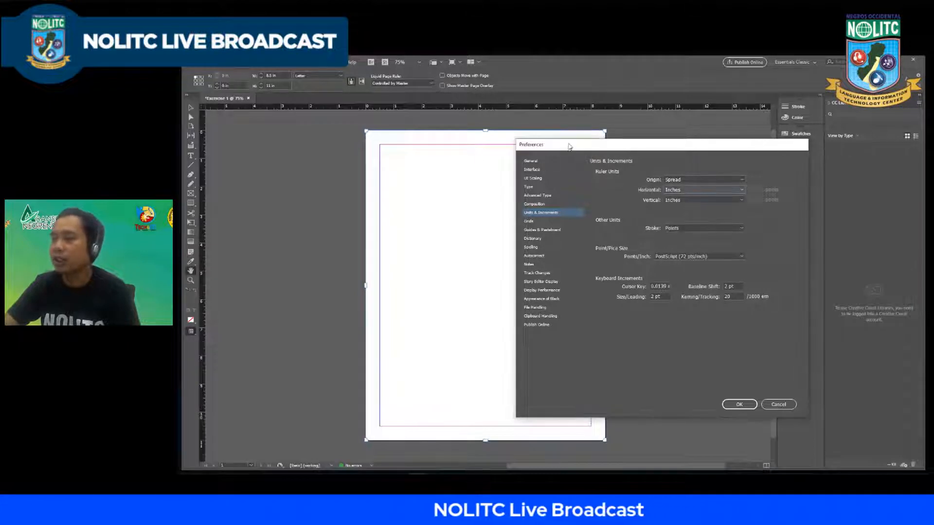
pyautogui.moveTo(569, 147); pyautogui.dragTo(534, 145)
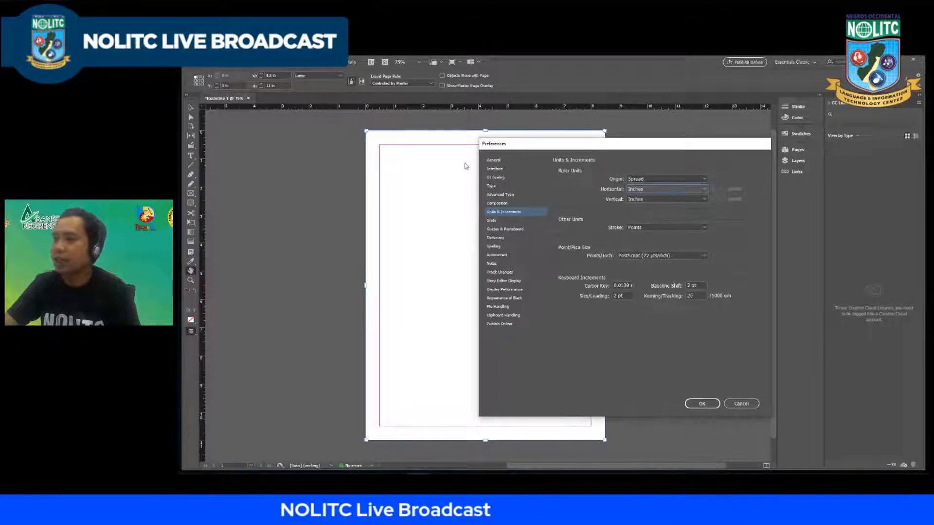
pyautogui.moveTo(544, 150); pyautogui.dragTo(417, 135)
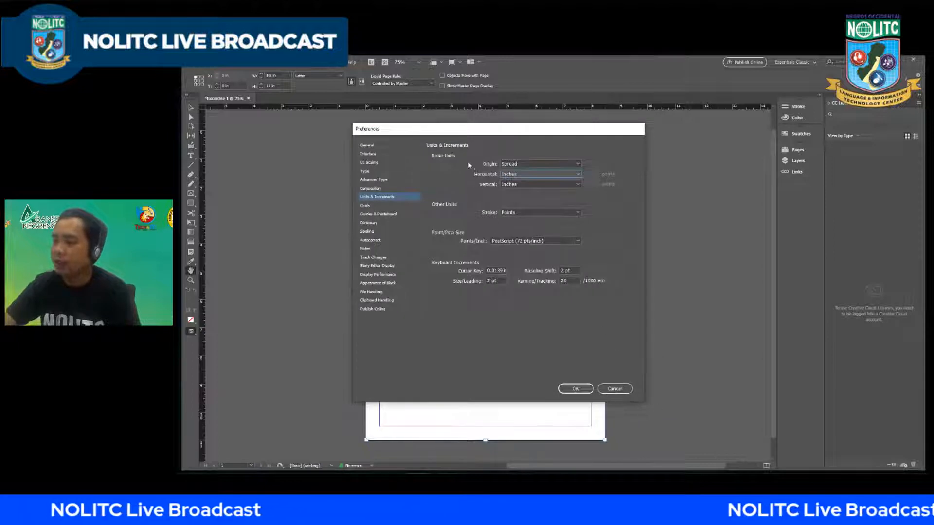
pyautogui.click(615, 388)
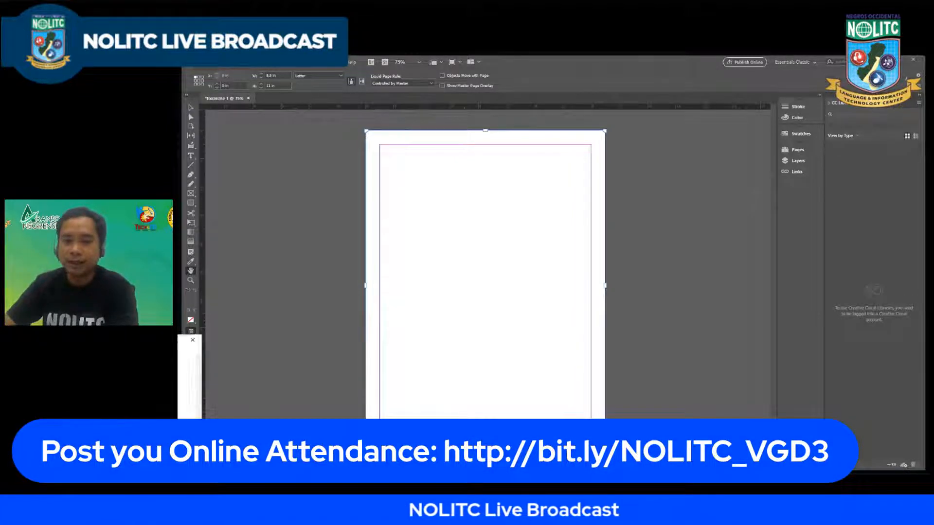
# Step: Switch to the Notepad outline, highlight the line "2. Pages", and move the note window out of the way
pyautogui.hotkey('alt', 'Tab')
pyautogui.moveTo(464, 265); pyautogui.dragTo(325, 259)
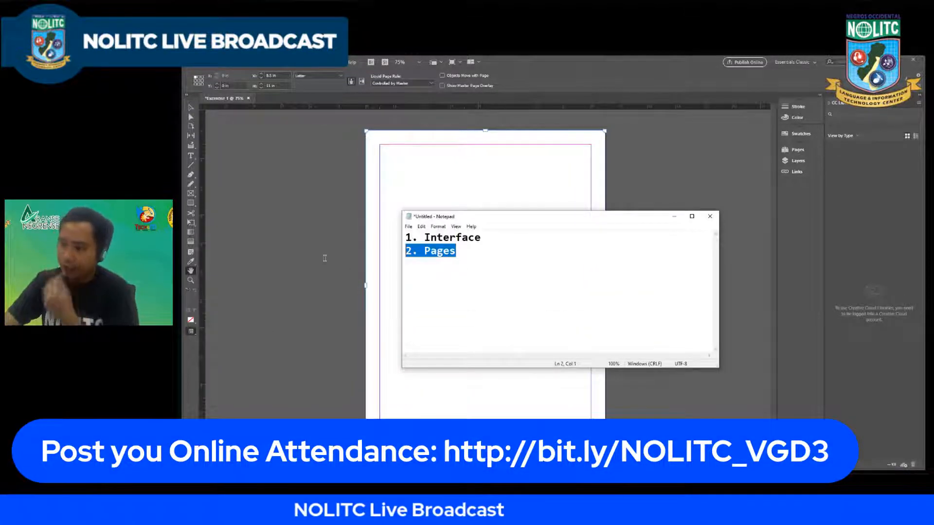
pyautogui.click(437, 251)
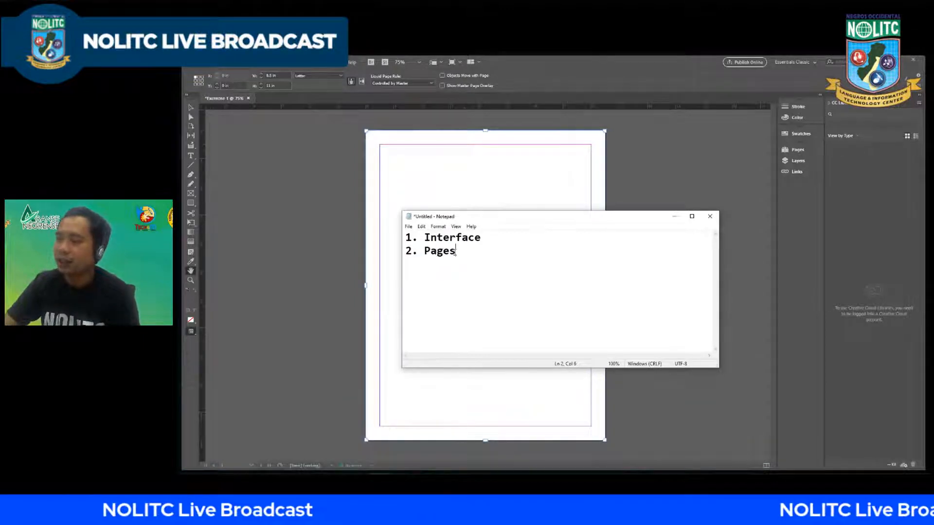
pyautogui.moveTo(467, 254); pyautogui.dragTo(405, 252)
pyautogui.moveTo(531, 220); pyautogui.dragTo(1, 292)
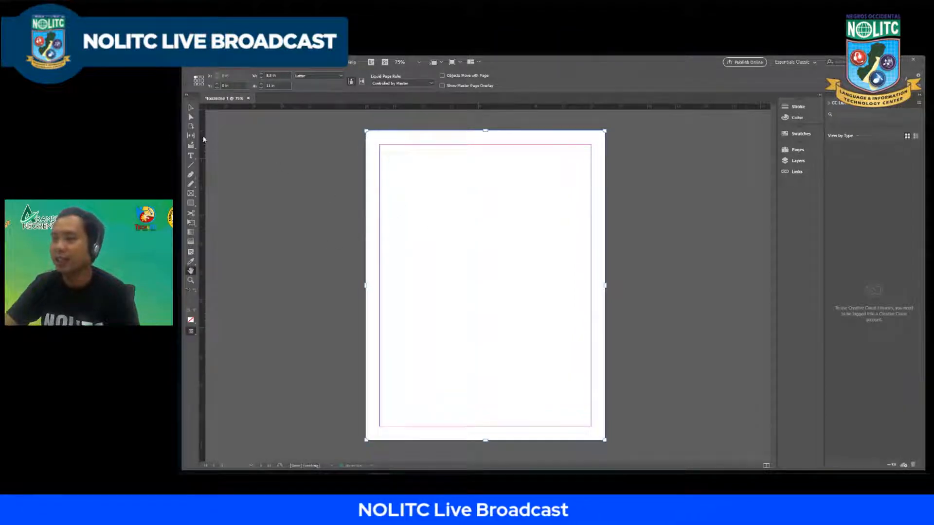
# Step: Activate the Selection tool and demonstrate zooming in and out on the page
pyautogui.click(191, 108)
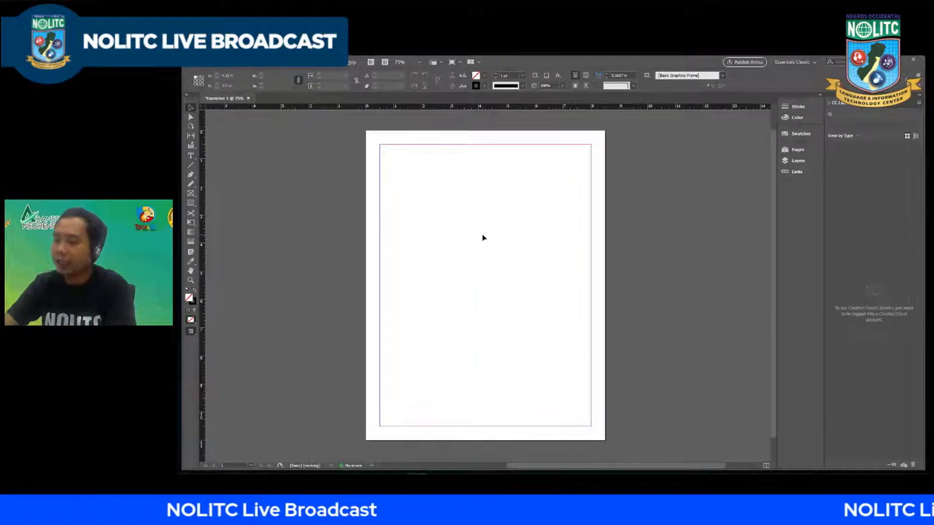
pyautogui.scroll(3, 470, 241)
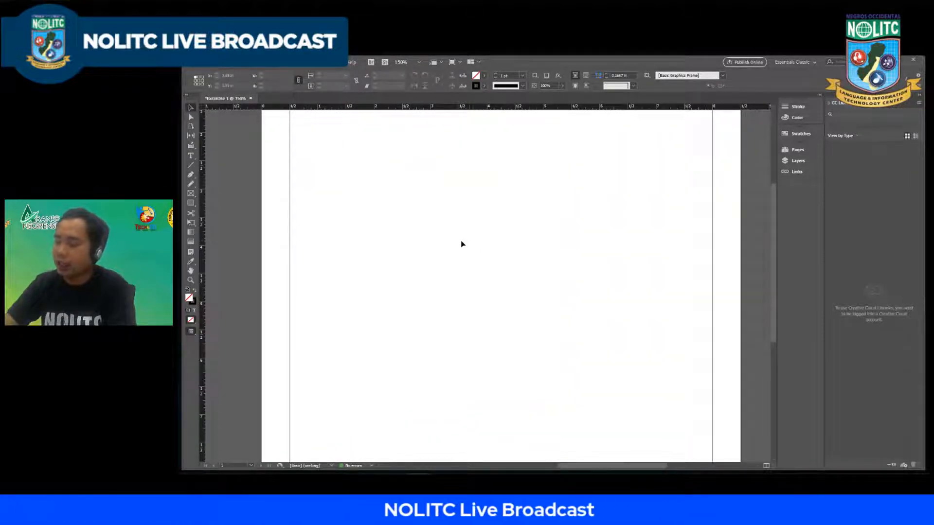
pyautogui.scroll(-3, 460, 240)
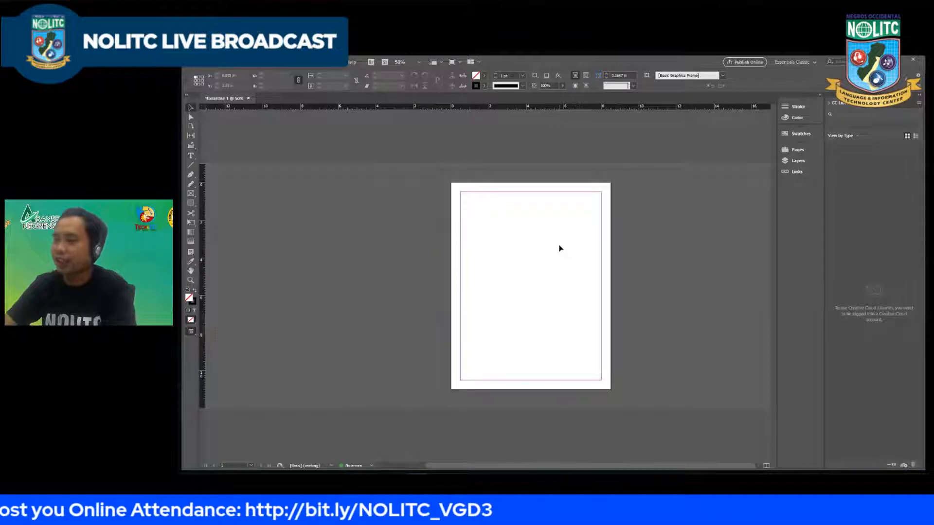
pyautogui.scroll(3, 547, 261)
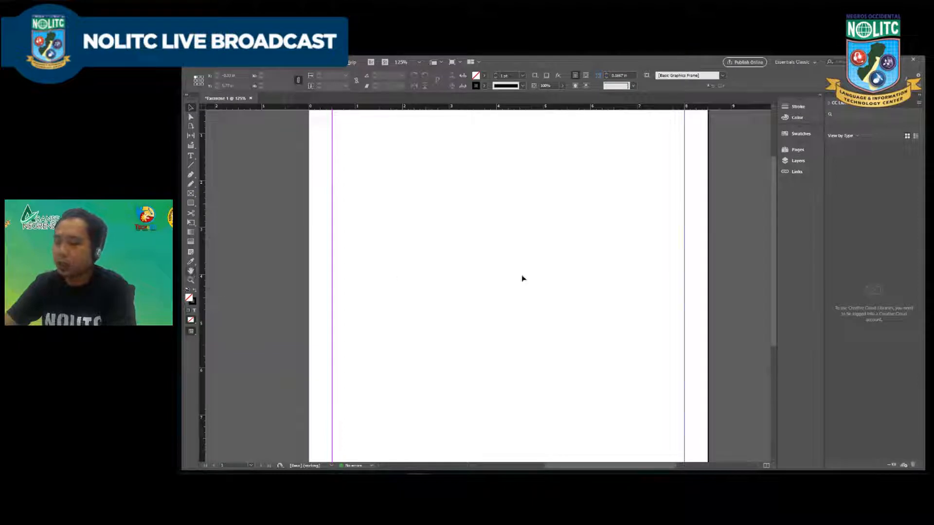
# Step: Activate the Hand tool and demonstrate panning the page in different directions
pyautogui.hotkey('alt', 'h')
pyautogui.click(434, 253)
pyautogui.press('h')
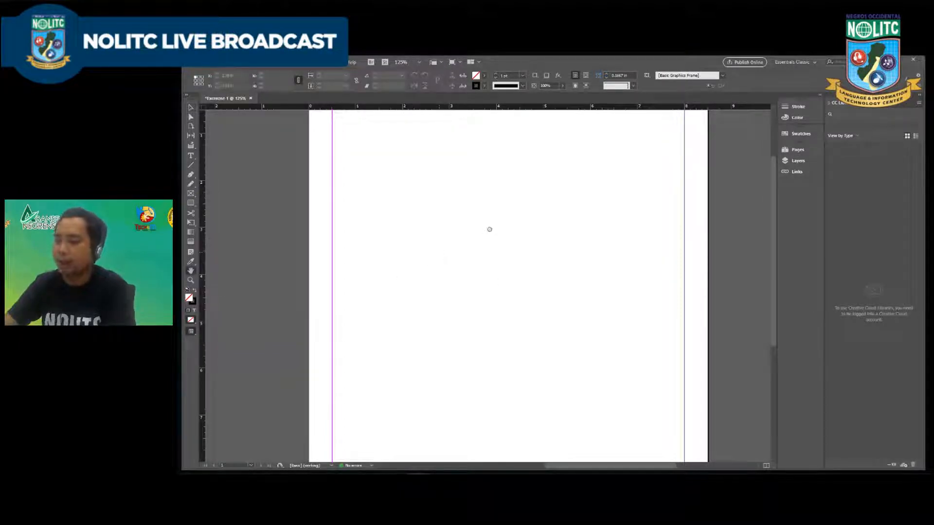
pyautogui.moveTo(487, 227); pyautogui.dragTo(415, 151)
pyautogui.moveTo(403, 305); pyautogui.dragTo(442, 377)
pyautogui.moveTo(408, 276); pyautogui.dragTo(432, 209)
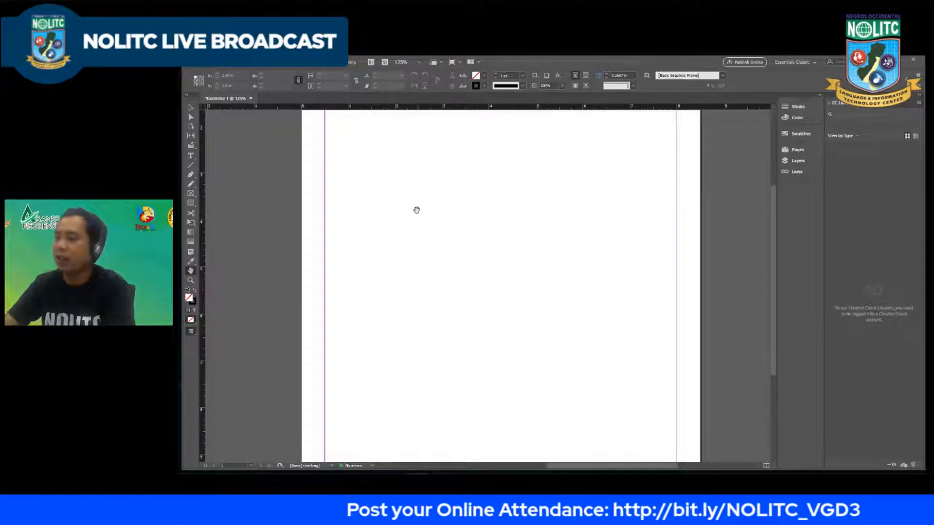
pyautogui.moveTo(463, 208); pyautogui.dragTo(413, 208)
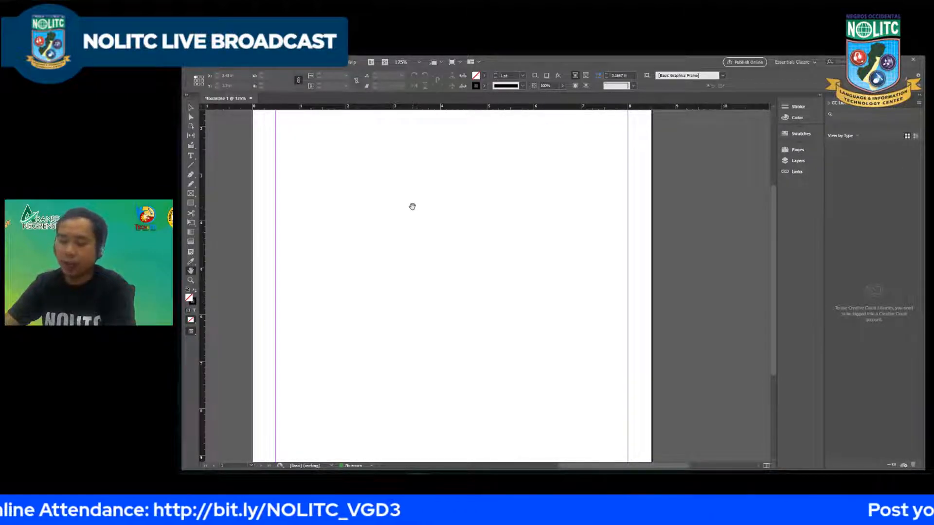
pyautogui.moveTo(441, 219); pyautogui.dragTo(461, 250)
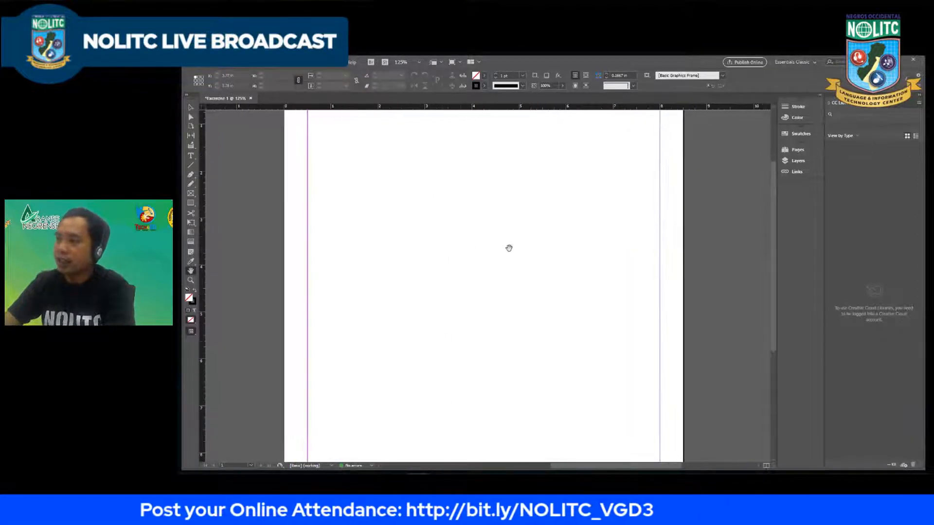
# Step: Show the Pages panel and add a second page to the document
pyautogui.click(796, 150)
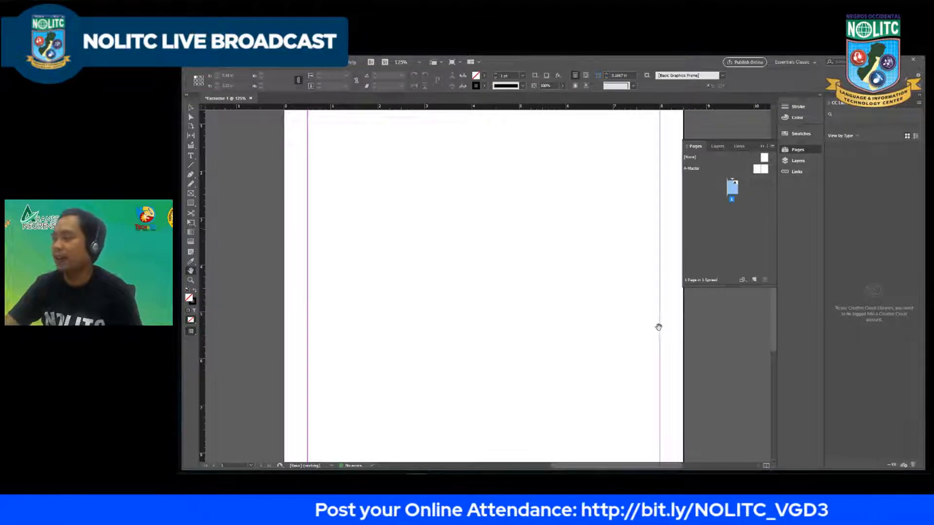
pyautogui.click(754, 279)
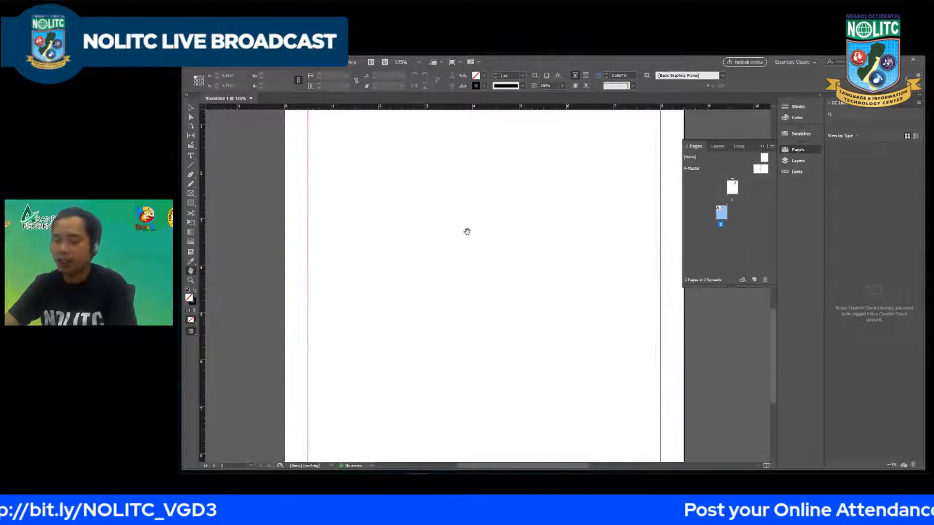
# Step: Add three more pages after page 2 of the document
pyautogui.hotkey('ctrl', '-')
pyautogui.scroll(-3, 465, 287)
pyautogui.moveTo(460, 308); pyautogui.dragTo(458, 227)
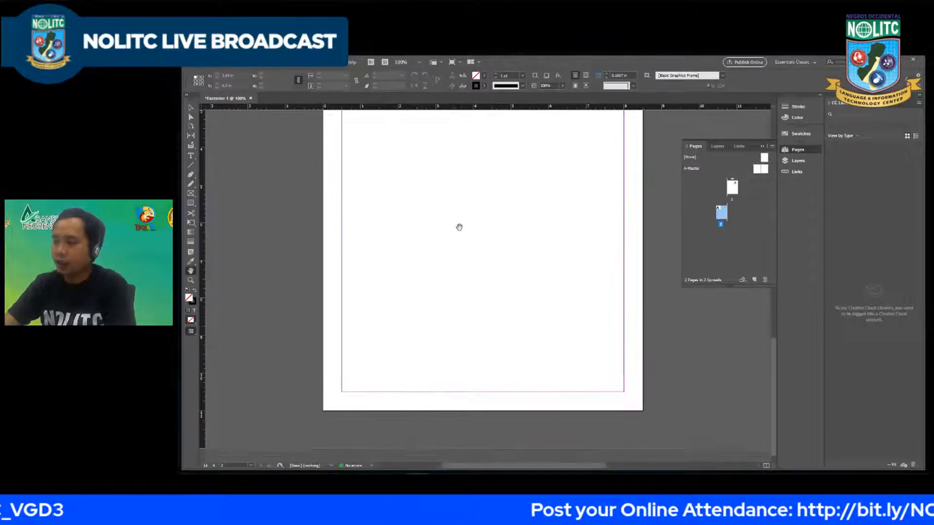
pyautogui.hotkey('ctrl', '-')
pyautogui.hotkey('ctrl', '-')
pyautogui.hotkey('ctrl', '-')
pyautogui.hotkey('ctrl', '=')
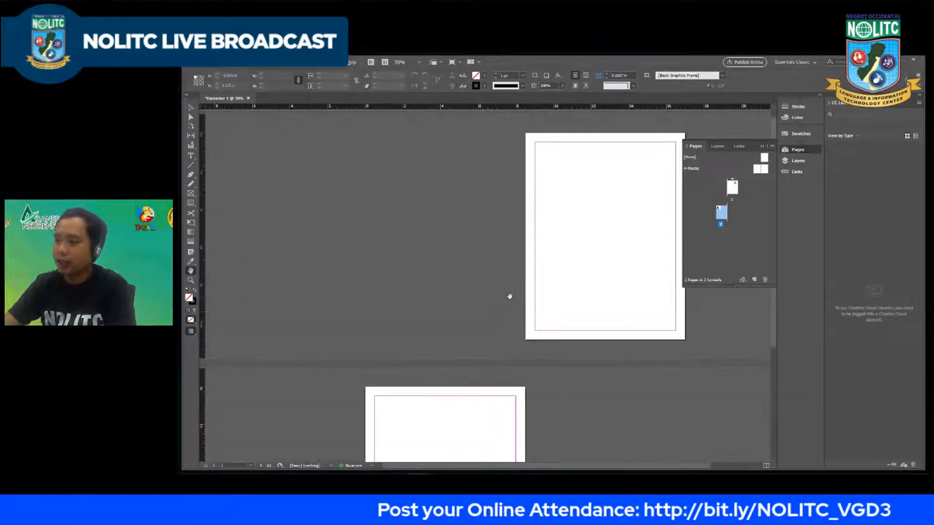
pyautogui.scroll(-2, 509, 296)
pyautogui.hotkey('ctrl', '-')
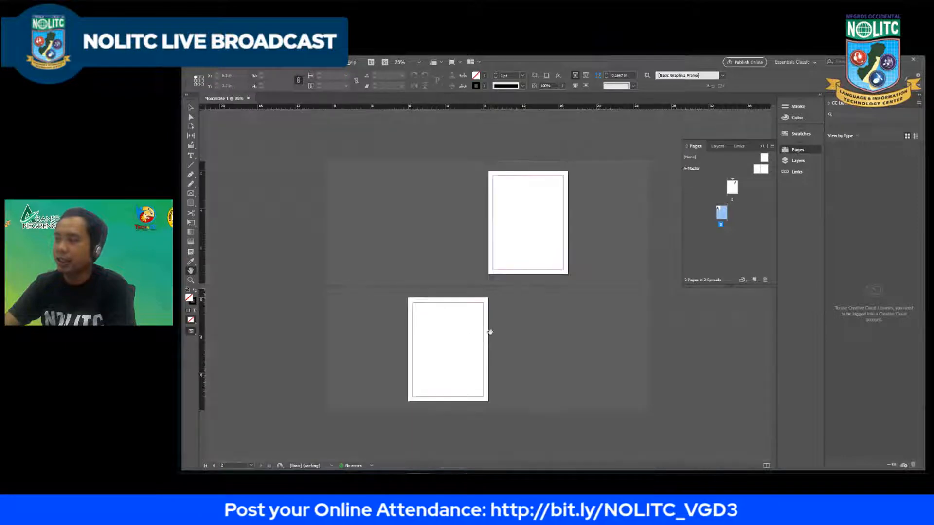
pyautogui.click(753, 281)
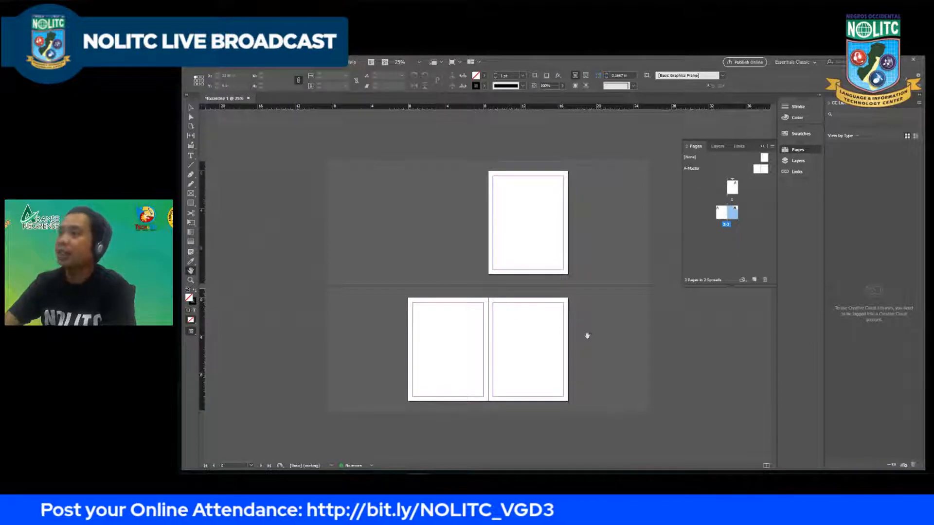
pyautogui.click(755, 280)
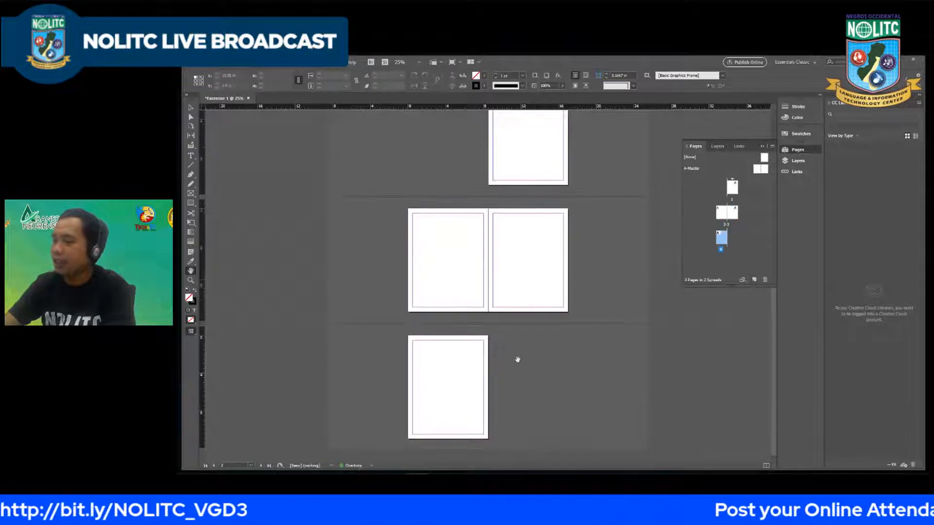
pyautogui.click(755, 279)
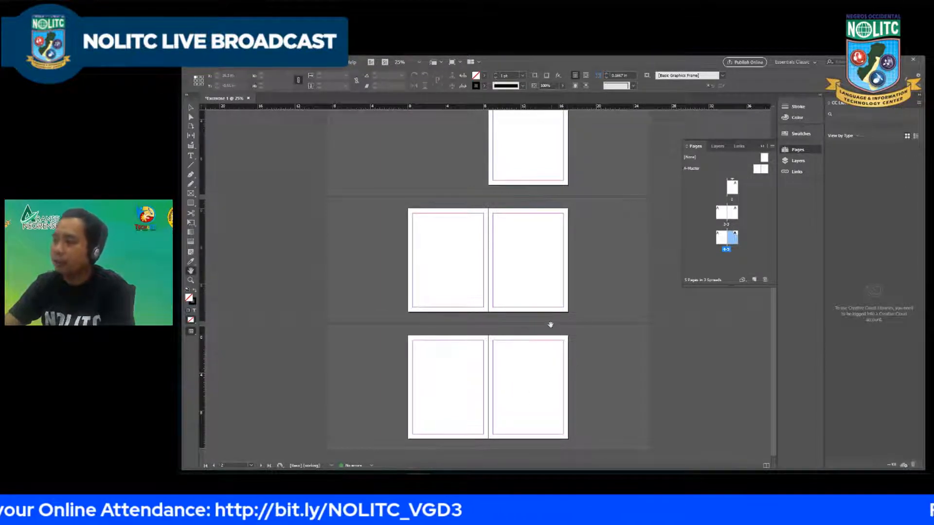
# Step: Delete page 5 and page 4, and add two new pages at the end of the document in their place
pyautogui.click(720, 241)
pyautogui.click(732, 239)
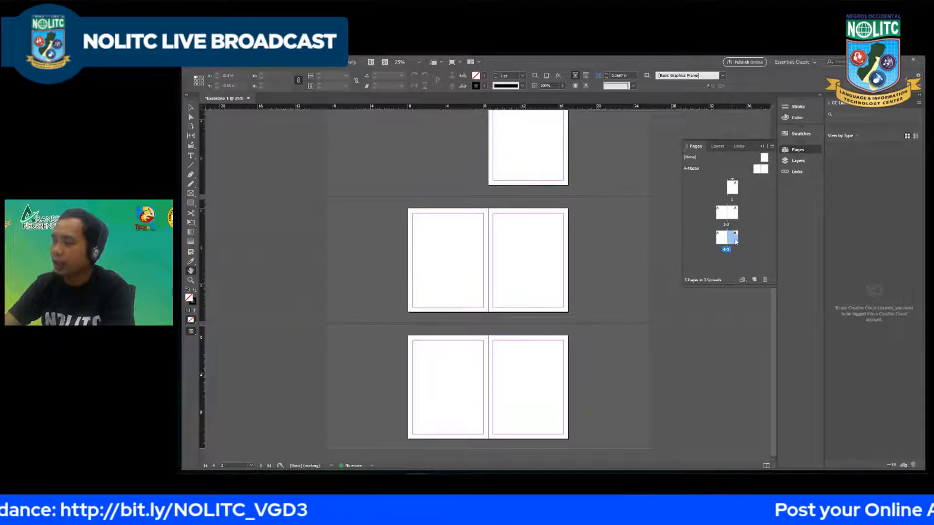
pyautogui.click(764, 281)
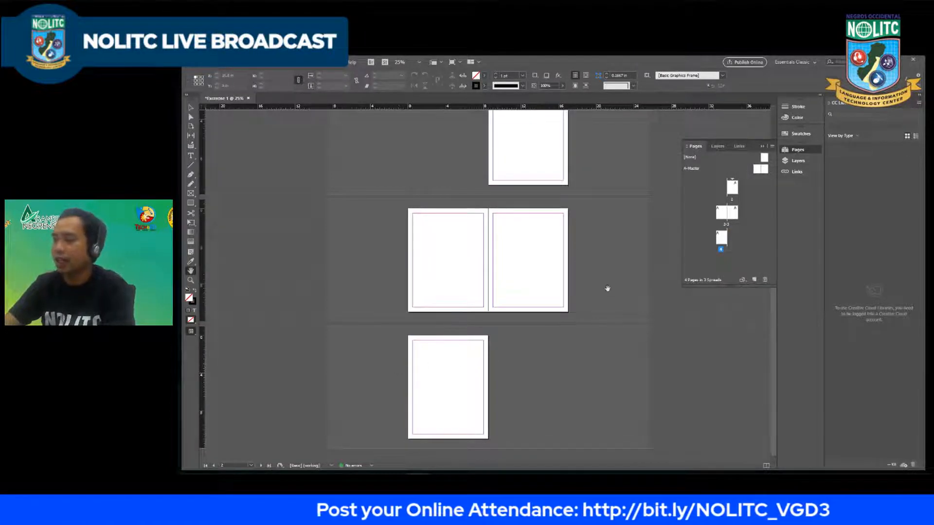
pyautogui.click(722, 241)
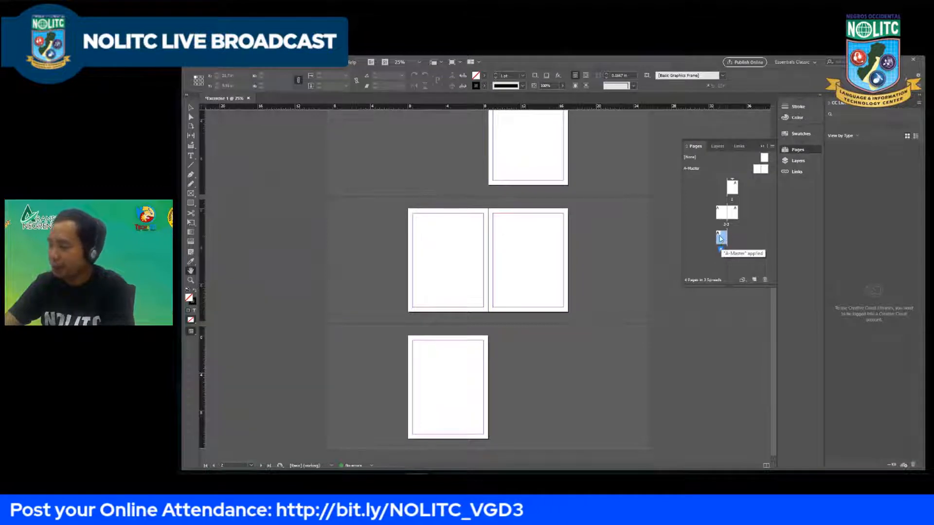
pyautogui.click(765, 280)
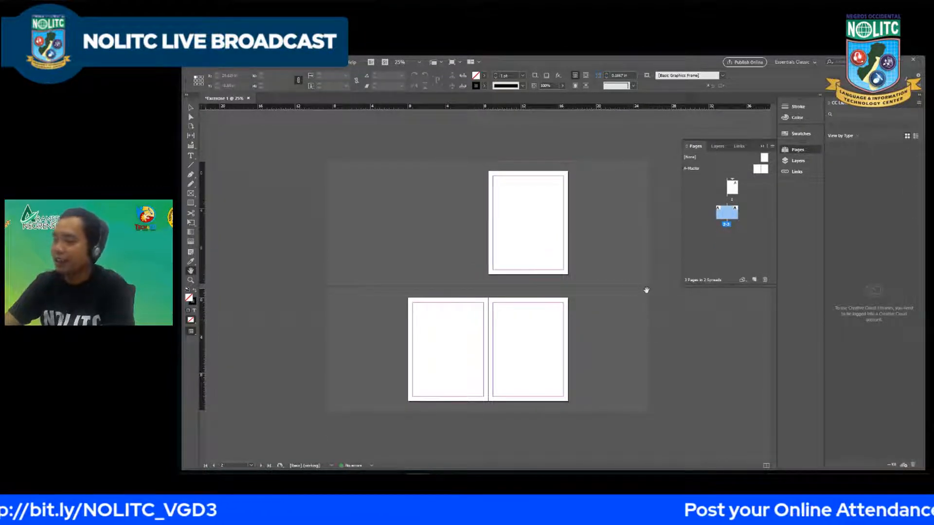
pyautogui.click(754, 280)
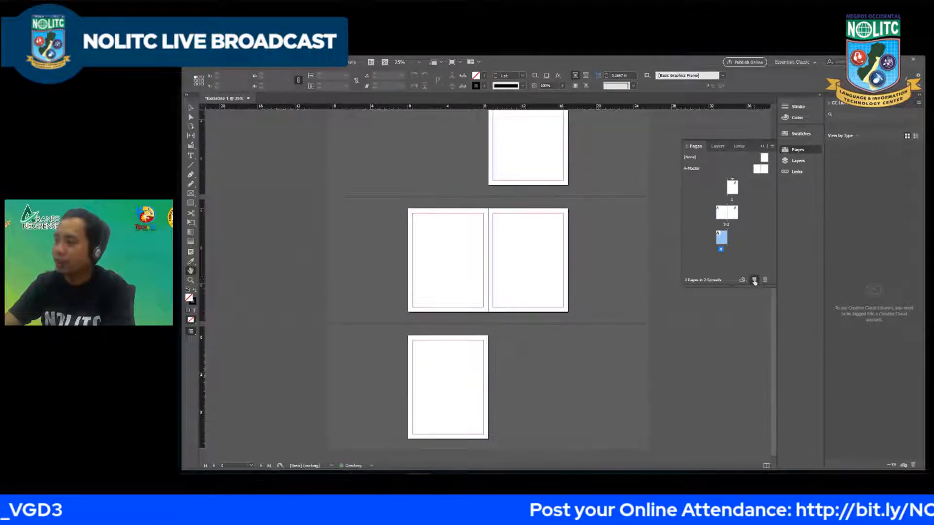
pyautogui.click(755, 280)
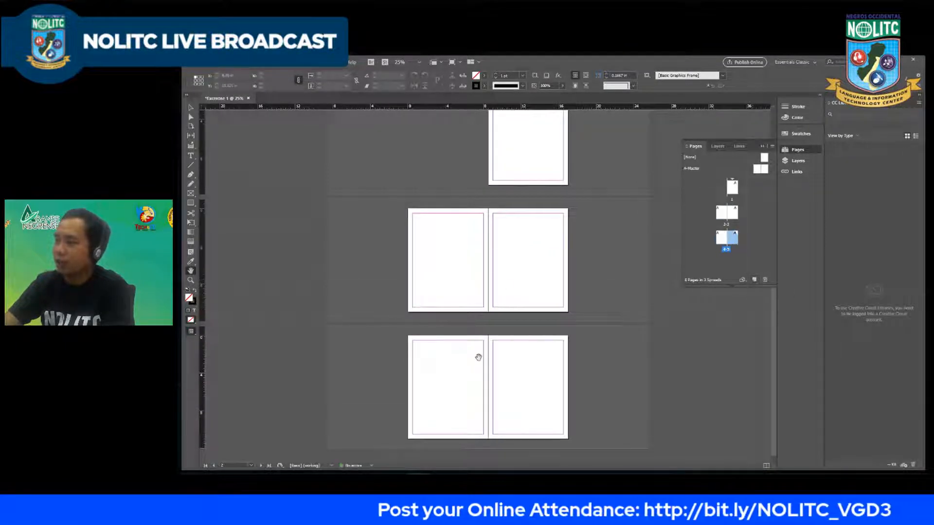
# Step: Examine how the single first page and the facing-page spreads are arranged in the document
pyautogui.moveTo(552, 248); pyautogui.dragTo(532, 259)
pyautogui.moveTo(532, 259); pyautogui.dragTo(532, 271)
pyautogui.moveTo(540, 233); pyautogui.dragTo(537, 249)
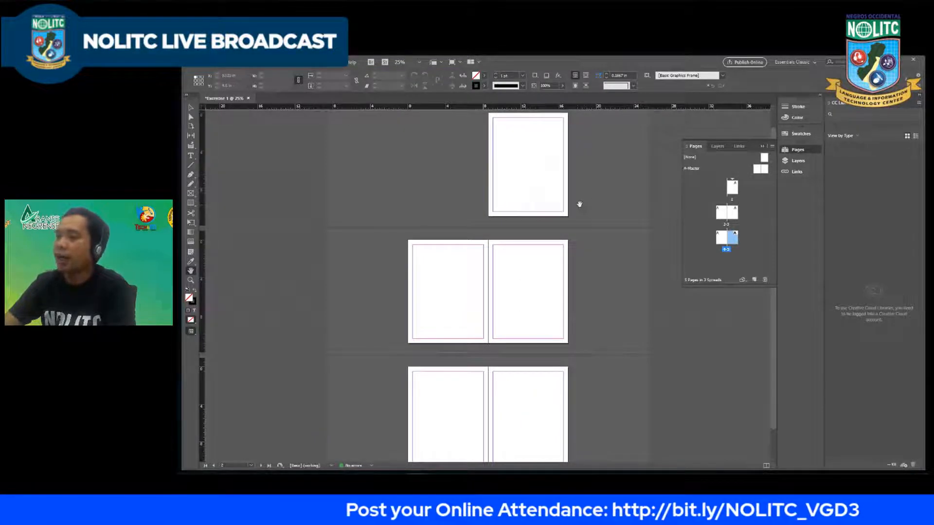
pyautogui.scroll(1, 532, 149)
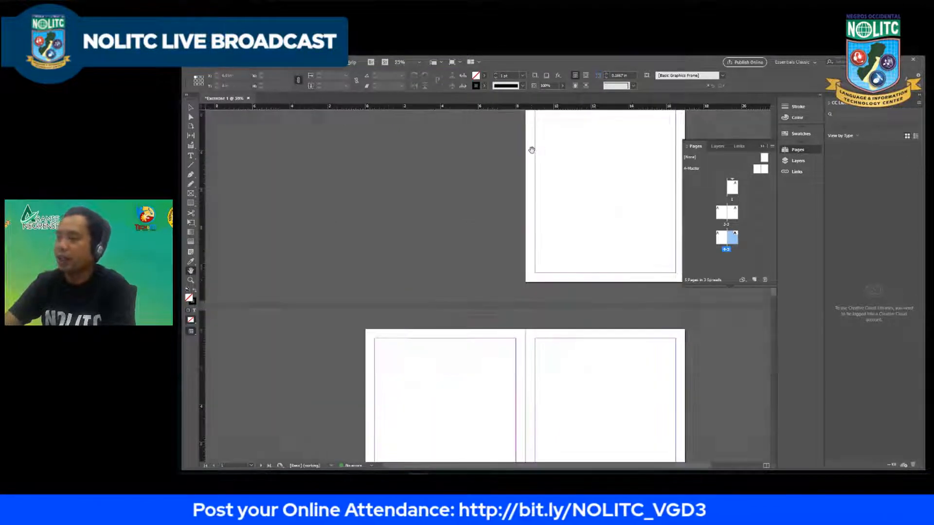
pyautogui.scroll(-2, 516, 201)
pyautogui.scroll(2, 511, 253)
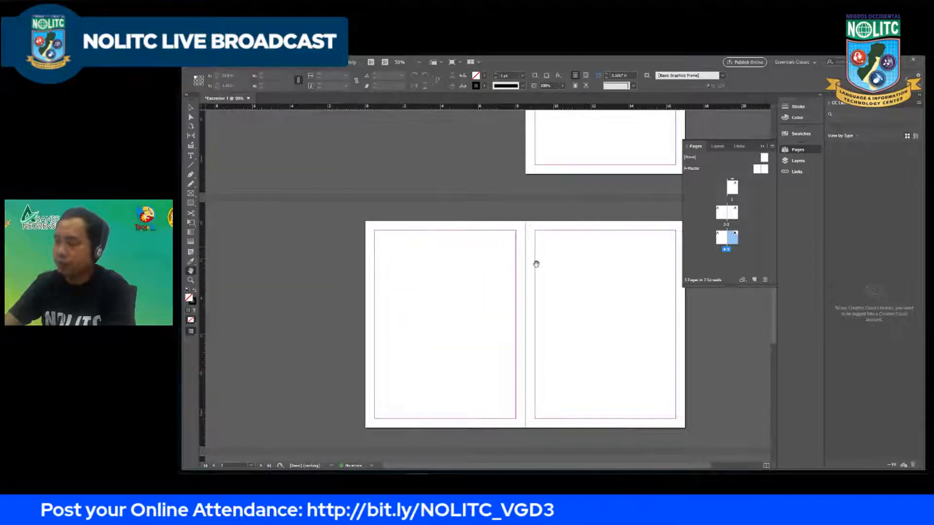
pyautogui.scroll(-1, 530, 252)
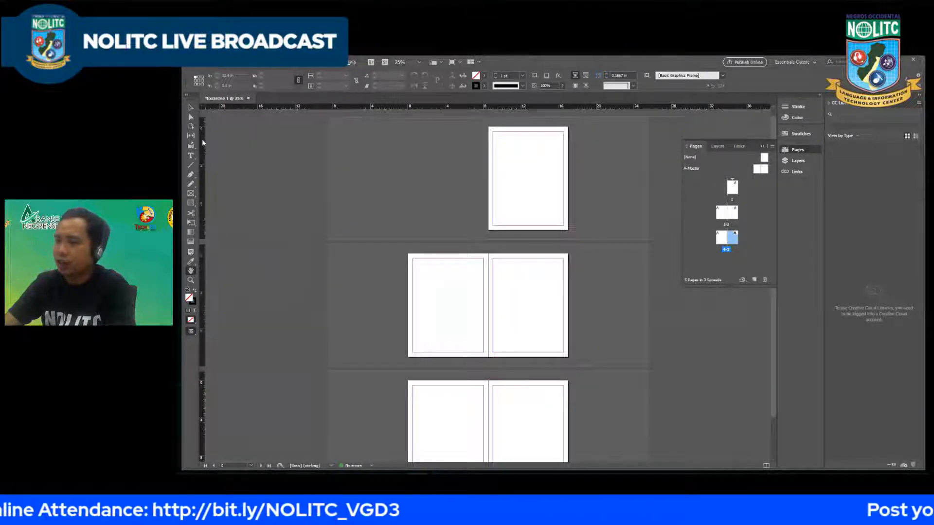
# Step: Draw a rectangle about 7.5 by 2.05 in along page 2's top margin and fill it with orange fc8100
pyautogui.click(191, 203)
pyautogui.scroll(1, 455, 321)
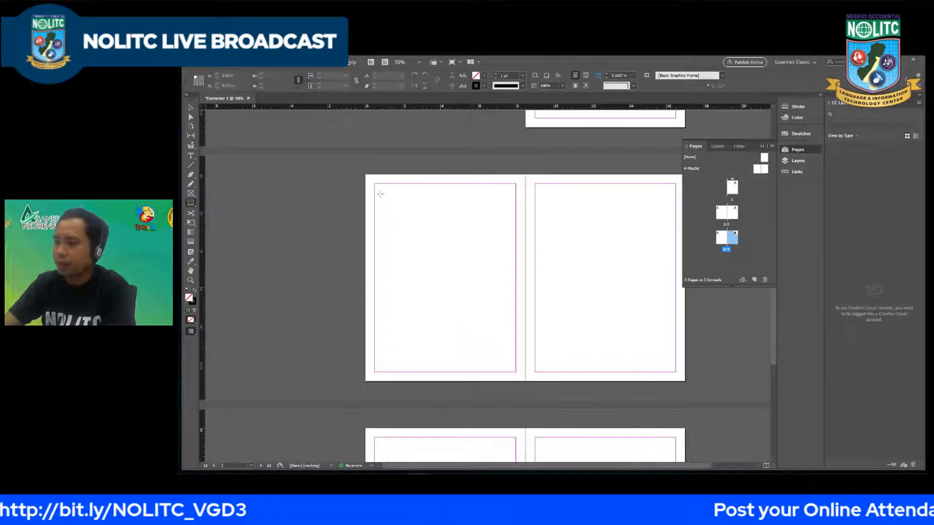
pyautogui.moveTo(375, 184); pyautogui.dragTo(517, 223)
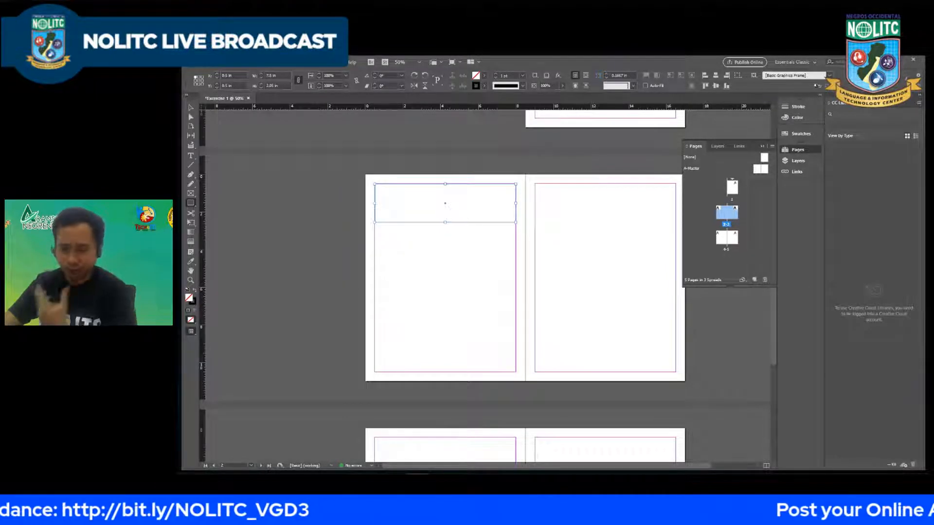
pyautogui.doubleClick(188, 297)
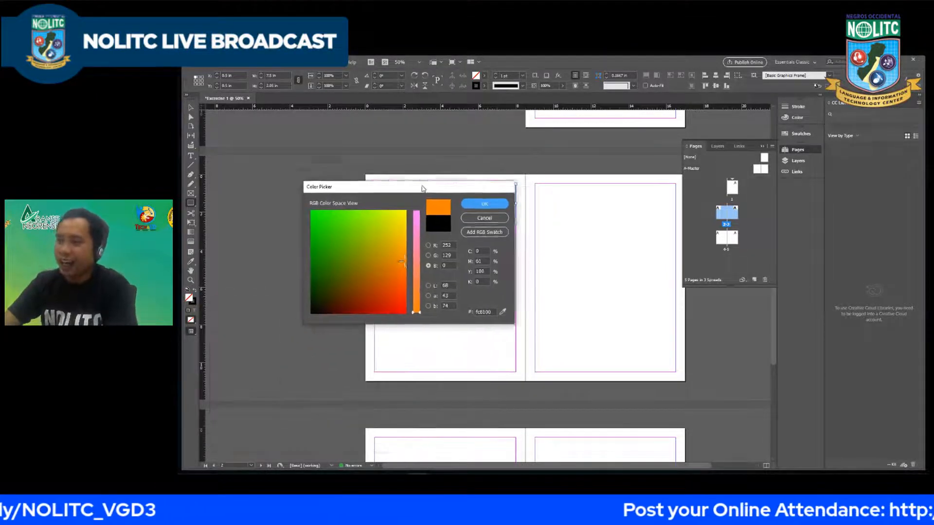
pyautogui.moveTo(408, 195); pyautogui.dragTo(344, 206)
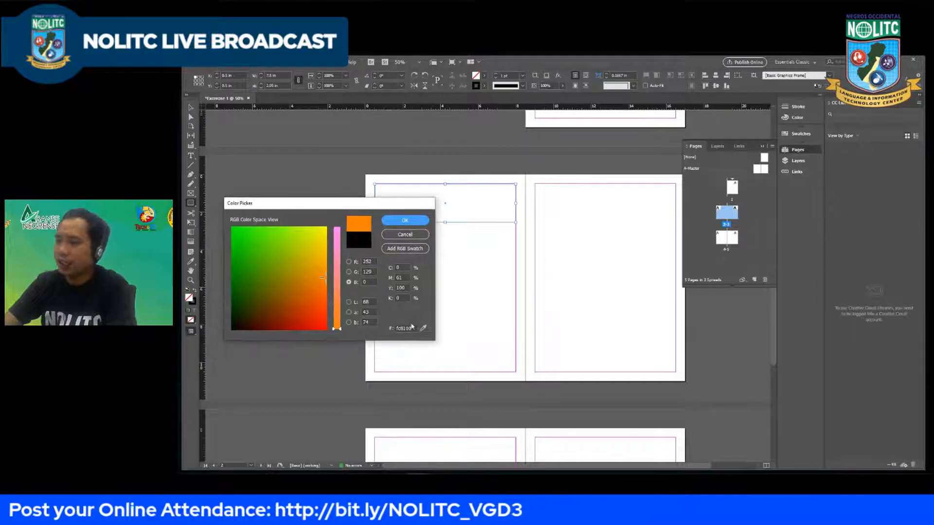
pyautogui.click(405, 223)
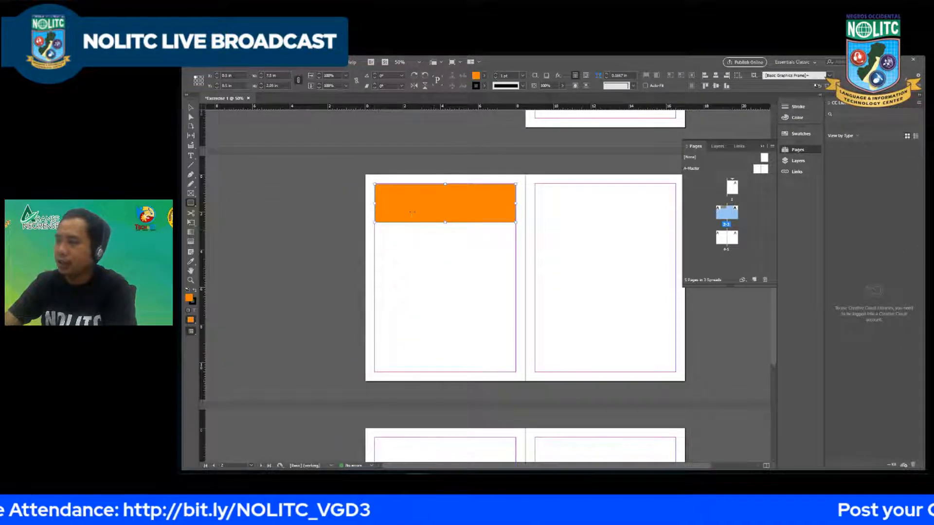
# Step: Activate the Selection tool, deselect the orange rectangle on page 2, and show the A-Master spread
pyautogui.hotkey('ctrl', '-')
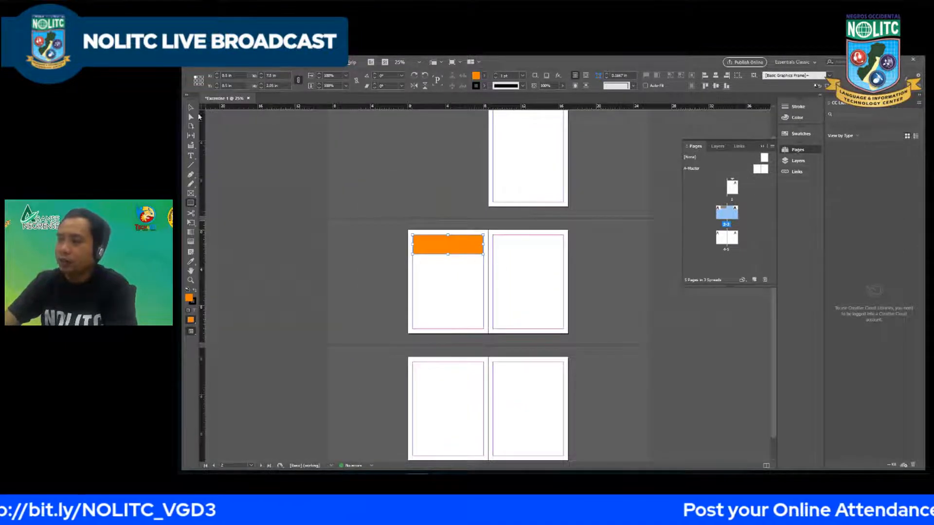
pyautogui.press('v')
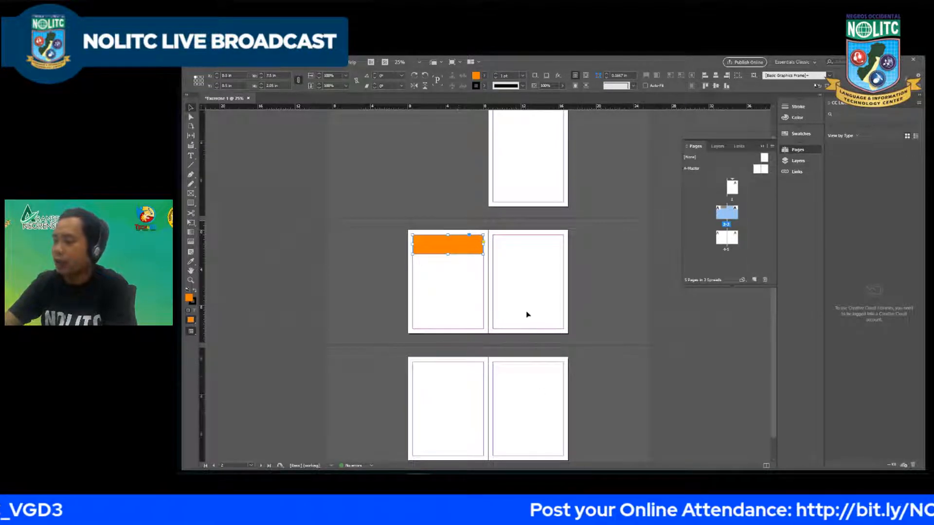
pyautogui.hotkey('ctrl', '=')
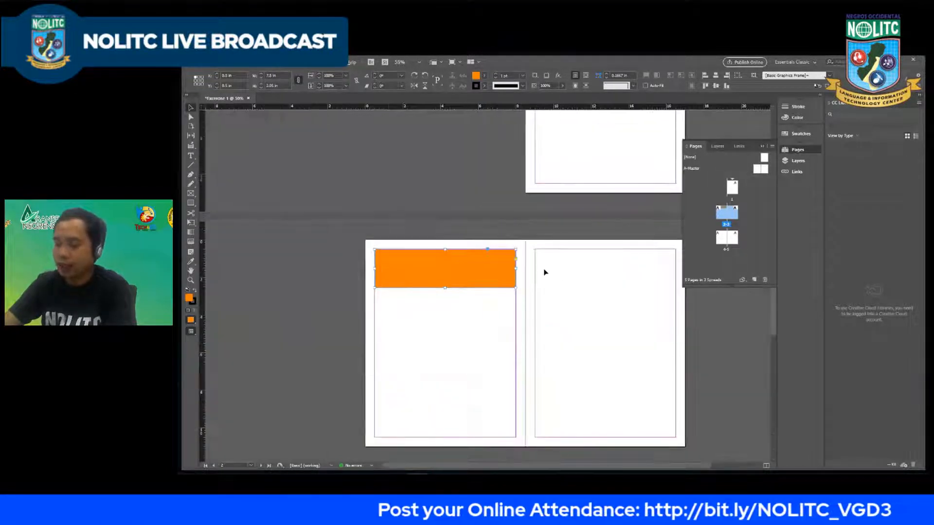
pyautogui.hotkey('alt', 'h')
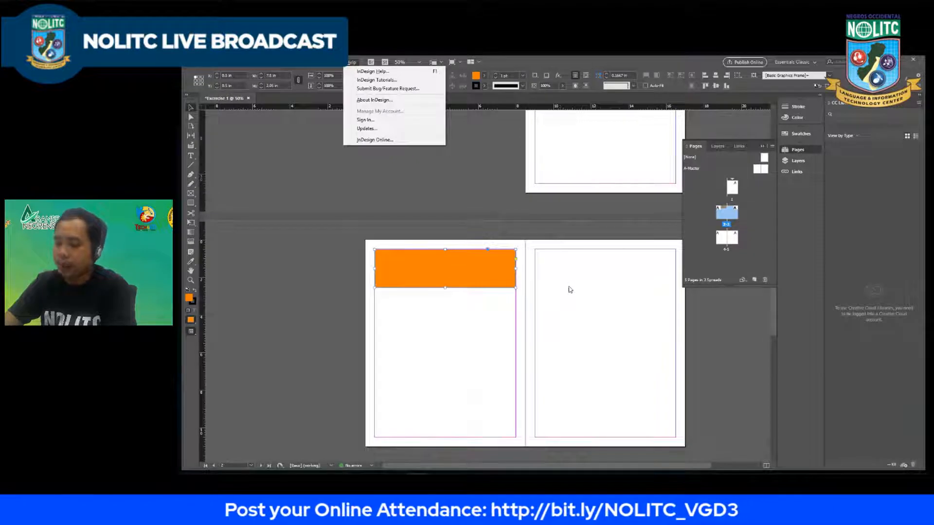
pyautogui.click(570, 290)
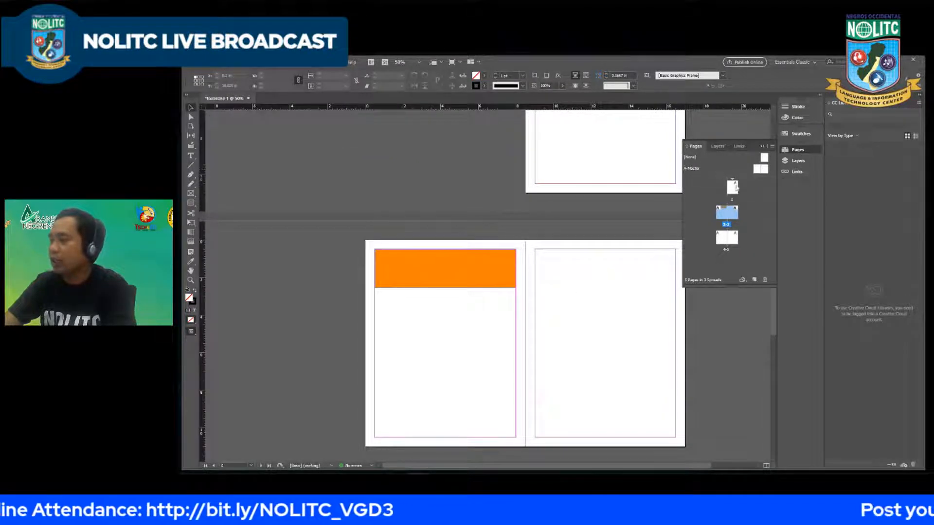
pyautogui.click(758, 169)
pyautogui.doubleClick(757, 169)
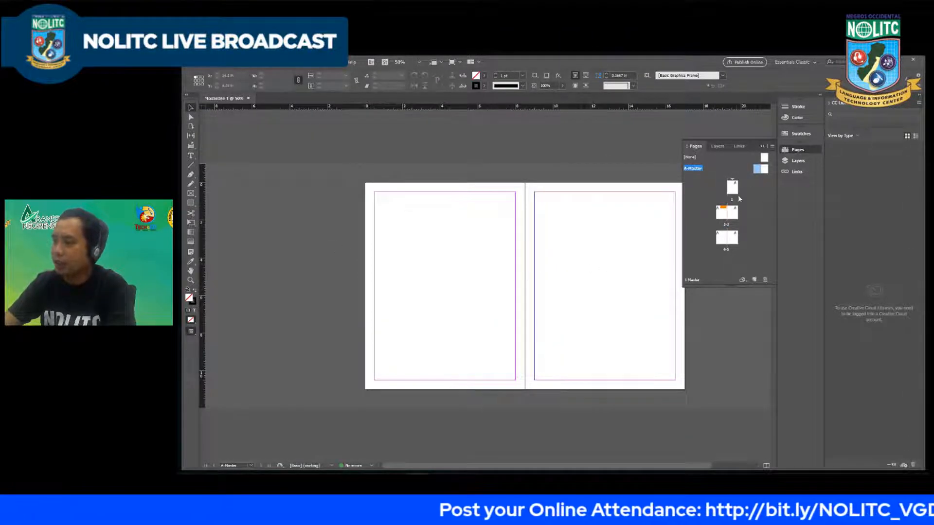
# Step: Return to page 2 and cut the orange rectangle from it
pyautogui.doubleClick(721, 212)
pyautogui.click(476, 217)
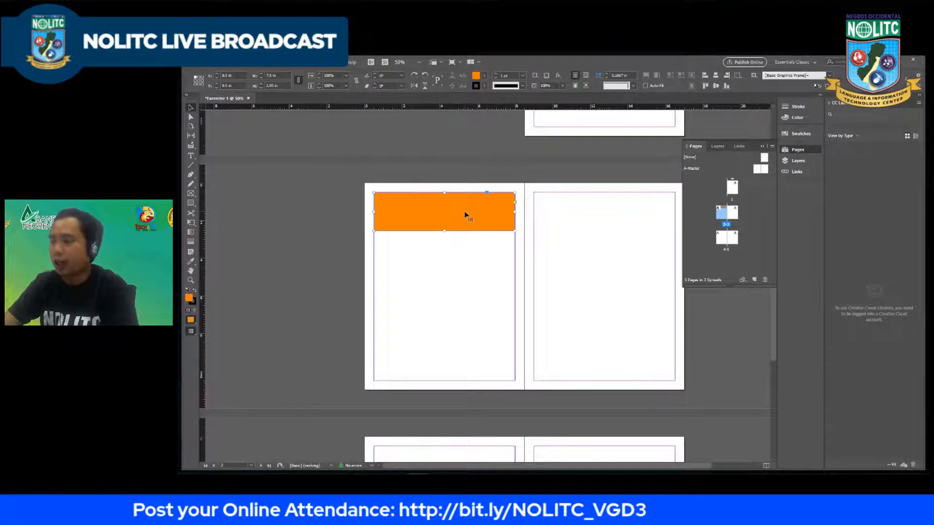
pyautogui.press('Delete')
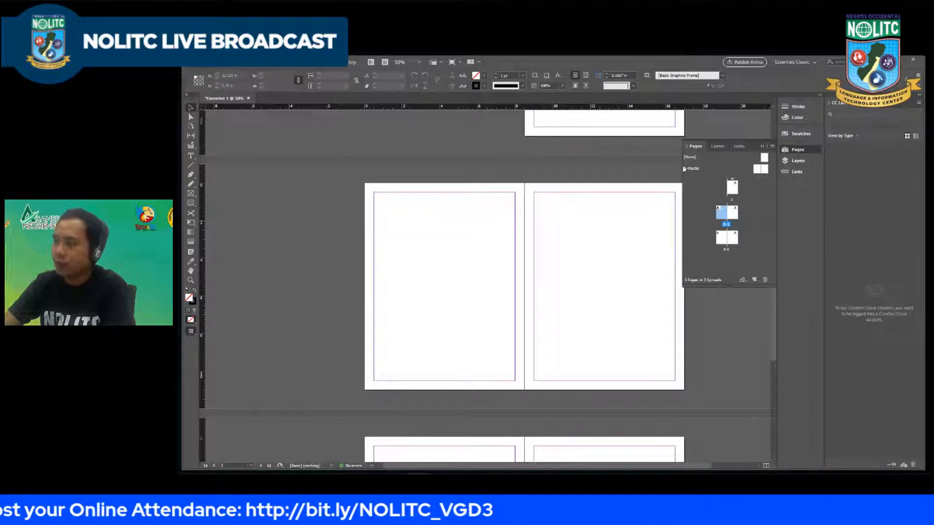
# Step: Open the A-Master spread, paste the orange rectangle, and align it with the top margin corner of the left master page
pyautogui.click(757, 171)
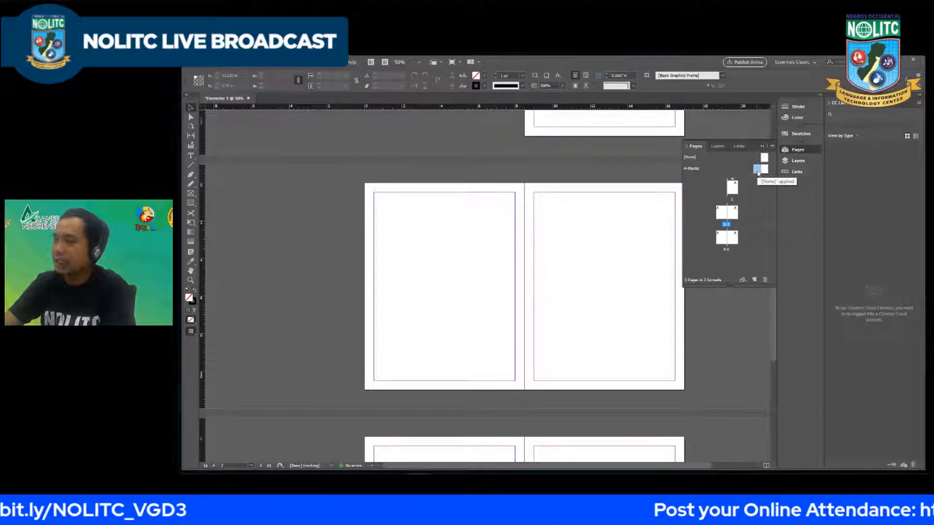
pyautogui.doubleClick(758, 169)
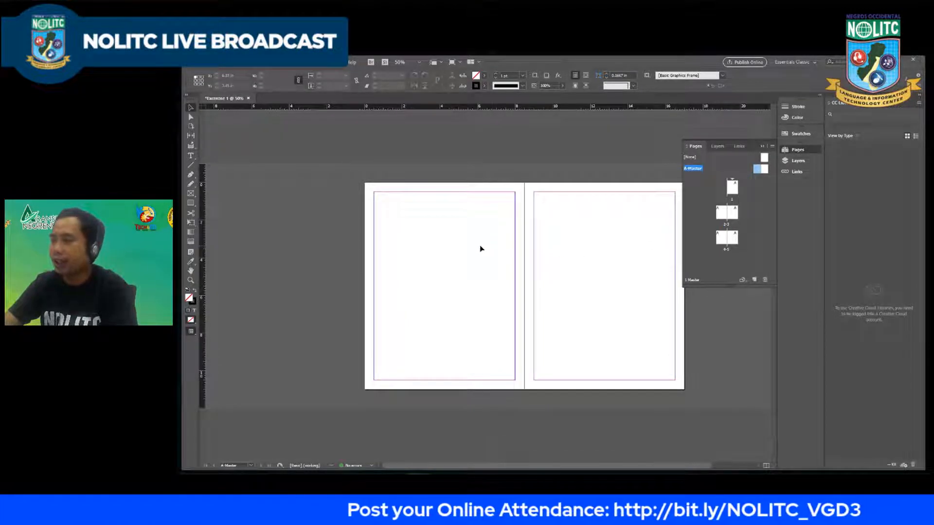
pyautogui.hotkey('ctrl', 'v')
pyautogui.moveTo(455, 272); pyautogui.dragTo(393, 195)
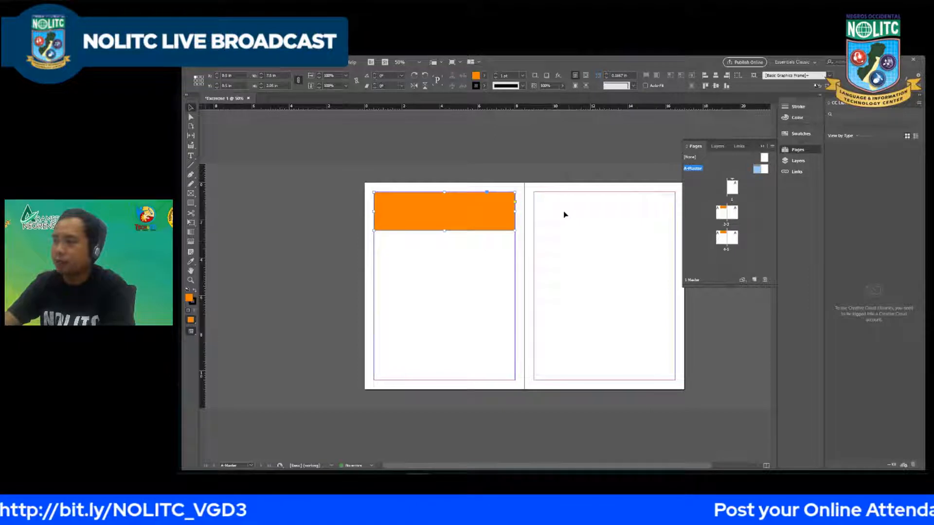
# Step: Try placing the orange rectangle along the bottom margin of the right master page, and undo it
pyautogui.moveTo(464, 208); pyautogui.dragTo(625, 356)
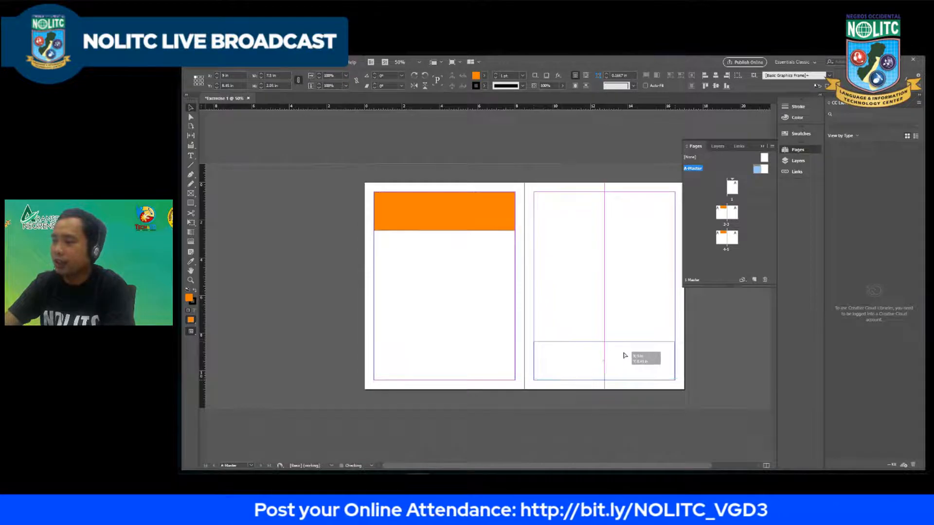
pyautogui.moveTo(624, 356); pyautogui.dragTo(625, 356)
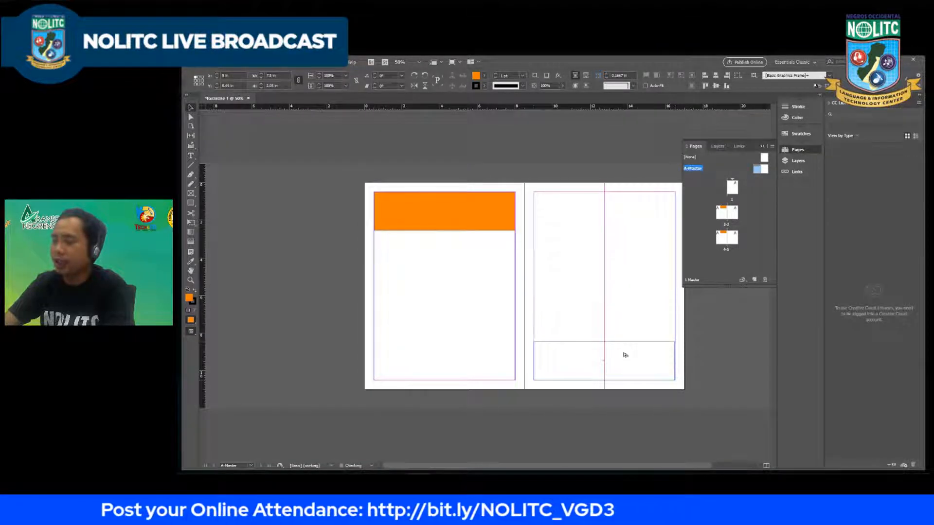
pyautogui.hotkey('ctrl', 'z')
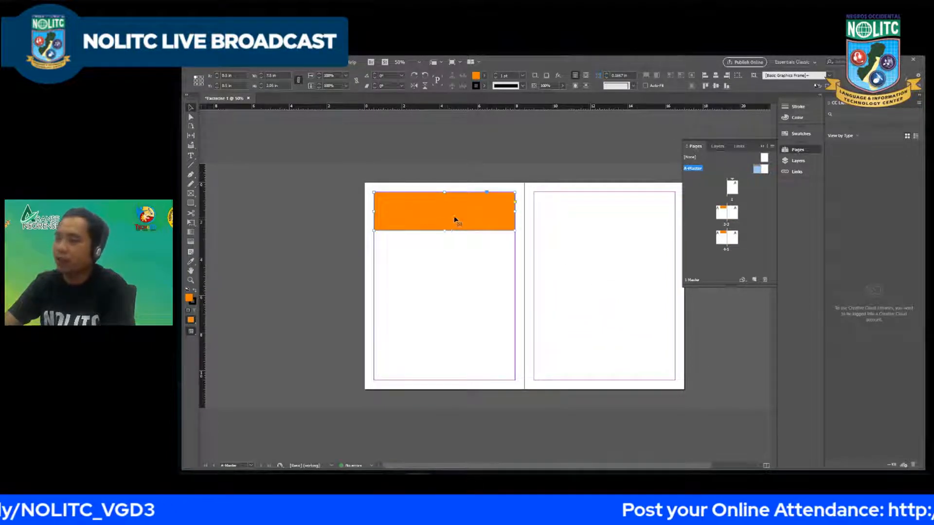
# Step: Place a copy of the orange rectangle along the bottom margin of the right A-Master page and deselect it
pyautogui.moveTo(462, 217); pyautogui.dragTo(623, 359)
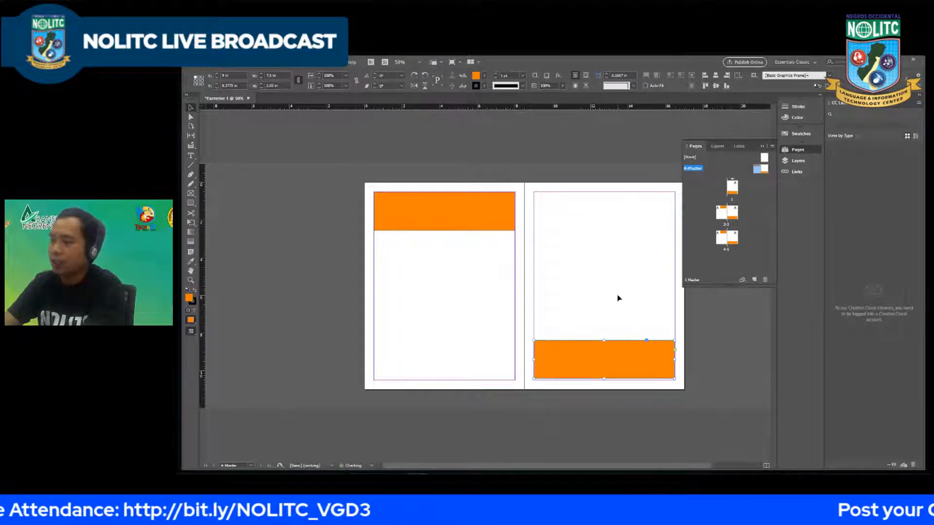
pyautogui.click(621, 259)
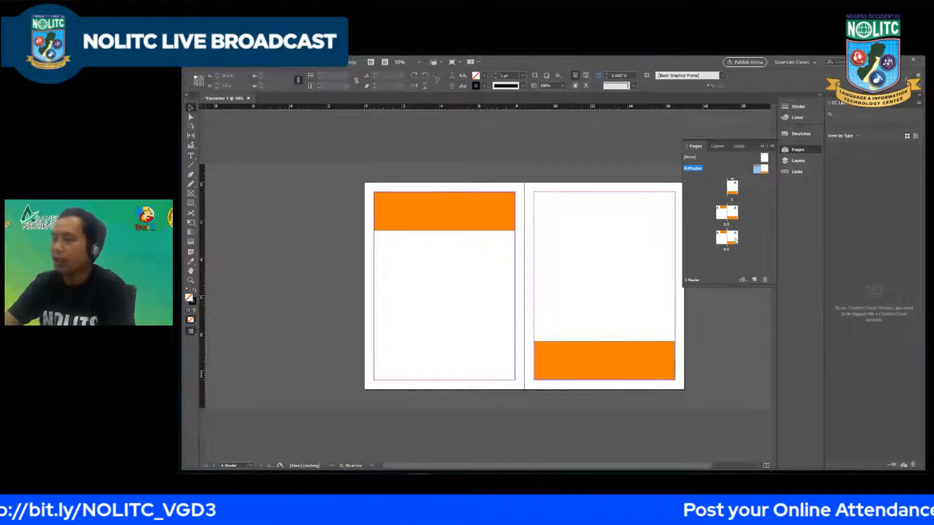
# Step: Return to page 2 and examine how the A-Master rectangles appear across all the document's spreads
pyautogui.doubleClick(724, 213)
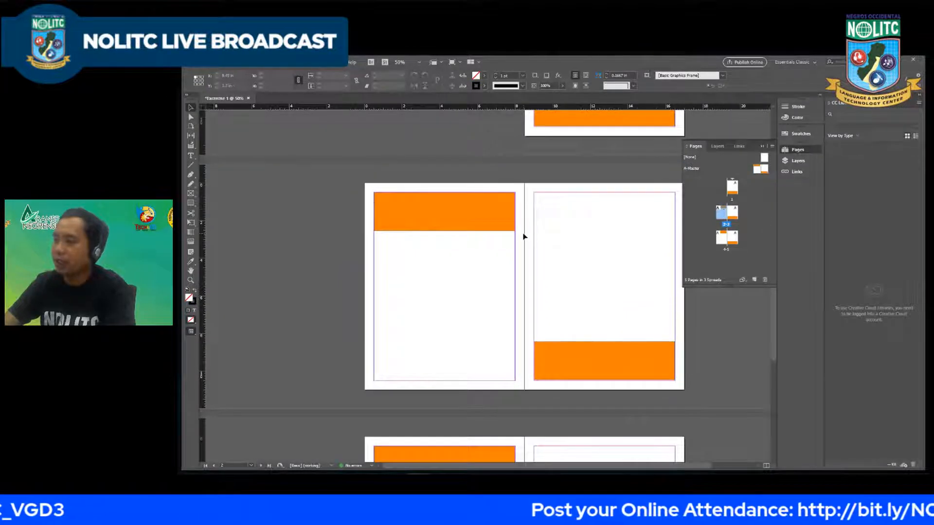
pyautogui.hotkey('ctrl', '-')
pyautogui.scroll(1, 522, 235)
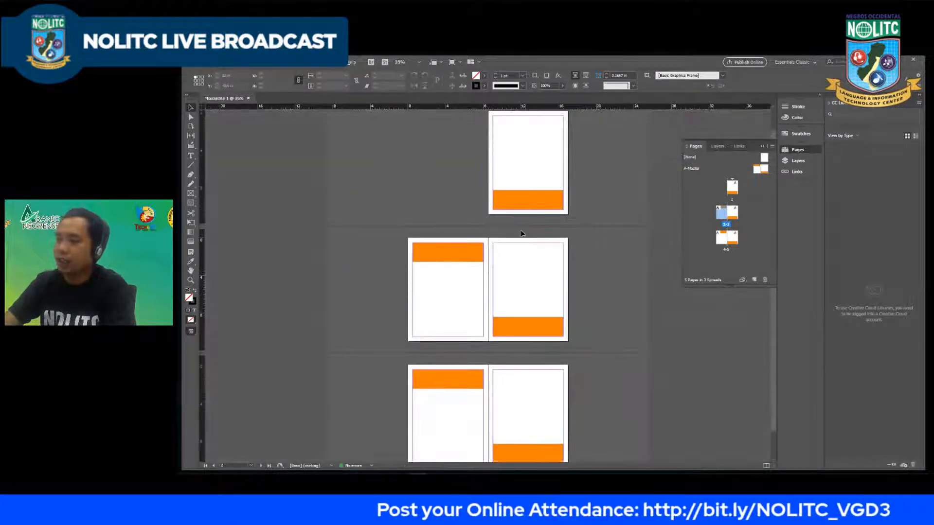
pyautogui.scroll(-3, 521, 235)
pyautogui.scroll(1, 522, 234)
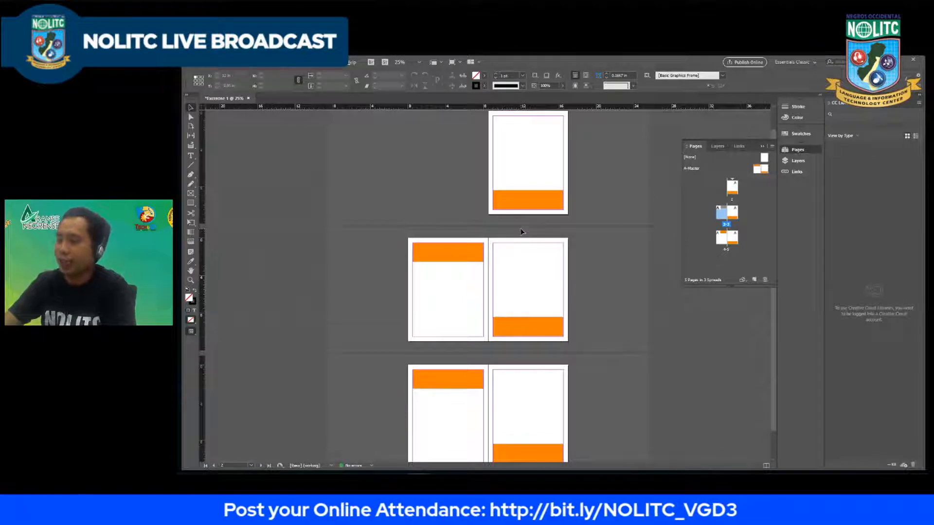
pyautogui.scroll(-1, 521, 235)
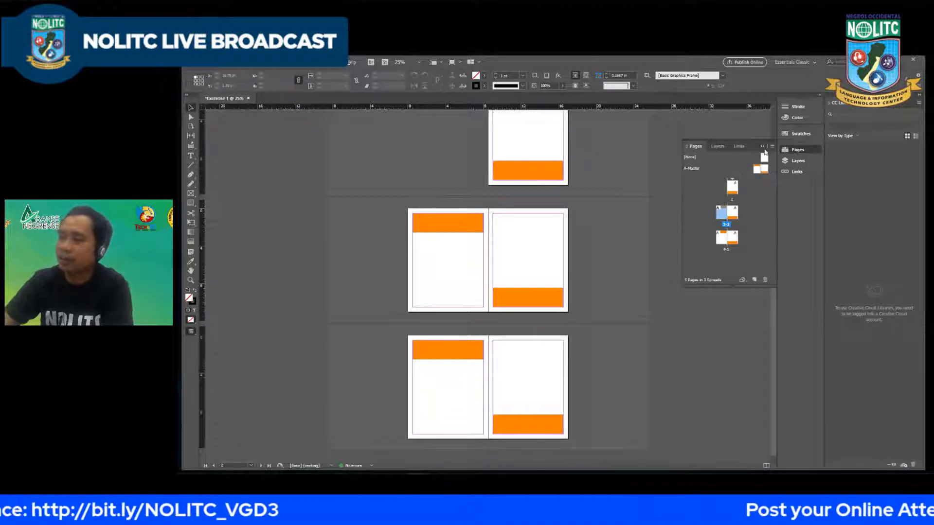
pyautogui.scroll(2, 484, 215)
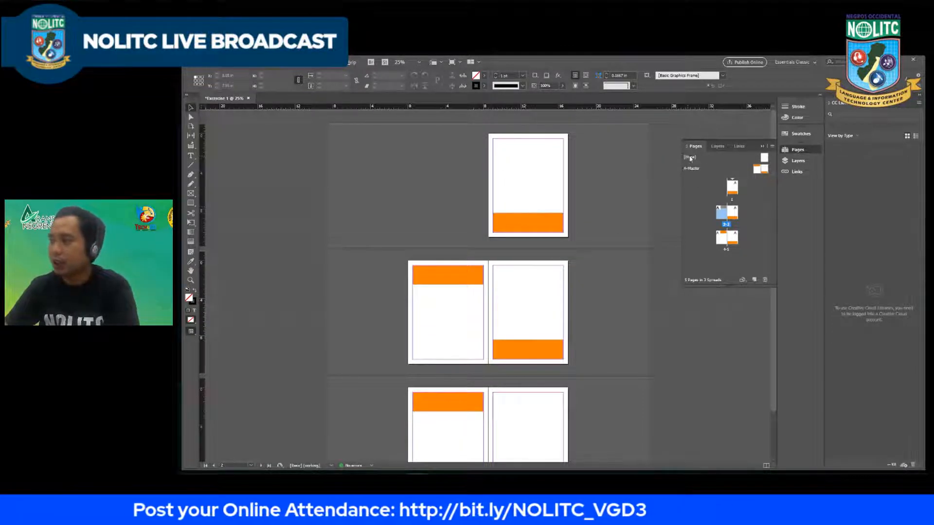
# Step: Apply the [None] master to page 1 and check it against the other spreads
pyautogui.click(764, 158)
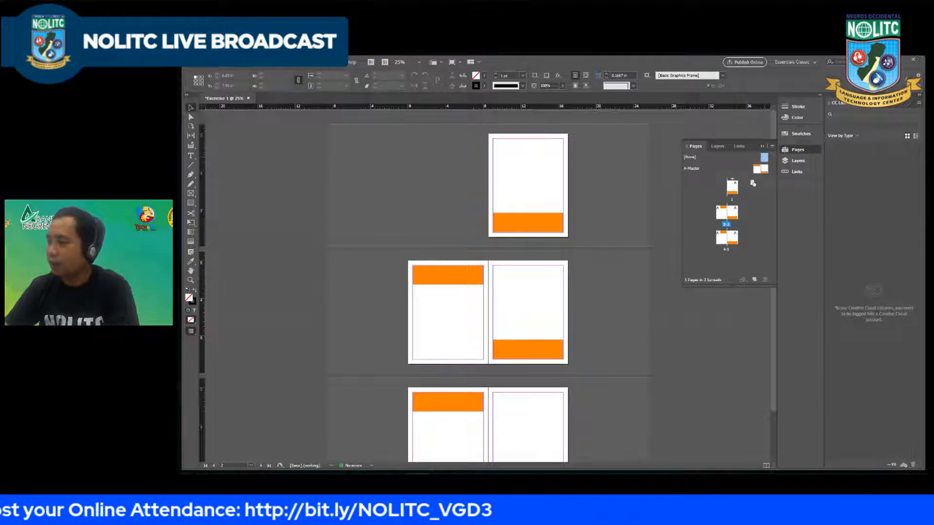
pyautogui.moveTo(753, 183); pyautogui.dragTo(732, 188)
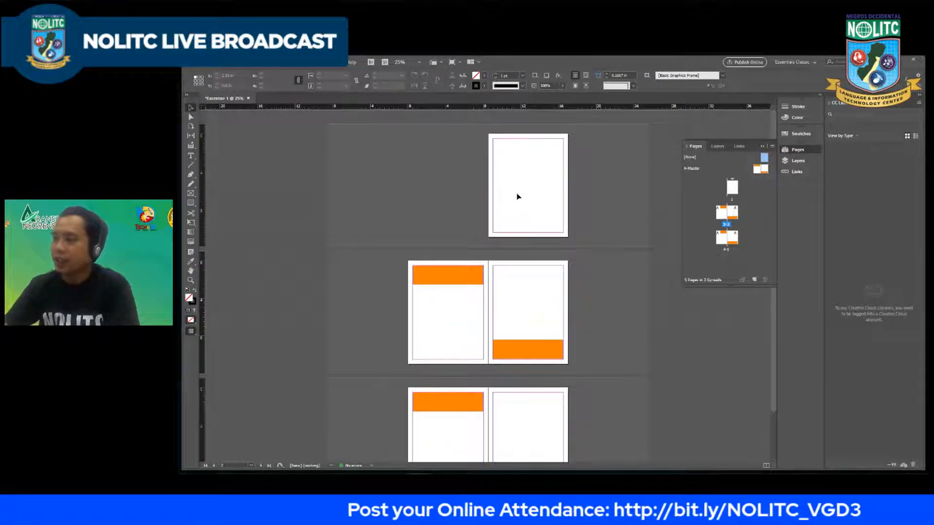
pyautogui.scroll(-1, 517, 202)
pyautogui.scroll(1, 521, 203)
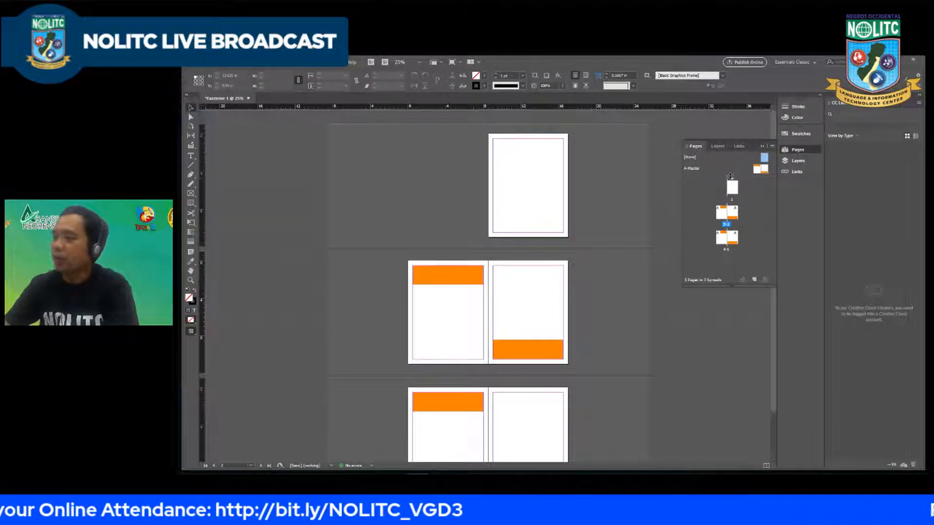
# Step: Create a new two-page Letter master spread named Master, based on [None], sized 8.5 by 11 in
pyautogui.click(773, 147)
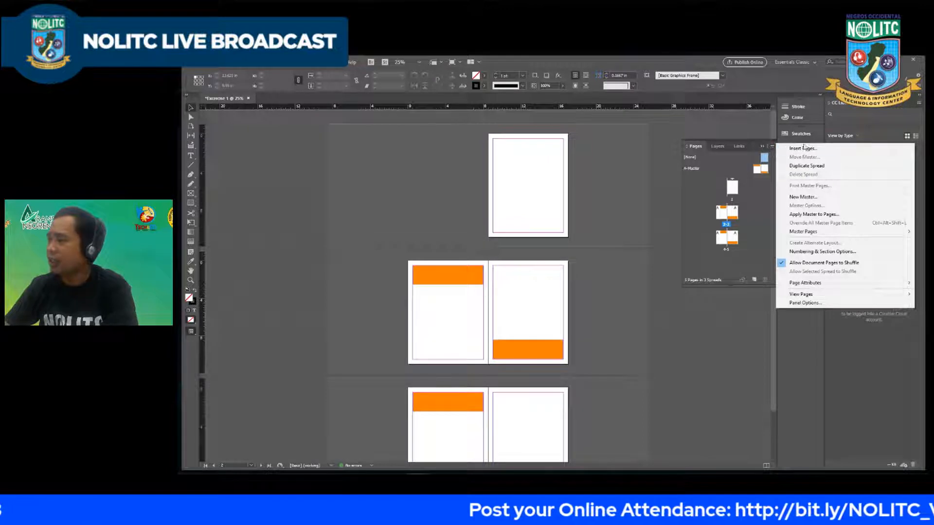
pyautogui.click(803, 199)
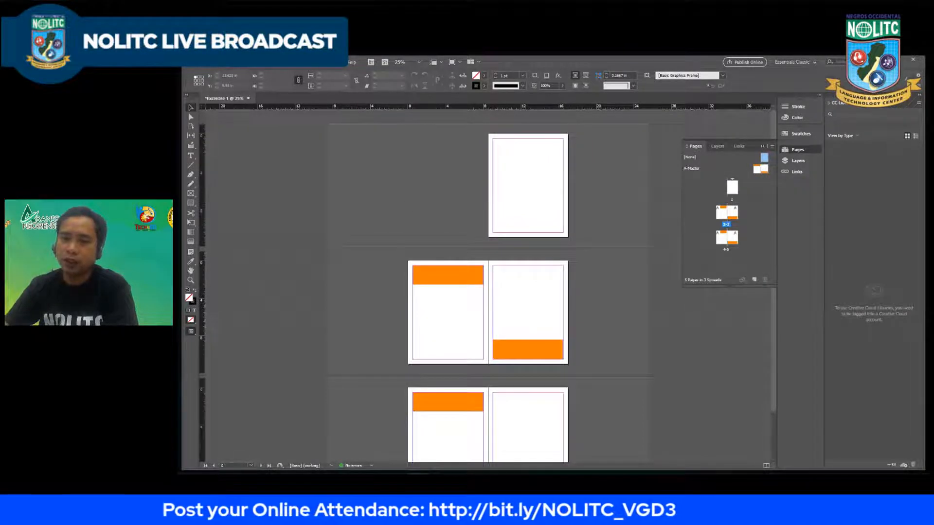
pyautogui.moveTo(542, 175); pyautogui.dragTo(374, 160)
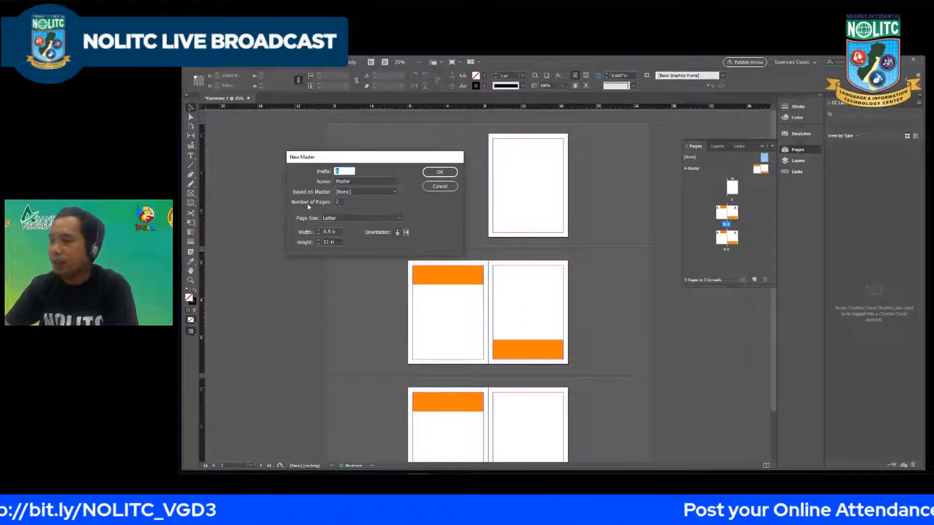
pyautogui.moveTo(378, 162); pyautogui.dragTo(389, 159)
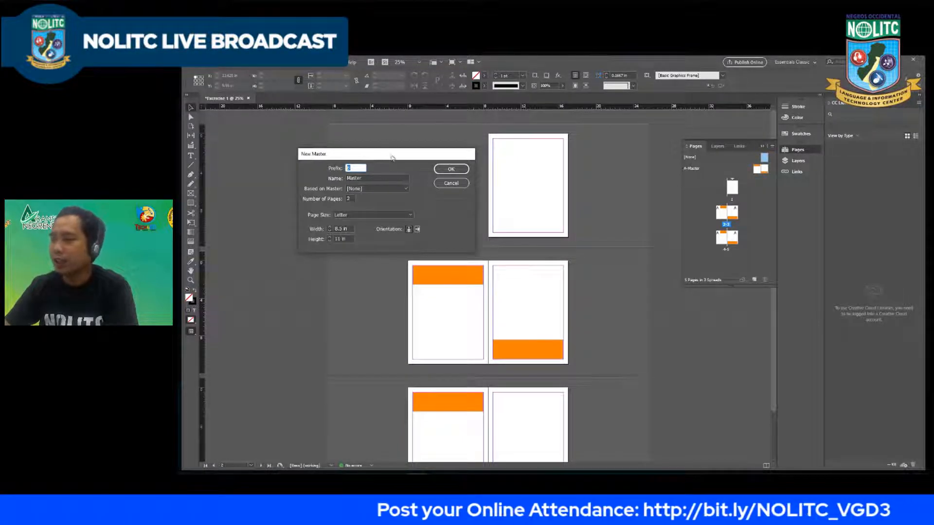
pyautogui.moveTo(392, 156); pyautogui.dragTo(400, 149)
pyautogui.click(459, 162)
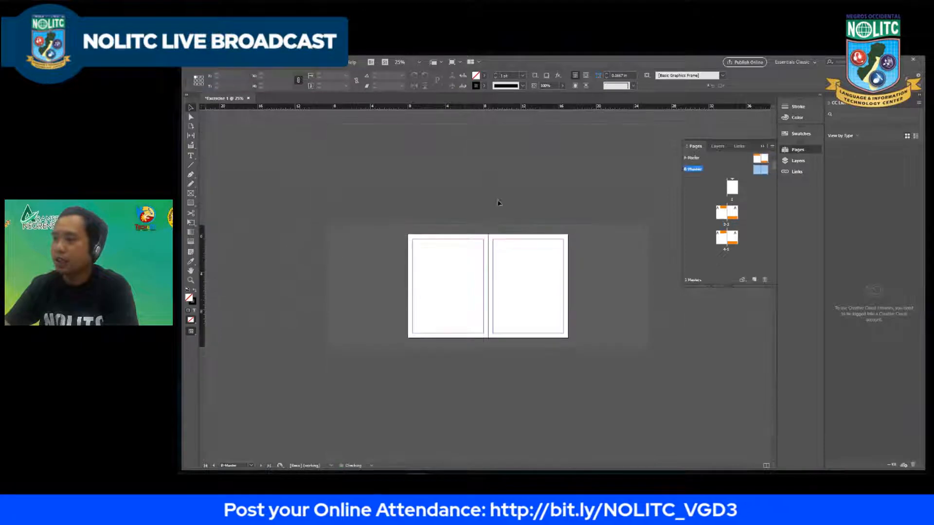
# Step: Enlarge the master list so all masters fit, and open the left page of the B-Master spread
pyautogui.click(724, 163)
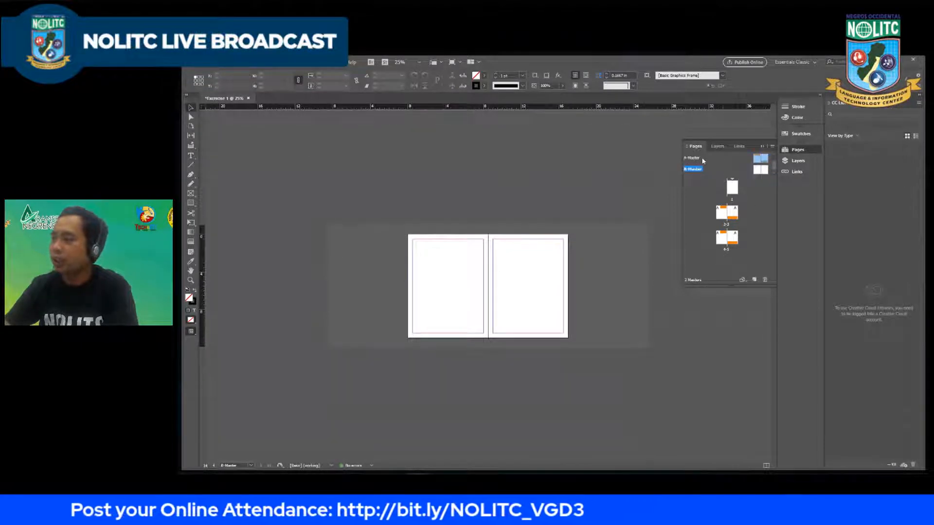
pyautogui.scroll(1, 741, 171)
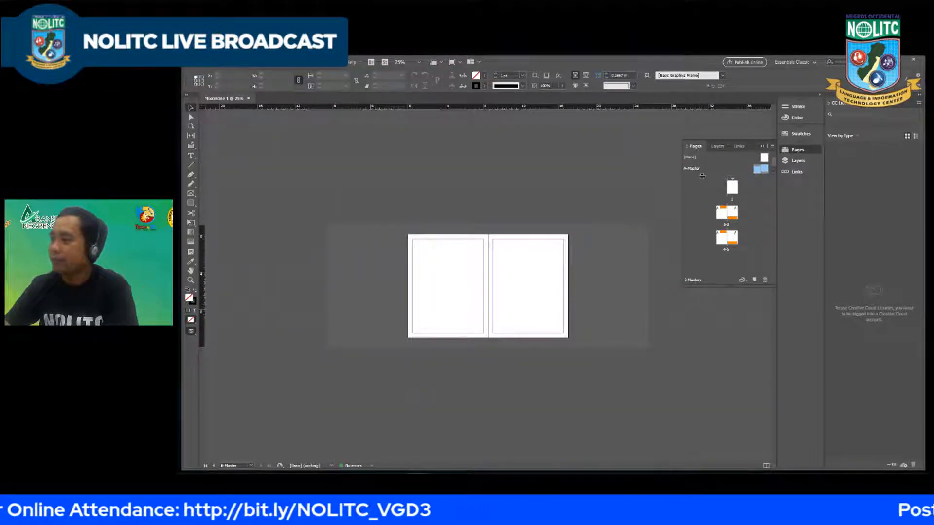
pyautogui.moveTo(703, 178); pyautogui.dragTo(701, 192)
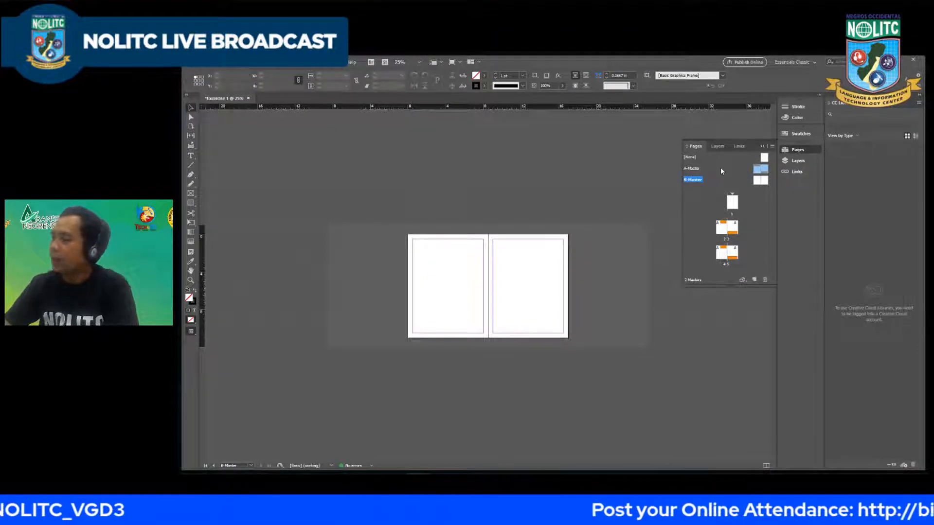
pyautogui.doubleClick(757, 181)
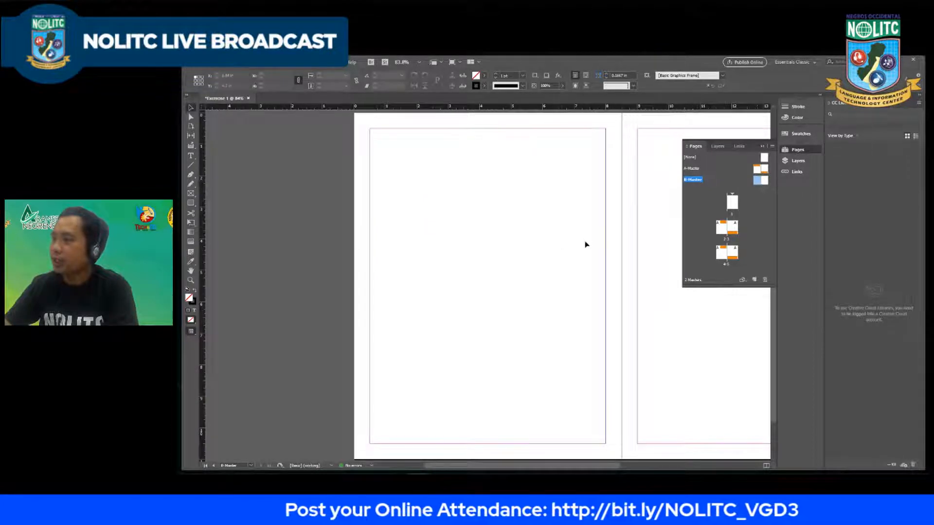
# Step: Draw a rectangle about 1.62 in wide and 3.9 in high in the upper inner margin corner of the left B-Master page
pyautogui.scroll(-1, 518, 262)
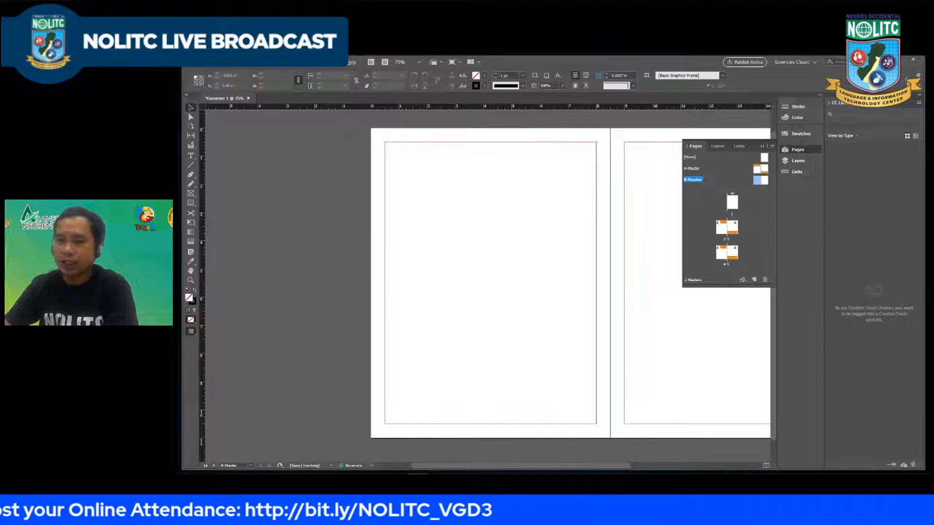
pyautogui.click(191, 202)
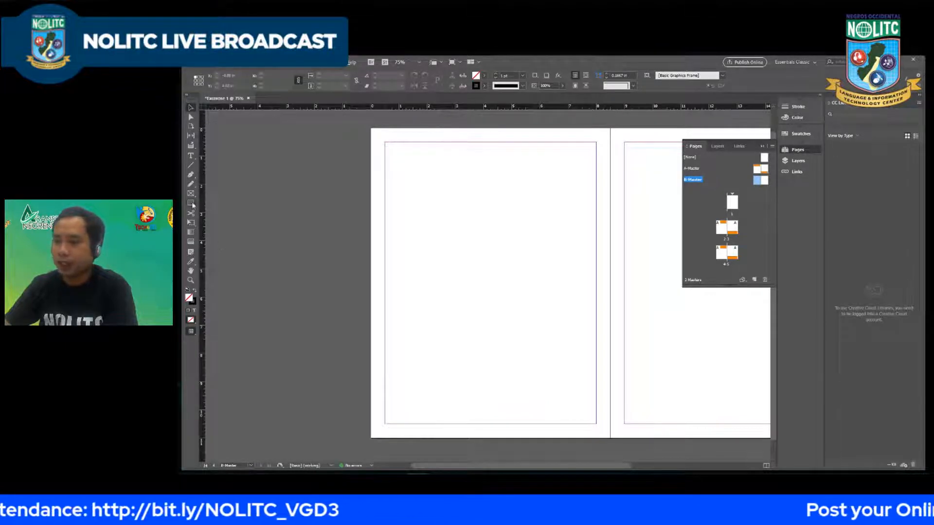
pyautogui.moveTo(550, 142); pyautogui.dragTo(597, 252)
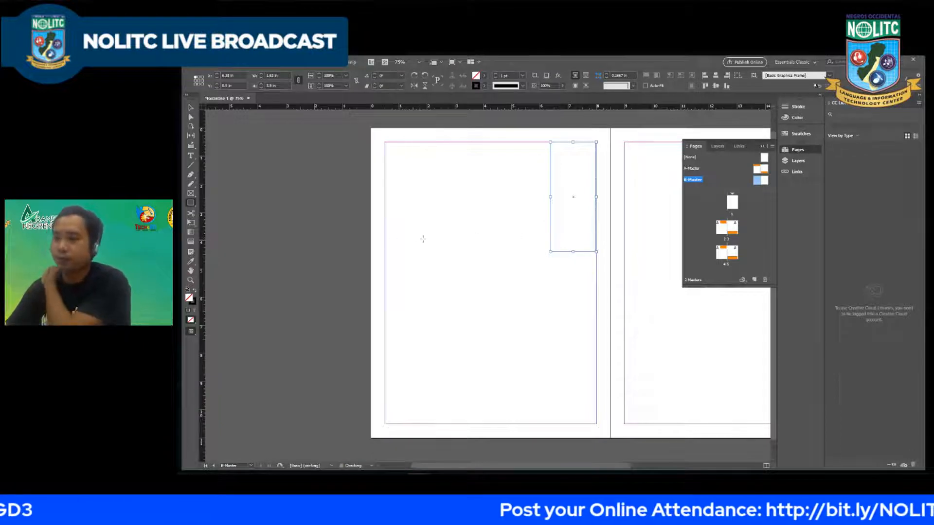
# Step: Fill the new rectangle on B-Master with pink, RGB 255, 101, 226
pyautogui.doubleClick(189, 298)
pyautogui.moveTo(336, 329); pyautogui.dragTo(343, 238)
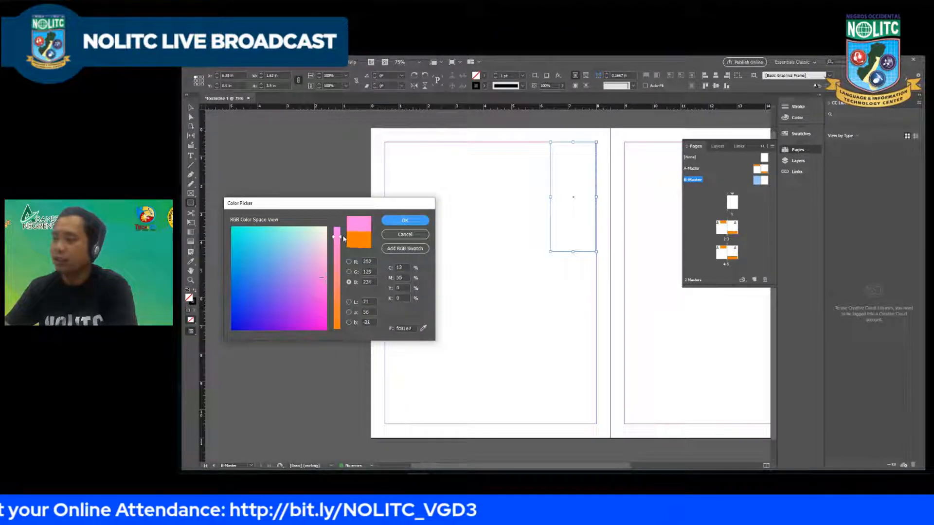
pyautogui.click(325, 287)
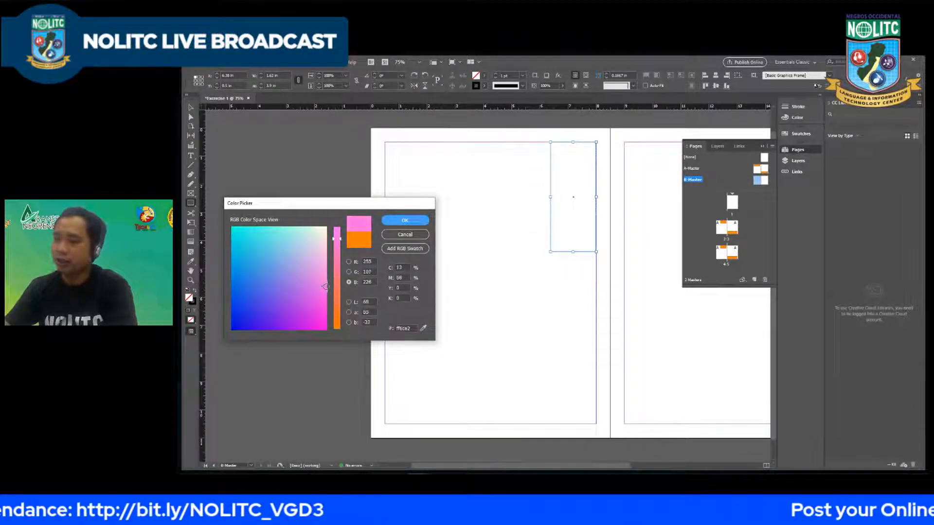
pyautogui.click(404, 220)
# Step: Copy the pink rectangle to the lower inner margin corner of the right B-Master page and deselect it
pyautogui.scroll(-1, 471, 214)
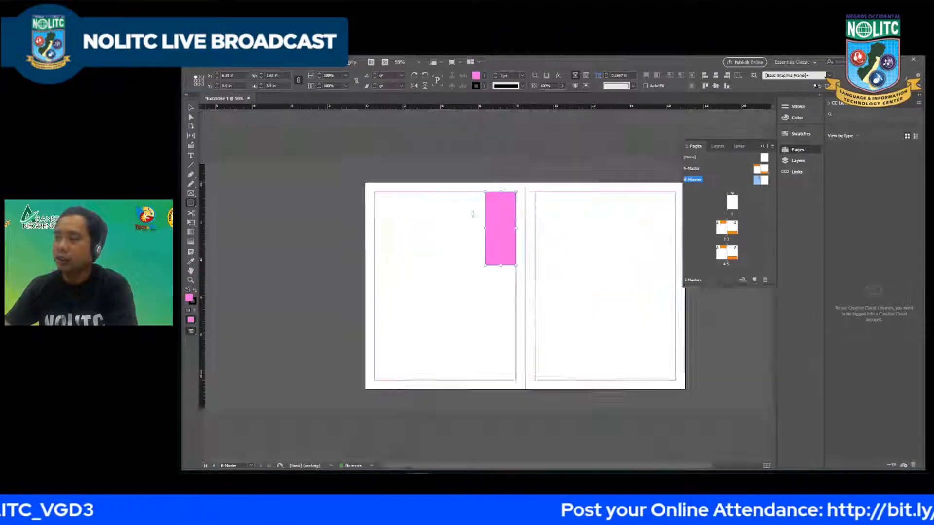
pyautogui.scroll(1, 471, 219)
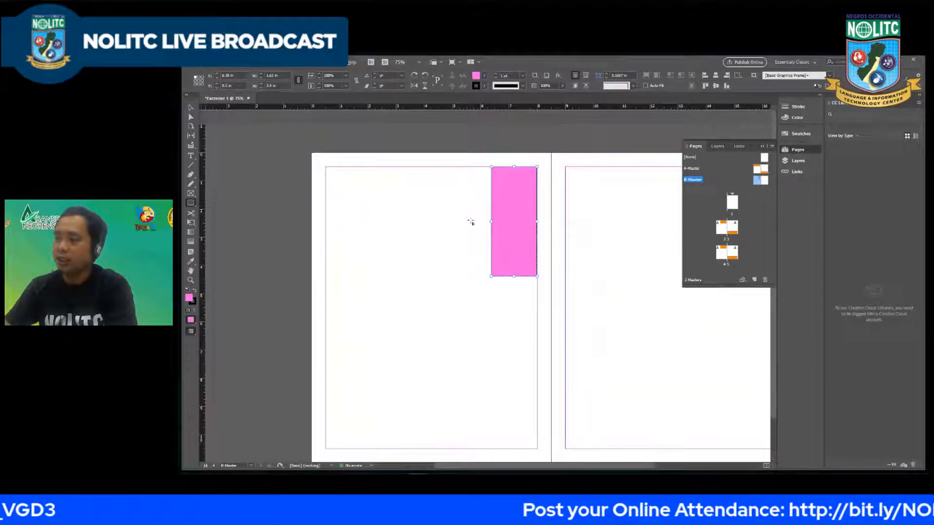
pyautogui.click(446, 229)
pyautogui.click(590, 270)
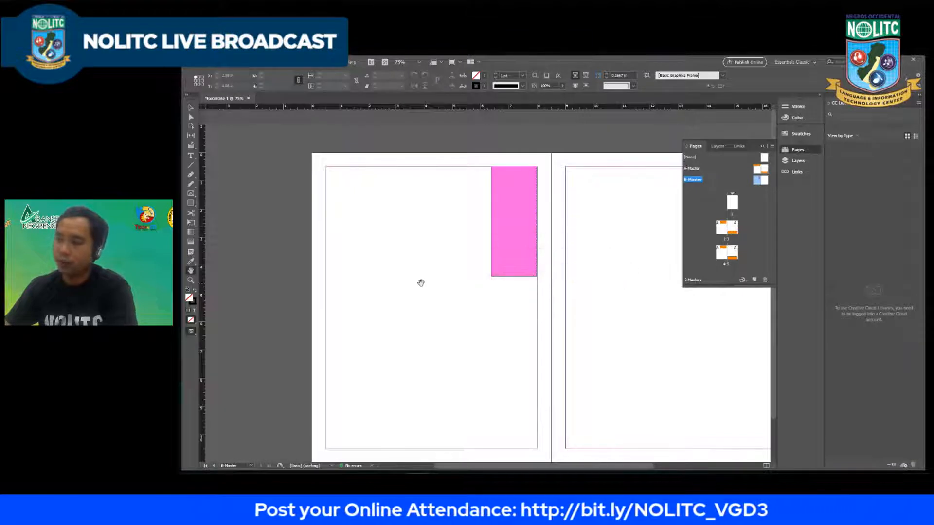
pyautogui.moveTo(450, 287); pyautogui.dragTo(308, 256)
pyautogui.click(195, 117)
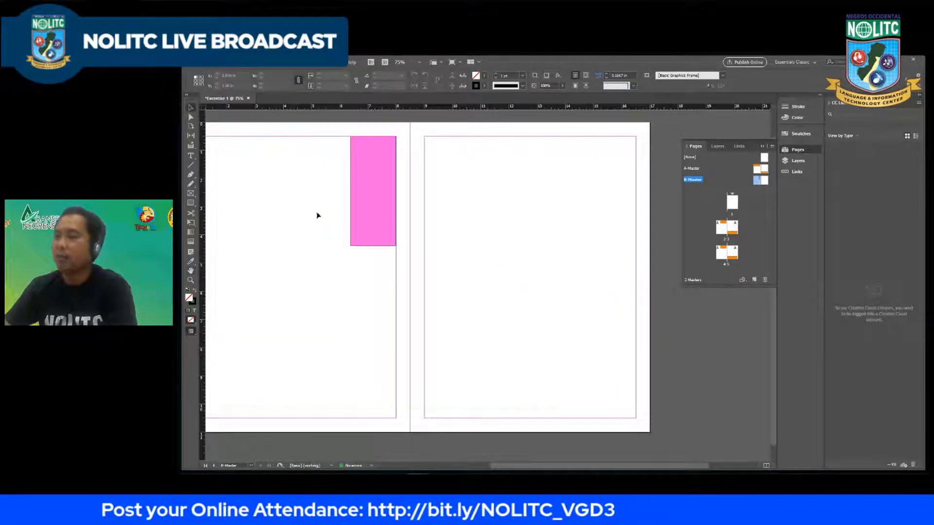
pyautogui.click(369, 199)
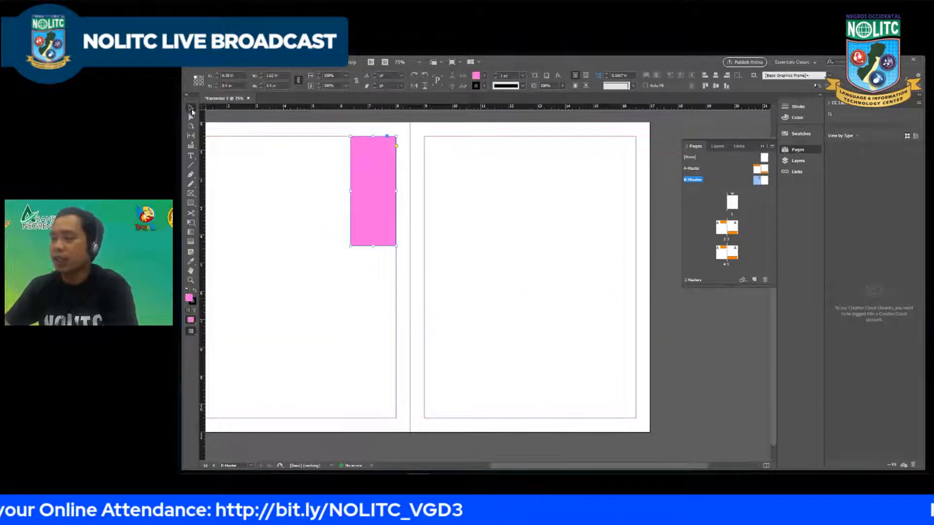
pyautogui.moveTo(371, 216); pyautogui.dragTo(447, 368)
pyautogui.click(517, 366)
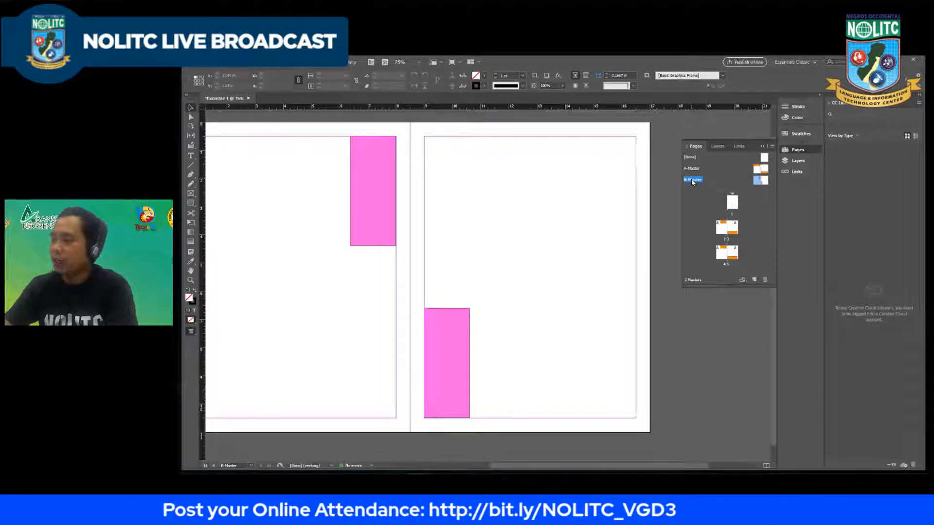
# Step: Apply B-Master to pages 2 and 3, and review all the spreads starting from page 1
pyautogui.moveTo(692, 181); pyautogui.dragTo(721, 230)
pyautogui.moveTo(734, 229); pyautogui.dragTo(729, 232)
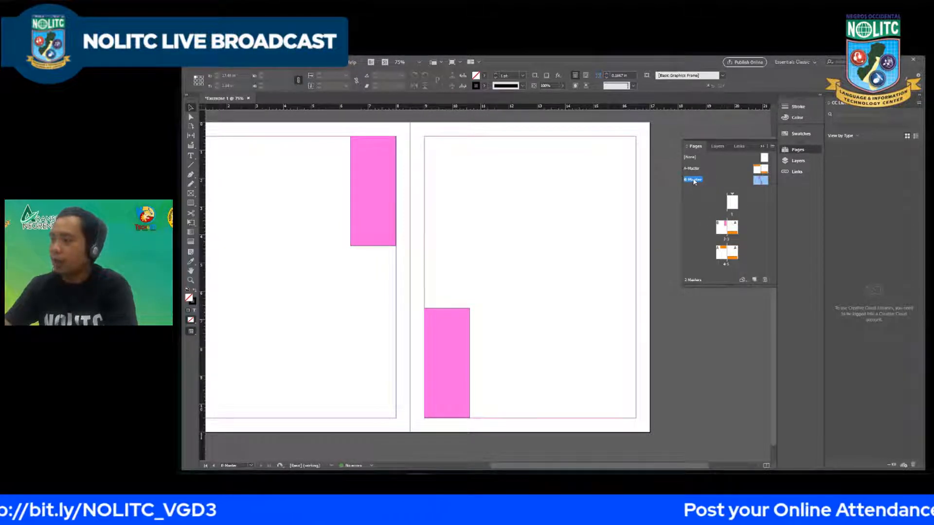
pyautogui.moveTo(694, 180); pyautogui.dragTo(733, 229)
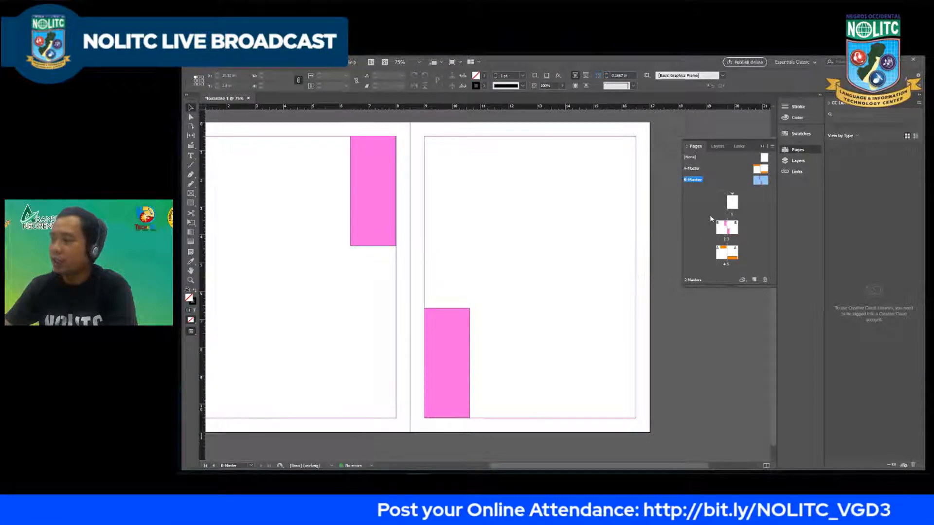
pyautogui.doubleClick(733, 203)
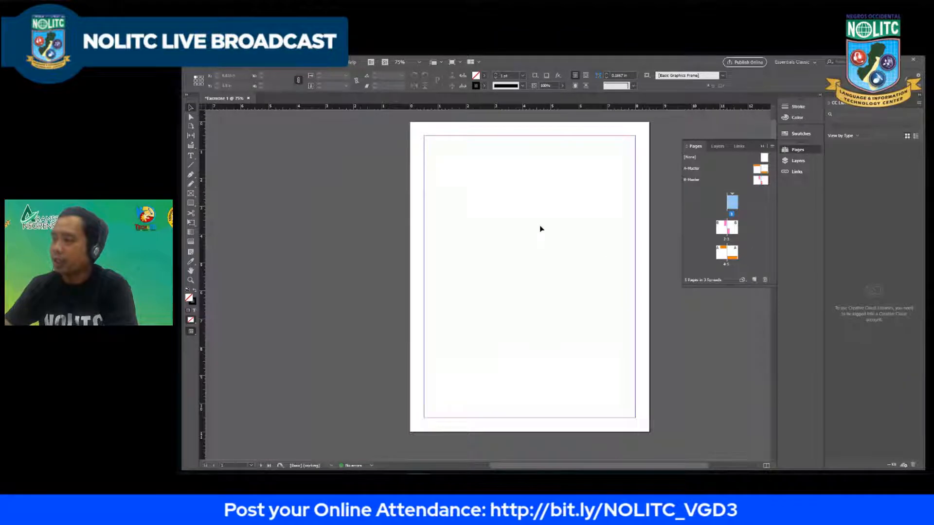
pyautogui.scroll(-2, 540, 226)
pyautogui.scroll(-2, 538, 226)
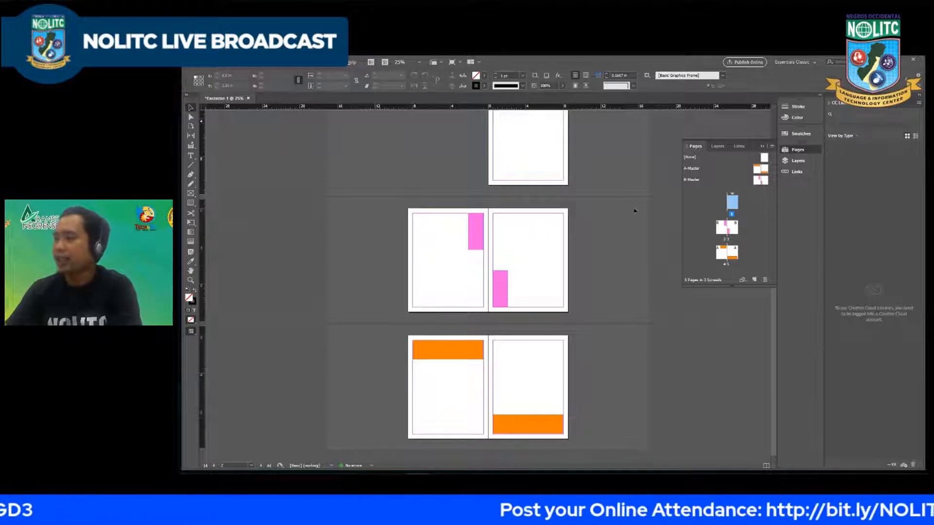
# Step: Open the B-Master spread and delete both of its pink rectangles
pyautogui.click(761, 180)
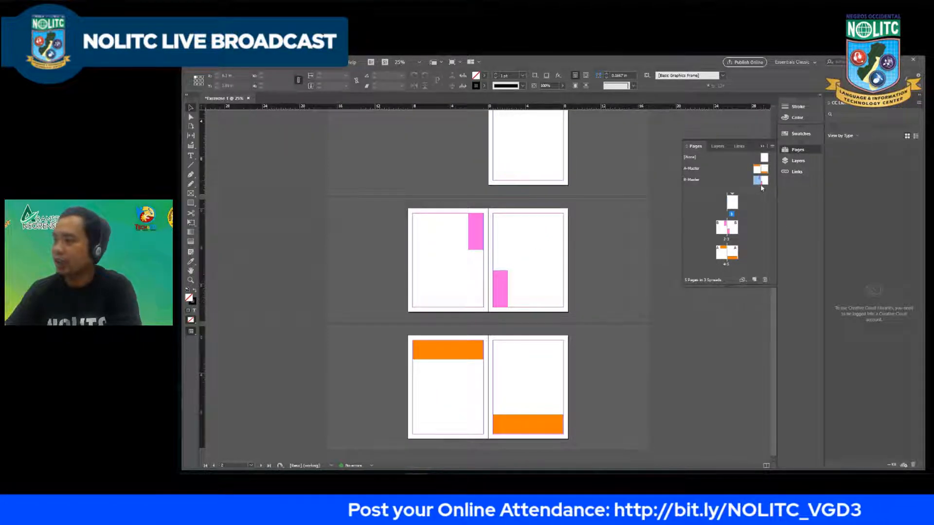
pyautogui.doubleClick(760, 182)
pyautogui.click(503, 308)
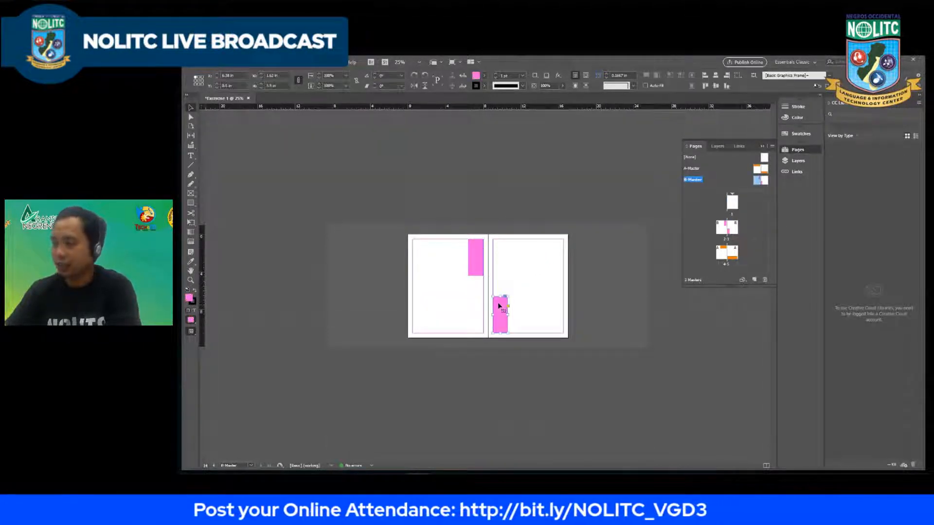
pyautogui.press('Delete')
pyautogui.click(477, 264)
pyautogui.press('Delete')
# Step: Open the A-Master spread and delete the orange rectangles from both of its pages
pyautogui.doubleClick(760, 169)
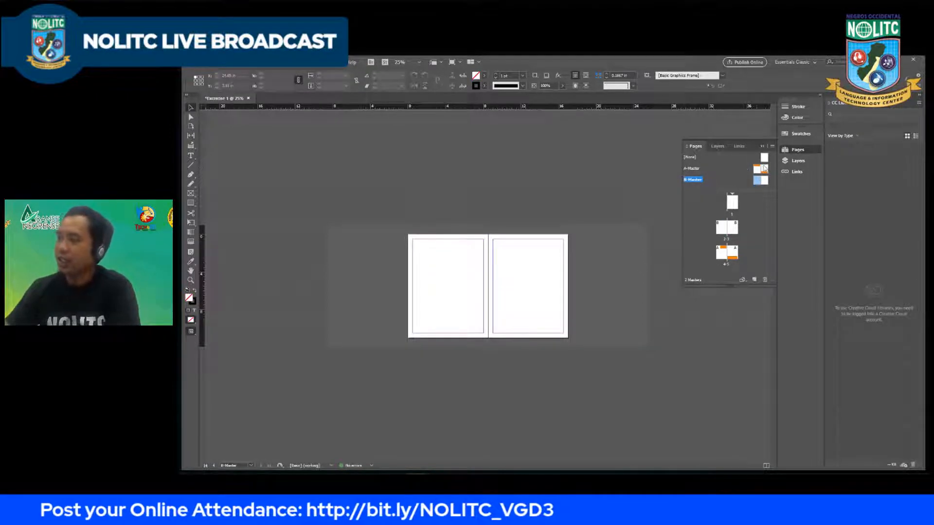
pyautogui.click(458, 255)
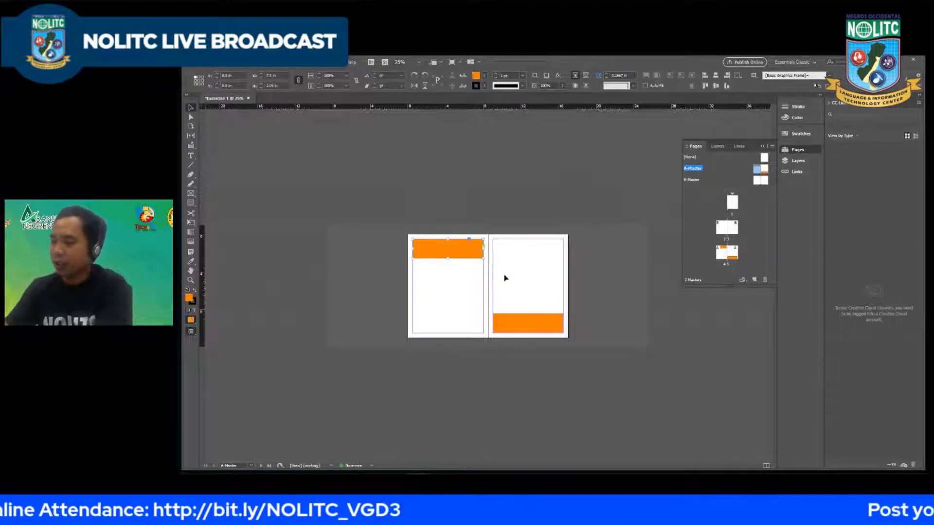
pyautogui.press('Delete')
pyautogui.click(528, 323)
pyautogui.press('Delete')
# Step: Delete the entire B-Master spread from the document's masters
pyautogui.click(757, 181)
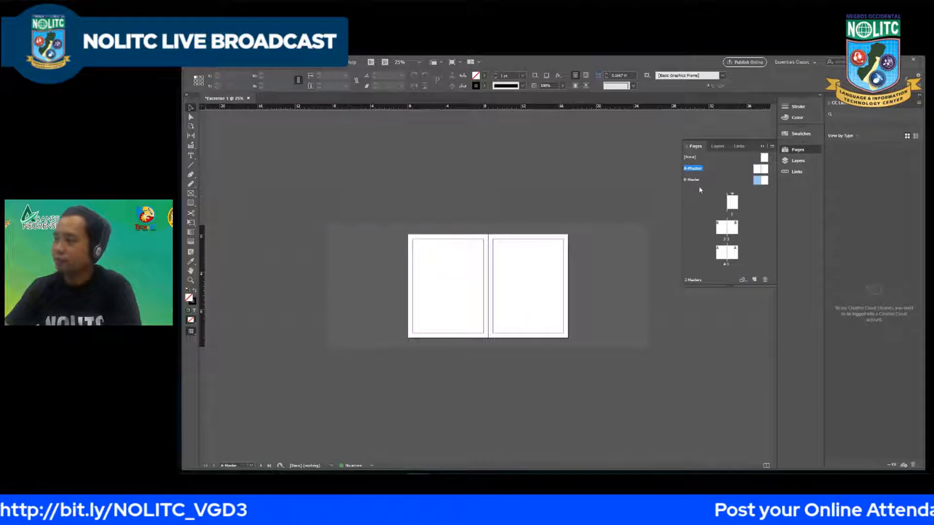
pyautogui.keyDown('shift'); pyautogui.click(764, 183); pyautogui.keyUp('shift')
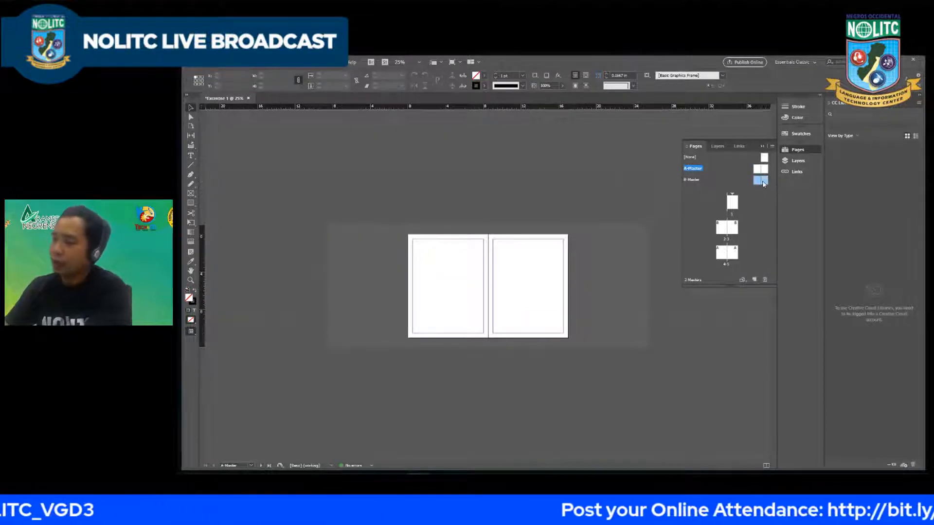
pyautogui.rightClick(761, 180)
pyautogui.click(789, 199)
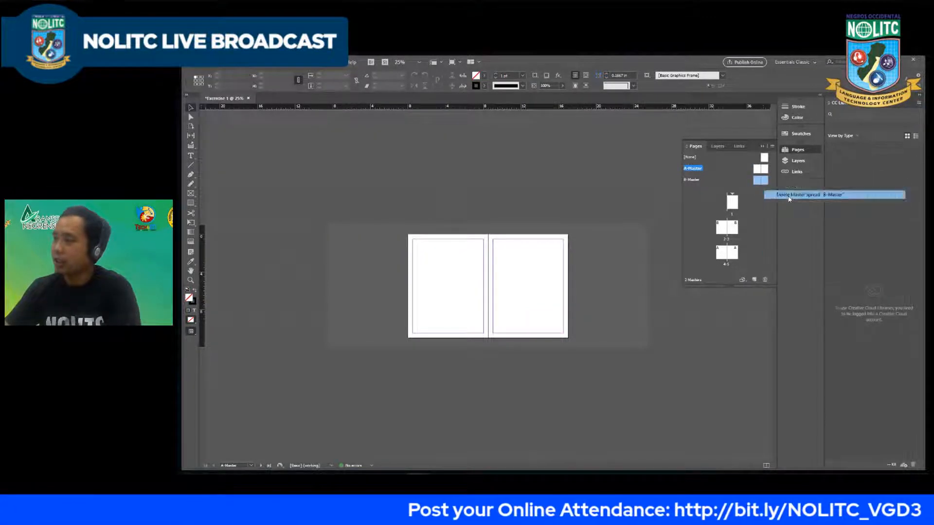
pyautogui.click(571, 277)
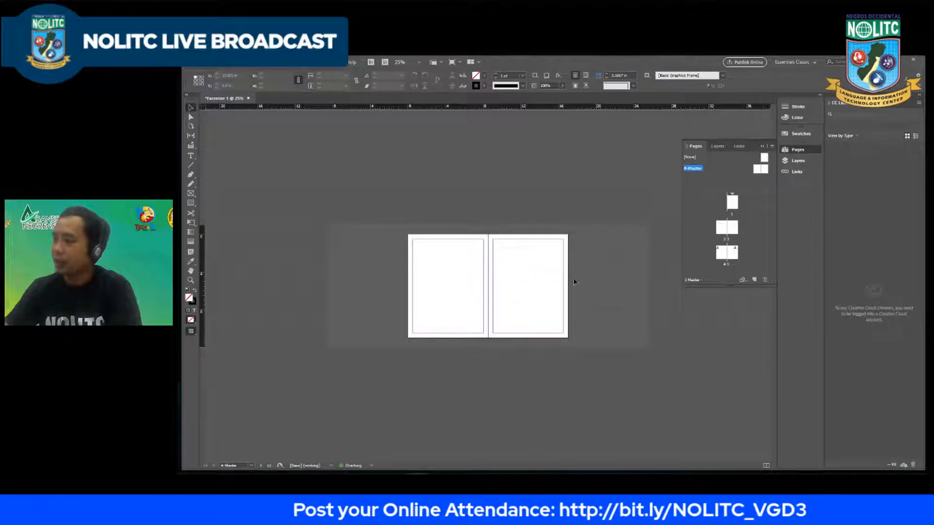
# Step: Return to the document at page 1 and review the cleared spreads, centring on pages 2 and 3
pyautogui.doubleClick(732, 202)
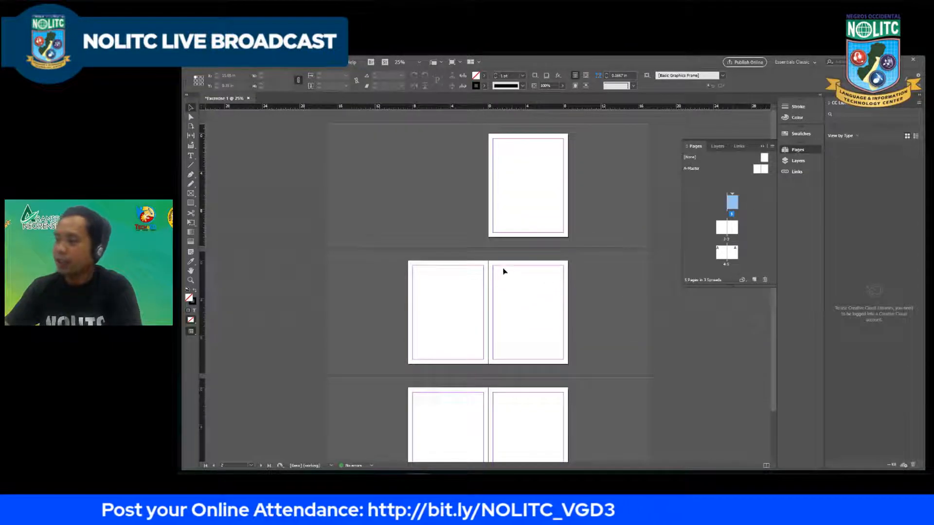
pyautogui.scroll(-1, 501, 275)
pyautogui.hotkey('ctrl', '-')
pyautogui.hotkey('ctrl', '=')
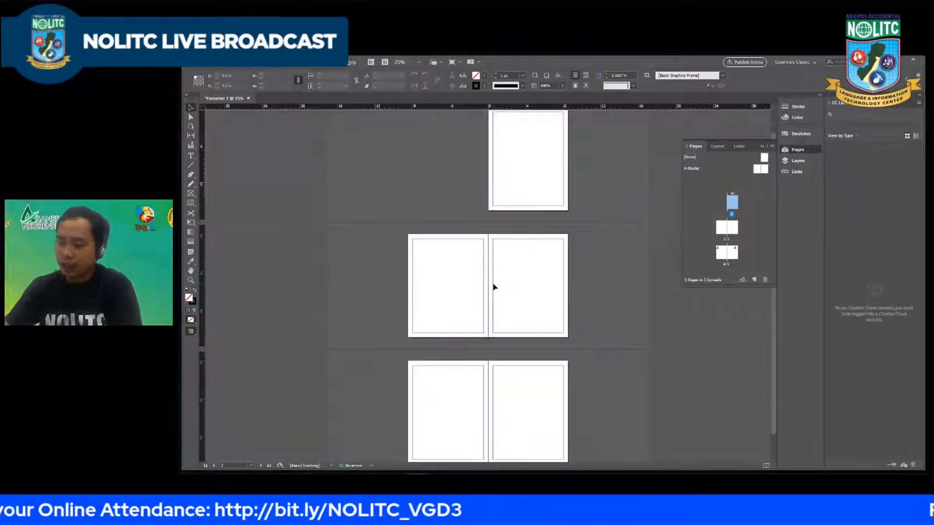
pyautogui.hotkey('alt', 'h')
pyautogui.click(495, 312)
pyautogui.press('h')
pyautogui.moveTo(499, 314)
pyautogui.mouseDown()
pyautogui.moveTo(496, 290)
pyautogui.moveTo(496, 297)
pyautogui.mouseUp()
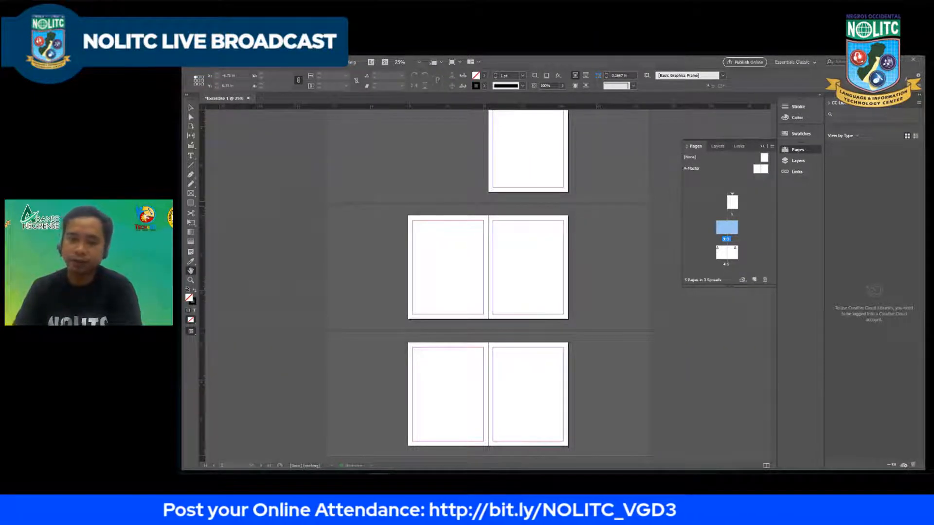
# Step: Switch to the Notepad outline, highlight the topic "3. Shapes", and return to the InDesign document
pyautogui.hotkey('alt', 'Tab')
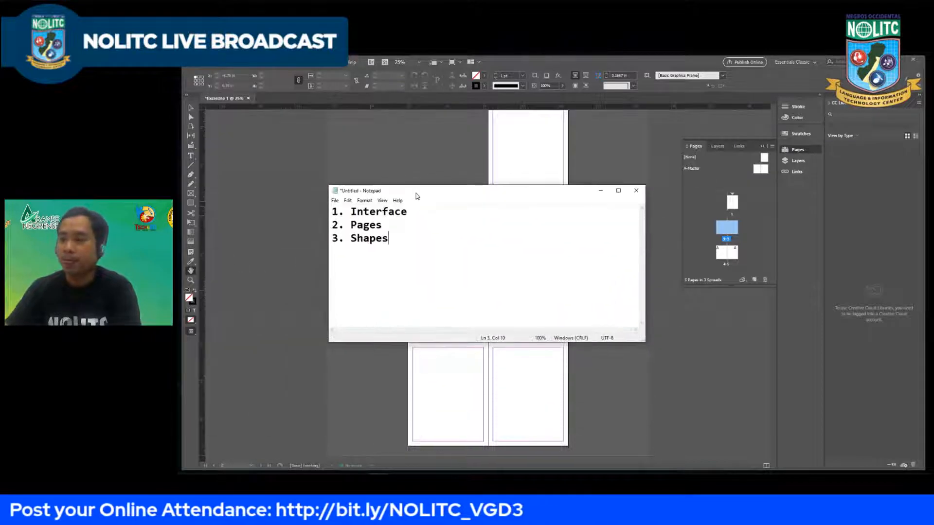
pyautogui.moveTo(404, 241); pyautogui.dragTo(282, 248)
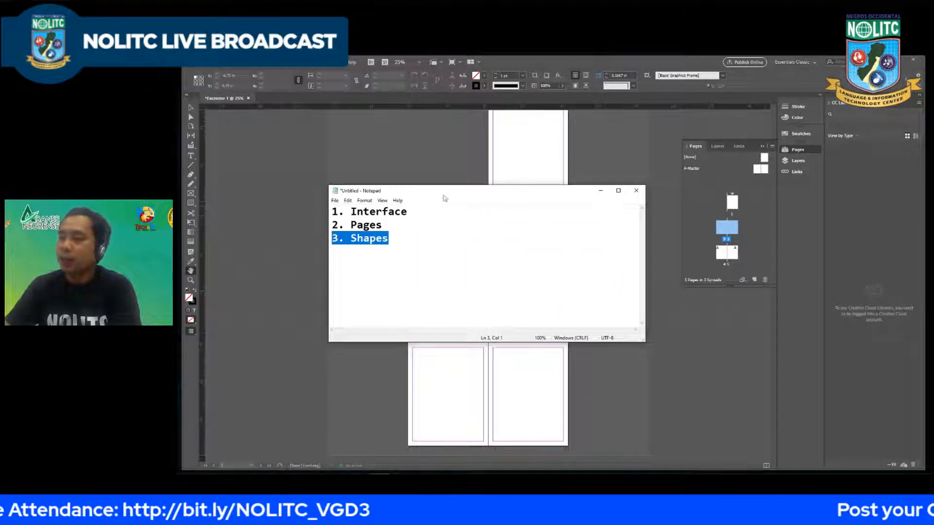
pyautogui.moveTo(446, 194); pyautogui.dragTo(469, 196)
pyautogui.click(413, 240)
pyautogui.moveTo(414, 240); pyautogui.dragTo(286, 240)
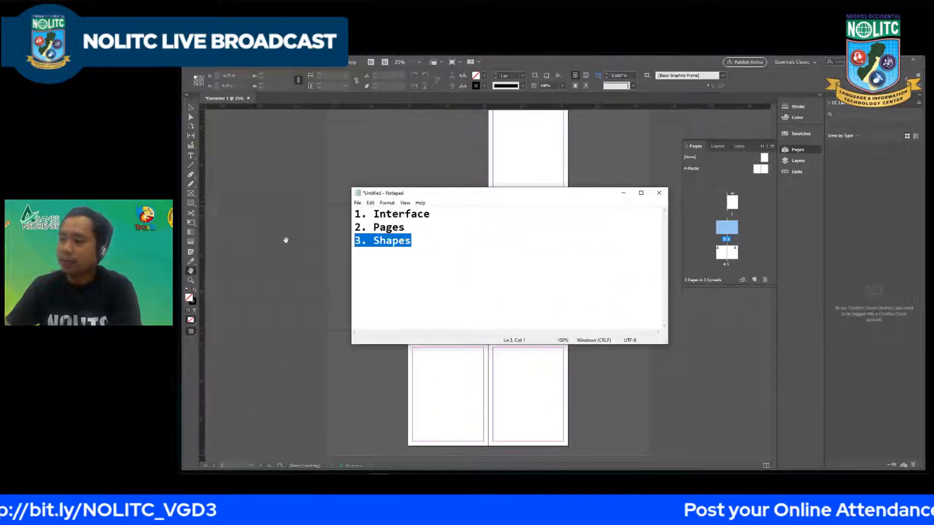
pyautogui.moveTo(485, 197); pyautogui.dragTo(325, 301)
pyautogui.hotkey('alt', 'Tab')
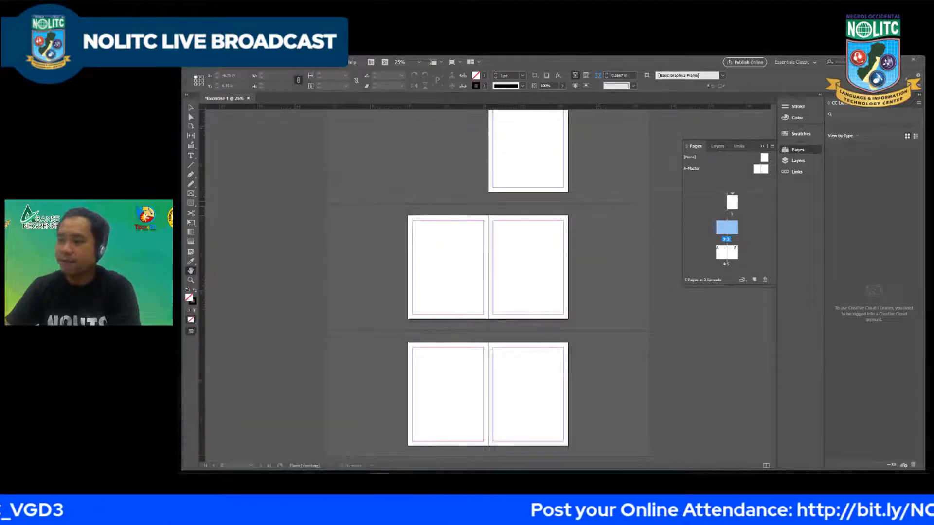
# Step: Draw a square about 5.175 in wide in the upper part of page 2 with the Rectangle tool, leaving its fill empty
pyautogui.click(190, 205)
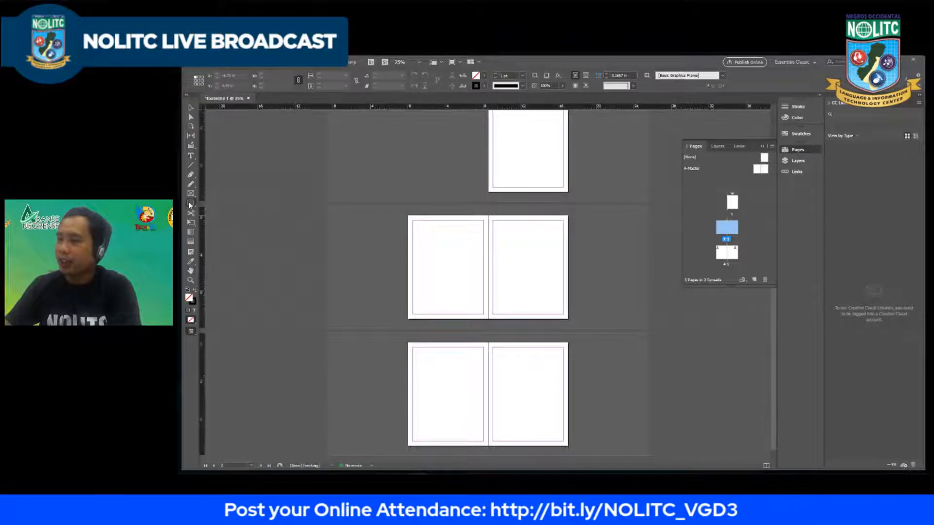
pyautogui.rightClick(190, 206)
pyautogui.click(204, 212)
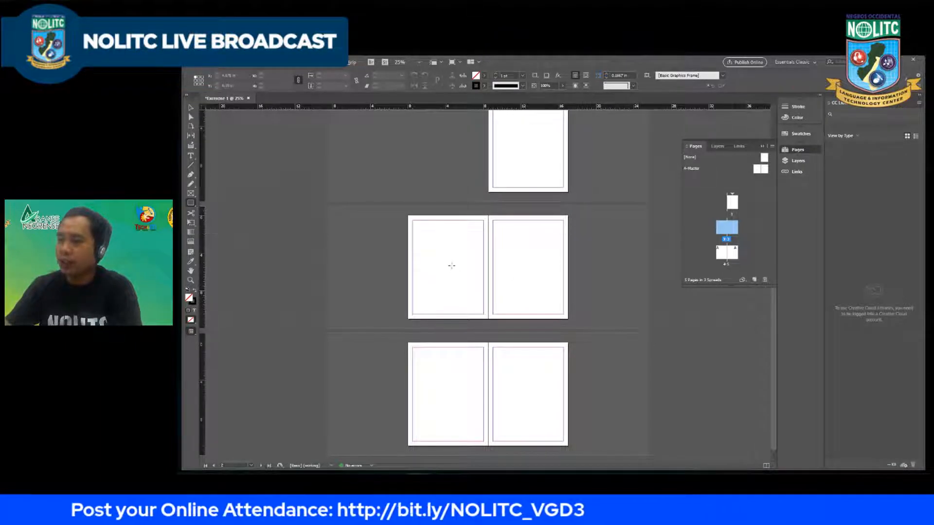
pyautogui.scroll(2, 451, 266)
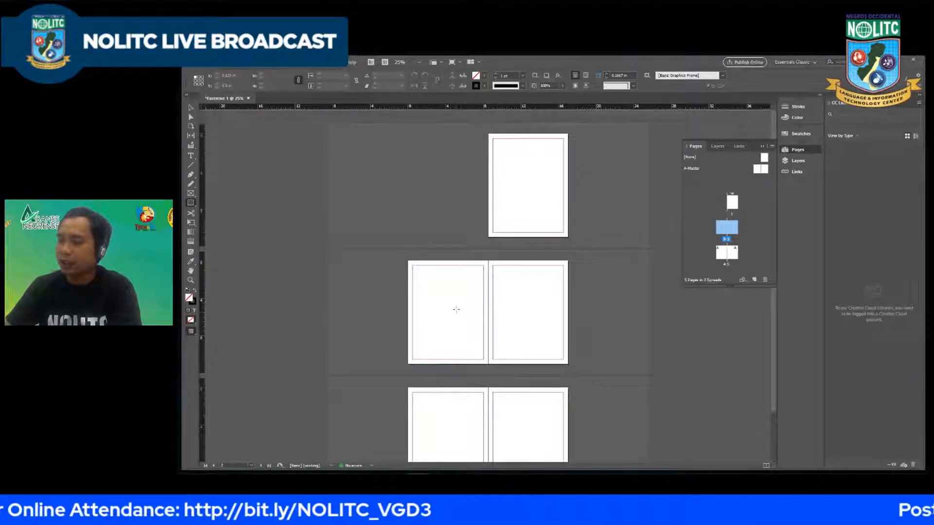
pyautogui.scroll(2, 456, 309)
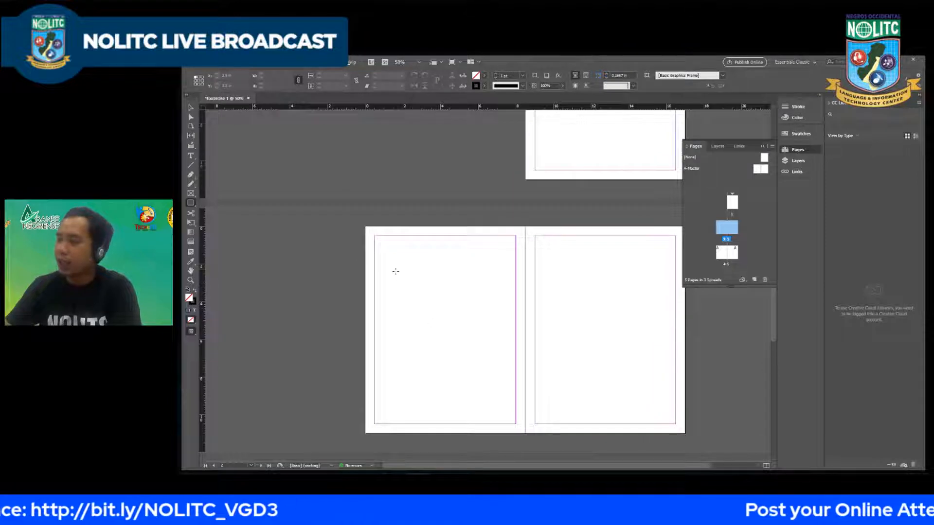
pyautogui.moveTo(391, 259); pyautogui.dragTo(487, 373)
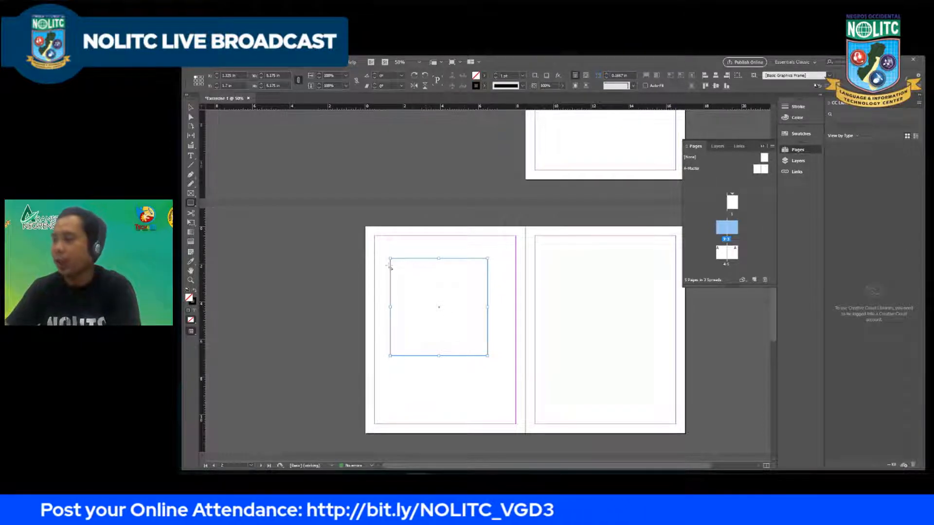
pyautogui.doubleClick(189, 298)
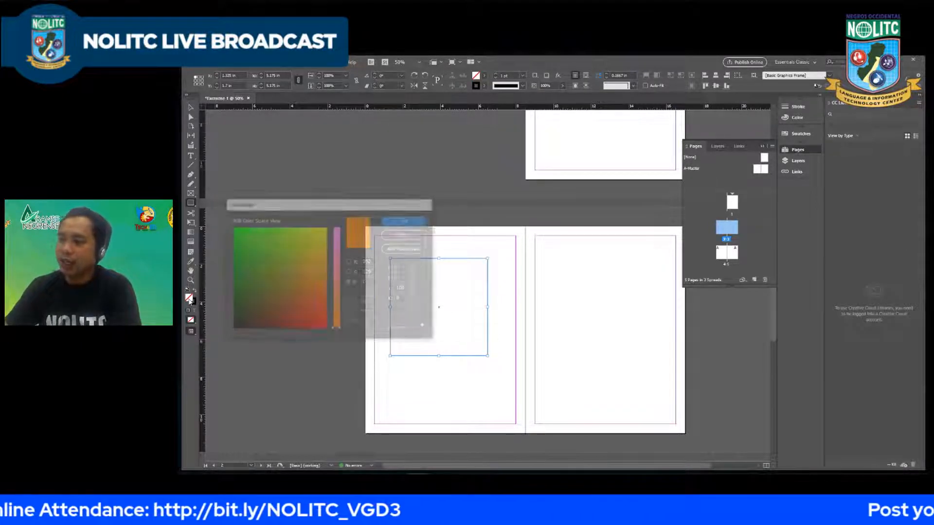
pyautogui.click(405, 235)
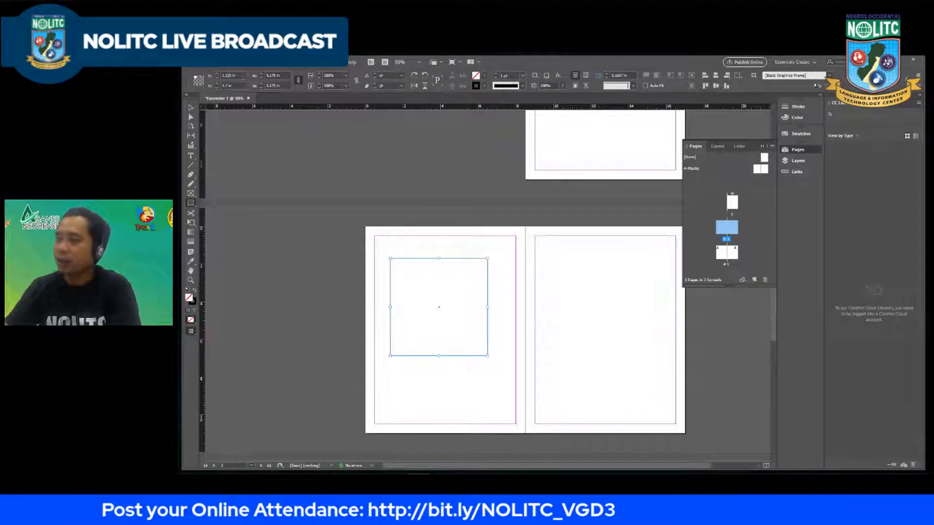
# Step: Set the square's width to 10 in with proportions constrained, and turn off the width and height constraint
pyautogui.doubleClick(274, 75)
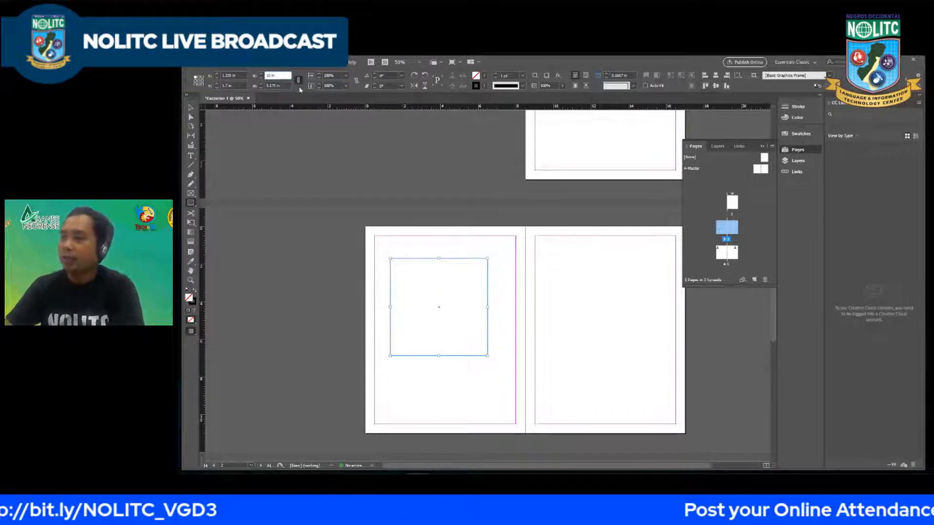
pyautogui.press('Tab')
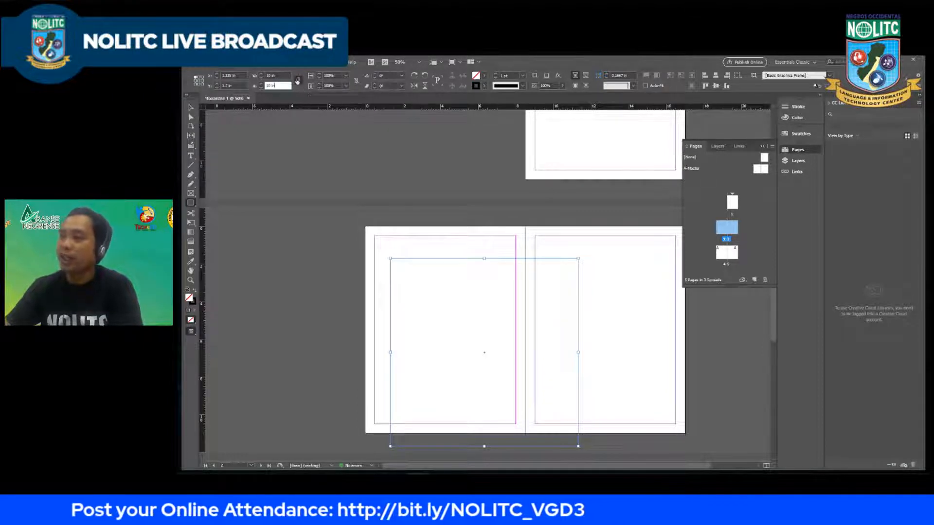
pyautogui.click(298, 81)
pyautogui.click(297, 81)
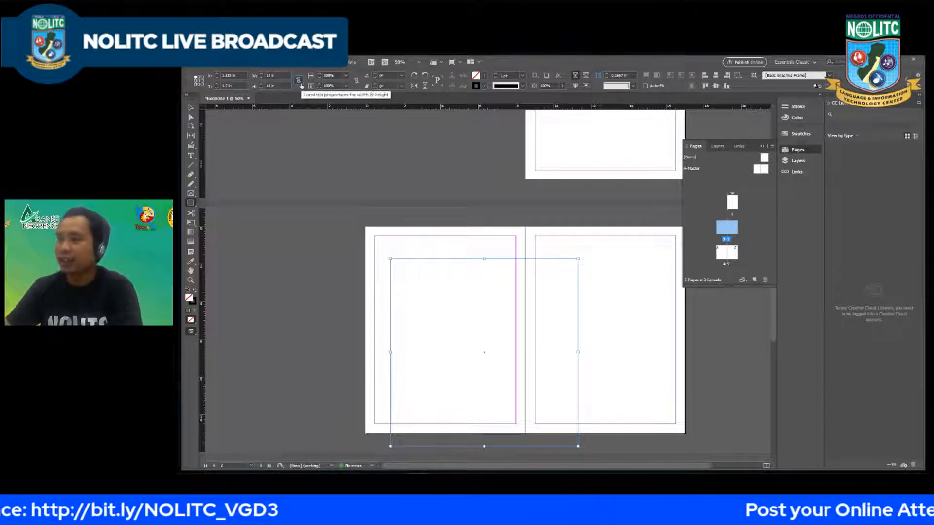
# Step: Resize the shape on page 2 to a width of 7 in and a height of 5 in
pyautogui.click(269, 75)
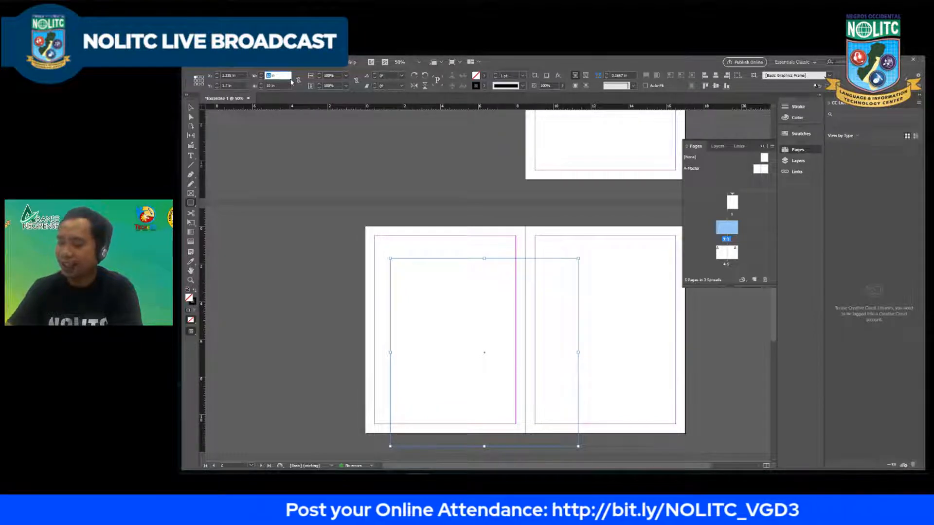
pyautogui.write('7')
pyautogui.press('Return')
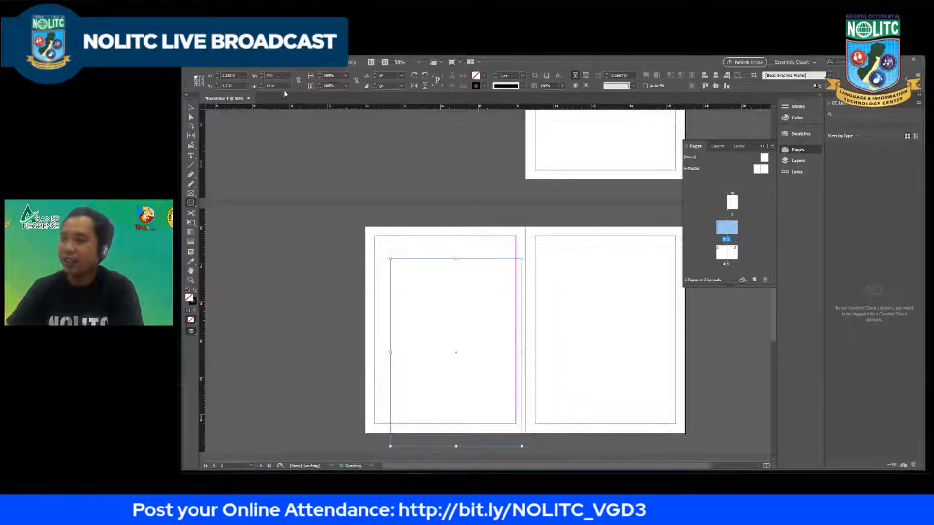
pyautogui.doubleClick(271, 86)
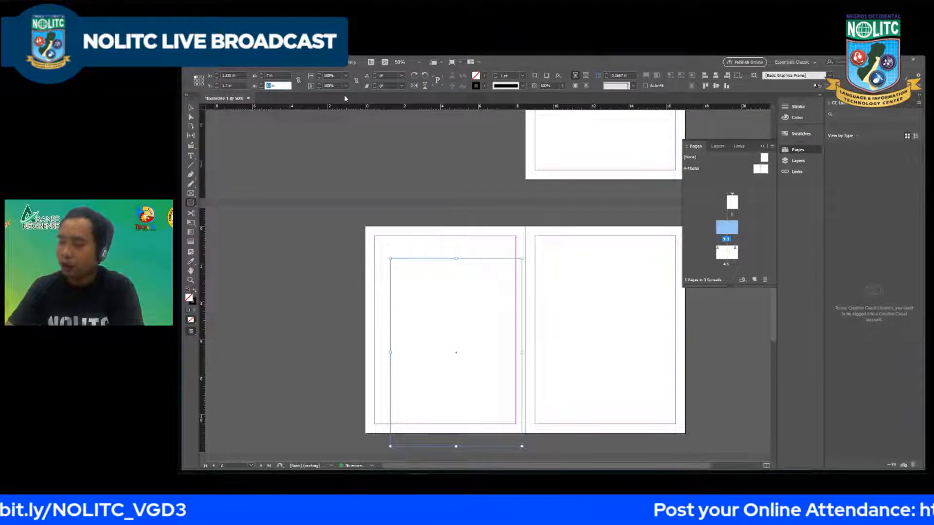
pyautogui.write('8')
pyautogui.press('Return')
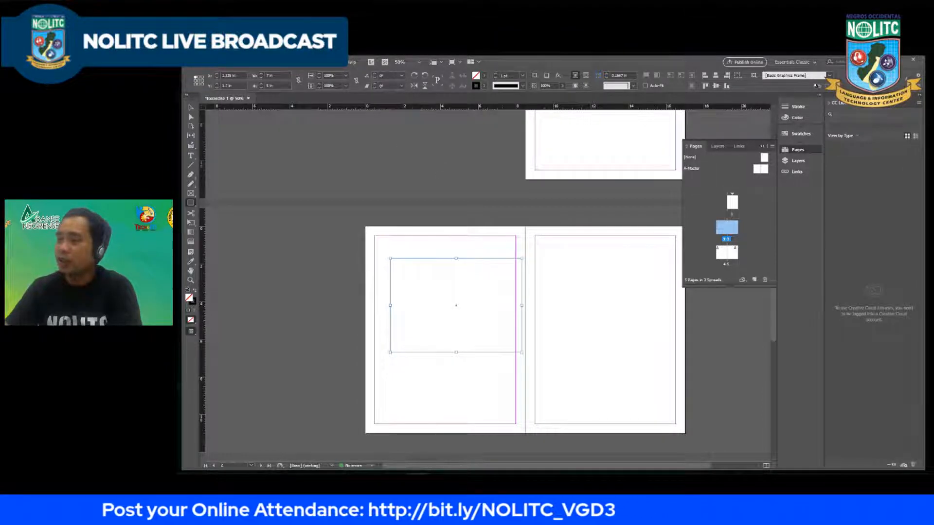
# Step: Set the rectangle's rotation angle to 90° and open its shear angle for editing
pyautogui.doubleClick(384, 75)
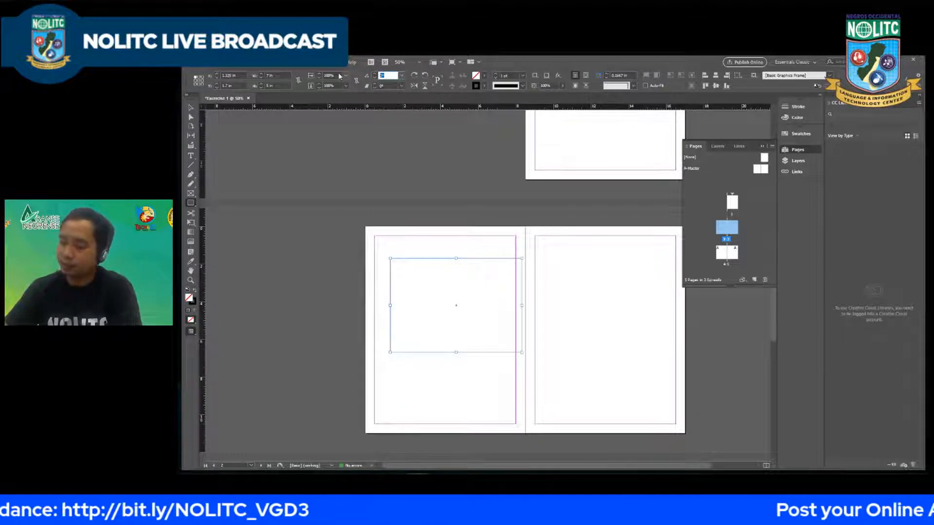
pyautogui.write('90')
pyautogui.press('Return')
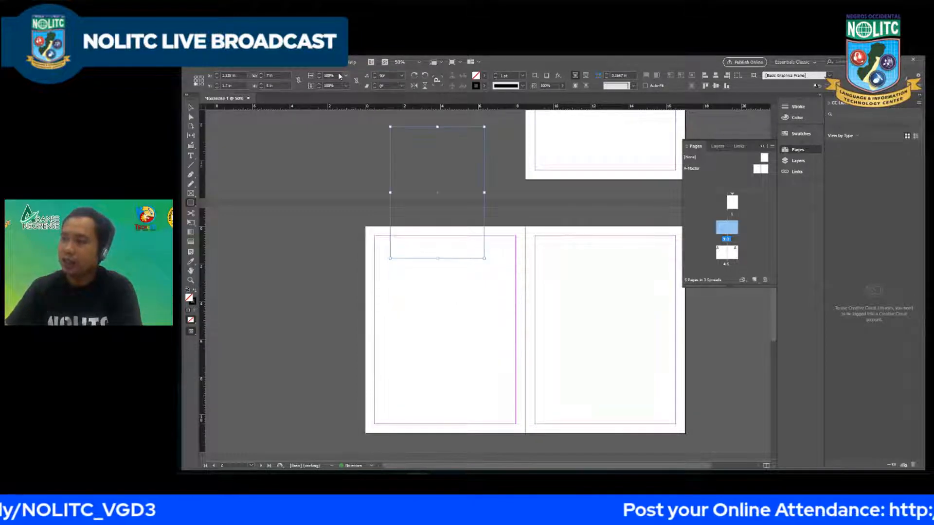
pyautogui.click(385, 76)
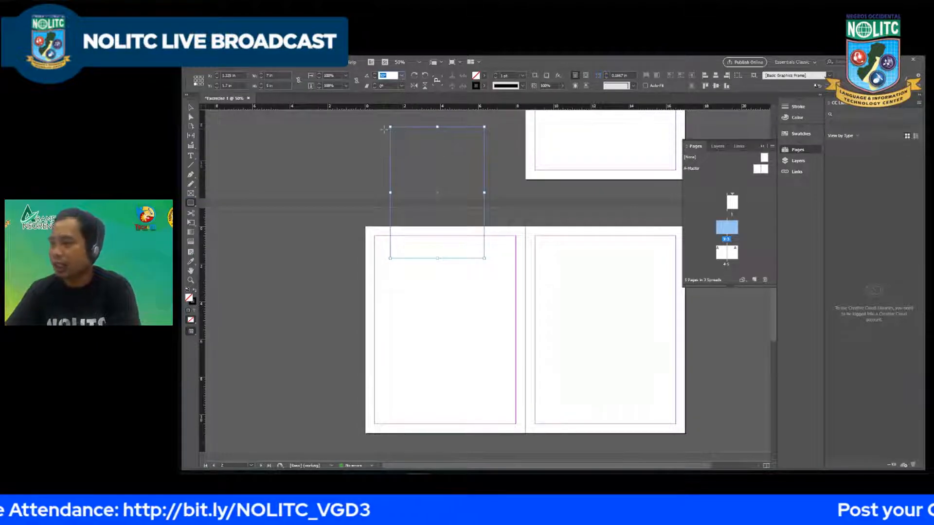
pyautogui.click(386, 76)
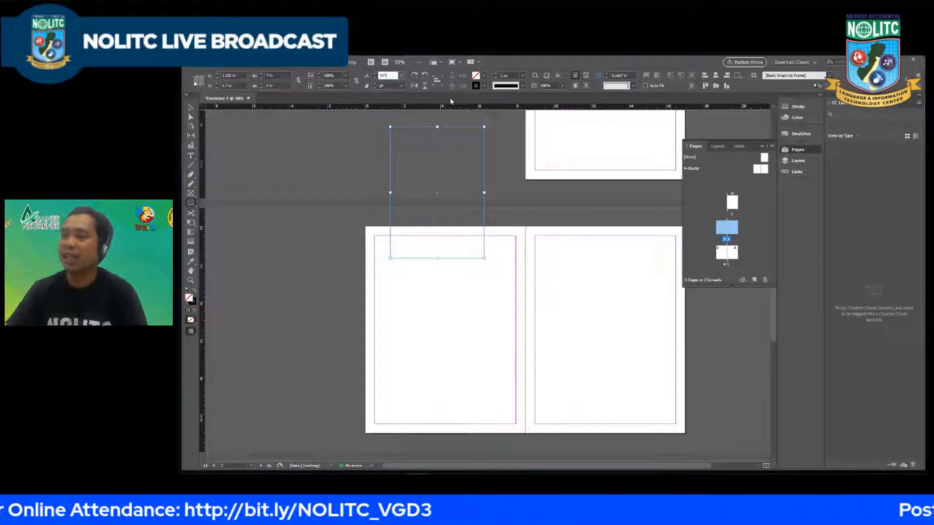
pyautogui.moveTo(387, 75); pyautogui.dragTo(335, 97)
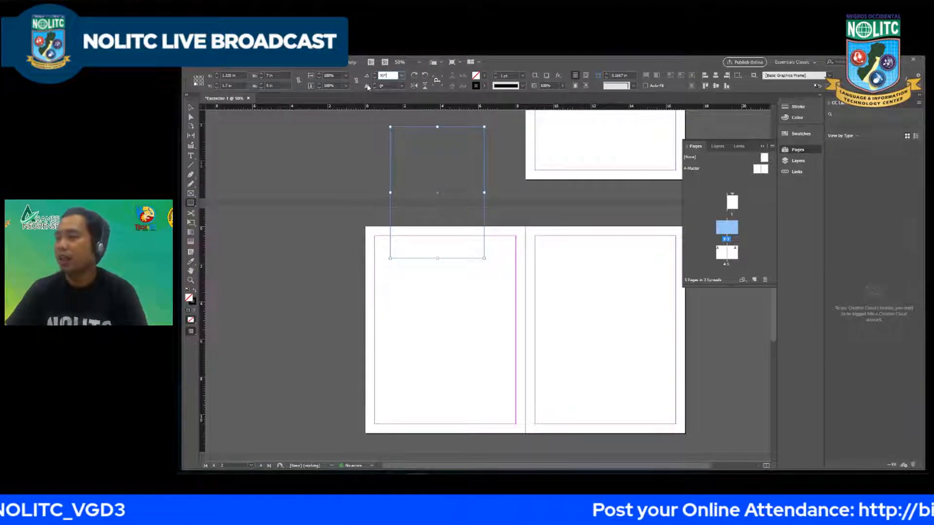
pyautogui.moveTo(393, 86); pyautogui.dragTo(340, 92)
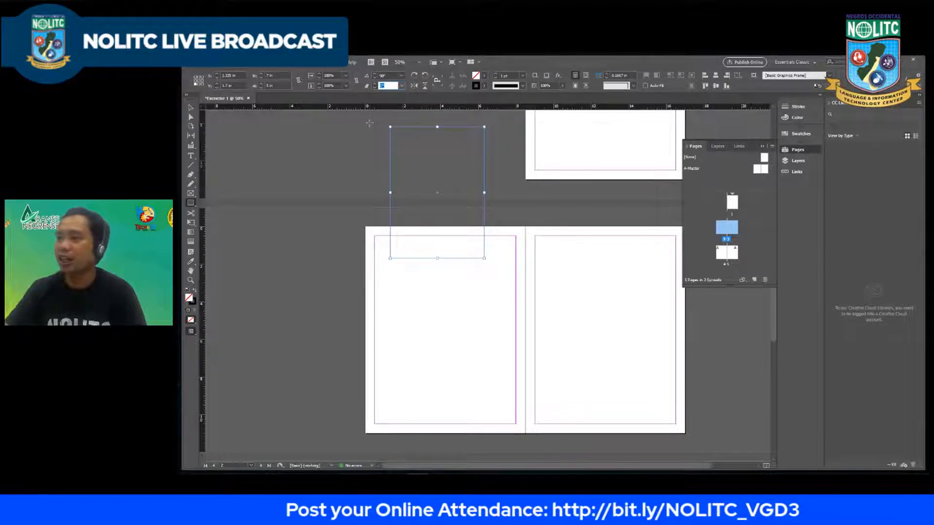
# Step: Set the rotated rectangle's shear angle to 50° and flip it horizontally and vertically
pyautogui.write('50')
pyautogui.press('Return')
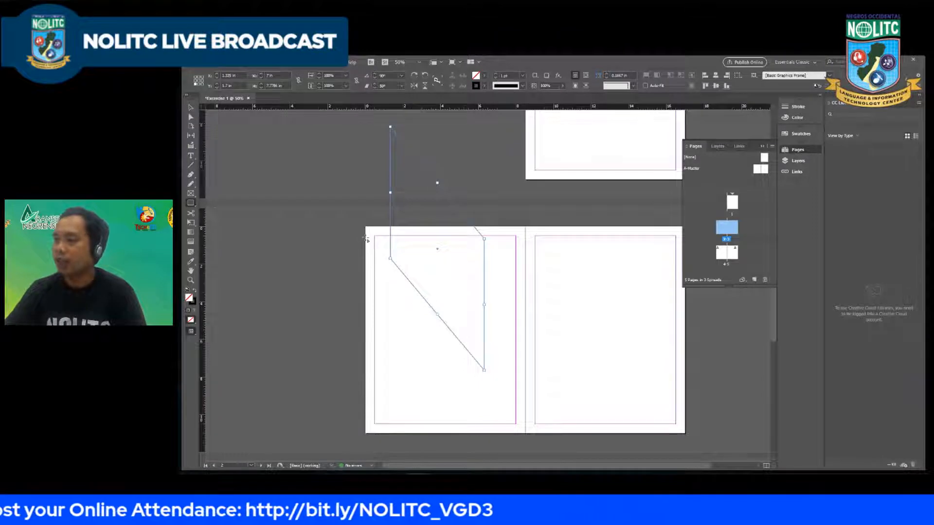
pyautogui.click(415, 85)
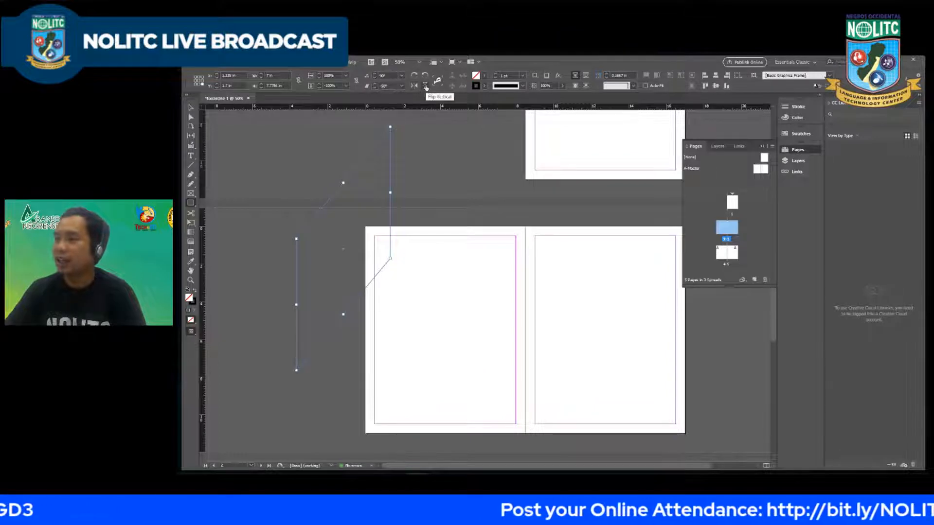
pyautogui.click(426, 86)
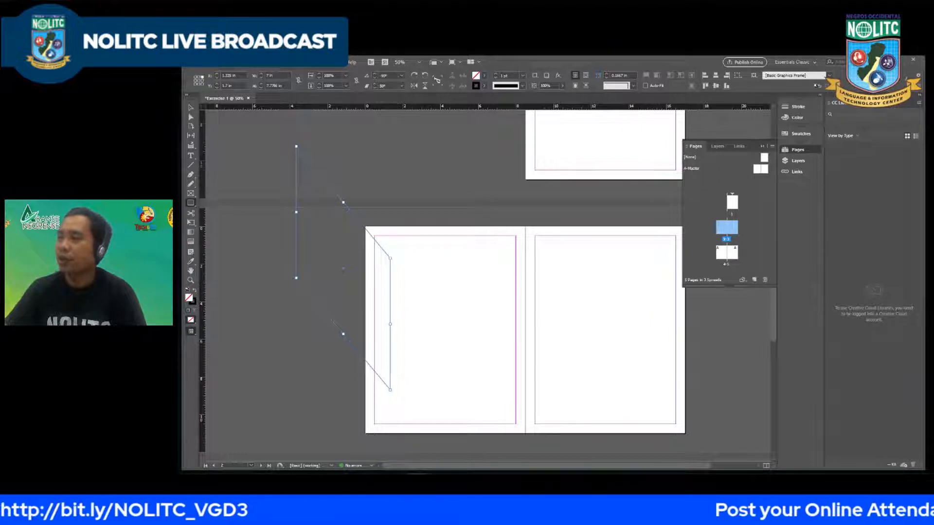
# Step: Move the sheared shape onto page 2 and delete it
pyautogui.click(332, 189)
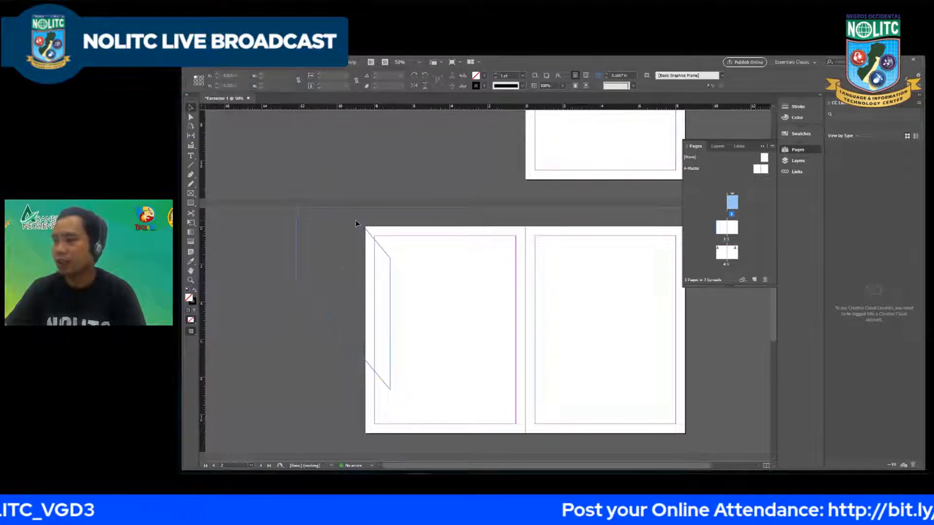
pyautogui.moveTo(362, 225); pyautogui.dragTo(472, 254)
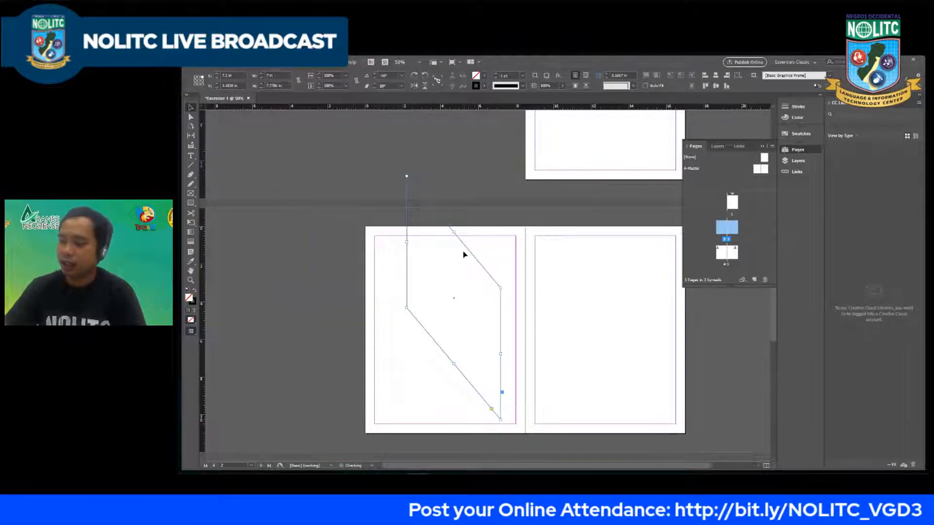
pyautogui.press('Delete')
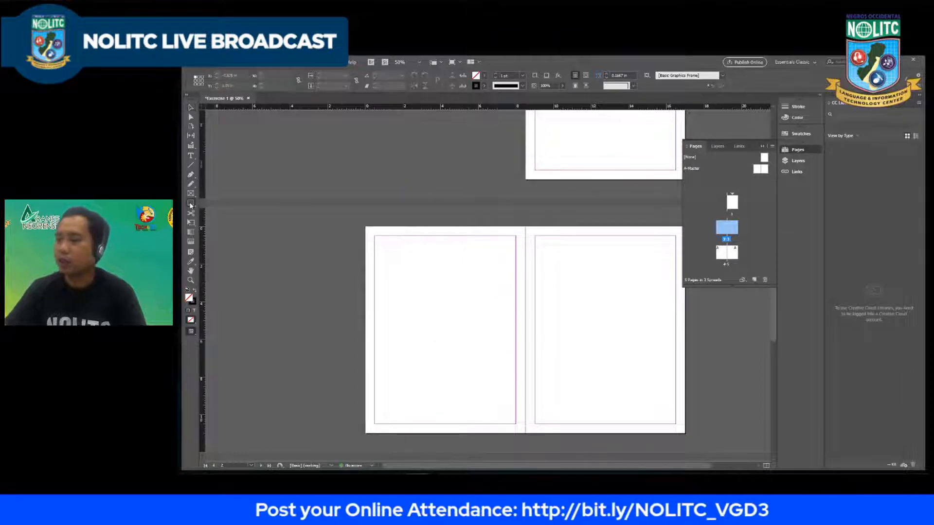
# Step: Draw a circle about 5.25 in wide on page 2 with the Ellipse tool and move it slightly up and to the right
pyautogui.moveTo(191, 204); pyautogui.dragTo(217, 224)
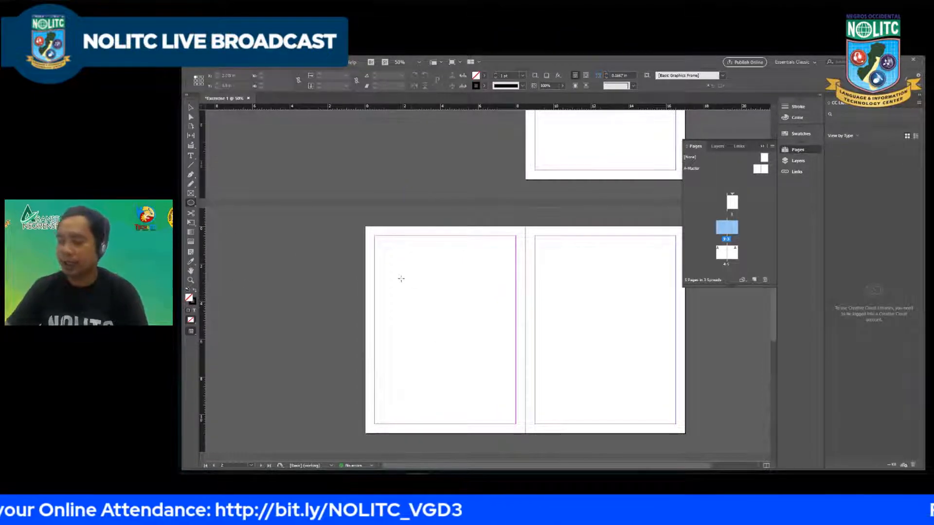
pyautogui.moveTo(387, 282); pyautogui.dragTo(486, 380)
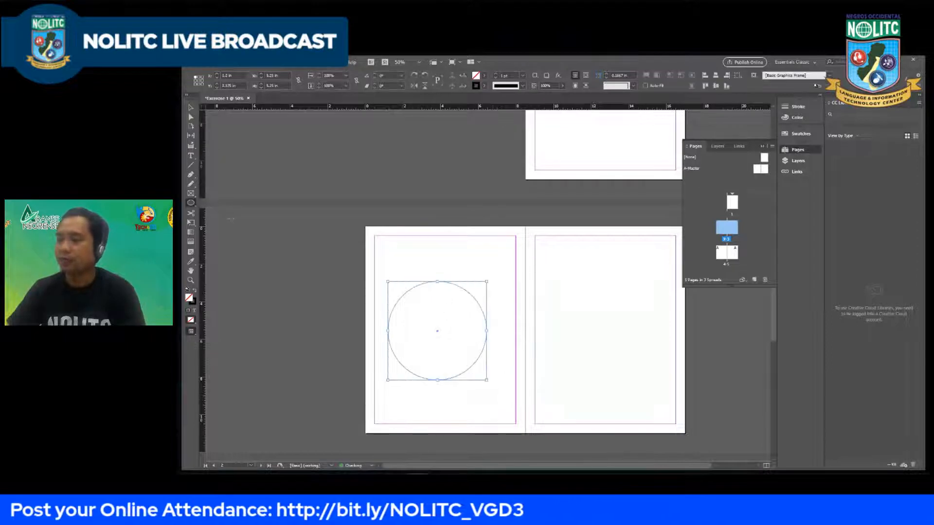
pyautogui.press('v')
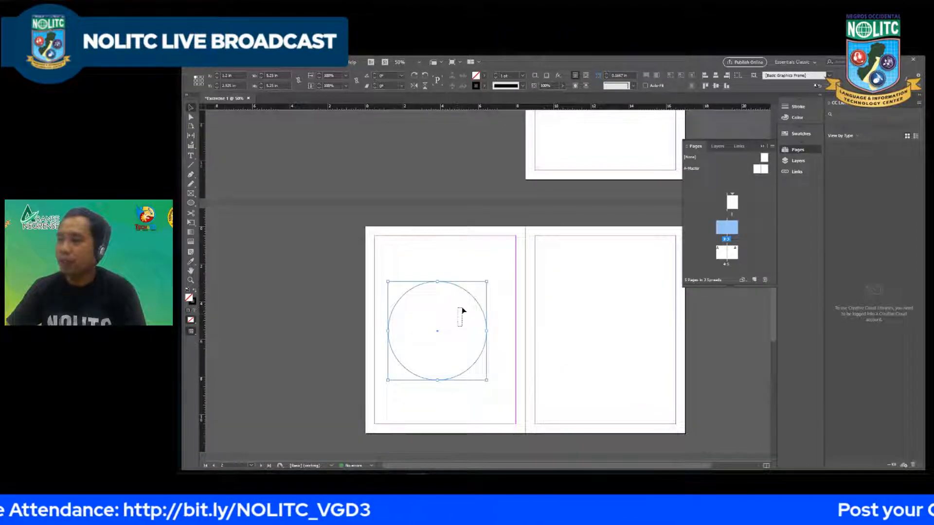
pyautogui.click(470, 294)
pyautogui.moveTo(471, 298); pyautogui.dragTo(481, 284)
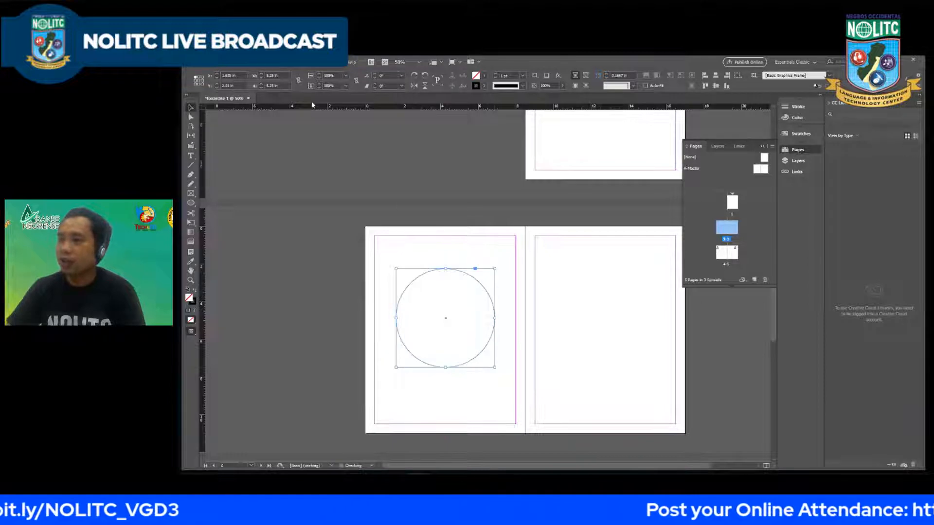
# Step: Try a width of 10 in for the circle on page 2 and undo the resize
pyautogui.tripleClick(273, 76)
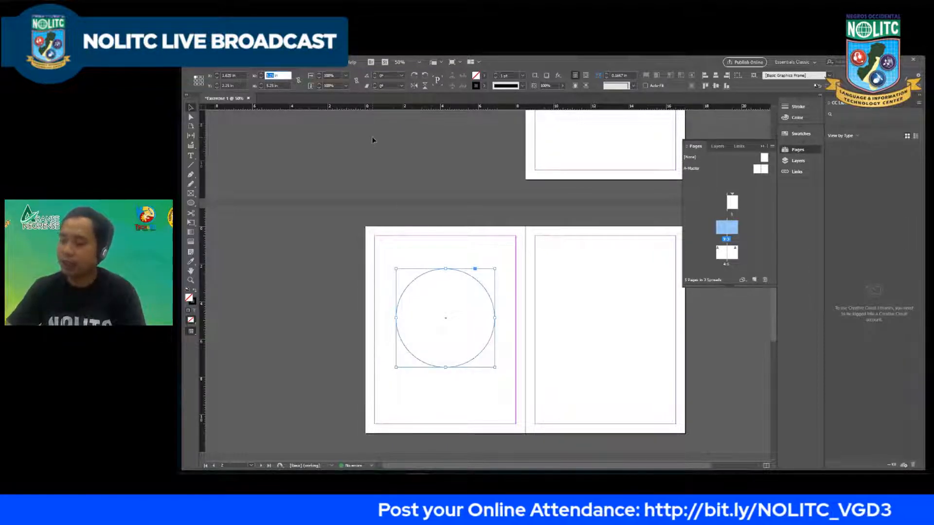
pyautogui.write('10 in')
pyautogui.press('Return')
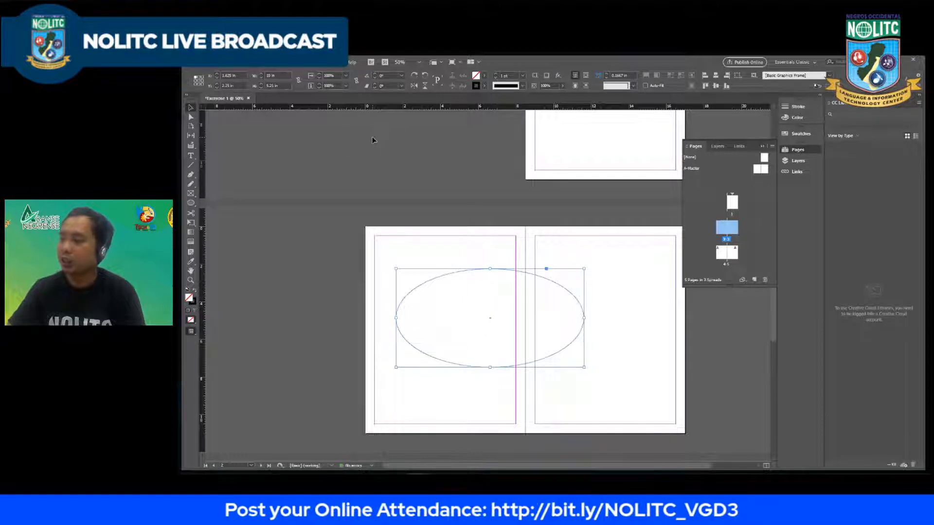
pyautogui.hotkey('ctrl', 'z')
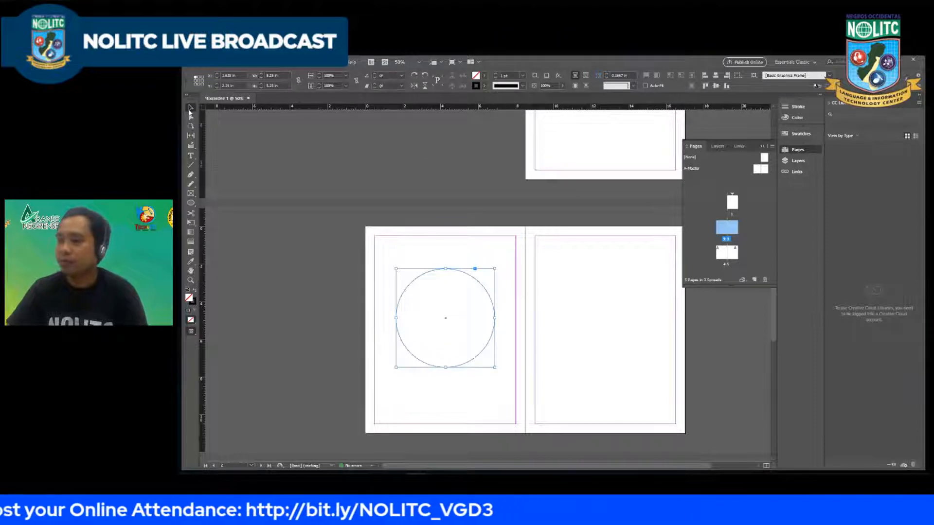
# Step: Move the circle up and to the left, against the left margin of page 2
pyautogui.click(471, 249)
pyautogui.click(475, 281)
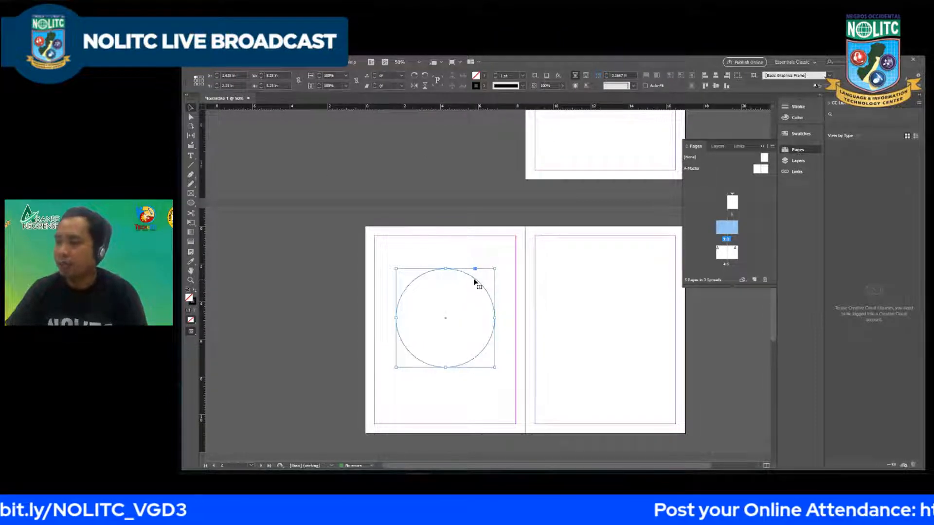
pyautogui.moveTo(476, 280); pyautogui.dragTo(454, 261)
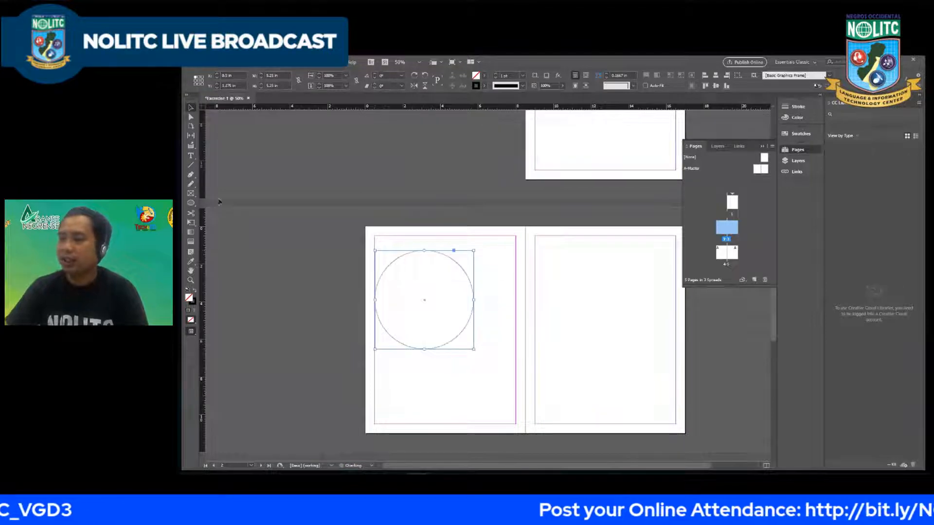
# Step: Activate the Polygon tool, bring up its options from page 2, and close them without creating a polygon
pyautogui.rightClick(193, 208)
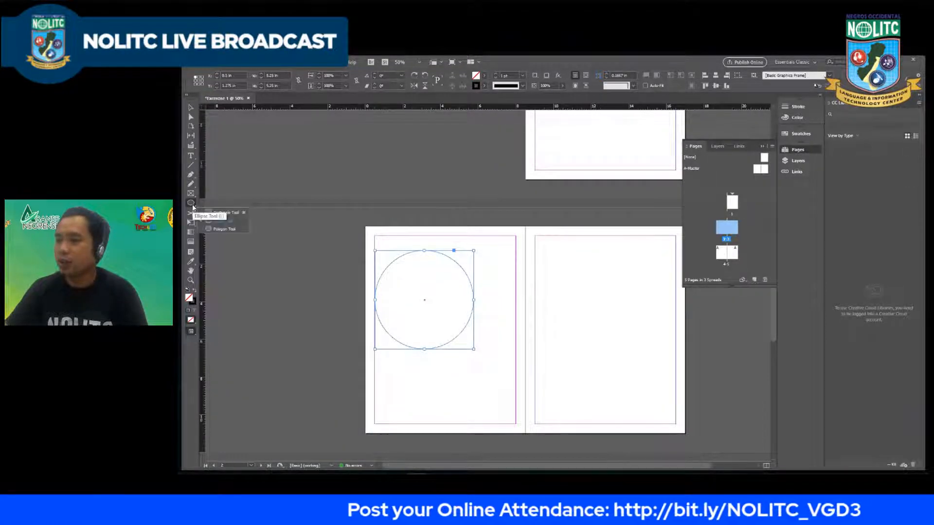
pyautogui.click(231, 222)
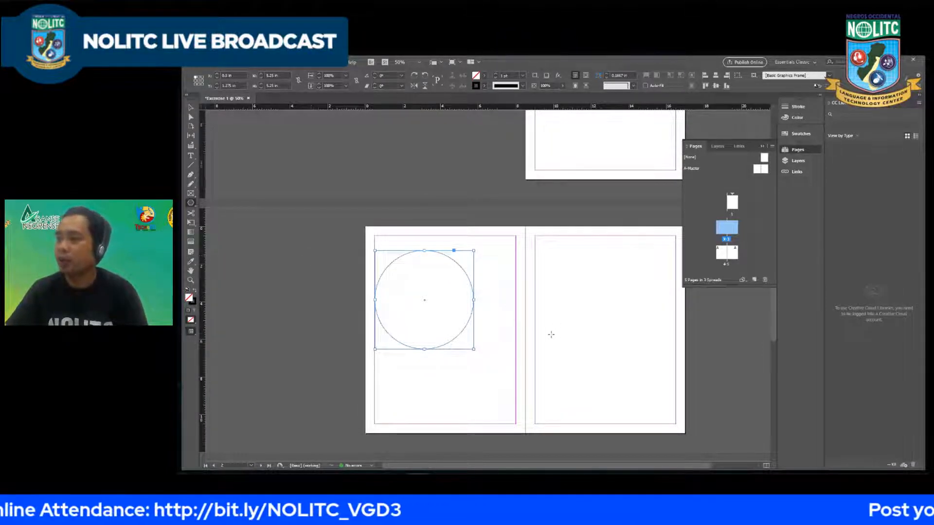
pyautogui.keyDown('ctrl'); pyautogui.click(503, 293); pyautogui.keyUp('ctrl')
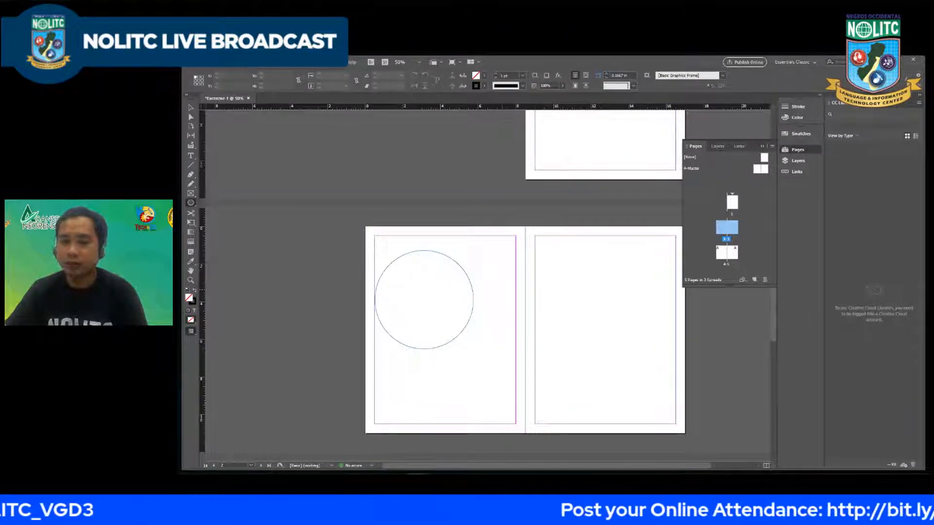
pyautogui.click(503, 291)
pyautogui.moveTo(236, 285); pyautogui.dragTo(481, 225)
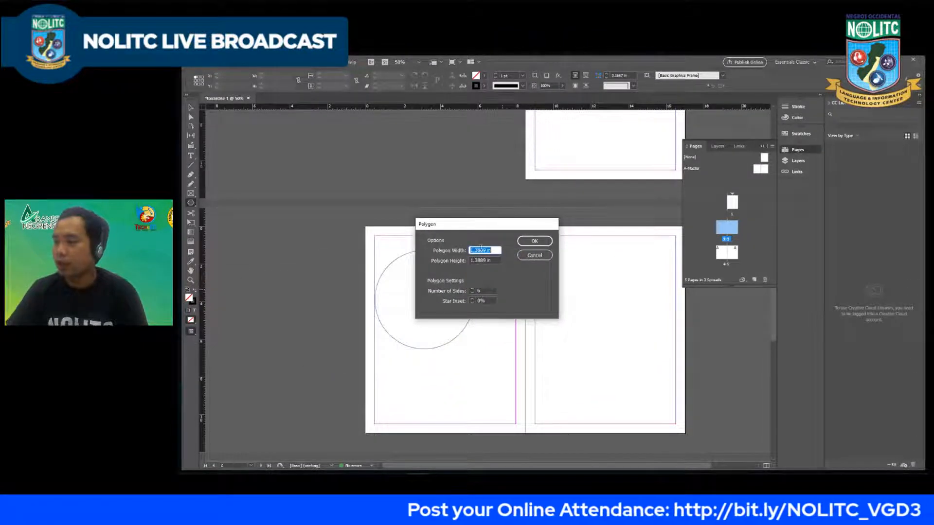
pyautogui.click(535, 255)
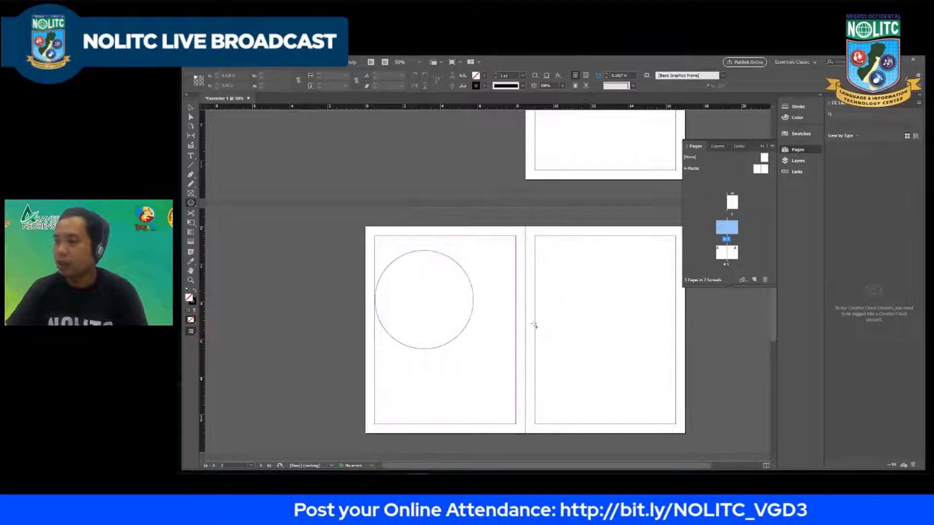
# Step: Set the polygon to 3 sides and draw a triangle about 5.9 in wide and 5.1 in high across pages 2 and 3
pyautogui.click(498, 261)
pyautogui.moveTo(474, 225); pyautogui.dragTo(490, 242)
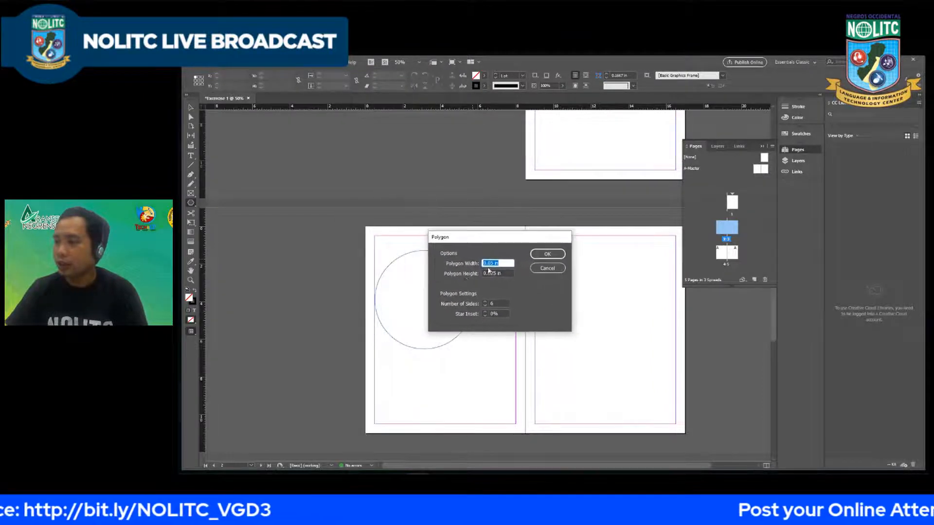
pyautogui.doubleClick(503, 302)
pyautogui.write('3')
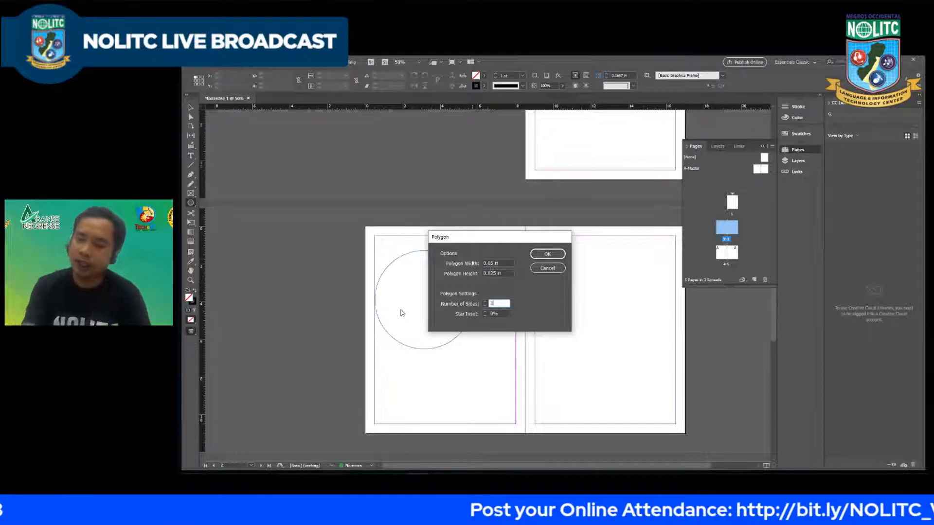
pyautogui.doubleClick(494, 304)
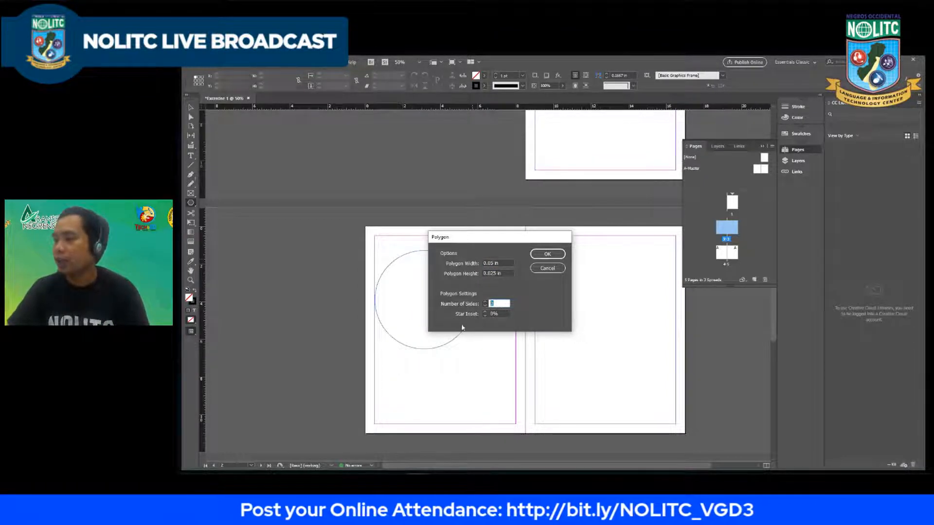
pyautogui.click(498, 303)
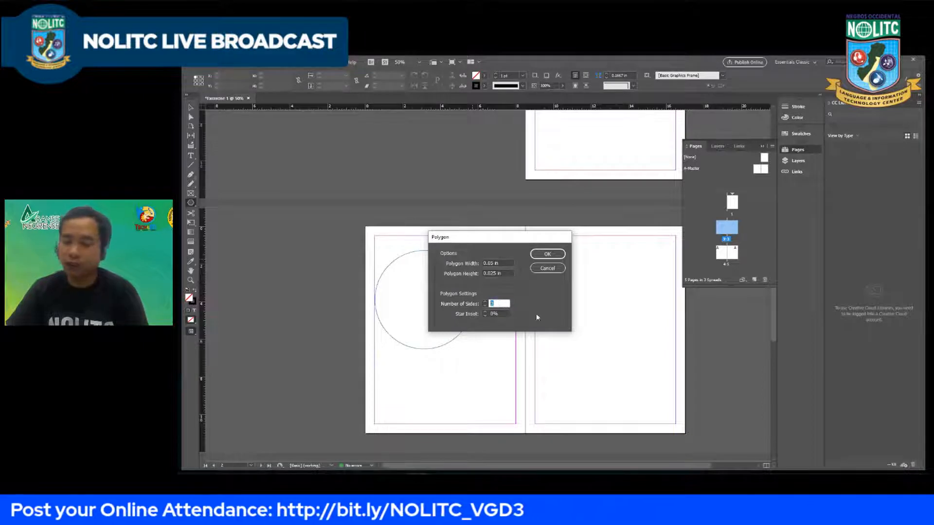
pyautogui.click(548, 254)
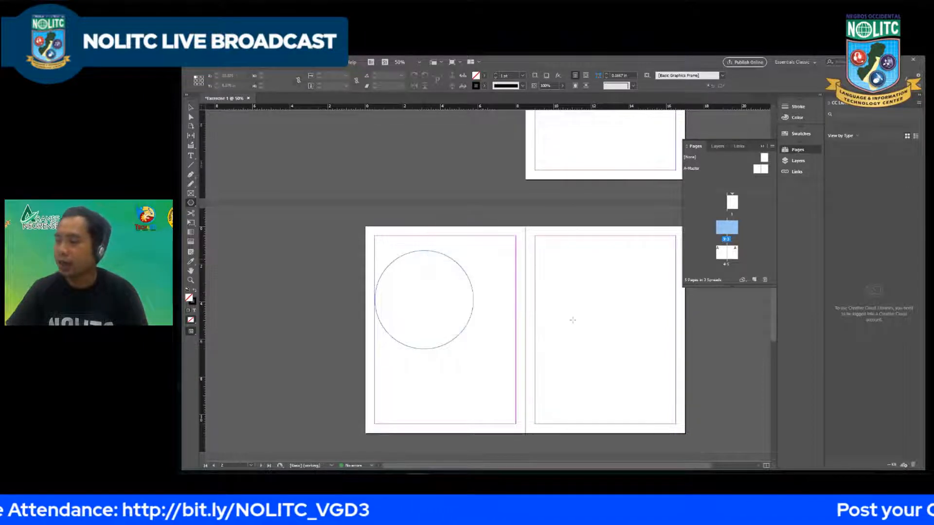
pyautogui.moveTo(483, 271)
pyautogui.mouseDown()
pyautogui.moveTo(564, 348)
pyautogui.moveTo(599, 366)
pyautogui.mouseUp()
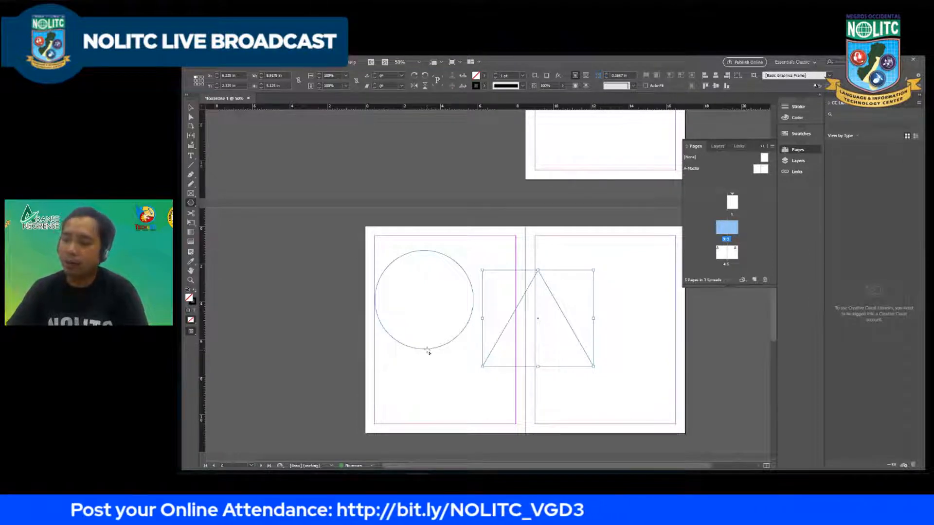
# Step: Create a polygon with 5 sides and move it up between the circle and the triangle, overlapping both
pyautogui.click(443, 374)
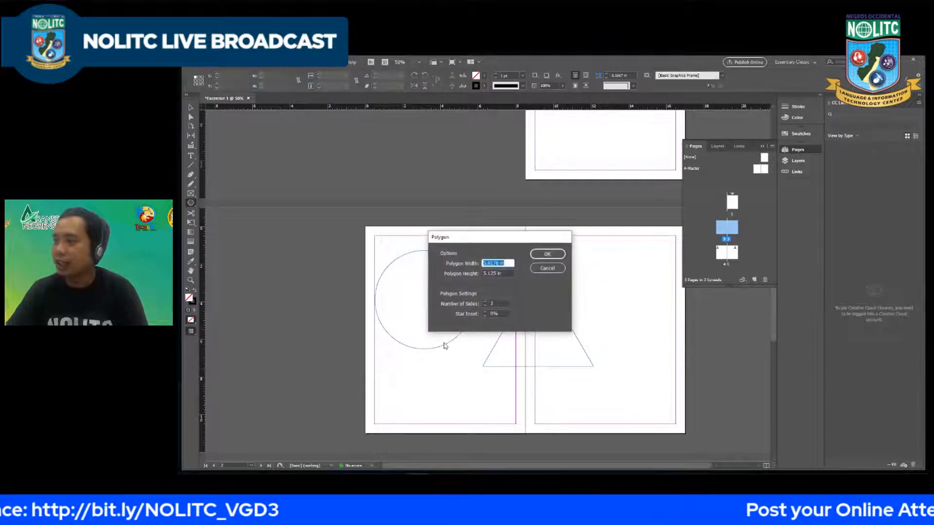
pyautogui.click(497, 304)
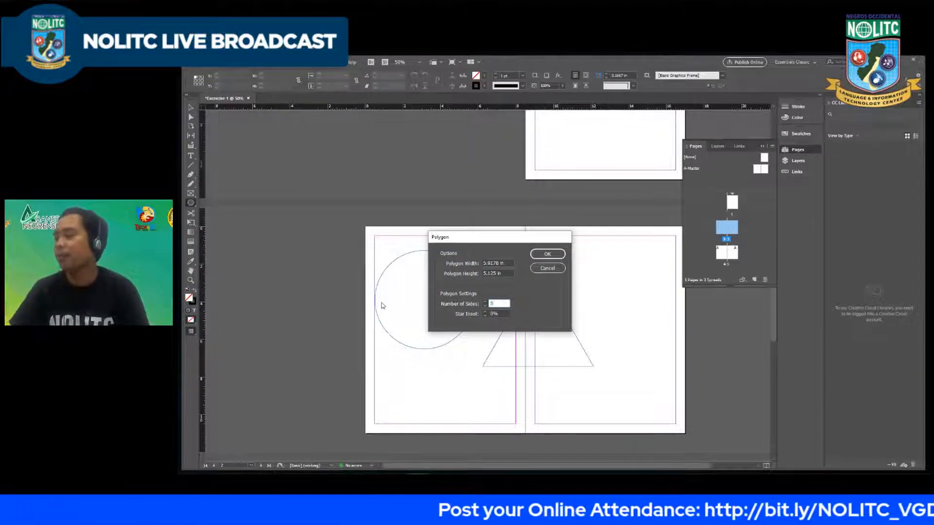
pyautogui.click(548, 254)
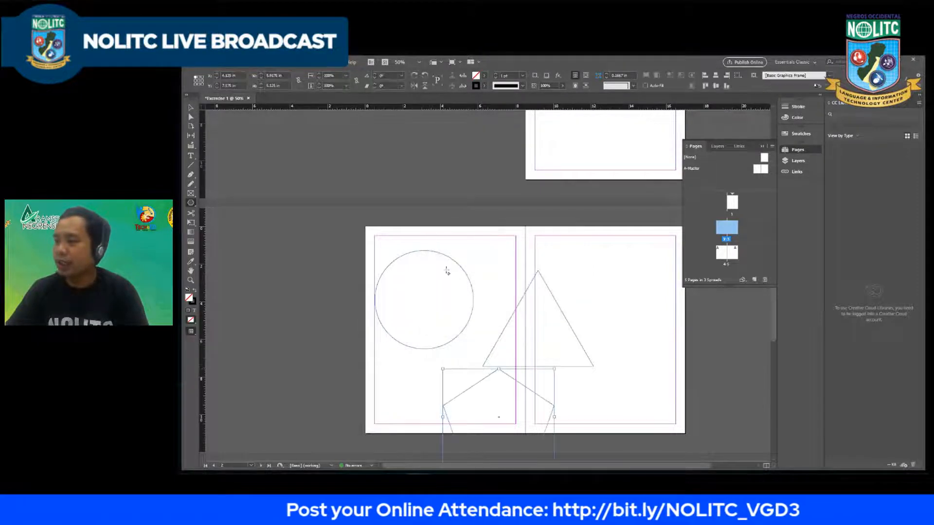
pyautogui.click(190, 104)
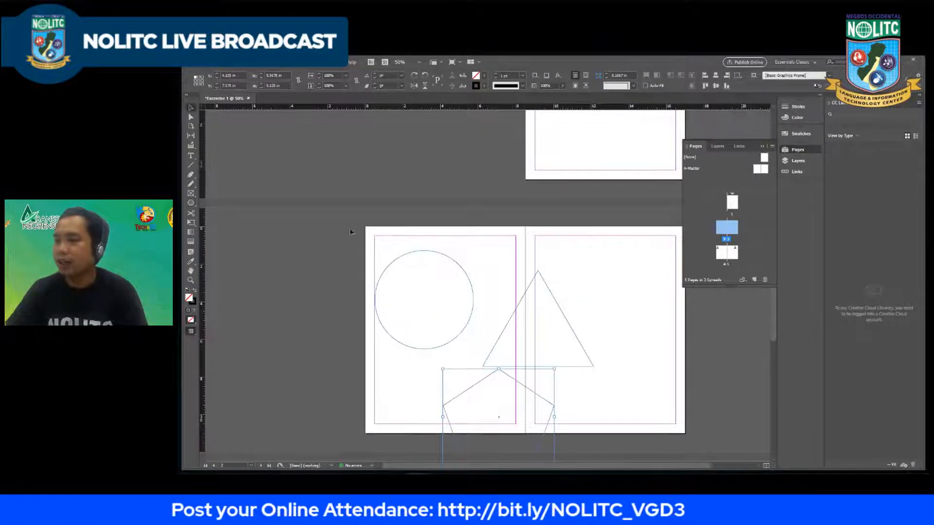
pyautogui.click(520, 384)
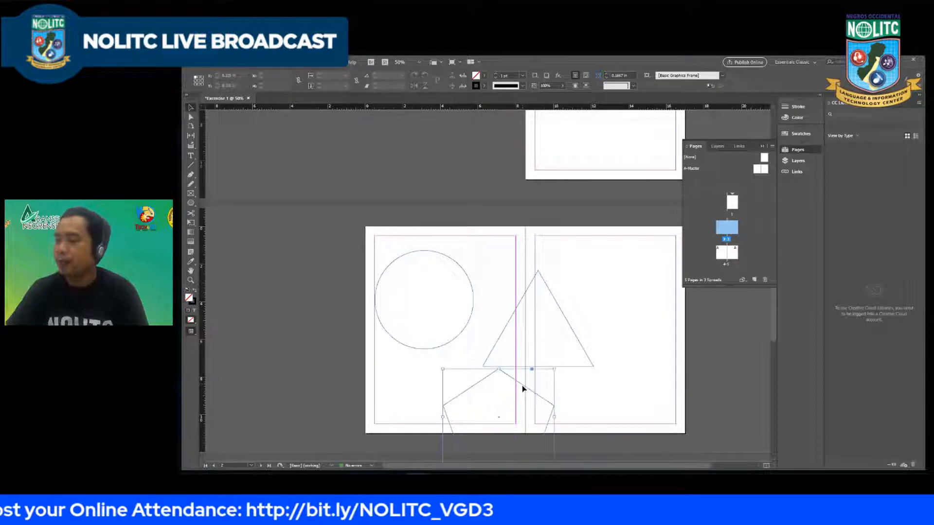
pyautogui.moveTo(510, 374); pyautogui.dragTo(486, 276)
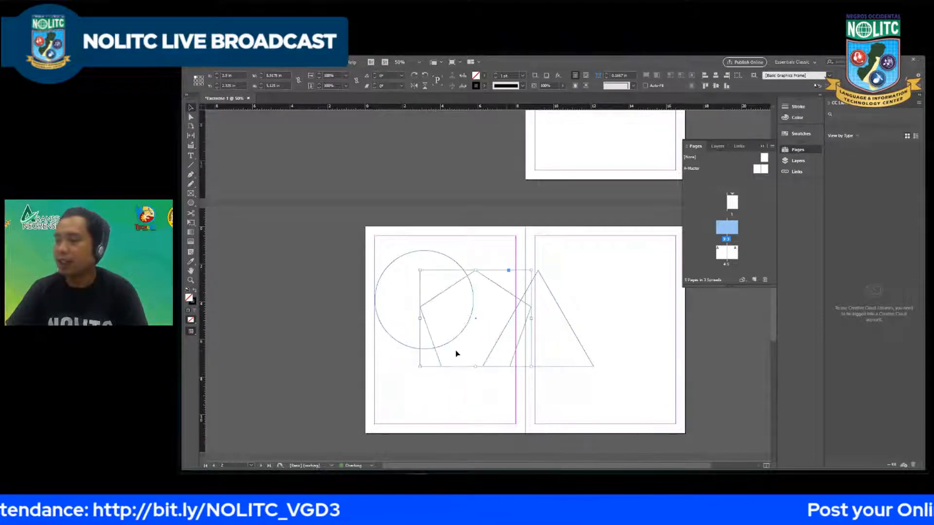
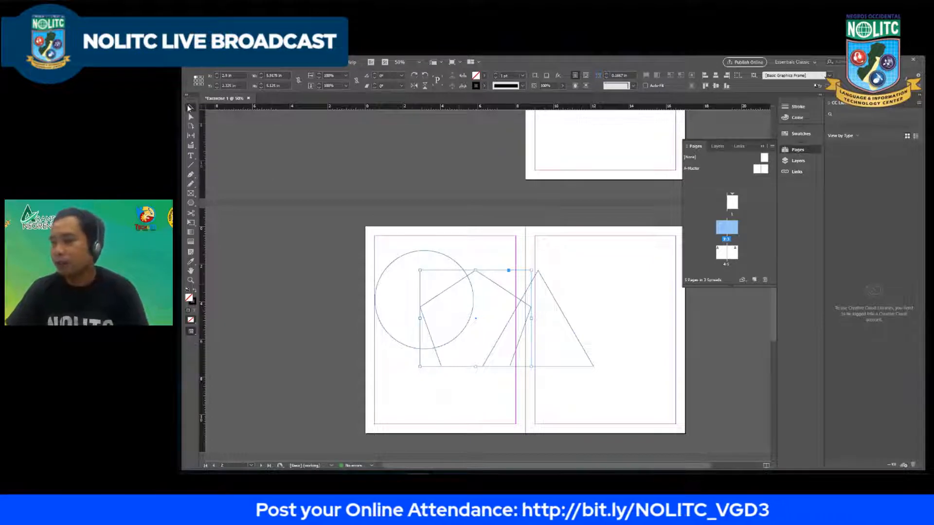
# Step: Delete the pentagon, the triangle and the circle from the page 2–3 spread
pyautogui.click(498, 315)
pyautogui.click(511, 295)
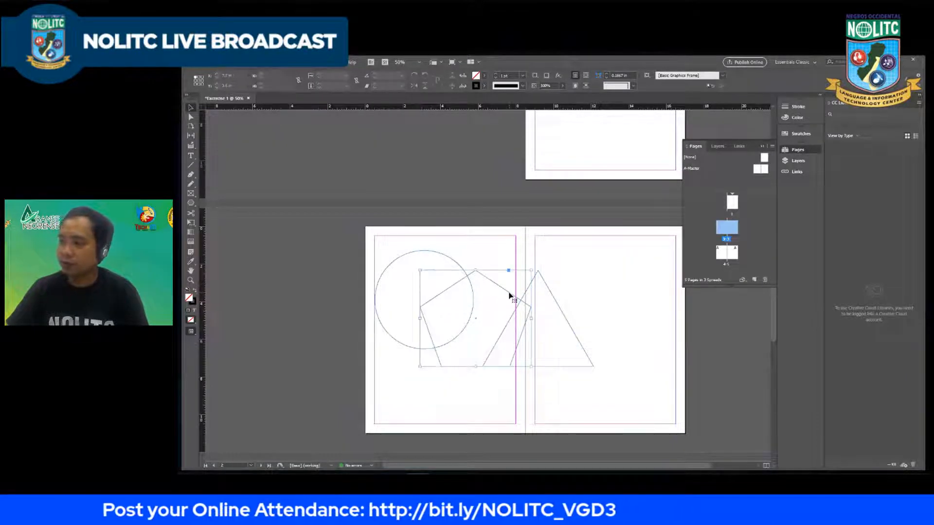
pyautogui.press('Delete')
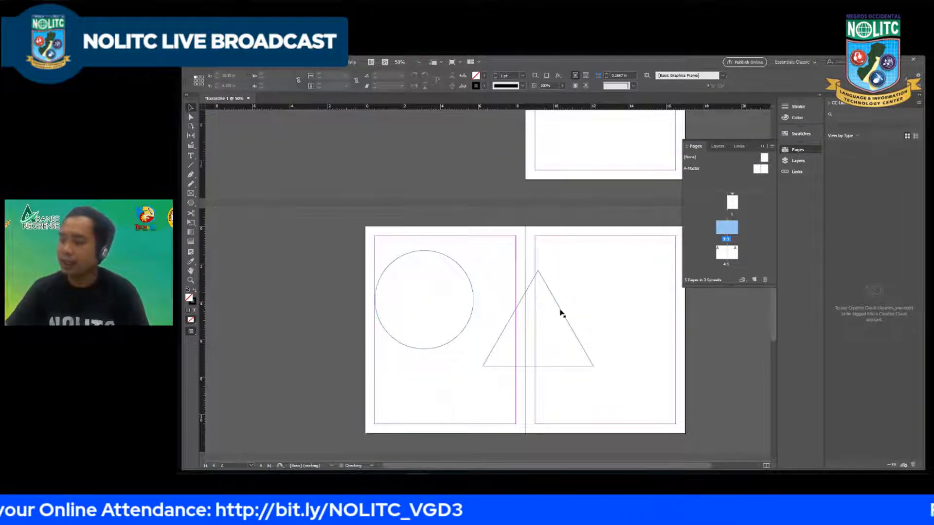
pyautogui.click(561, 313)
pyautogui.press('Delete')
pyautogui.click(466, 272)
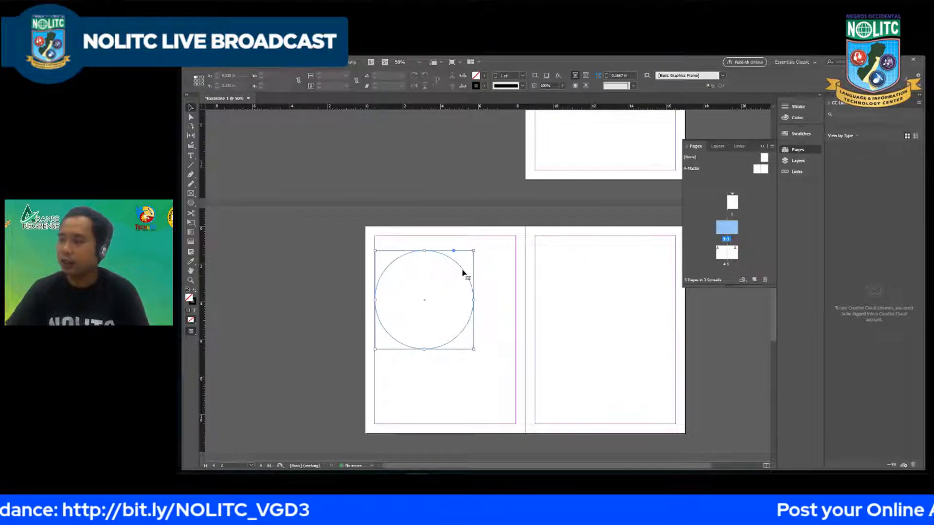
pyautogui.press('Delete')
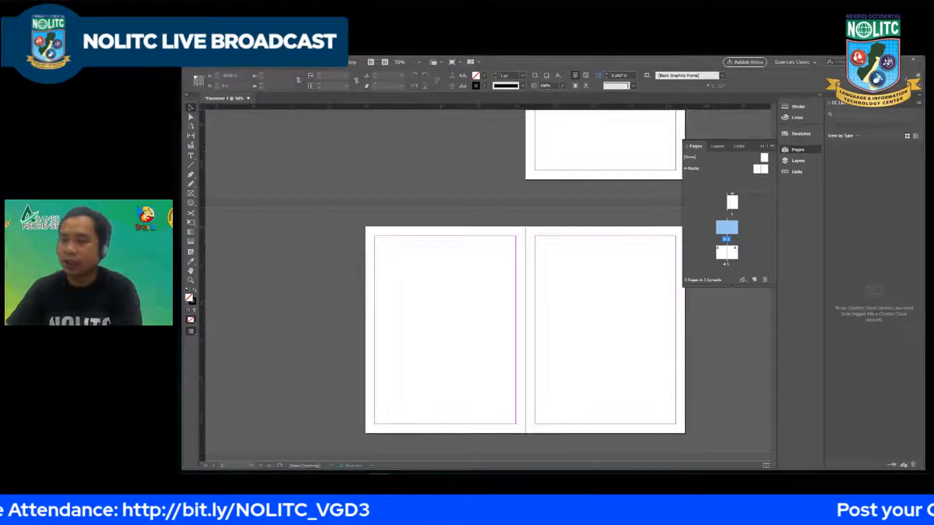
# Step: Draw a pentagon about 5.2 in wide and 4.4 in high on page 2 and bring up the colour picker for its fill
pyautogui.click(191, 203)
pyautogui.moveTo(399, 266); pyautogui.dragTo(496, 349)
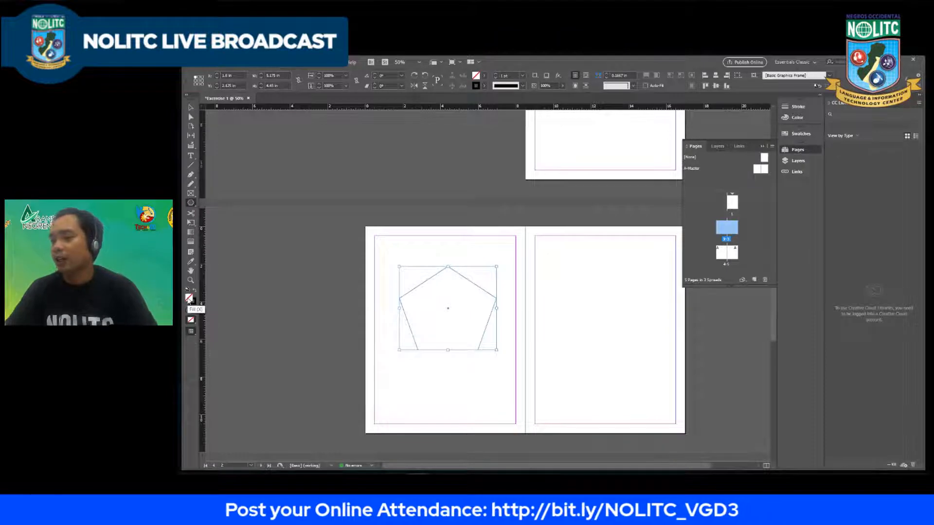
pyautogui.doubleClick(189, 298)
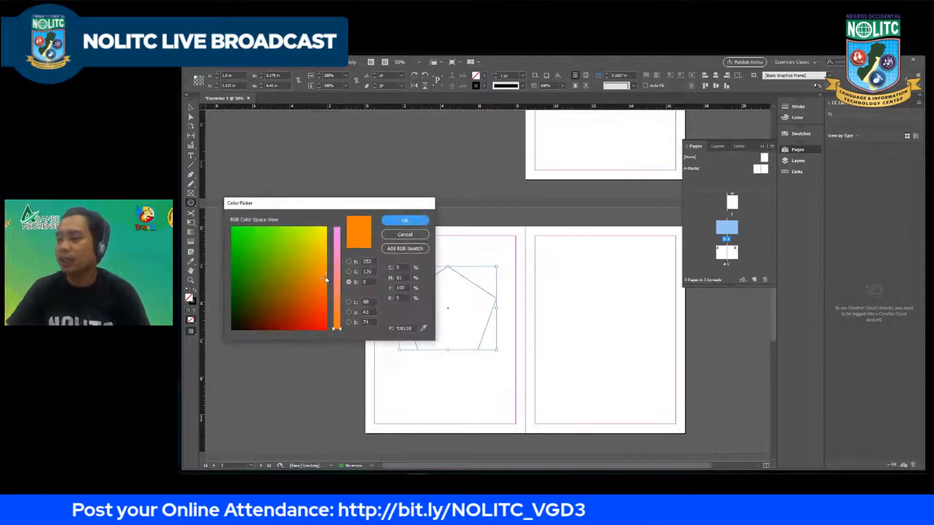
# Step: Try a yellowish-orange fill colour with RGB values 240, 161, 30 for the pentagon
pyautogui.moveTo(326, 280); pyautogui.dragTo(321, 265)
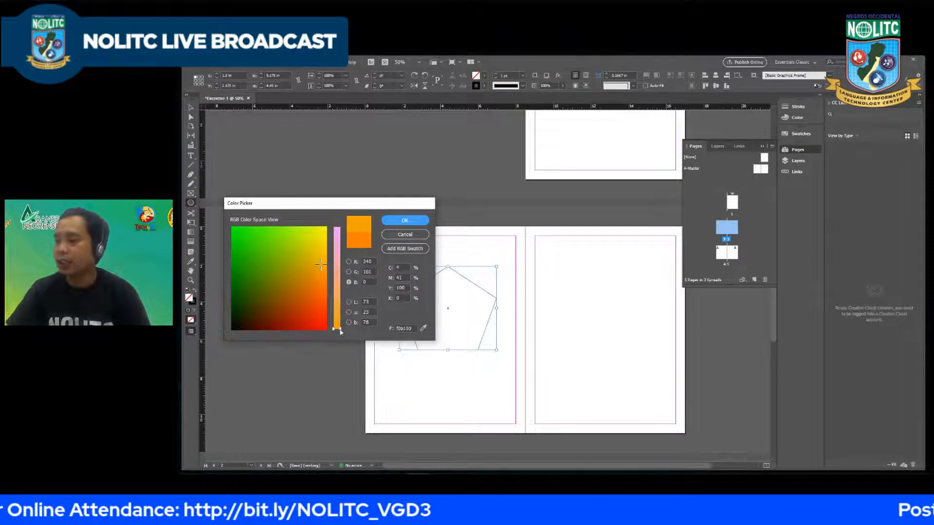
pyautogui.moveTo(340, 332)
pyautogui.mouseDown()
pyautogui.moveTo(342, 246)
pyautogui.moveTo(347, 320)
pyautogui.mouseUp()
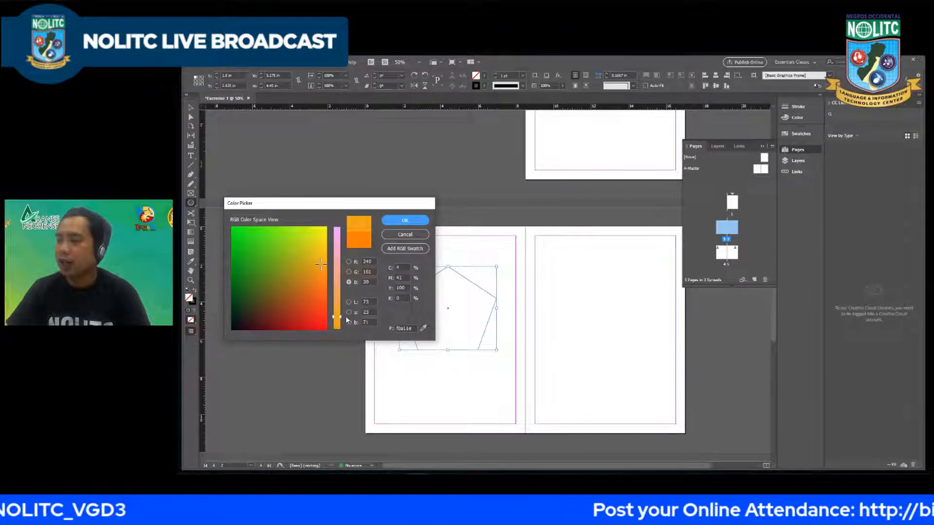
pyautogui.moveTo(347, 329); pyautogui.dragTo(346, 319)
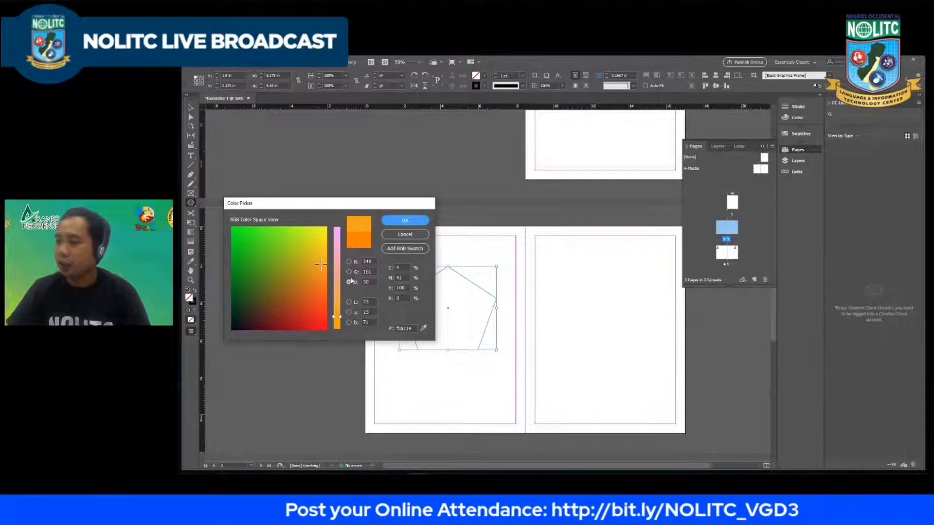
# Step: Try a dark grey fill colour with CMYK values C 20, M 20, Y 20 and K 80
pyautogui.click(402, 267)
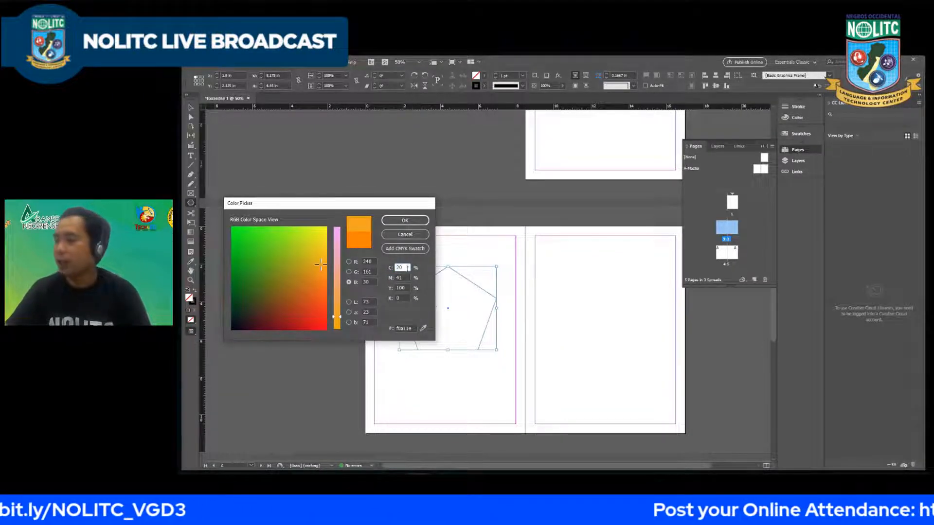
pyautogui.press('Tab')
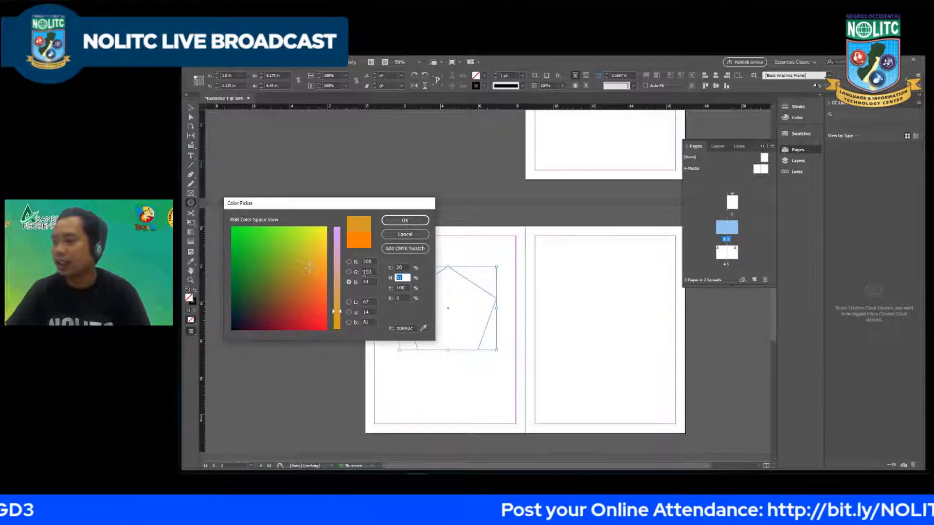
pyautogui.write('20')
pyautogui.press('Tab')
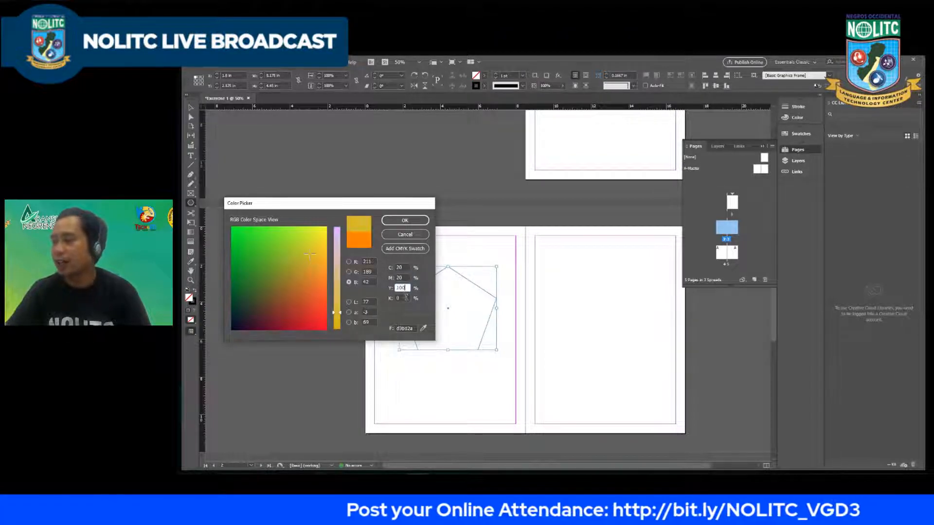
pyautogui.moveTo(406, 288); pyautogui.dragTo(340, 294)
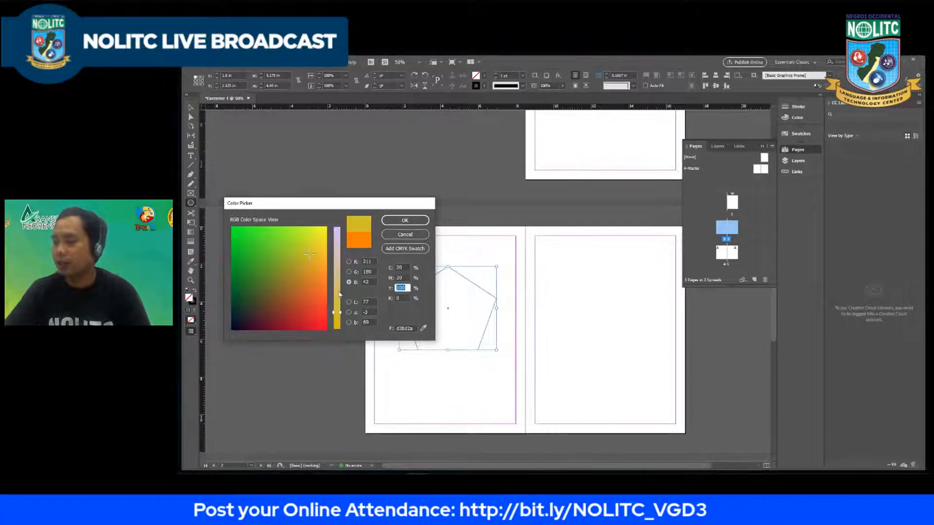
pyautogui.write('20')
pyautogui.press('Tab')
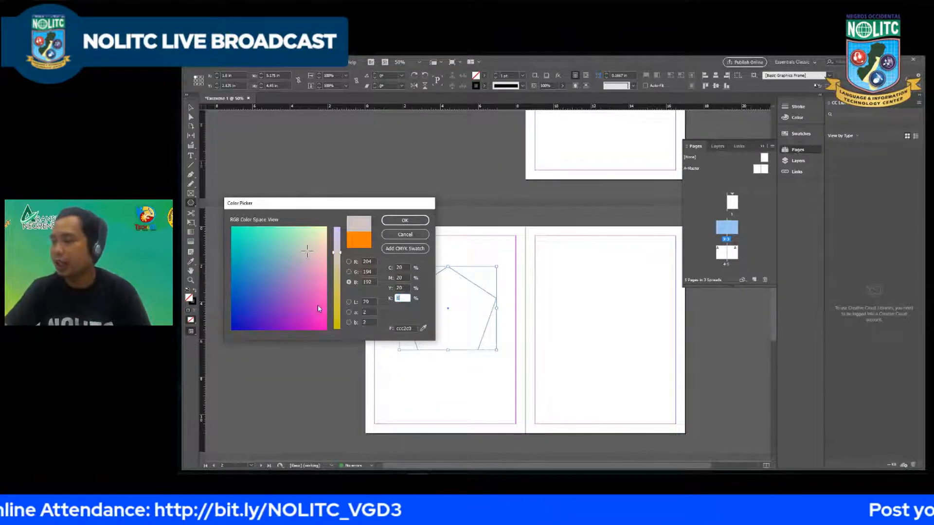
pyautogui.write('80')
pyautogui.click(403, 278)
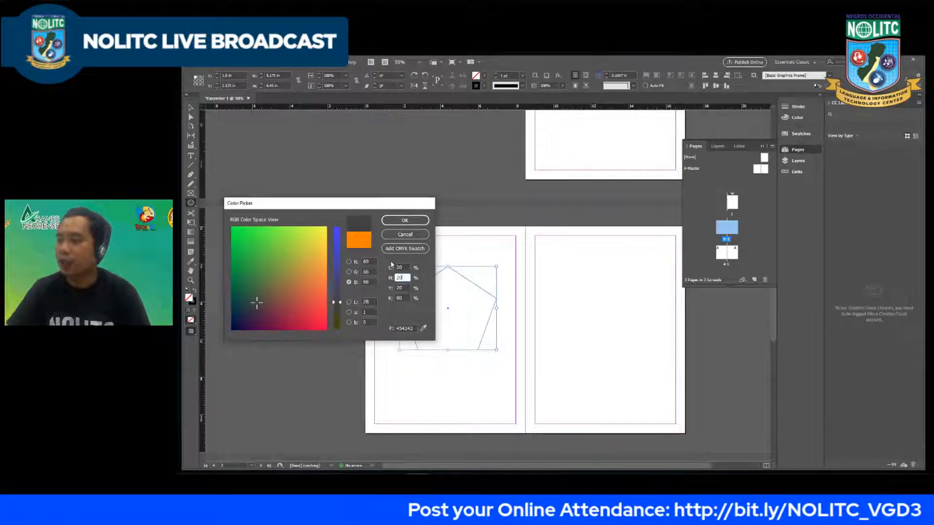
# Step: Switch the colour field to the green channel, pick a medium blue (hex 3842c7) and apply it as the pentagon's fill
pyautogui.click(349, 272)
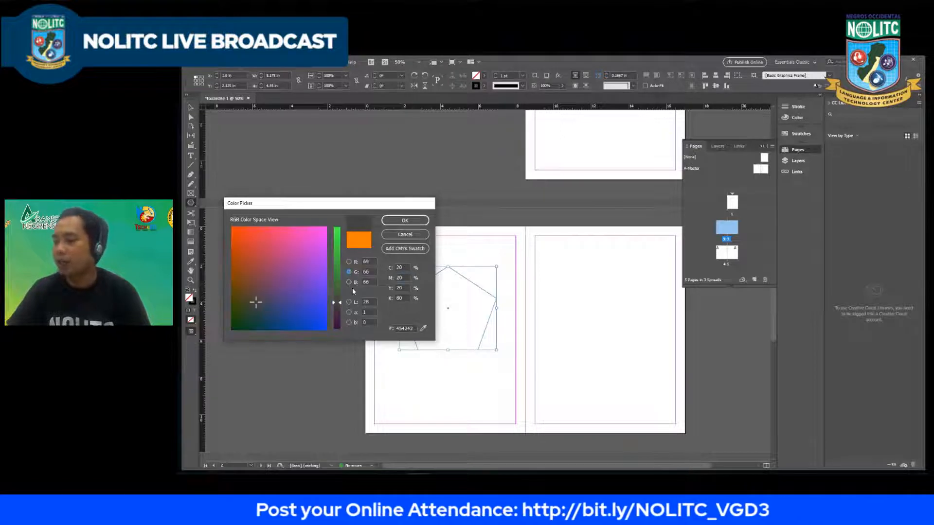
pyautogui.click(349, 262)
pyautogui.click(349, 272)
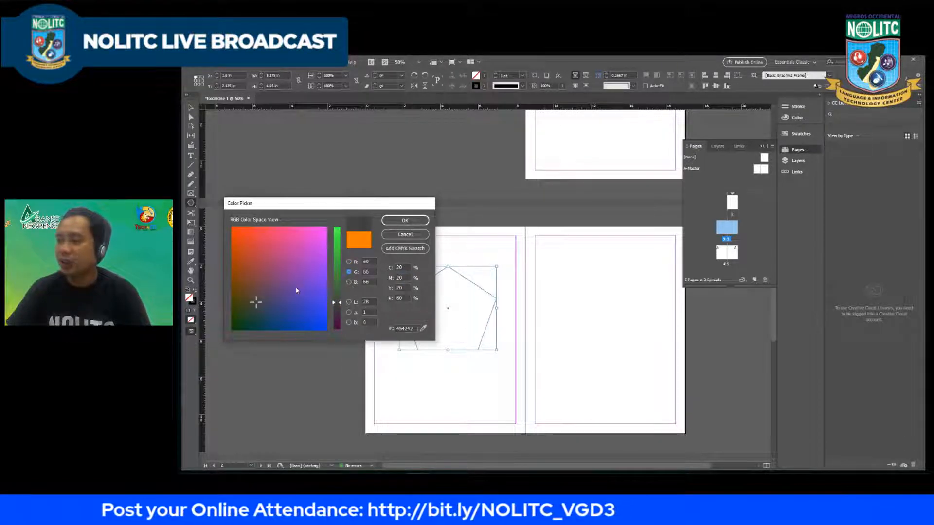
pyautogui.moveTo(301, 279); pyautogui.dragTo(305, 306)
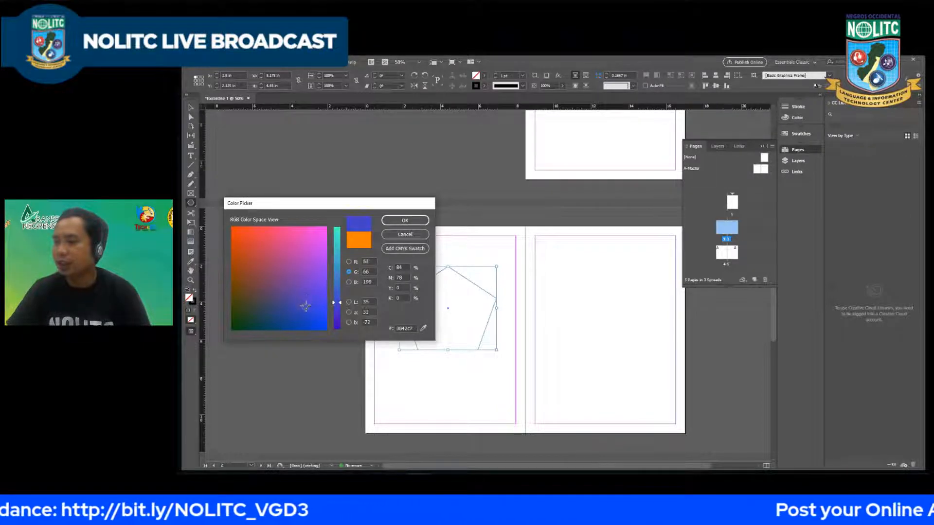
pyautogui.click(404, 221)
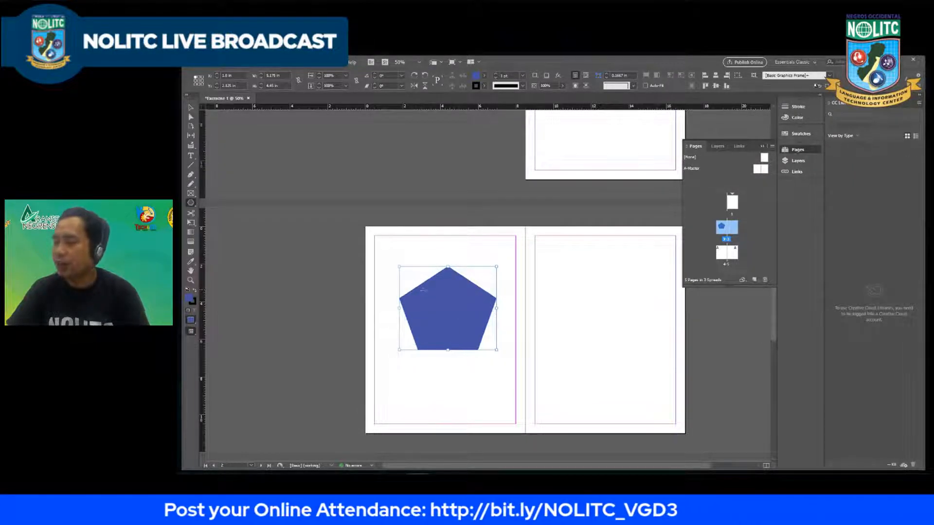
# Step: Set the pentagon's stroke colour to a bright magenta, hex e100be
pyautogui.click(193, 302)
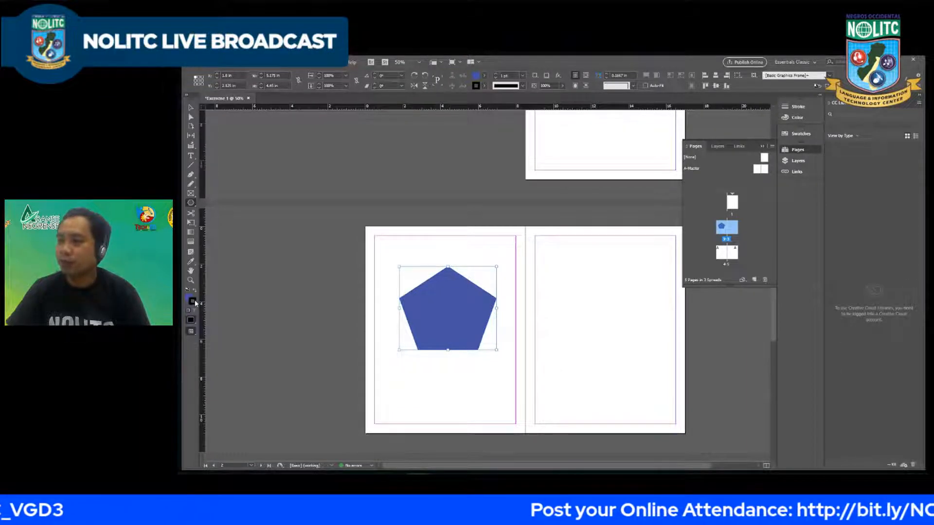
pyautogui.doubleClick(195, 300)
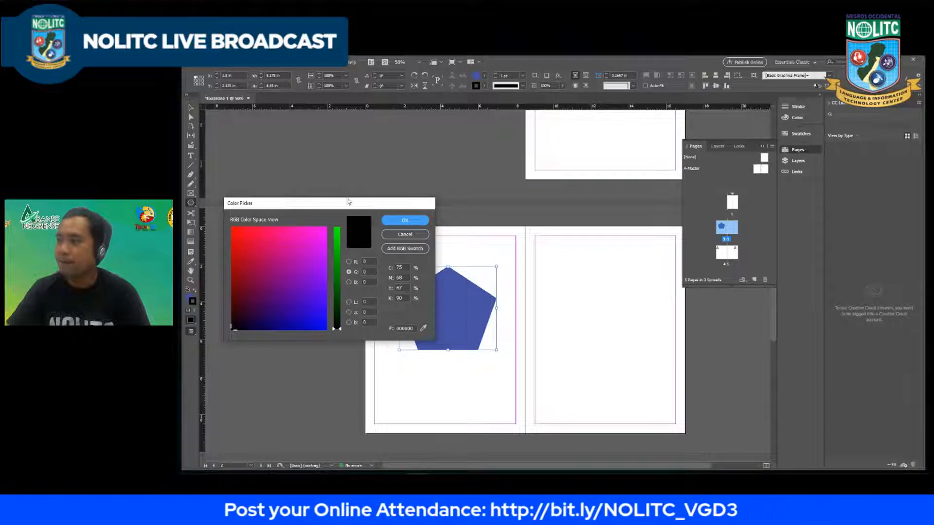
pyautogui.moveTo(349, 207); pyautogui.dragTo(425, 212)
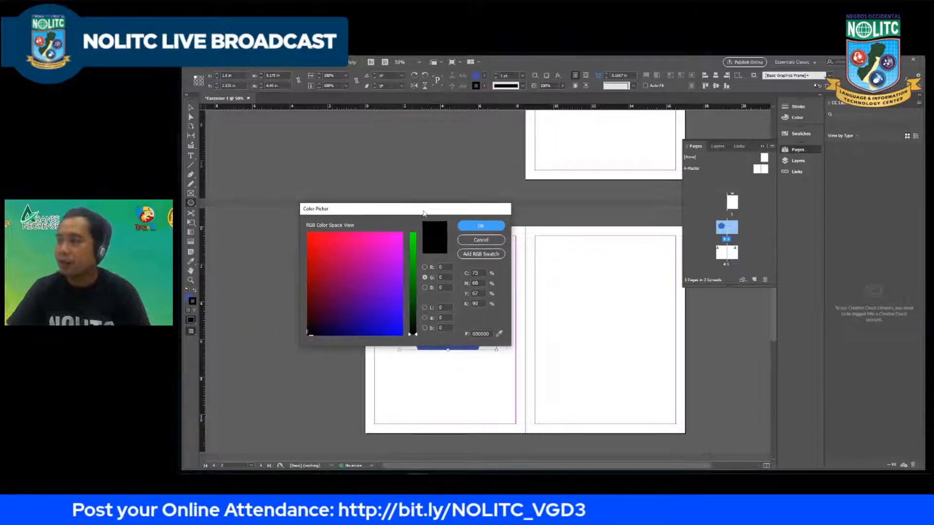
pyautogui.click(381, 269)
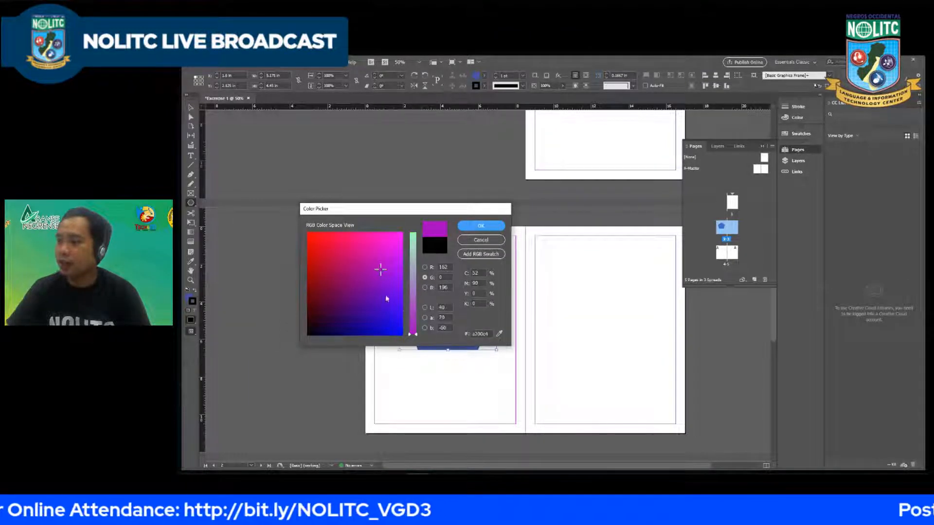
pyautogui.moveTo(383, 260)
pyautogui.mouseDown()
pyautogui.moveTo(385, 239)
pyautogui.moveTo(366, 246)
pyautogui.moveTo(364, 286)
pyautogui.moveTo(337, 284)
pyautogui.moveTo(326, 236)
pyautogui.moveTo(355, 271)
pyautogui.moveTo(378, 245)
pyautogui.mouseUp()
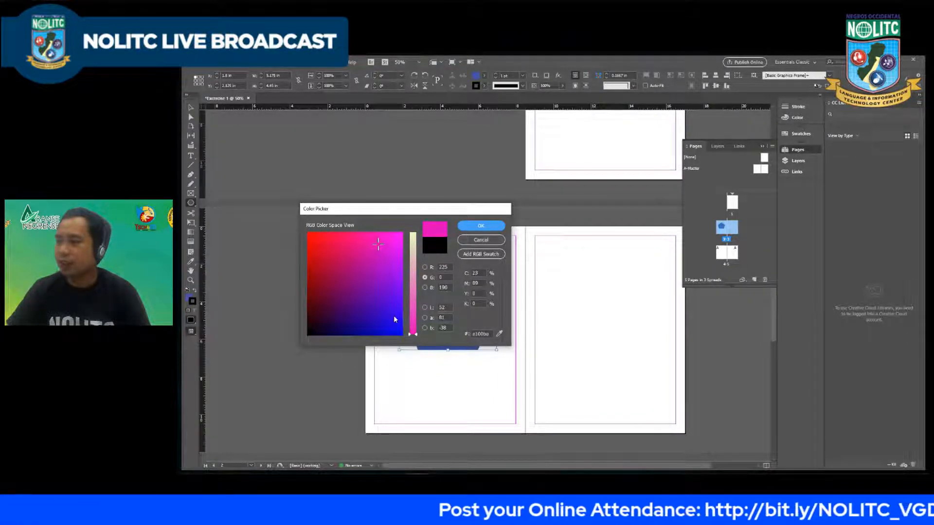
pyautogui.click(481, 226)
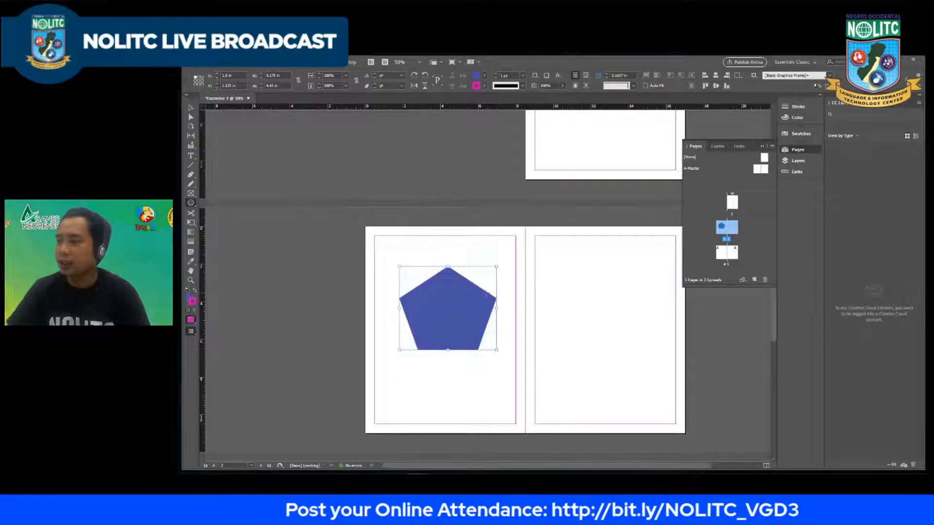
# Step: Set the stroke weight of the blue pentagon to 20 pt
pyautogui.scroll(1, 468, 282)
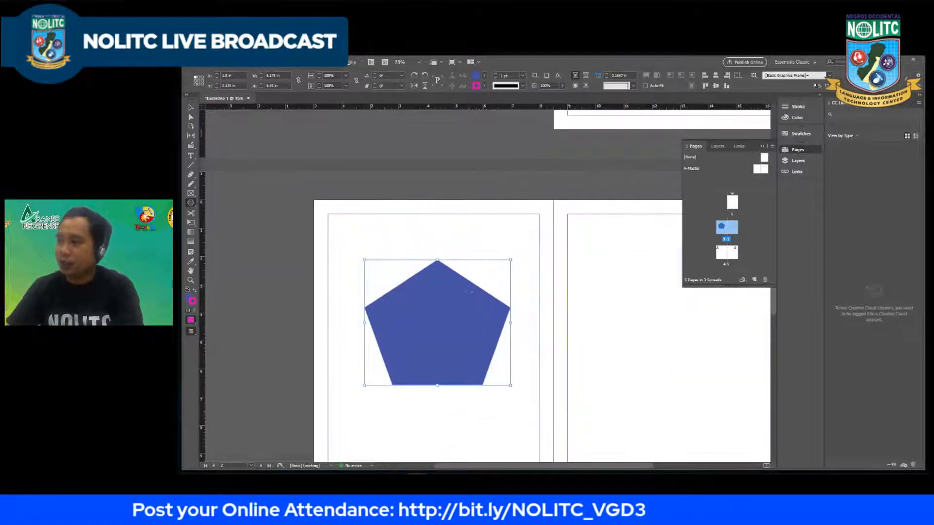
pyautogui.scroll(4, 468, 292)
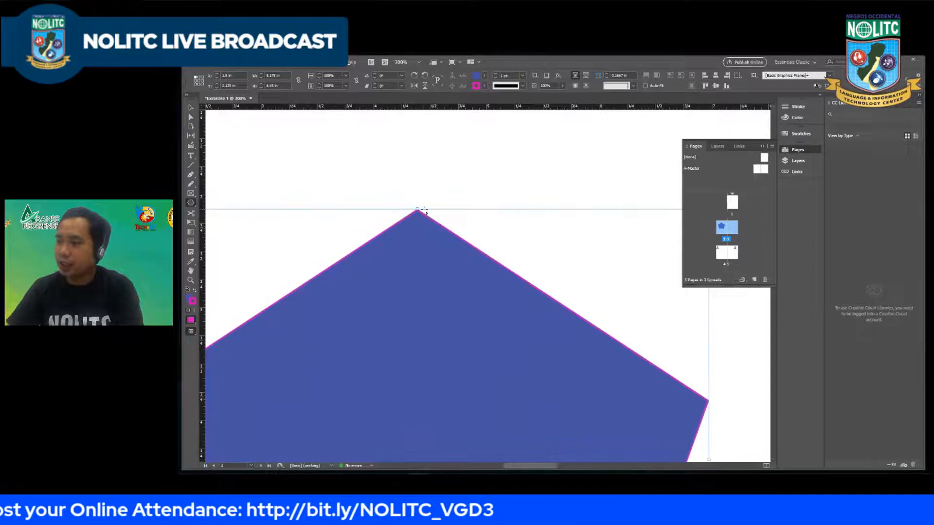
pyautogui.click(522, 76)
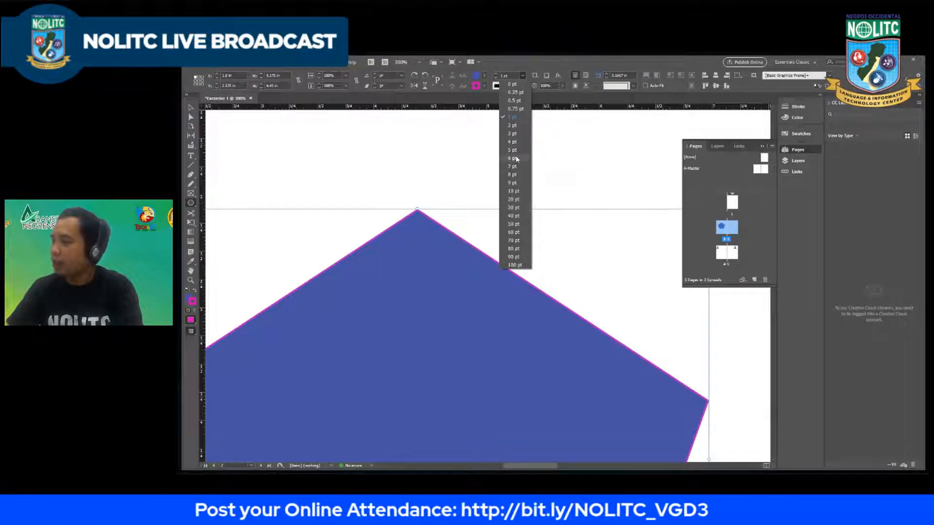
pyautogui.click(515, 199)
pyautogui.scroll(-3, 498, 196)
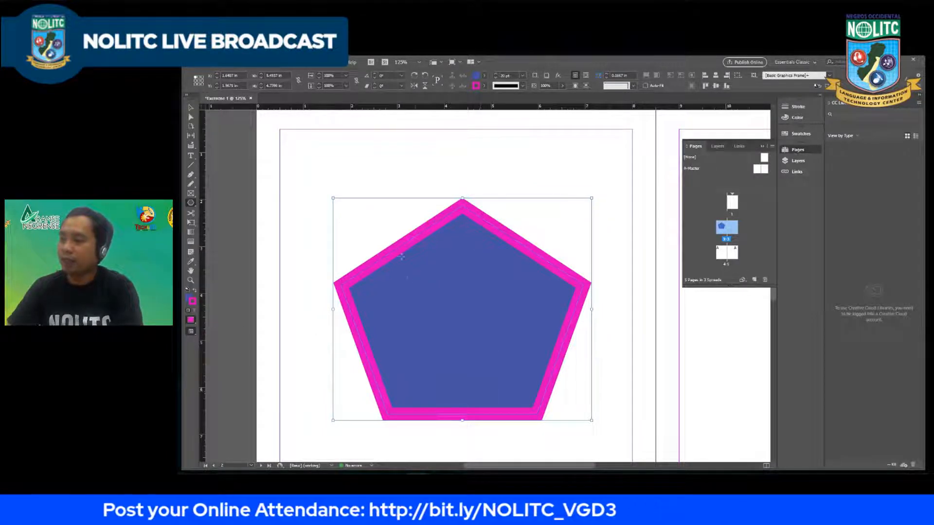
pyautogui.scroll(-2, 402, 257)
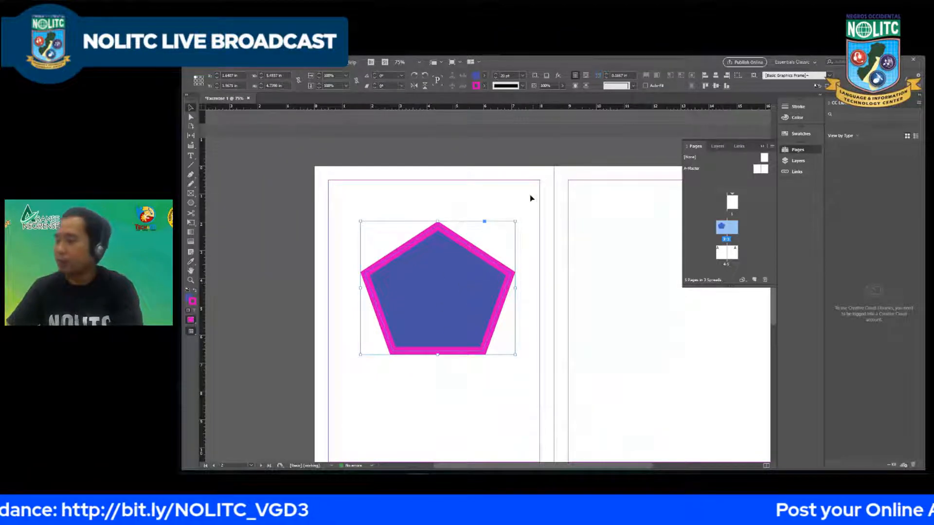
# Step: Shift the pentagon slightly down and to the left on page 2, and deselect it
pyautogui.moveTo(456, 289)
pyautogui.mouseDown()
pyautogui.moveTo(439, 262)
pyautogui.moveTo(452, 302)
pyautogui.mouseUp()
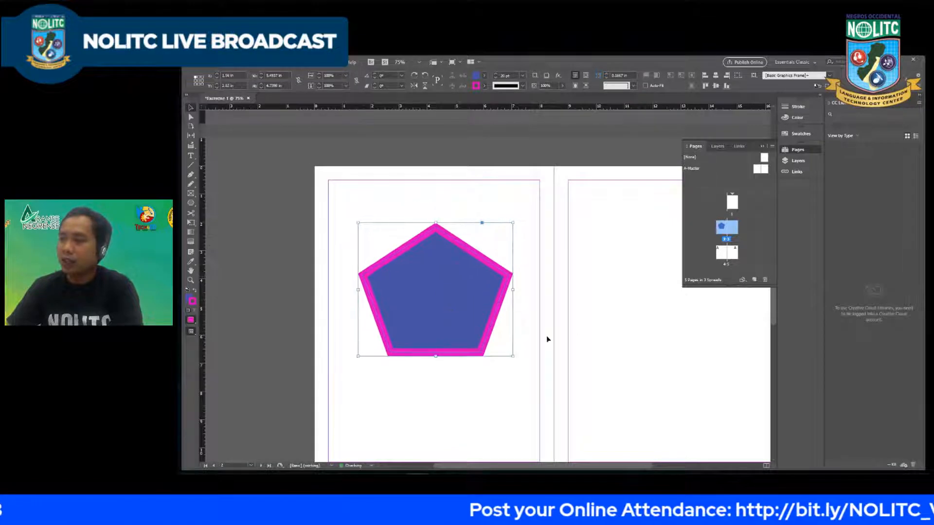
pyautogui.scroll(-1, 408, 192)
pyautogui.scroll(2, 411, 199)
pyautogui.click(410, 196)
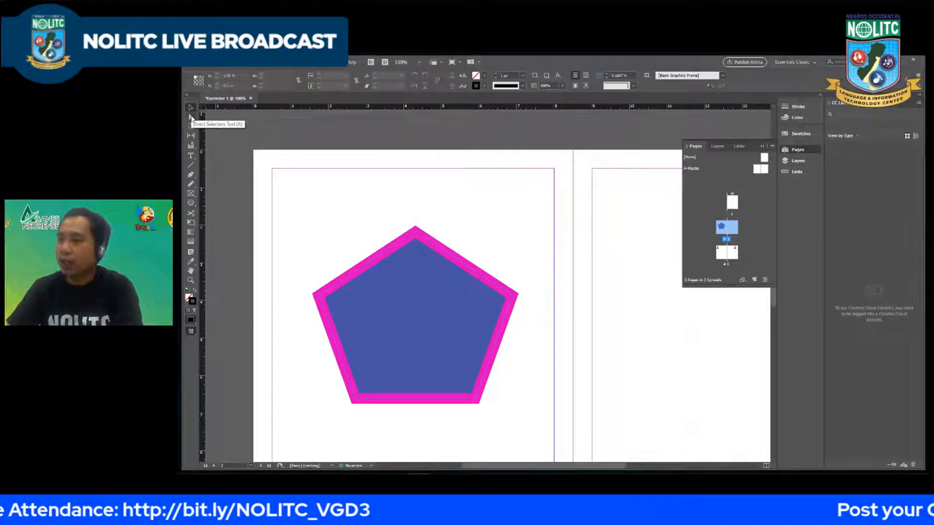
# Step: Move the pentagon up and left so it overhangs the left edge of page 2 by about 0.5 in
pyautogui.scroll(-1, 353, 187)
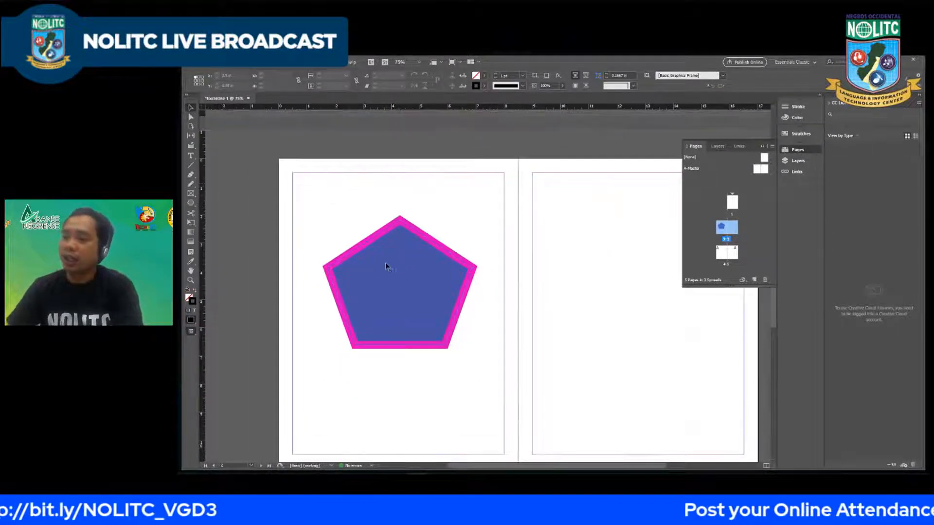
pyautogui.moveTo(409, 267); pyautogui.dragTo(354, 237)
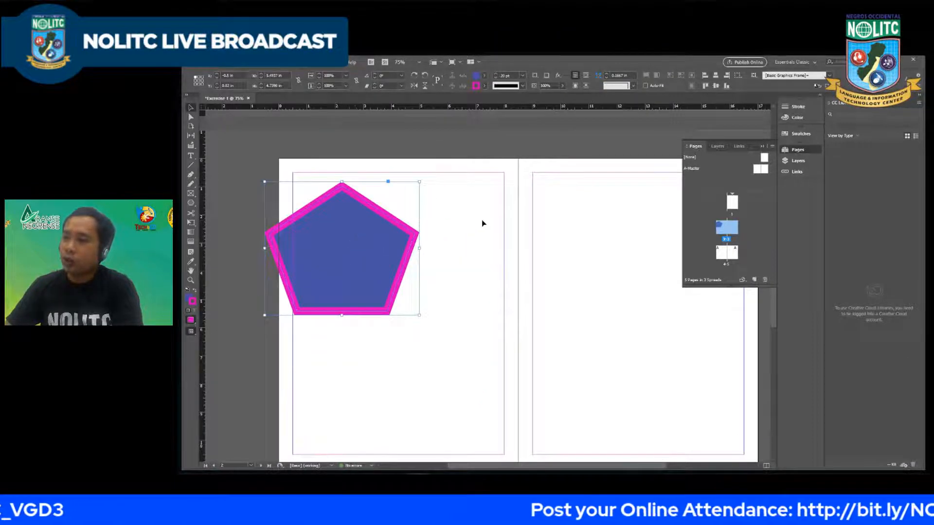
pyautogui.scroll(-1, 360, 238)
pyautogui.scroll(1, 319, 236)
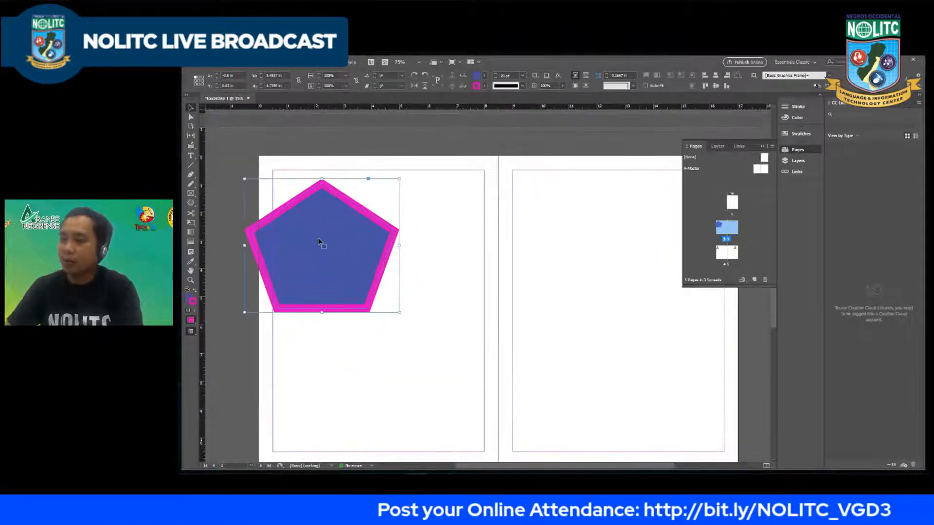
# Step: Duplicate the pentagon three times, spreading the copies below and beside it across pages 2 and 3
pyautogui.moveTo(319, 242); pyautogui.dragTo(599, 375)
pyautogui.click(396, 269)
pyautogui.scroll(-1, 377, 369)
pyautogui.click(406, 208)
pyautogui.scroll(-1, 384, 205)
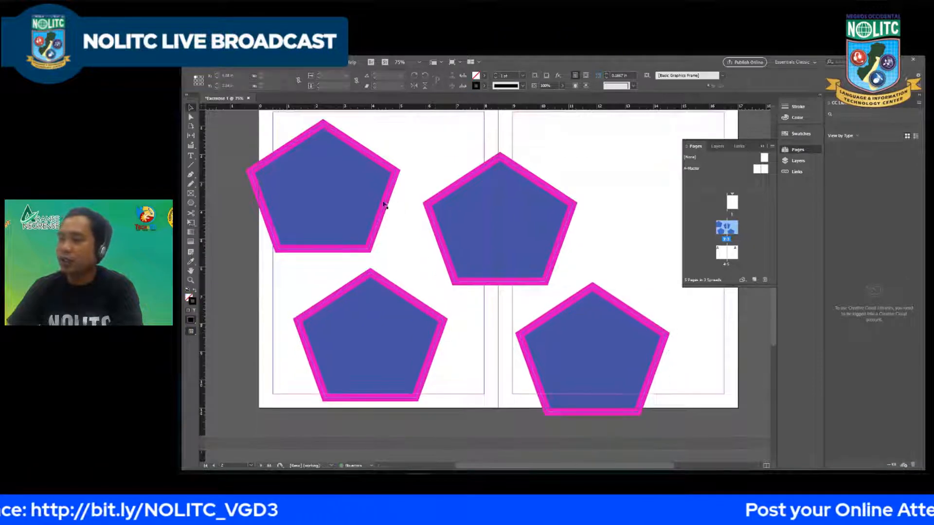
# Step: Select all four pentagons and move them together about 1 in to the left and slightly up
pyautogui.scroll(-1, 366, 204)
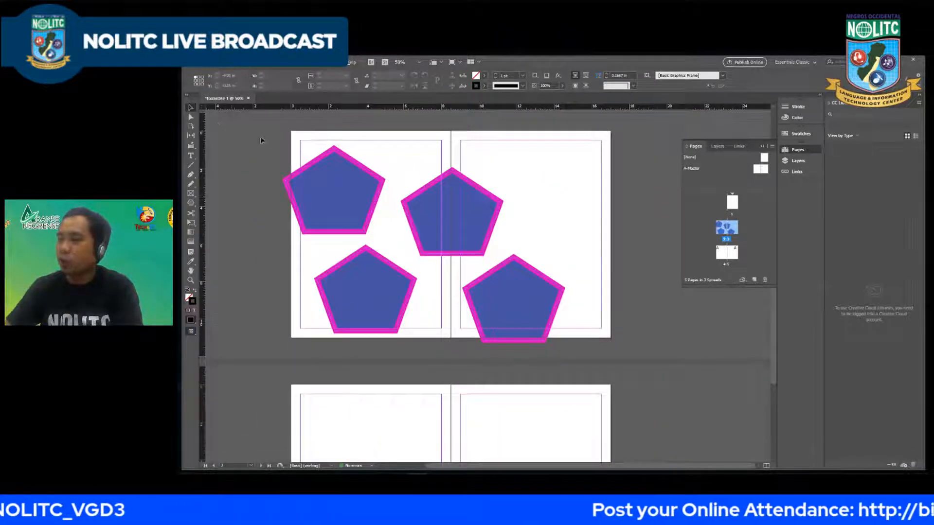
pyautogui.moveTo(266, 134); pyautogui.dragTo(566, 366)
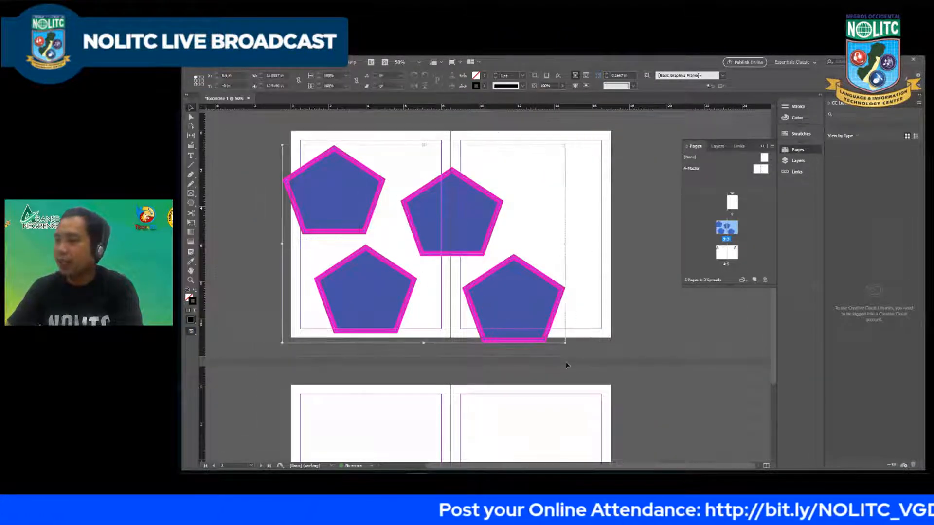
pyautogui.moveTo(444, 203); pyautogui.dragTo(540, 205)
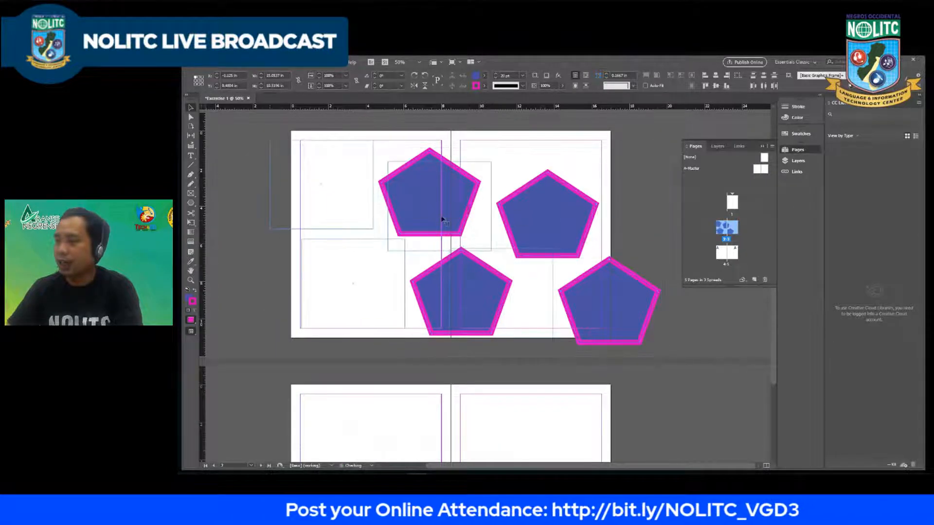
pyautogui.hotkey('ctrl', 'z')
pyautogui.moveTo(434, 202); pyautogui.dragTo(477, 217)
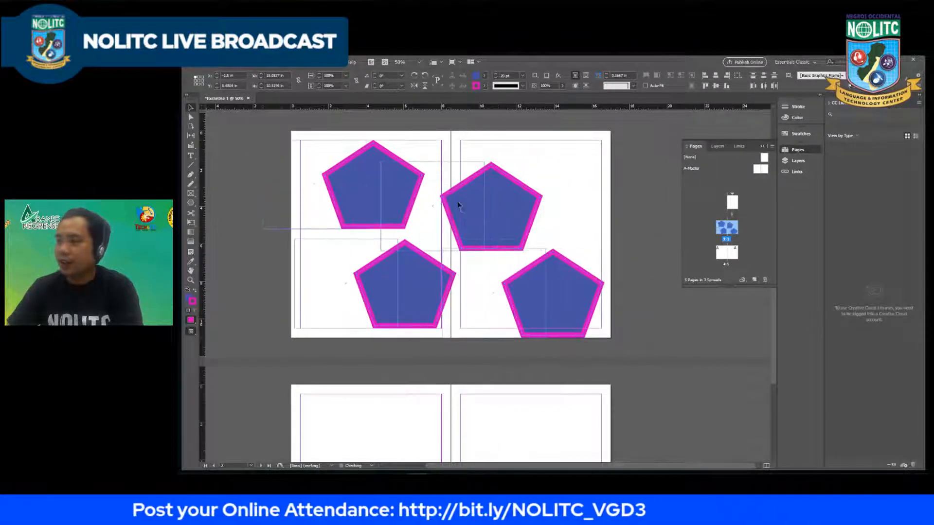
pyautogui.hotkey('ctrl', 'z')
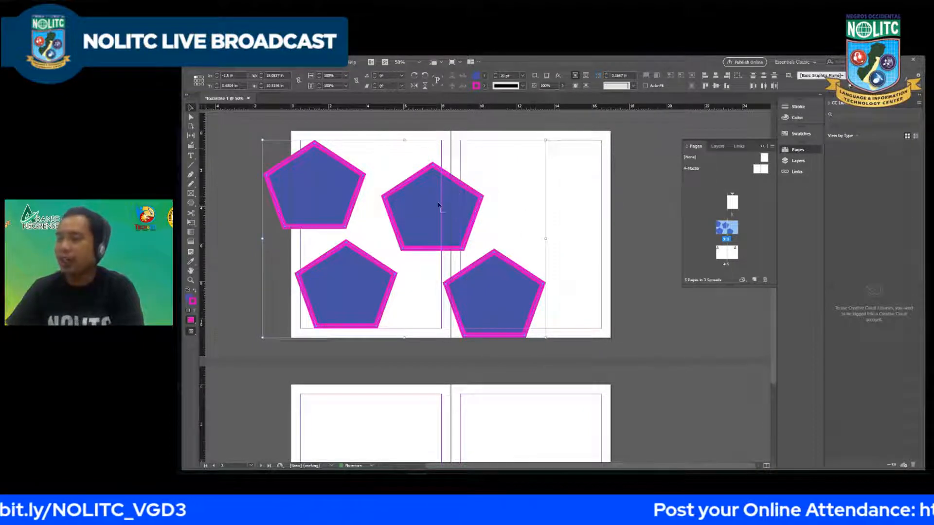
# Step: Shift the three outer pentagons slightly up and to the right, and try narrowing the upper-left one before restoring its width
pyautogui.moveTo(325, 182); pyautogui.dragTo(283, 190)
pyautogui.click(383, 242)
pyautogui.click(332, 200)
pyautogui.hotkey('ctrl', 'z')
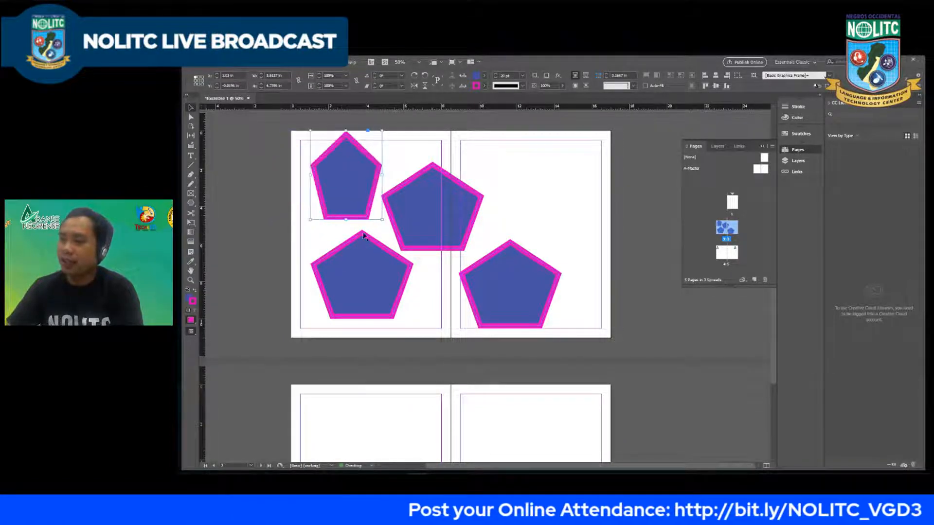
pyautogui.hotkey('ctrl', 'shift', 'z')
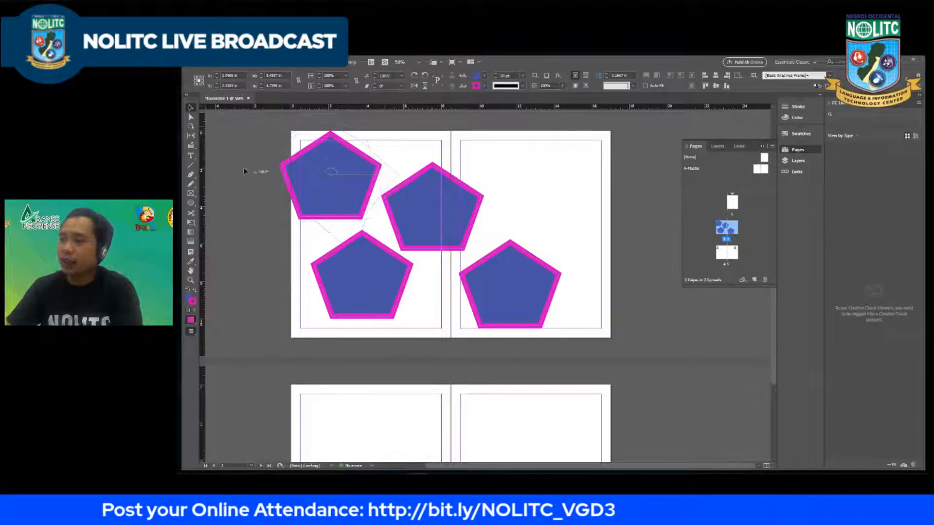
# Step: Rotate the upper-left pentagon freely about a quarter turn counter-clockwise so its tip points left, and deselect it
pyautogui.moveTo(275, 127); pyautogui.dragTo(354, 234)
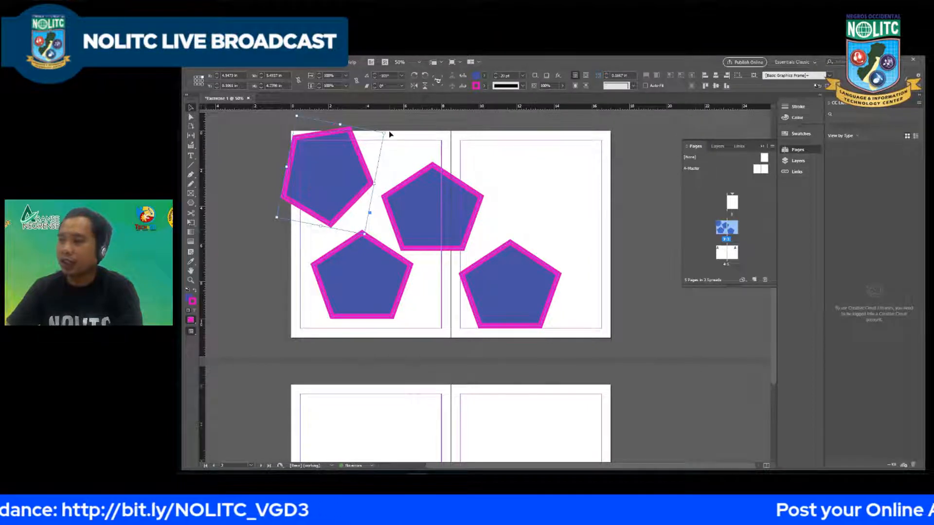
pyautogui.moveTo(387, 132); pyautogui.dragTo(324, 251)
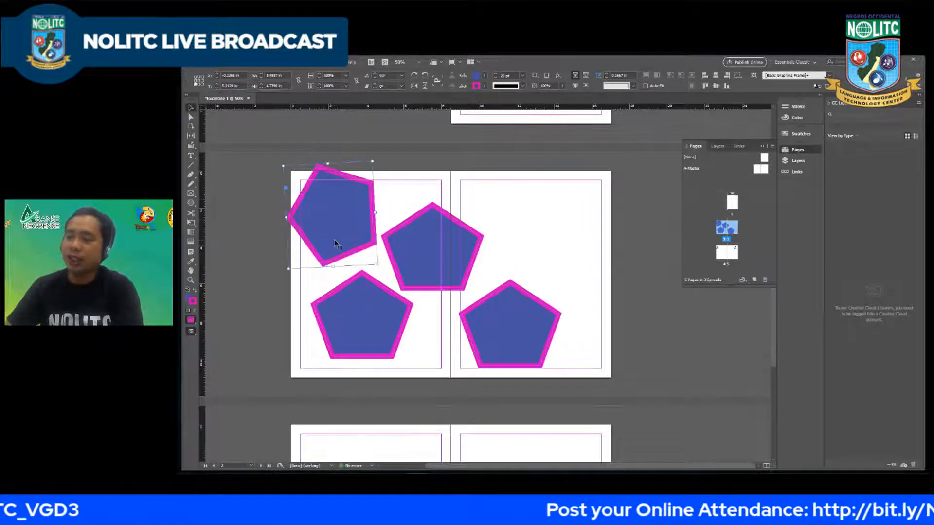
pyautogui.click(403, 189)
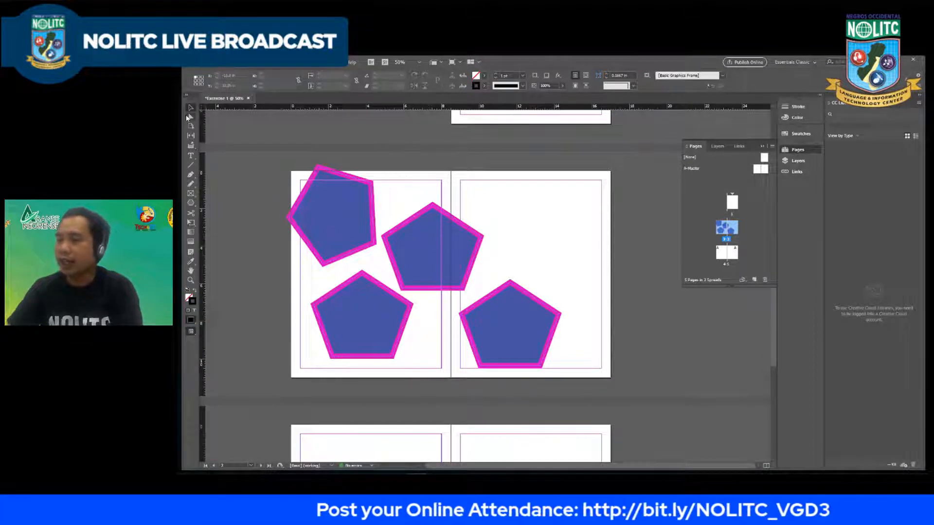
# Step: Try pulling the middle pentagon's top anchor with the Direct Selection tool, shifting the whole pentagon up about 0.7 in
pyautogui.click(438, 222)
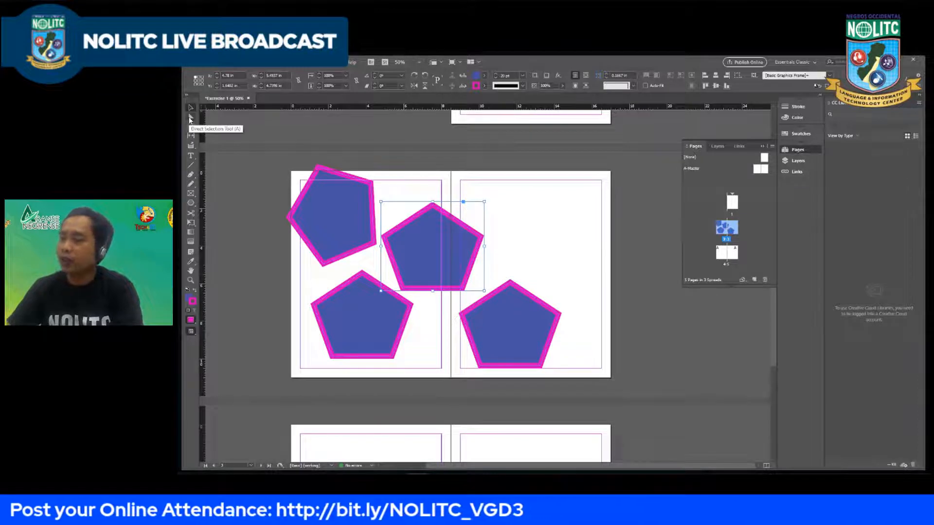
pyautogui.click(191, 118)
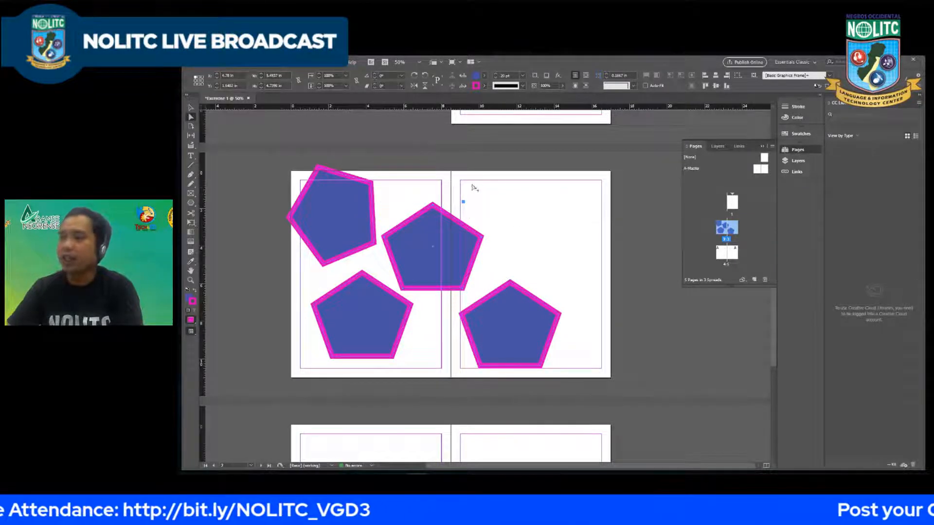
pyautogui.hotkey('ctrl', 'alt', 'shift', '0')
pyautogui.scroll(6, 482, 273)
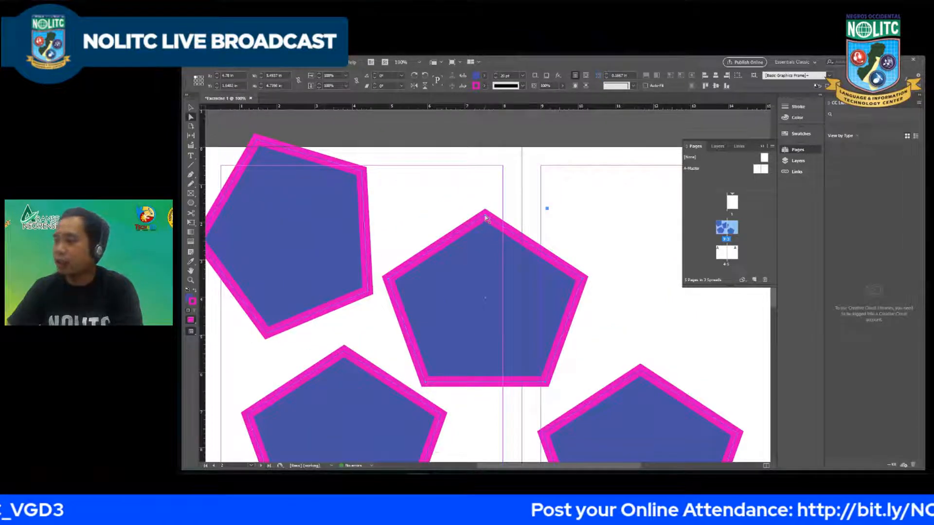
pyautogui.moveTo(485, 217); pyautogui.dragTo(492, 194)
pyautogui.hotkey('ctrl', 'z')
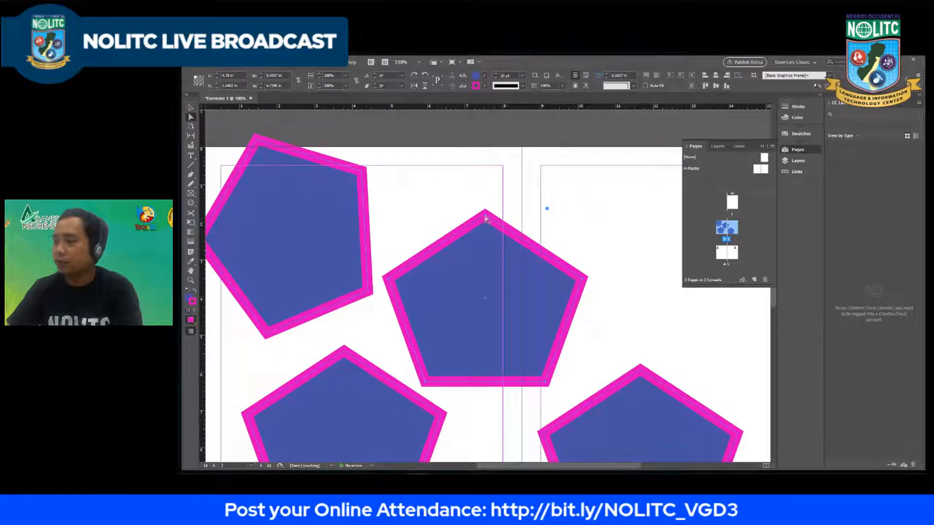
pyautogui.moveTo(485, 216); pyautogui.dragTo(487, 191)
pyautogui.hotkey('ctrl', 'z')
pyautogui.hotkey('ctrl', 'z')
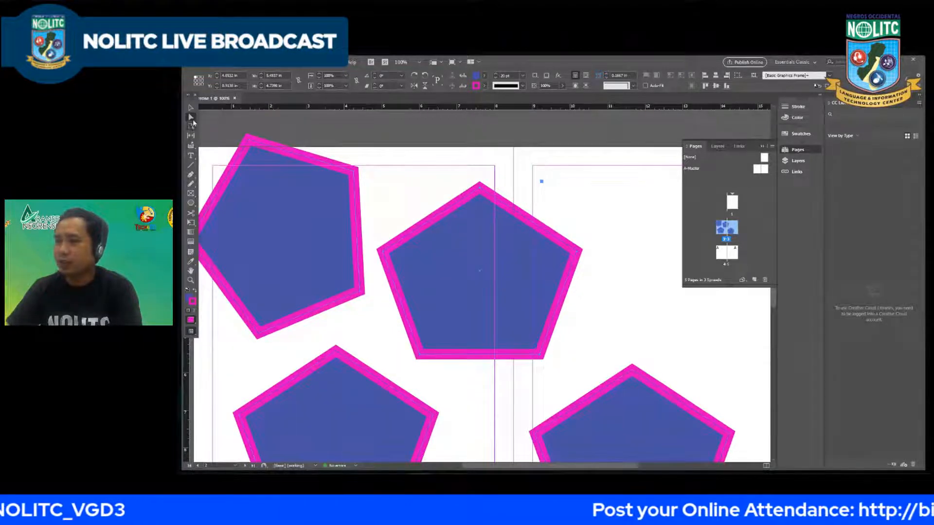
# Step: Draw a rectangle about 4.35 by 2.45 in at the upper-right corner of page 3's margins, and deselect it
pyautogui.click(191, 204)
pyautogui.rightClick(191, 205)
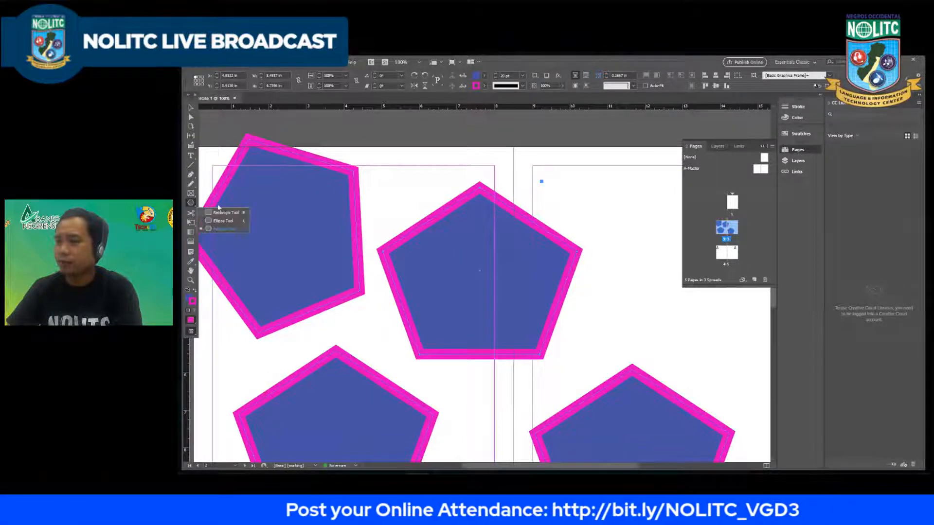
pyautogui.click(219, 213)
pyautogui.scroll(-2, 388, 217)
pyautogui.moveTo(519, 192)
pyautogui.mouseDown()
pyautogui.moveTo(535, 219)
pyautogui.moveTo(602, 237)
pyautogui.mouseUp()
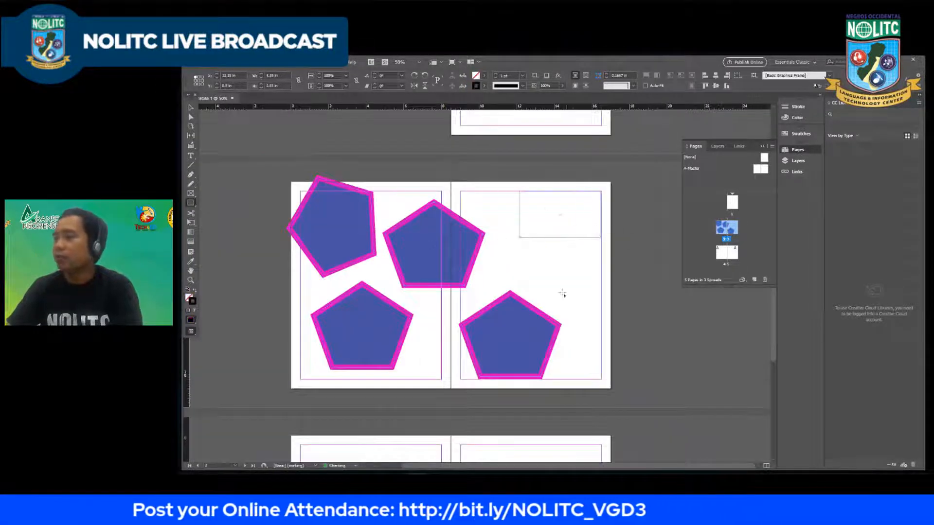
pyautogui.click(590, 277)
# Step: Move the rectangle on page 3 down about 0.5 in with the Direct Selection tool
pyautogui.hotkey('ctrl', '1')
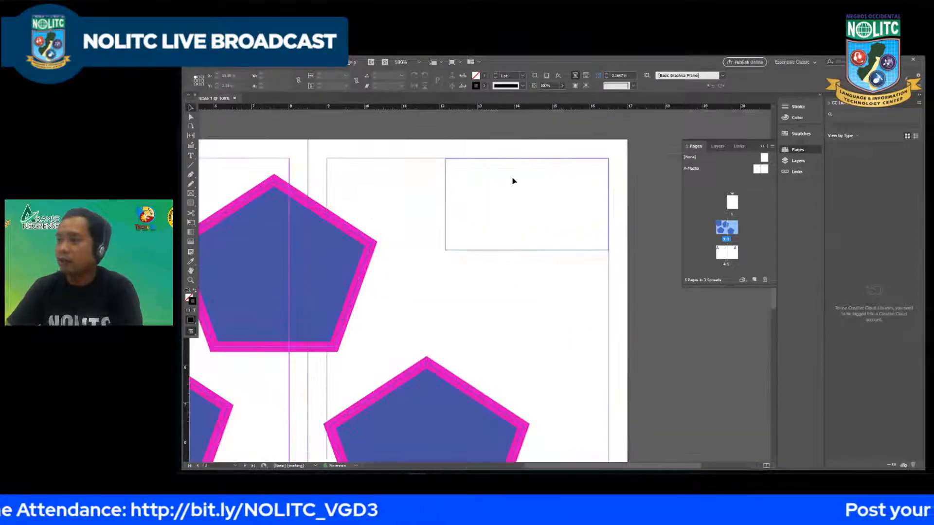
pyautogui.click(486, 160)
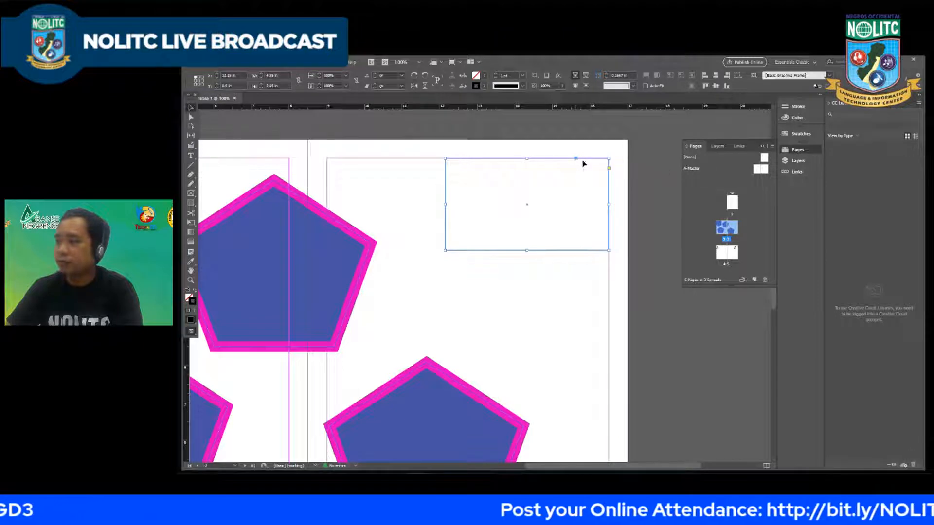
pyautogui.press('a')
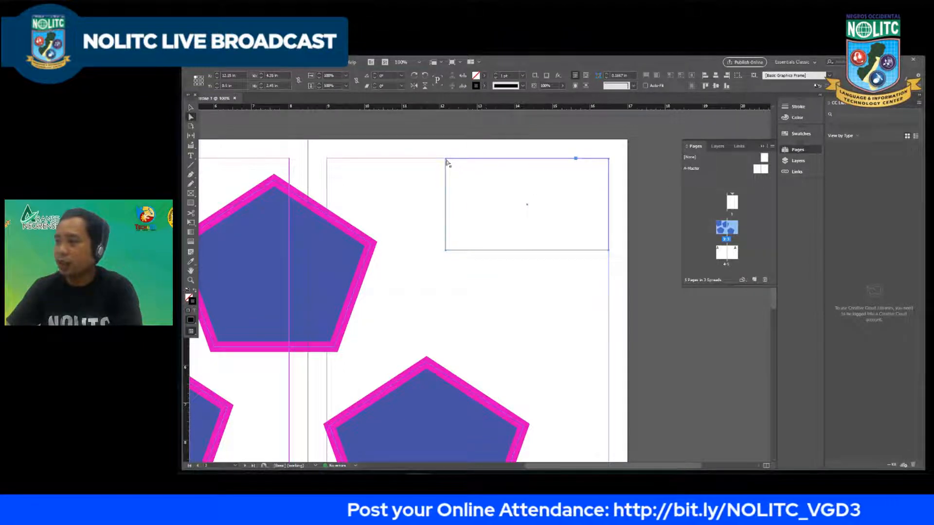
pyautogui.moveTo(445, 160); pyautogui.dragTo(445, 180)
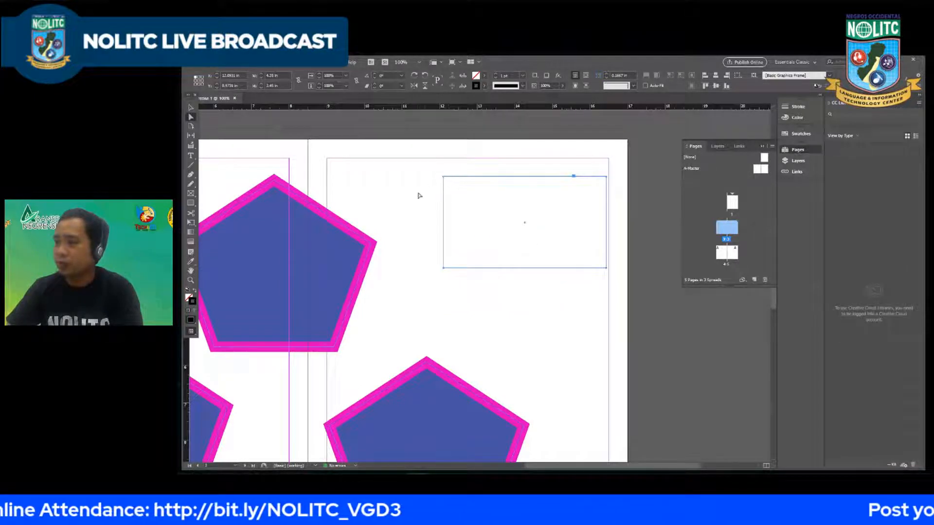
pyautogui.rightClick(445, 270)
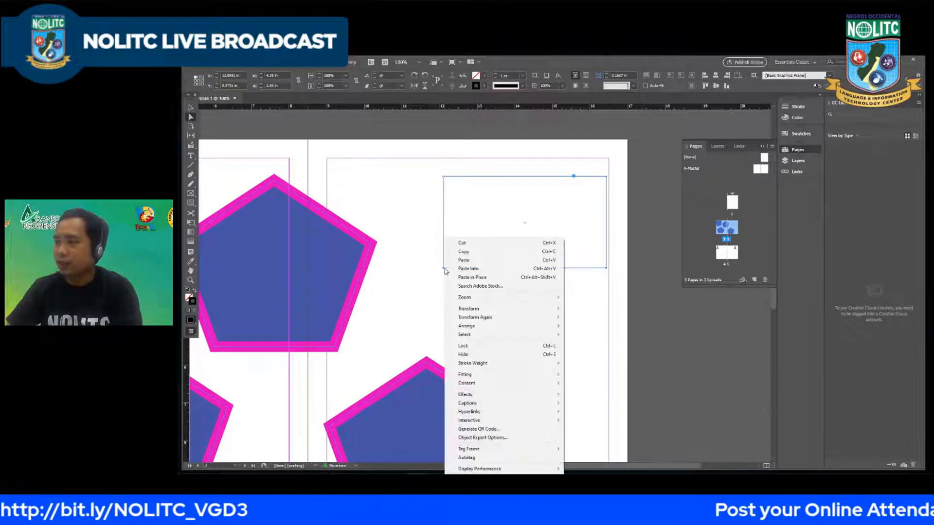
pyautogui.click(415, 250)
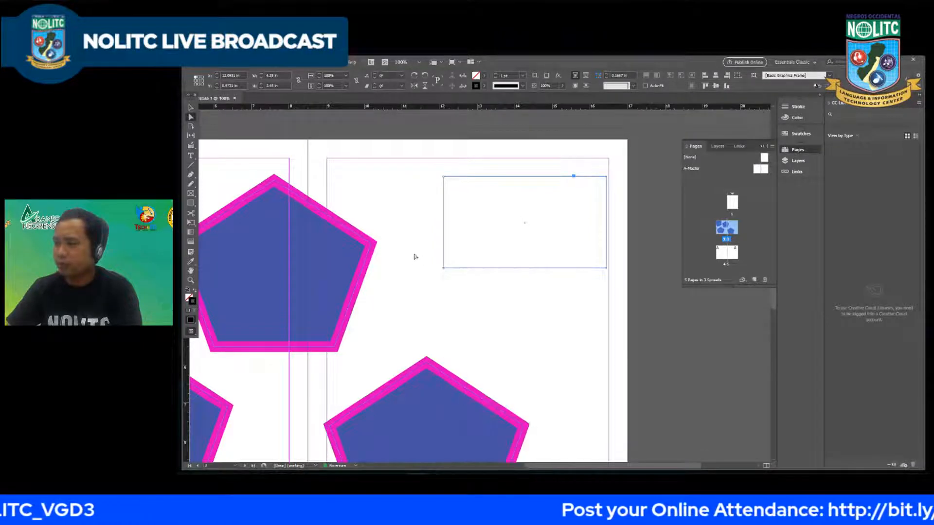
# Step: Try pulling the rectangle's lower-left corner point outward twice, undoing each change
pyautogui.click(446, 269)
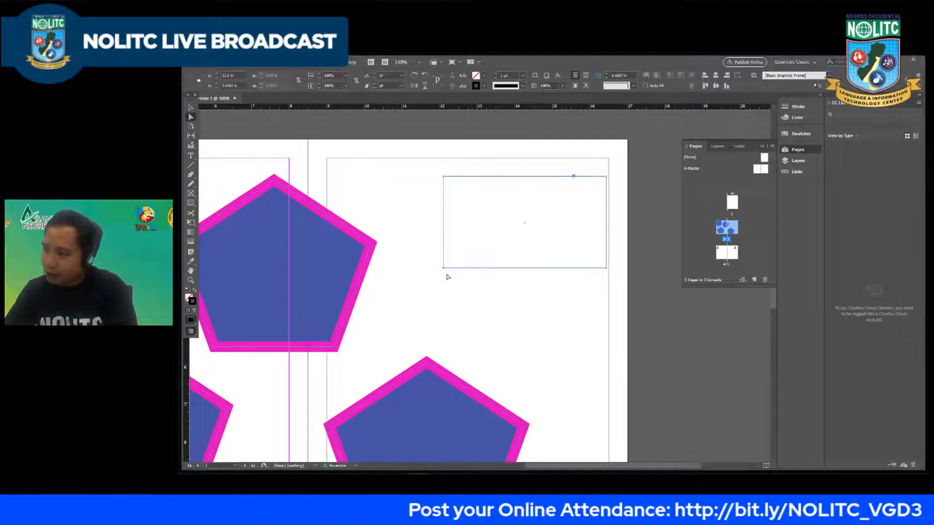
pyautogui.moveTo(443, 268); pyautogui.dragTo(415, 288)
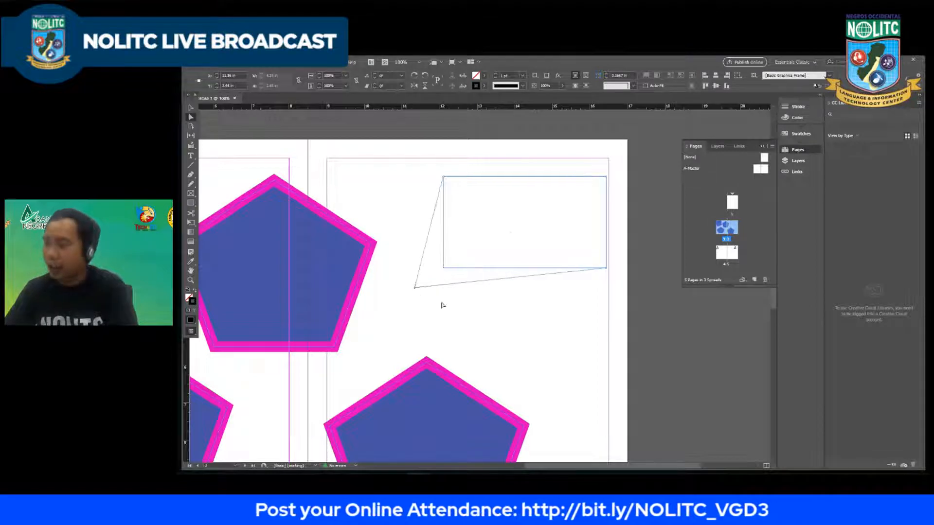
pyautogui.hotkey('ctrl', 'z')
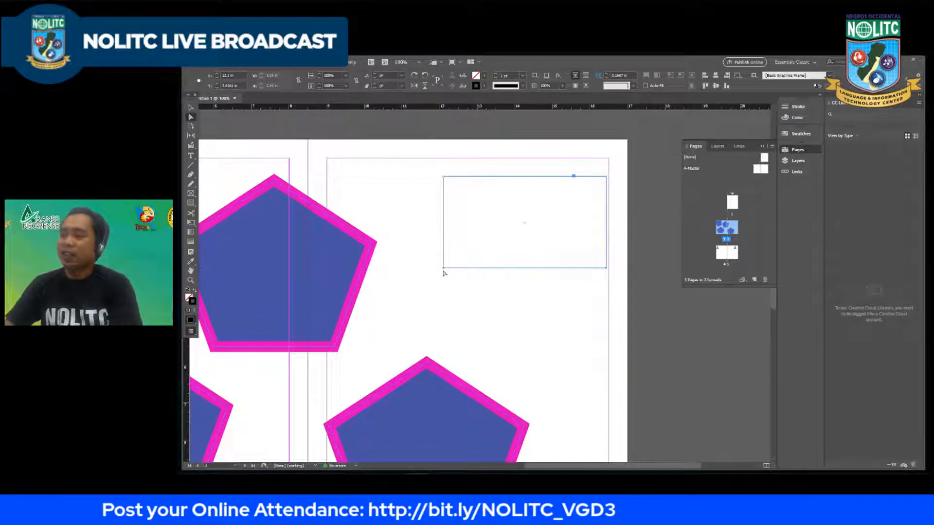
pyautogui.moveTo(443, 269); pyautogui.dragTo(410, 305)
pyautogui.hotkey('ctrl', 'z')
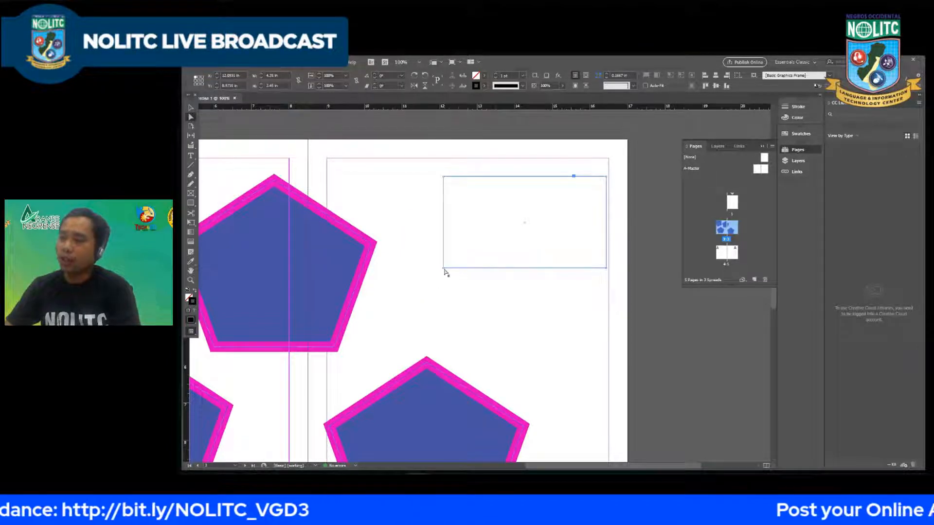
# Step: Distort the rectangle into an irregular quadrilateral by shifting its bottom, left and right edges and pulling its lower-right corner down
pyautogui.click(443, 269)
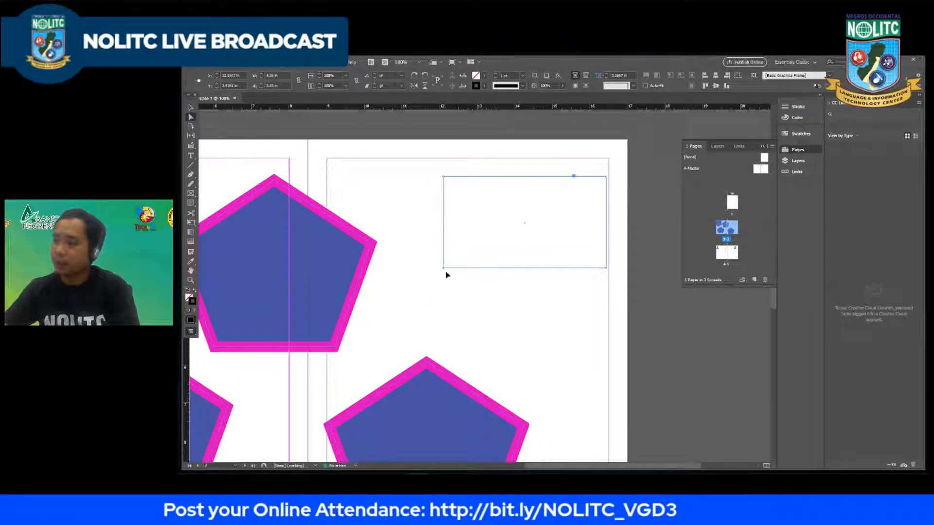
pyautogui.moveTo(446, 271); pyautogui.dragTo(381, 319)
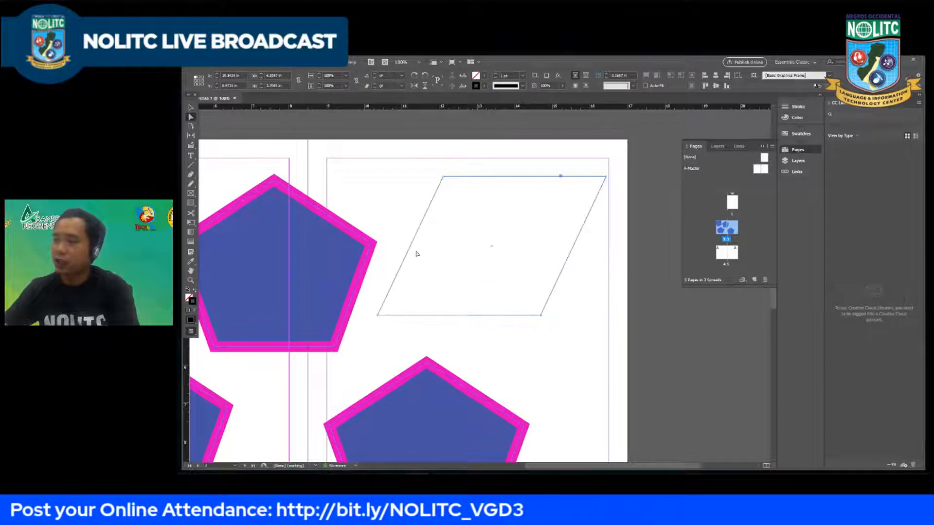
pyautogui.moveTo(413, 244); pyautogui.dragTo(360, 248)
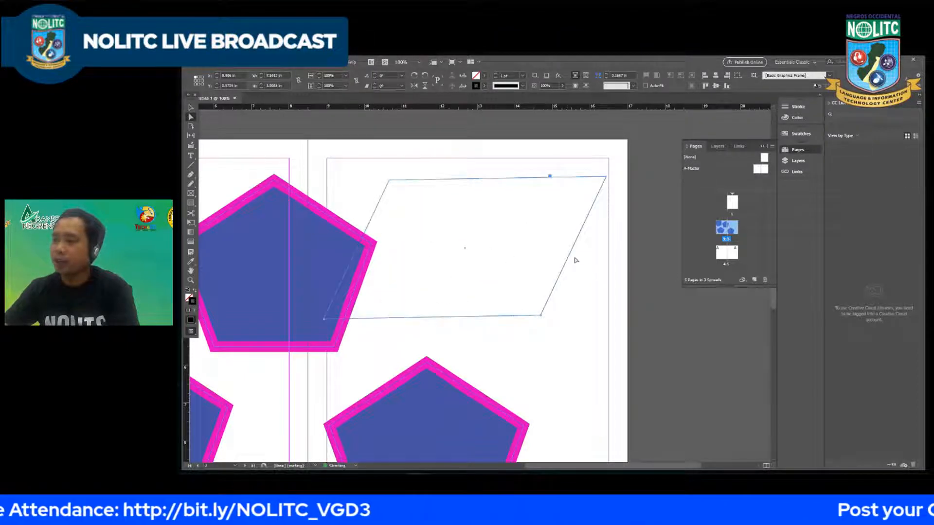
pyautogui.moveTo(569, 259); pyautogui.dragTo(611, 266)
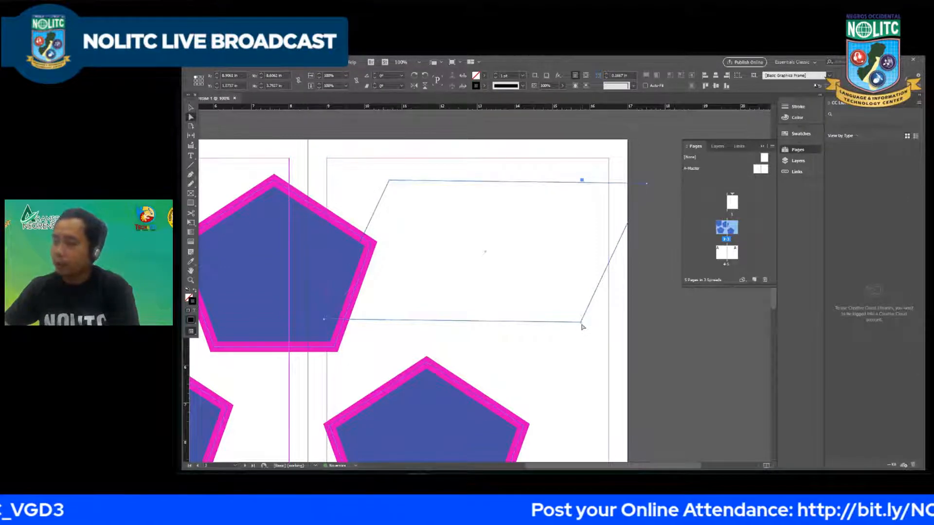
pyautogui.moveTo(579, 324); pyautogui.dragTo(587, 402)
pyautogui.hotkey('ctrl', '-')
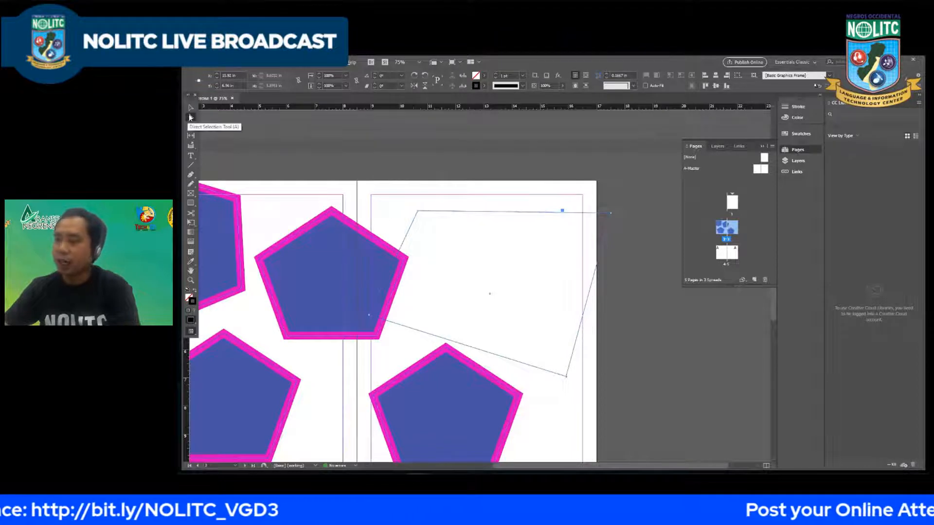
pyautogui.click(190, 117)
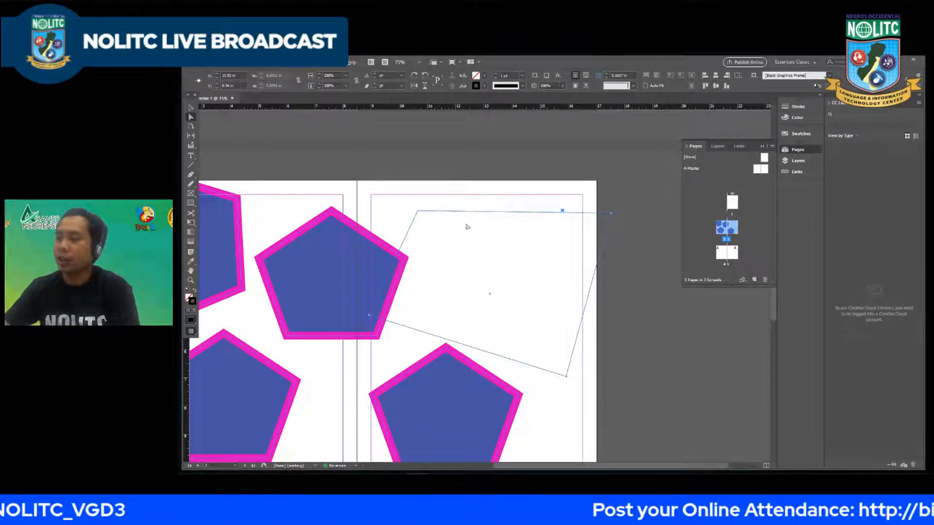
pyautogui.hotkey('ctrl', '-')
pyautogui.scroll(1, 497, 252)
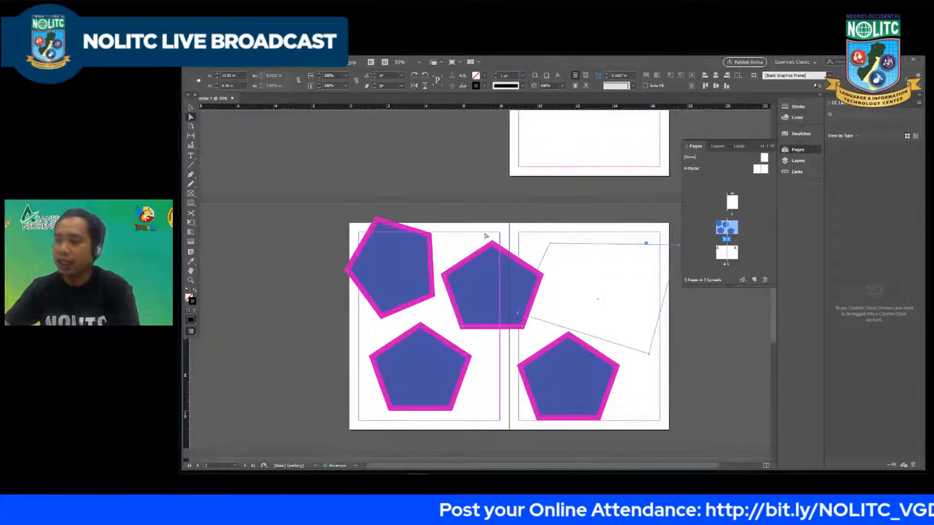
# Step: Select the four pentagons and the irregular quadrilateral on the page 2–3 spread and delete them
pyautogui.scroll(-1, 419, 227)
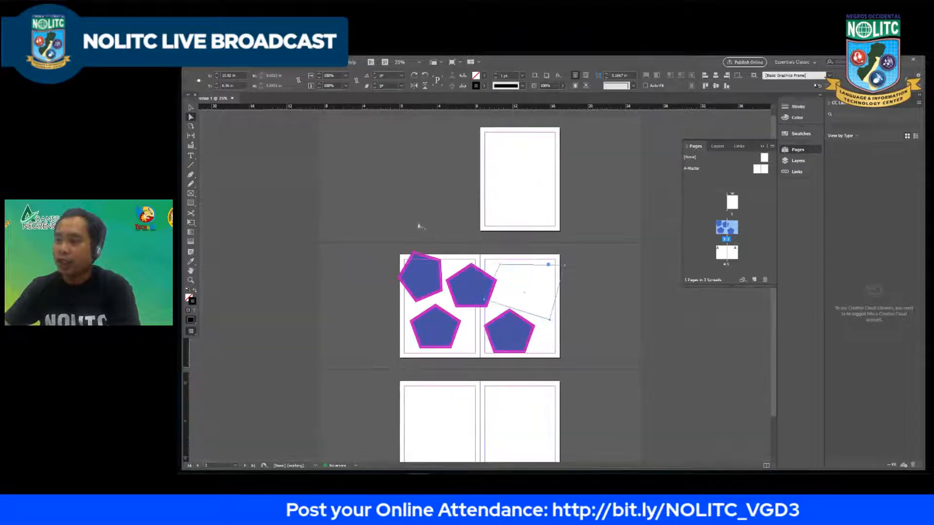
pyautogui.scroll(1, 511, 292)
pyautogui.click(191, 107)
pyautogui.click(320, 203)
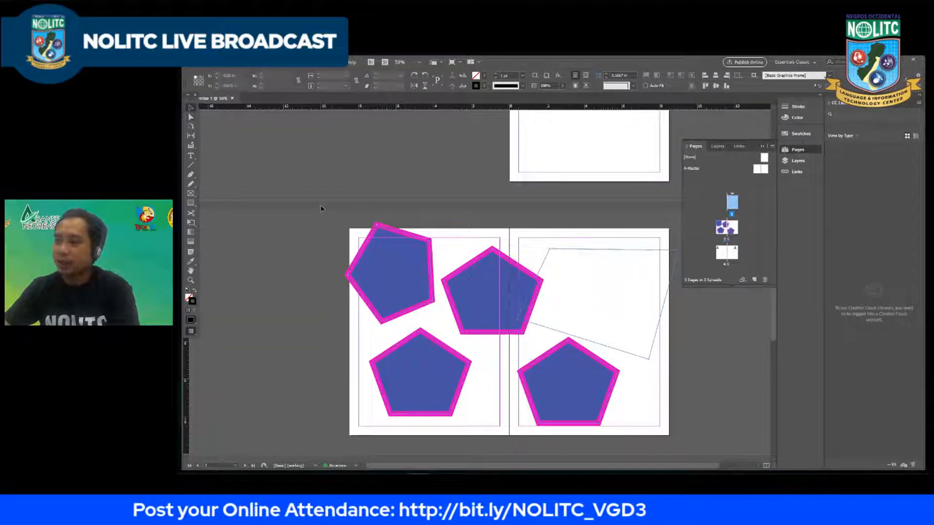
pyautogui.hotkey('ctrl', '-')
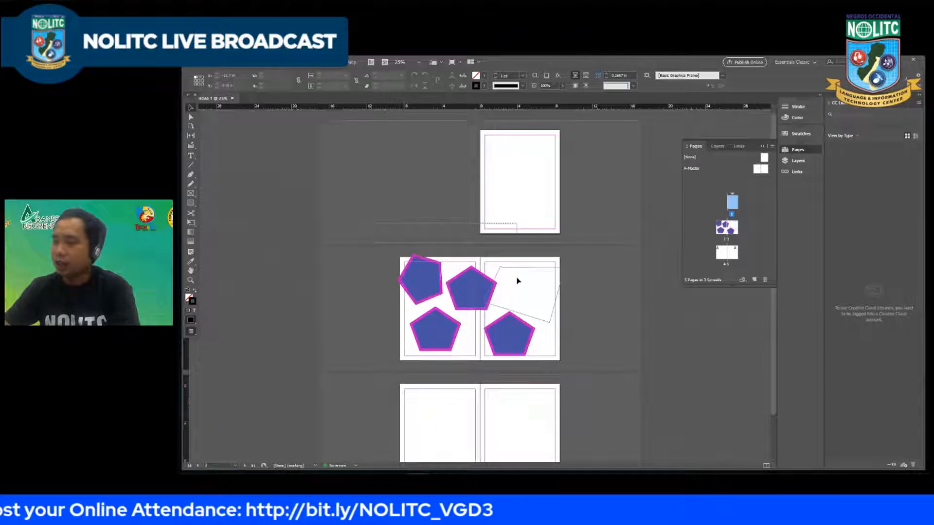
pyautogui.moveTo(384, 260); pyautogui.dragTo(594, 369)
pyautogui.hotkey('ctrl', '=')
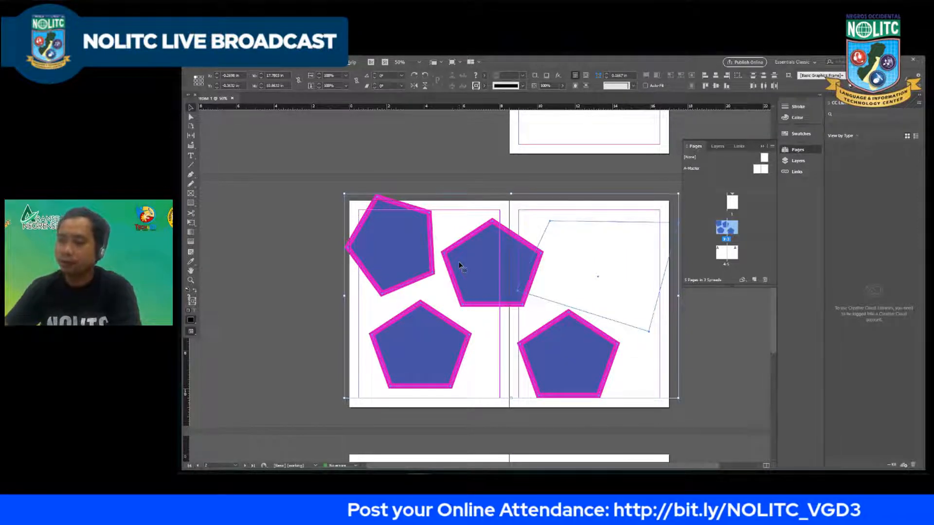
pyautogui.press('Delete')
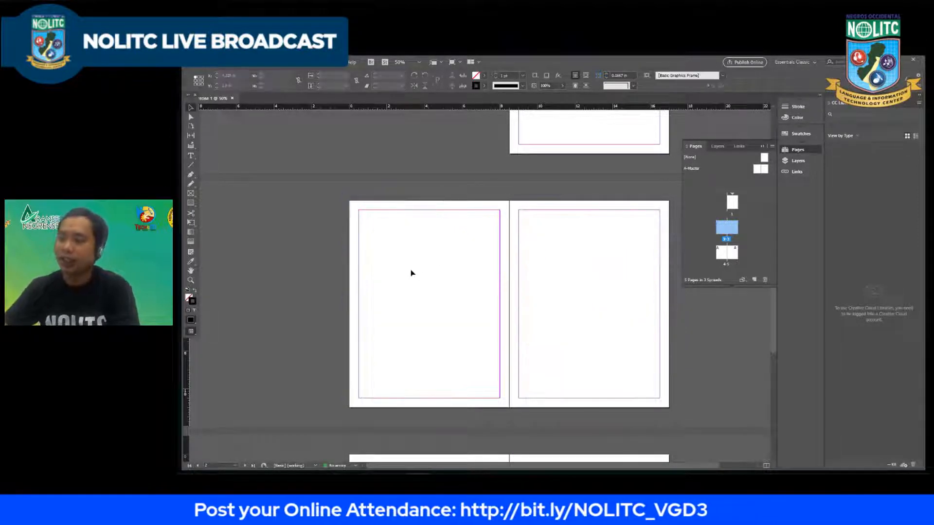
pyautogui.hotkey('ctrl', '-')
pyautogui.scroll(1, 464, 221)
pyautogui.scroll(-1, 440, 191)
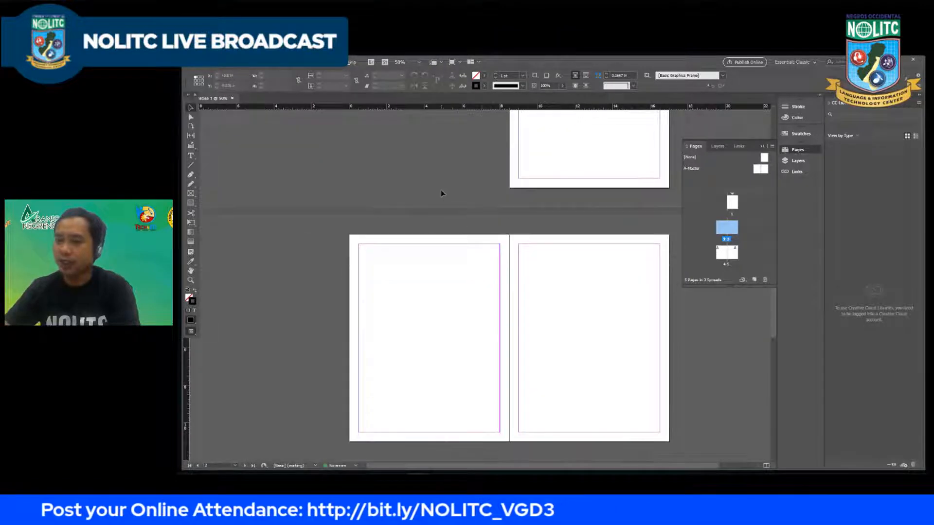
pyautogui.hotkey('alt', 'h')
pyautogui.click(436, 306)
pyautogui.press('h')
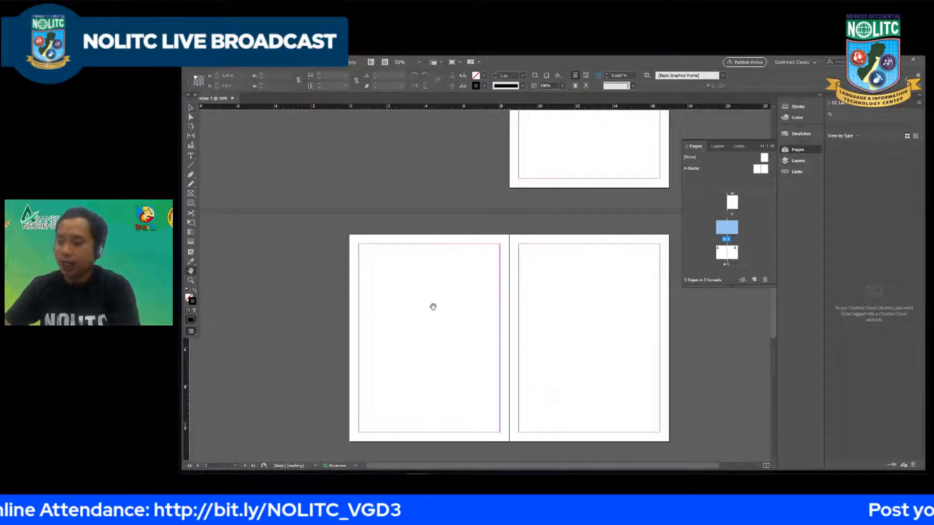
pyautogui.moveTo(461, 307); pyautogui.dragTo(411, 291)
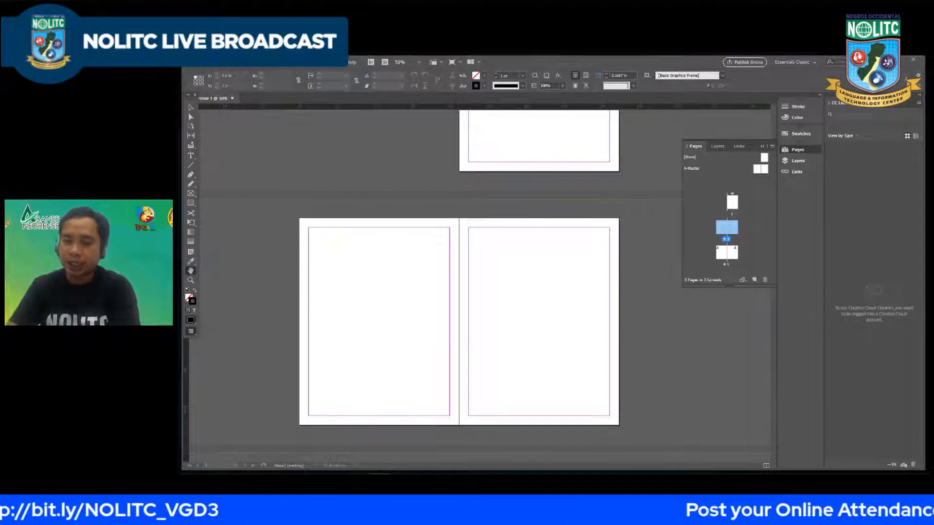
# Step: Switch to the Notepad topic list, highlight the line "5. Placing Images", and minimize Notepad
pyautogui.moveTo(417, 219); pyautogui.dragTo(403, 205)
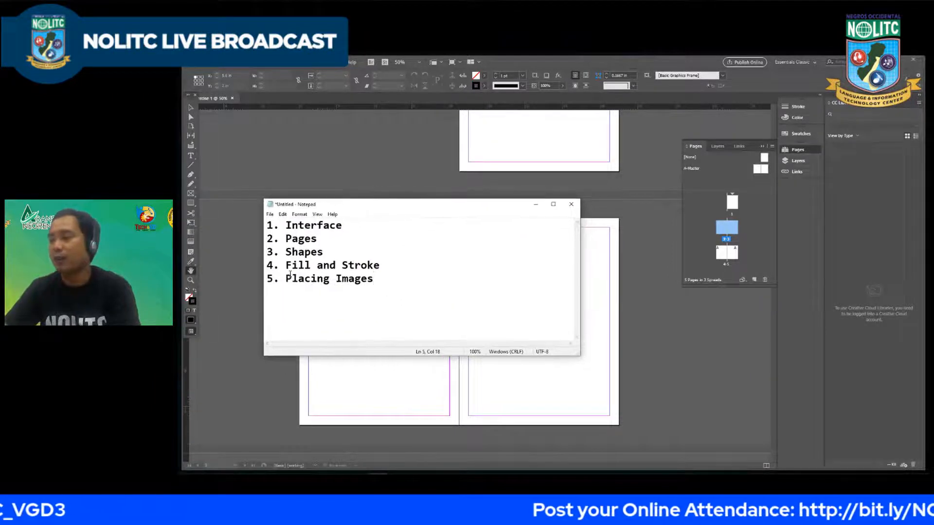
pyautogui.hotkey('shift', 'Home')
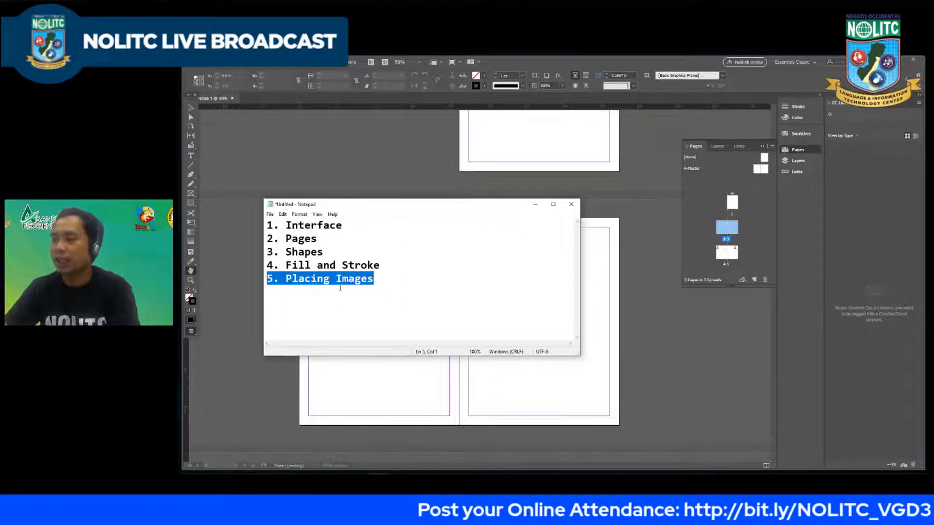
pyautogui.click(535, 204)
# Step: Draw an empty rectangular image frame about 5.9 by 4.4 in on the upper half of page 1, and deselect it
pyautogui.moveTo(523, 174); pyautogui.dragTo(430, 350)
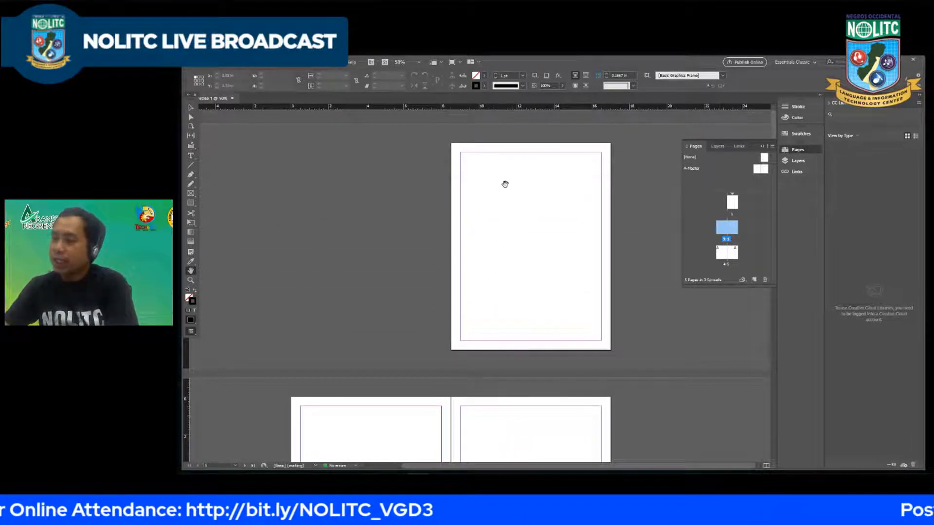
pyautogui.click(191, 194)
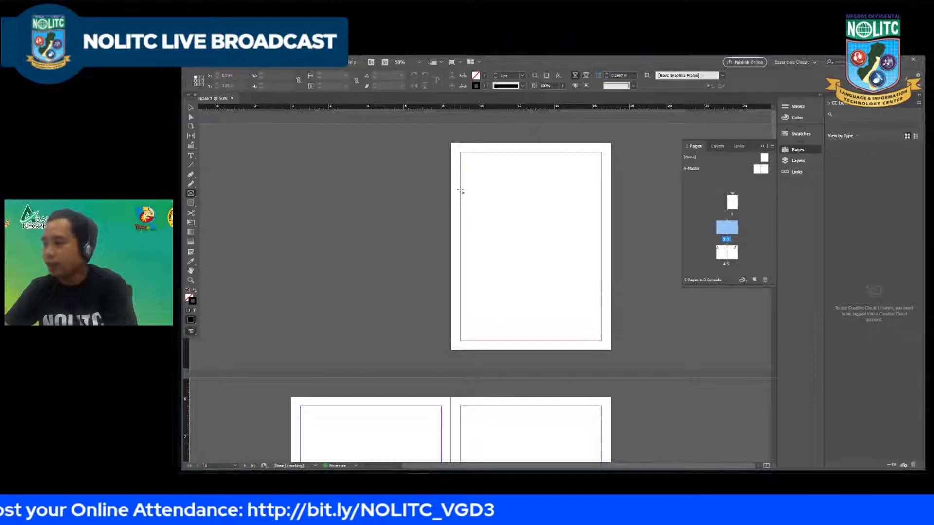
pyautogui.moveTo(470, 186); pyautogui.dragTo(582, 269)
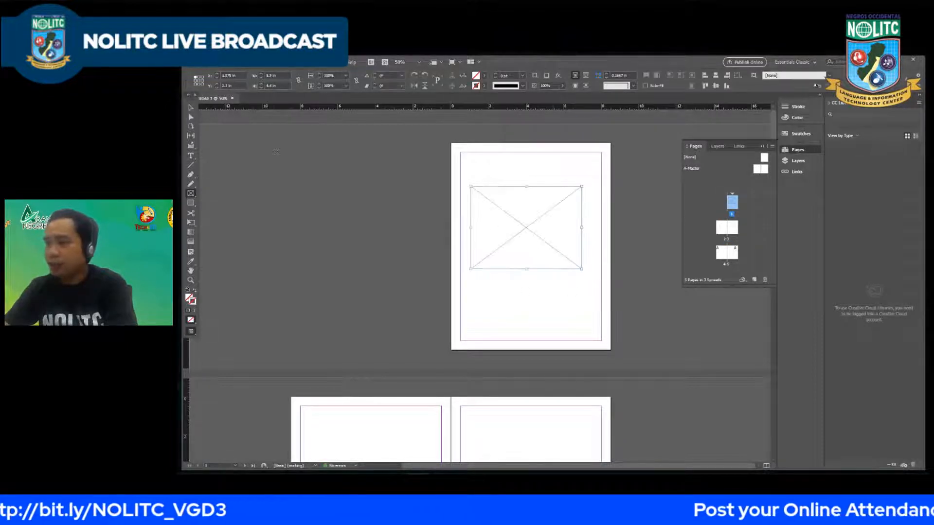
pyautogui.click(190, 108)
pyautogui.click(554, 285)
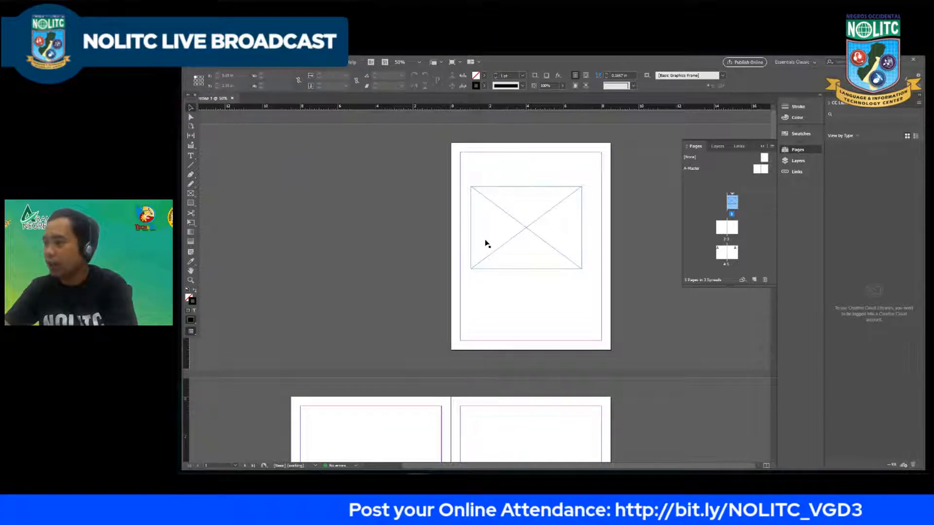
pyautogui.keyDown('alt'); pyautogui.scroll(1, 588, 216); pyautogui.keyUp('alt')
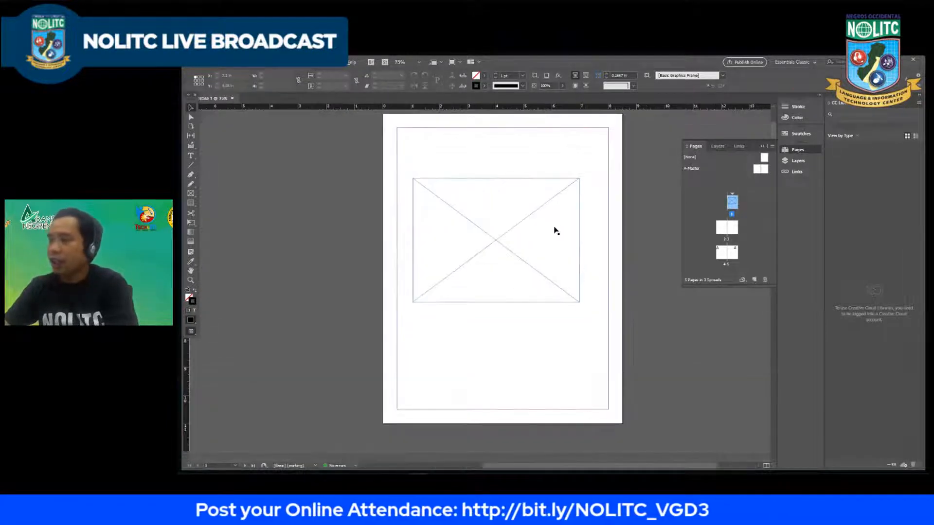
pyautogui.click(507, 219)
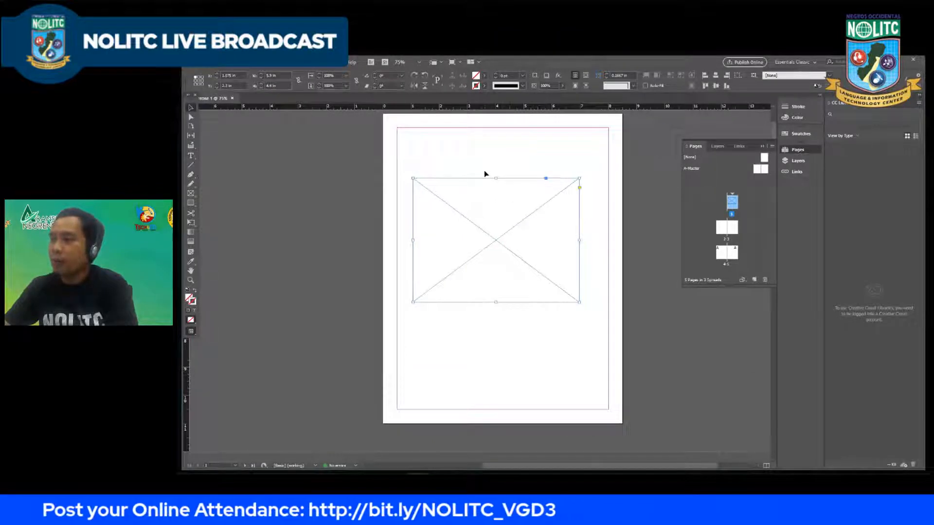
pyautogui.click(481, 167)
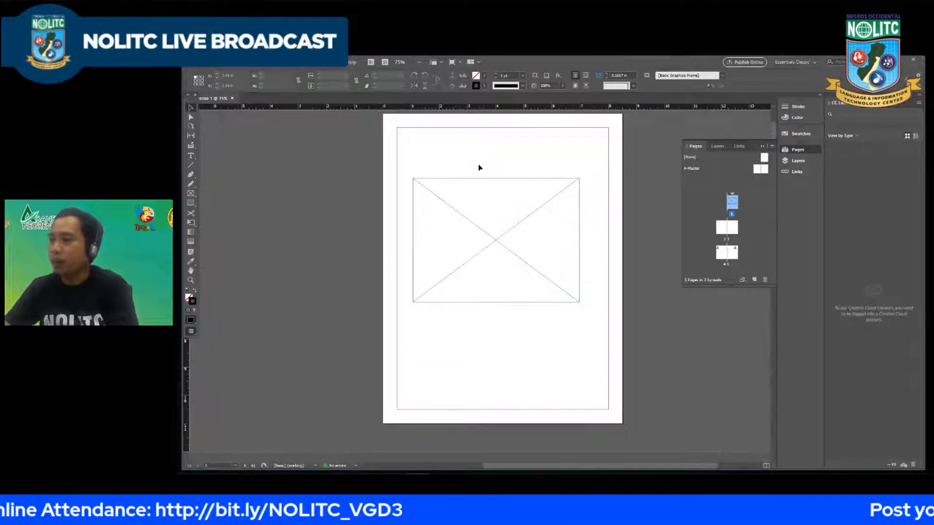
# Step: Place the image IMG_4191 from the InDesign Webinar Materials folder into the empty frame on page 1
pyautogui.click(203, 63)
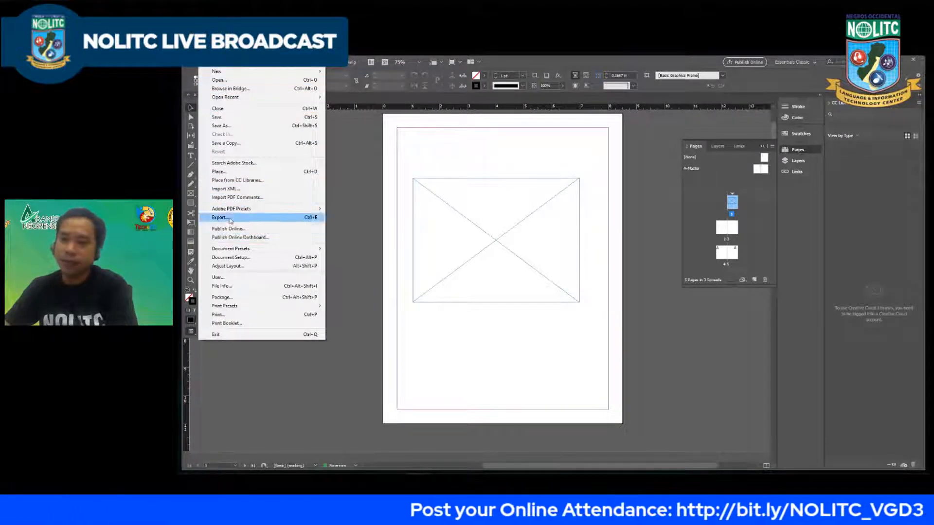
pyautogui.click(215, 172)
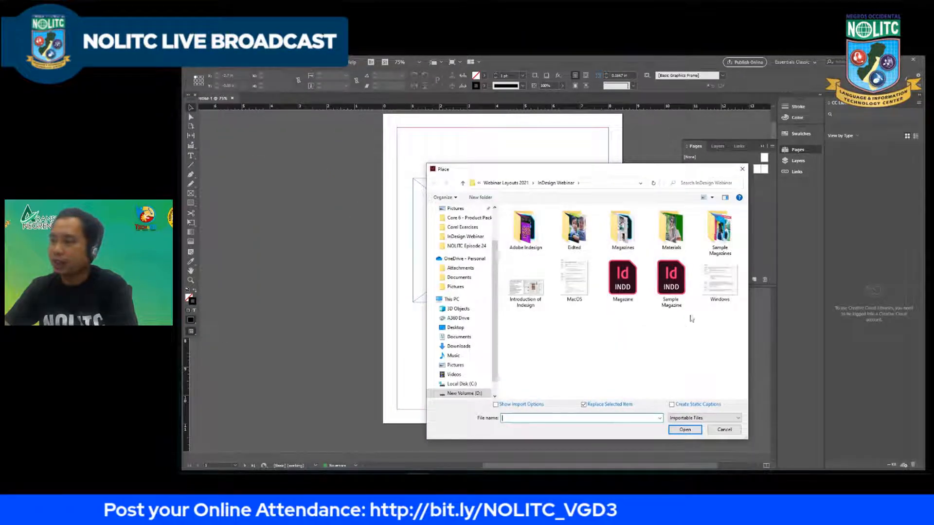
pyautogui.doubleClick(719, 229)
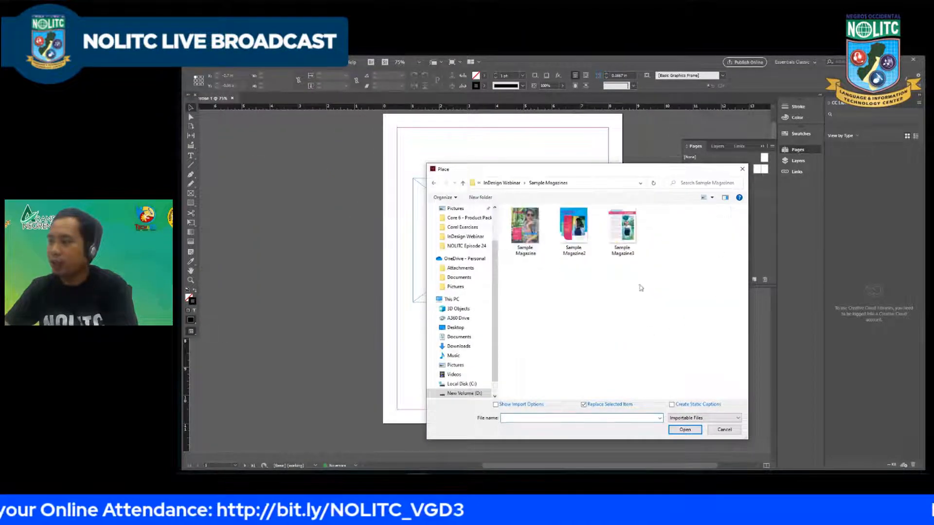
pyautogui.click(433, 184)
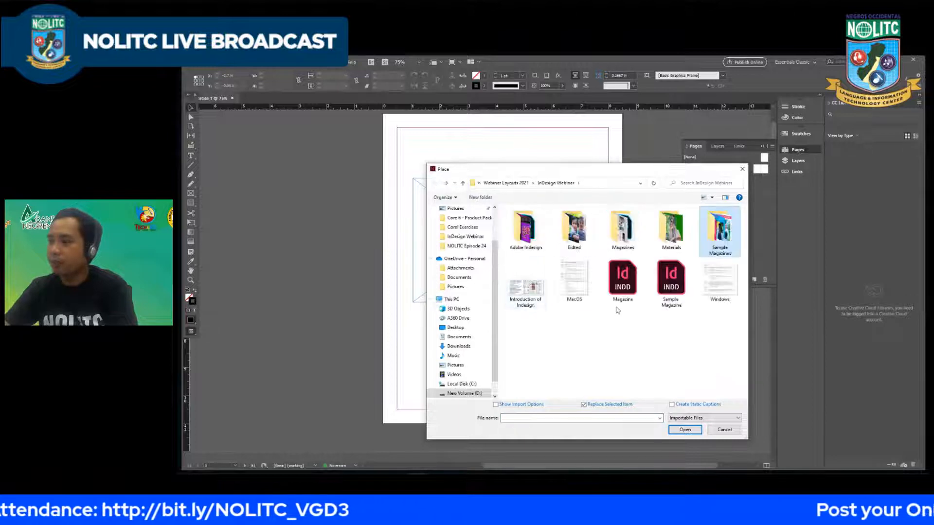
pyautogui.doubleClick(672, 229)
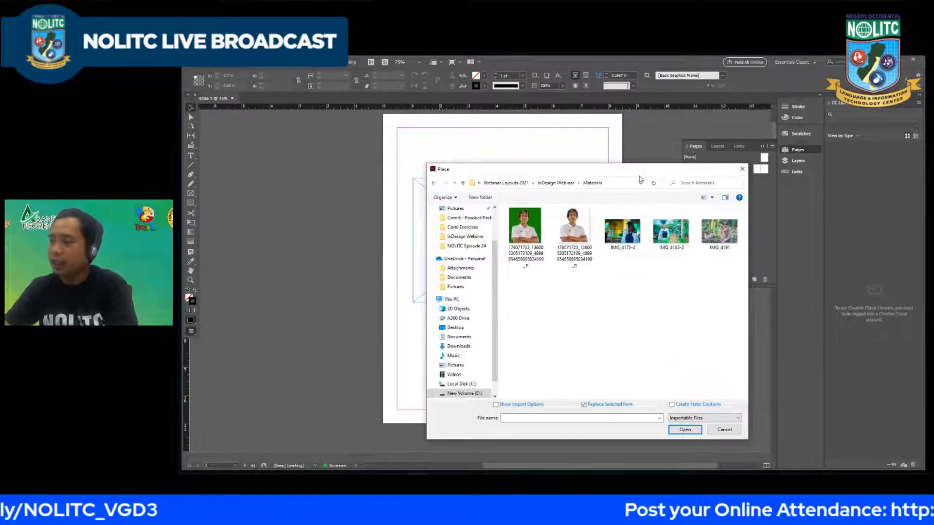
pyautogui.moveTo(534, 169); pyautogui.dragTo(295, 188)
pyautogui.click(479, 260)
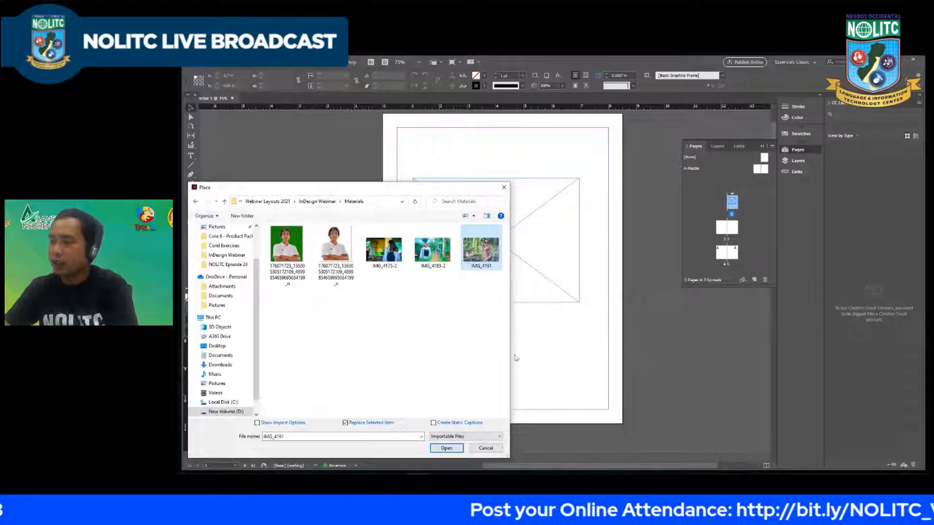
pyautogui.click(450, 448)
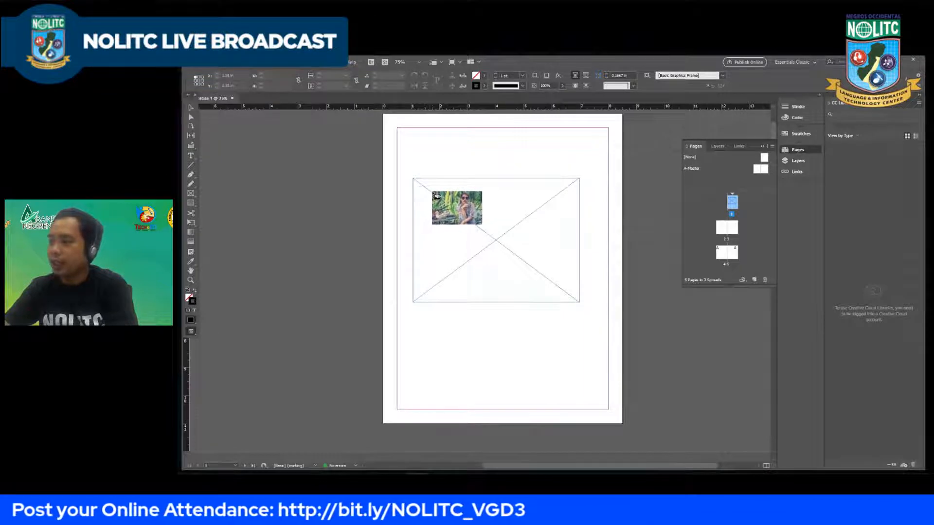
pyautogui.click(554, 261)
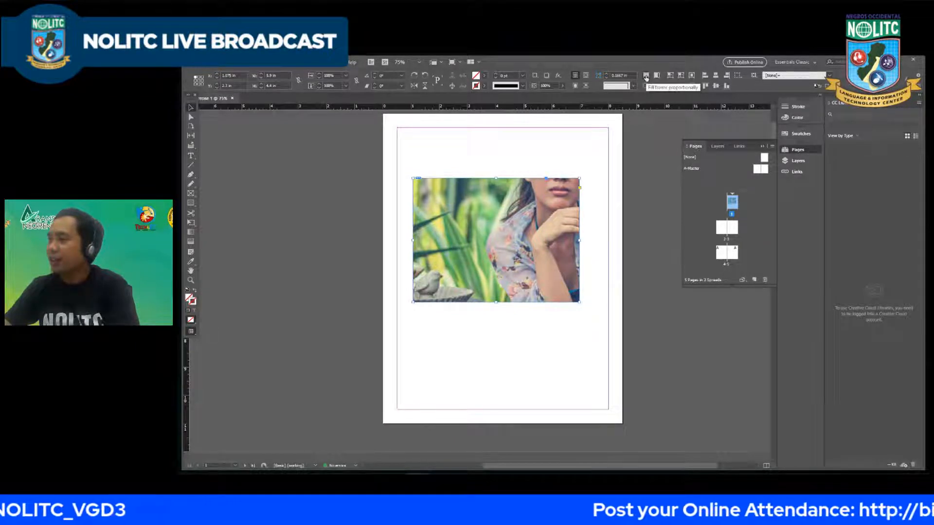
# Step: Try Fill Frame Proportionally and Fit Content Proportionally on the placed image, and return to filling the frame proportionally
pyautogui.click(645, 76)
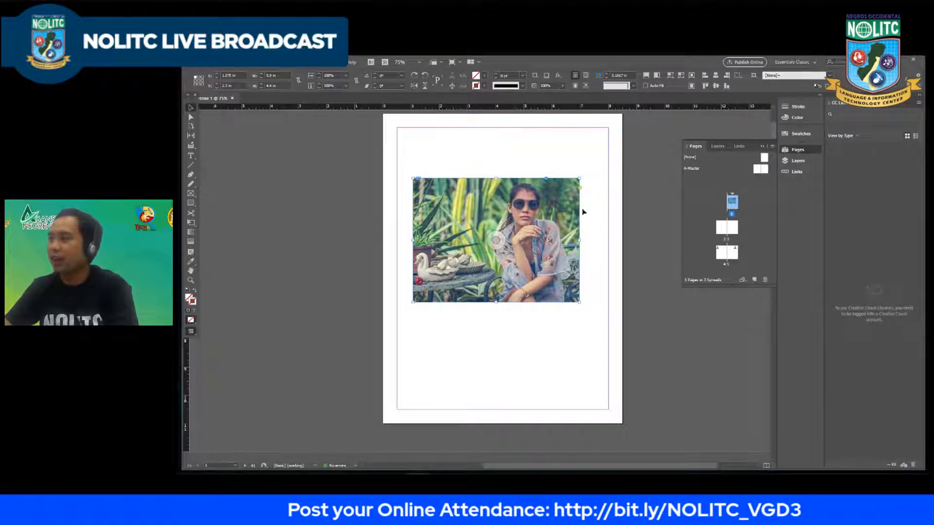
pyautogui.click(655, 75)
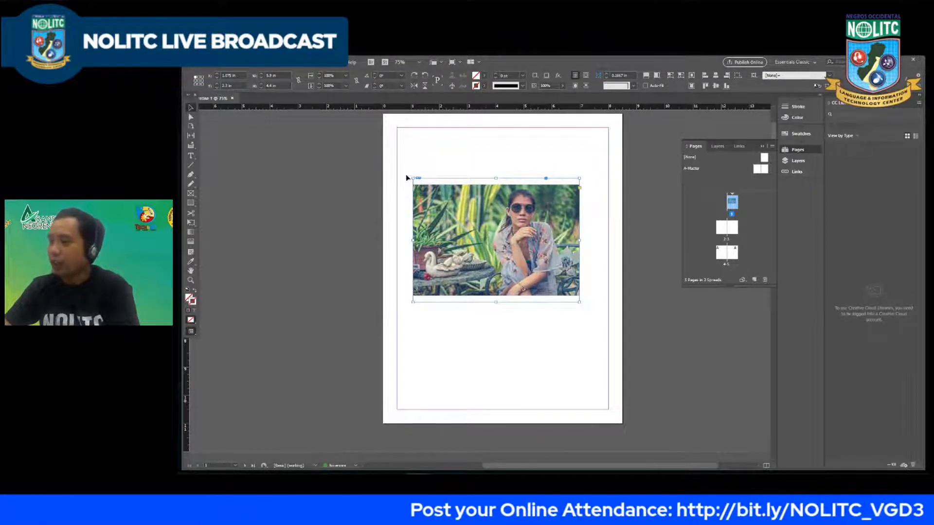
pyautogui.scroll(2, 460, 186)
pyautogui.scroll(-1, 365, 170)
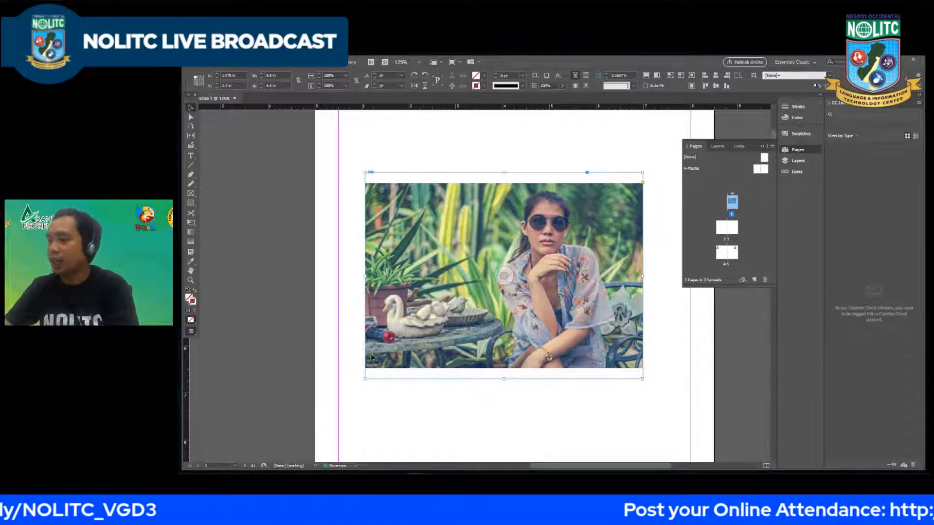
pyautogui.click(645, 77)
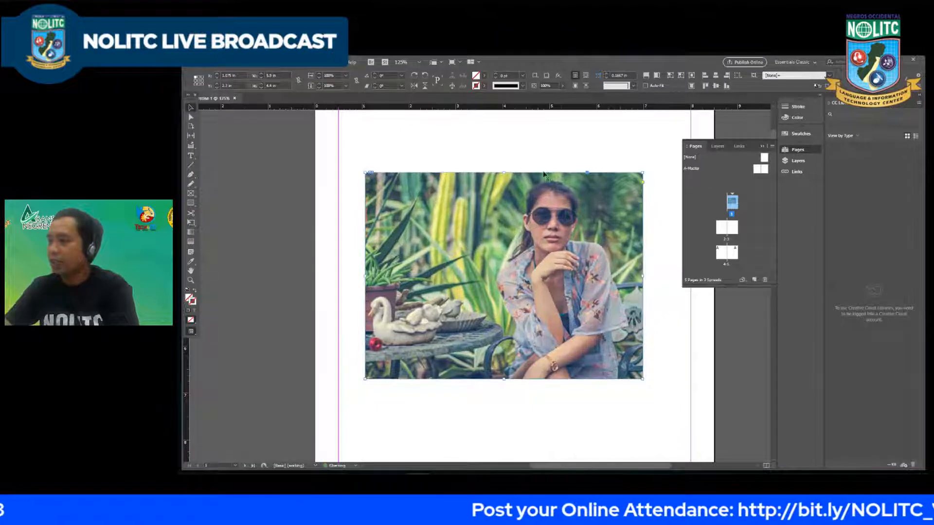
# Step: Select the image inside its frame, try fitting the content to the frame, and fit the content proportionally
pyautogui.click(506, 277)
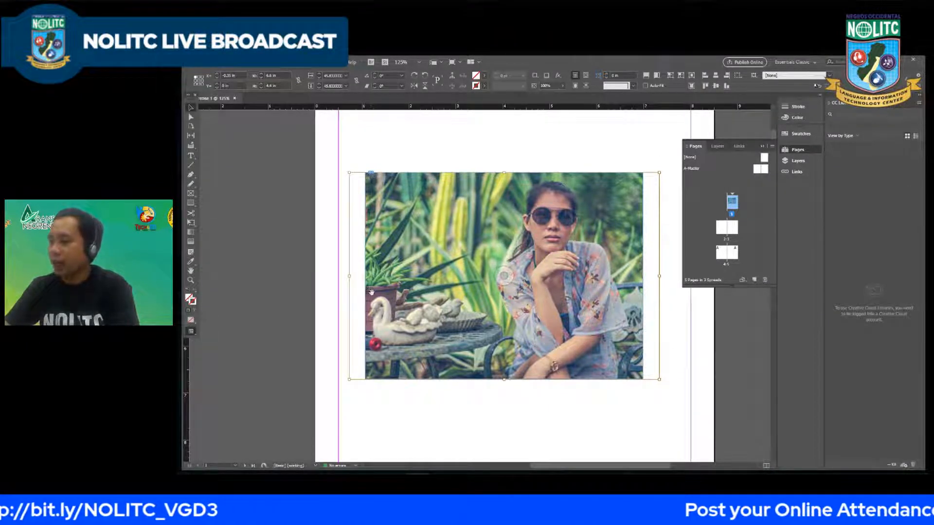
pyautogui.click(672, 77)
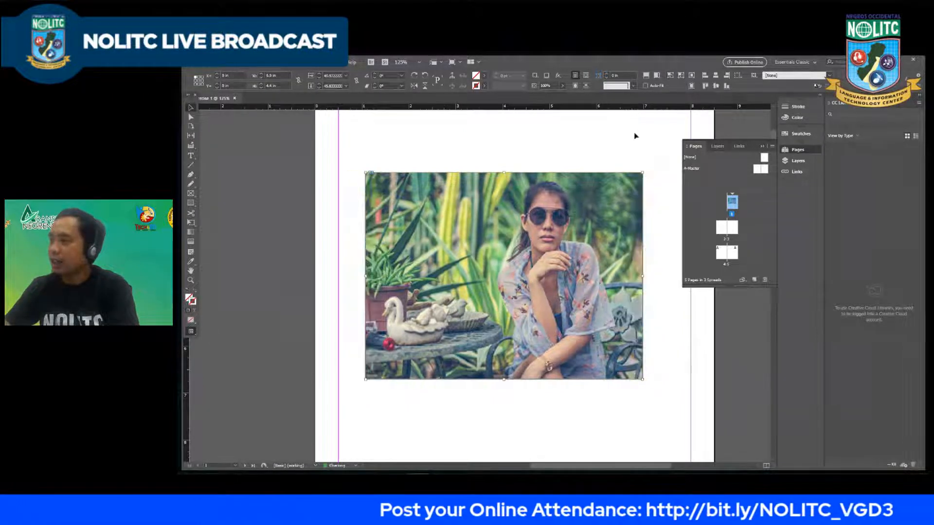
pyautogui.click(657, 77)
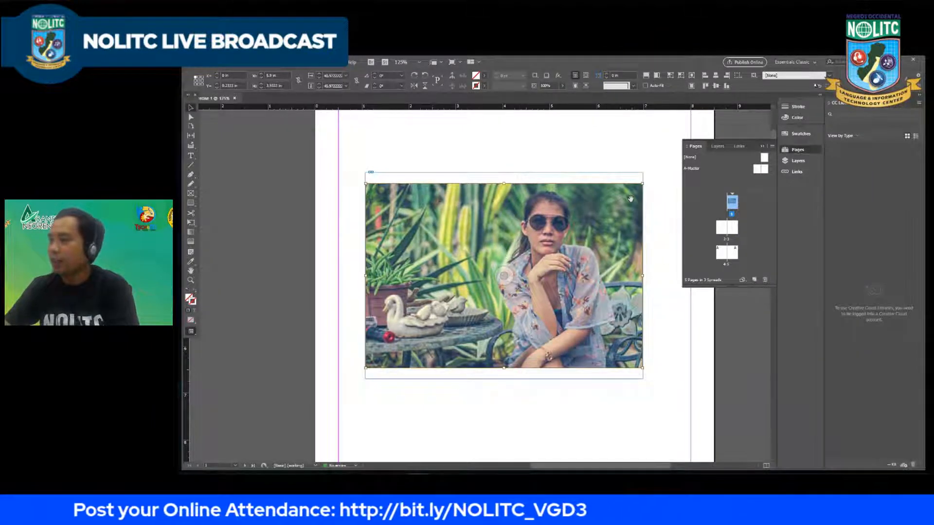
# Step: Stretch the image to the frame, undo that, and fit the frame to its content instead
pyautogui.click(669, 76)
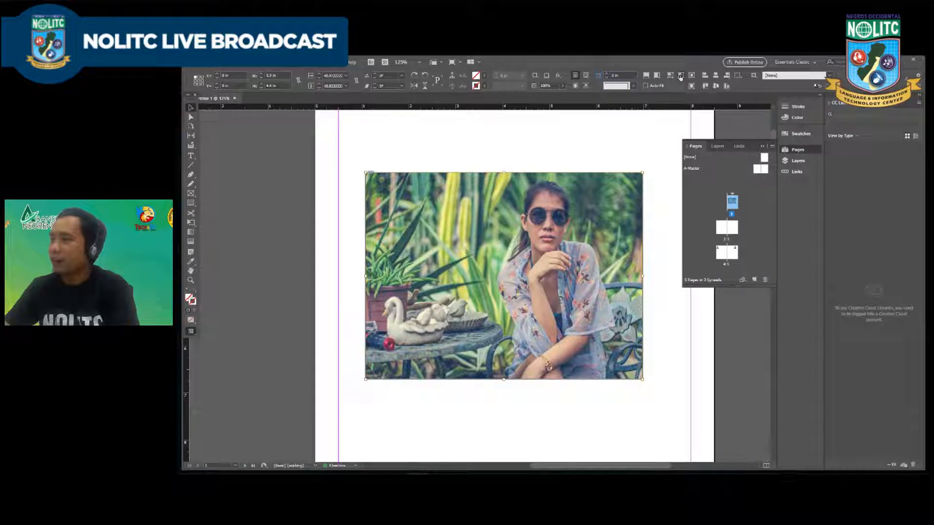
pyautogui.hotkey('ctrl', 'z')
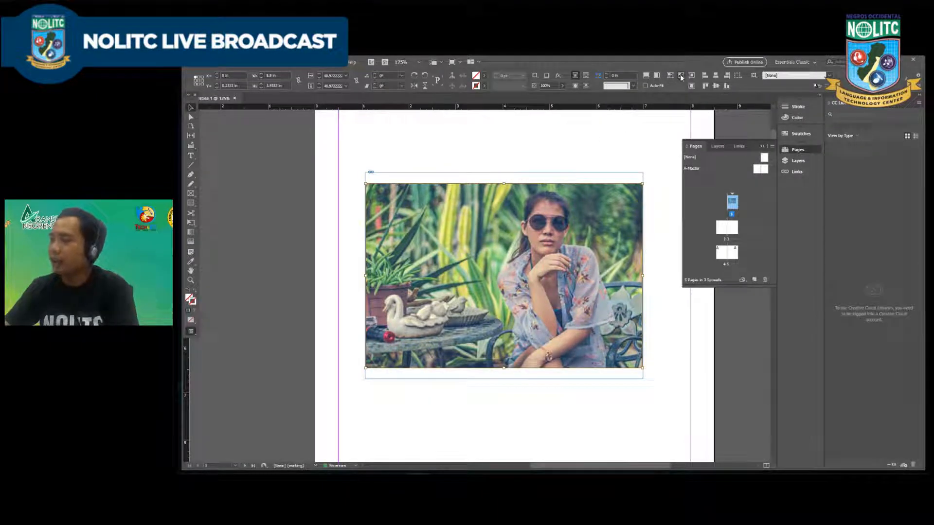
pyautogui.click(680, 76)
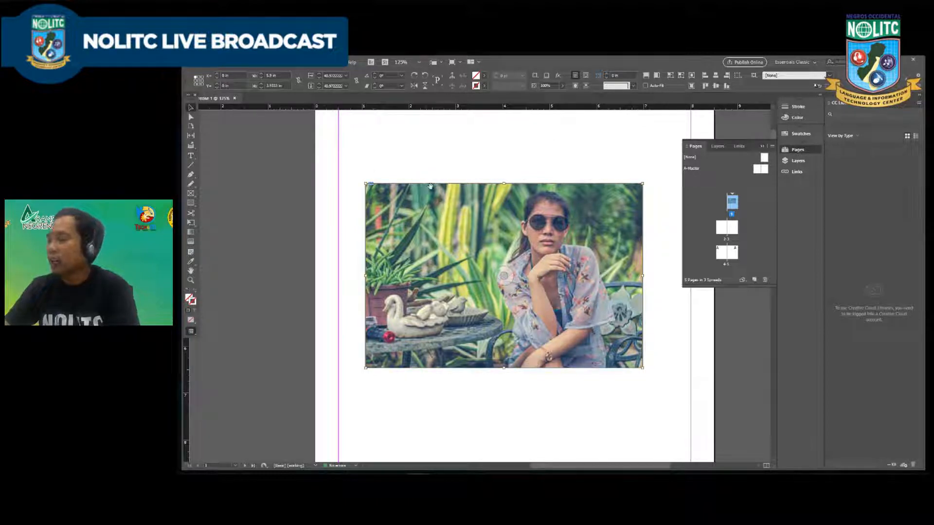
# Step: Undo fitting the frame to its content, fill the frame proportionally, and shift the image slightly inside it
pyautogui.hotkey('ctrl', 'z')
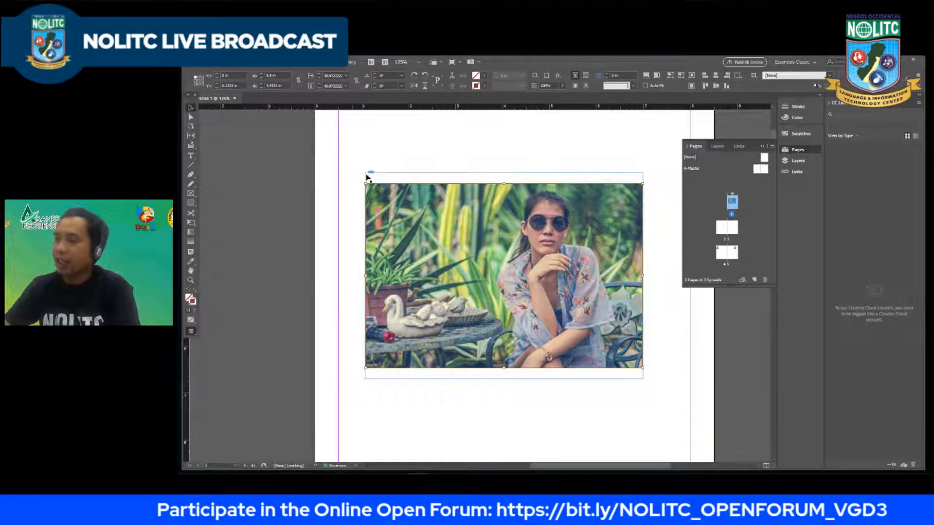
pyautogui.scroll(-2, 366, 178)
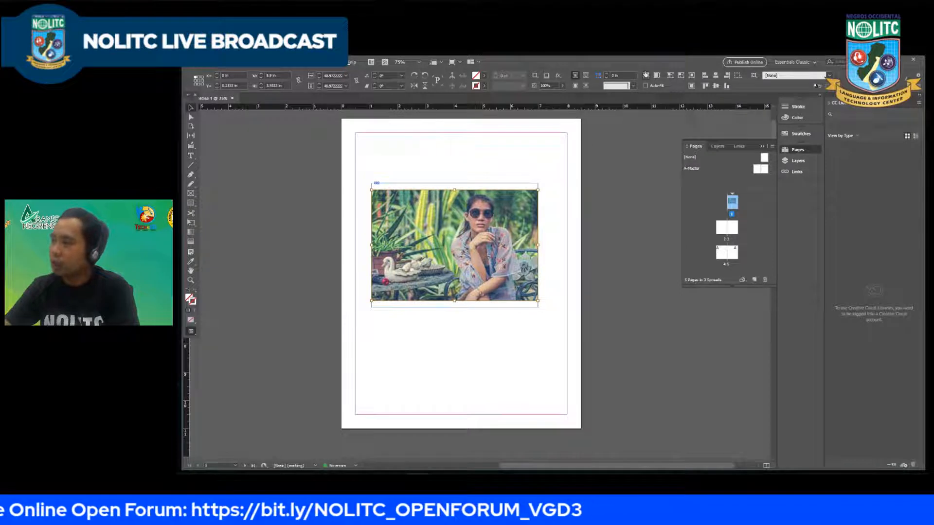
pyautogui.click(646, 75)
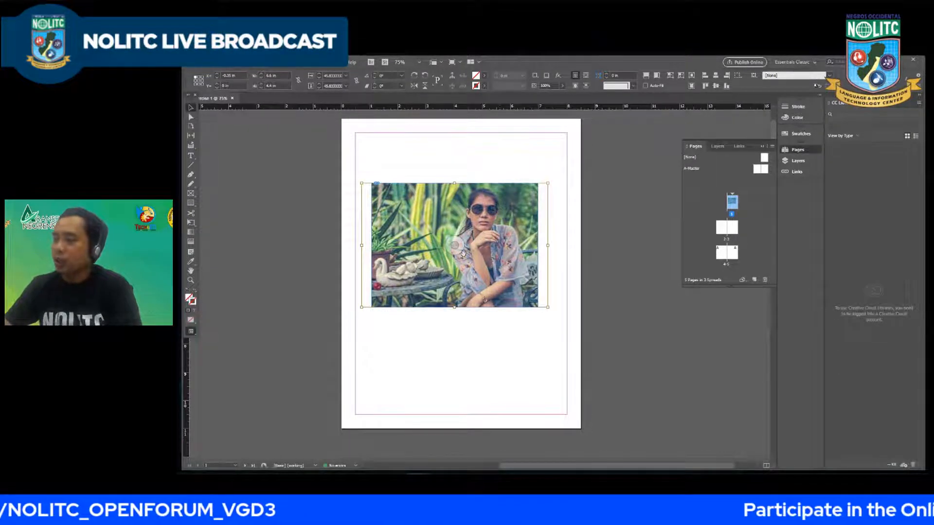
pyautogui.moveTo(459, 247)
pyautogui.mouseDown()
pyautogui.moveTo(474, 250)
pyautogui.moveTo(453, 263)
pyautogui.moveTo(466, 252)
pyautogui.moveTo(448, 239)
pyautogui.moveTo(464, 264)
pyautogui.mouseUp()
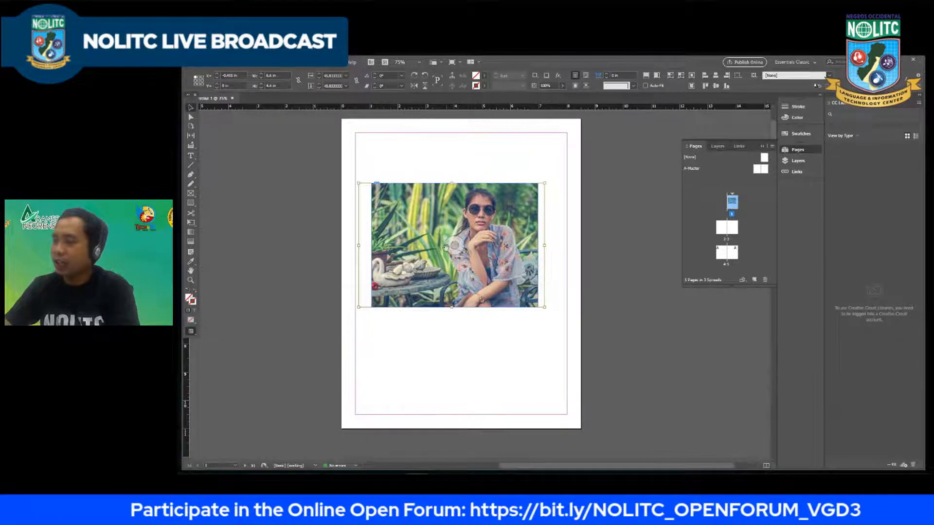
pyautogui.moveTo(457, 249); pyautogui.dragTo(461, 251)
# Step: Try scaling the image down inside its frame and stretching its width and height, and undo the stretching
pyautogui.moveTo(548, 187); pyautogui.dragTo(516, 225)
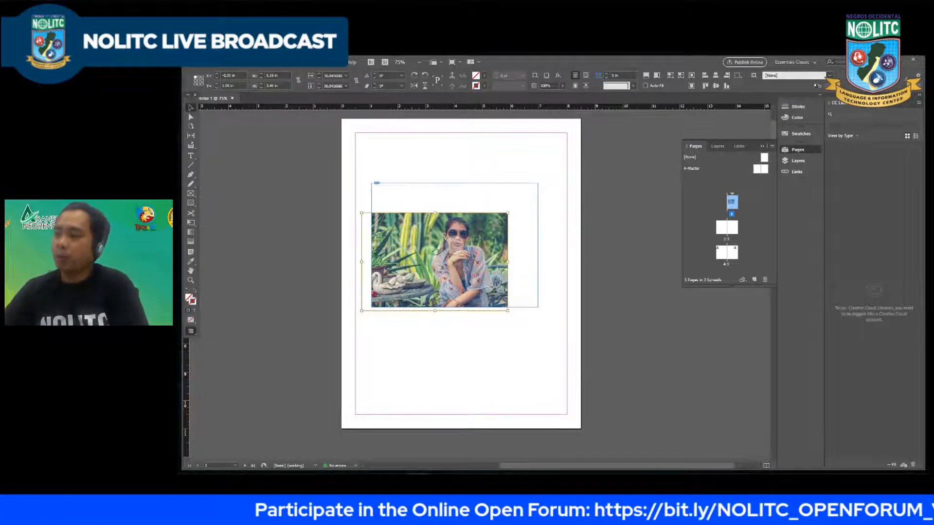
pyautogui.moveTo(507, 262); pyautogui.dragTo(536, 262)
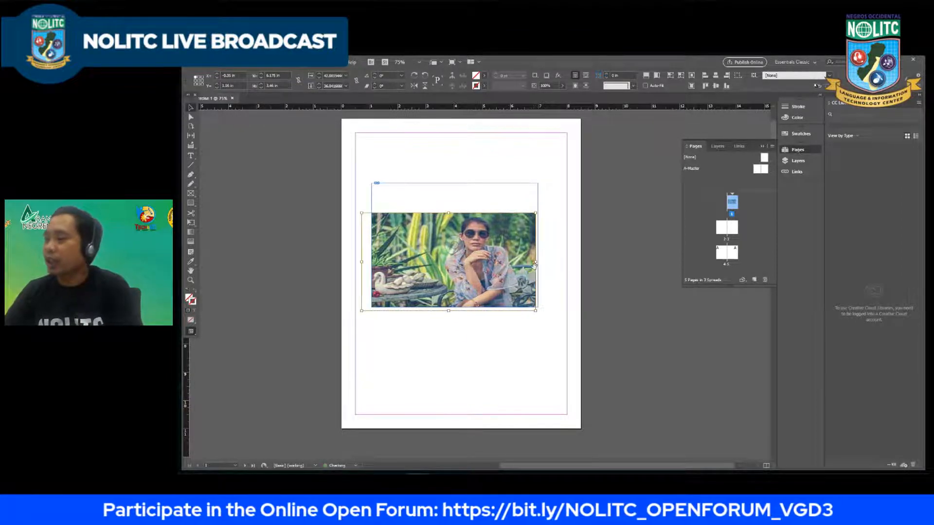
pyautogui.moveTo(449, 213); pyautogui.dragTo(449, 186)
pyautogui.hotkey('ctrl', 'z')
pyautogui.hotkey('ctrl', 'z')
pyautogui.hotkey('ctrl', 'z')
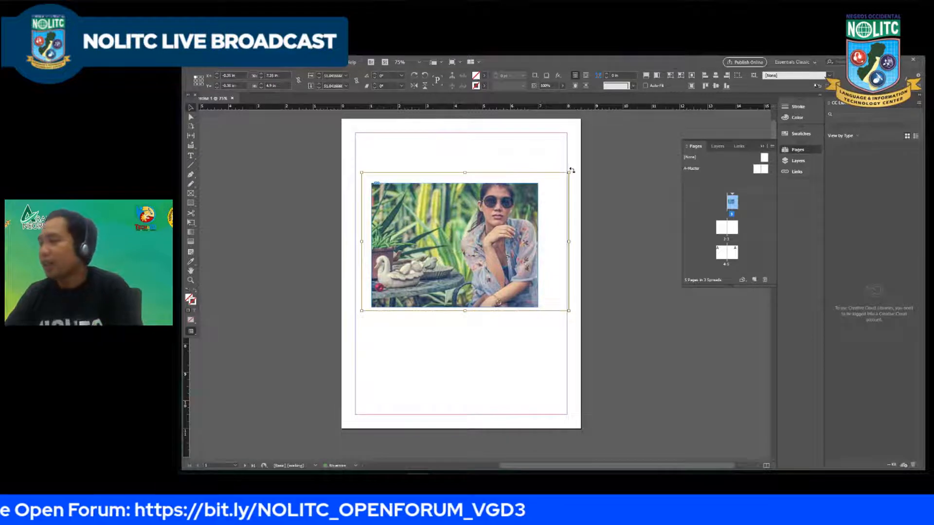
# Step: Scale the image proportionally inside the frame to about 5.74 by 3.82 in and reposition it within the frame
pyautogui.moveTo(569, 173); pyautogui.dragTo(523, 203)
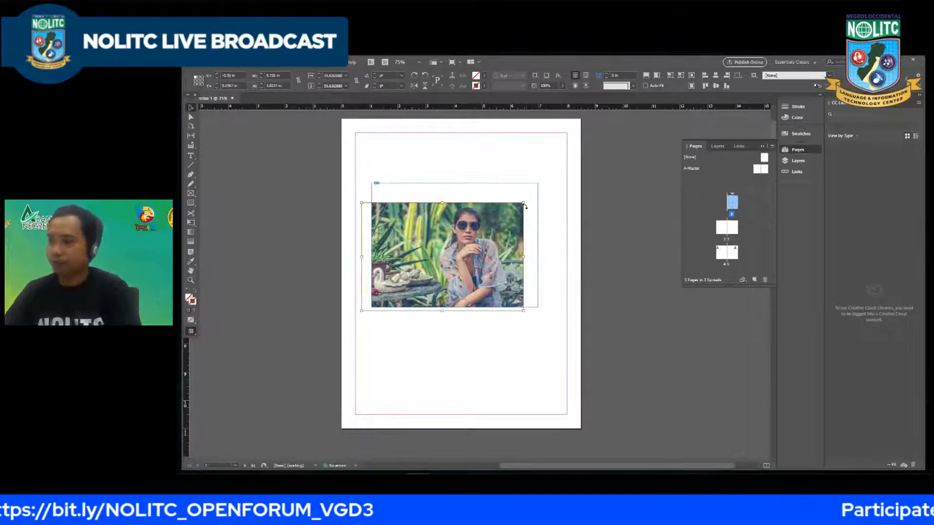
pyautogui.moveTo(480, 232); pyautogui.dragTo(500, 225)
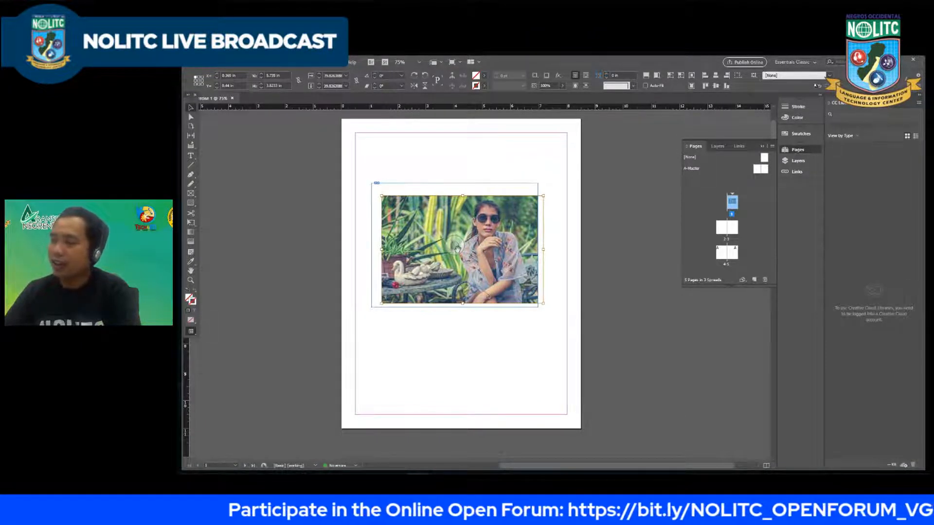
pyautogui.moveTo(484, 234)
pyautogui.mouseDown()
pyautogui.moveTo(462, 248)
pyautogui.moveTo(472, 246)
pyautogui.mouseUp()
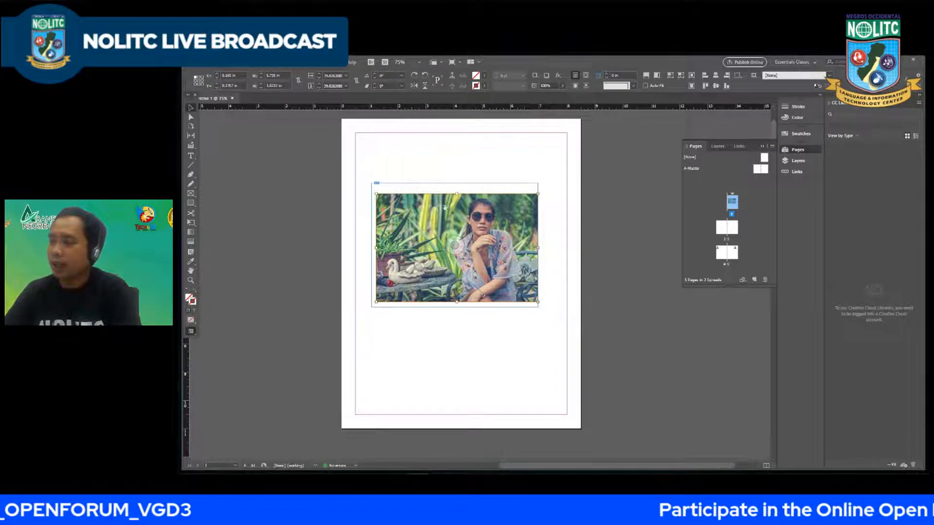
pyautogui.moveTo(491, 252); pyautogui.dragTo(455, 232)
pyautogui.hotkey('ctrl', 'z')
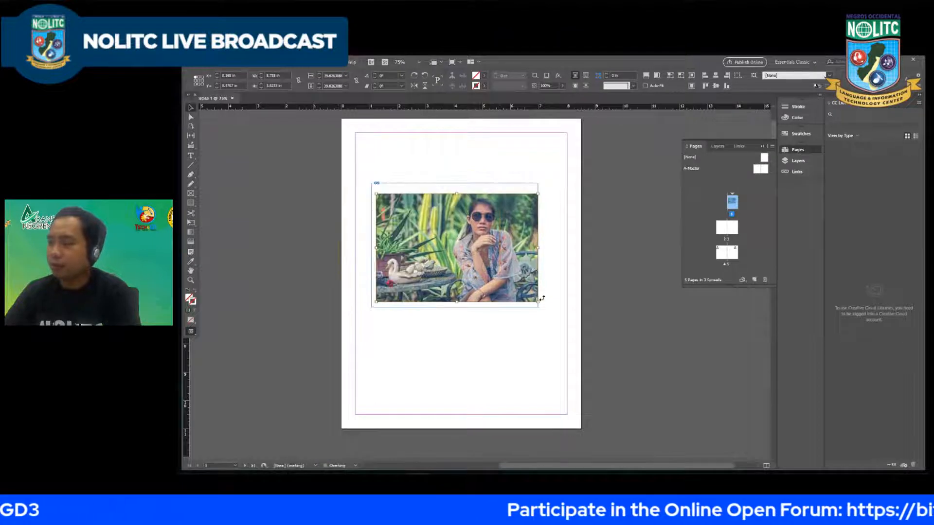
# Step: Move the frame together with its image, try moving only the image within the frame, and undo that shift
pyautogui.click(553, 301)
pyautogui.click(519, 204)
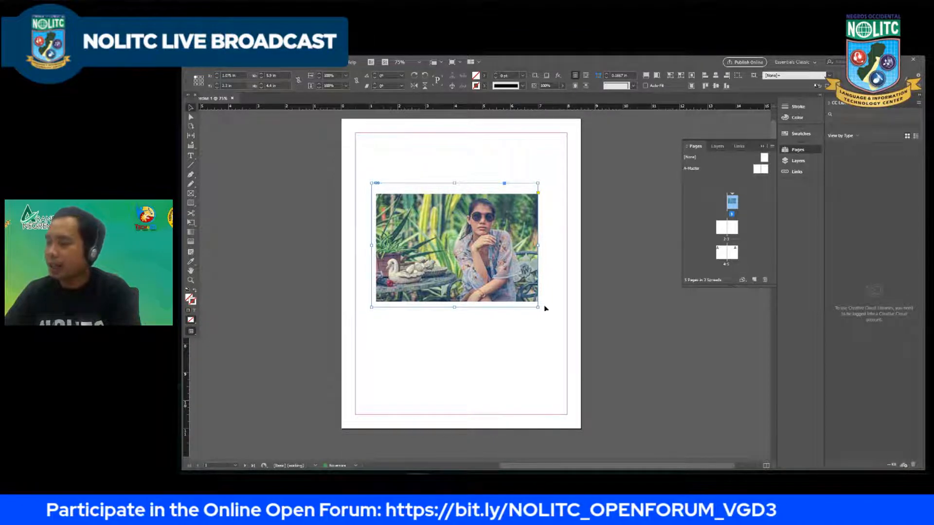
pyautogui.moveTo(538, 281)
pyautogui.mouseDown()
pyautogui.moveTo(507, 265)
pyautogui.moveTo(535, 288)
pyautogui.mouseUp()
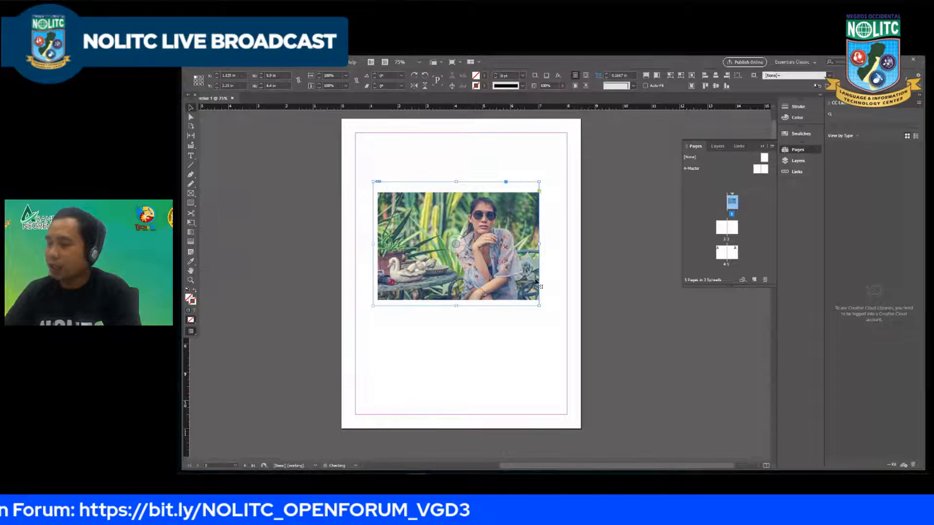
pyautogui.moveTo(536, 277); pyautogui.dragTo(534, 276)
pyautogui.moveTo(454, 243); pyautogui.dragTo(398, 216)
pyautogui.hotkey('ctrl', 'z')
pyautogui.moveTo(468, 251); pyautogui.dragTo(408, 215)
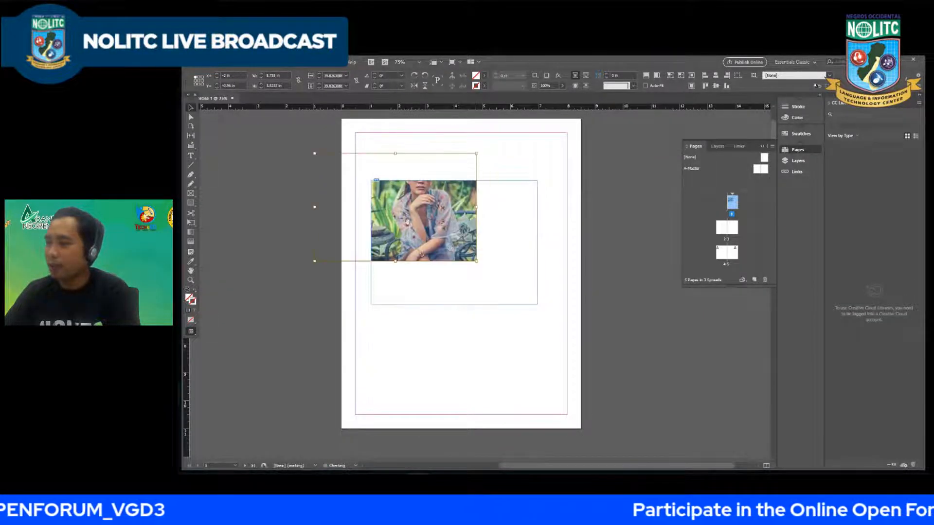
pyautogui.hotkey('ctrl', 'z')
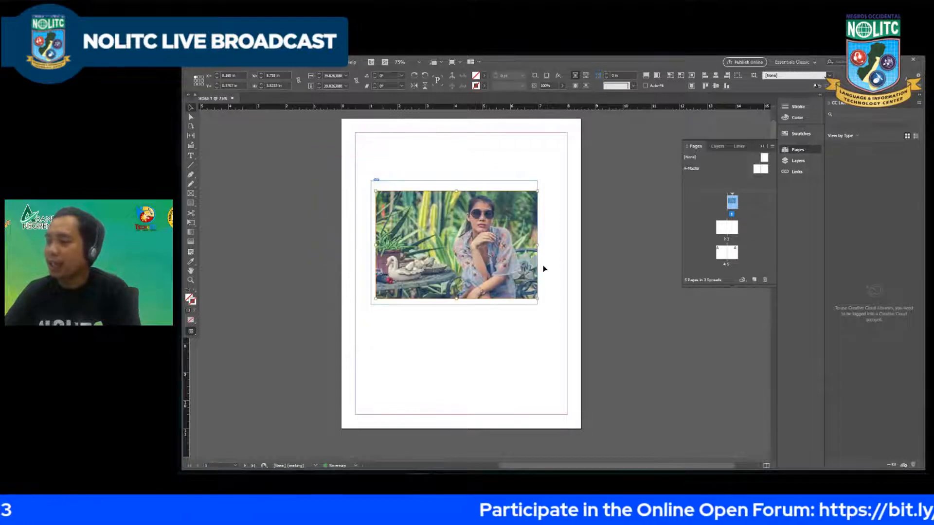
# Step: Try shifting and resizing the image inside its frame, undo both changes, and select the frame itself
pyautogui.moveTo(538, 270); pyautogui.dragTo(530, 265)
pyautogui.hotkey('ctrl', 'z')
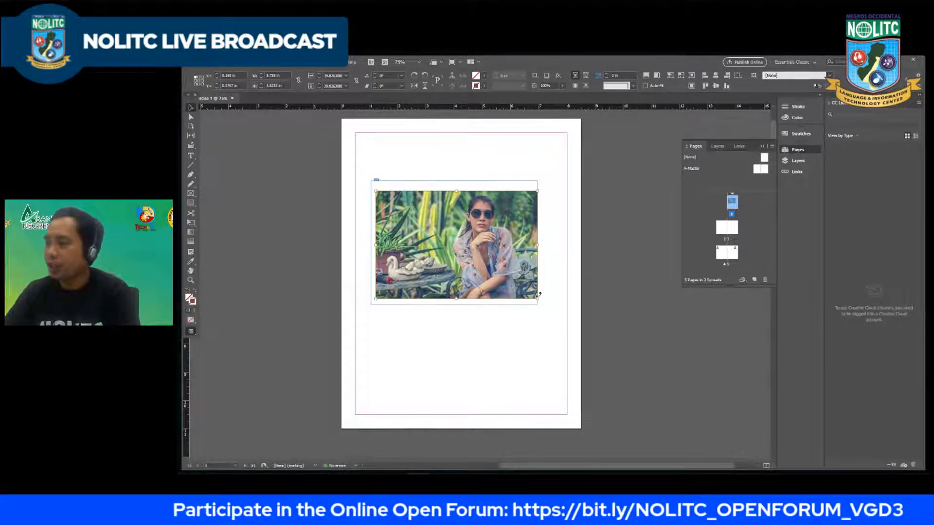
pyautogui.moveTo(538, 295); pyautogui.dragTo(509, 285)
pyautogui.hotkey('ctrl', 'z')
pyautogui.click(538, 314)
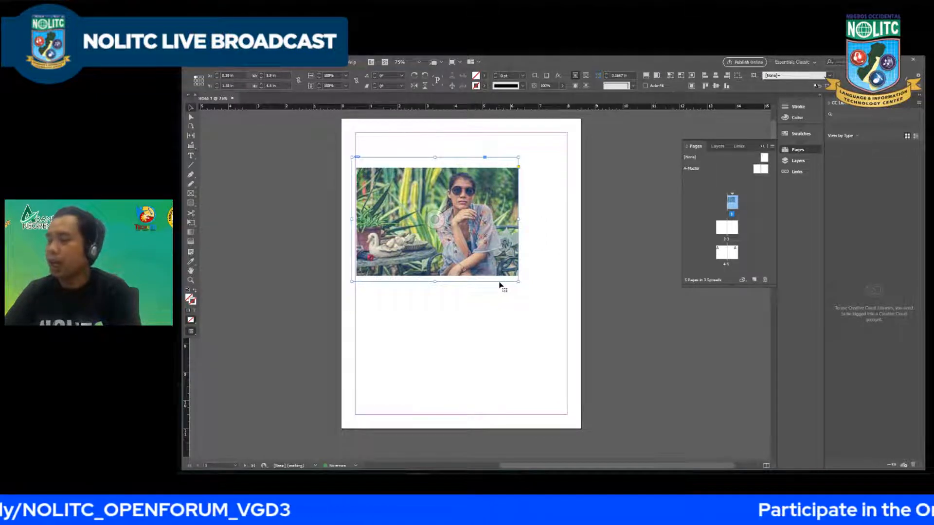
# Step: Try enlarging the frame alone and together with its image from the lower-right corner, undoing each resize
pyautogui.moveTo(518, 286); pyautogui.dragTo(570, 318)
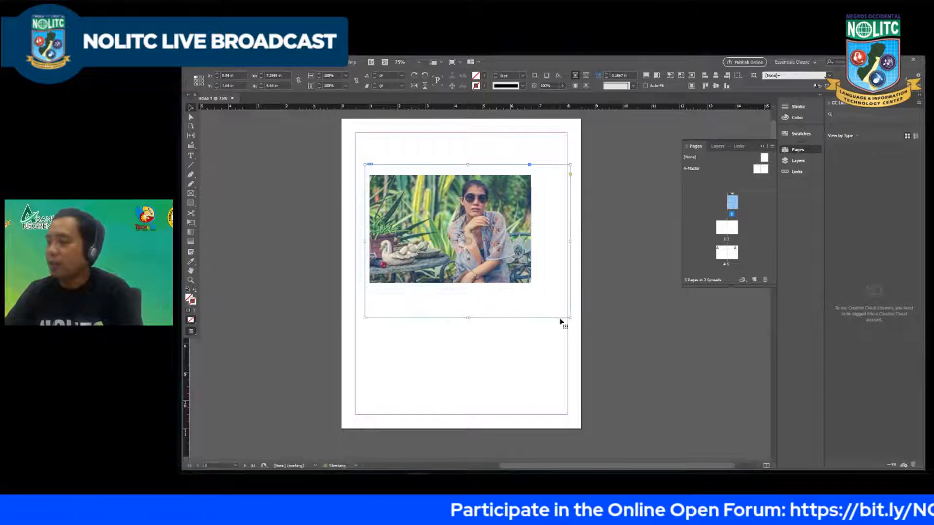
pyautogui.hotkey('ctrl', 'z')
pyautogui.moveTo(531, 289); pyautogui.dragTo(560, 320)
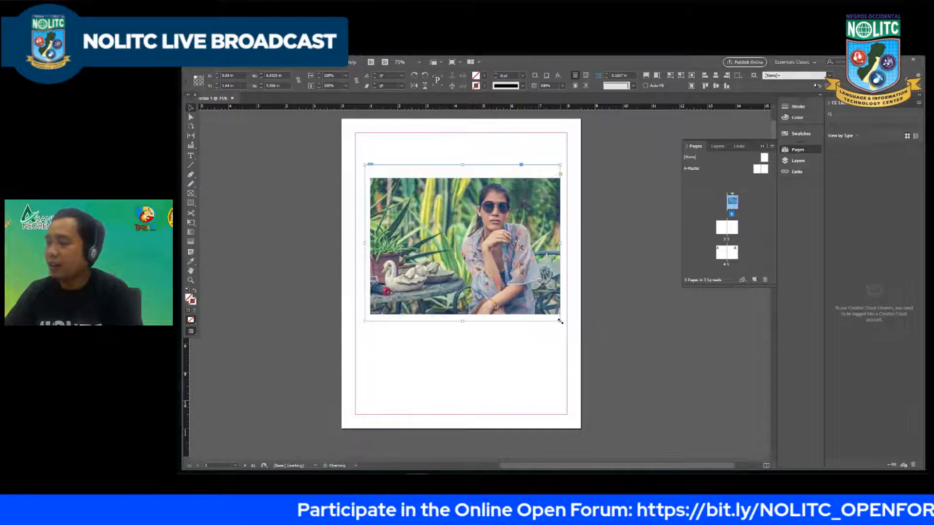
pyautogui.hotkey('ctrl', 'z')
pyautogui.moveTo(532, 289); pyautogui.dragTo(568, 324)
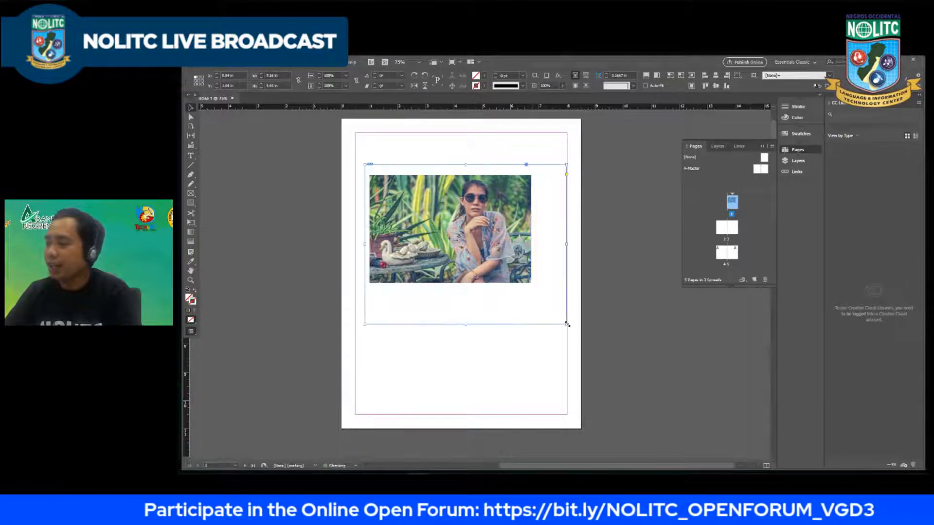
pyautogui.hotkey('ctrl', 'z')
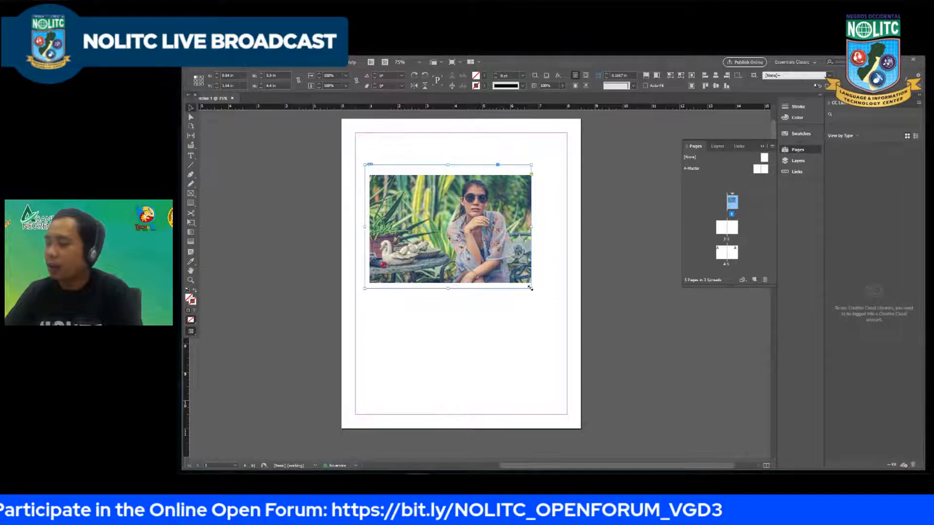
# Step: Enlarge the frame with its image and undo it, enlarge only the frame to about 7.32 by 5.86 in, and reverse that
pyautogui.moveTo(530, 288); pyautogui.dragTo(579, 330)
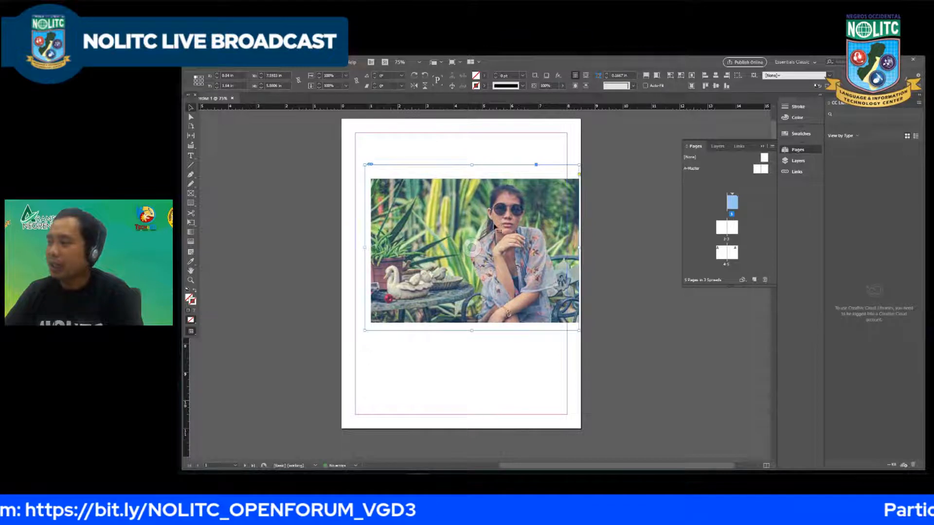
pyautogui.hotkey('ctrl', 'z')
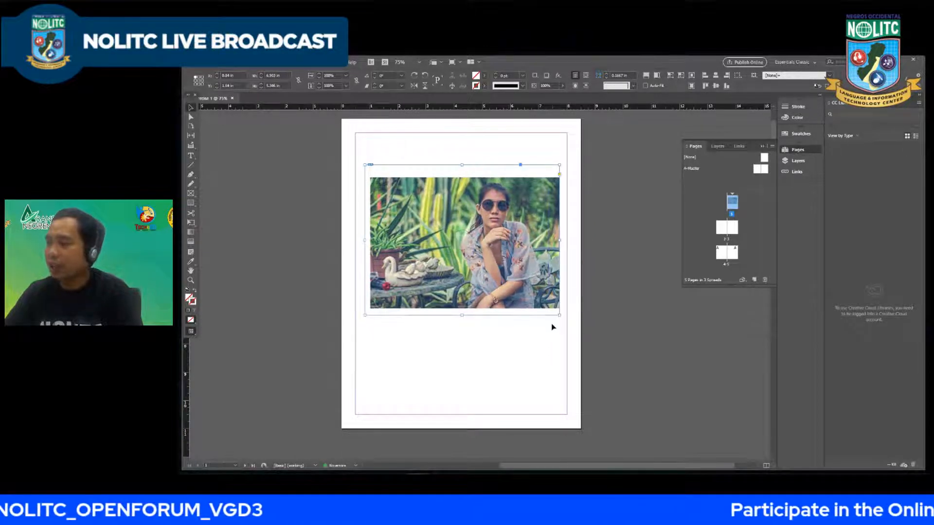
pyautogui.hotkey('ctrl', 'z')
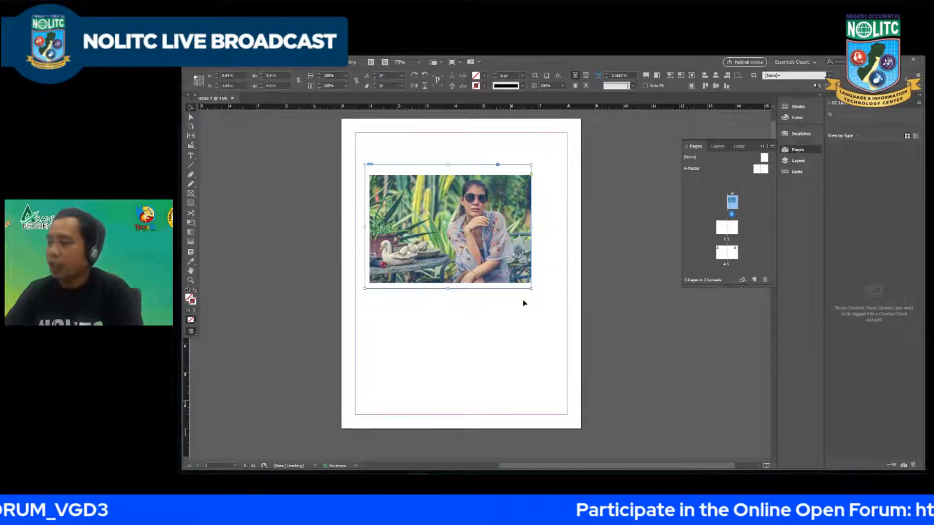
pyautogui.moveTo(531, 289); pyautogui.dragTo(571, 330)
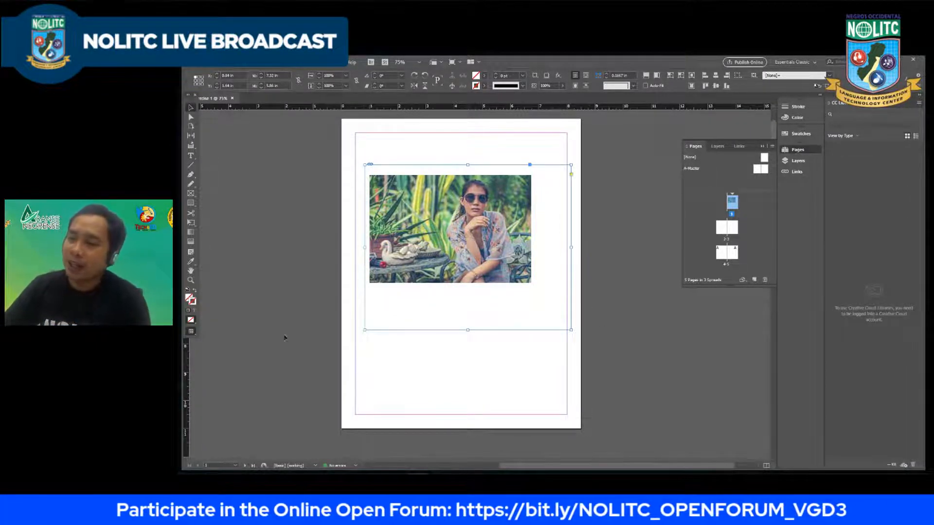
pyautogui.moveTo(571, 330); pyautogui.dragTo(530, 288)
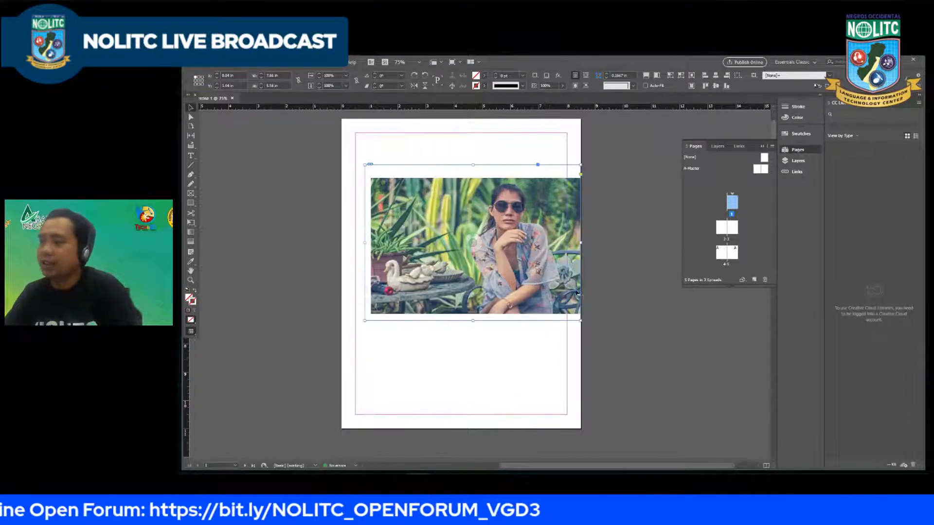
# Step: Delete the image frame from page 1
pyautogui.click(341, 286)
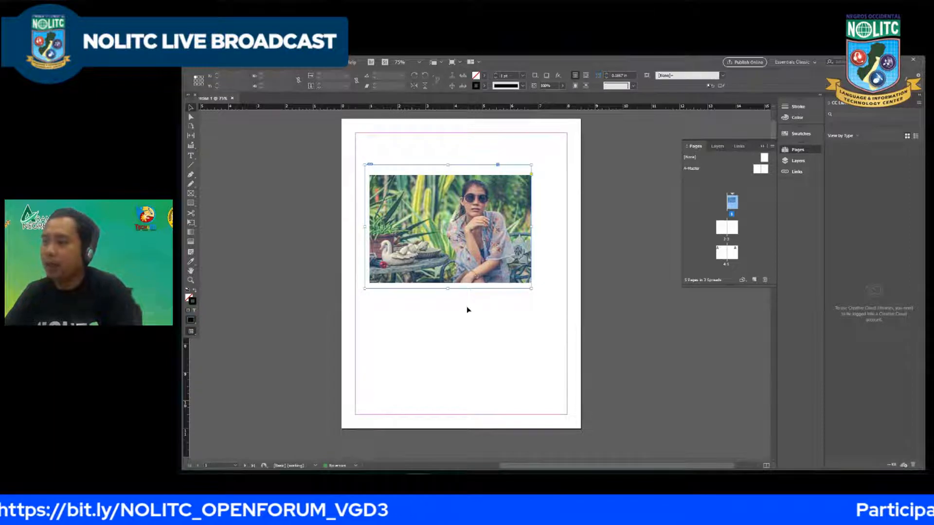
pyautogui.click(459, 284)
pyautogui.click(608, 288)
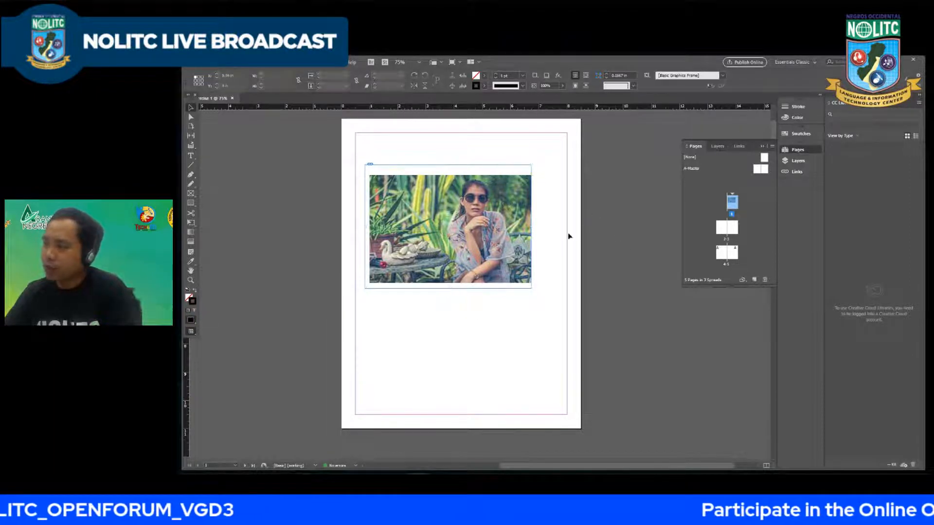
pyautogui.click(469, 224)
pyautogui.press('Delete')
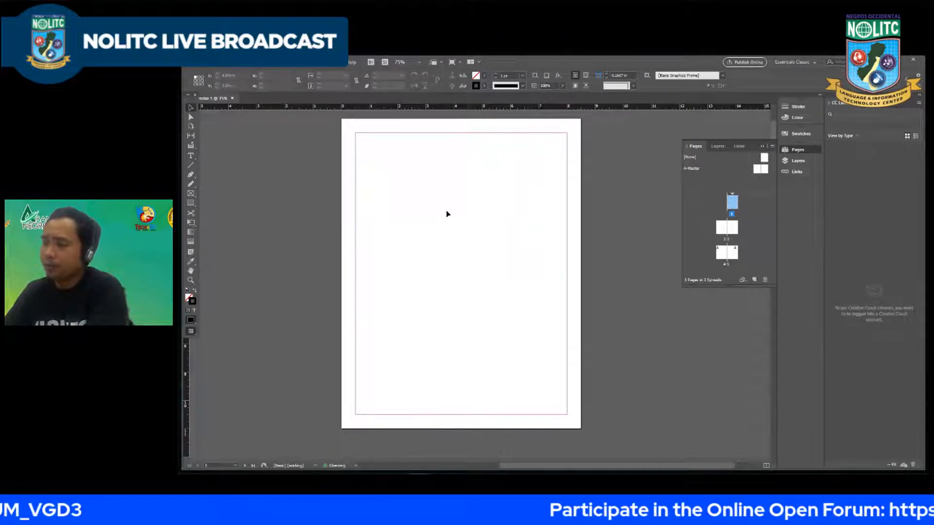
# Step: Draw a rectangle frame covering the whole 8.5 by 11 in page and place the image IMG_4191 in it
pyautogui.click(190, 201)
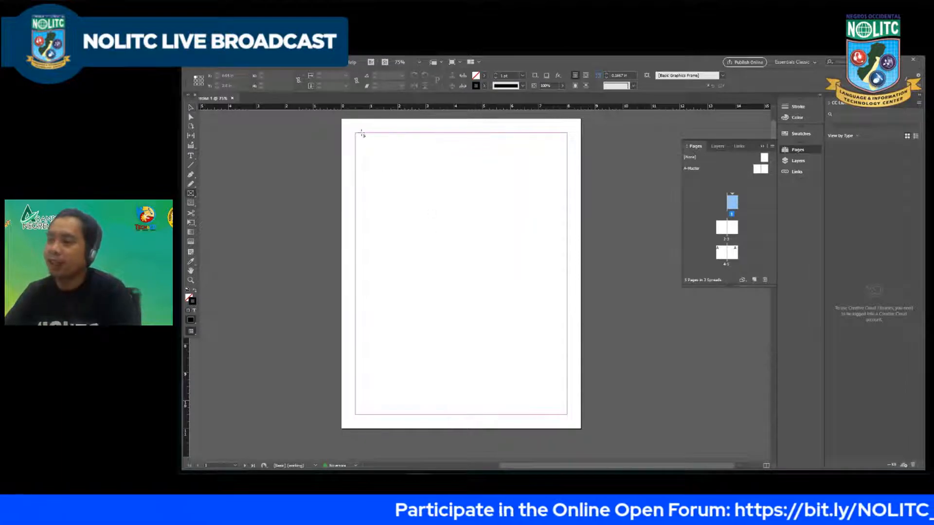
pyautogui.moveTo(342, 120); pyautogui.dragTo(579, 429)
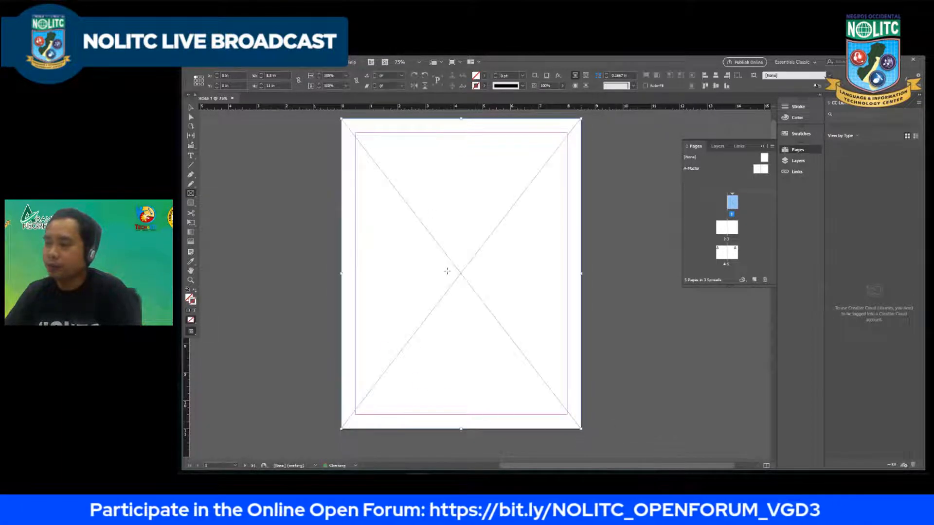
pyautogui.click(204, 63)
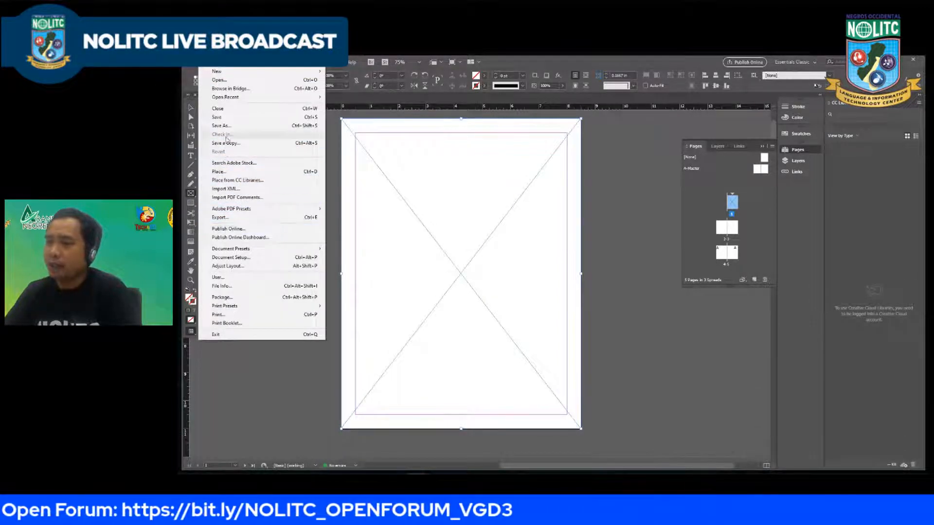
pyautogui.click(225, 171)
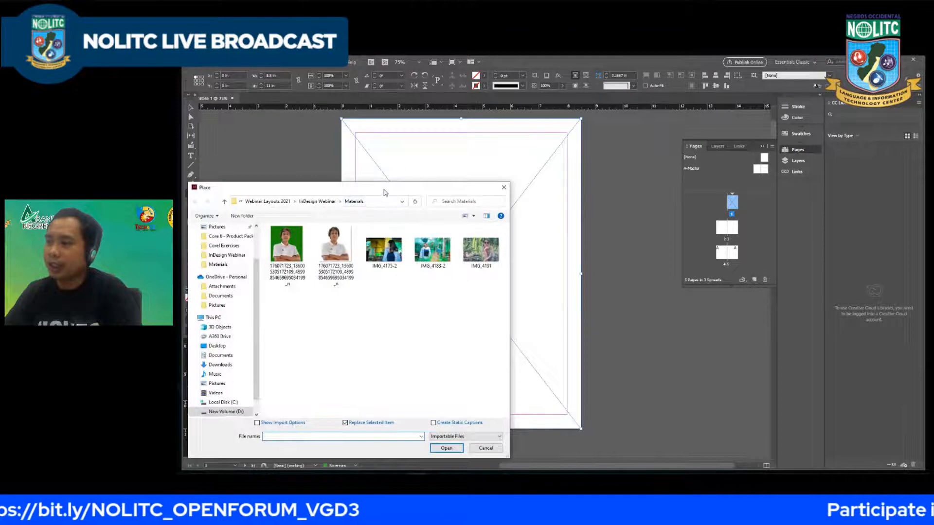
pyautogui.moveTo(385, 192); pyautogui.dragTo(350, 191)
pyautogui.click(446, 249)
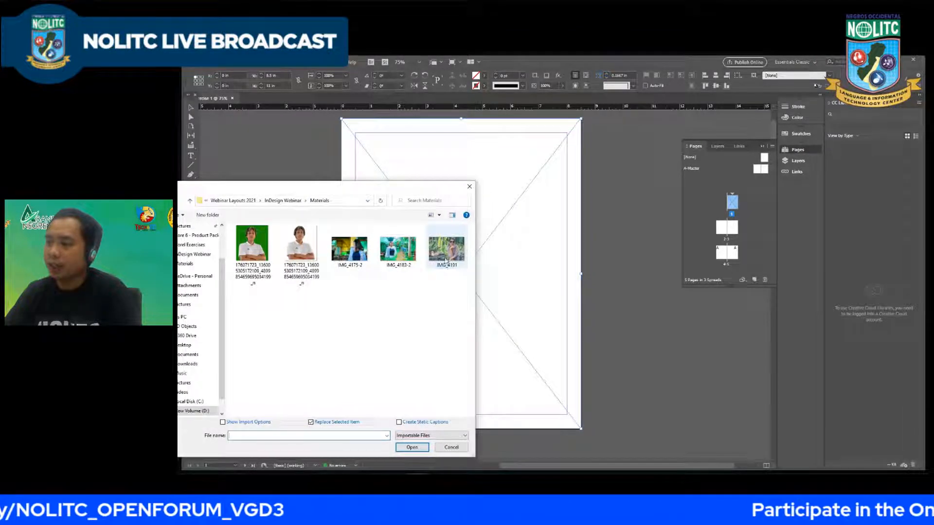
pyautogui.click(412, 447)
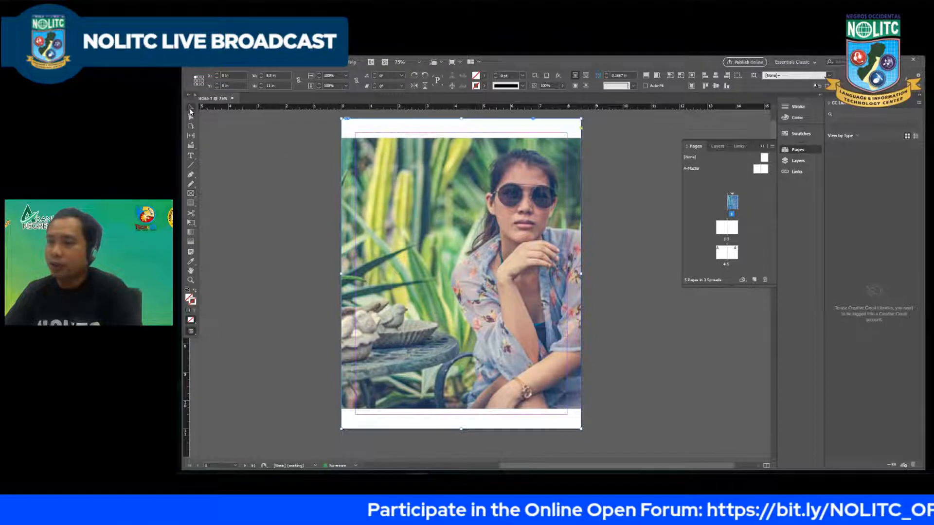
# Step: Fill the full-page frame proportionally with its image and nudge the image slightly sideways inside the frame
pyautogui.click(461, 274)
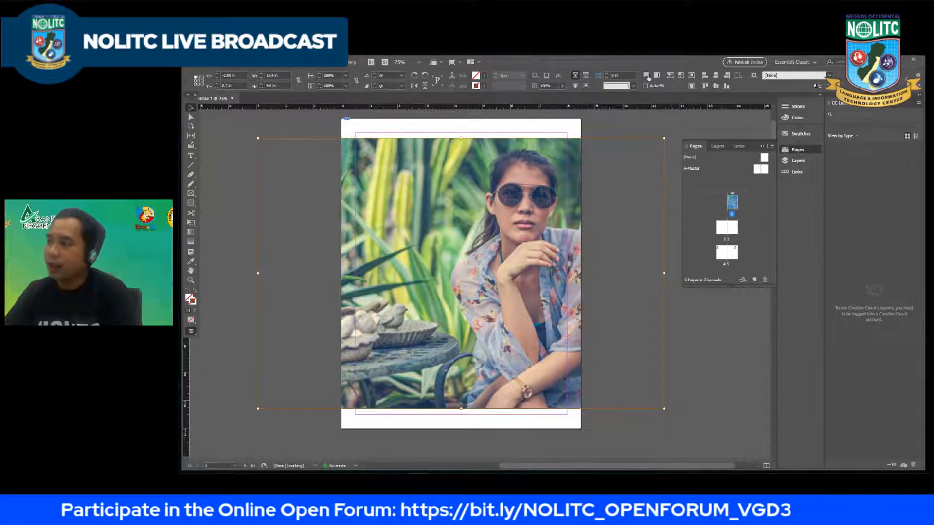
pyautogui.click(647, 76)
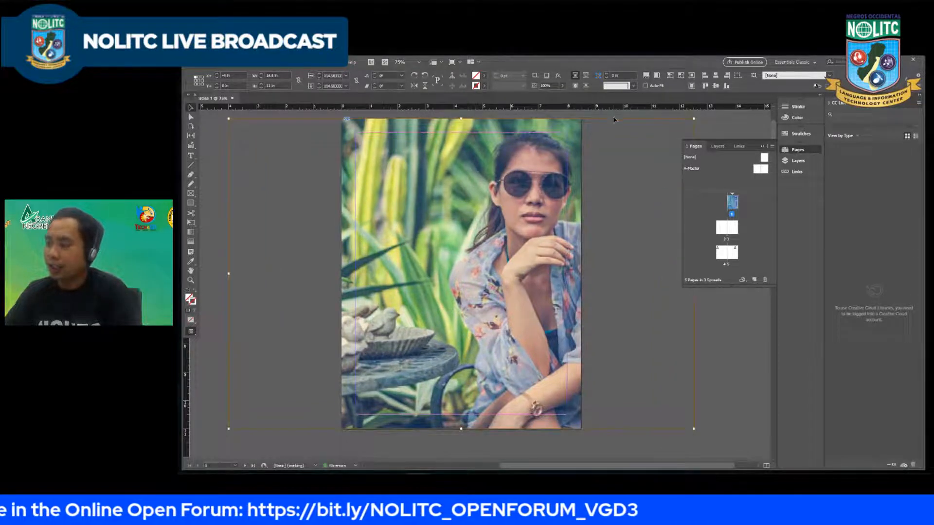
pyautogui.press('Left')
pyautogui.press('Left')
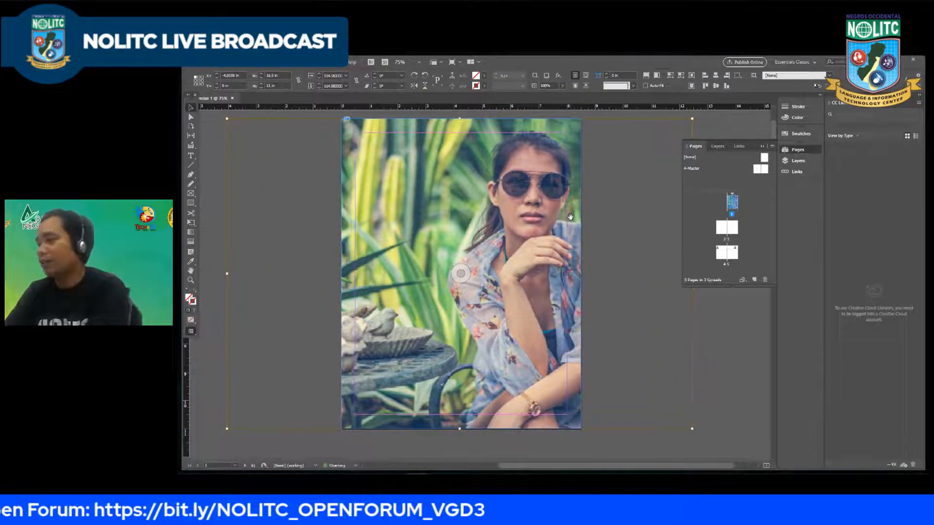
pyautogui.press('Right')
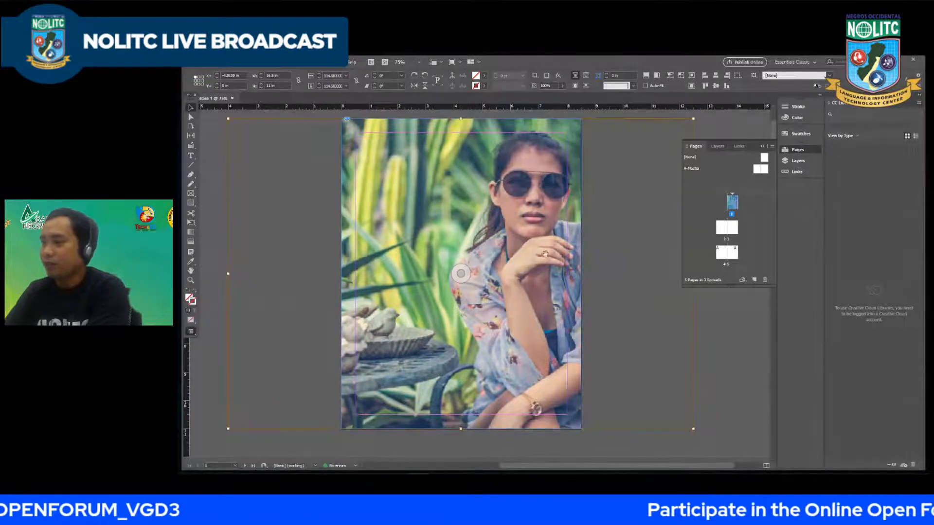
# Step: Shift the image about 1.4 in left inside the frame so the woman sits nearer the page centre, and deselect it
pyautogui.press('Left')
pyautogui.press('Left')
pyautogui.press('Left')
pyautogui.press('Left')
pyautogui.press('Left')
pyautogui.press('Left')
pyautogui.press('Left')
pyautogui.press('Left')
pyautogui.press('Left')
pyautogui.press('Left')
pyautogui.press('Left')
pyautogui.press('Left')
pyautogui.press('Left')
pyautogui.press('Left')
pyautogui.press('Left')
pyautogui.press('Left')
pyautogui.press('Left')
pyautogui.press('Left')
pyautogui.press('Left')
pyautogui.press('Left')
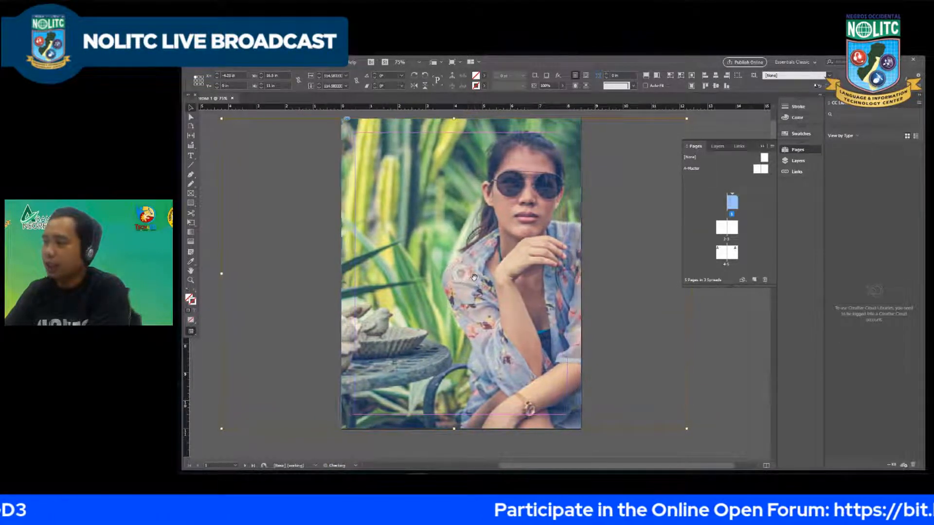
pyautogui.press('Left')
pyautogui.press('Left')
pyautogui.press('Left')
pyautogui.press('Left')
pyautogui.press('Left')
pyautogui.press('Left')
pyautogui.press('Left')
pyautogui.press('Left')
pyautogui.press('Left')
pyautogui.press('Left')
pyautogui.press('Left')
pyautogui.press('Left')
pyautogui.press('Left')
pyautogui.press('Left')
pyautogui.press('Left')
pyautogui.press('Left')
pyautogui.press('Left')
pyautogui.press('Left')
pyautogui.press('Left')
pyautogui.press('Left')
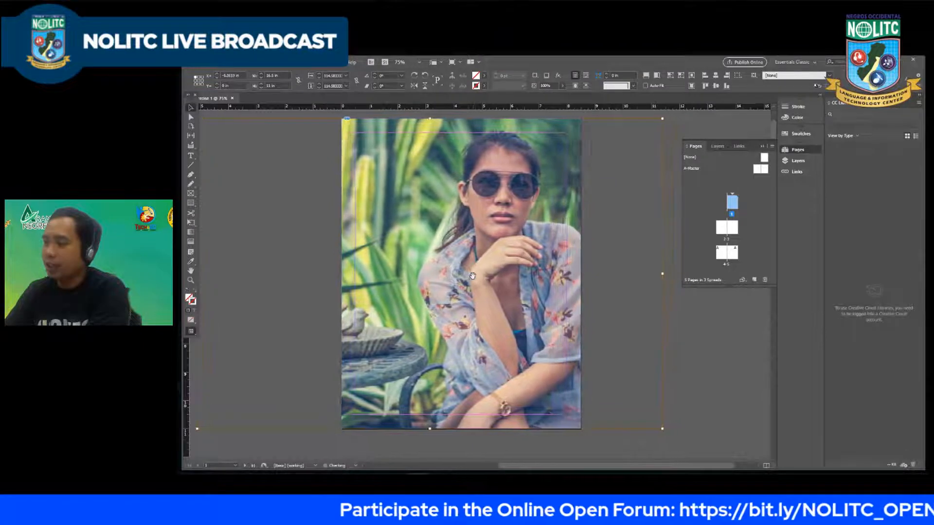
pyautogui.press('Left')
pyautogui.press('Left')
pyautogui.press('Left')
pyautogui.press('Left')
pyautogui.press('Left')
pyautogui.press('Left')
pyautogui.press('Left')
pyautogui.press('Left')
pyautogui.press('Left')
pyautogui.press('Left')
pyautogui.press('Left')
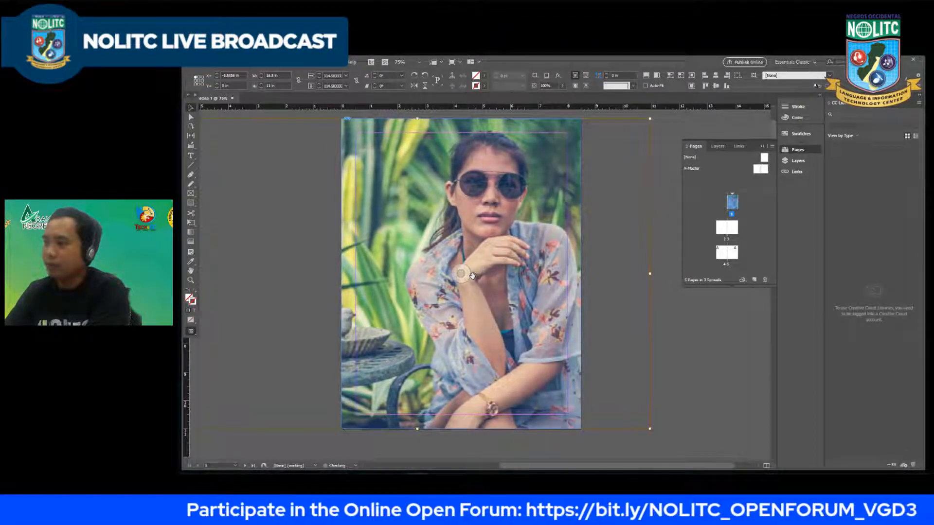
pyautogui.press('Right')
pyautogui.press('Right')
pyautogui.press('Right')
pyautogui.press('Right')
pyautogui.press('Right')
pyautogui.press('Right')
pyautogui.press('Right')
pyautogui.press('Right')
pyautogui.press('Right')
pyautogui.press('Right')
pyautogui.press('Right')
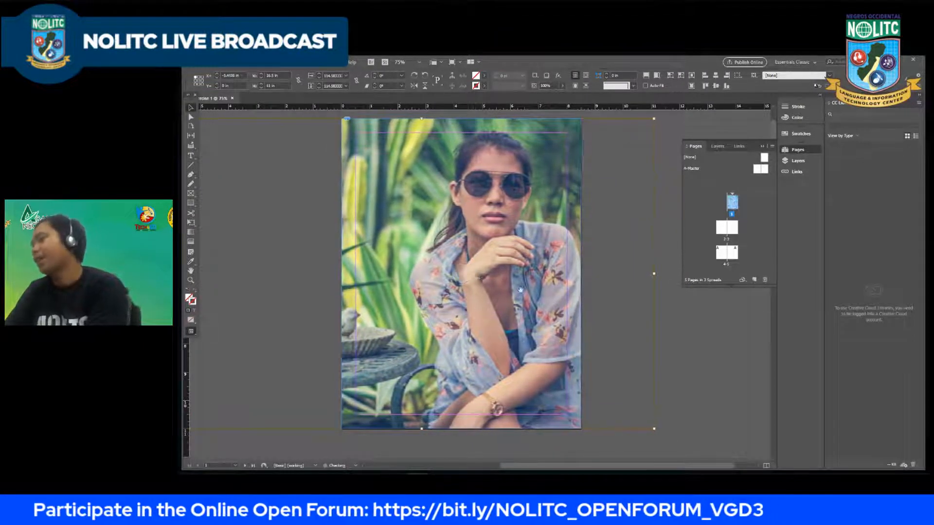
pyautogui.click(614, 292)
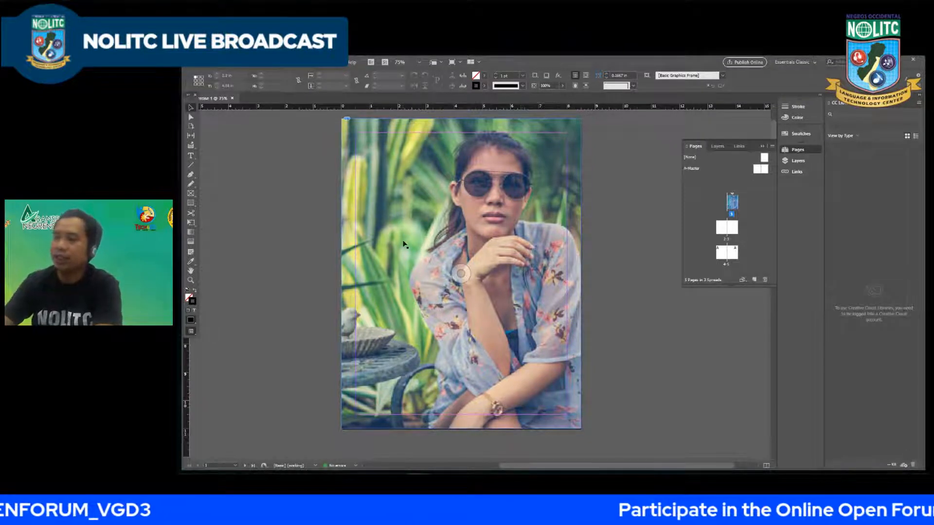
# Step: Draw and undo a trial rectangle over the image, and hide the IMG_4191 item in Layer 1
pyautogui.moveTo(379, 179)
pyautogui.mouseDown()
pyautogui.moveTo(406, 216)
pyautogui.moveTo(477, 249)
pyautogui.mouseUp()
pyautogui.hotkey('ctrl', 'z')
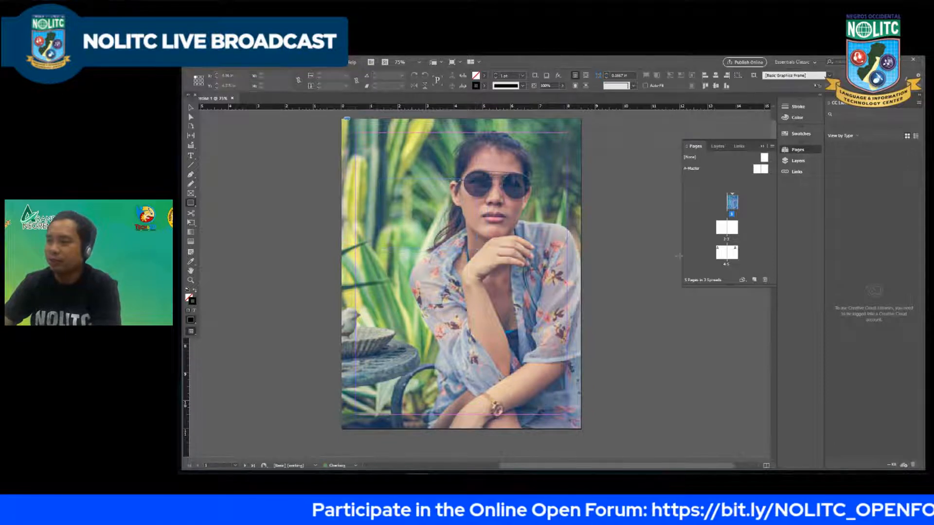
pyautogui.click(797, 160)
pyautogui.click(687, 157)
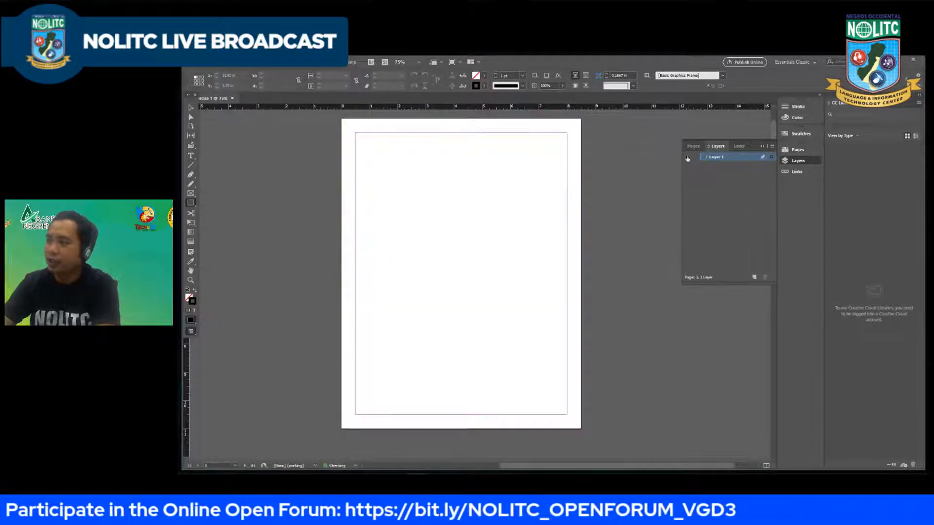
pyautogui.click(687, 157)
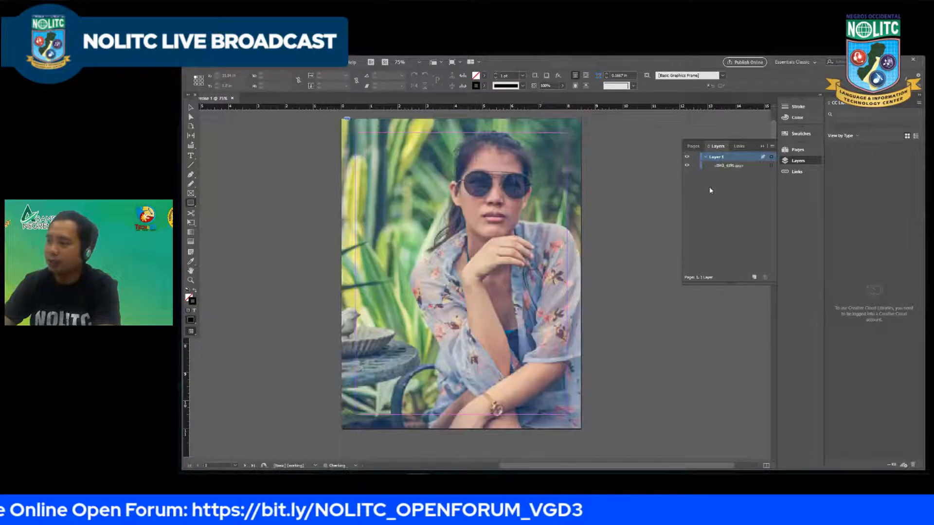
pyautogui.click(687, 166)
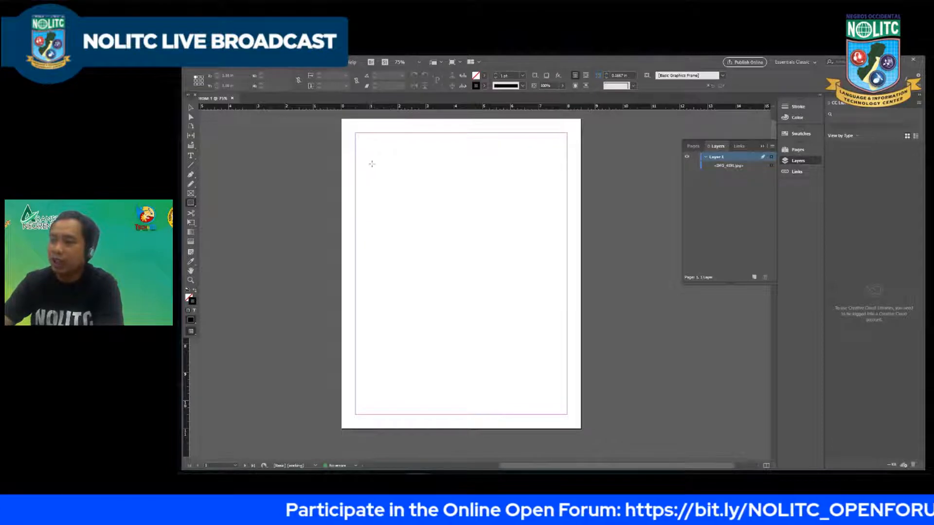
# Step: Draw a two-by-two grid of rectangles about 6.26 by 5.82 in overall in the upper part of page 1
pyautogui.moveTo(372, 164); pyautogui.dragTo(533, 314)
pyautogui.press('Right')
pyautogui.press('Up')
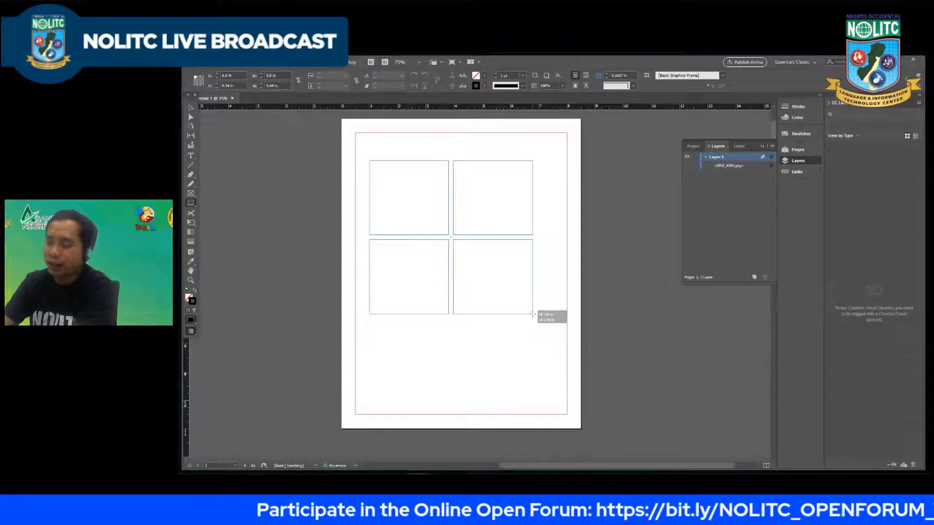
pyautogui.moveTo(533, 313)
pyautogui.mouseDown()
pyautogui.moveTo(550, 334)
pyautogui.moveTo(536, 315)
pyautogui.moveTo(545, 325)
pyautogui.mouseUp()
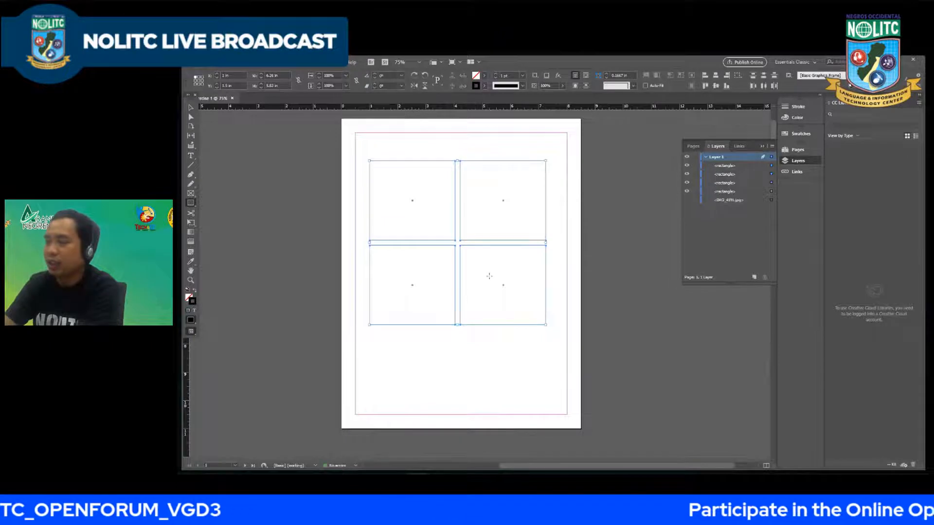
# Step: Place IMG_4191 over the rectangle grid at about 10.4 by 6.9 in and send it behind the four rectangles
pyautogui.click(203, 64)
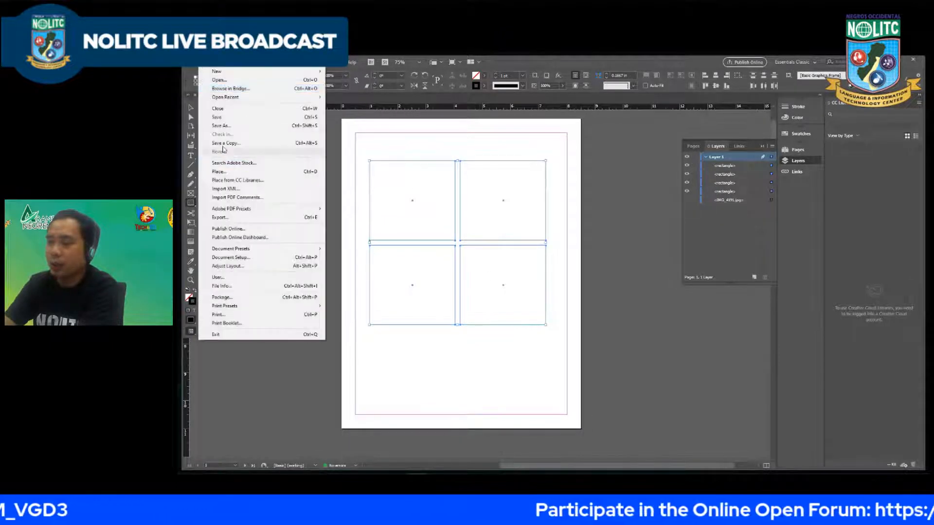
pyautogui.click(226, 171)
pyautogui.click(445, 249)
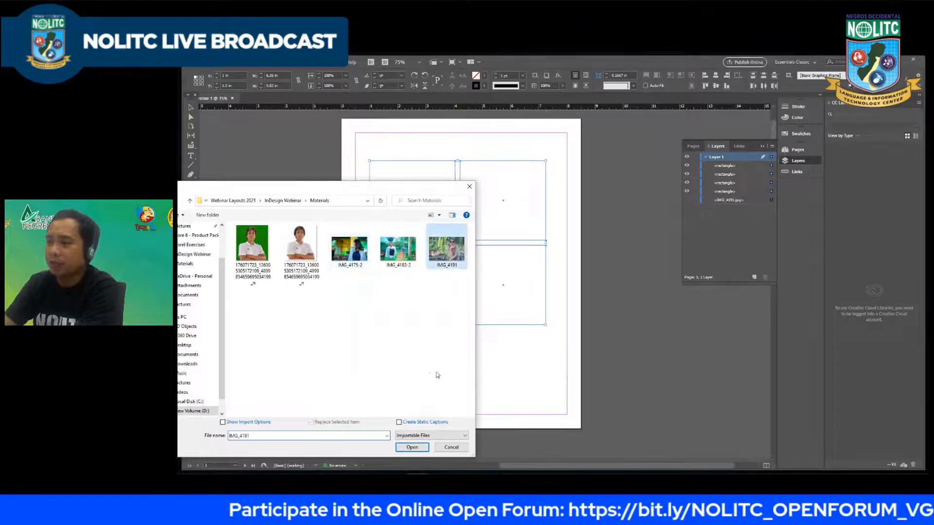
pyautogui.click(412, 447)
pyautogui.moveTo(360, 146); pyautogui.dragTo(511, 341)
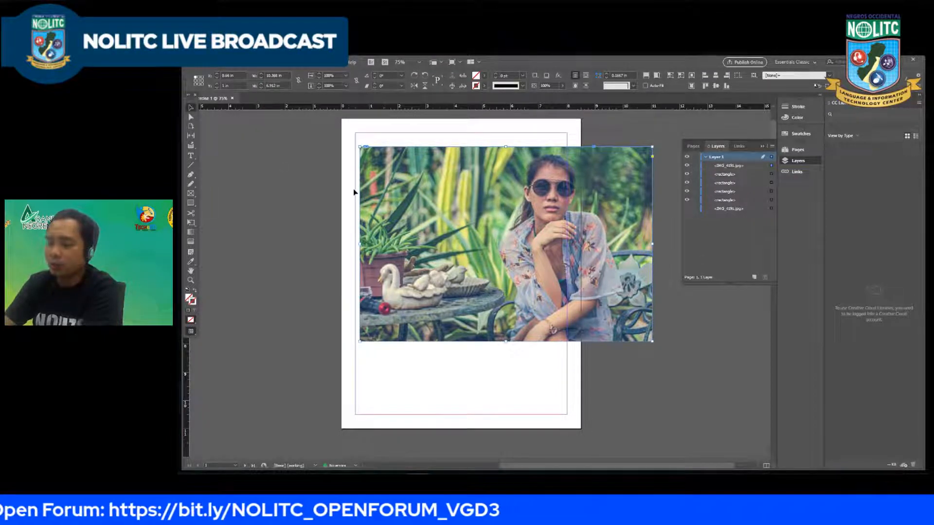
pyautogui.hotkey('ctrl', '[')
pyautogui.hotkey('ctrl', 'shift', '[')
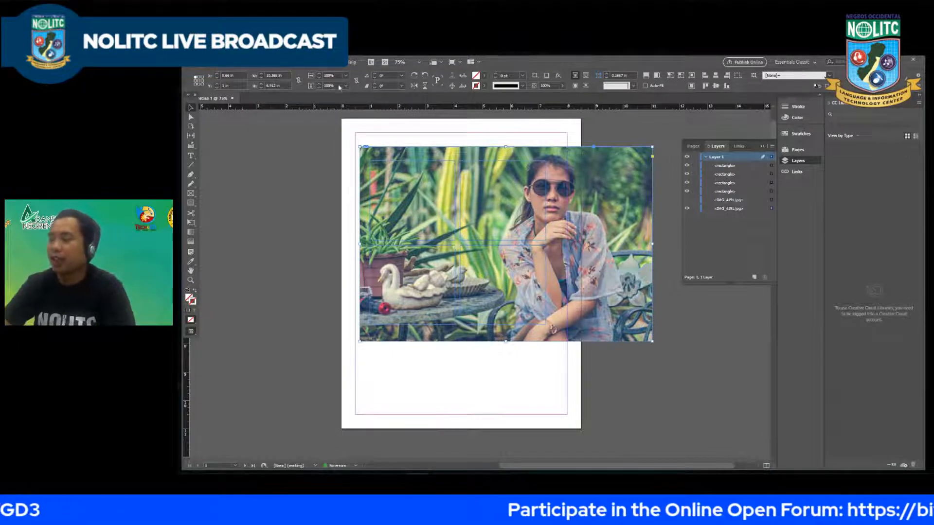
# Step: Try cutting the placed image to paste it into the rectangles, look through the paste commands, and undo the cut
pyautogui.click(226, 166)
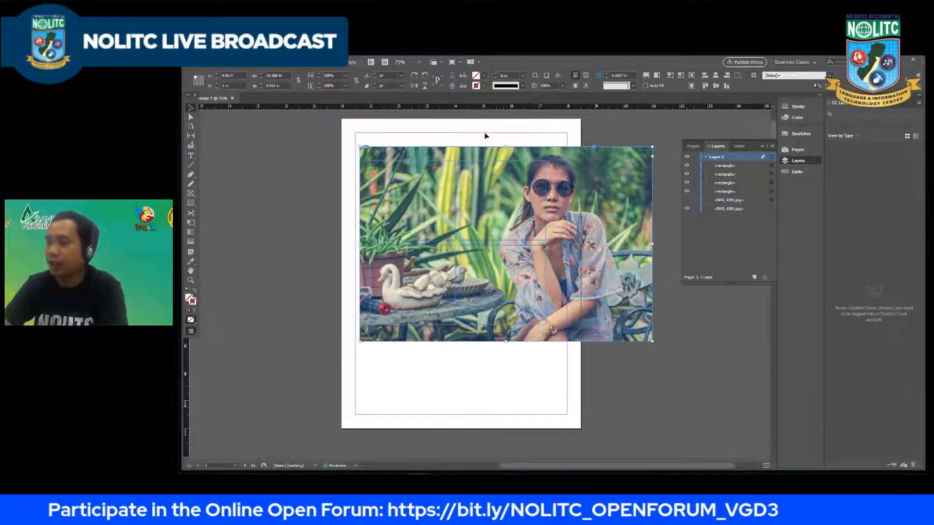
pyautogui.click(485, 151)
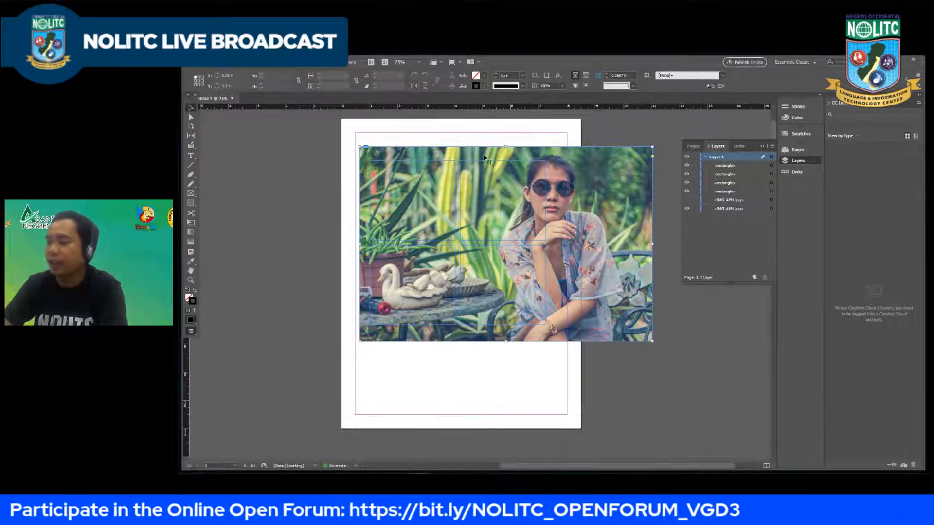
pyautogui.rightClick(579, 197)
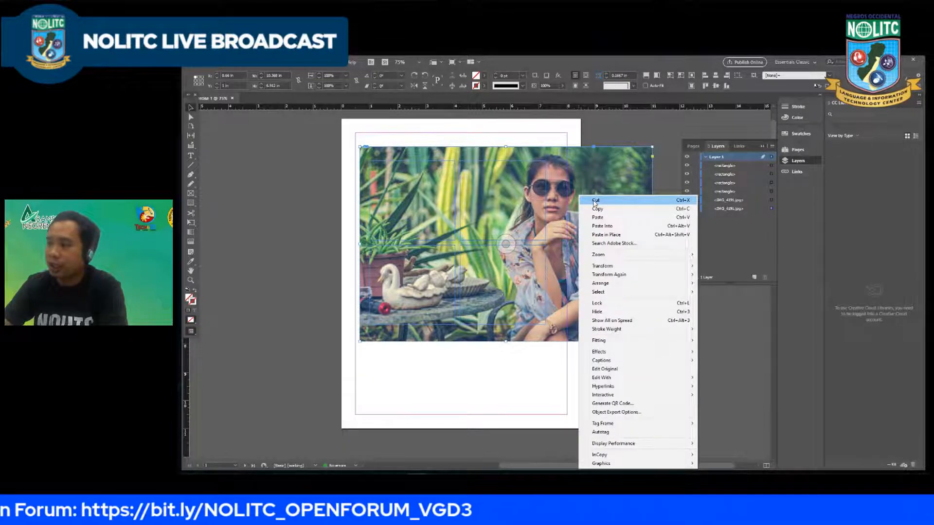
pyautogui.click(595, 201)
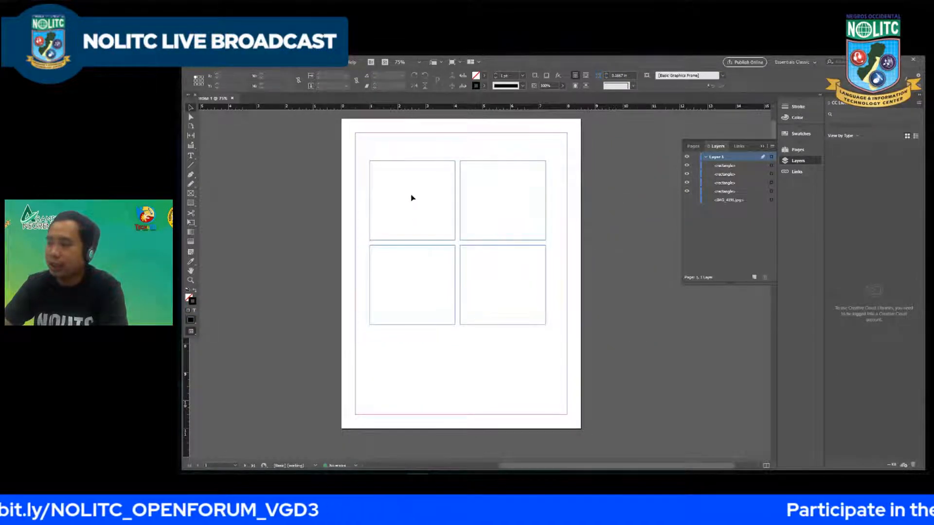
pyautogui.rightClick(398, 190)
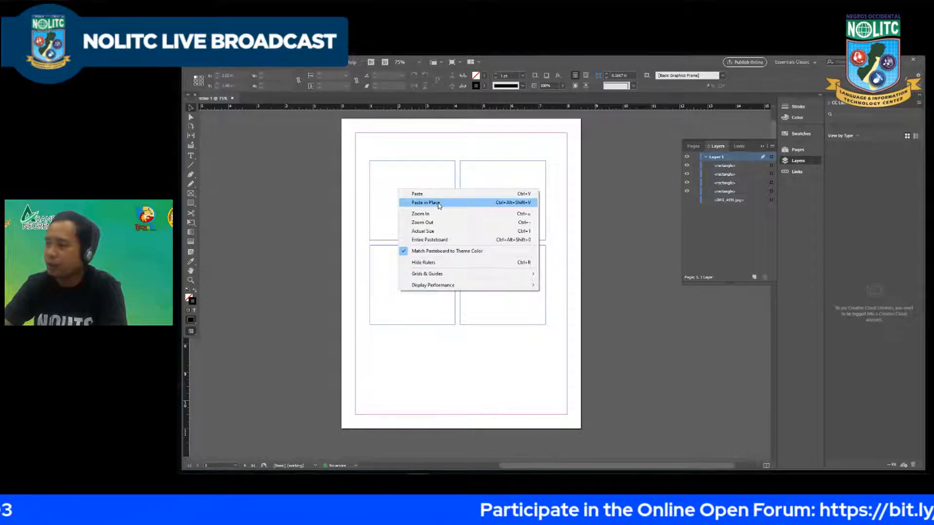
pyautogui.click(603, 208)
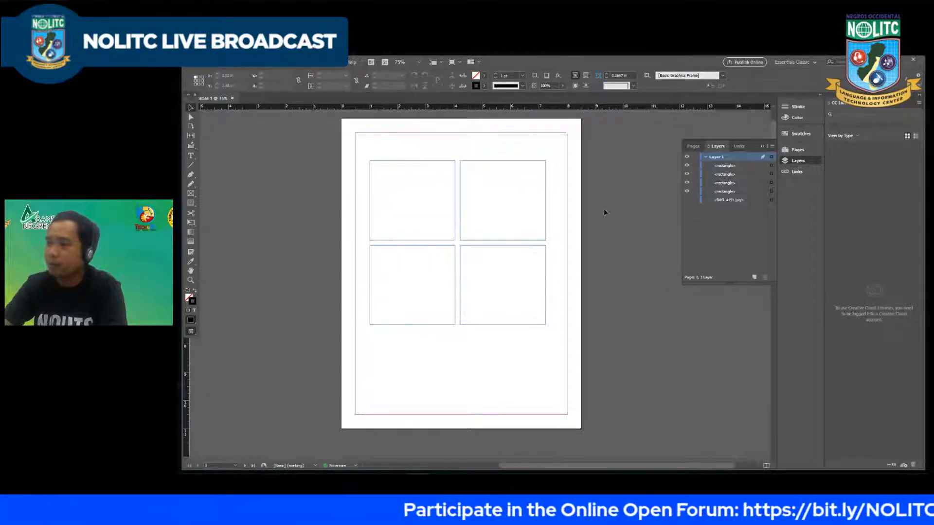
pyautogui.click(267, 69)
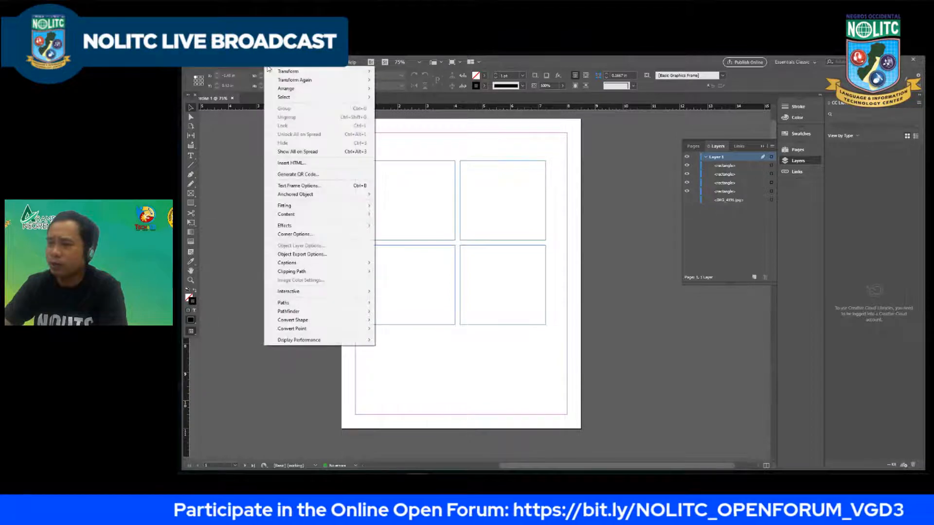
pyautogui.moveTo(252, 68)
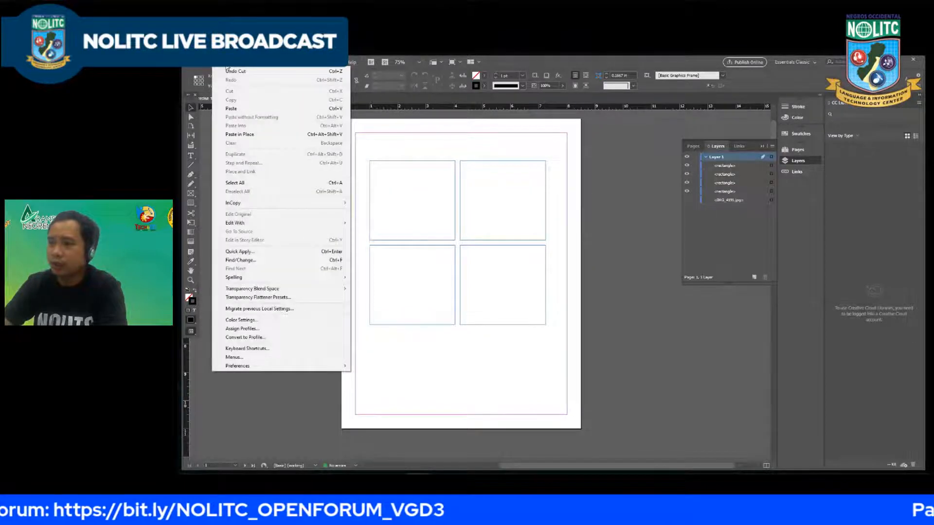
pyautogui.click(495, 225)
pyautogui.hotkey('ctrl', 'v')
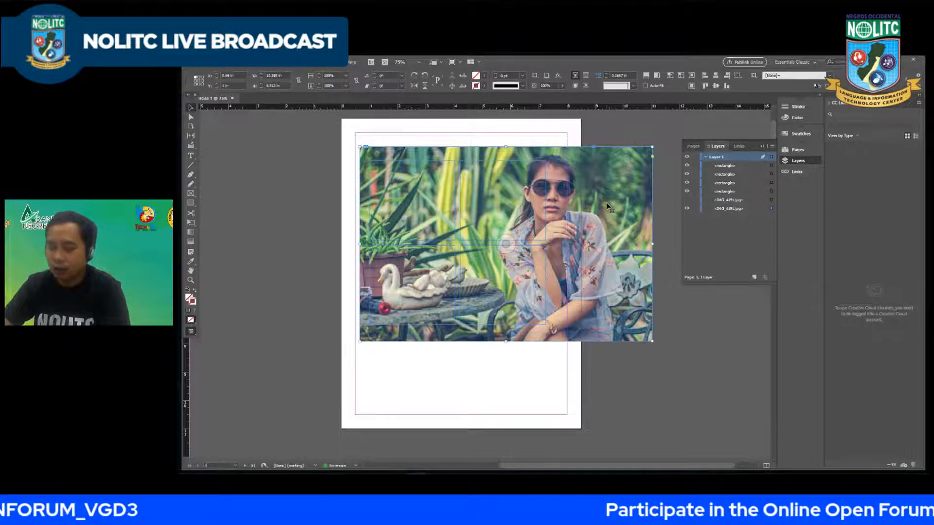
# Step: Try again to cut the placed image for pasting into the rectangles, check the paste commands, and bring the image back
pyautogui.click(207, 66)
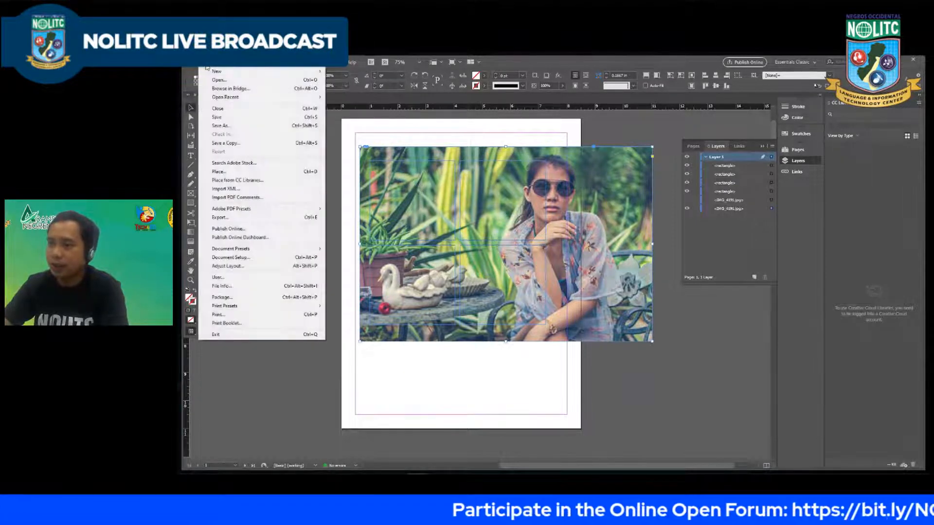
pyautogui.moveTo(220, 66)
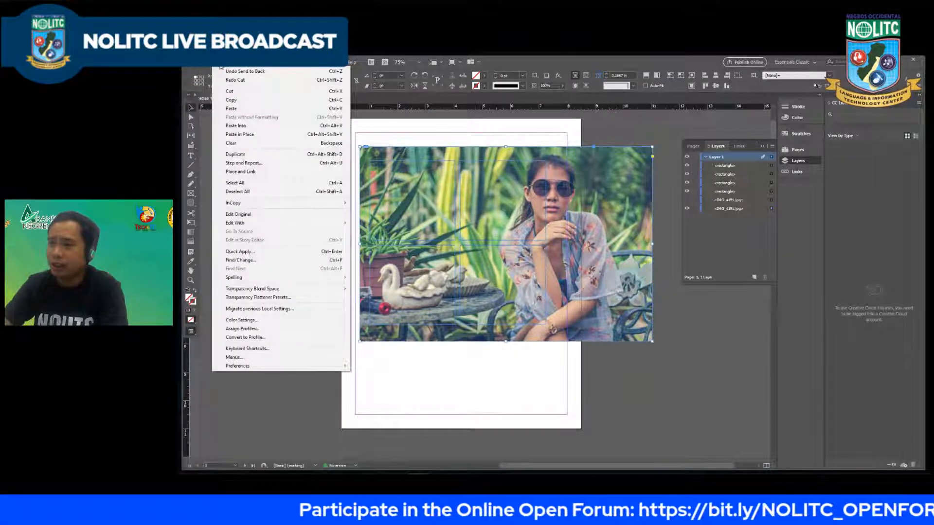
pyautogui.click(385, 126)
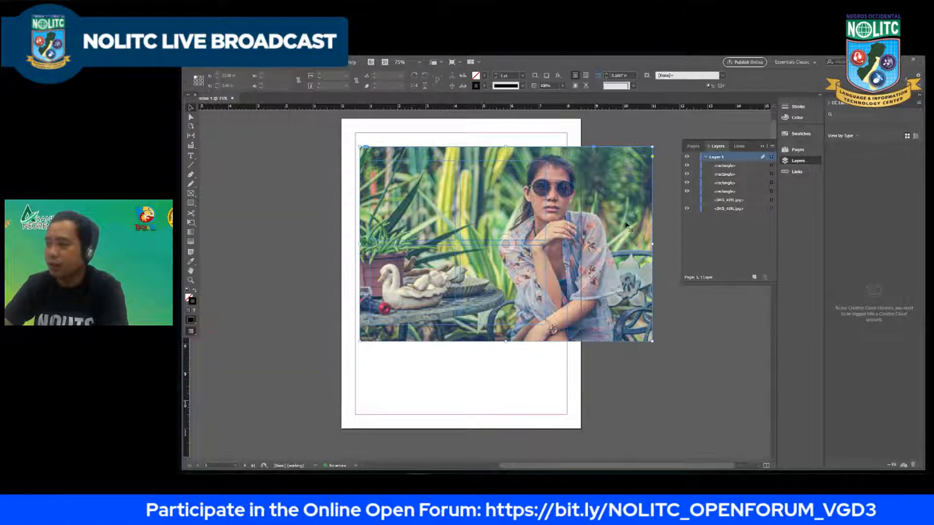
pyautogui.hotkey('ctrl', 'x')
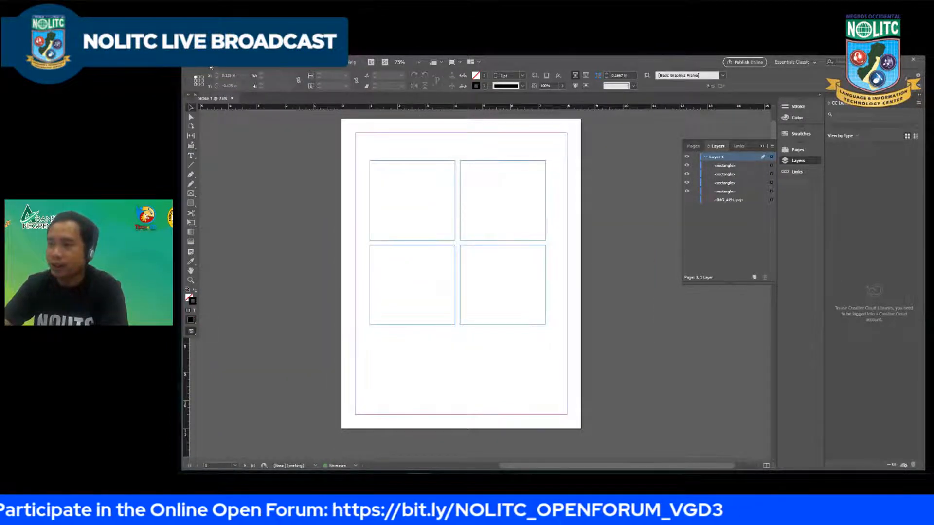
pyautogui.click(211, 67)
pyautogui.moveTo(220, 67)
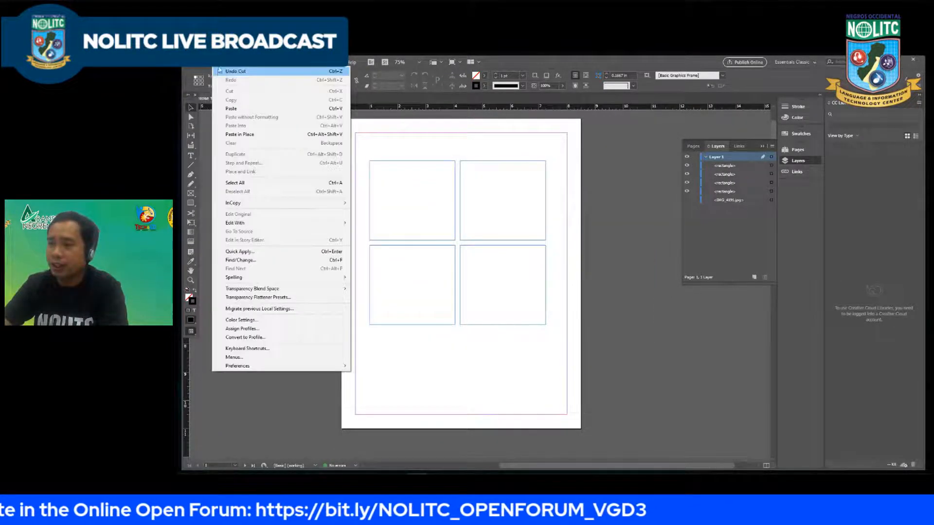
pyautogui.click(232, 108)
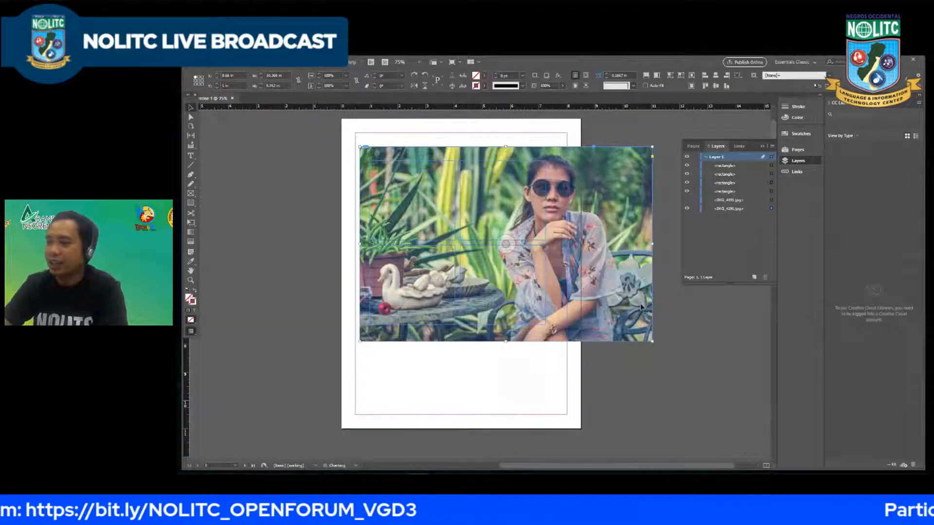
# Step: Paste the image into the IMG_4191 frame and move the frame off page 1 onto the pasteboard beside it
pyautogui.rightClick(597, 235)
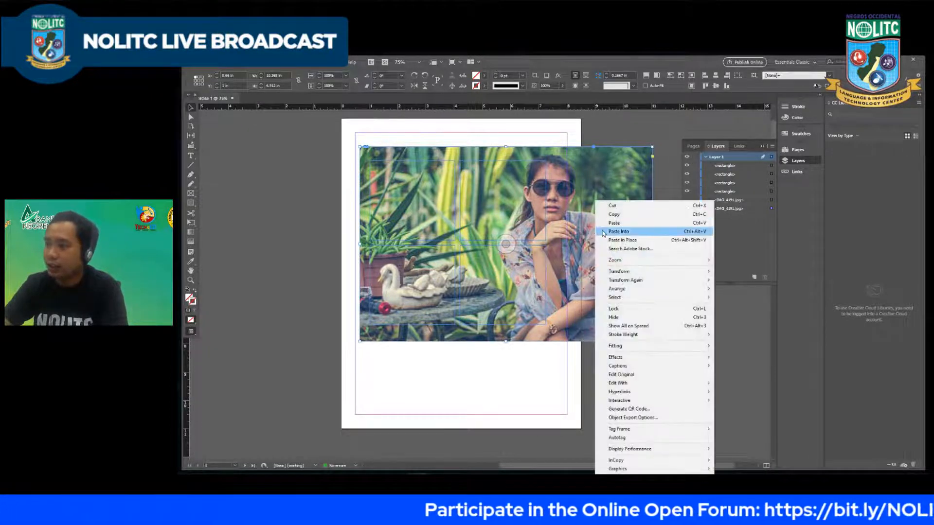
pyautogui.click(606, 232)
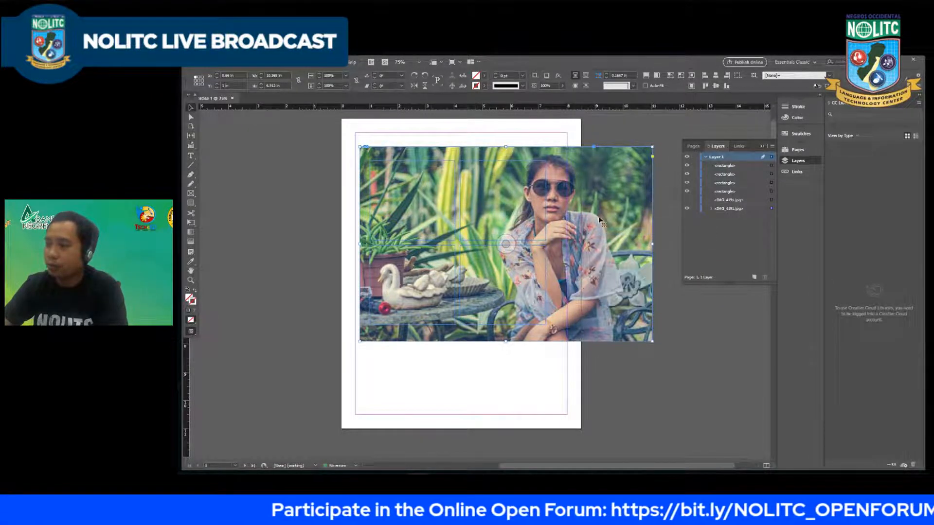
pyautogui.moveTo(602, 202); pyautogui.dragTo(374, 297)
pyautogui.hotkey('ctrl', 'z')
pyautogui.rightClick(290, 237)
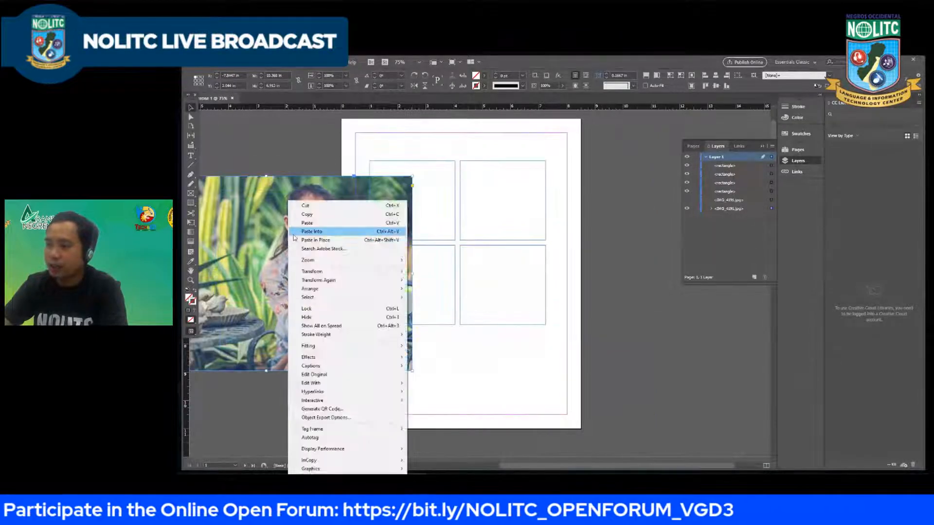
pyautogui.click(309, 215)
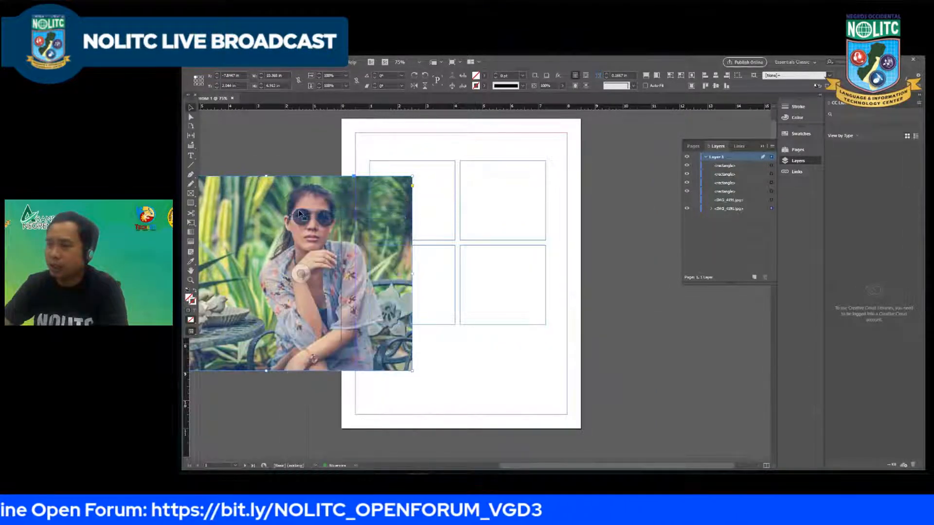
pyautogui.moveTo(303, 216); pyautogui.dragTo(208, 264)
# Step: Try the Paste Into command over the rectangle grid with the image selected, and undo it
pyautogui.rightClick(399, 209)
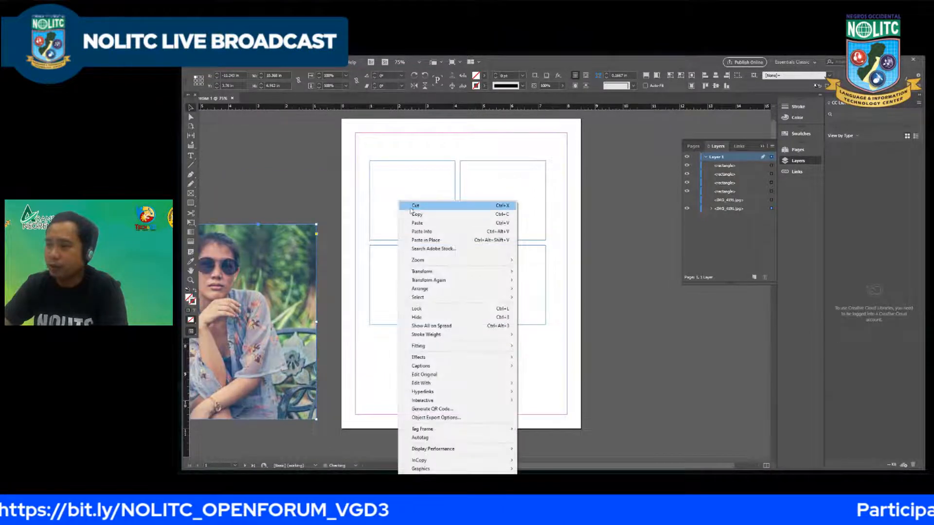
pyautogui.click(420, 232)
pyautogui.hotkey('ctrl', 'z')
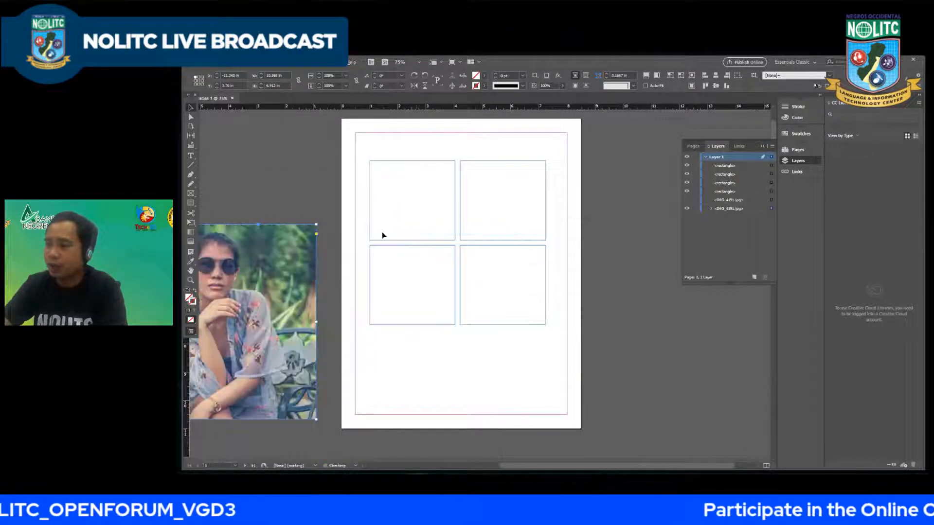
# Step: Try moving the image from the pasteboard over the rectangle grid on page 1, and undo the moves
pyautogui.scroll(-3, 382, 232)
pyautogui.scroll(2, 449, 239)
pyautogui.hotkey('alt', 'h')
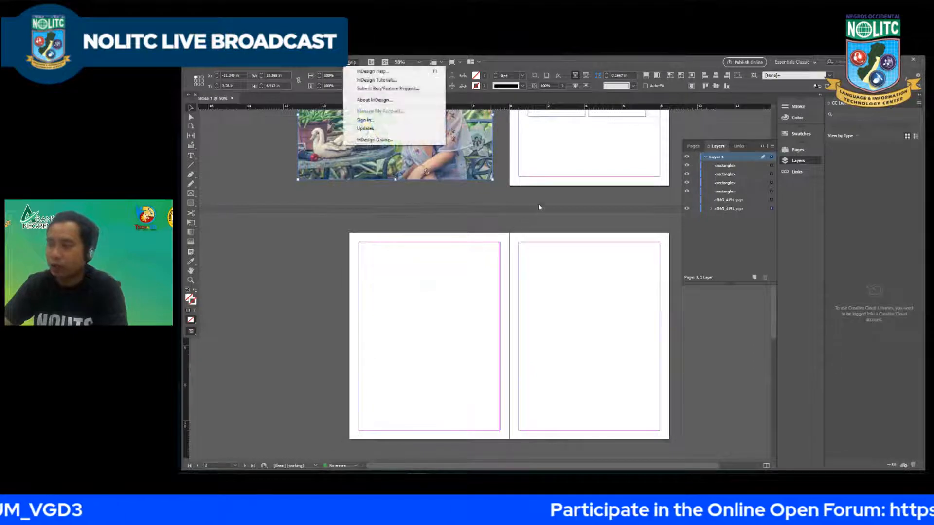
pyautogui.click(540, 202)
pyautogui.press('h')
pyautogui.moveTo(546, 149); pyautogui.dragTo(565, 312)
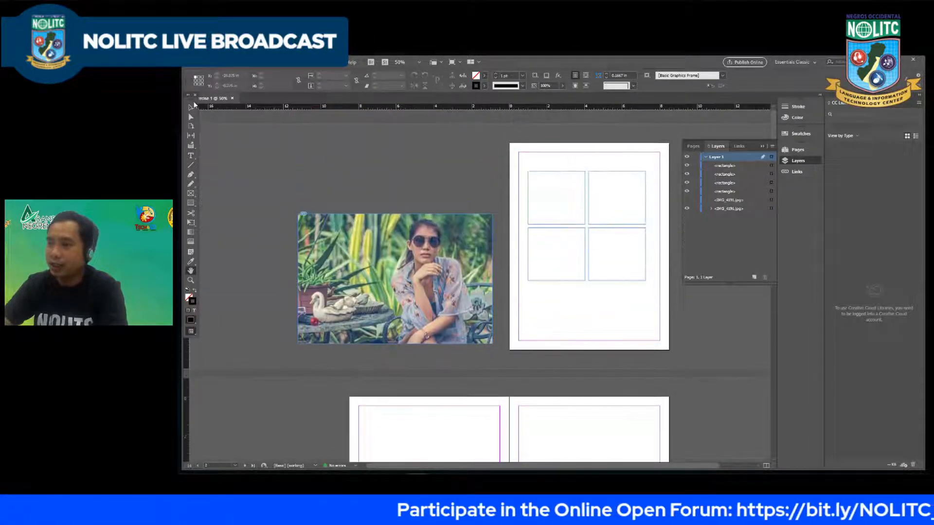
pyautogui.press('v')
pyautogui.moveTo(398, 283); pyautogui.dragTo(579, 230)
pyautogui.hotkey('ctrl', 'z')
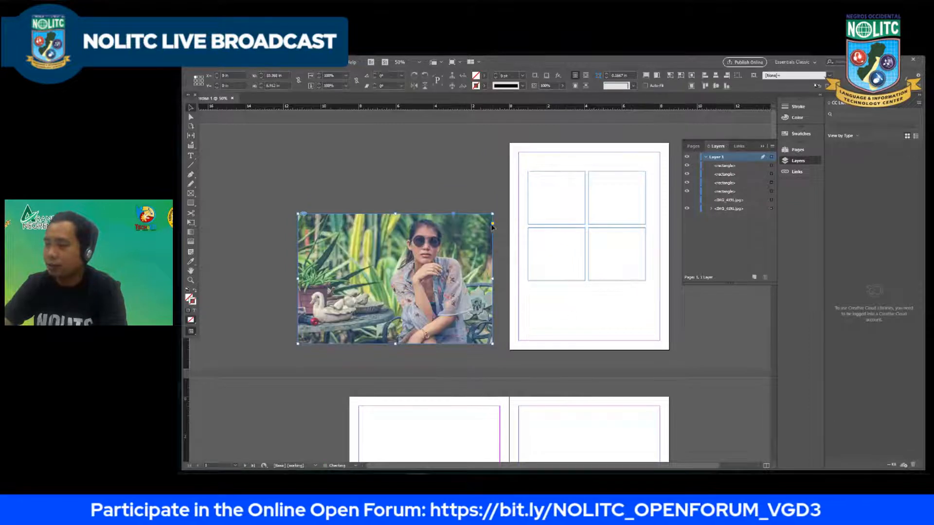
pyautogui.moveTo(496, 241); pyautogui.dragTo(681, 191)
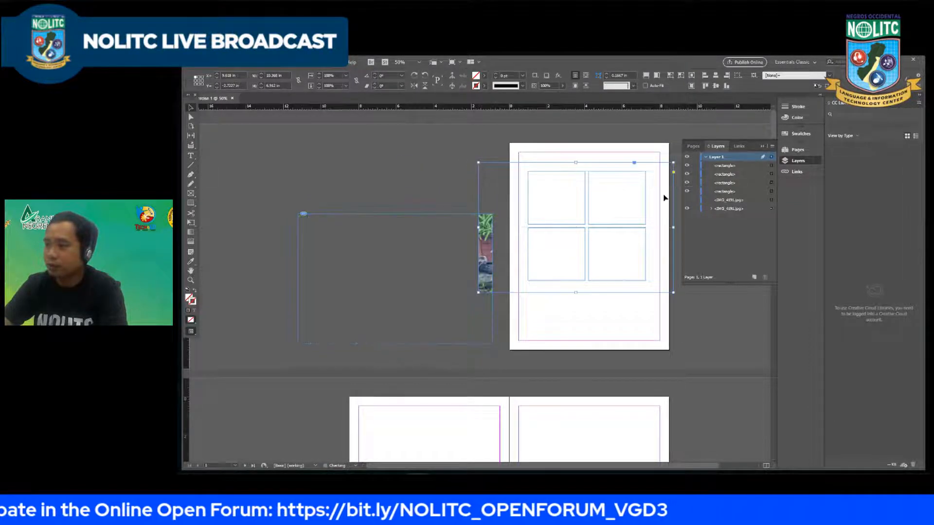
pyautogui.hotkey('ctrl', 'z')
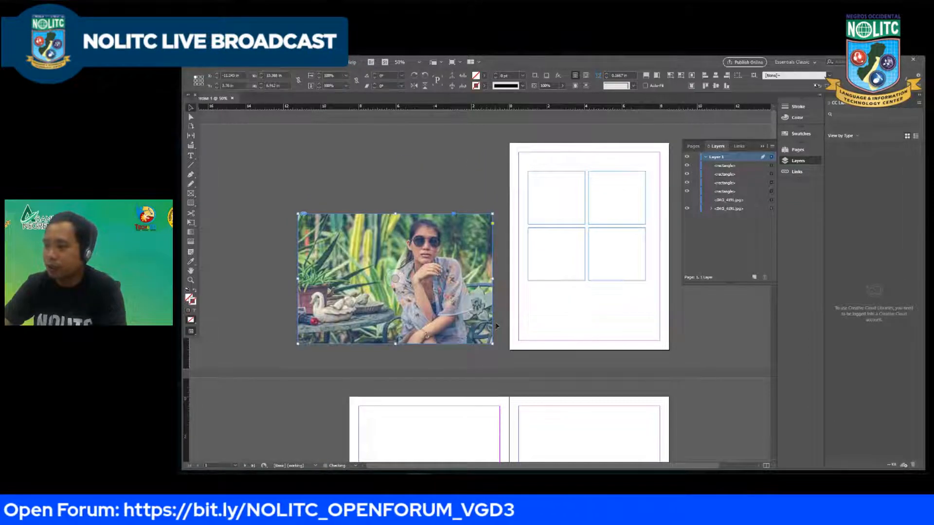
# Step: Move the image onto page 1 and down below the rectangle grid so that all four rectangles are uncovered
pyautogui.moveTo(494, 327); pyautogui.dragTo(670, 283)
pyautogui.click(668, 325)
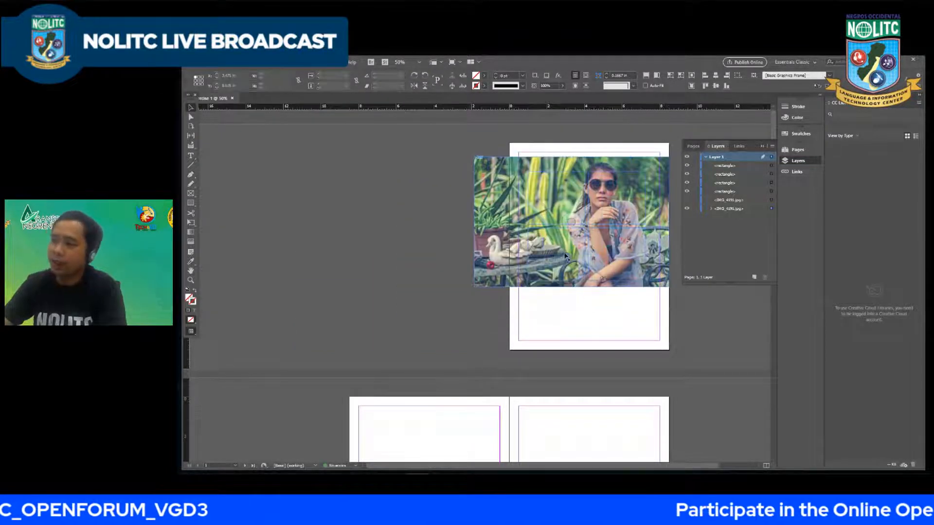
pyautogui.click(577, 257)
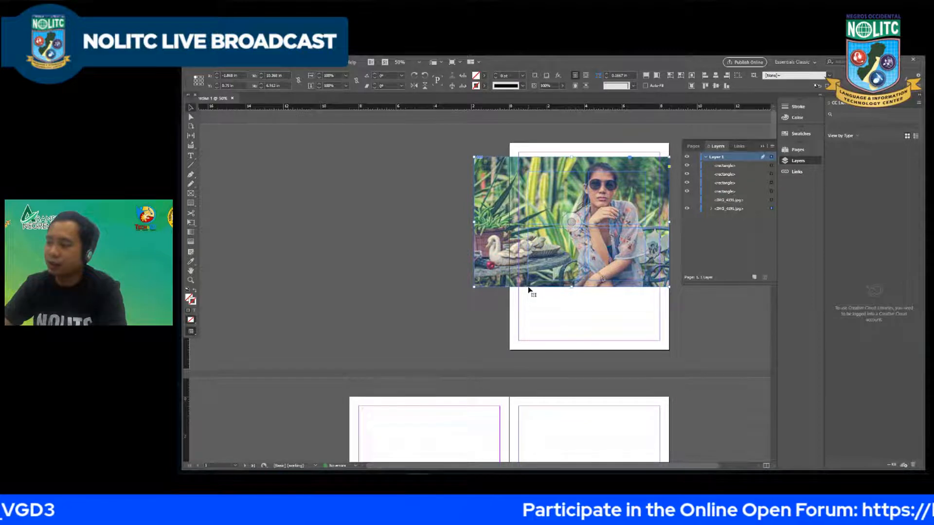
pyautogui.moveTo(529, 290); pyautogui.dragTo(529, 358)
pyautogui.click(553, 202)
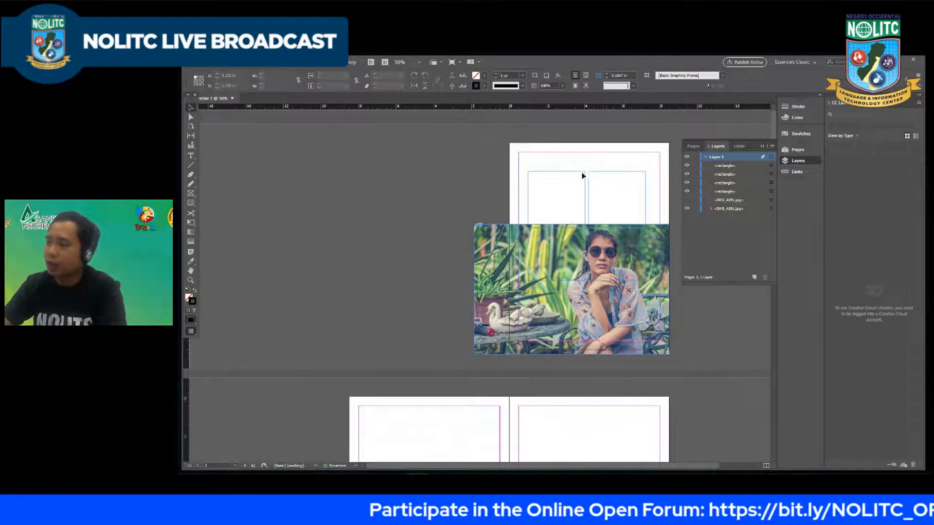
pyautogui.click(582, 176)
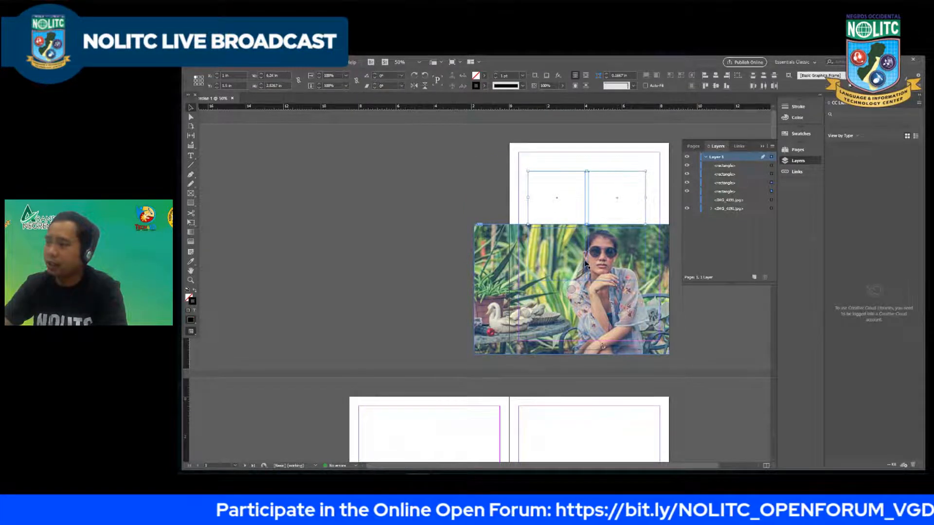
pyautogui.click(499, 225)
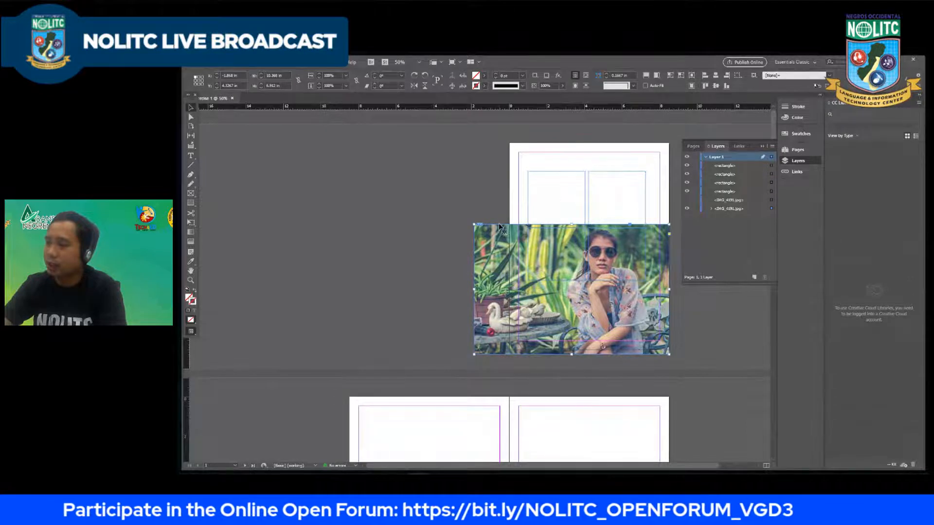
pyautogui.moveTo(499, 224); pyautogui.dragTo(499, 284)
pyautogui.click(493, 154)
# Step: Select the four rectangles of the grid and group them
pyautogui.hotkey('ctrl', 'a')
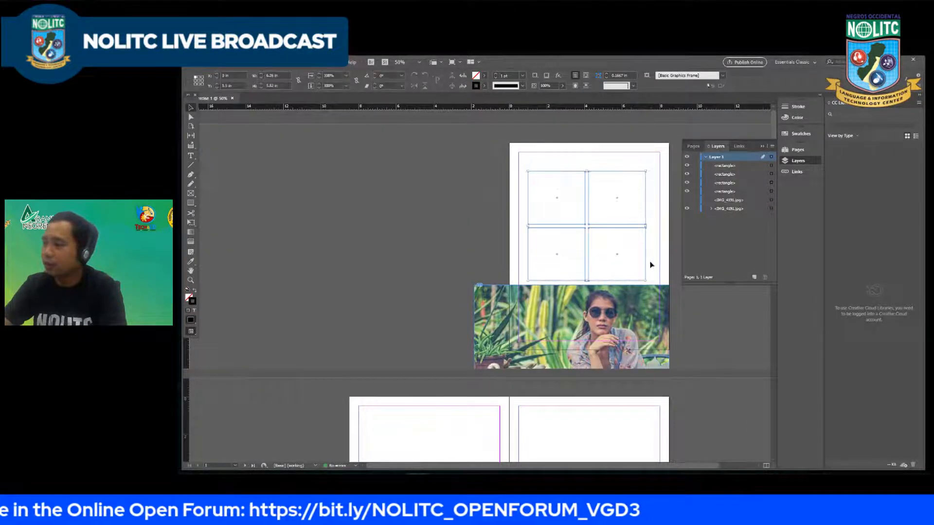
pyautogui.rightClick(603, 232)
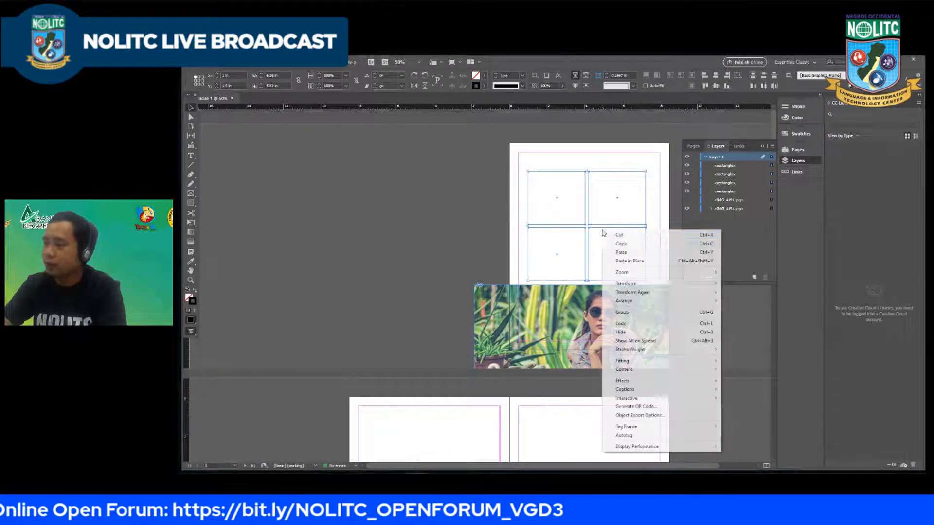
pyautogui.click(622, 312)
# Step: Move the image back over the rectangle group, cut it, and bring it back at the same position
pyautogui.moveTo(543, 325); pyautogui.dragTo(544, 203)
pyautogui.rightClick(491, 214)
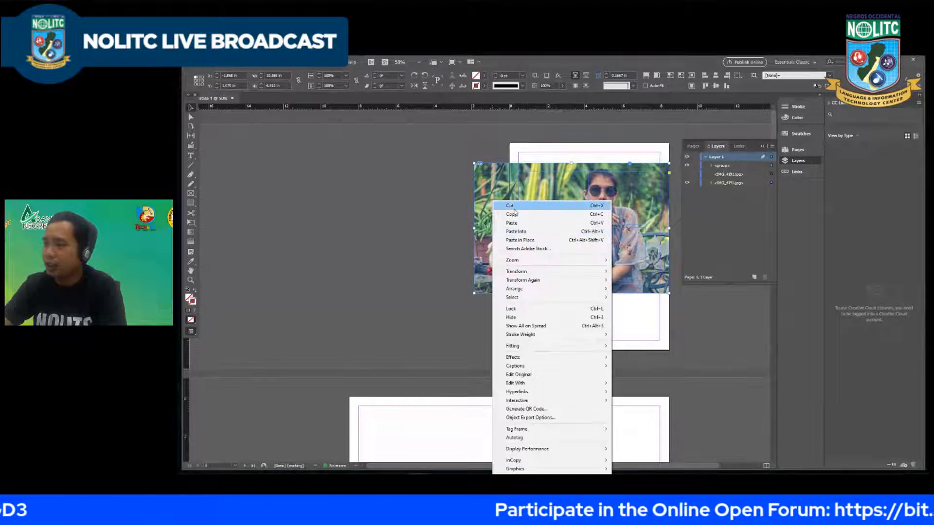
pyautogui.click(515, 207)
pyautogui.rightClick(546, 201)
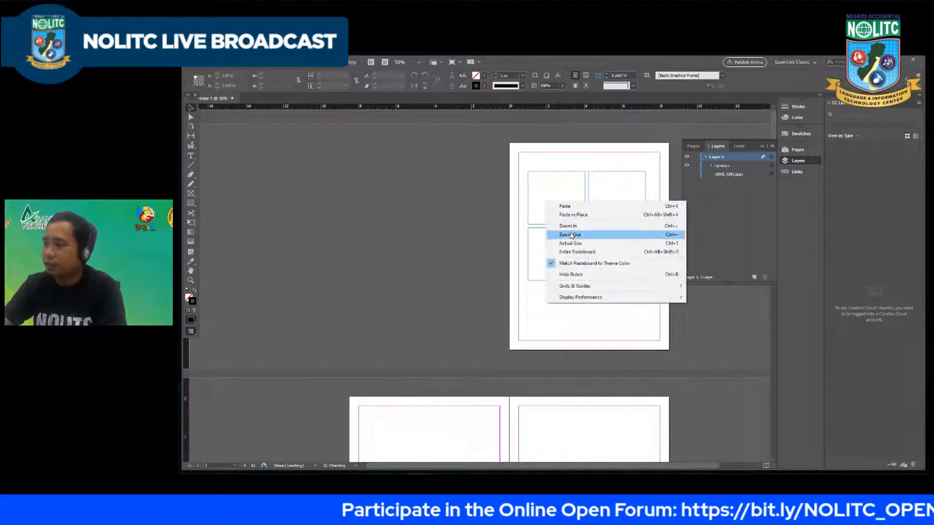
pyautogui.click(480, 203)
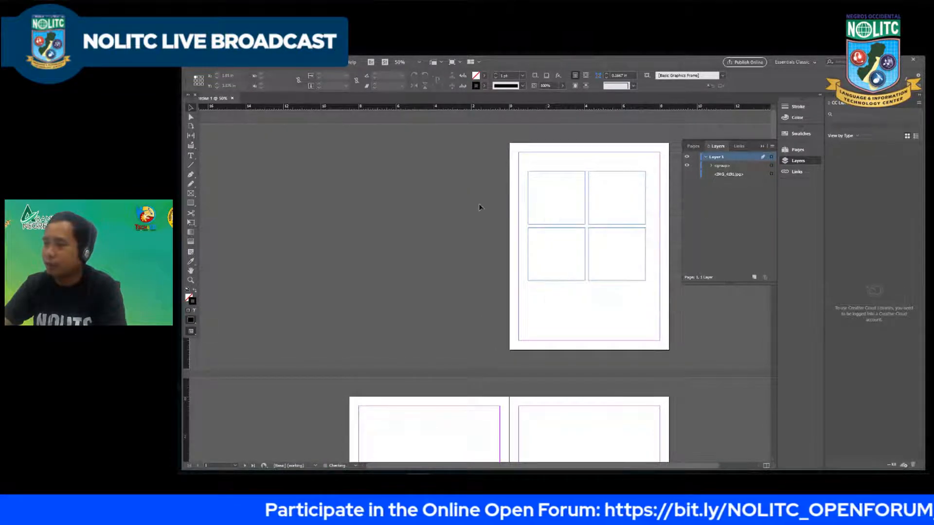
pyautogui.click(235, 62)
pyautogui.moveTo(218, 63)
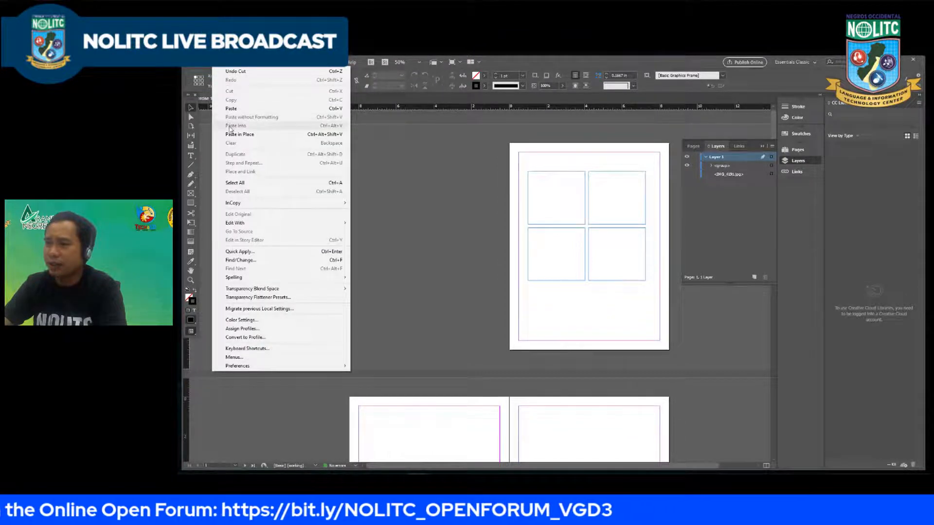
pyautogui.click(254, 133)
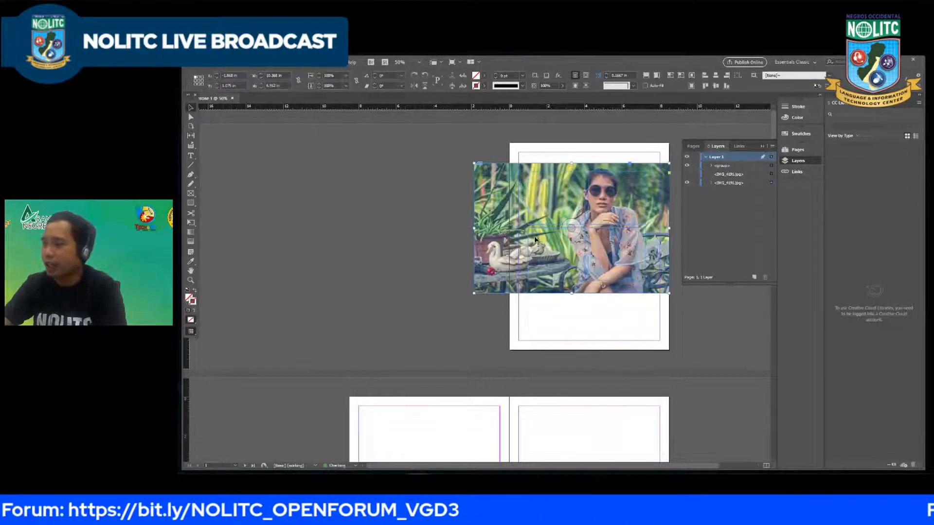
# Step: Try moving the objects off page 1, and undo the changes back to before the rectangles were grouped
pyautogui.click(466, 224)
pyautogui.moveTo(557, 190); pyautogui.dragTo(426, 157)
pyautogui.moveTo(549, 171); pyautogui.dragTo(418, 142)
pyautogui.hotkey('ctrl', 'z')
# Step: Move the image from below the grid up over the four ungrouped rectangles on page 1
pyautogui.click(546, 312)
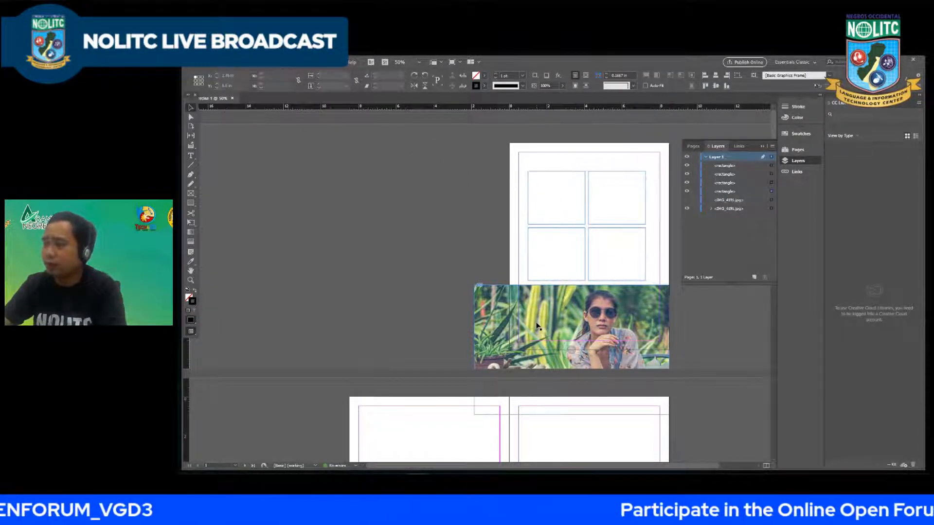
pyautogui.moveTo(546, 312); pyautogui.dragTo(551, 193)
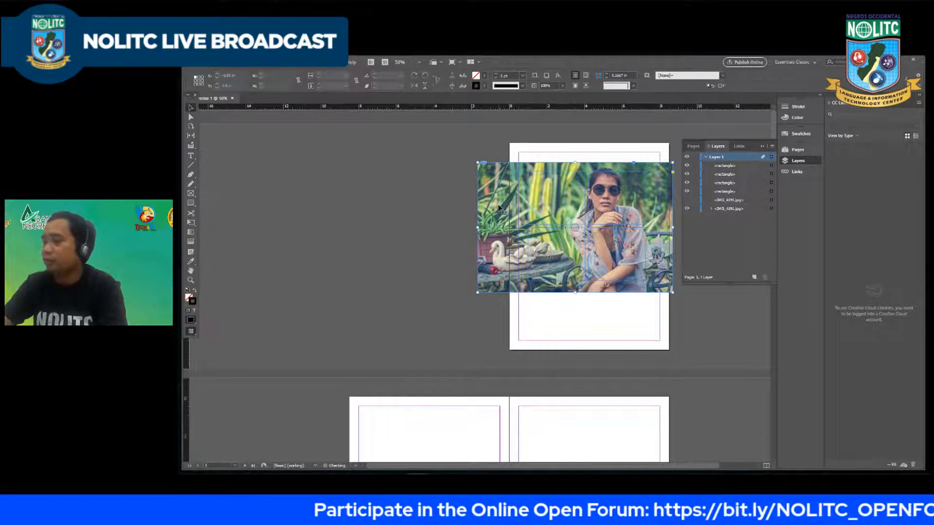
# Step: Try the paste commands on the image over the grid, shift the image on the pasteboard, and undo the changes
pyautogui.rightClick(550, 188)
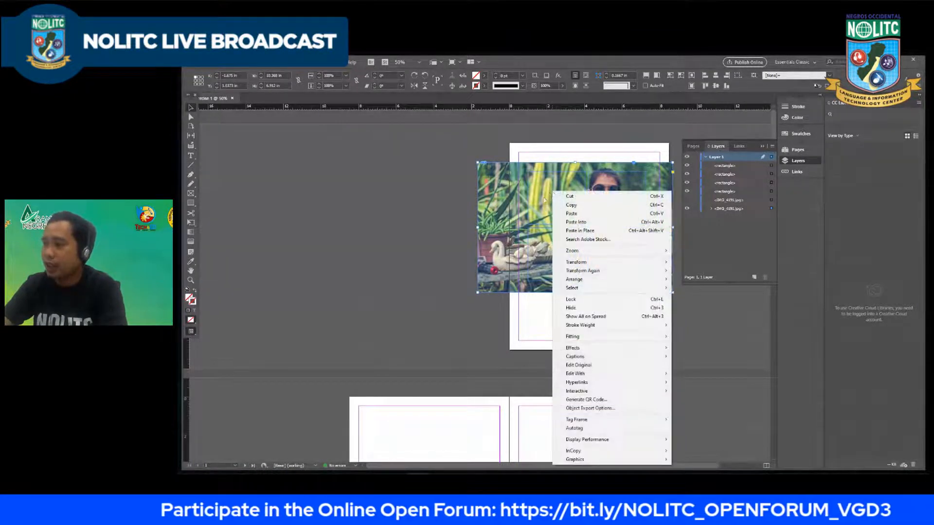
pyautogui.click(535, 201)
pyautogui.rightClick(549, 196)
pyautogui.click(575, 236)
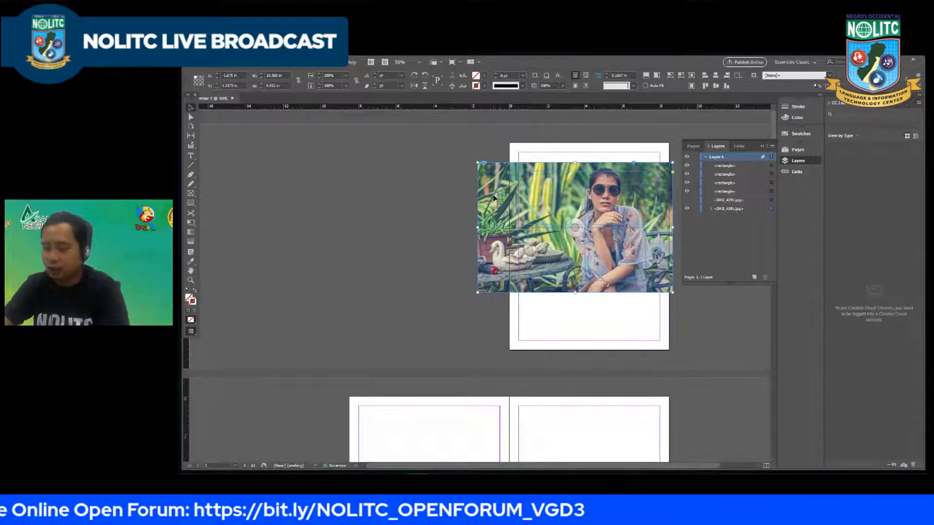
pyautogui.rightClick(612, 186)
pyautogui.click(645, 210)
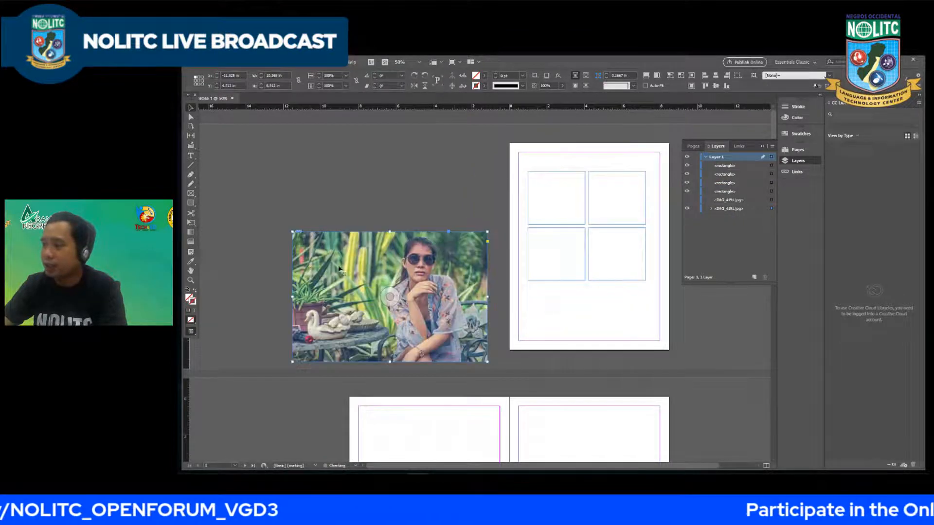
pyautogui.moveTo(341, 269); pyautogui.dragTo(407, 230)
pyautogui.hotkey('ctrl', 'z')
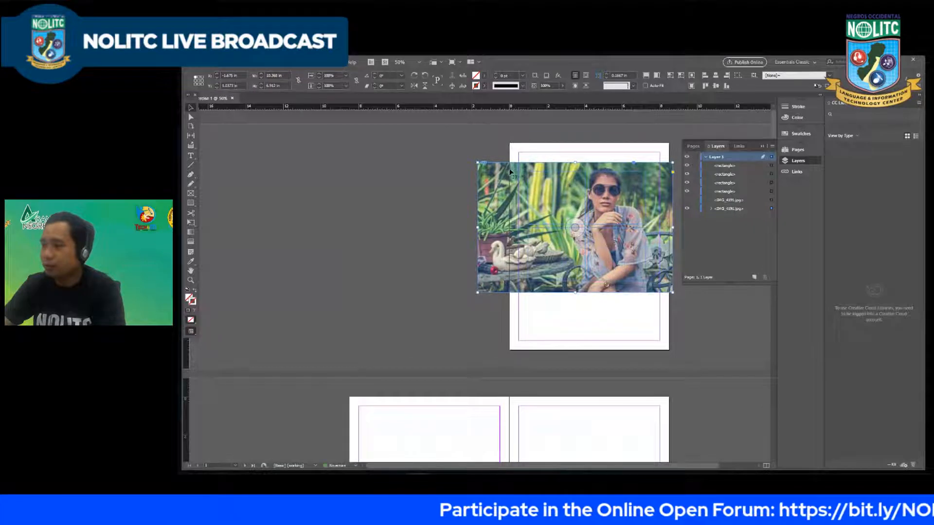
# Step: Delete the image and the four rectangles beneath it from page 1
pyautogui.press('Delete')
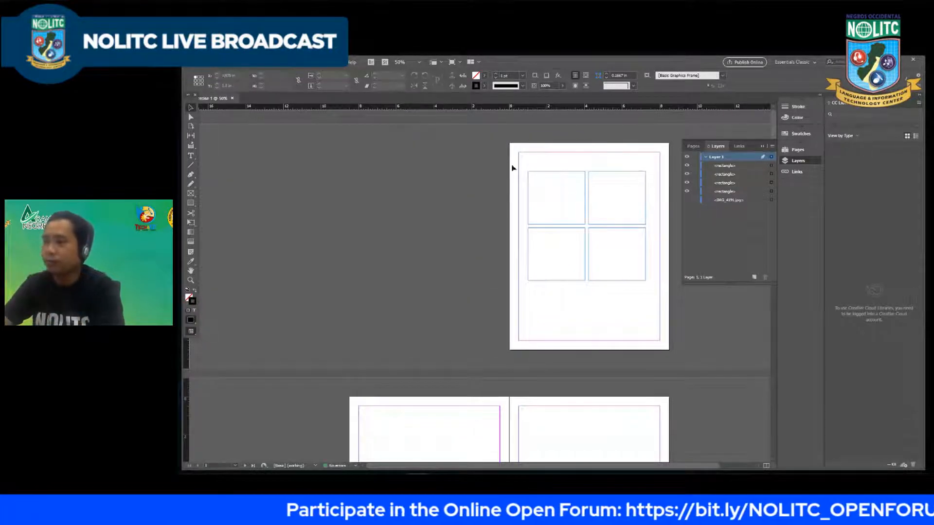
pyautogui.moveTo(512, 168); pyautogui.dragTo(691, 321)
pyautogui.press('Delete')
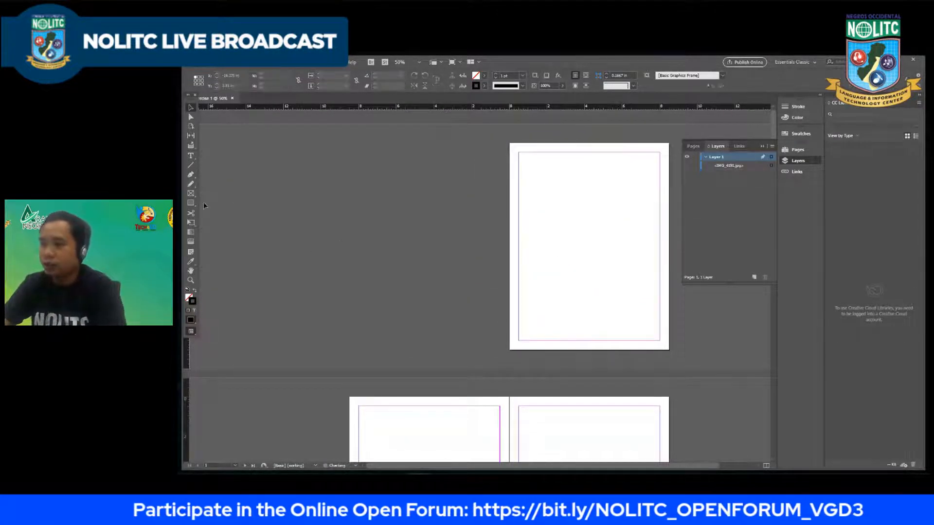
# Step: Draw a two-by-two grid of rectangle frames about 6.4 by 5.1 in overall on page 1 with the Rectangle Frame tool
pyautogui.click(191, 193)
pyautogui.moveTo(526, 177); pyautogui.dragTo(647, 273)
pyautogui.press('Up')
pyautogui.press('Right')
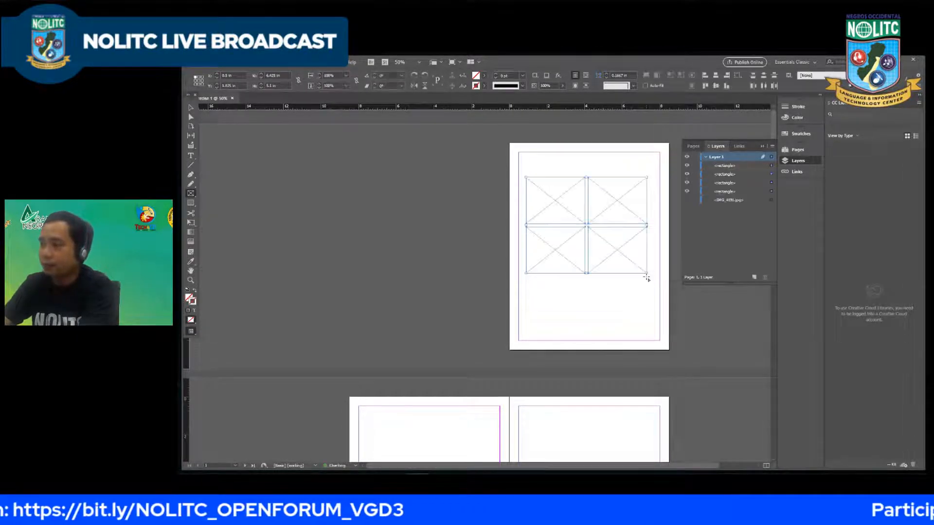
pyautogui.click(191, 193)
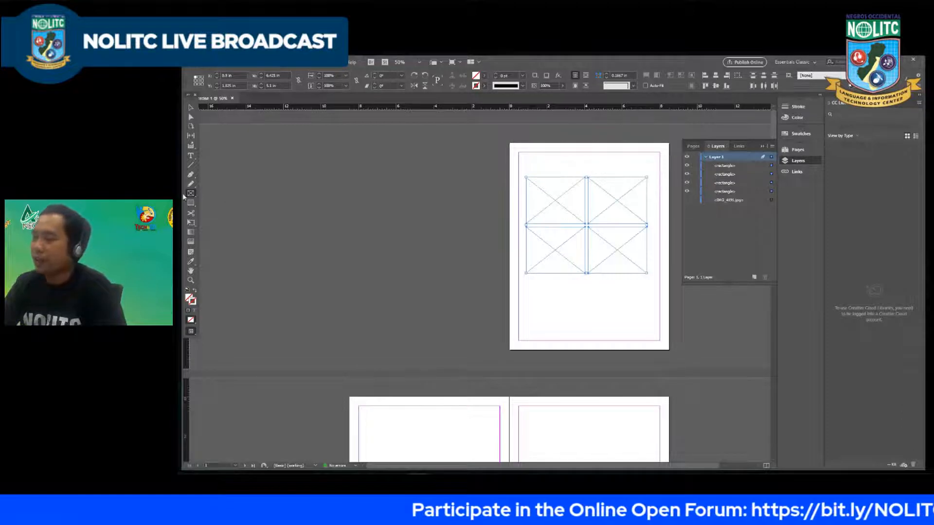
# Step: Place the photo of the woman in the garden over the frame grid, about 9.6 in wide and 6.4 in high
pyautogui.click(206, 65)
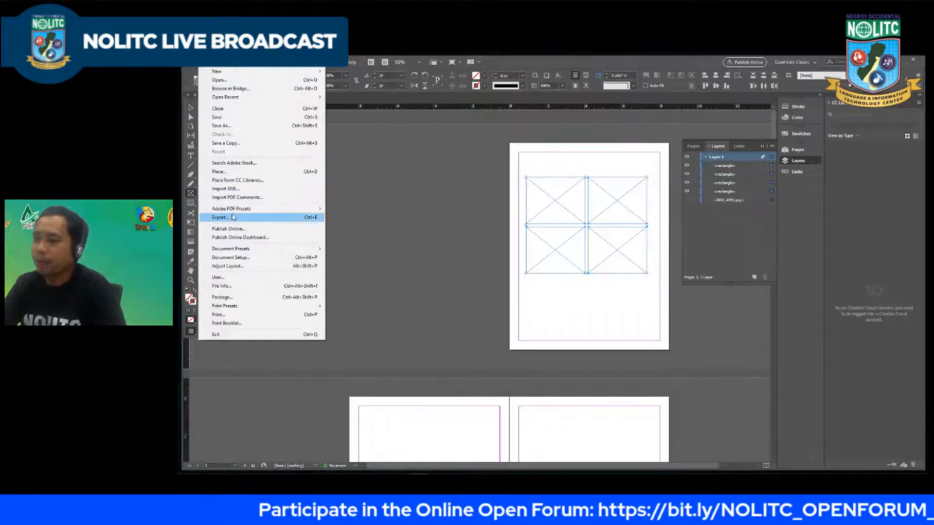
pyautogui.click(219, 171)
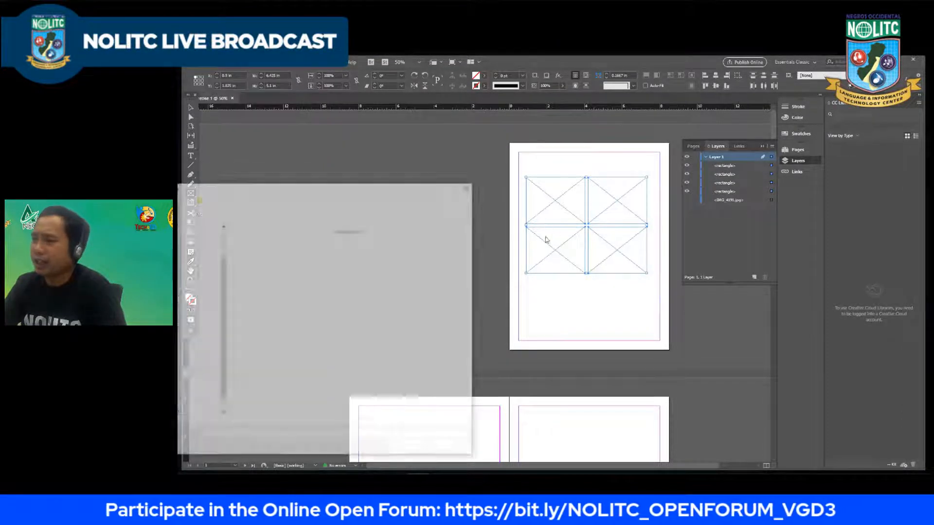
pyautogui.click(456, 263)
pyautogui.click(412, 447)
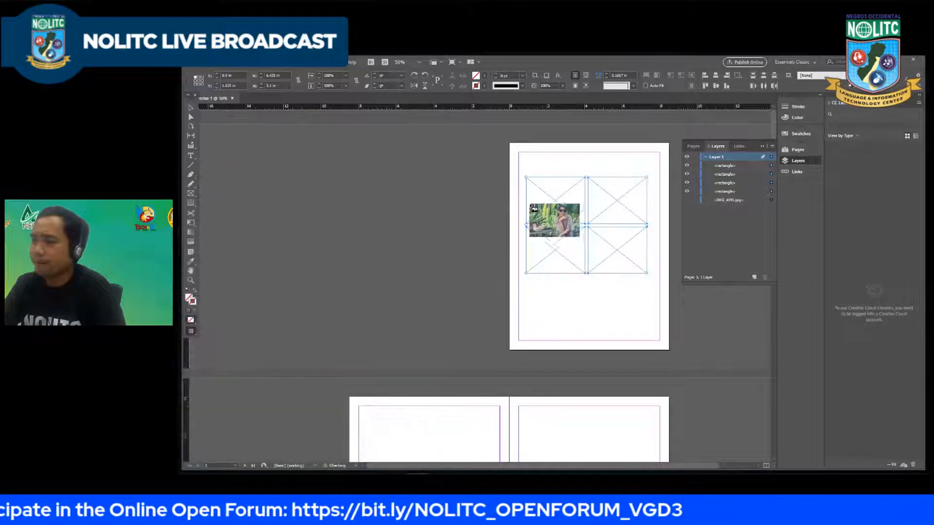
pyautogui.moveTo(596, 289); pyautogui.dragTo(615, 290)
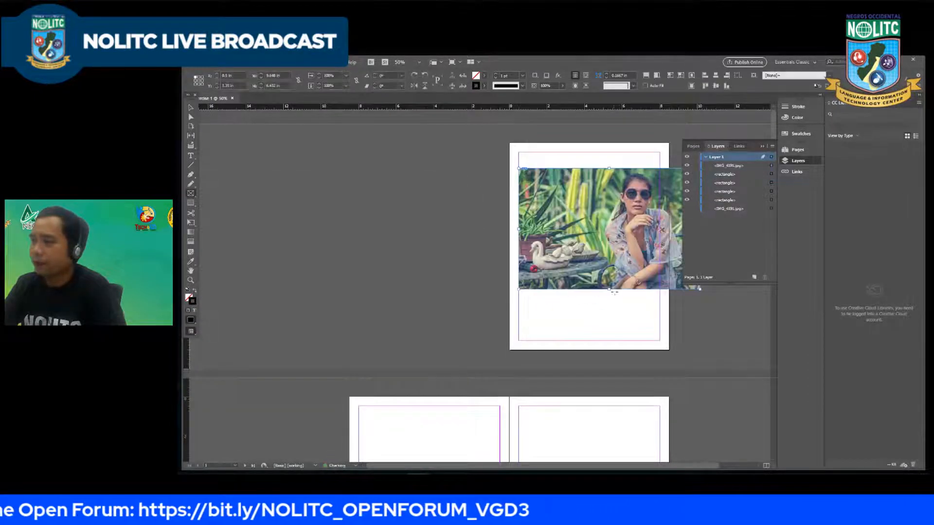
# Step: Nudge the placed photo slightly down over the grid and send it to the back, behind the four frames
pyautogui.click(191, 107)
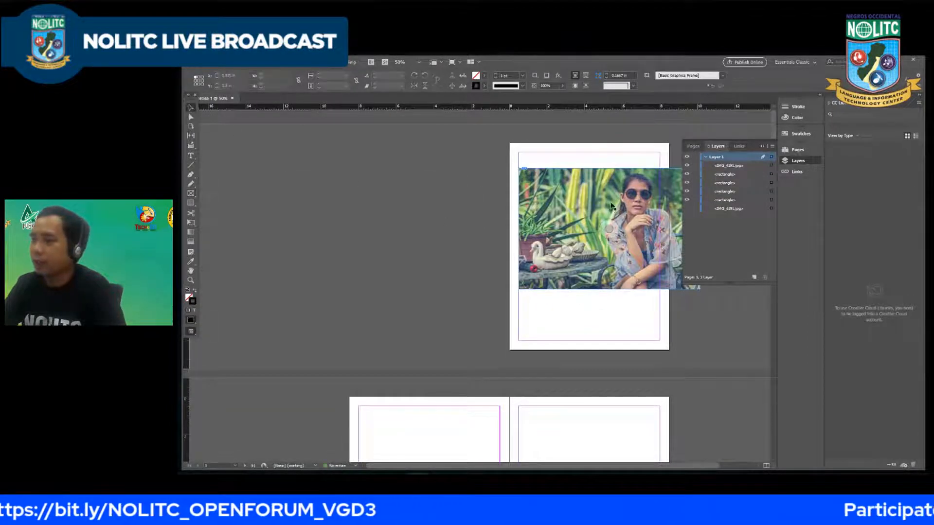
pyautogui.click(608, 314)
pyautogui.click(603, 233)
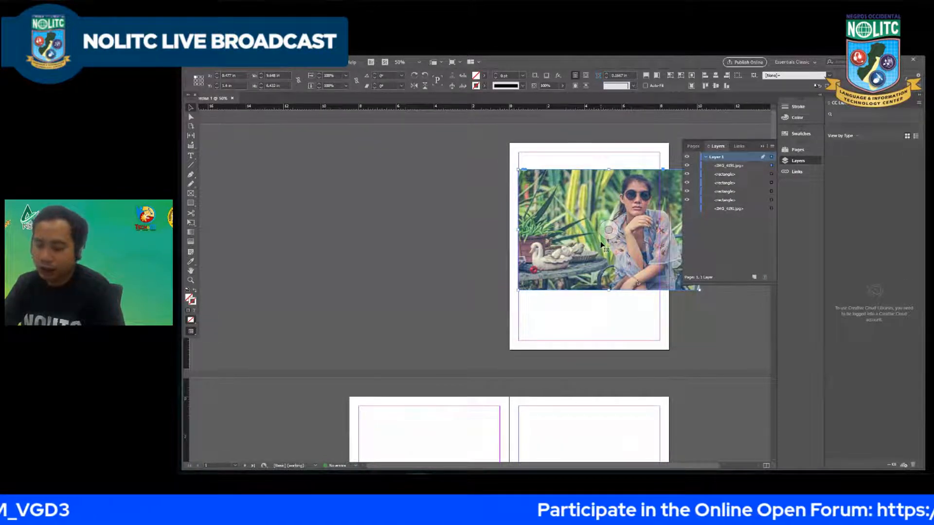
pyautogui.hotkey('ctrl', 'shift', '[')
pyautogui.click(461, 183)
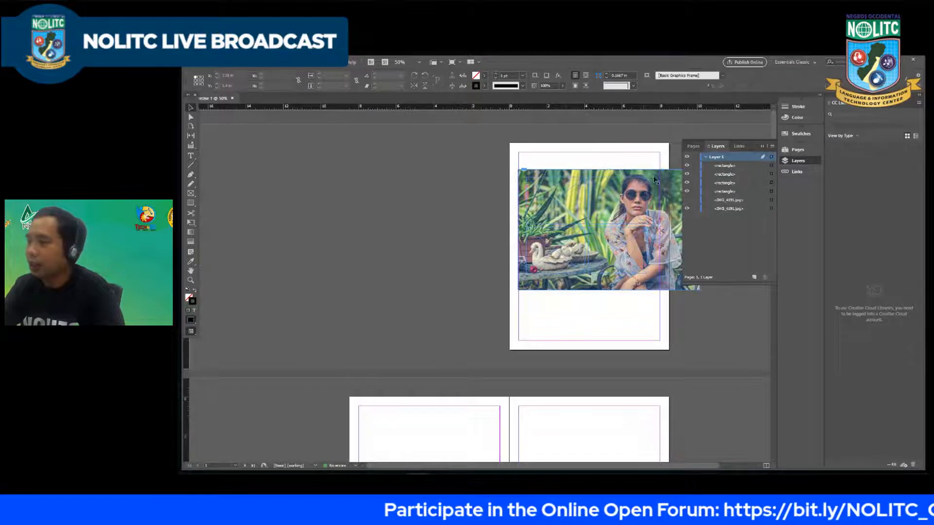
# Step: Cut the photo and use Paste Into to put it inside the grid's upper-left frame
pyautogui.click(654, 180)
pyautogui.press('Delete')
pyautogui.click(558, 195)
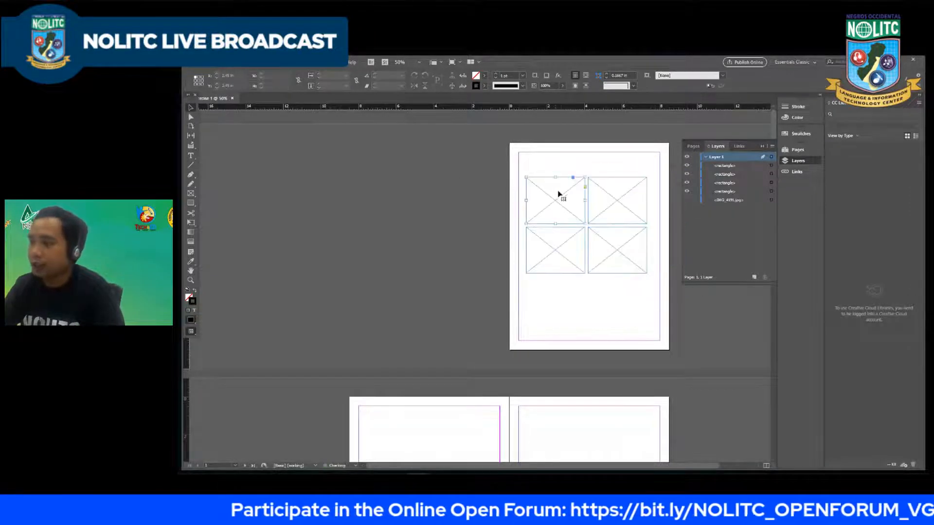
pyautogui.rightClick(562, 198)
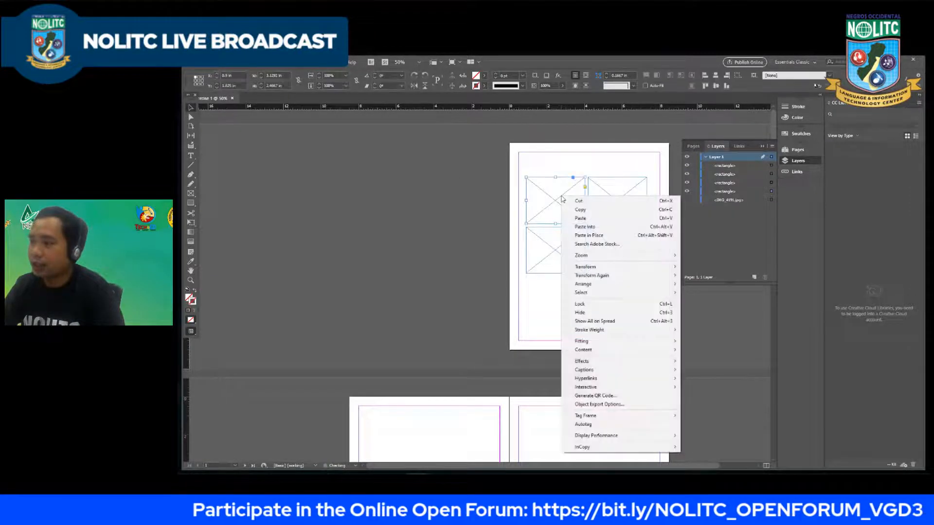
pyautogui.click(585, 226)
# Step: Use Paste Into to fill the remaining three frames of the grid with the same photo
pyautogui.click(615, 202)
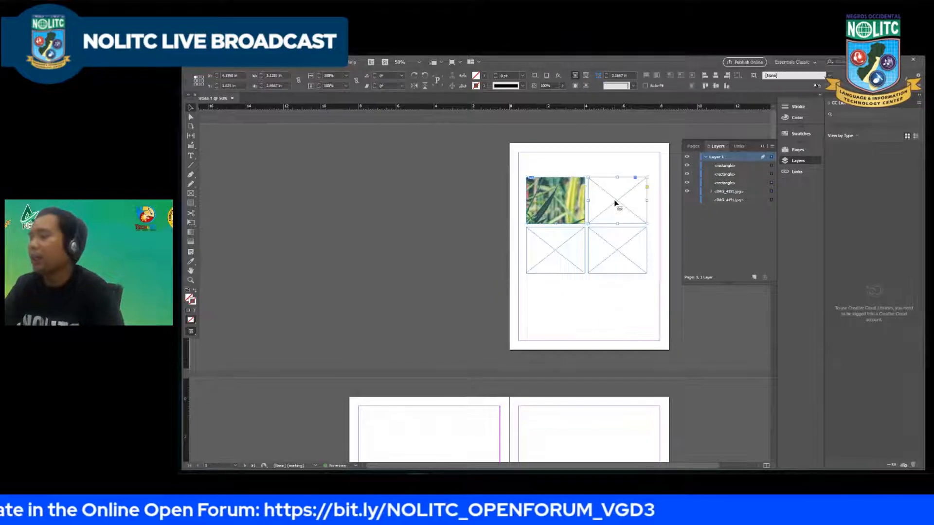
pyautogui.rightClick(615, 203)
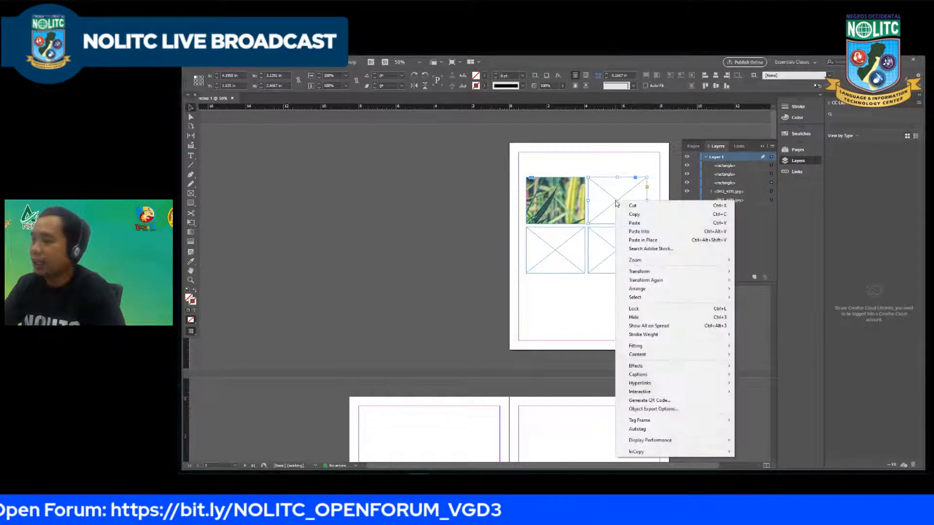
pyautogui.click(641, 232)
pyautogui.click(561, 249)
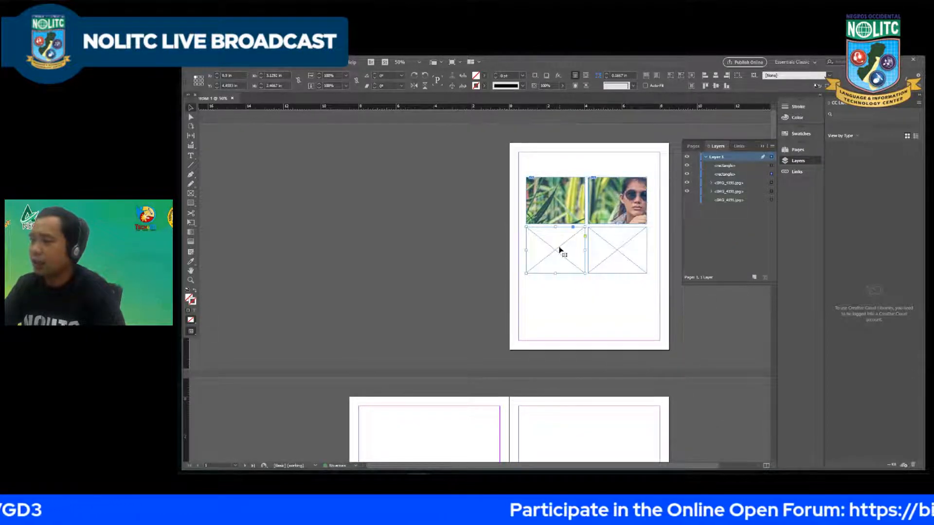
pyautogui.rightClick(560, 250)
pyautogui.click(628, 248)
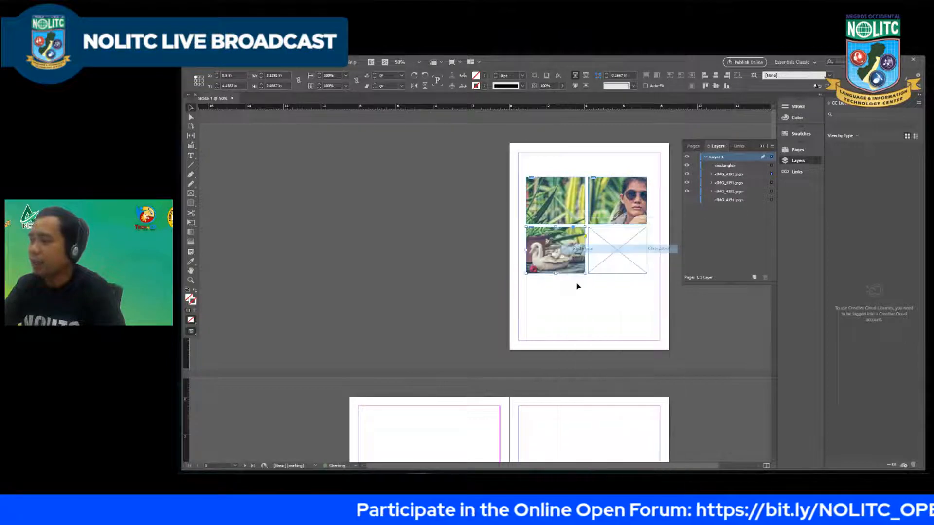
pyautogui.click(615, 251)
pyautogui.rightClick(616, 250)
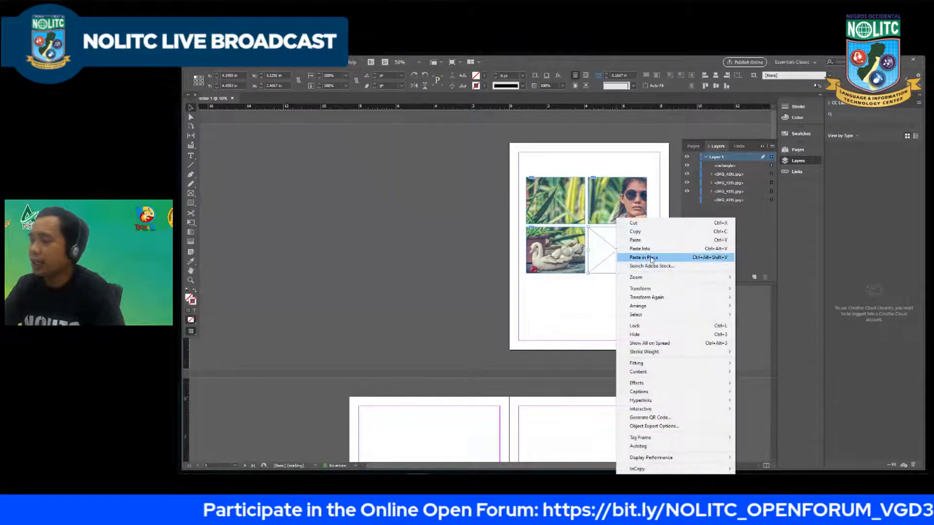
pyautogui.click(647, 250)
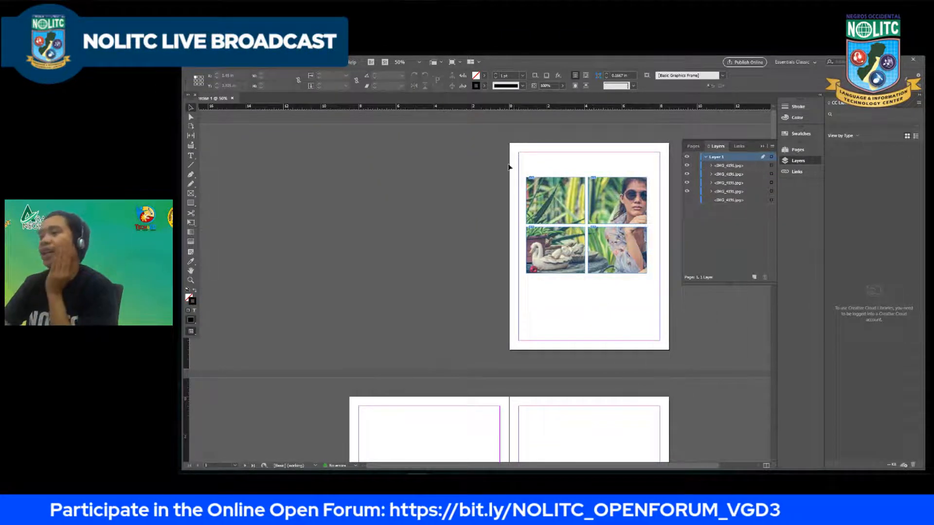
# Step: Select all four photo-filled frames on page 1 and delete them
pyautogui.moveTo(507, 173); pyautogui.dragTo(666, 299)
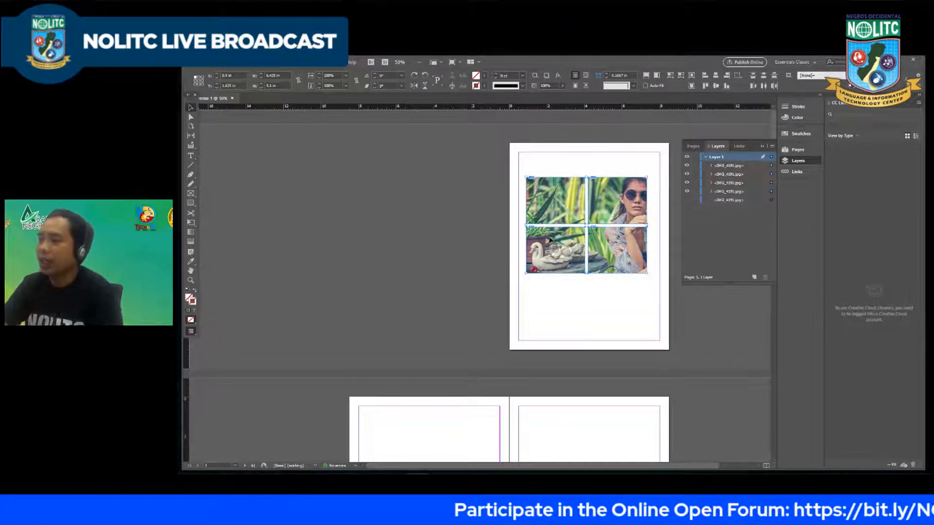
pyautogui.click(432, 174)
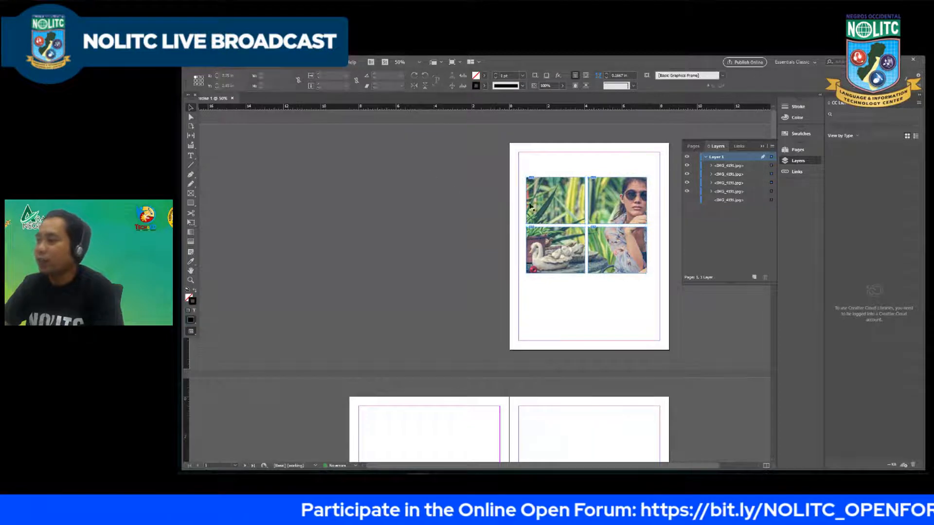
pyautogui.hotkey('ctrl', 'a')
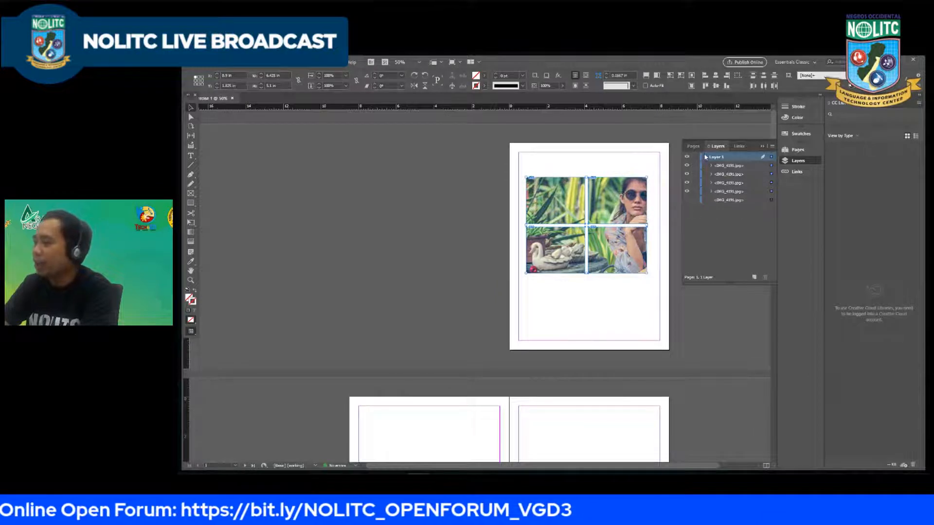
pyautogui.press('Delete')
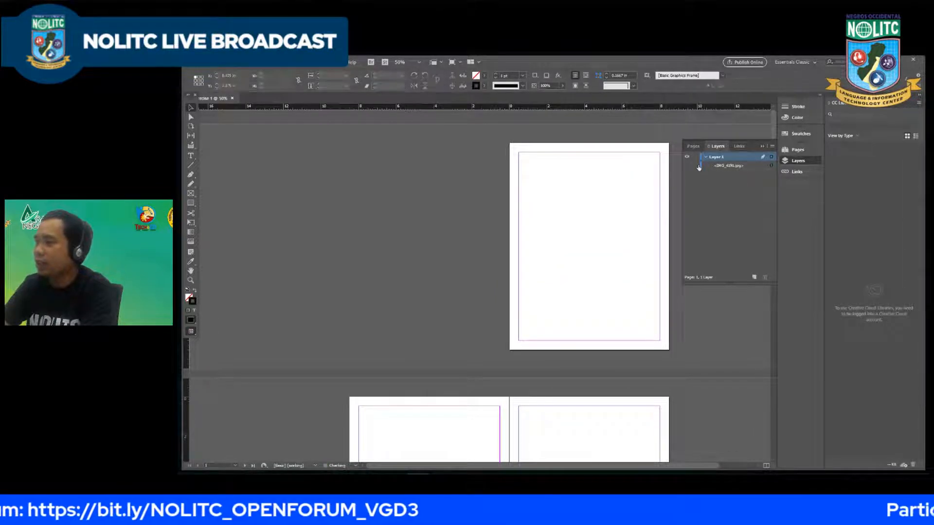
# Step: Show the hidden full-page portrait image on page 1 and select it
pyautogui.click(687, 167)
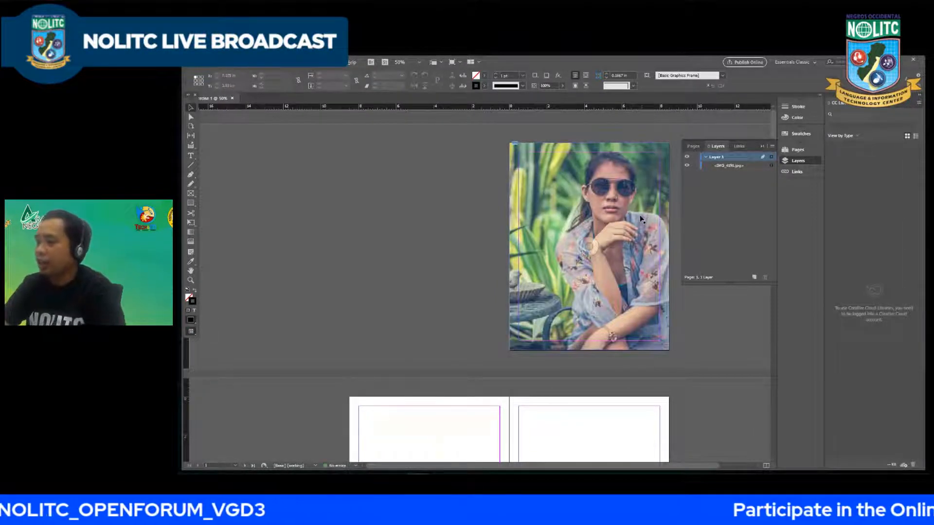
pyautogui.hotkey('ctrl', '1')
pyautogui.scroll(-2, 614, 212)
pyautogui.scroll(1, 462, 209)
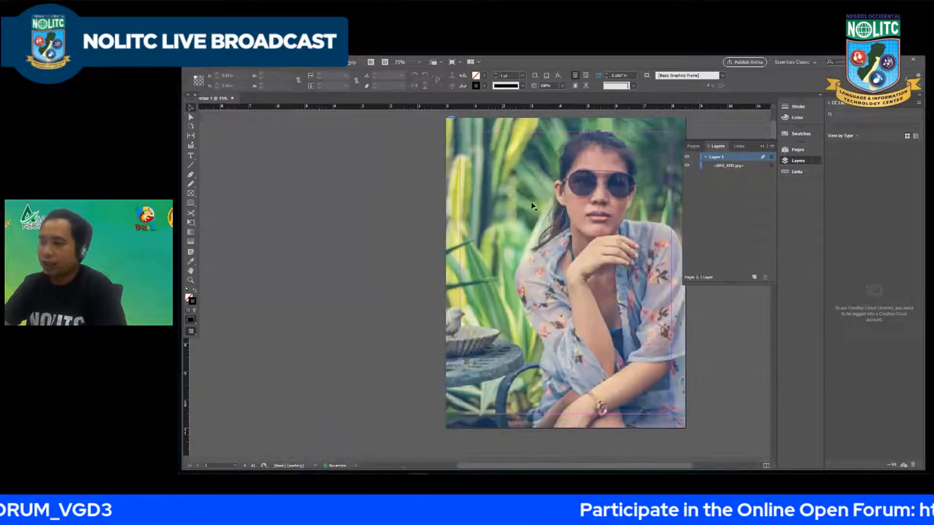
pyautogui.hotkey('alt', 'h')
pyautogui.click(572, 207)
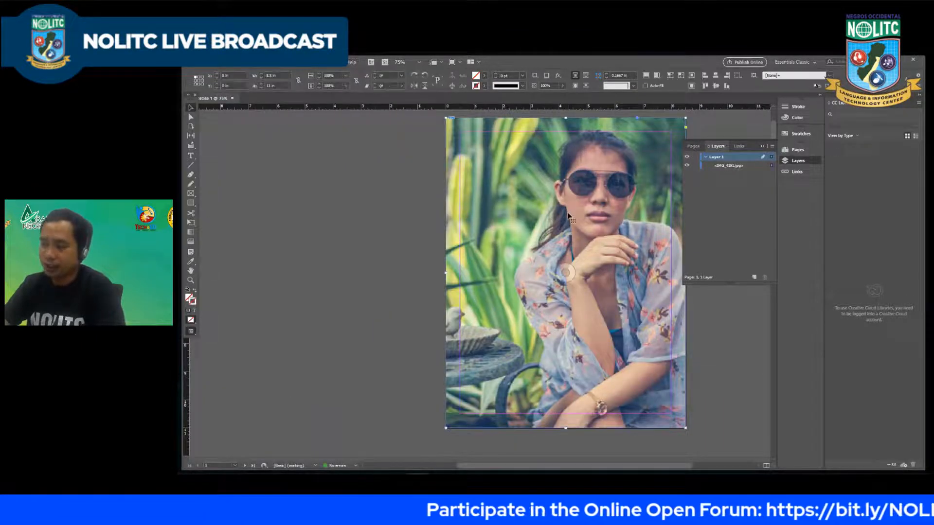
pyautogui.press('h')
pyautogui.moveTo(569, 213); pyautogui.dragTo(492, 219)
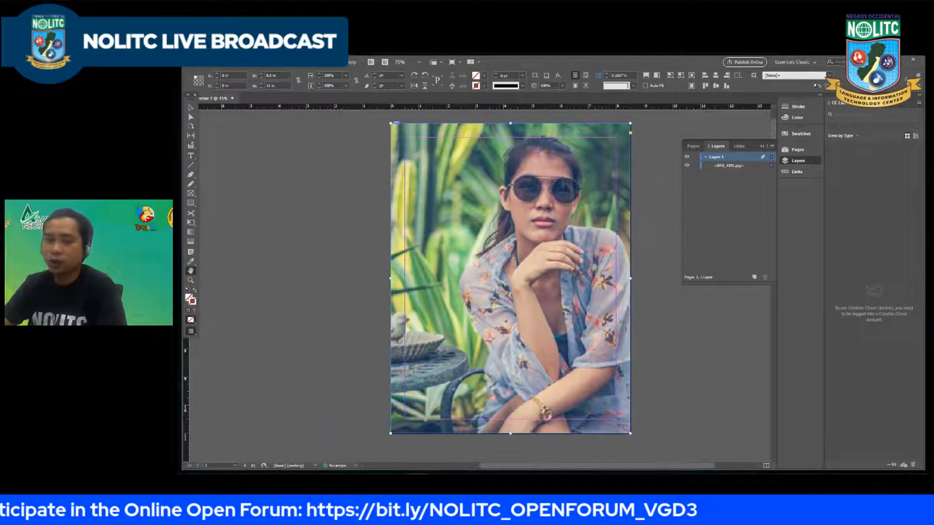
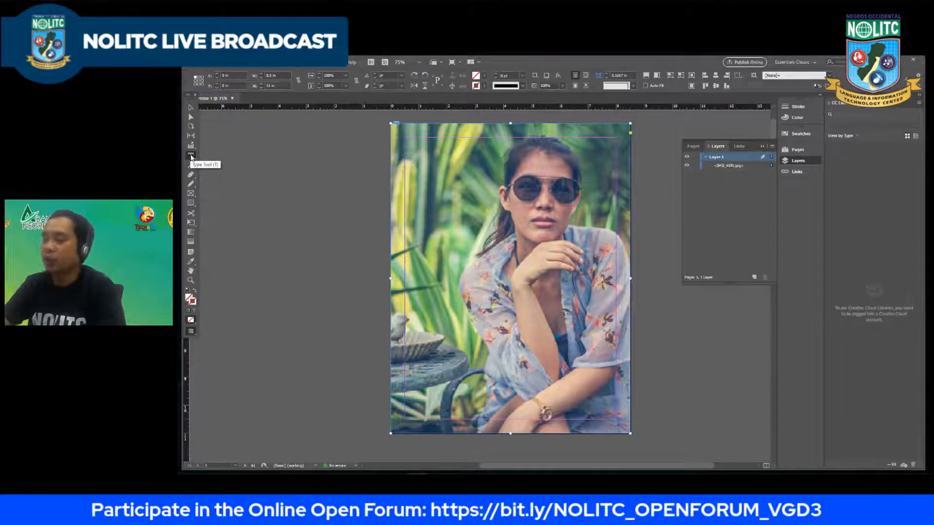
# Step: Draw a text frame about 3 in wide and 0.9 in high on the photo's upper left and enter "Traveler" in it
pyautogui.click(191, 156)
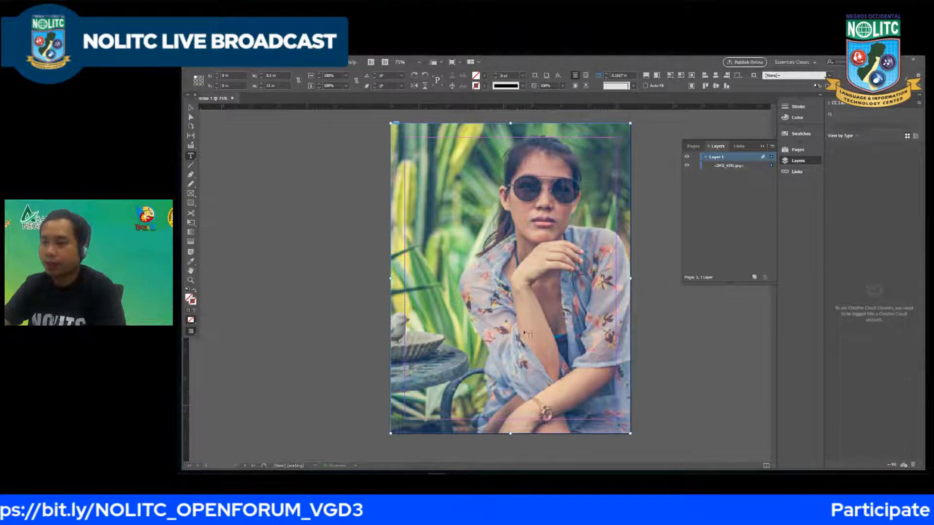
pyautogui.click(426, 177)
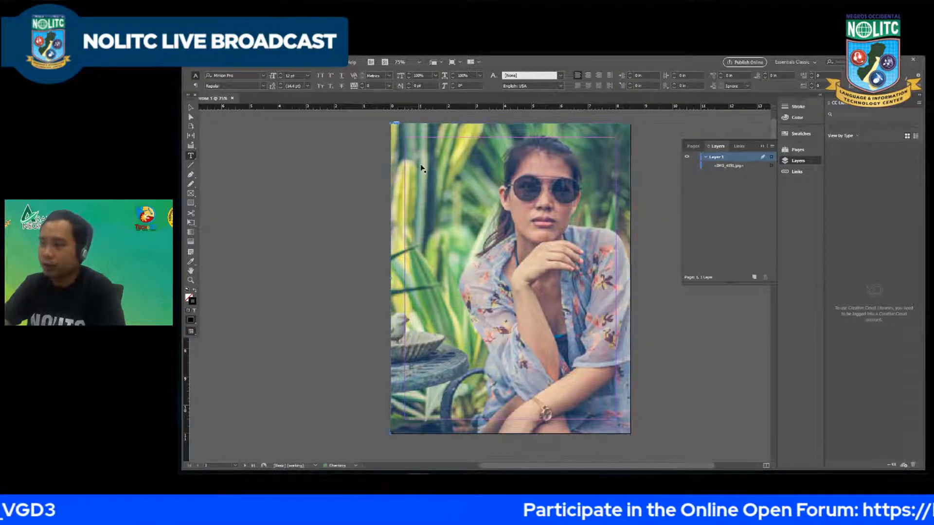
pyautogui.hotkey('ctrl', 'z')
pyautogui.click(214, 62)
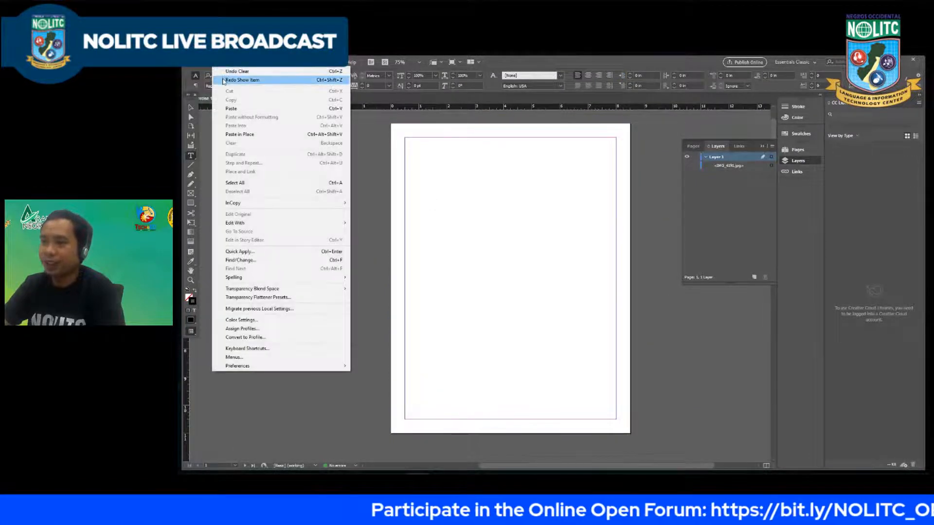
pyautogui.click(228, 78)
pyautogui.moveTo(421, 171); pyautogui.dragTo(501, 195)
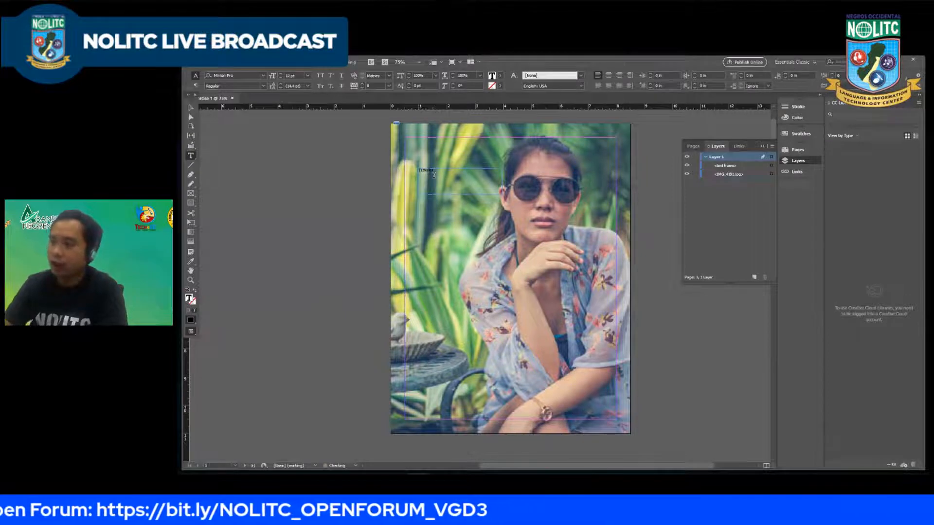
# Step: Set the font of the whole "Traveler" text to Montserrat Alternates Black
pyautogui.hotkey('ctrl', 'a')
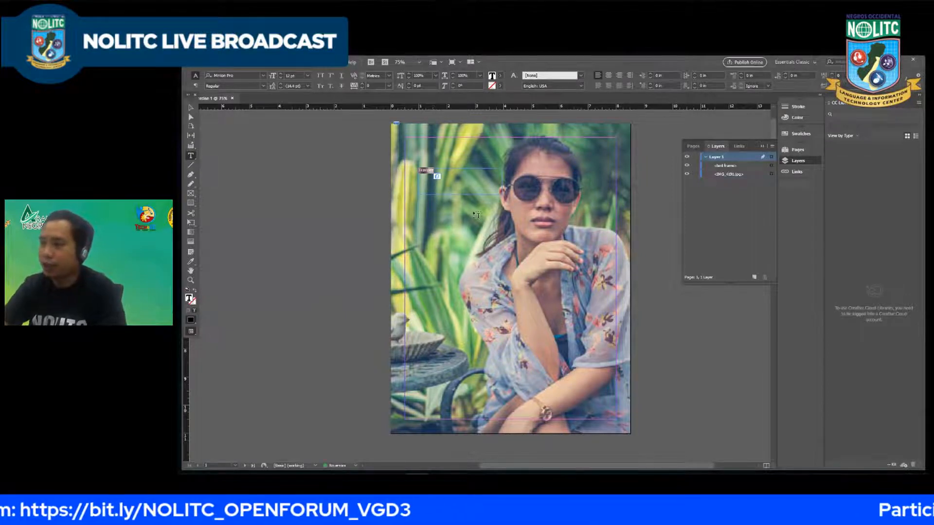
pyautogui.click(264, 77)
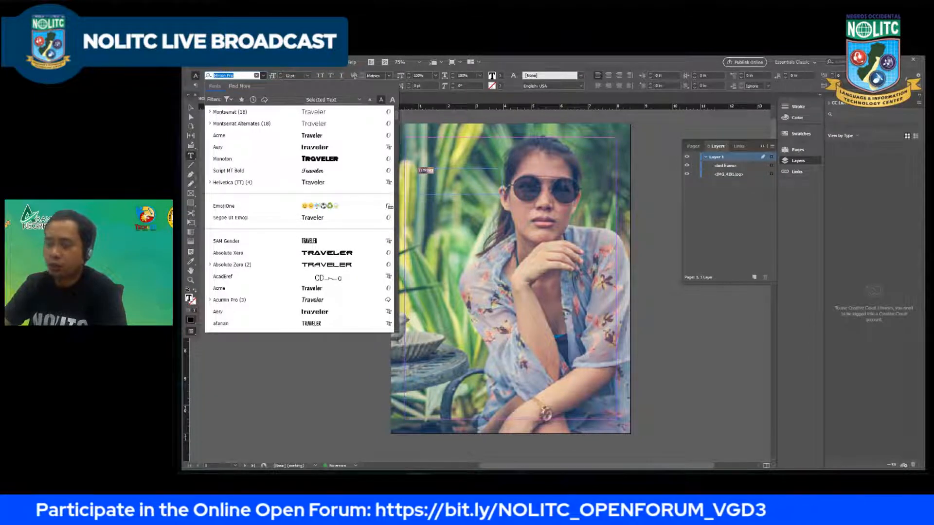
pyautogui.write('mon')
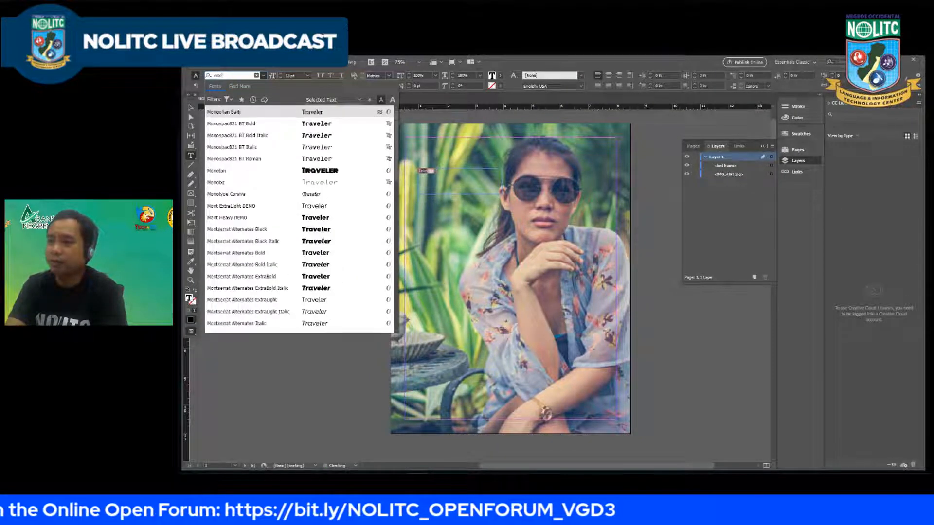
pyautogui.write('c')
pyautogui.press('BackSpace')
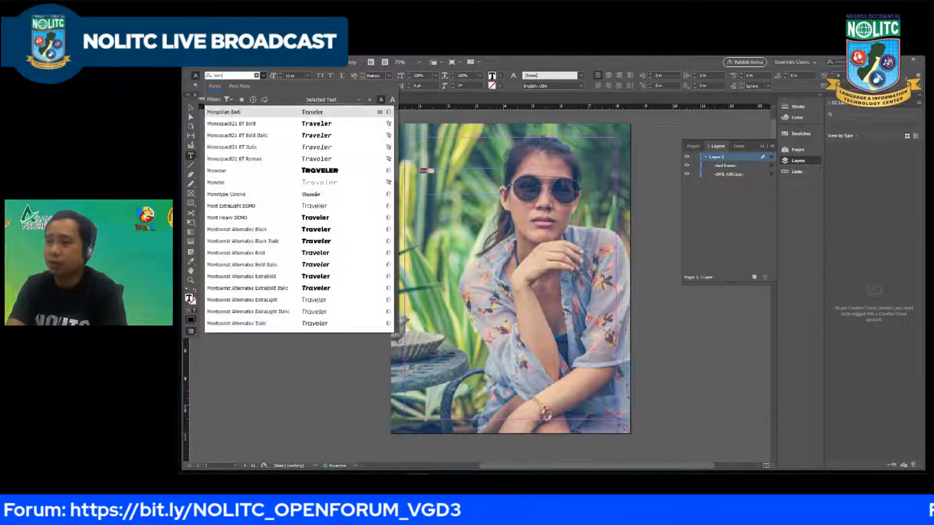
pyautogui.press('BackSpace')
pyautogui.write('c')
pyautogui.press('BackSpace')
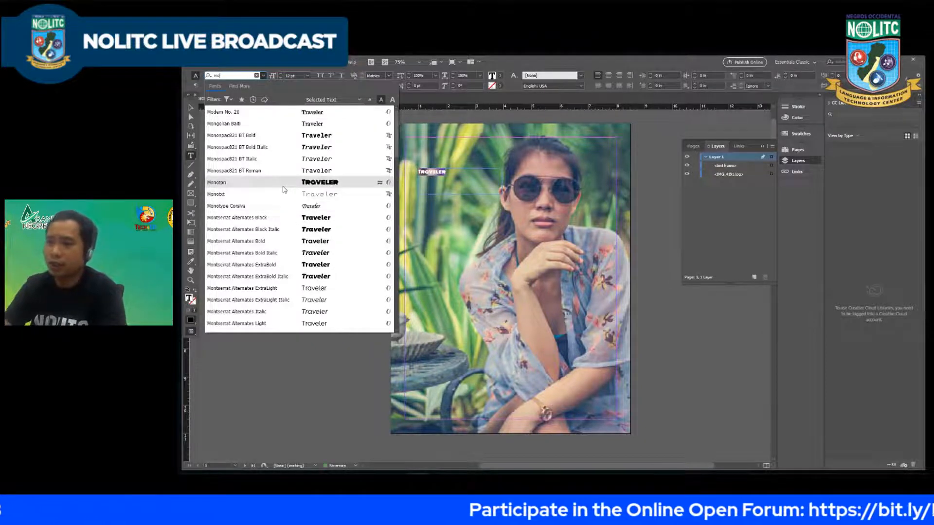
pyautogui.write('ntse')
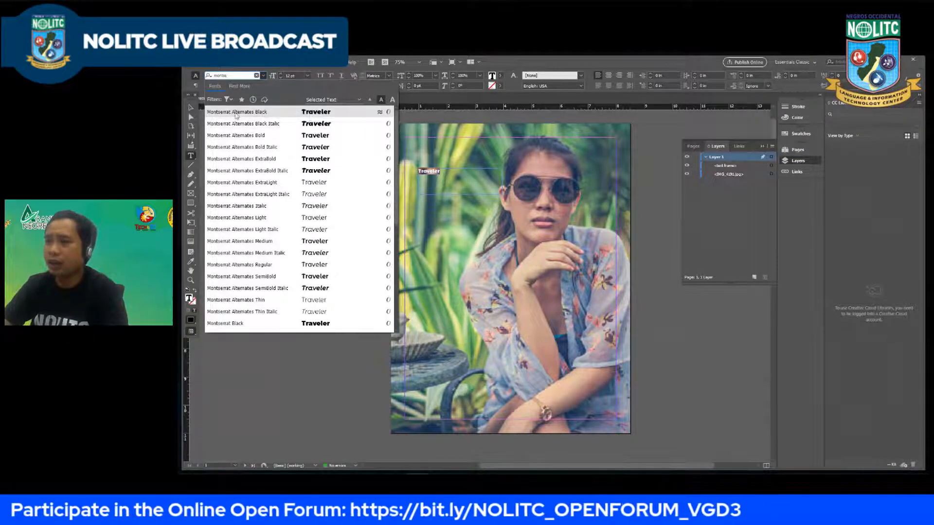
pyautogui.click(302, 113)
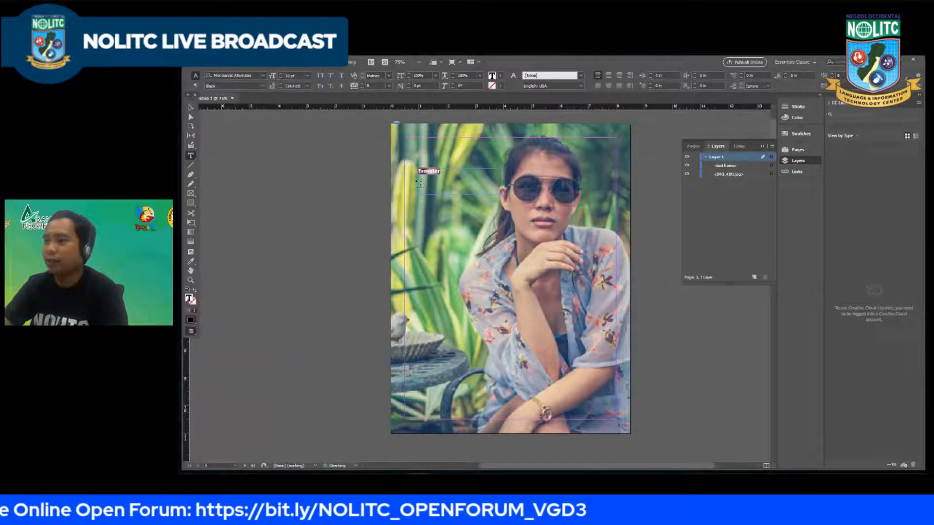
# Step: Enlarge the selected "Traveler" text in increments to 34 pt
pyautogui.moveTo(448, 174); pyautogui.dragTo(411, 176)
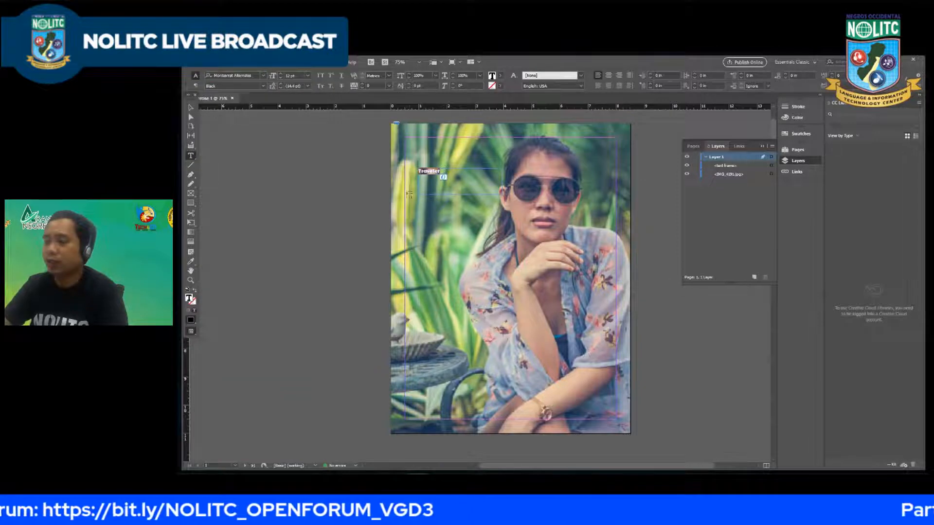
pyautogui.click(431, 189)
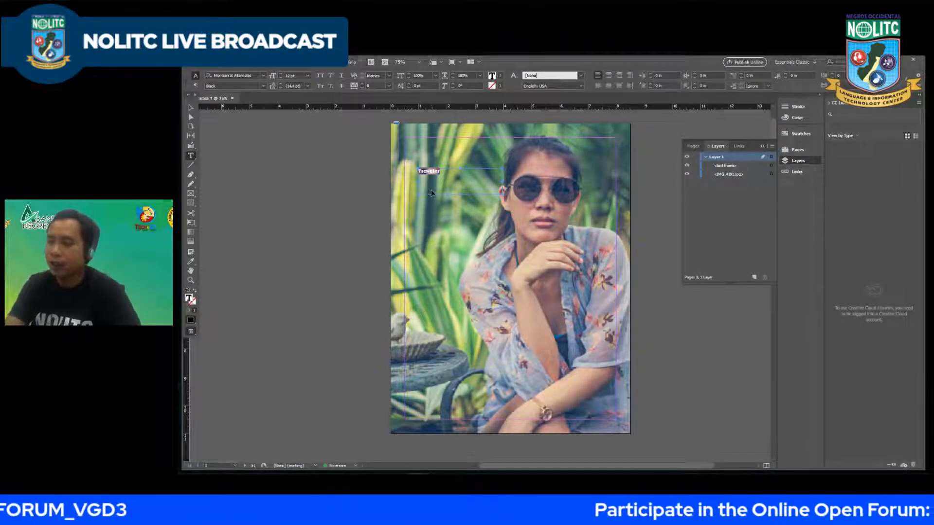
pyautogui.hotkey('ctrl', 'shift', '.')
pyautogui.hotkey('ctrl', 'shift', '.')
pyautogui.hotkey('ctrl', 'shift', '.')
pyautogui.hotkey('ctrl', 'shift', '.')
pyautogui.hotkey('ctrl', 'shift', '.')
pyautogui.hotkey('ctrl', 'shift', '.')
pyautogui.hotkey('ctrl', 'shift', '.')
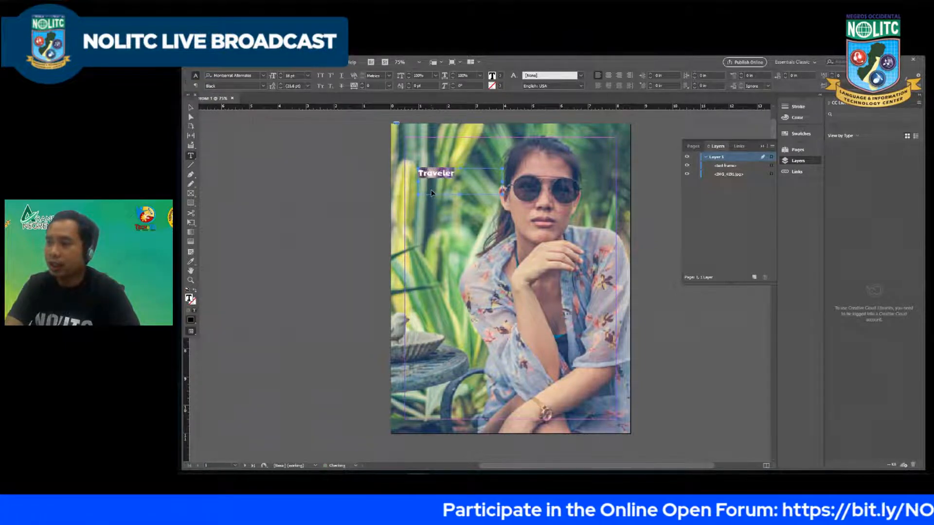
pyautogui.hotkey('ctrl', 'shift', '.')
pyautogui.hotkey('ctrl', 'shift', '.')
pyautogui.hotkey('ctrl', 'shift', '.')
pyautogui.hotkey('ctrl', 'shift', '.')
pyautogui.hotkey('ctrl', 'shift', '.')
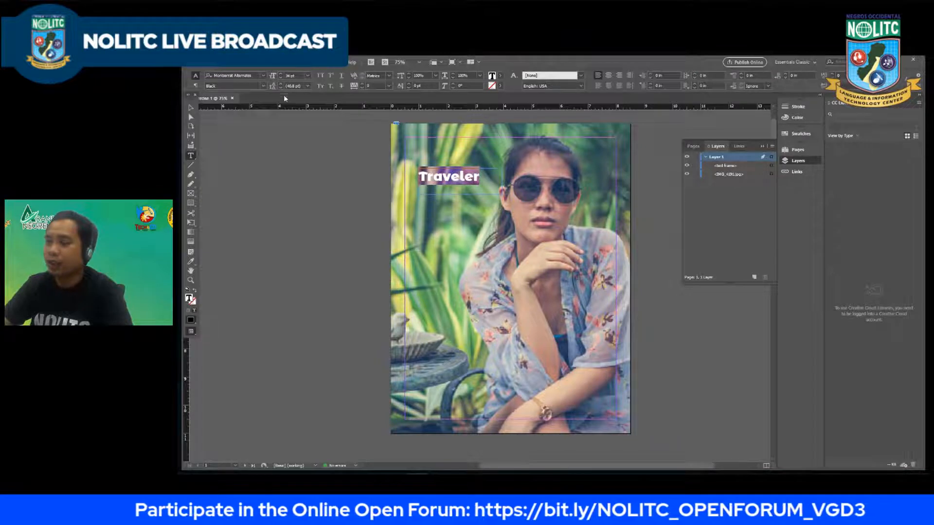
# Step: Set the "Traveler" text to 36 pt, and try a size of 60 pt, undoing that last change
pyautogui.click(308, 76)
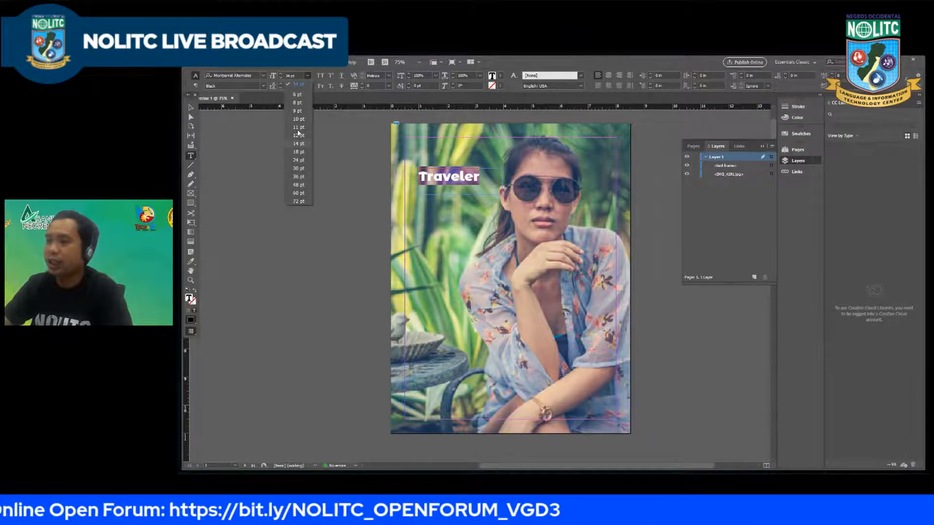
pyautogui.click(296, 75)
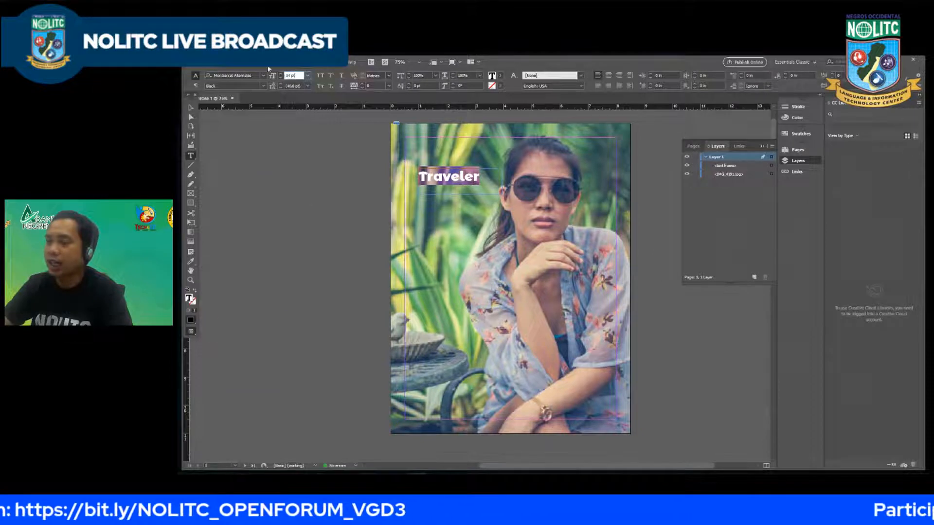
pyautogui.click(308, 76)
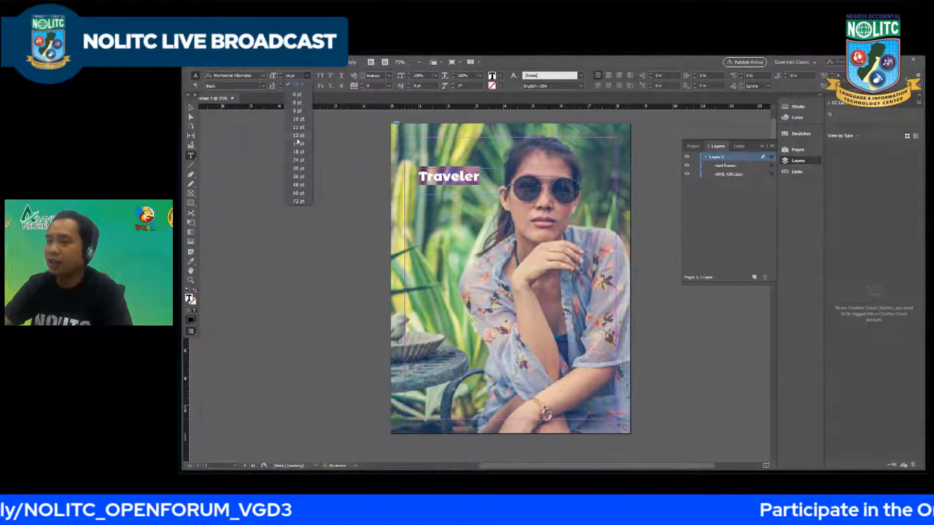
pyautogui.click(298, 176)
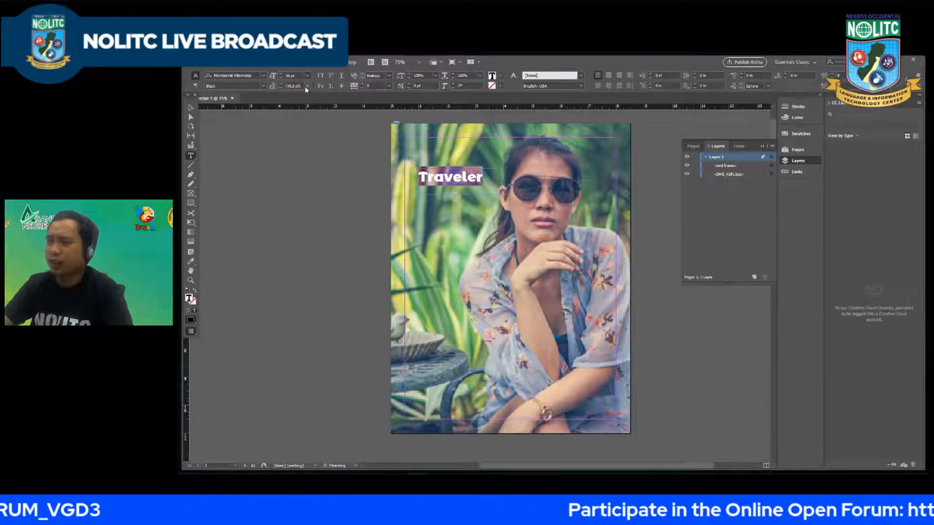
pyautogui.click(308, 76)
pyautogui.click(304, 199)
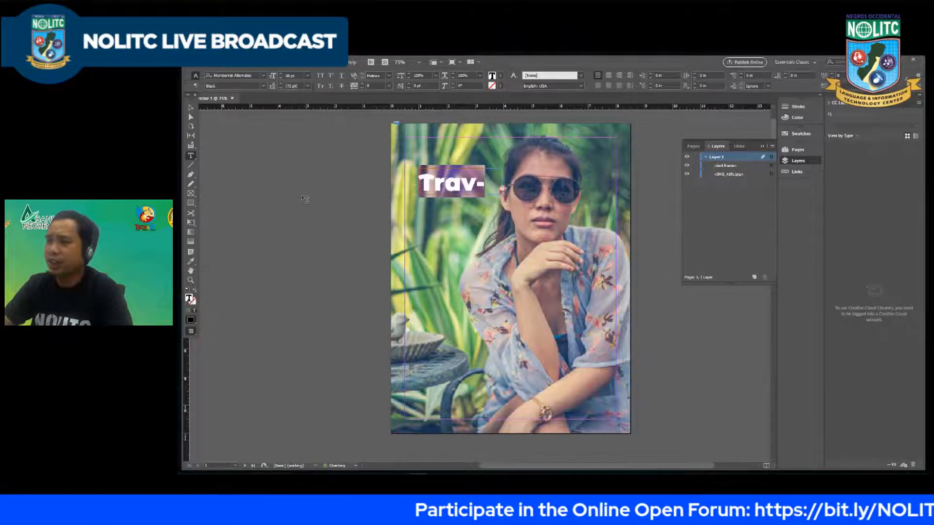
pyautogui.hotkey('ctrl', 'z')
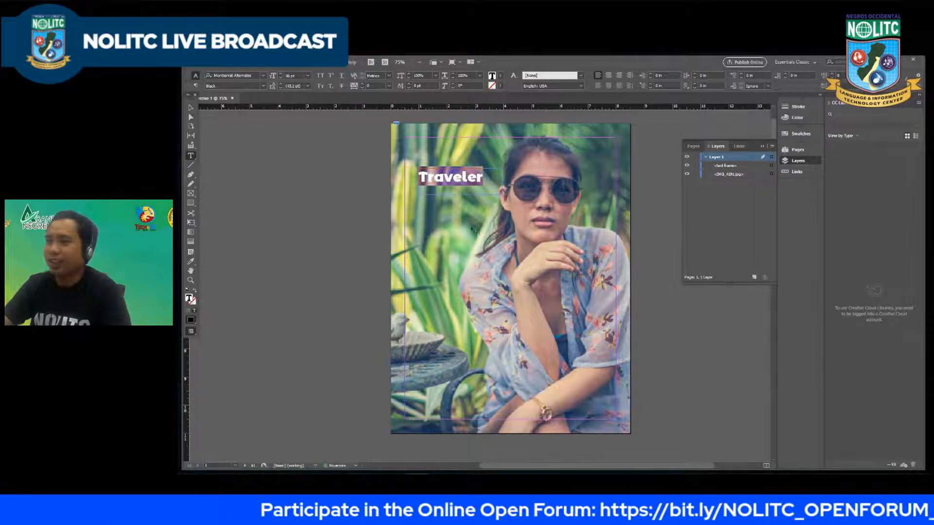
# Step: Set the "Traveler" text to 60 pt and enlarge its frame to about 3.96 by 1.34 in to fit the whole word
pyautogui.click(308, 76)
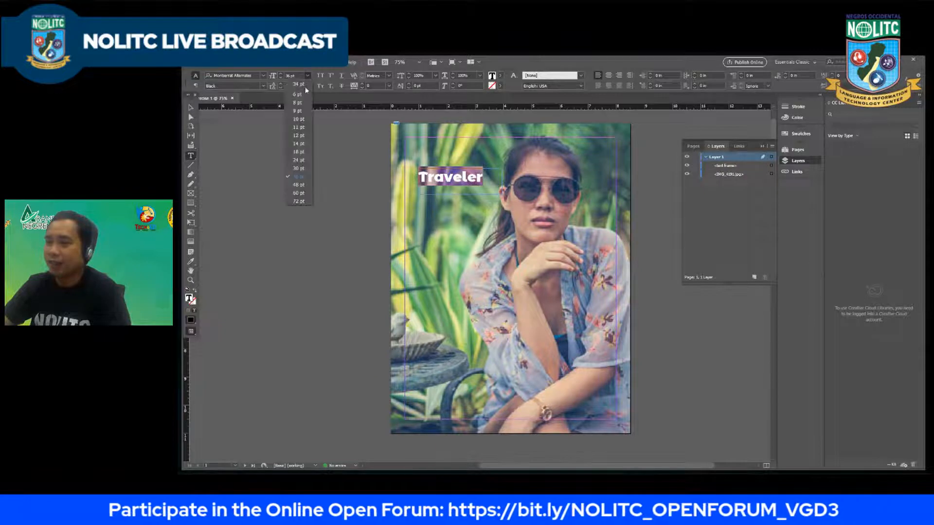
pyautogui.click(299, 193)
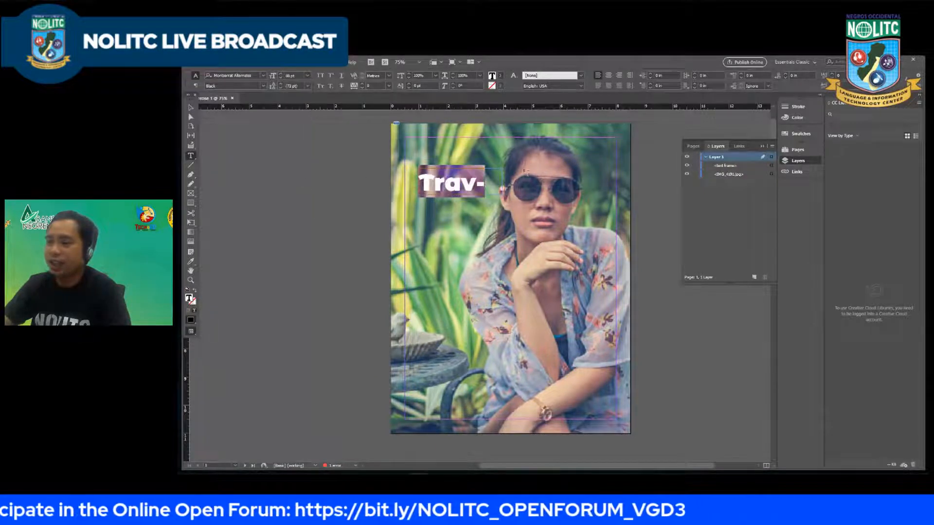
pyautogui.click(509, 200)
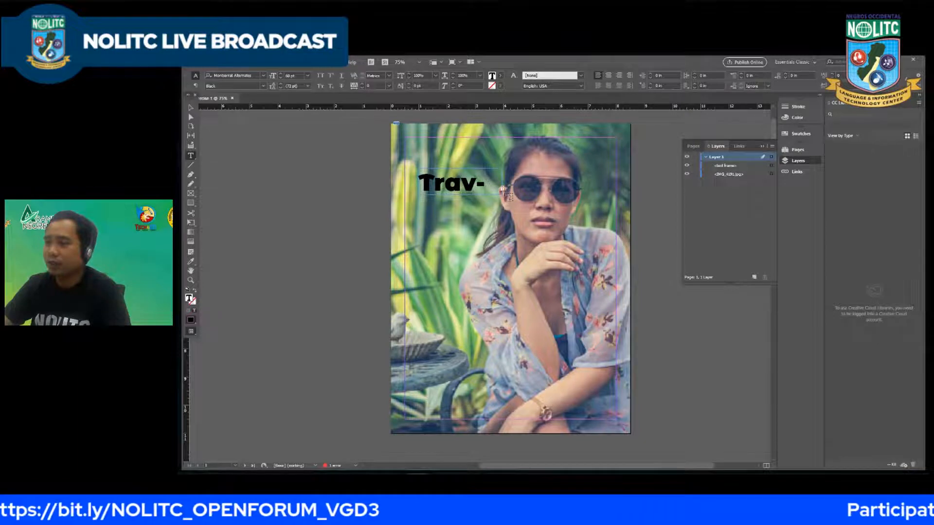
pyautogui.click(190, 108)
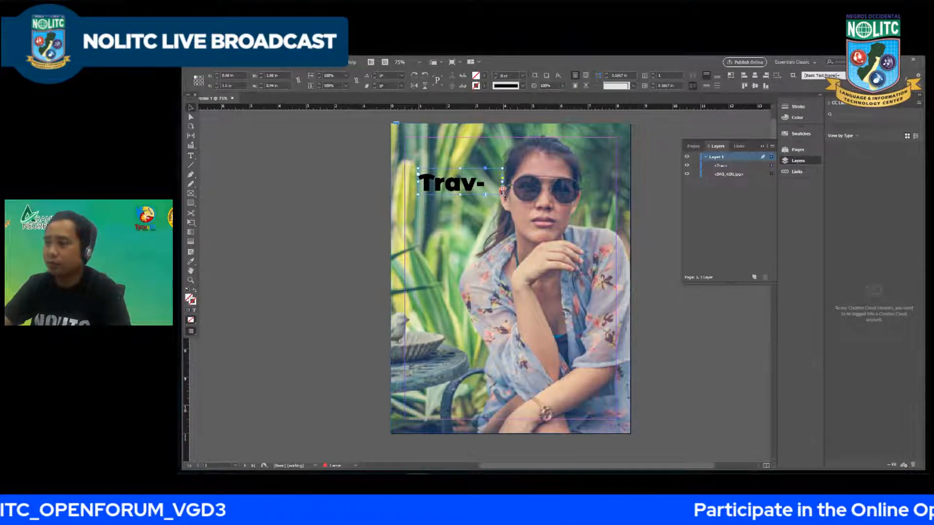
pyautogui.moveTo(502, 206); pyautogui.dragTo(530, 187)
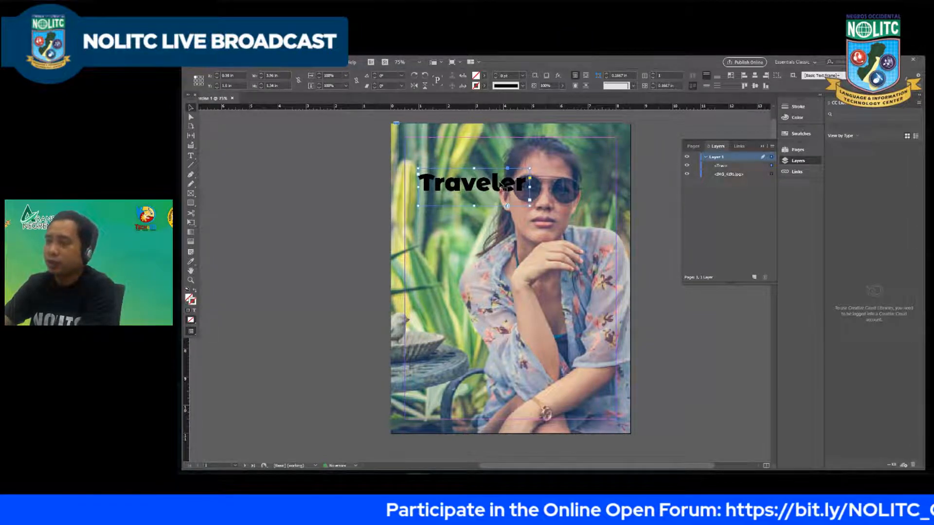
# Step: Nudge the "Traveler" text frame left and up until its left edge meets the page's left margin guide
pyautogui.press('Left')
pyautogui.press('Left')
pyautogui.press('Left')
pyautogui.press('Left')
pyautogui.press('Left')
pyautogui.press('Left')
pyautogui.press('Left')
pyautogui.press('Left')
pyautogui.press('Left')
pyautogui.press('Left')
pyautogui.press('Left')
pyautogui.press('Left')
pyautogui.press('Left')
pyautogui.press('Left')
pyautogui.press('Left')
pyautogui.press('Left')
pyautogui.press('Left')
pyautogui.press('Left')
pyautogui.press('Left')
pyautogui.press('Left')
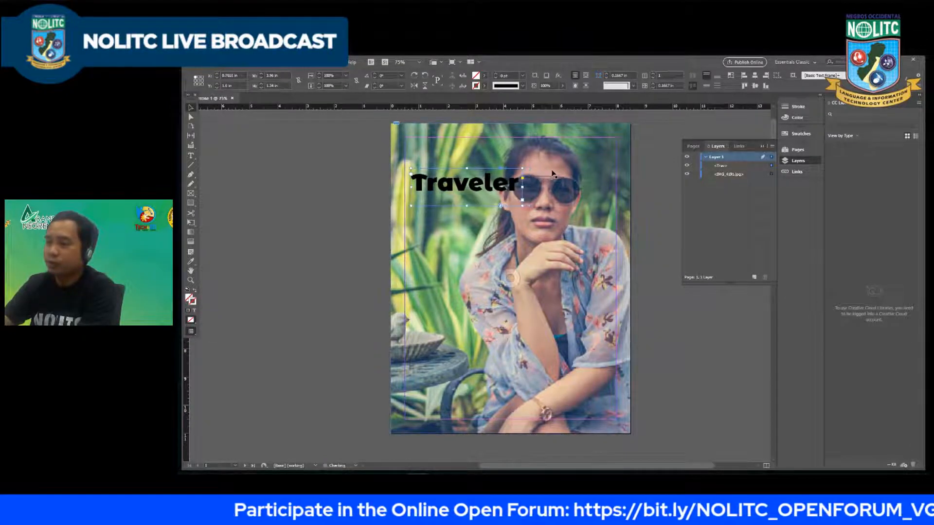
pyautogui.press('Left')
pyautogui.press('Left')
pyautogui.press('Left')
pyautogui.press('Left')
pyautogui.press('Left')
pyautogui.press('Left')
pyautogui.press('Left')
pyautogui.press('Left')
pyautogui.press('Left')
pyautogui.press('Left')
pyautogui.press('Left')
pyautogui.press('Left')
pyautogui.press('Left')
pyautogui.press('Left')
pyautogui.press('Left')
pyautogui.press('Left')
pyautogui.press('Left')
pyautogui.press('Left')
pyautogui.press('Left')
pyautogui.press('Left')
pyautogui.press('Up')
pyautogui.press('Up')
pyautogui.press('Up')
pyautogui.press('Up')
pyautogui.press('Up')
pyautogui.press('Up')
pyautogui.press('Up')
pyautogui.press('Up')
pyautogui.press('Up')
pyautogui.press('Up')
pyautogui.press('Up')
pyautogui.press('Up')
pyautogui.press('Up')
pyautogui.press('Up')
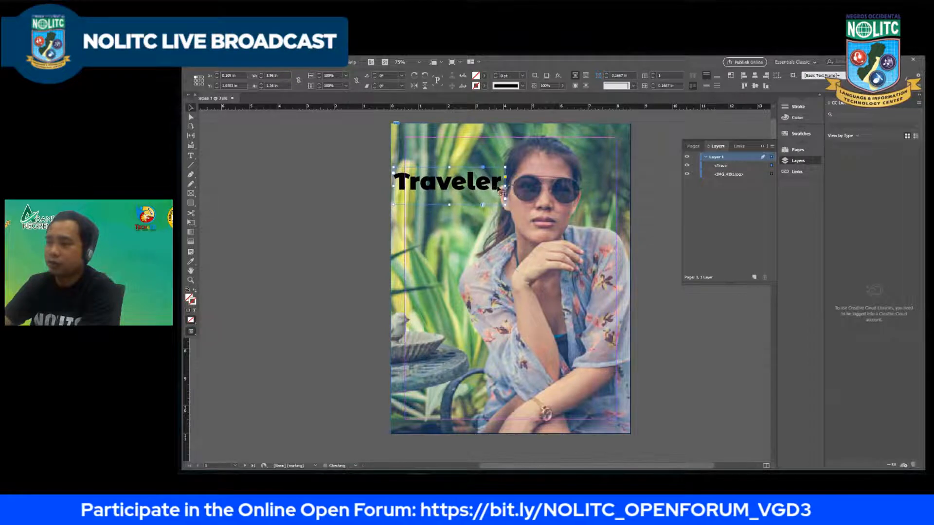
pyautogui.press('Right')
pyautogui.press('Right')
pyautogui.press('Right')
pyautogui.press('Right')
pyautogui.press('Right')
pyautogui.press('Right')
pyautogui.press('Right')
pyautogui.press('Right')
pyautogui.press('Right')
pyautogui.press('Right')
pyautogui.press('Right')
pyautogui.press('Right')
pyautogui.press('Right')
pyautogui.press('Right')
pyautogui.press('Right')
pyautogui.press('Right')
pyautogui.press('Right')
pyautogui.press('Right')
pyautogui.press('Right')
pyautogui.press('Right')
pyautogui.press('Up')
pyautogui.press('Up')
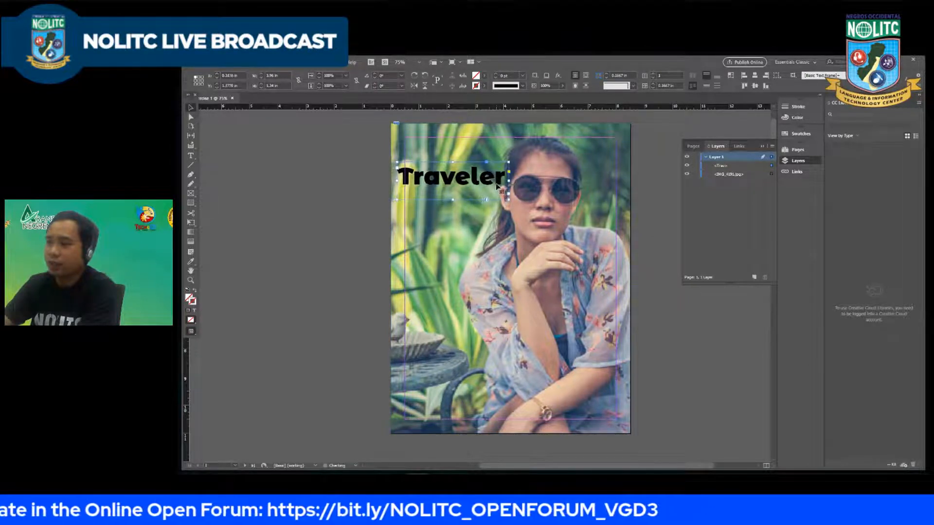
pyautogui.press('Right')
pyautogui.press('Right')
pyautogui.press('Right')
pyautogui.press('Right')
pyautogui.press('Right')
# Step: Select all of the "Traveler" text and reduce its size in increments to 54 pt
pyautogui.doubleClick(482, 184)
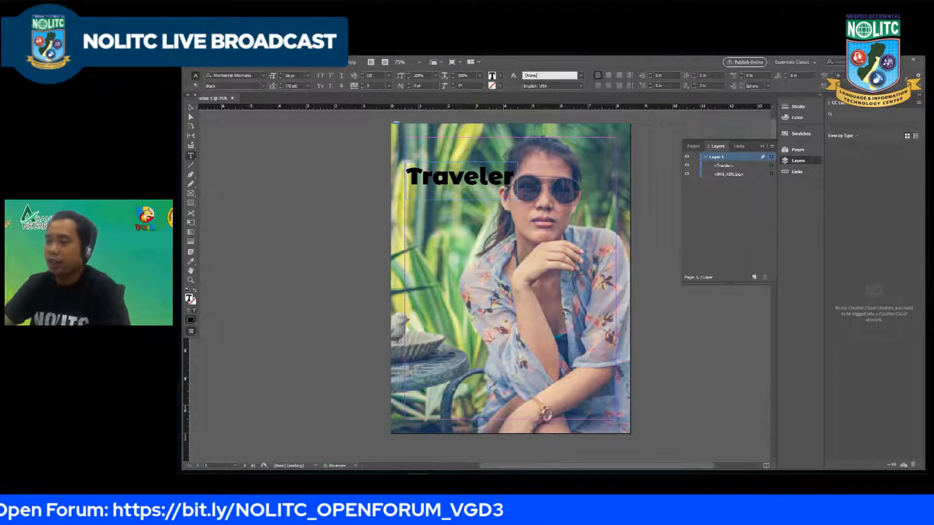
pyautogui.hotkey('ctrl', 'a')
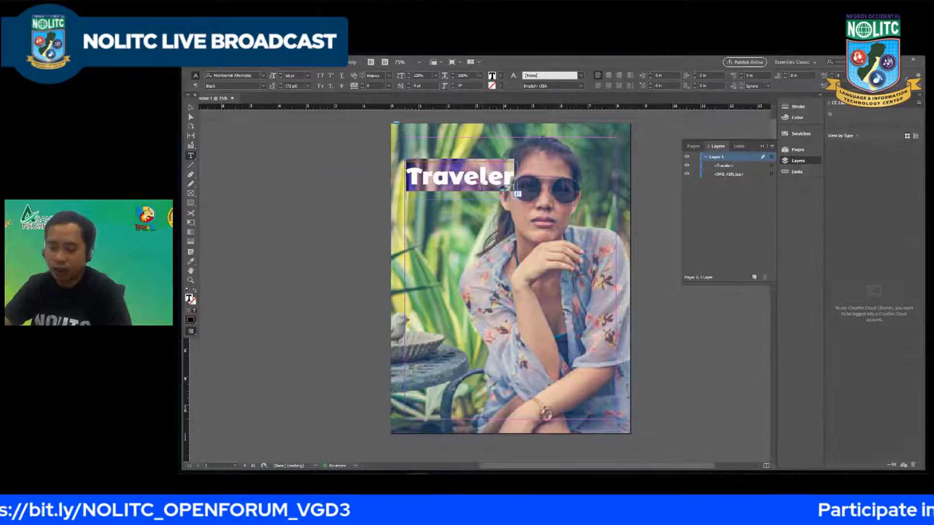
pyautogui.hotkey('ctrl', 'shift', ',')
pyautogui.hotkey('ctrl', 'shift', ',')
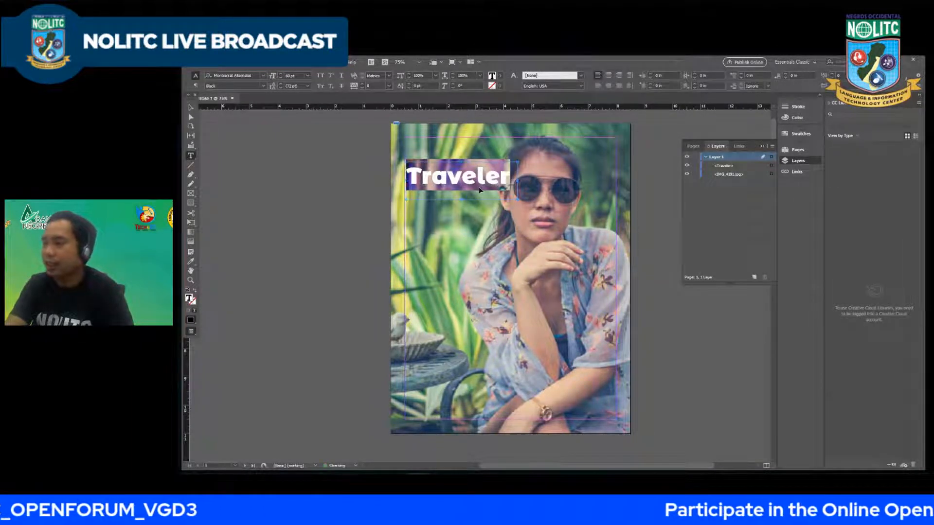
pyautogui.hotkey('ctrl', 'shift', ',')
pyautogui.hotkey('ctrl', 'shift', ',')
pyautogui.hotkey('ctrl', 'shift', ',')
pyautogui.hotkey('ctrl', 'shift', ',')
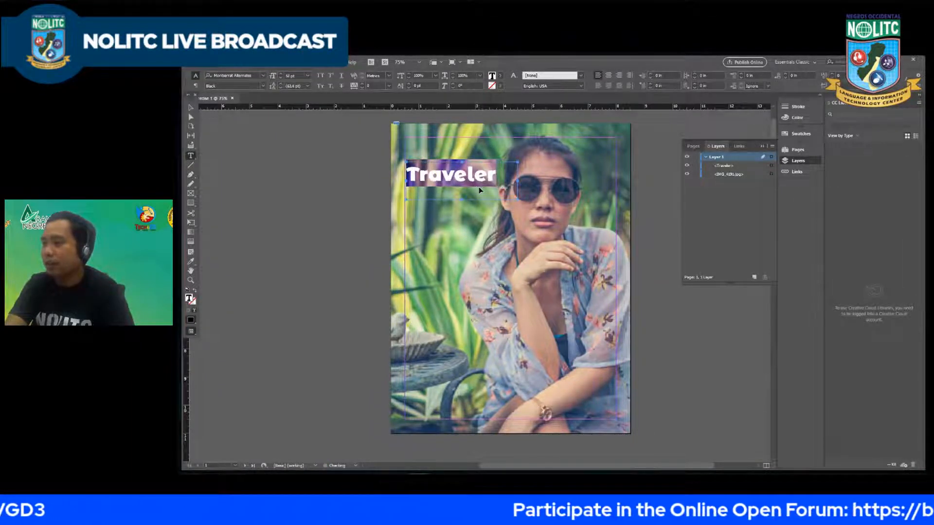
pyautogui.hotkey('ctrl', 'shift', '.')
pyautogui.hotkey('ctrl', 'shift', '.')
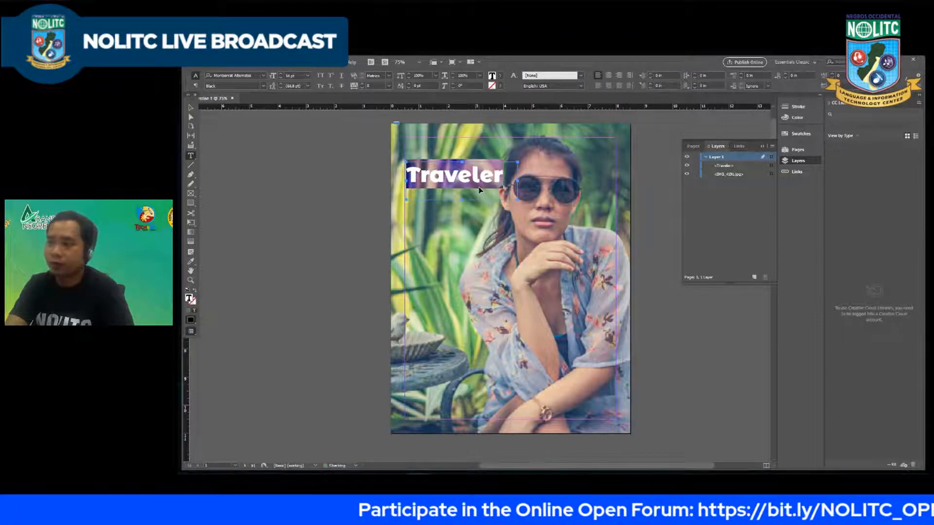
pyautogui.hotkey('ctrl', 'shift', '.')
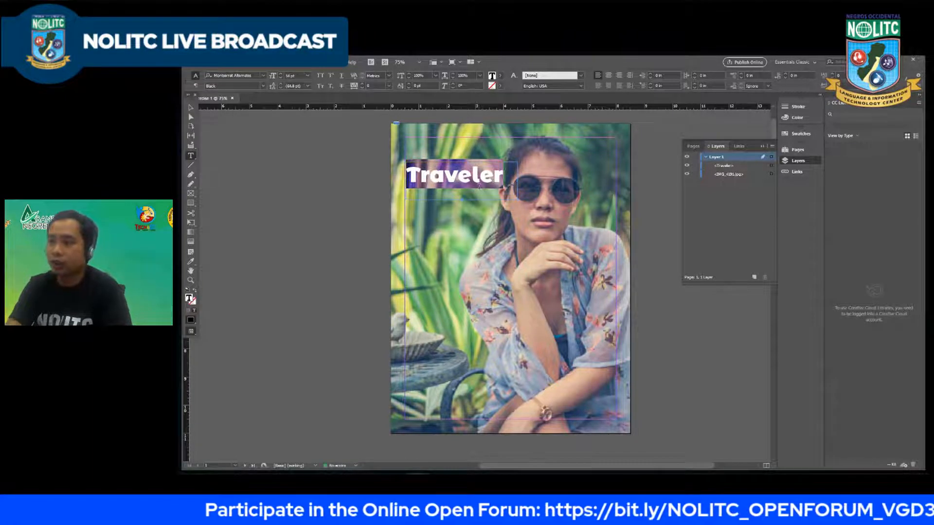
# Step: Move the "Traveler" text frame slightly up against the page's left margin guide and reduce its text size to 52 pt
pyautogui.press('Escape')
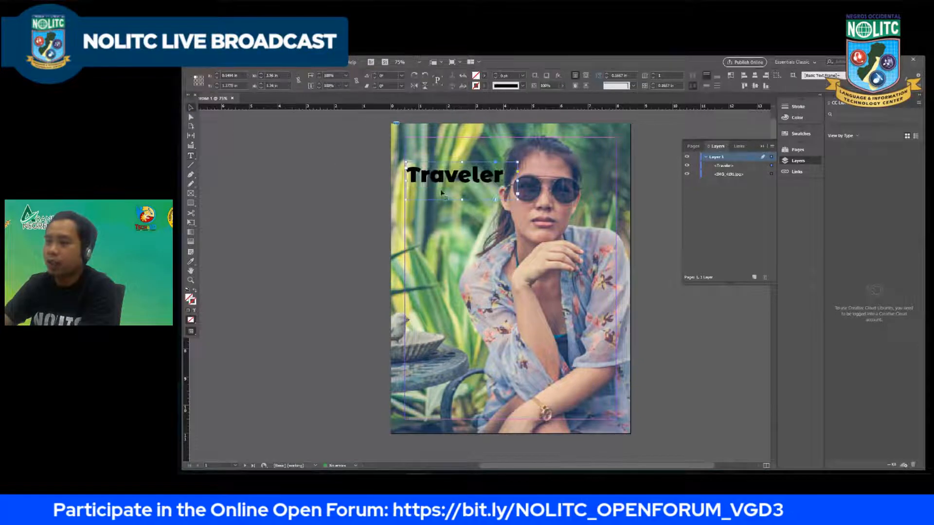
pyautogui.moveTo(454, 179); pyautogui.dragTo(461, 181)
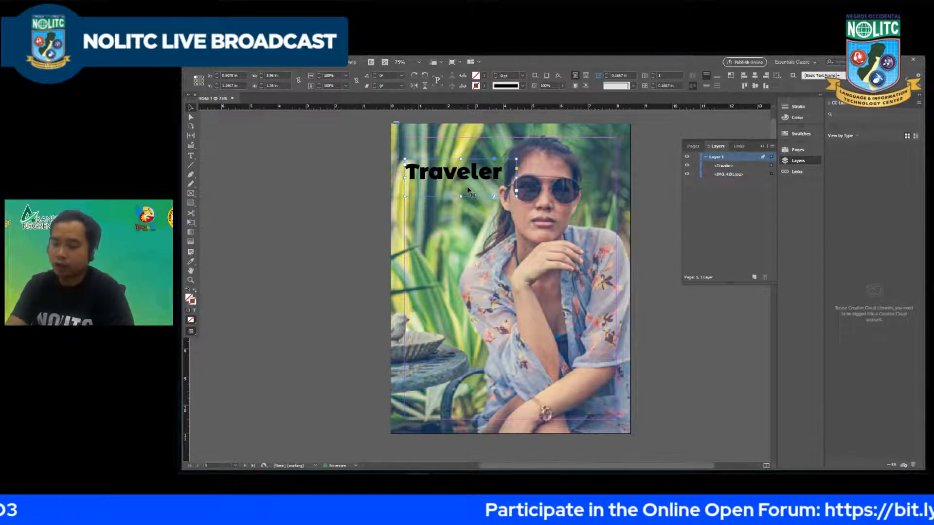
pyautogui.hotkey('ctrl', 'shift', ',')
pyautogui.hotkey('ctrl', 'shift', '.')
pyautogui.hotkey('ctrl', 'shift', ',')
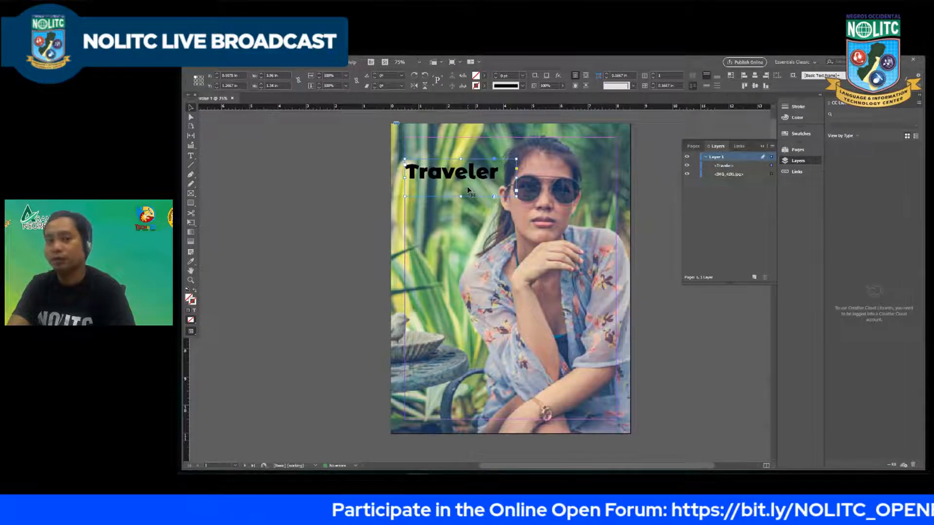
# Step: Nudge the "Traveler" text frame further up the page in small increments
pyautogui.press('Up')
pyautogui.press('Up')
pyautogui.press('Up')
pyautogui.press('Up')
pyautogui.press('Up')
pyautogui.press('Up')
pyautogui.press('Up')
pyautogui.press('Up')
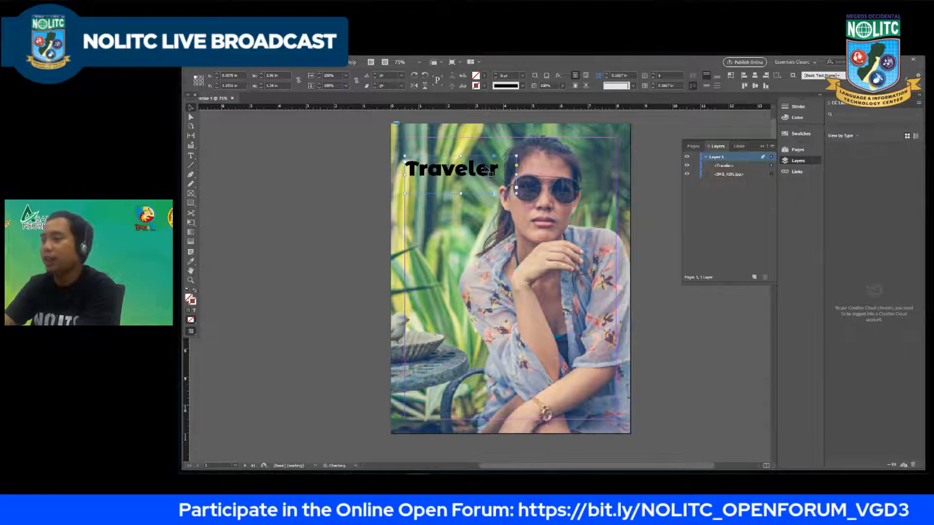
pyautogui.press('Up')
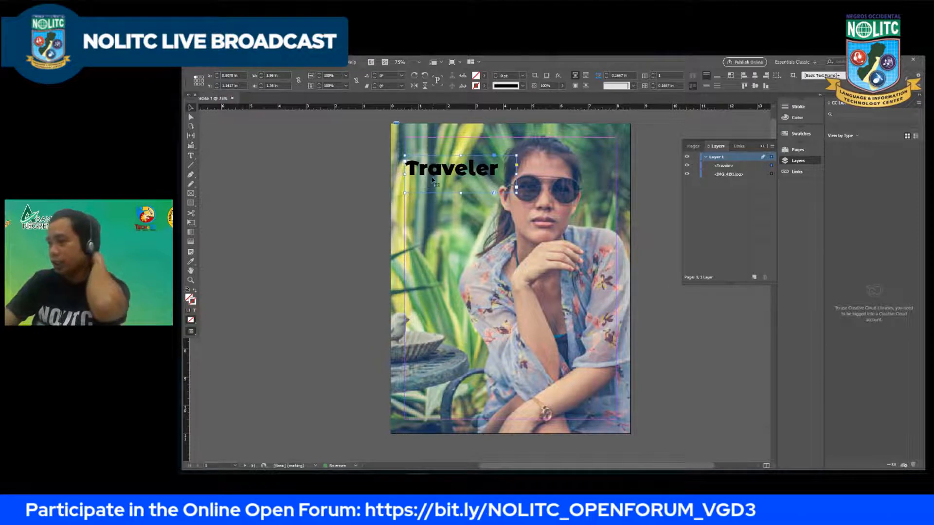
# Step: Select the whole "Traveler" word and fill it with the RGB Magenta swatch
pyautogui.doubleClick(450, 170)
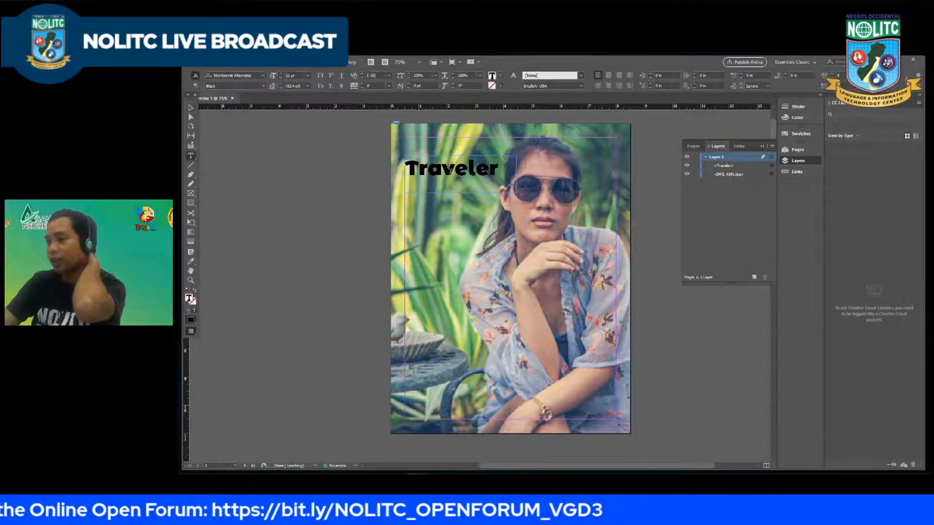
pyautogui.doubleClick(438, 169)
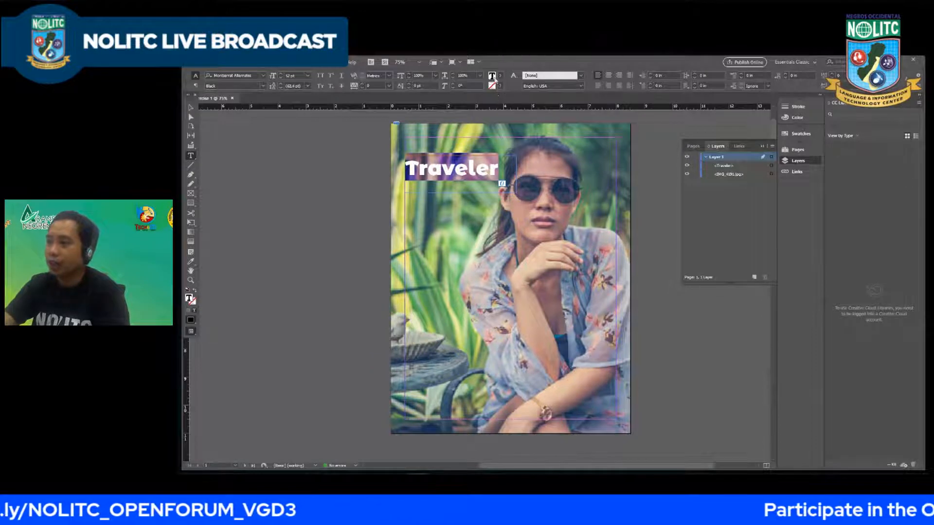
pyautogui.click(500, 76)
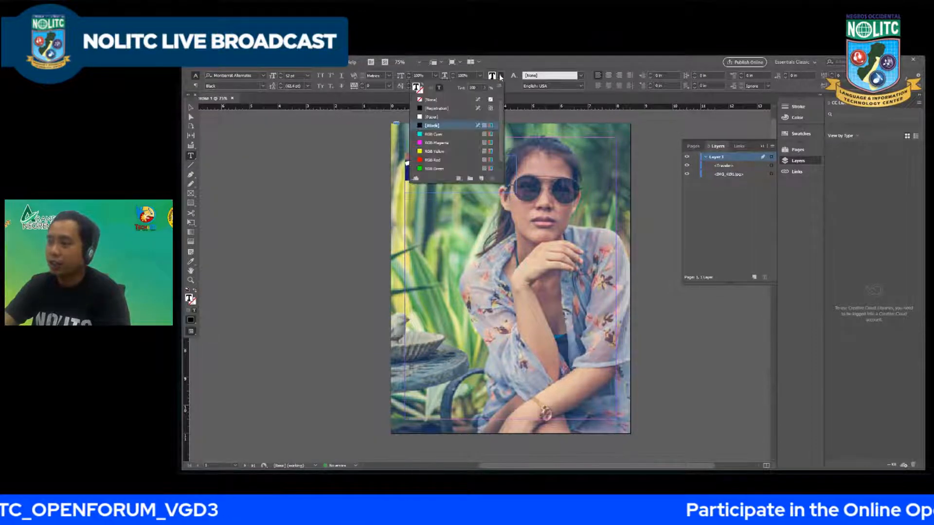
pyautogui.click(422, 143)
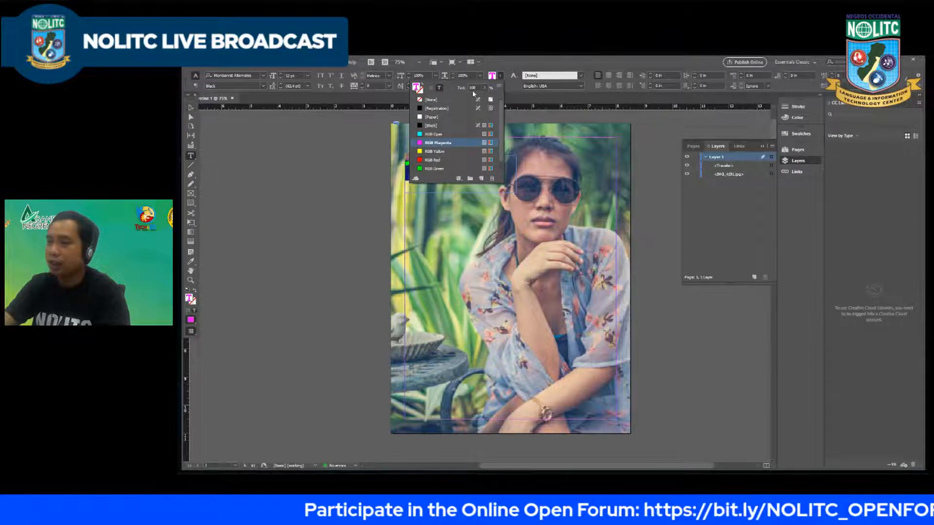
pyautogui.click(191, 107)
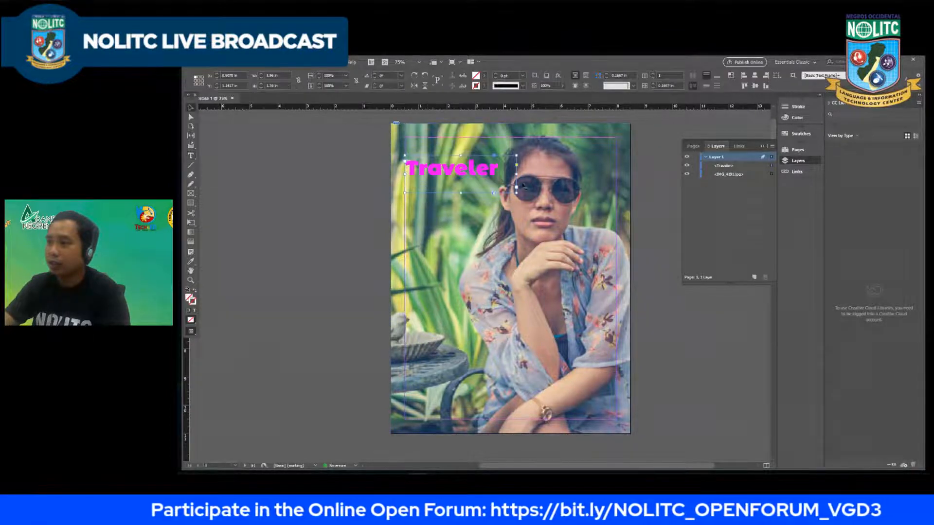
# Step: Recolor the "Traveler" text with a custom dark blue, R 36, G 0, B 202, chosen in the Color Picker
pyautogui.doubleClick(452, 173)
pyautogui.doubleClick(452, 173)
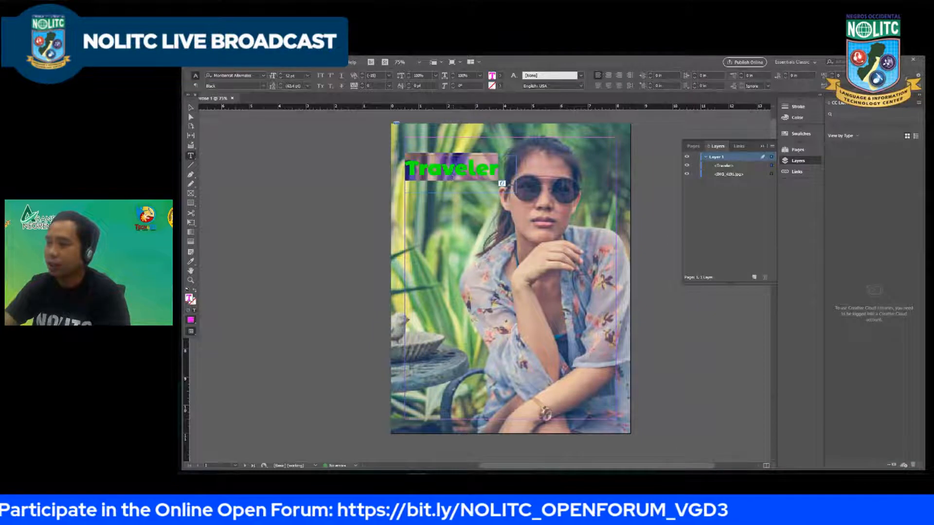
pyautogui.click(192, 321)
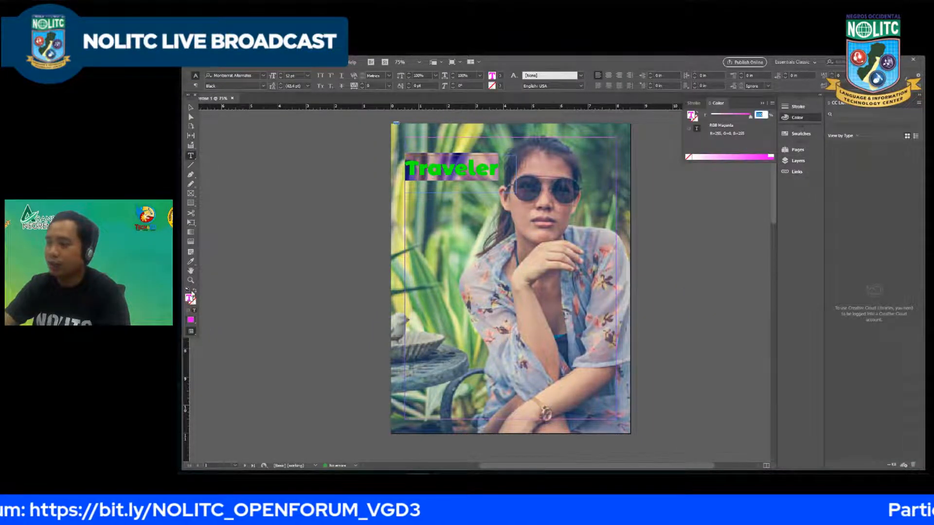
pyautogui.doubleClick(189, 299)
pyautogui.moveTo(400, 208); pyautogui.dragTo(642, 247)
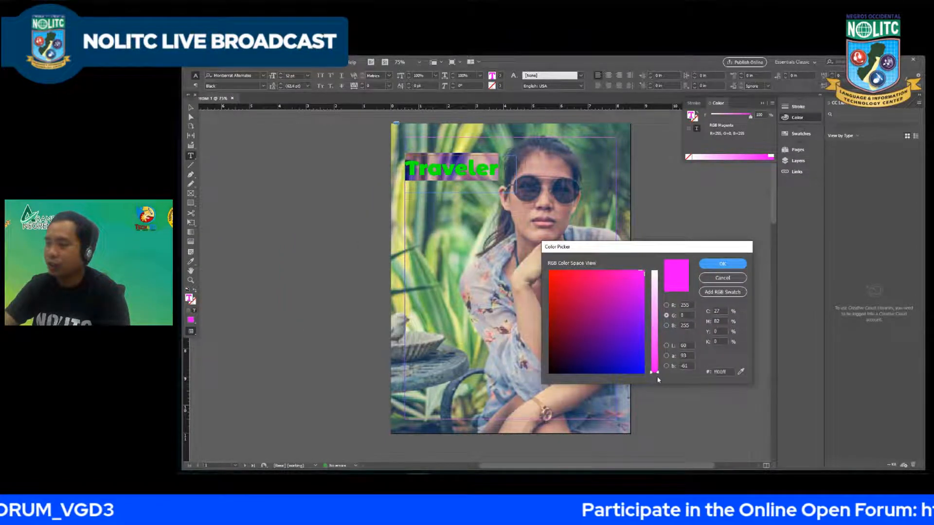
pyautogui.click(625, 359)
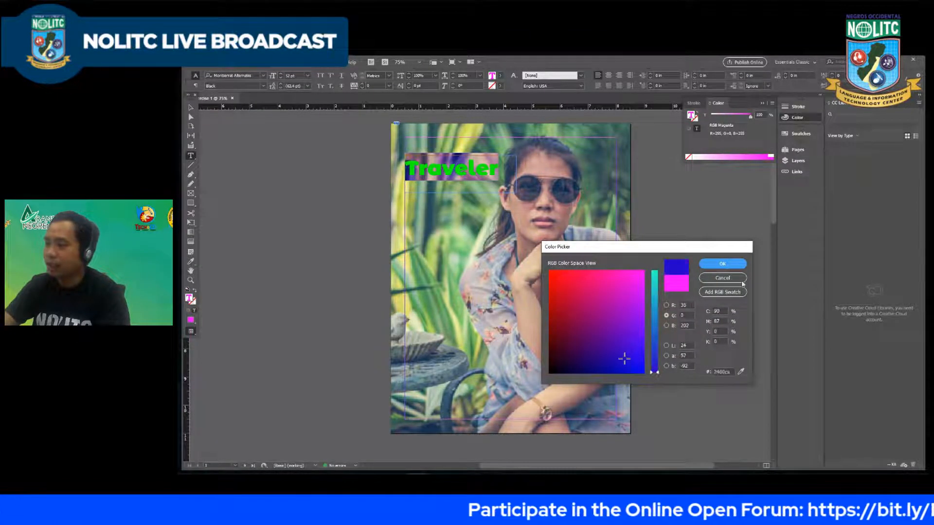
pyautogui.click(722, 264)
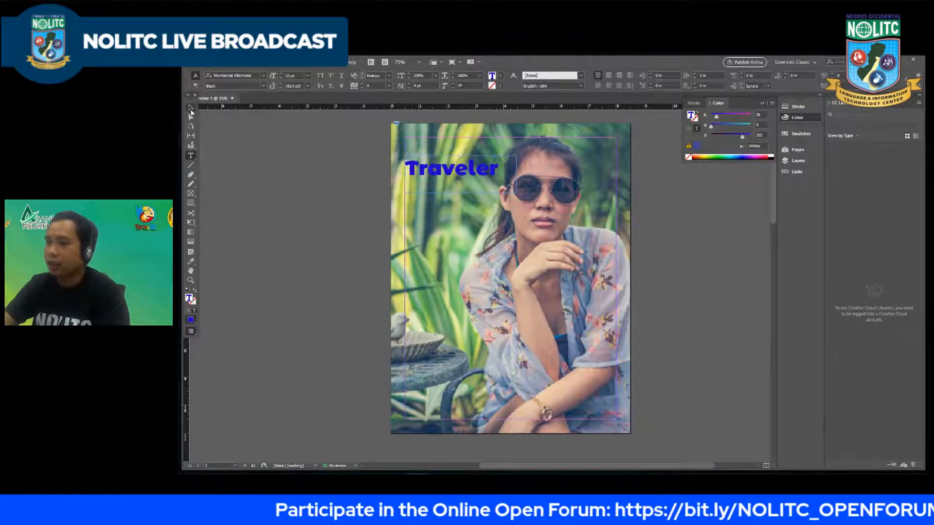
pyautogui.click(191, 110)
pyautogui.click(315, 192)
# Step: Select the "Traveler" text again and set its fill to the hex color d1007c
pyautogui.doubleClick(460, 174)
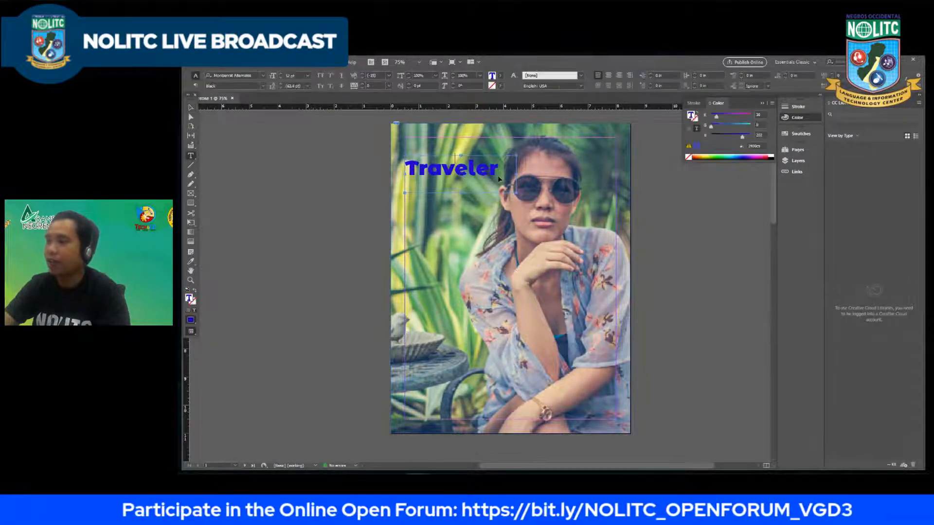
pyautogui.doubleClick(435, 164)
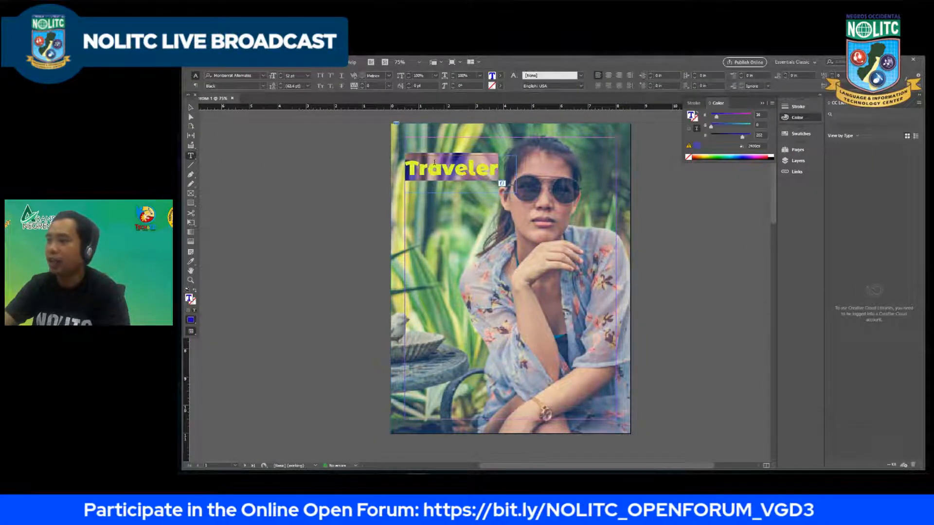
pyautogui.doubleClick(189, 299)
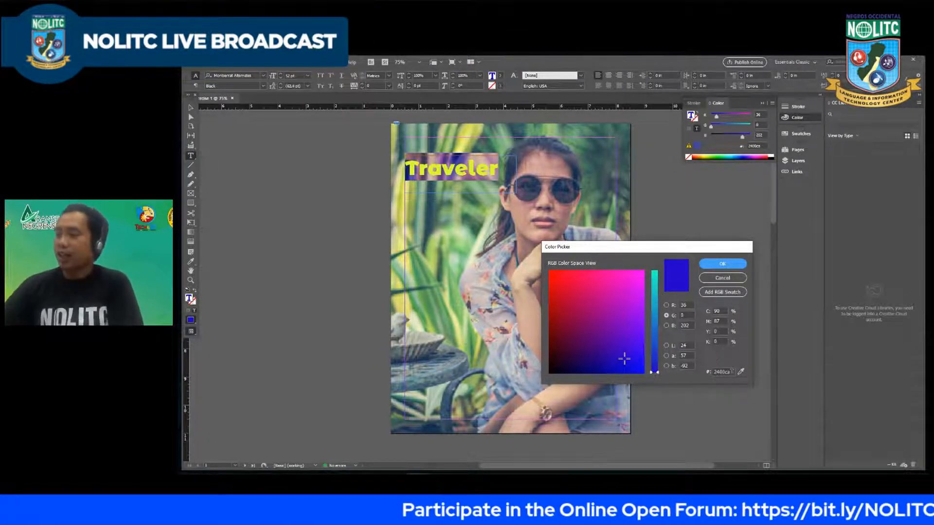
pyautogui.doubleClick(732, 371)
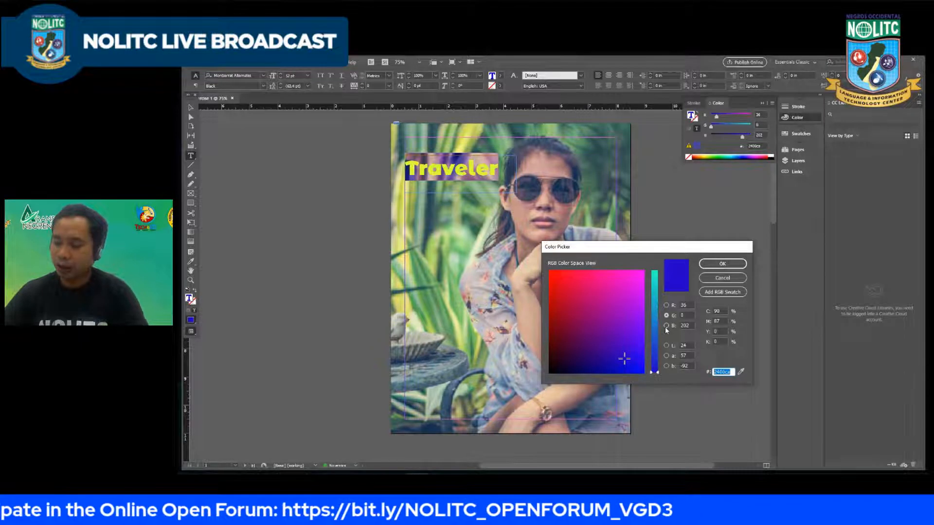
pyautogui.write('d100')
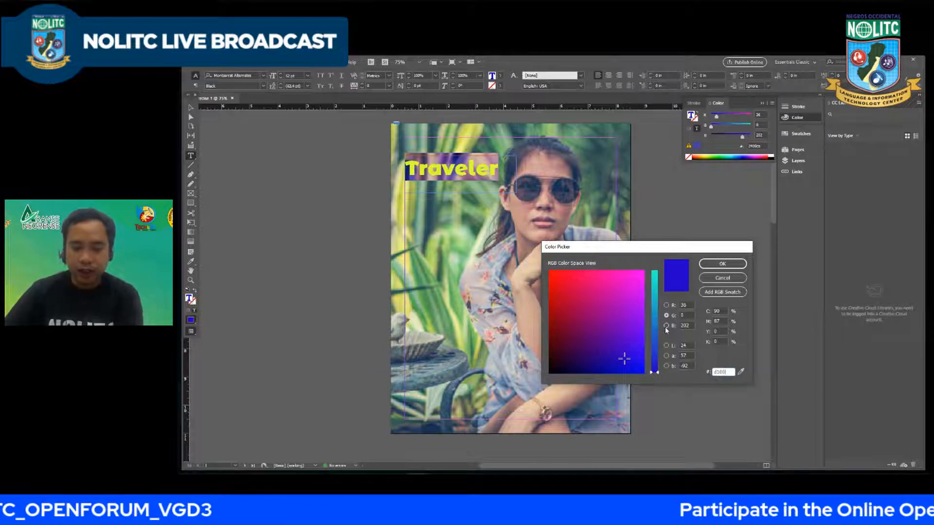
pyautogui.write('7c')
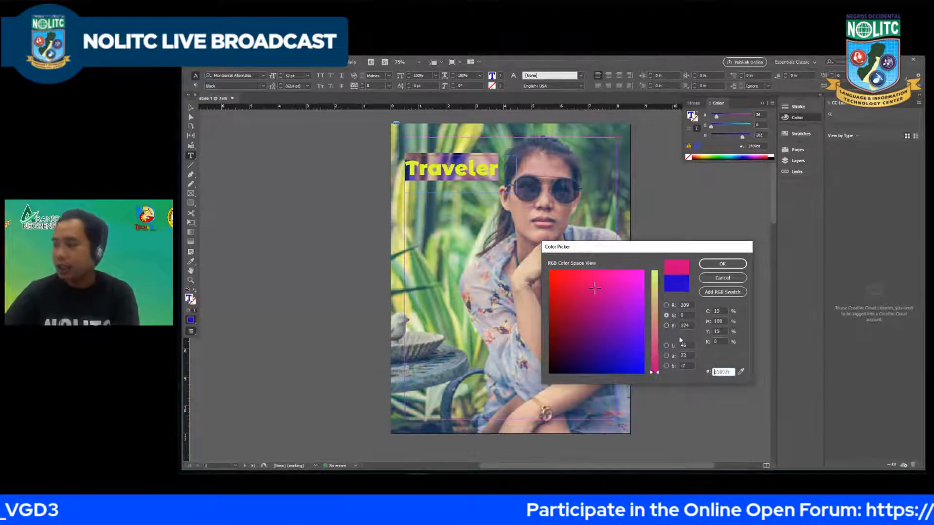
pyautogui.click(722, 264)
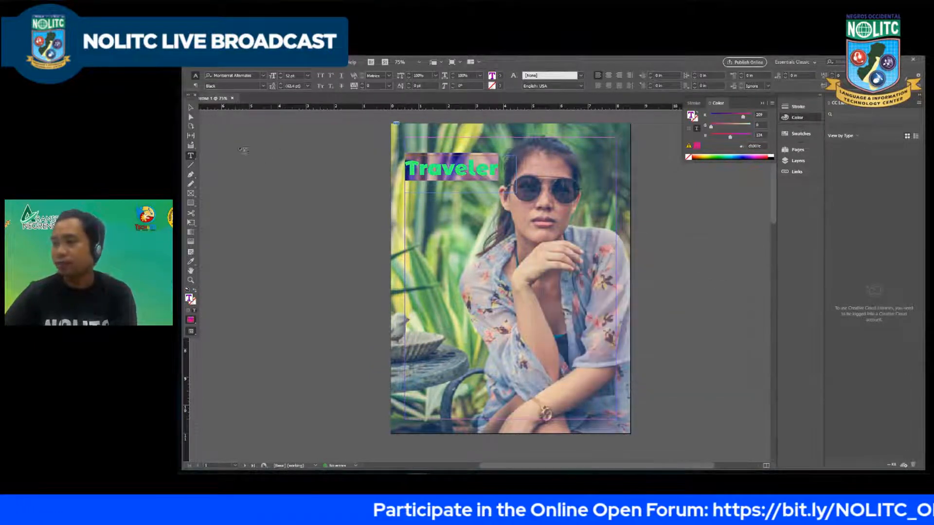
pyautogui.click(186, 108)
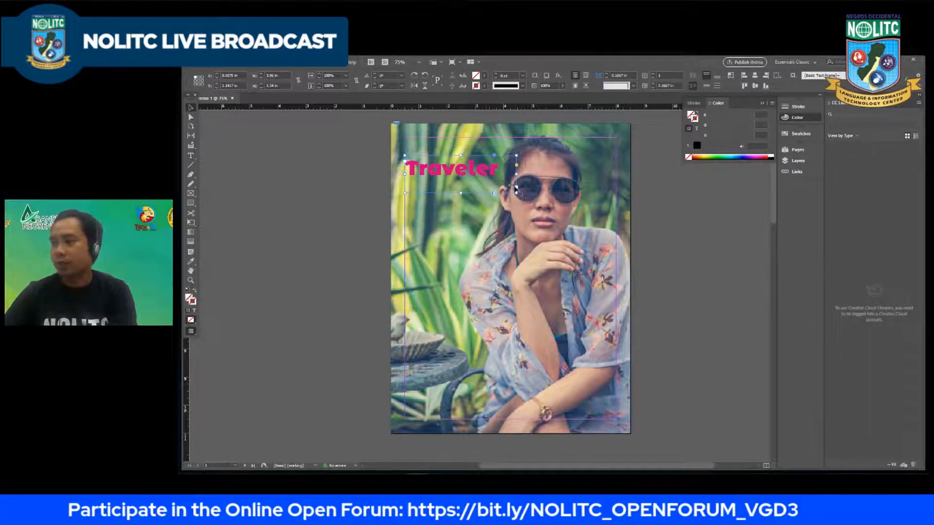
# Step: Examine the "Traveler" title up close and look at its Text Frame Options
pyautogui.scroll(1, 481, 166)
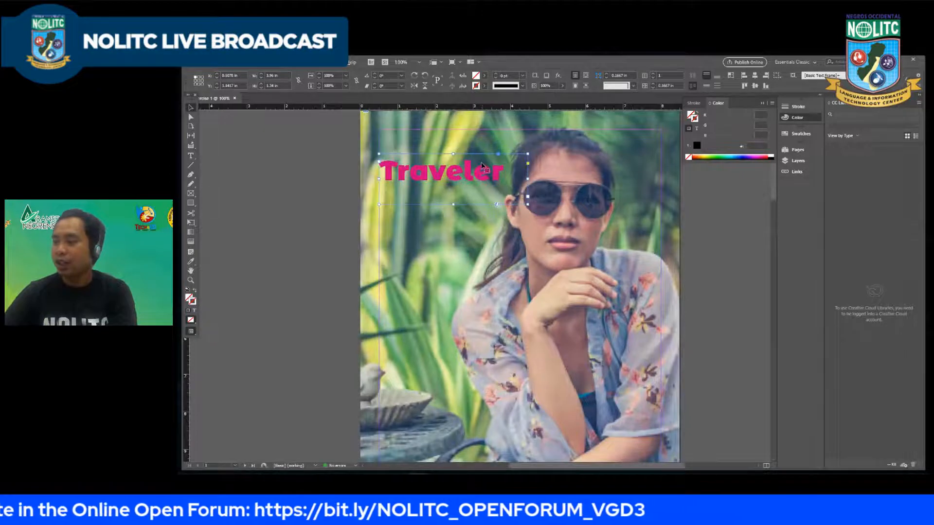
pyautogui.scroll(-1, 472, 166)
pyautogui.scroll(1, 462, 165)
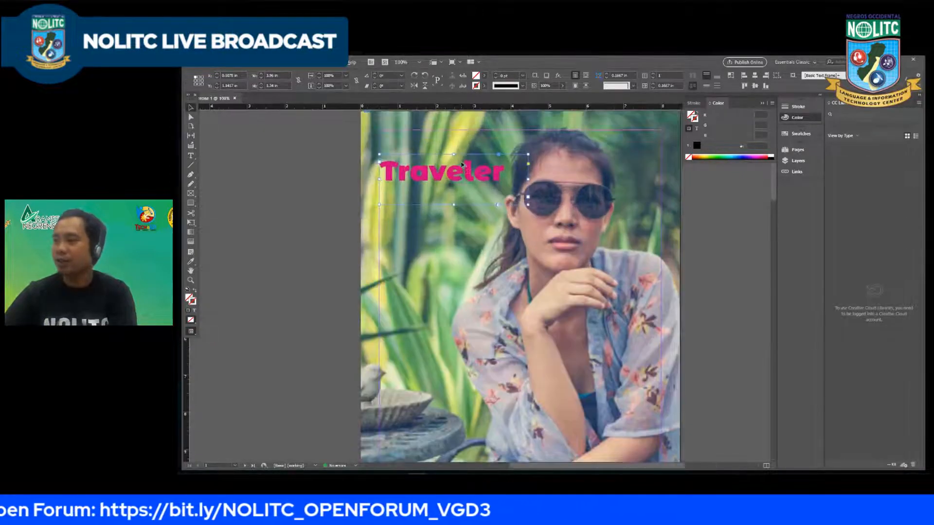
pyautogui.scroll(-1, 460, 166)
pyautogui.scroll(1, 461, 165)
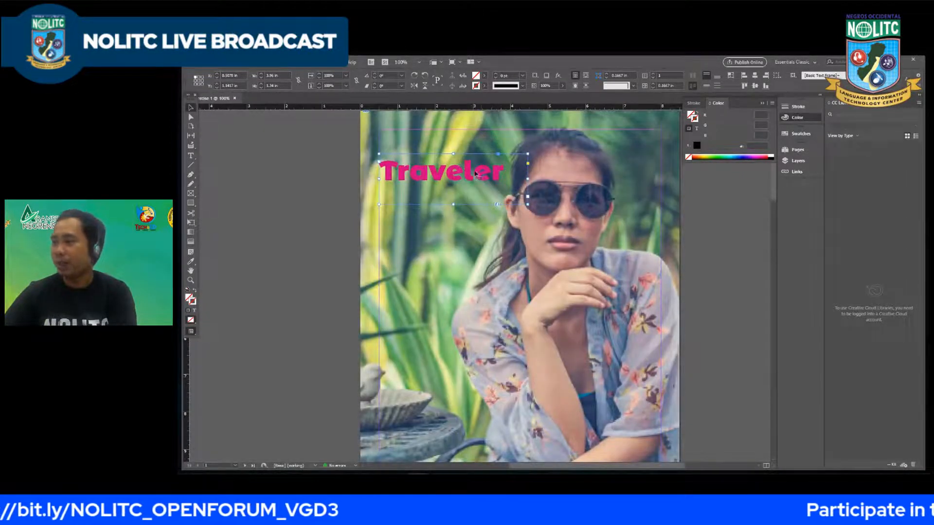
pyautogui.rightClick(468, 173)
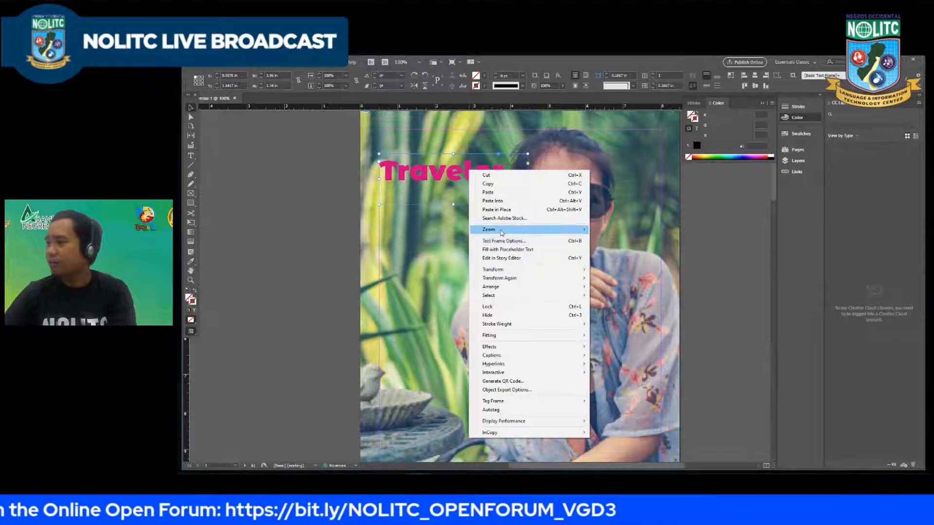
pyautogui.moveTo(502, 233)
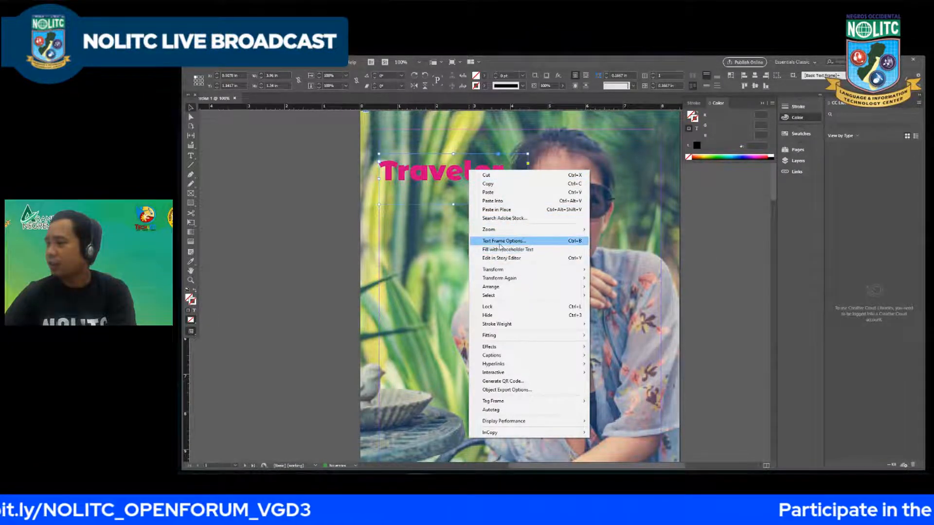
pyautogui.click(503, 241)
pyautogui.click(611, 348)
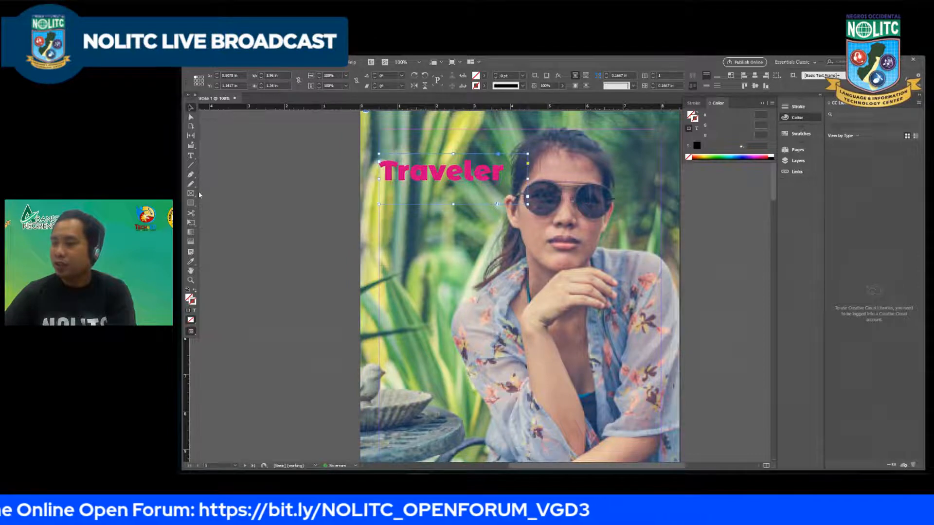
# Step: Draw a new text frame below the "Traveler" title and enter the text "DISCOVER"
pyautogui.click(190, 156)
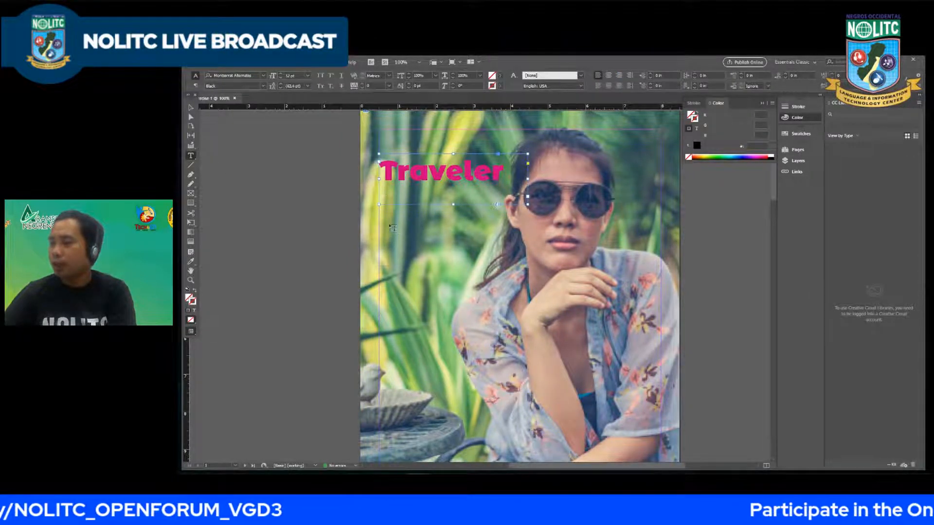
pyautogui.moveTo(387, 219); pyautogui.dragTo(497, 258)
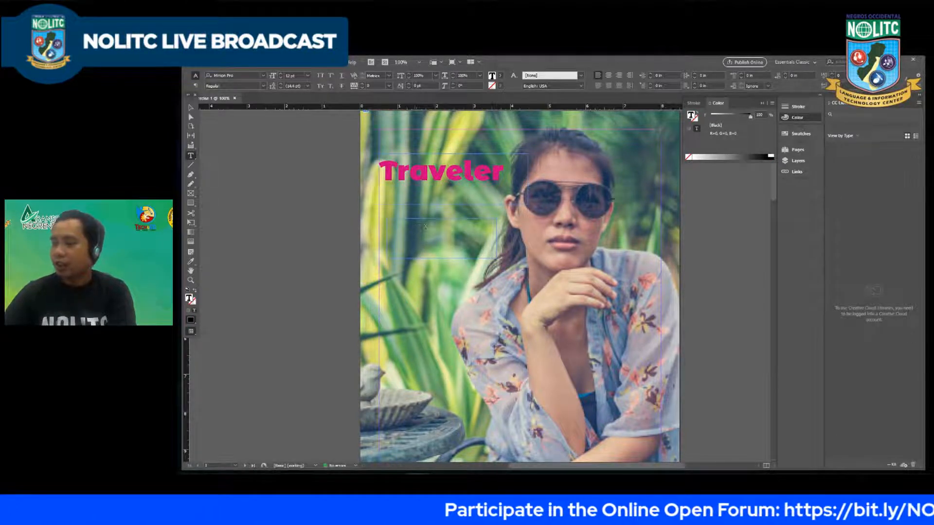
pyautogui.write('Dis')
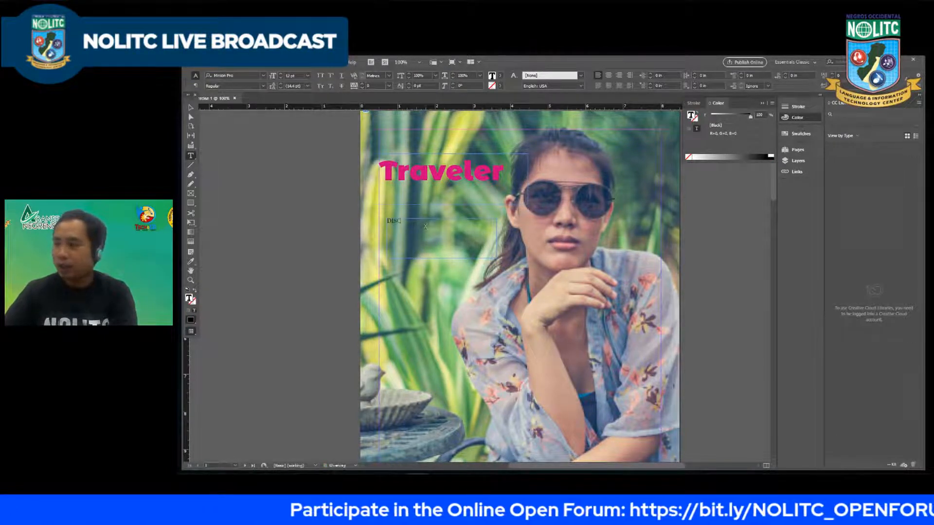
pyautogui.write('COVER')
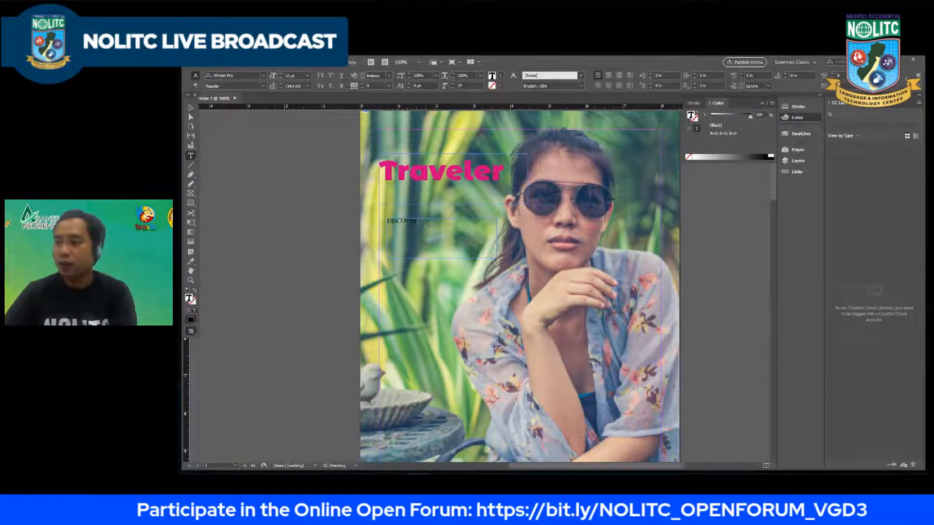
# Step: Select the "DISCOVER" text and change its font to Montserrat Light
pyautogui.doubleClick(406, 228)
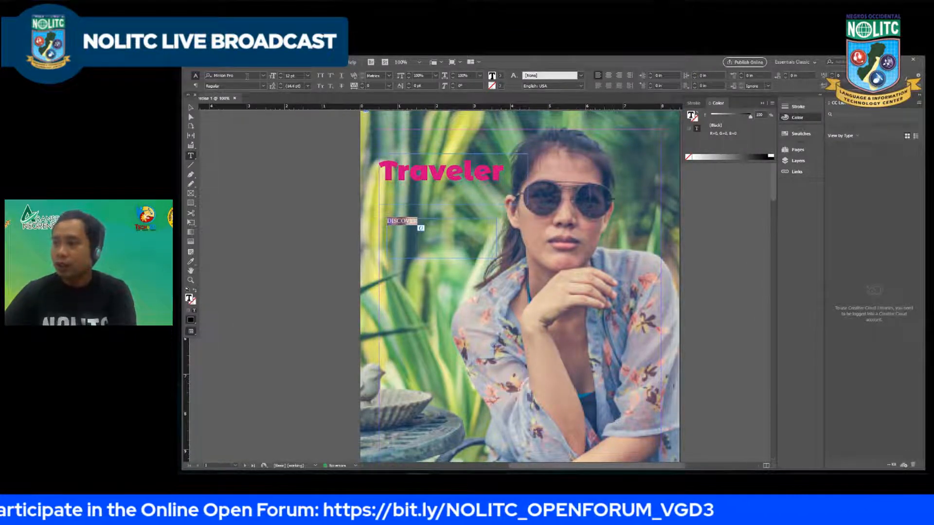
pyautogui.click(262, 76)
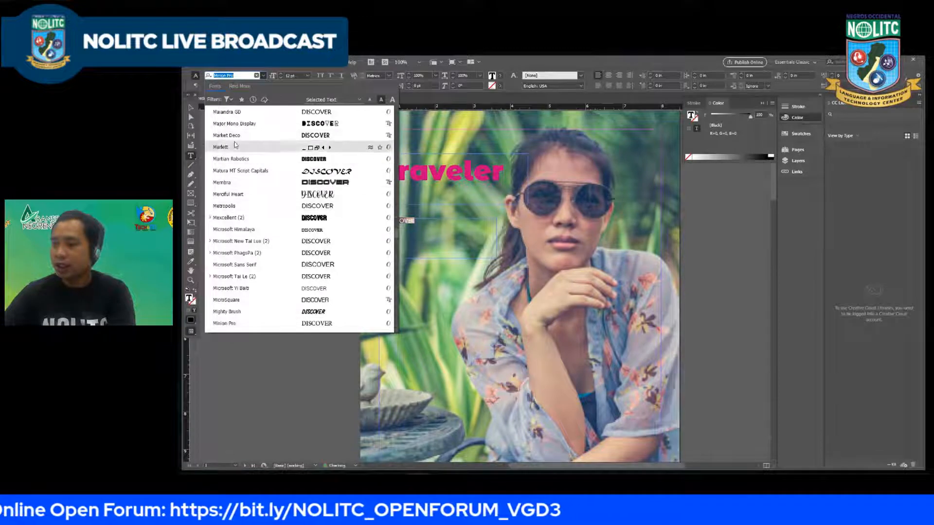
pyautogui.write('ma')
pyautogui.write('ntse')
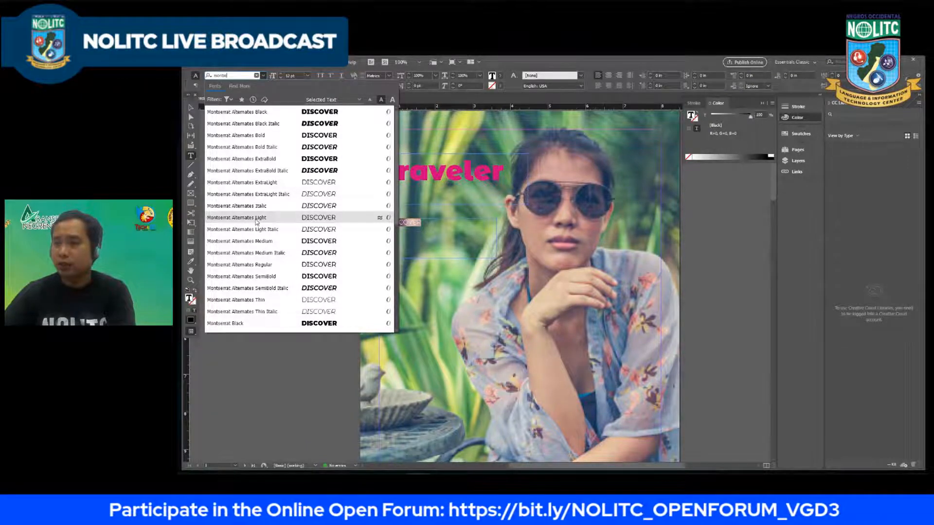
pyautogui.scroll(-3, 250, 282)
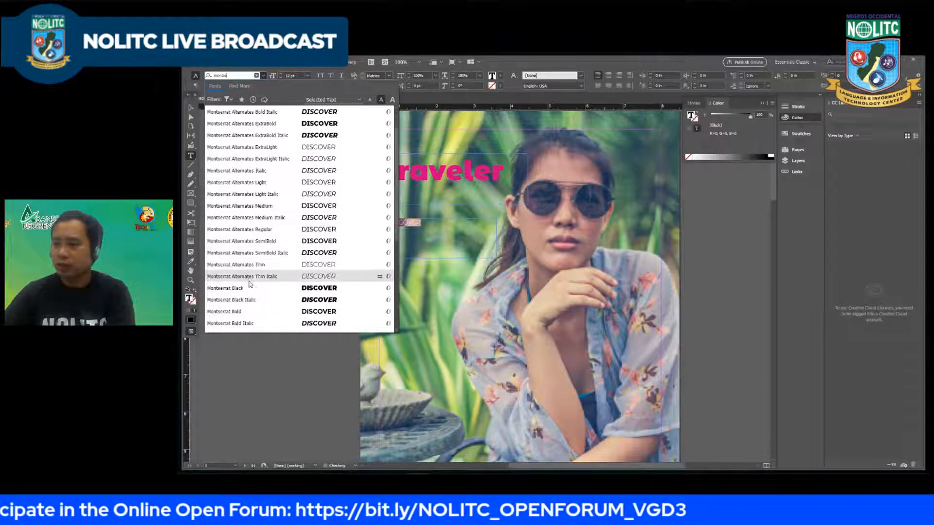
pyautogui.scroll(-1, 250, 284)
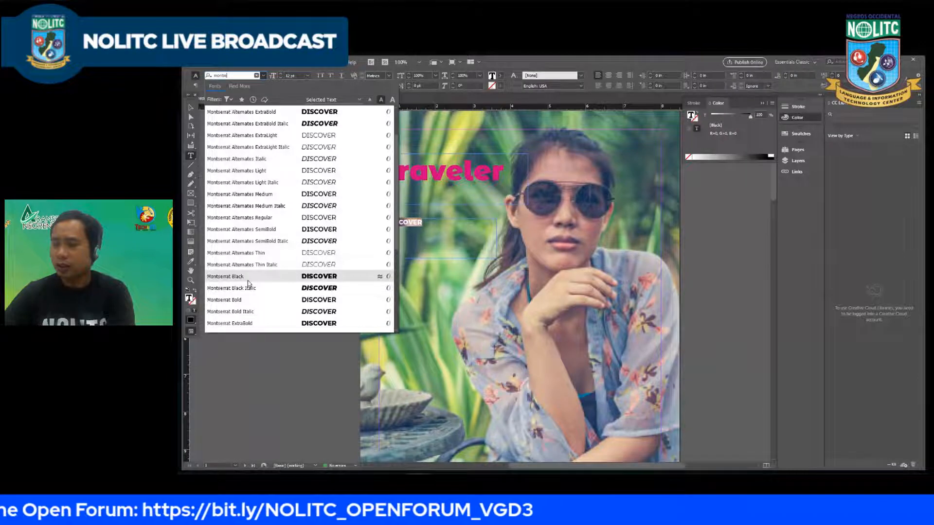
pyautogui.scroll(-5, 249, 282)
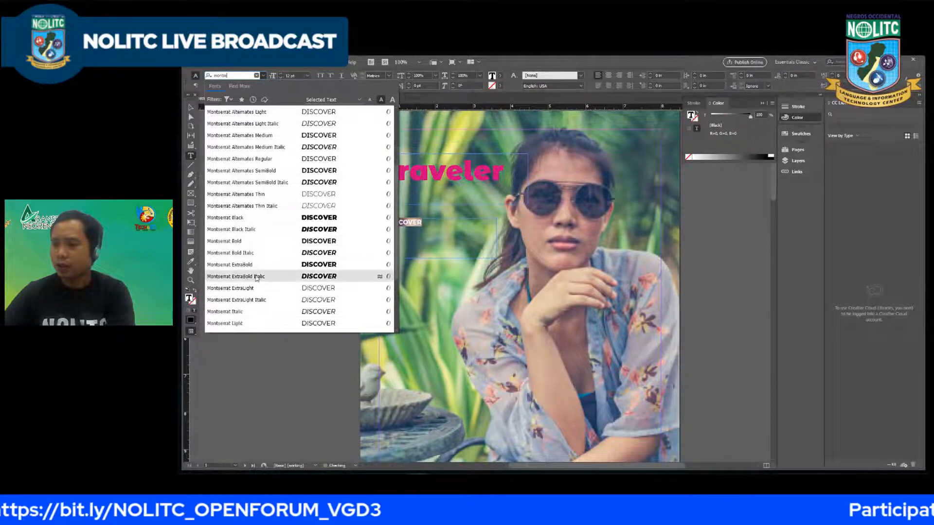
pyautogui.scroll(1, 245, 311)
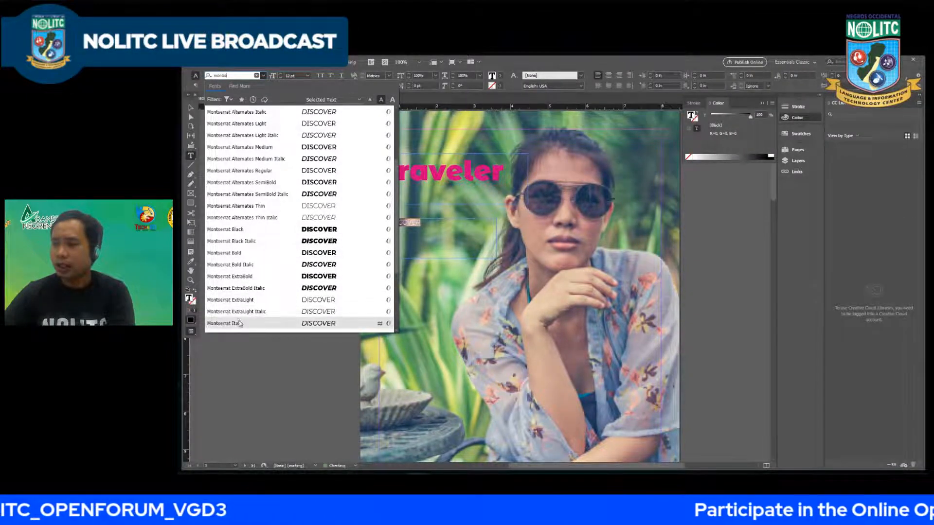
pyautogui.scroll(-1, 240, 322)
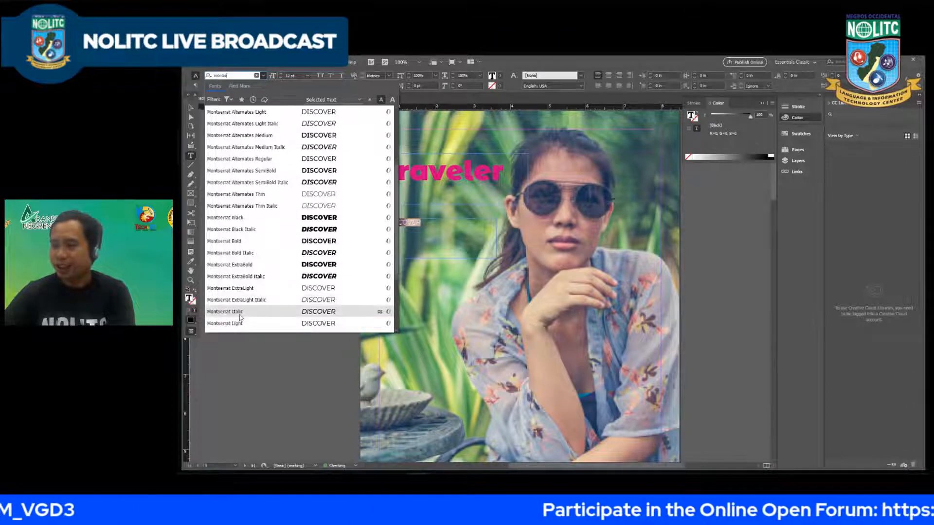
pyautogui.click(240, 323)
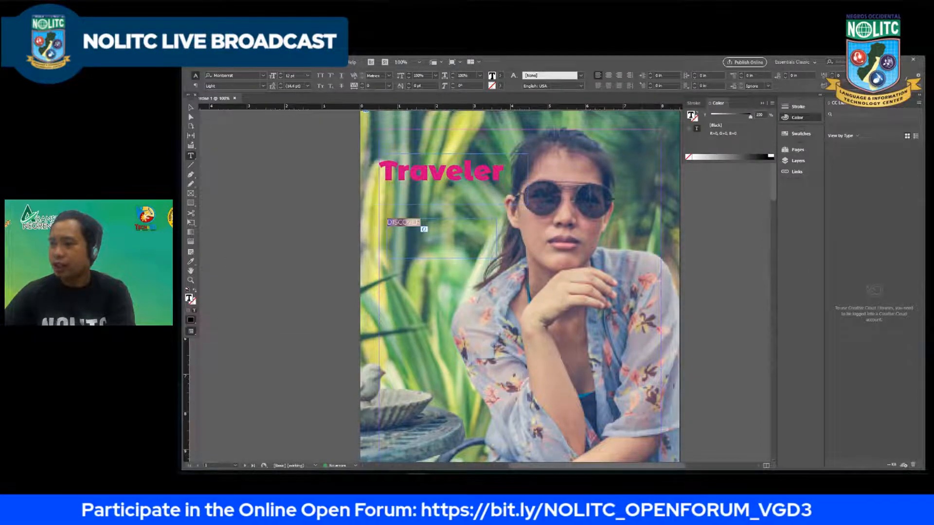
pyautogui.doubleClick(189, 299)
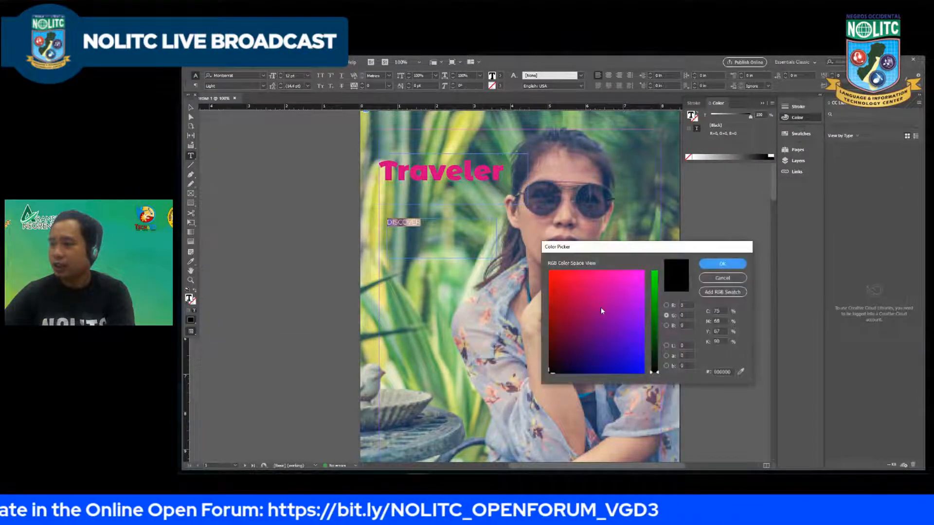
pyautogui.click(722, 278)
pyautogui.click(501, 76)
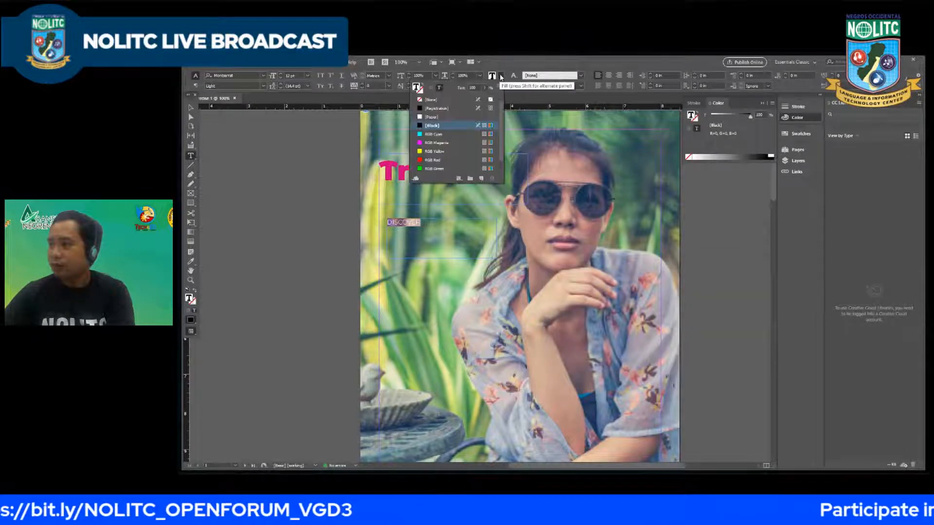
pyautogui.click(501, 76)
# Step: Set the fill of the "DISCOVER" text to white in the Color Picker, R 255, G 255, B 255
pyautogui.doubleClick(189, 299)
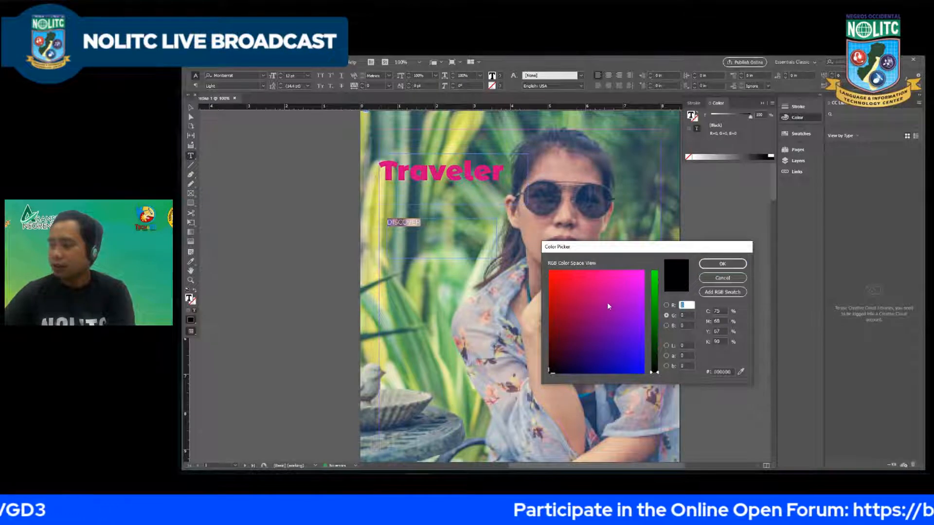
pyautogui.write('255')
pyautogui.press('Tab')
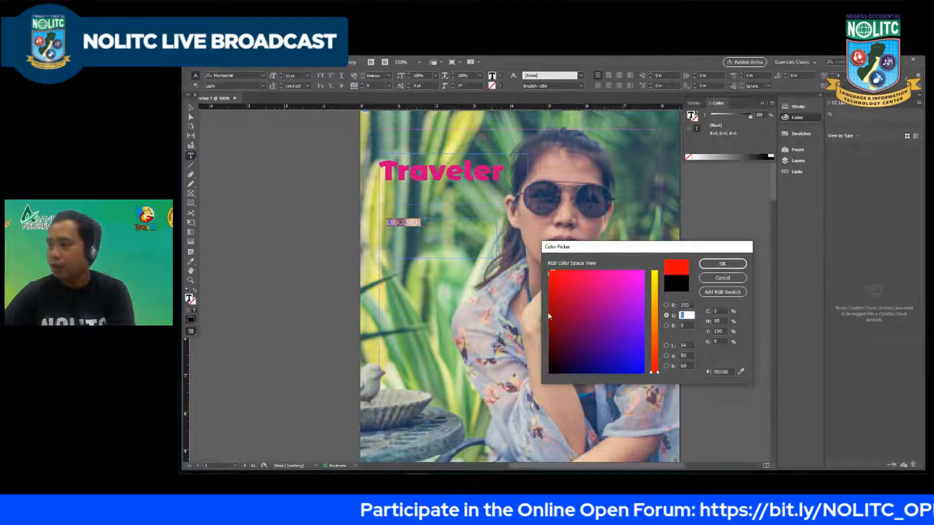
pyautogui.write('255')
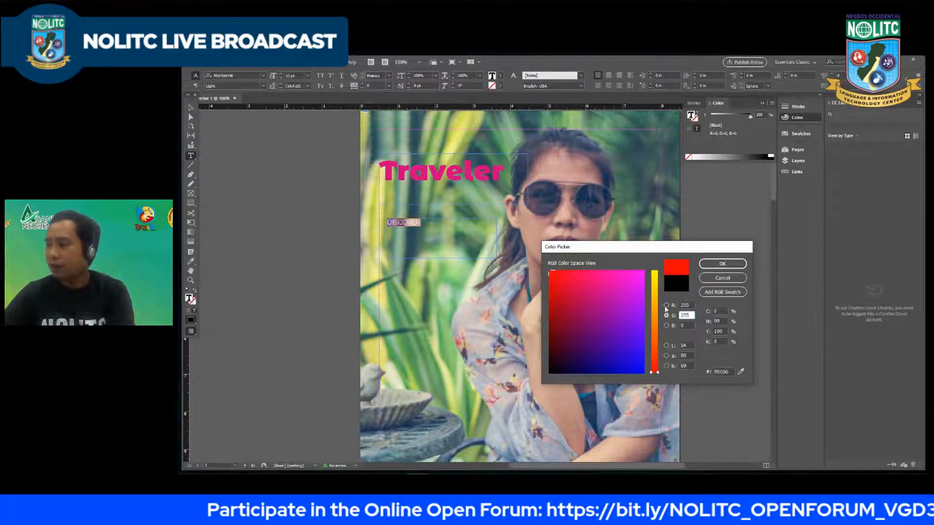
pyautogui.press('Tab')
pyautogui.write('255')
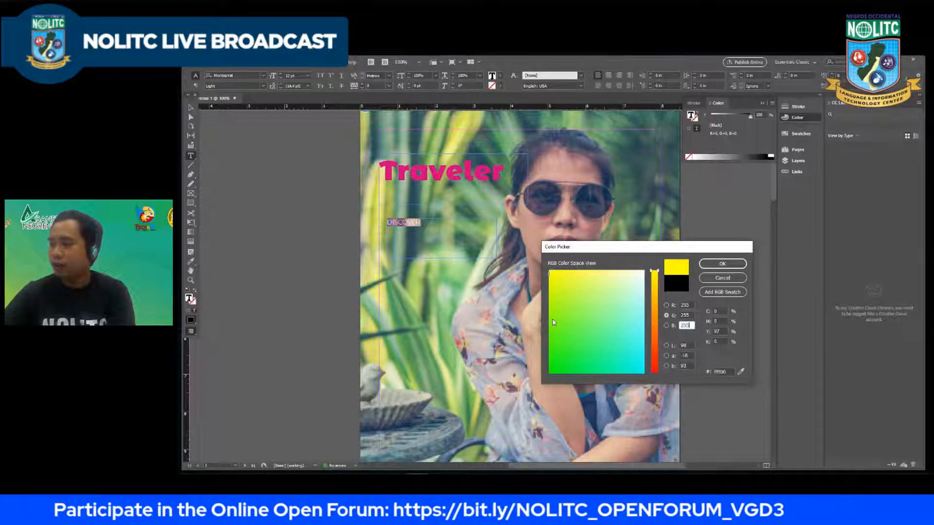
pyautogui.click(690, 316)
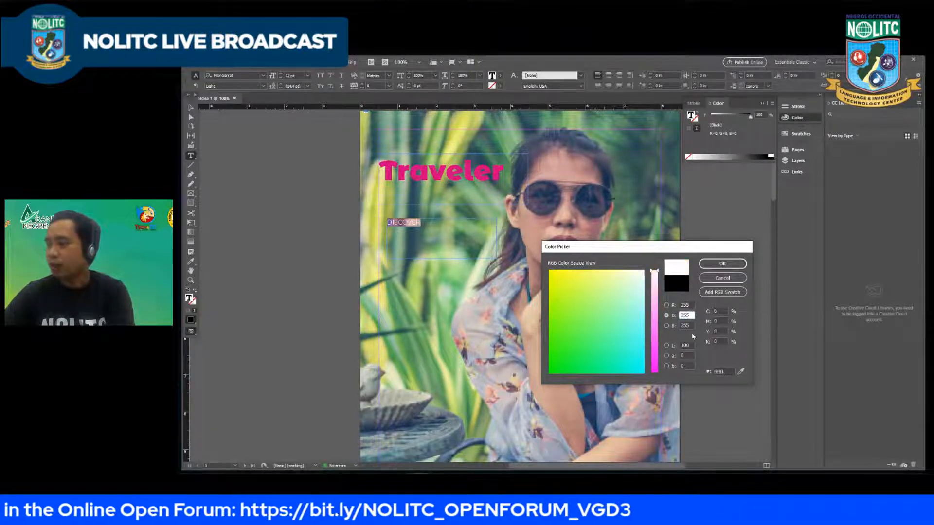
pyautogui.click(719, 265)
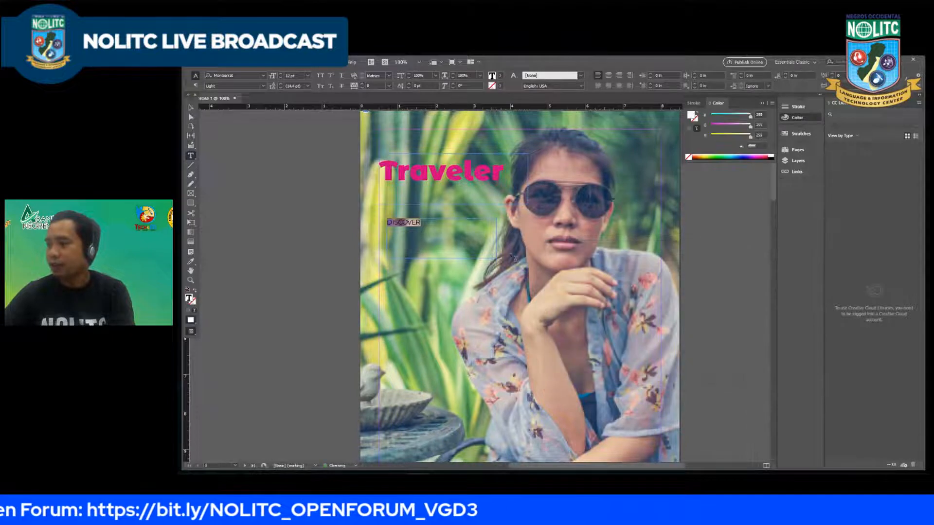
# Step: Select the whole "DISCOVER" text again and change its font style to Regular
pyautogui.click(424, 225)
pyautogui.moveTo(424, 225); pyautogui.dragTo(308, 231)
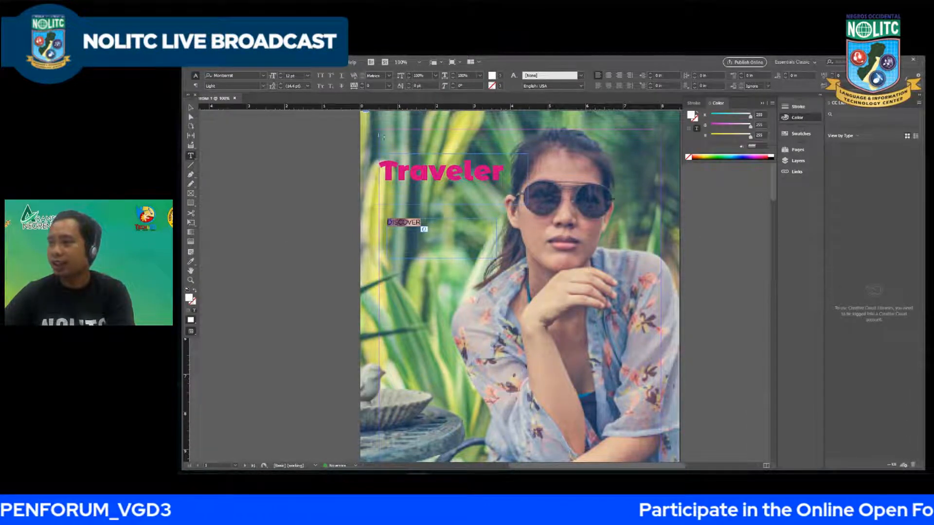
pyautogui.click(263, 86)
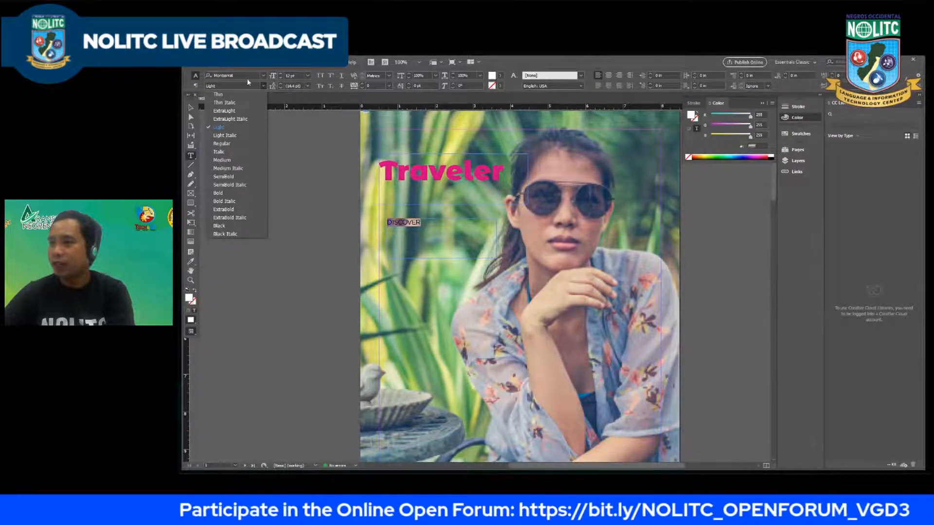
pyautogui.click(227, 144)
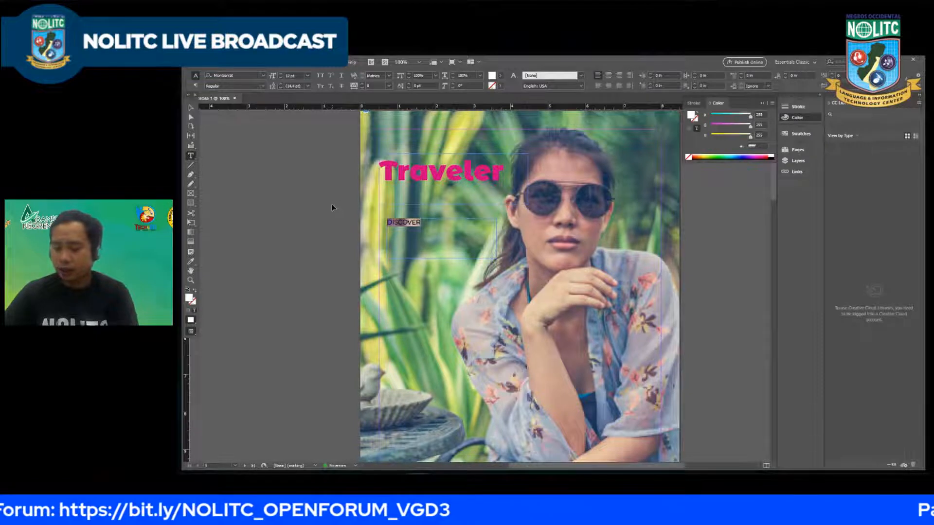
# Step: Enlarge the selected "DISCOVER" text to 22 pt
pyautogui.hotkey('ctrl', 'shift', '.')
pyautogui.hotkey('ctrl', 'shift', '.')
pyautogui.hotkey('ctrl', 'shift', '.')
pyautogui.hotkey('ctrl', 'shift', '.')
pyautogui.hotkey('ctrl', 'shift', '.')
pyautogui.hotkey('ctrl', 'shift', '.')
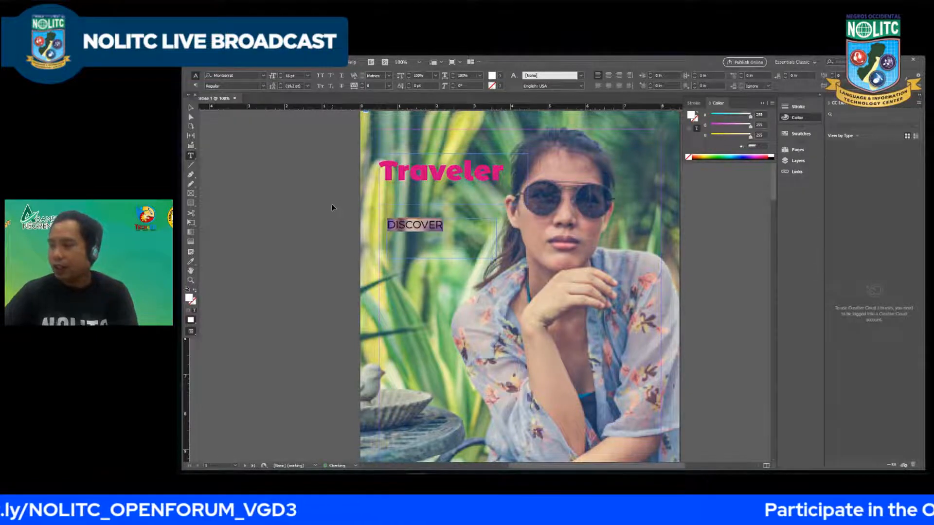
pyautogui.hotkey('ctrl', 'shift', ',')
pyautogui.hotkey('ctrl', 'shift', ',')
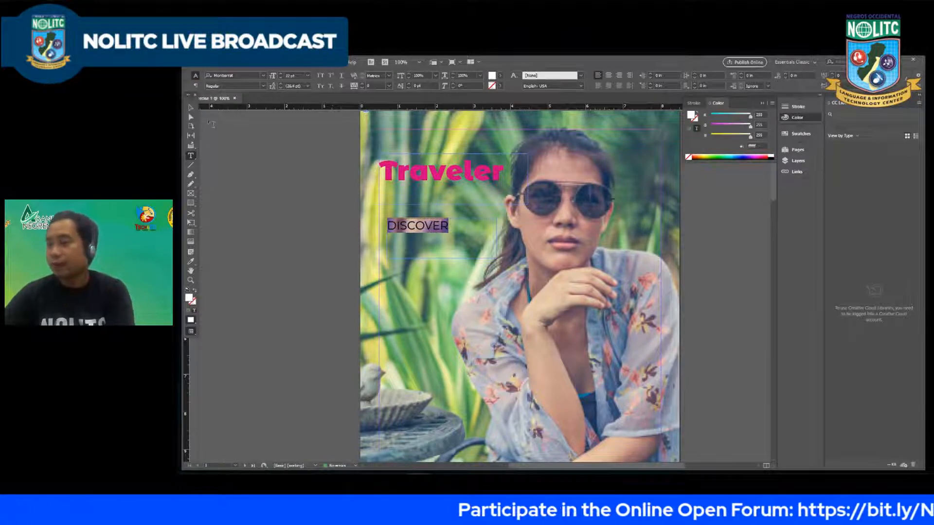
# Step: Move the "DISCOVER" text frame up directly beneath the "Traveler" title and line its left edge up with the page margin
pyautogui.press('Escape')
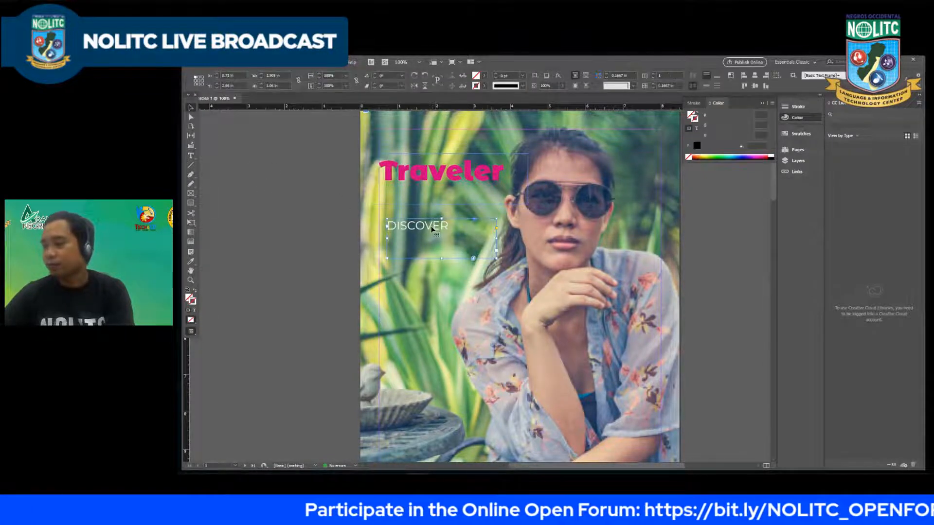
pyautogui.moveTo(434, 226); pyautogui.dragTo(423, 207)
pyautogui.press('Right')
pyautogui.press('Right')
pyautogui.press('Right')
pyautogui.press('Right')
pyautogui.press('Right')
pyautogui.press('Right')
pyautogui.press('Right')
pyautogui.press('Right')
pyautogui.press('Right')
pyautogui.press('Right')
pyautogui.press('Right')
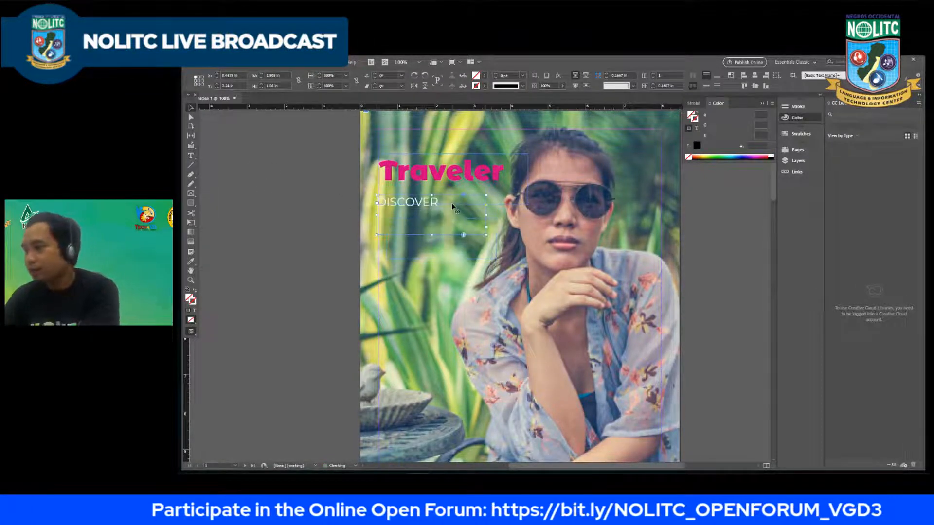
pyautogui.press('Up')
pyautogui.press('Up')
pyautogui.press('Up')
pyautogui.press('Up')
pyautogui.press('Up')
pyautogui.press('Up')
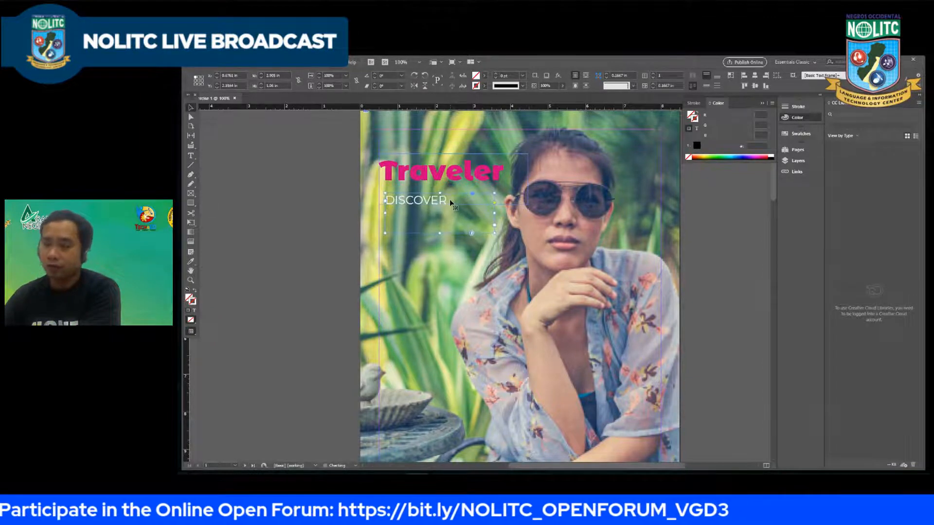
pyautogui.press('Up')
pyautogui.press('Up')
pyautogui.press('Up')
pyautogui.press('Up')
pyautogui.press('Up')
pyautogui.press('Up')
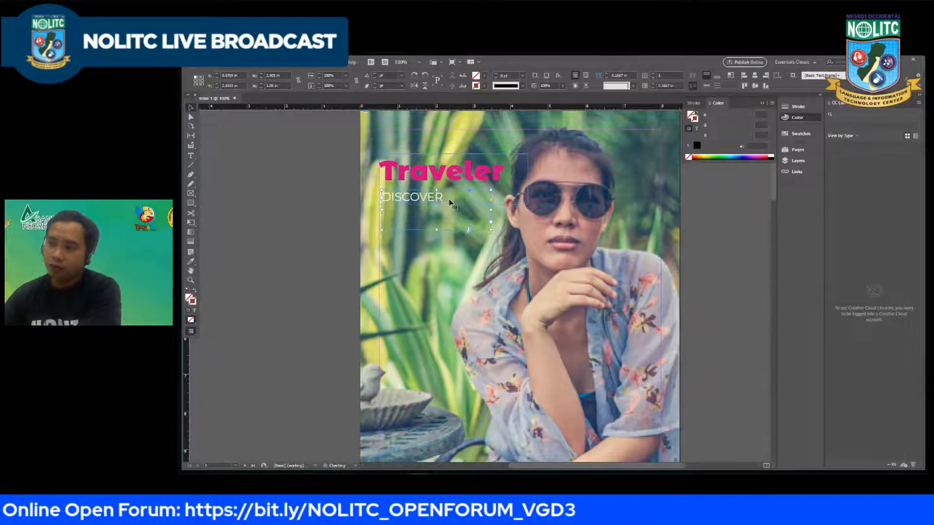
pyautogui.press('Left')
pyautogui.press('Left')
pyautogui.press('Left')
pyautogui.press('Up')
pyautogui.press('Up')
pyautogui.press('Up')
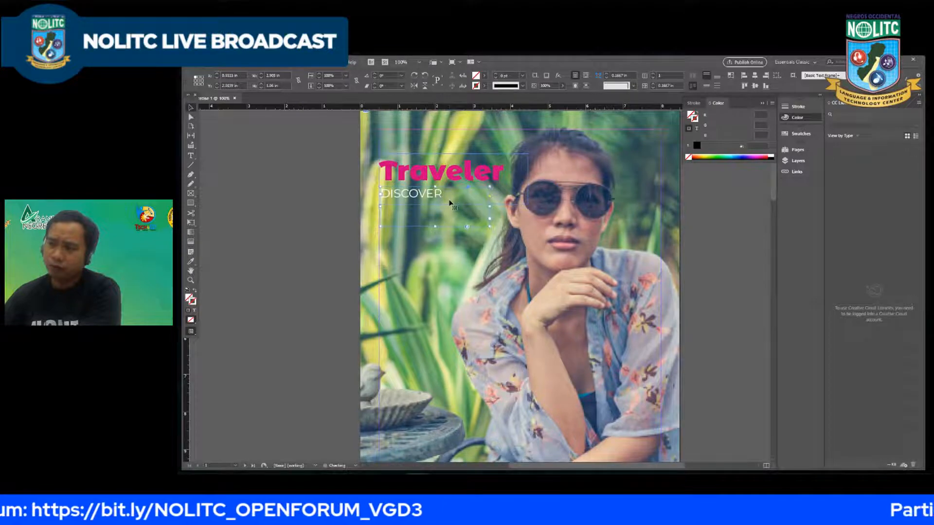
pyautogui.press('Left')
pyautogui.press('Left')
pyautogui.press('Left')
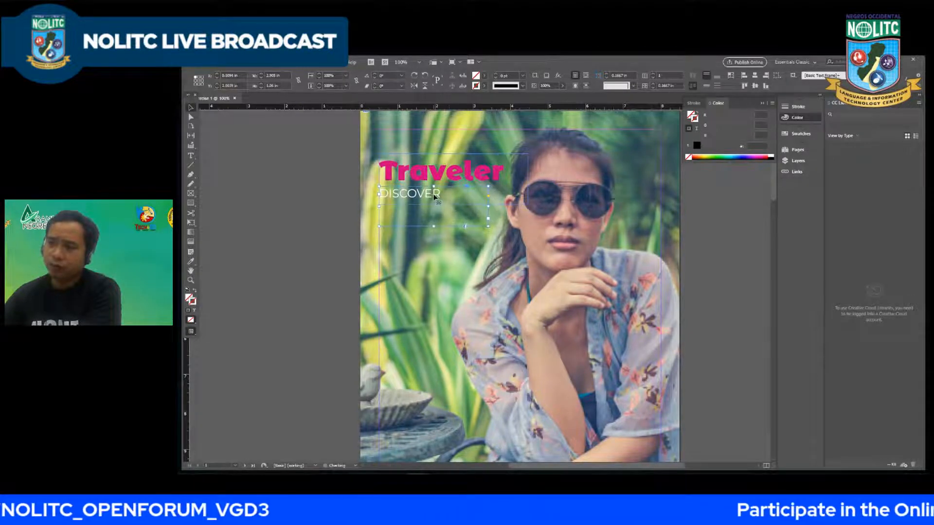
# Step: Select the "DISCOVER" text inside its repositioned frame and increase its size to 24 pt
pyautogui.doubleClick(441, 193)
pyautogui.moveTo(440, 193); pyautogui.dragTo(290, 198)
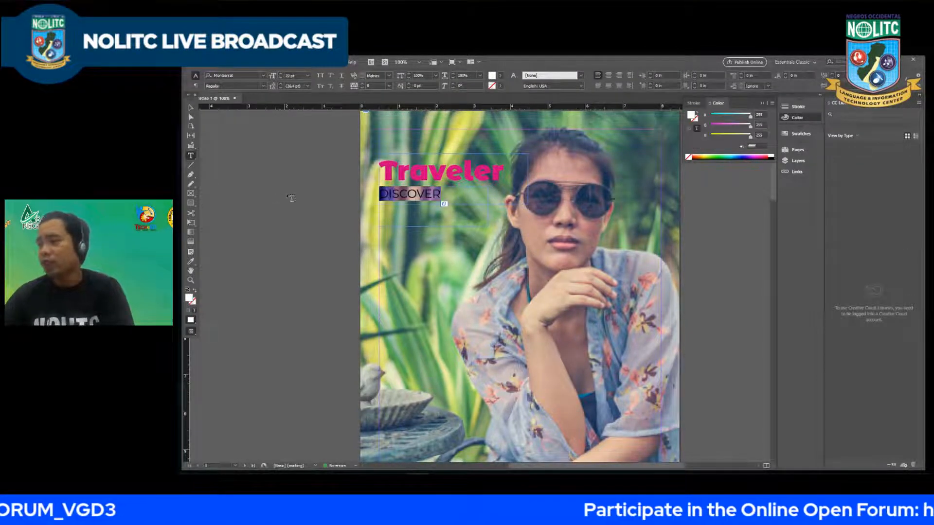
pyautogui.hotkey('ctrl', 'shift', '.')
pyautogui.hotkey('ctrl', 'shift', '.')
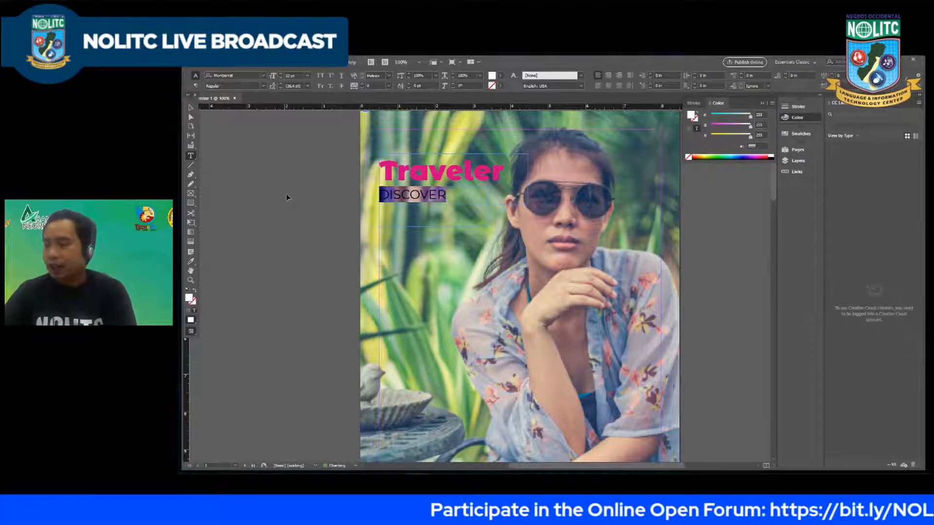
pyautogui.hotkey('ctrl', 'shift', ',')
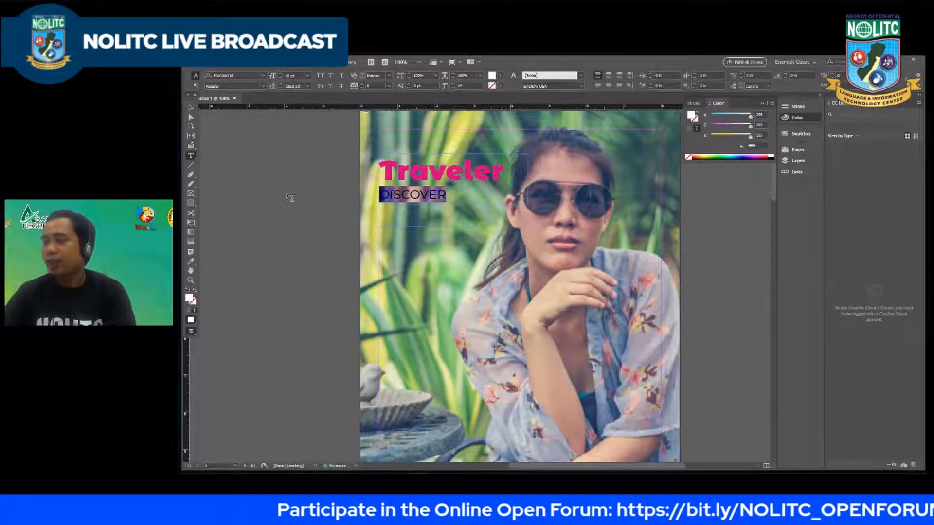
pyautogui.click(444, 195)
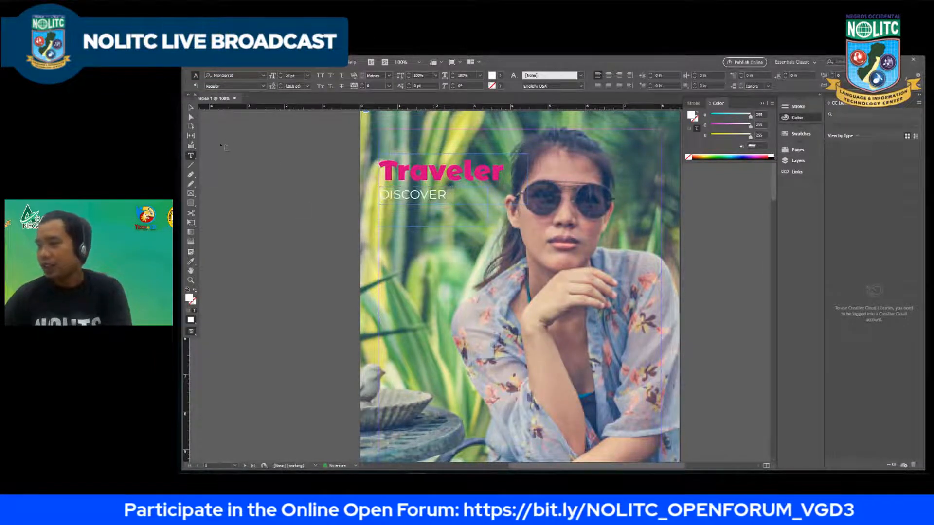
# Step: Fit the "DISCOVER" text frame to its content
pyautogui.click(191, 108)
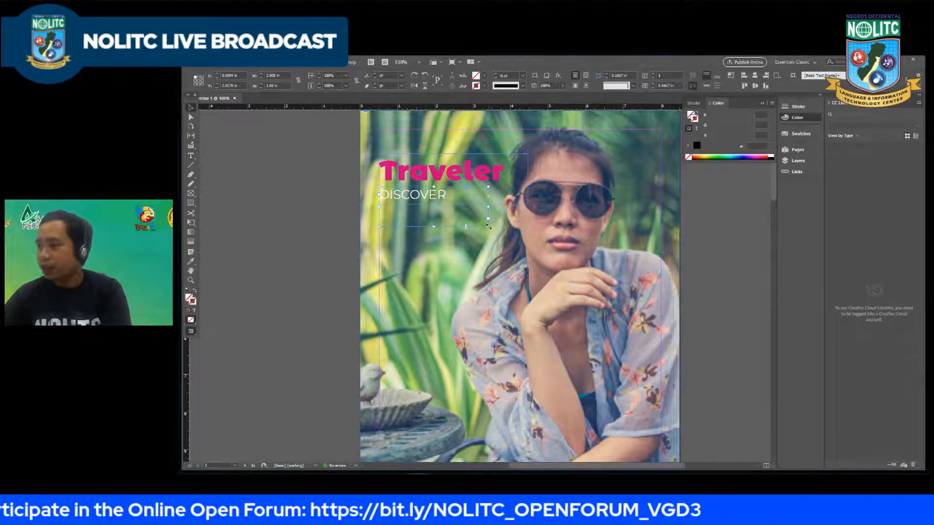
pyautogui.rightClick(488, 228)
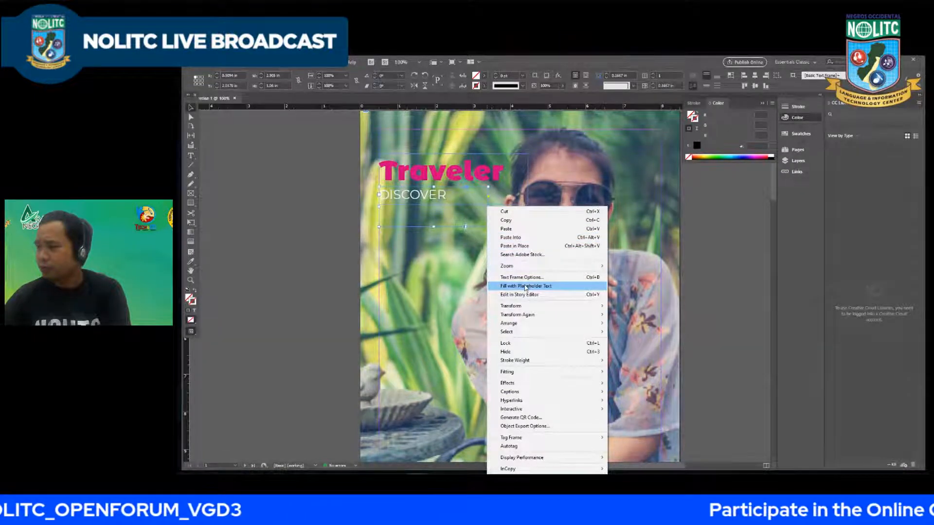
pyautogui.moveTo(535, 373)
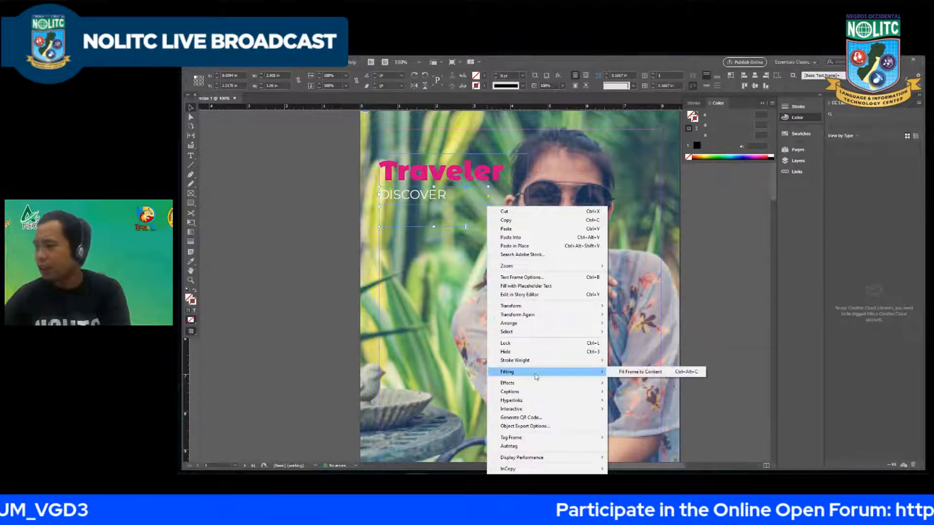
pyautogui.click(627, 372)
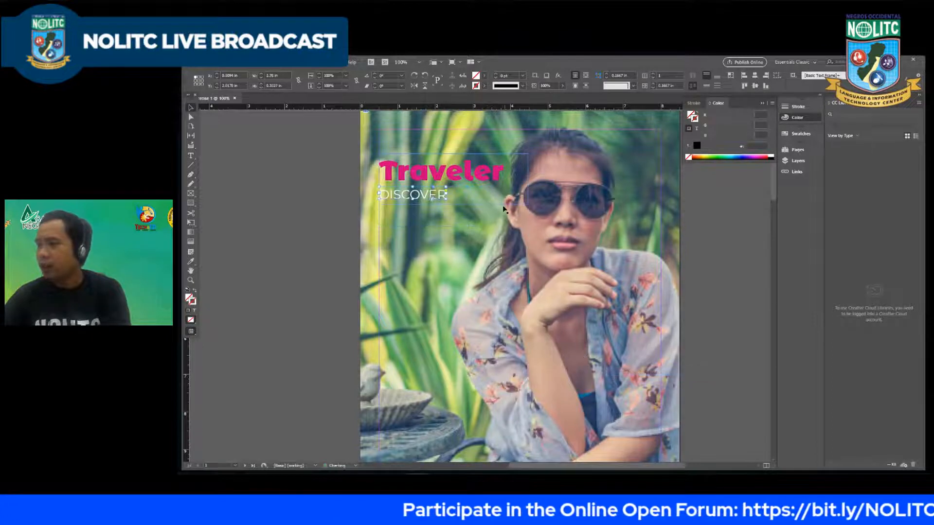
# Step: Fit the "Traveler" title frame to its content and nudge the "DISCOVER" frame slightly closer beneath the title
pyautogui.keyDown('shift'); pyautogui.click(492, 190); pyautogui.keyUp('shift')
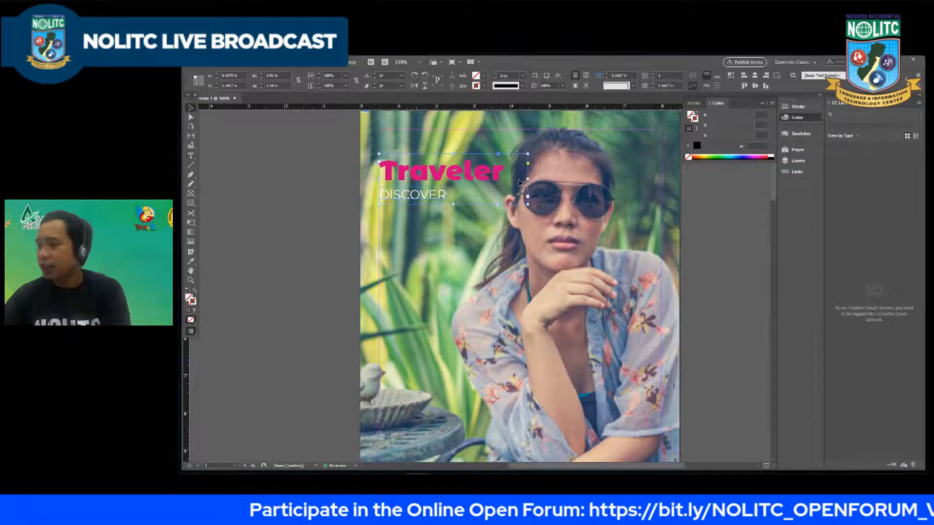
pyautogui.rightClick(487, 176)
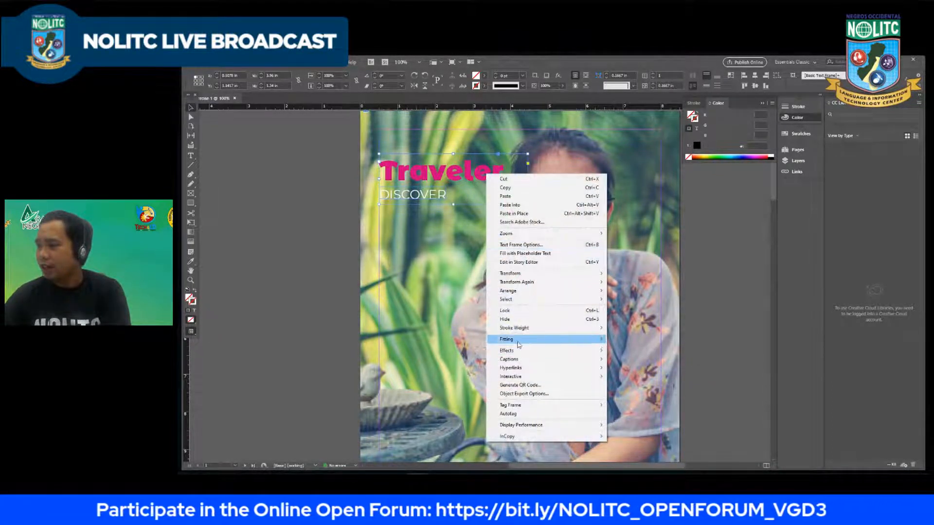
pyautogui.moveTo(518, 345)
pyautogui.click(634, 339)
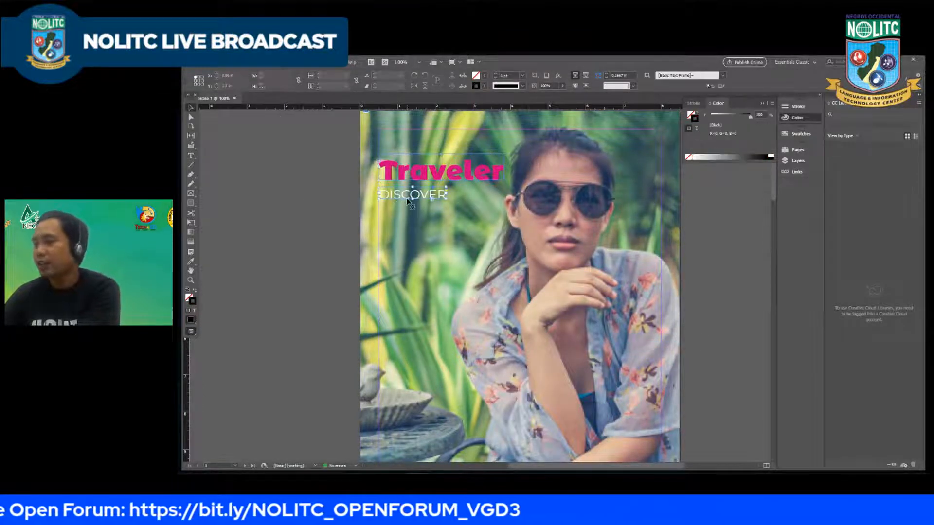
pyautogui.click(410, 199)
pyautogui.press('Down')
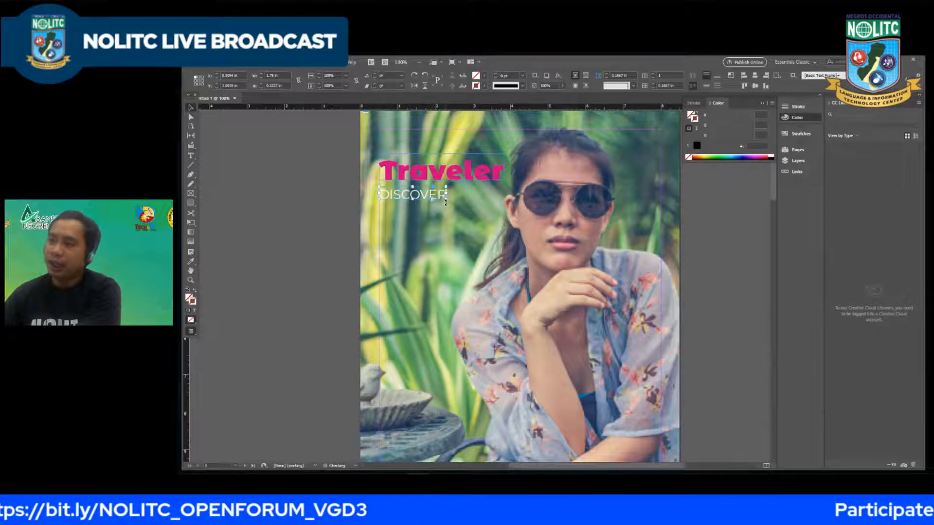
# Step: Try to enlarge the selected "DISCOVER" text inside its tightly fitted frame
pyautogui.doubleClick(425, 193)
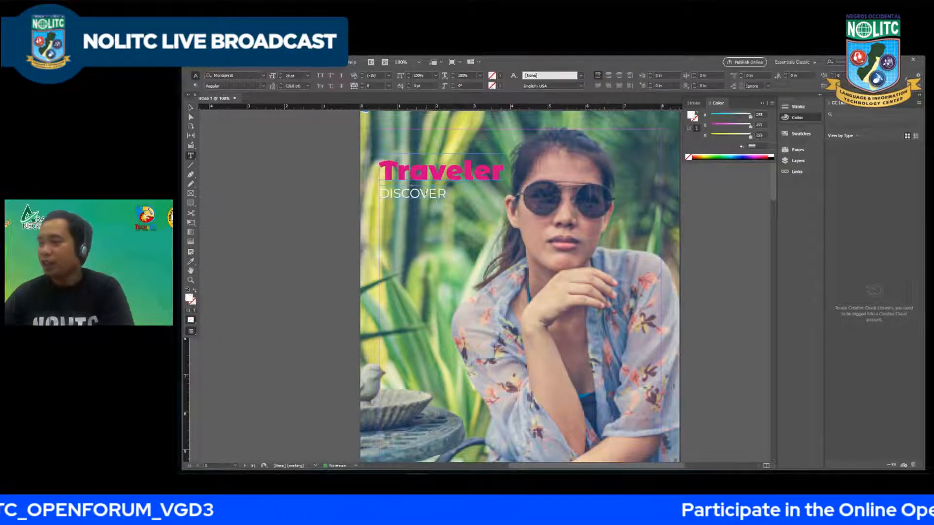
pyautogui.doubleClick(441, 195)
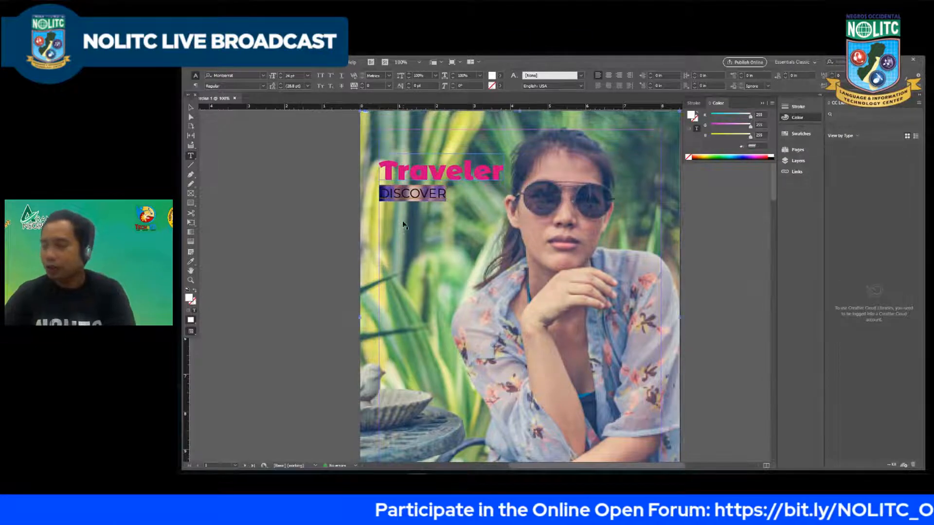
pyautogui.hotkey('ctrl', 'shift', '.')
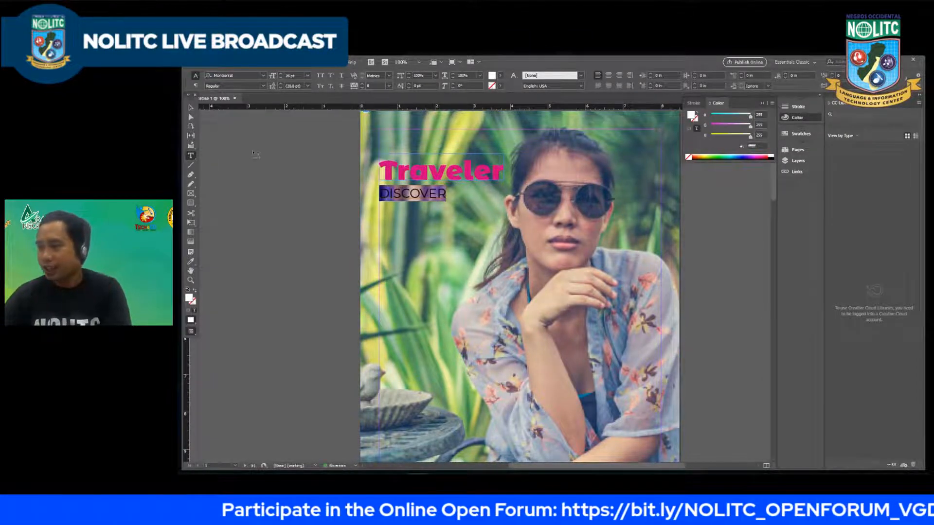
pyautogui.click(456, 209)
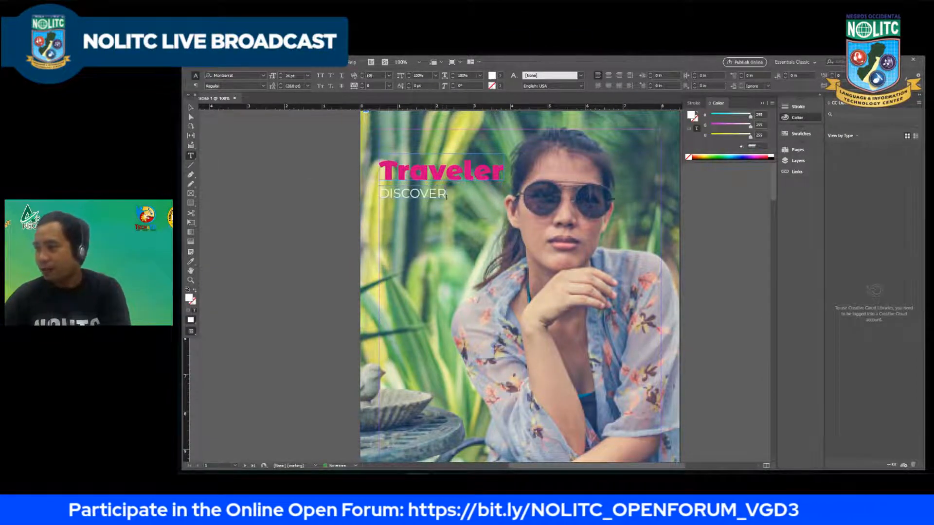
pyautogui.press('Escape')
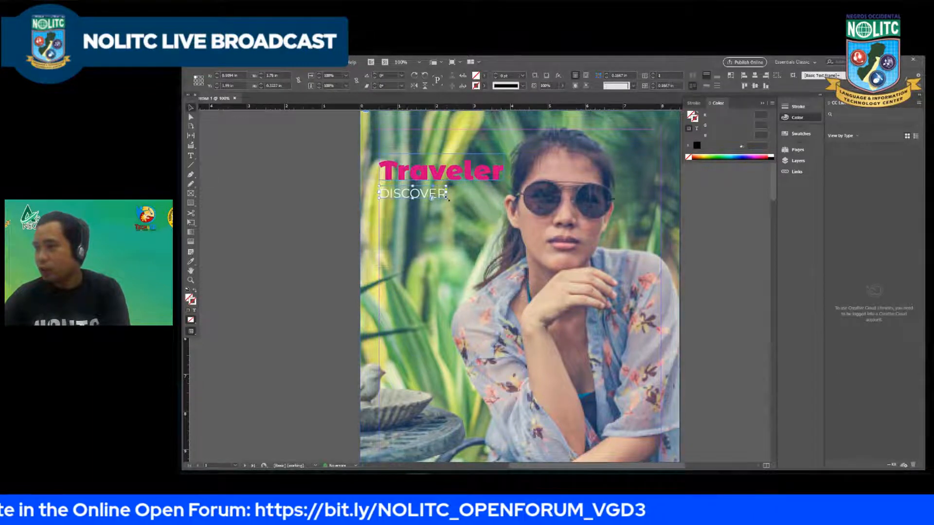
# Step: Enlarge the "DISCOVER" frame to give the text more room, and increase all of its text to 28 pt
pyautogui.moveTo(455, 202)
pyautogui.mouseDown()
pyautogui.moveTo(470, 210)
pyautogui.moveTo(458, 207)
pyautogui.mouseUp()
pyautogui.doubleClick(459, 204)
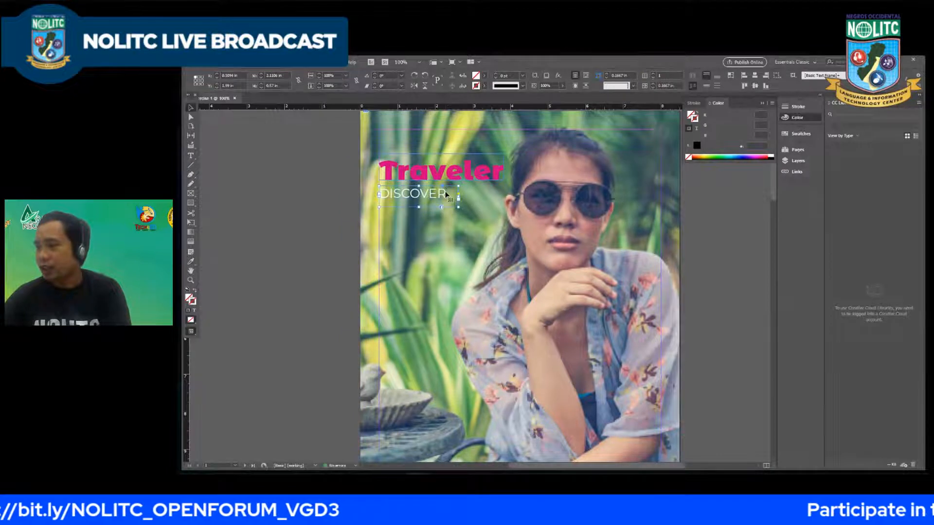
pyautogui.doubleClick(446, 194)
pyautogui.hotkey('ctrl', 'a')
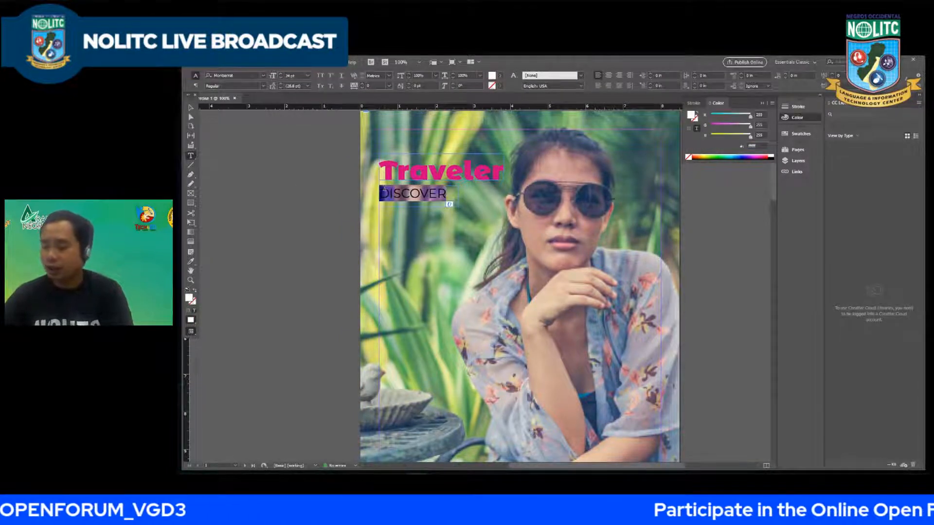
pyautogui.hotkey('ctrl', 'shift', '.')
pyautogui.hotkey('ctrl', 'shift', '.')
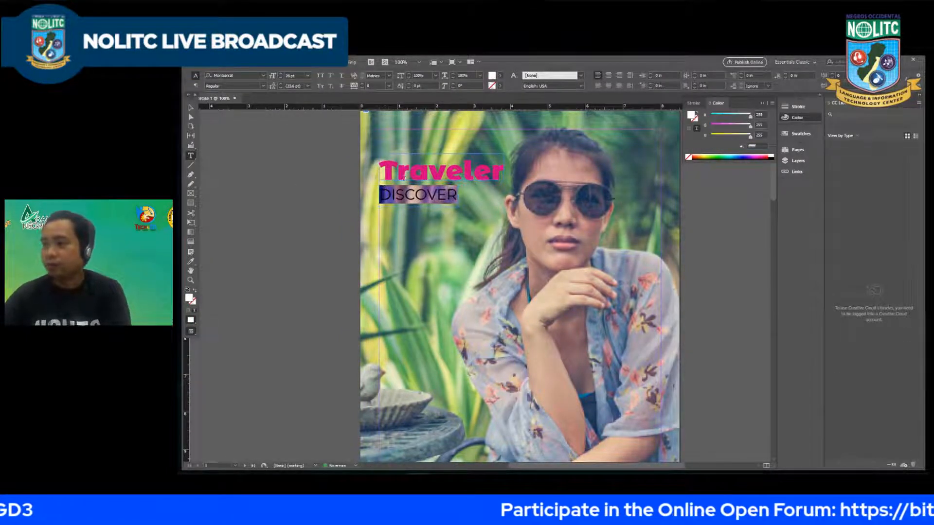
# Step: Refit the "DISCOVER" frame to its enlarged text and move it up slightly closer to the "Traveler" title
pyautogui.click(190, 108)
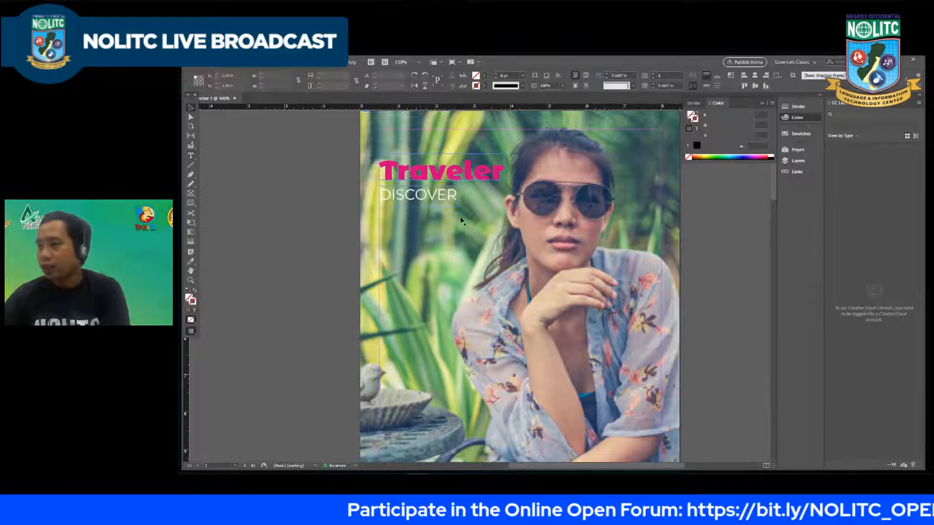
pyautogui.rightClick(439, 194)
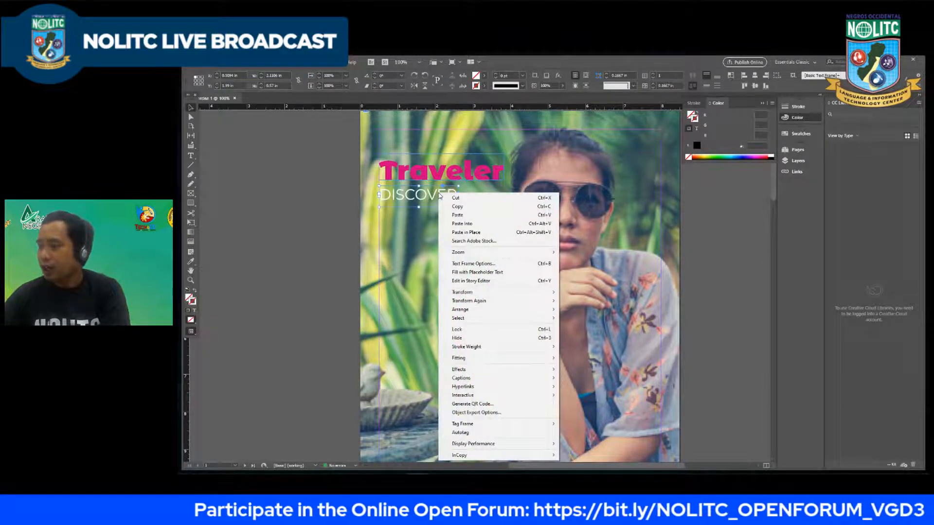
pyautogui.moveTo(511, 359)
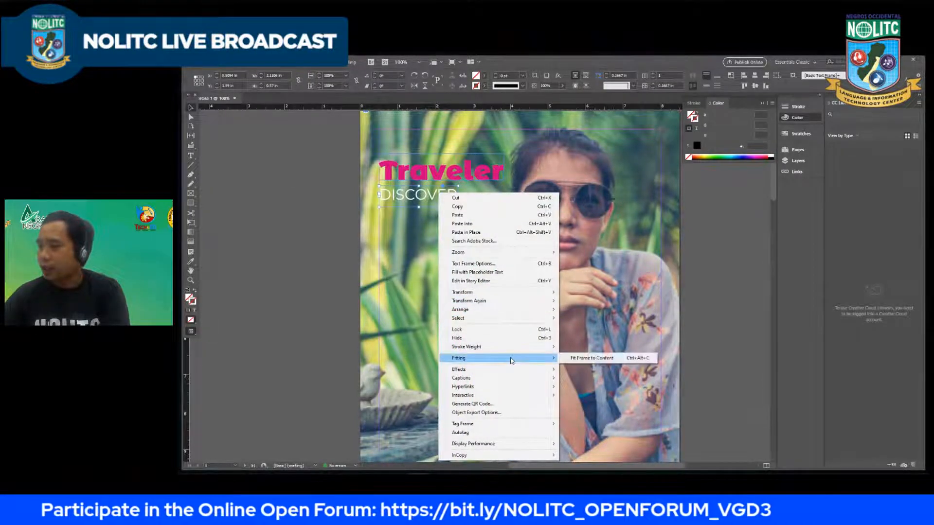
pyautogui.click(591, 359)
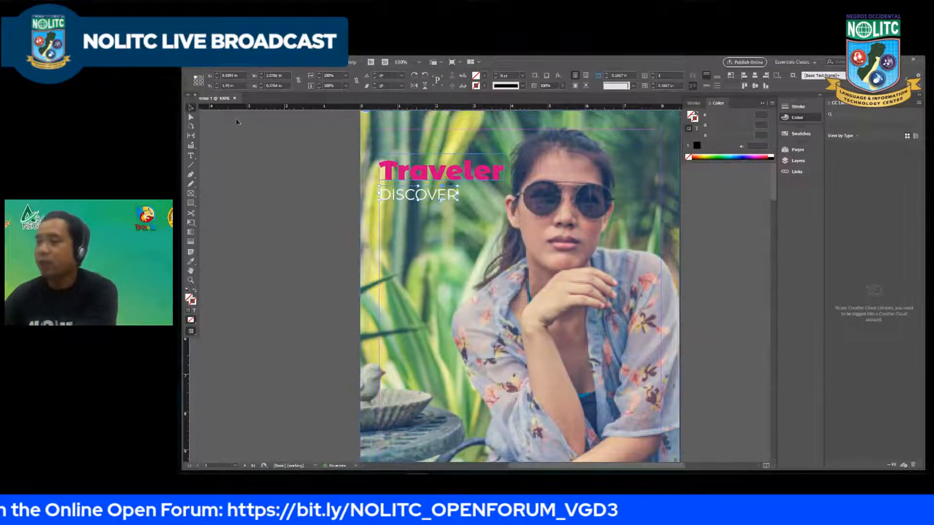
pyautogui.moveTo(408, 202); pyautogui.dragTo(408, 199)
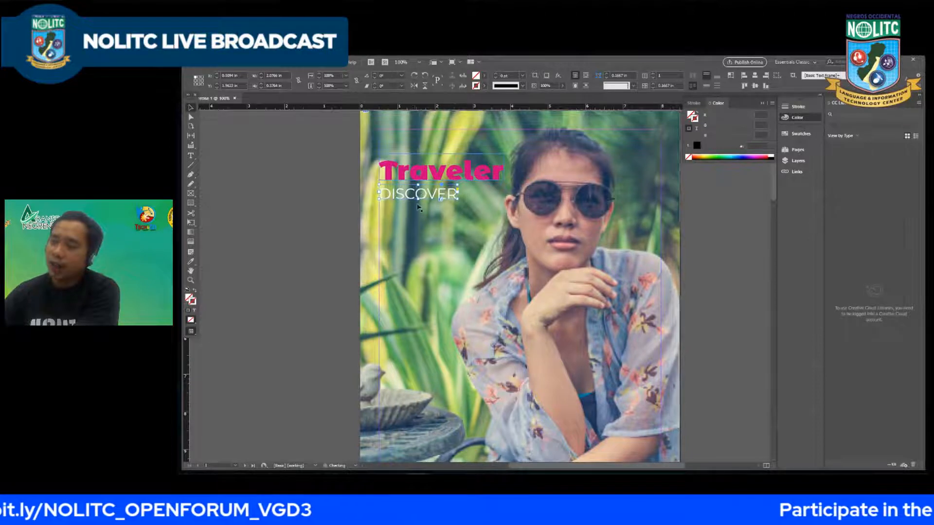
pyautogui.click(332, 205)
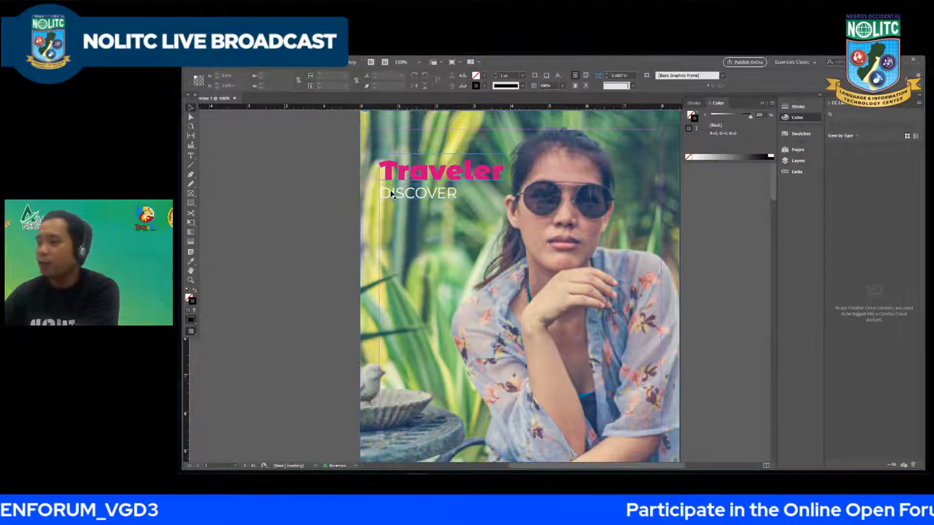
# Step: Add a Drop Shadow effect to the "DISCOVER" frame and move the Effects dialog clear of the cover text
pyautogui.click(418, 199)
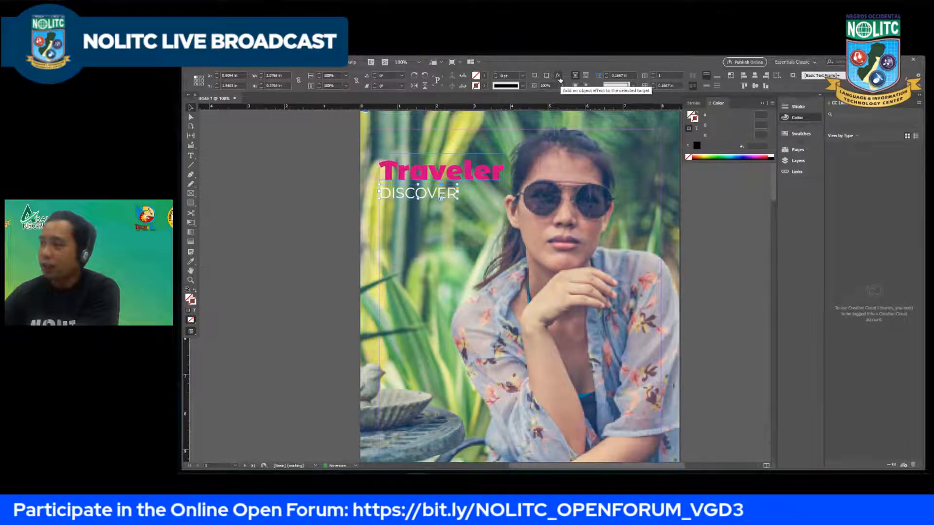
pyautogui.click(559, 78)
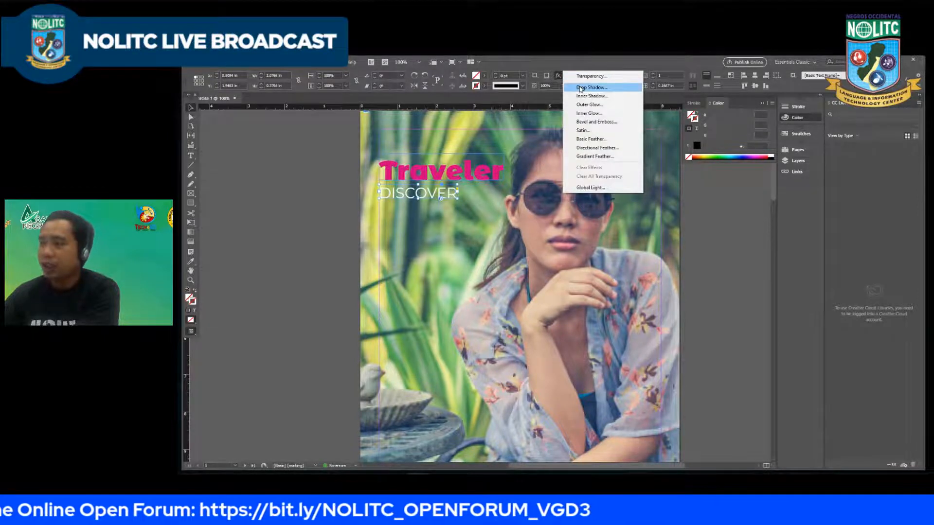
pyautogui.click(580, 88)
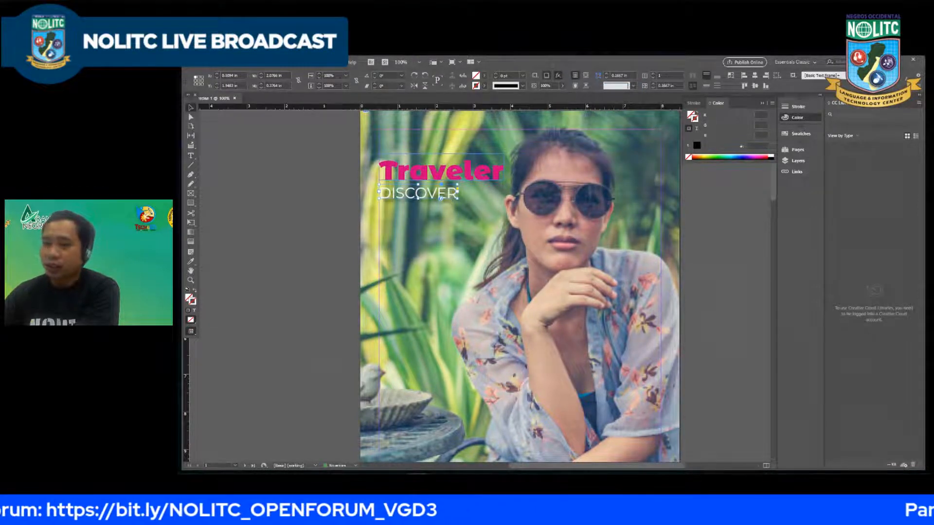
pyautogui.moveTo(360, 256); pyautogui.dragTo(781, 162)
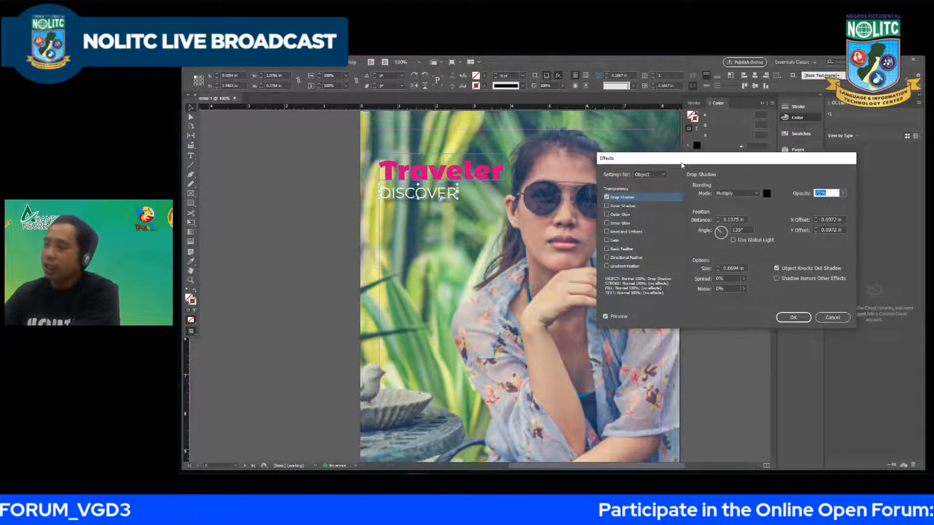
pyautogui.moveTo(681, 160); pyautogui.dragTo(666, 157)
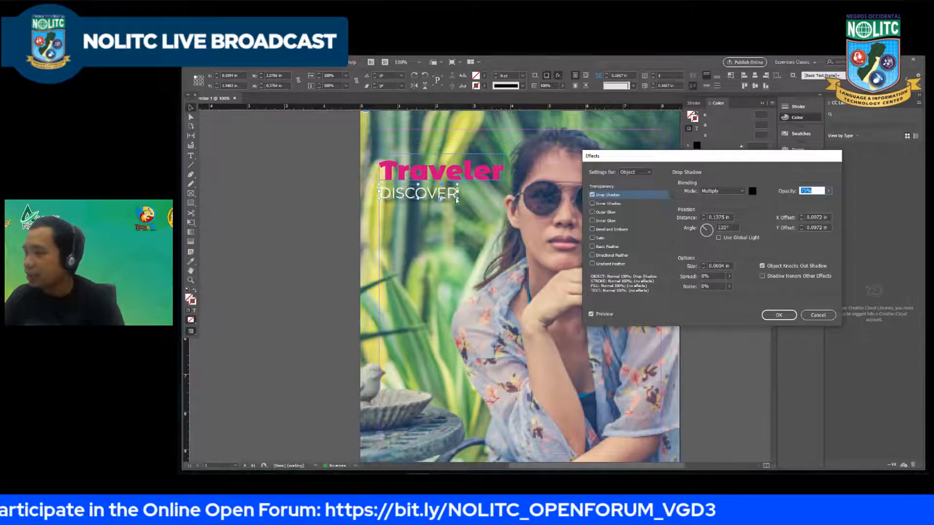
# Step: Set the "DISCOVER" drop shadow's distance to 0.0625 in and its angle to 141°
pyautogui.click(703, 220)
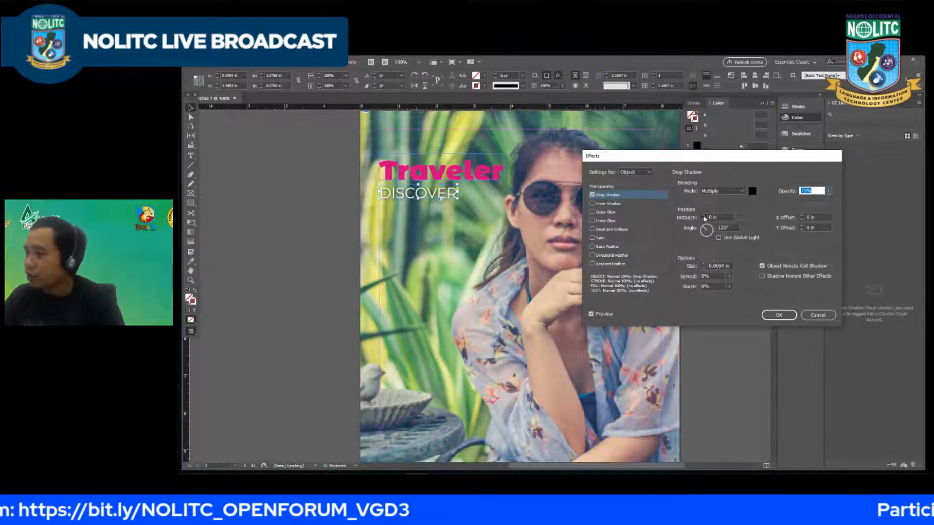
pyautogui.click(704, 216)
pyautogui.click(703, 220)
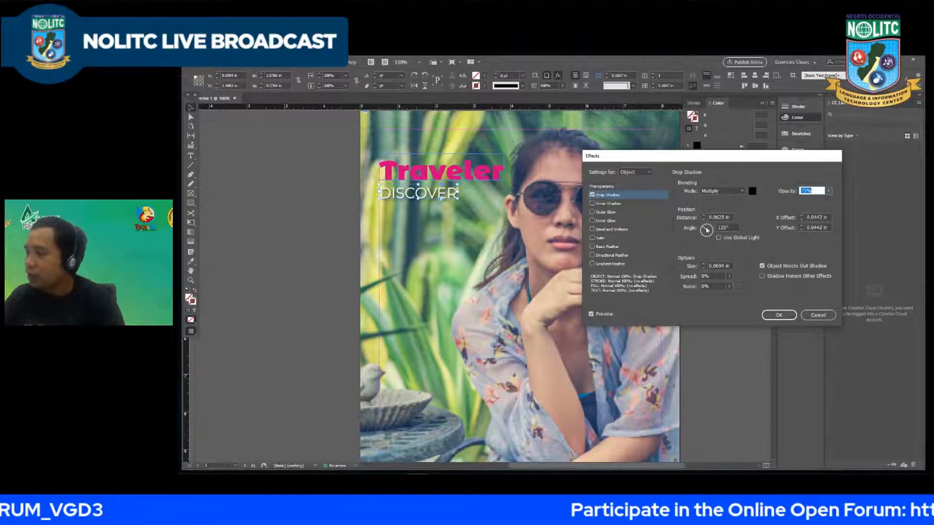
pyautogui.moveTo(705, 231); pyautogui.dragTo(703, 232)
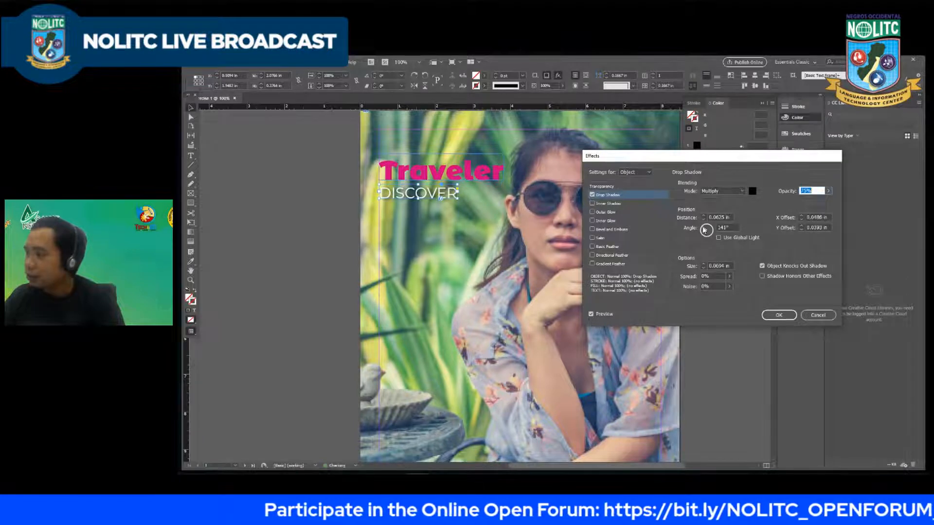
pyautogui.click(703, 220)
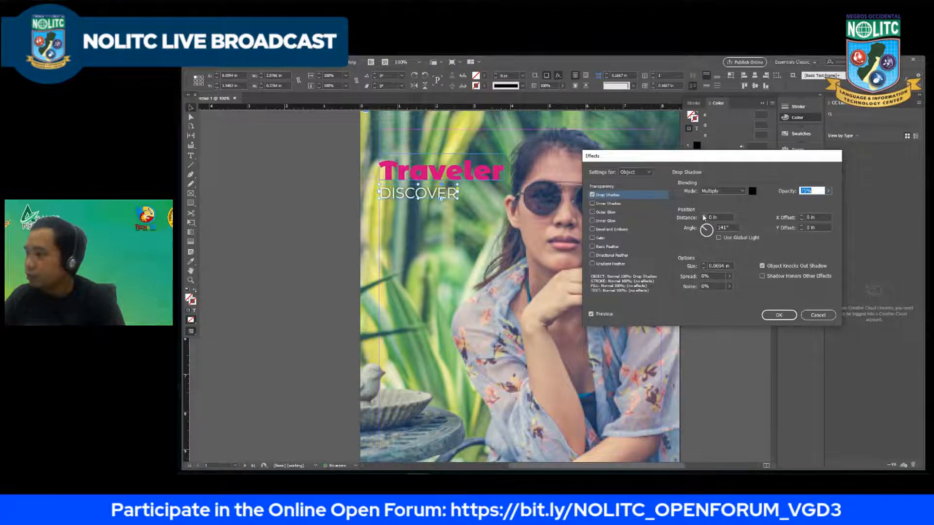
pyautogui.click(703, 216)
pyautogui.click(703, 216)
pyautogui.click(703, 220)
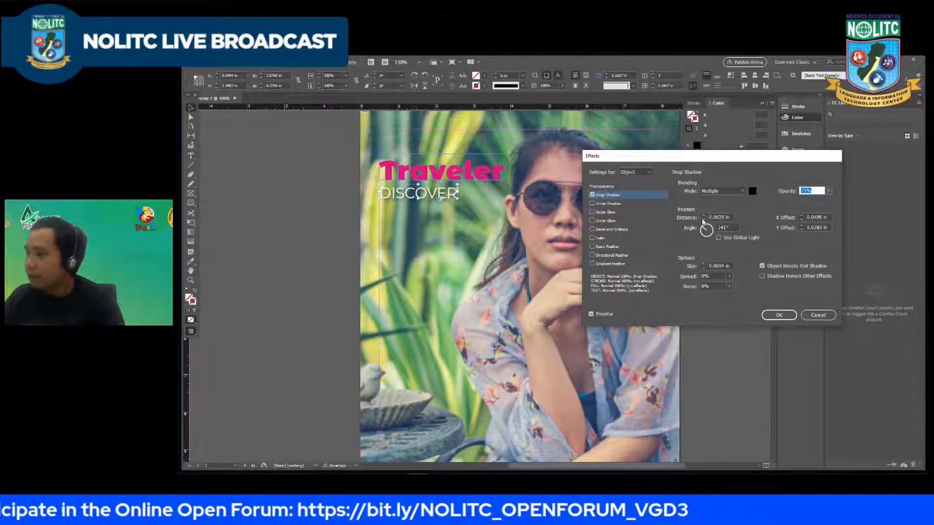
pyautogui.click(703, 220)
pyautogui.click(704, 216)
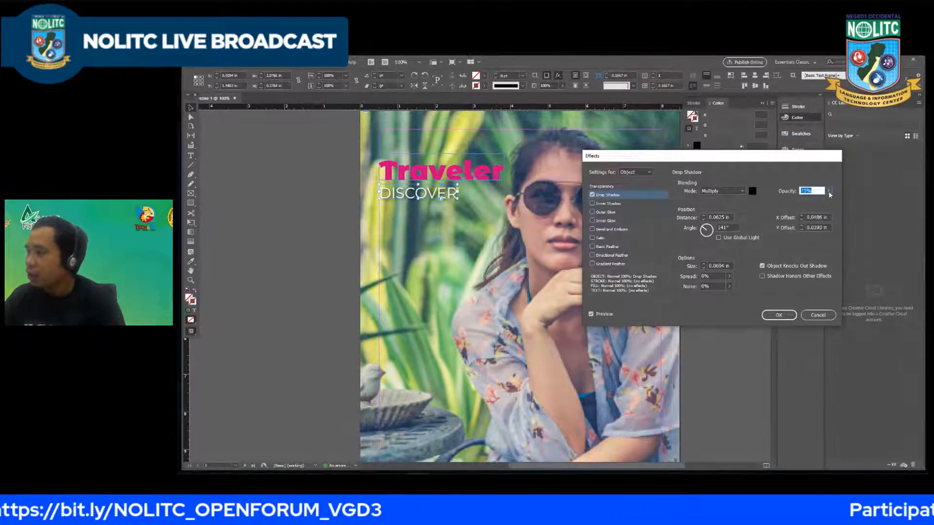
# Step: Set the "DISCOVER" drop shadow's opacity to 70% and apply the effect
pyautogui.moveTo(829, 191)
pyautogui.mouseDown()
pyautogui.moveTo(835, 205)
pyautogui.moveTo(817, 201)
pyautogui.mouseUp()
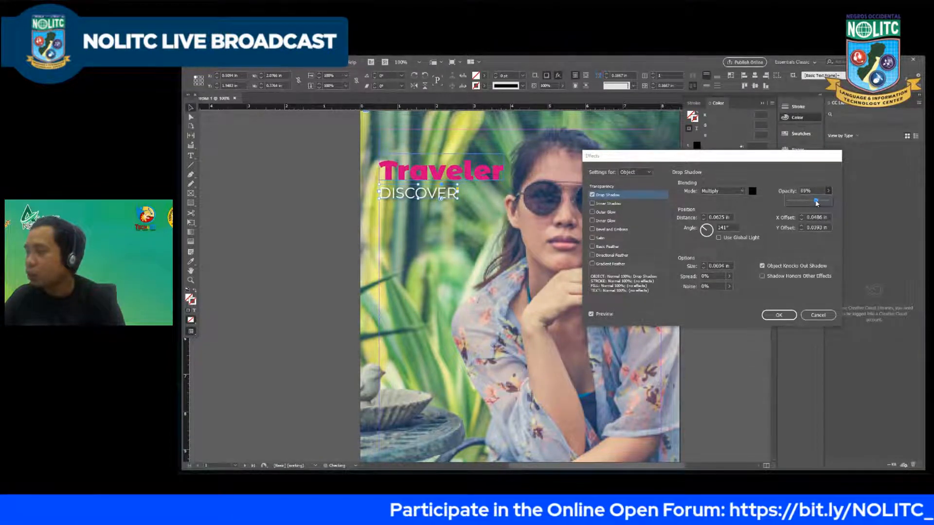
pyautogui.doubleClick(805, 190)
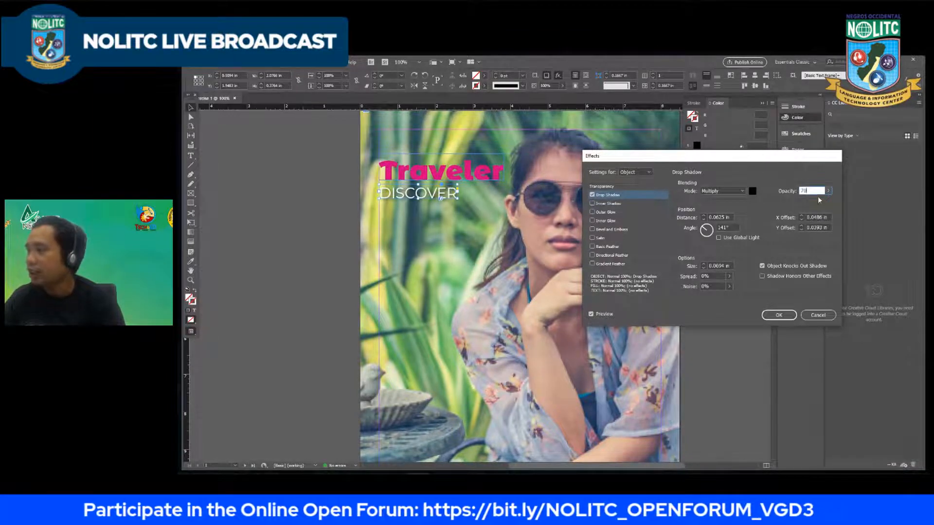
pyautogui.write('70')
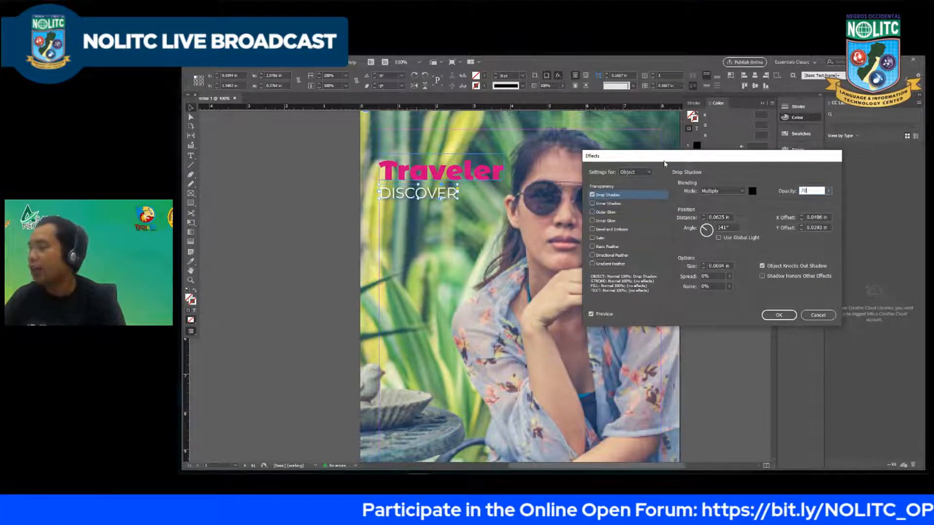
pyautogui.moveTo(635, 160); pyautogui.dragTo(598, 158)
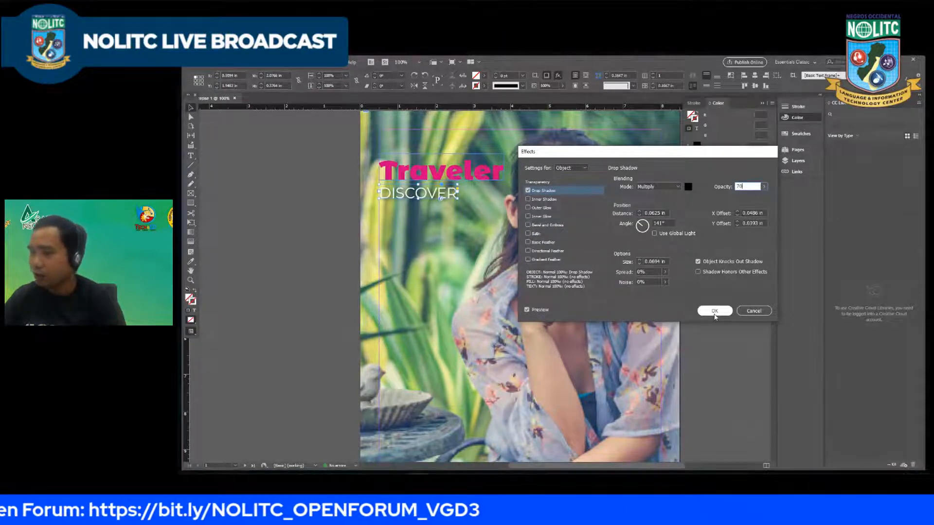
pyautogui.click(715, 311)
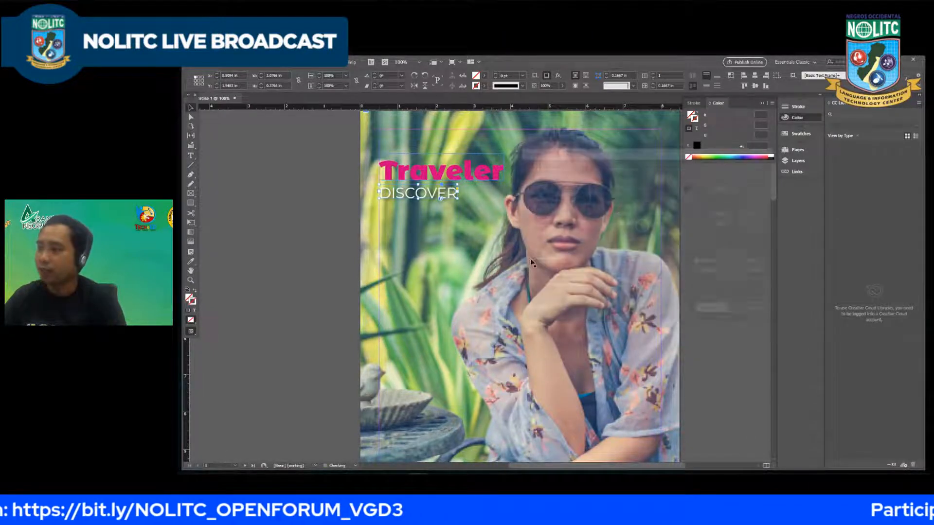
# Step: Set the tracking of the whole "Traveler" title to 25
pyautogui.doubleClick(439, 175)
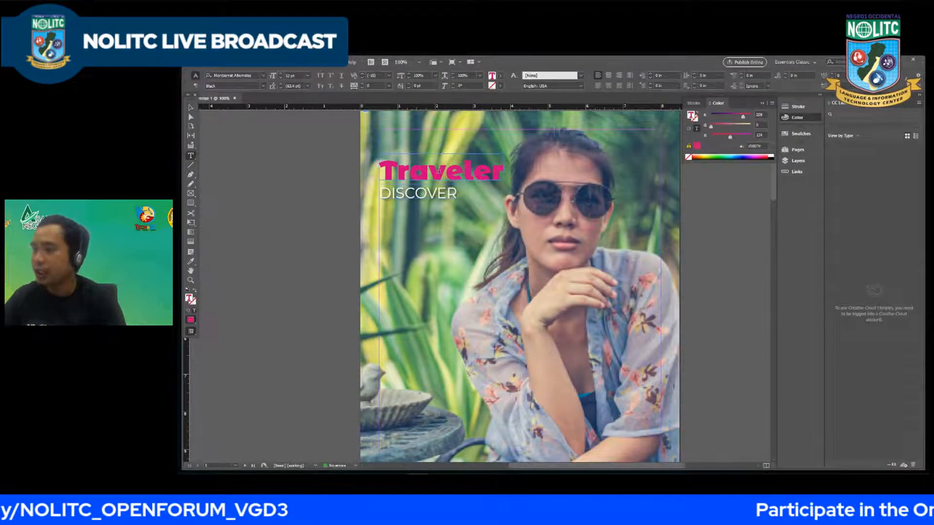
pyautogui.doubleClick(400, 164)
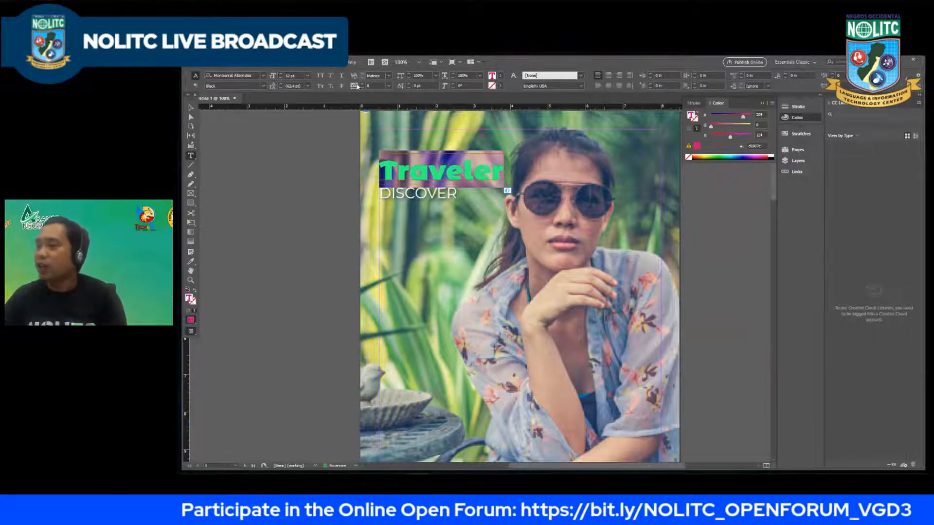
pyautogui.click(388, 86)
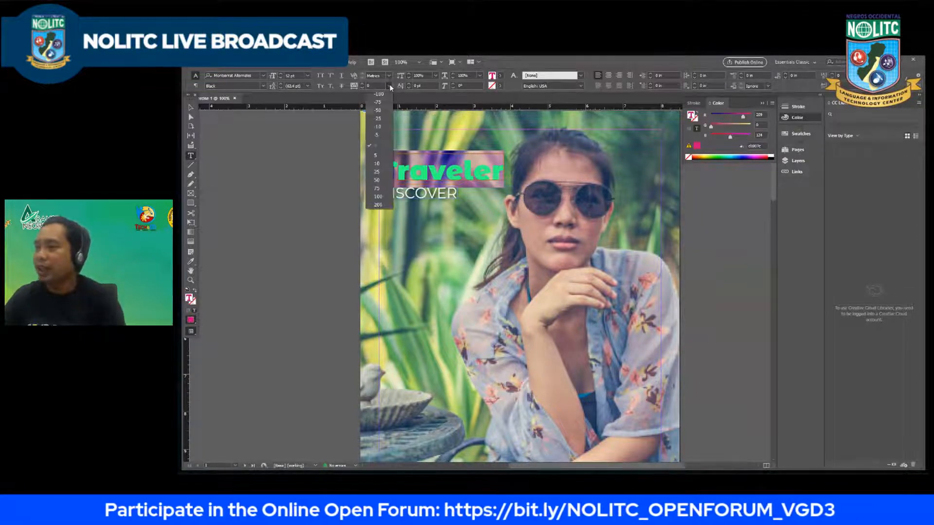
pyautogui.click(378, 171)
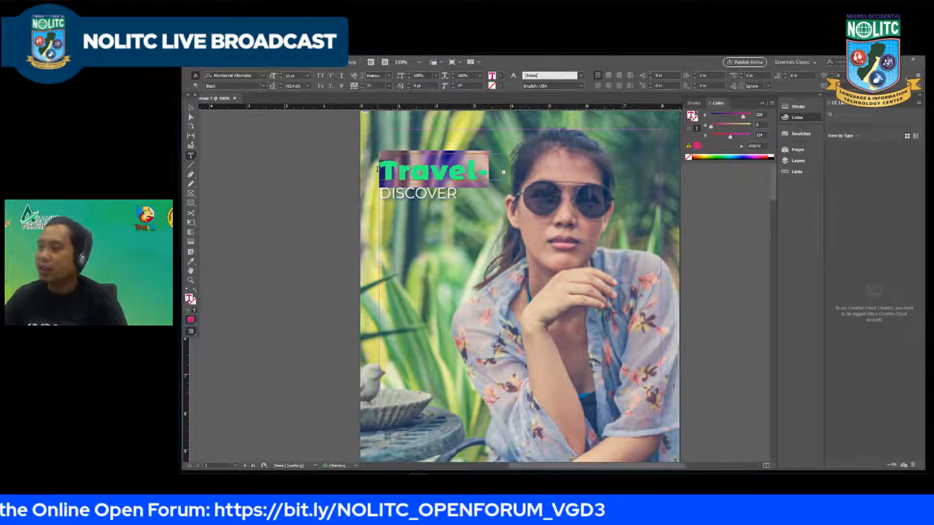
# Step: Enlarge the "Traveler" frame so the whole word fits on one line, and fit the frame to its content
pyautogui.click(190, 108)
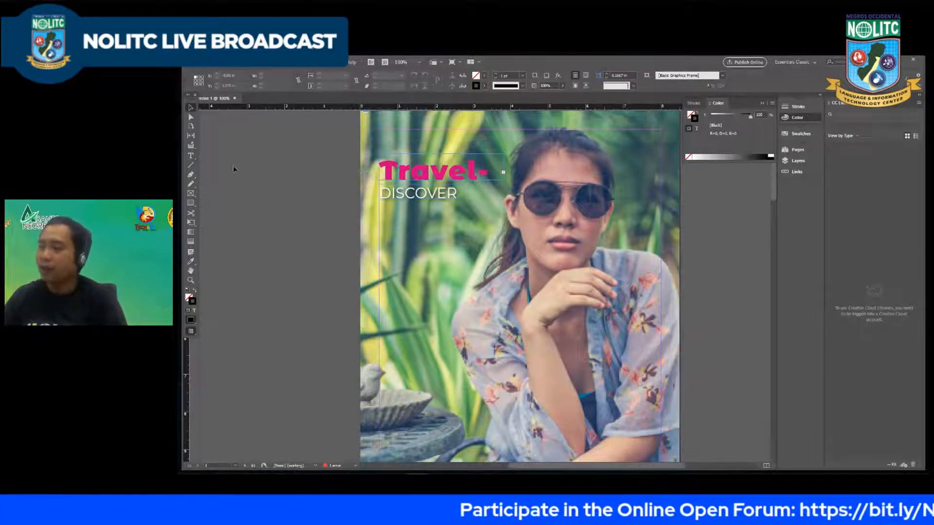
pyautogui.click(459, 171)
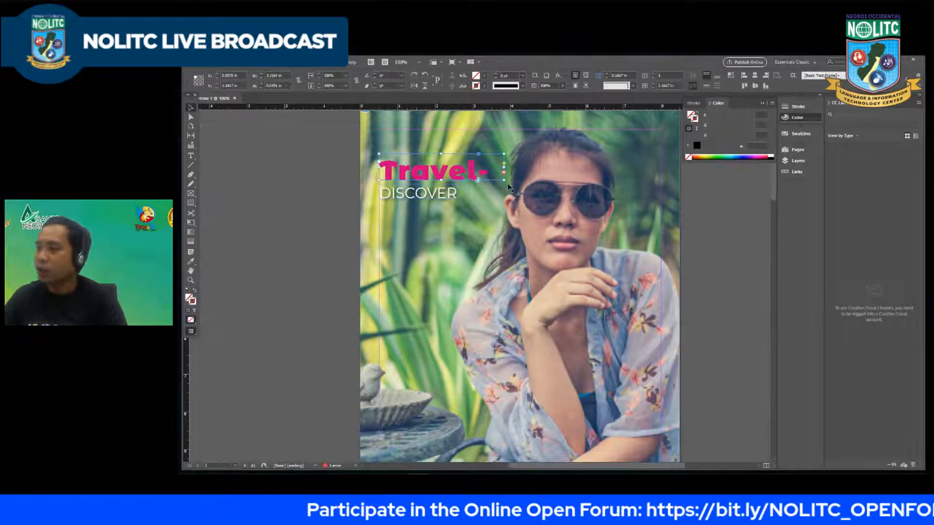
pyautogui.moveTo(506, 181); pyautogui.dragTo(514, 186)
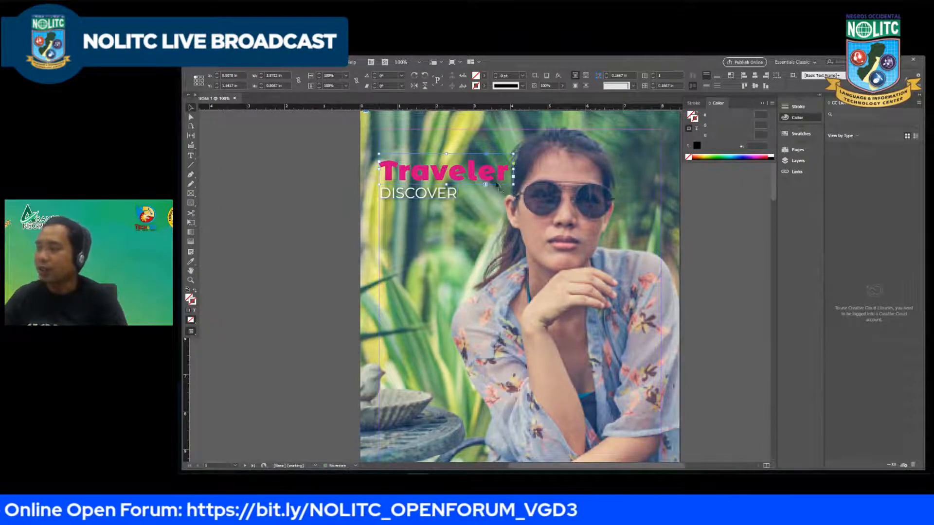
pyautogui.rightClick(443, 171)
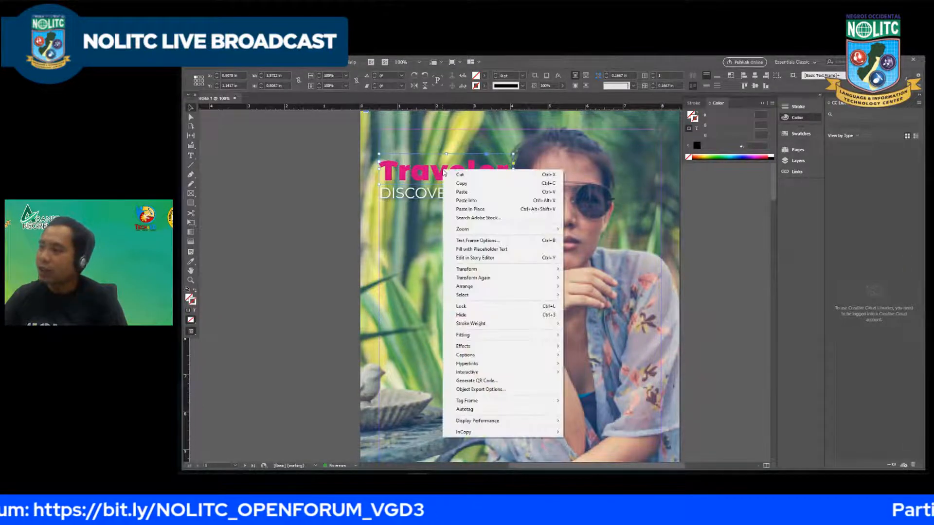
pyautogui.click(432, 171)
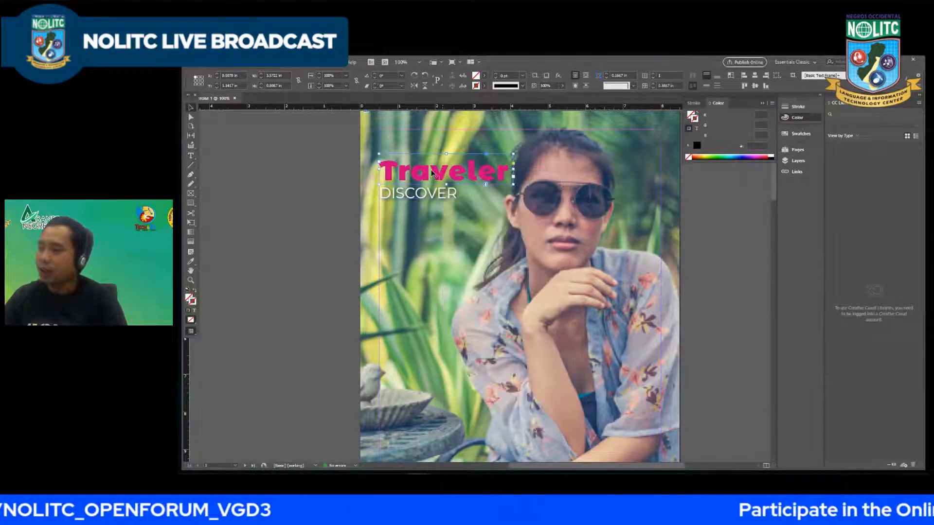
pyautogui.rightClick(454, 173)
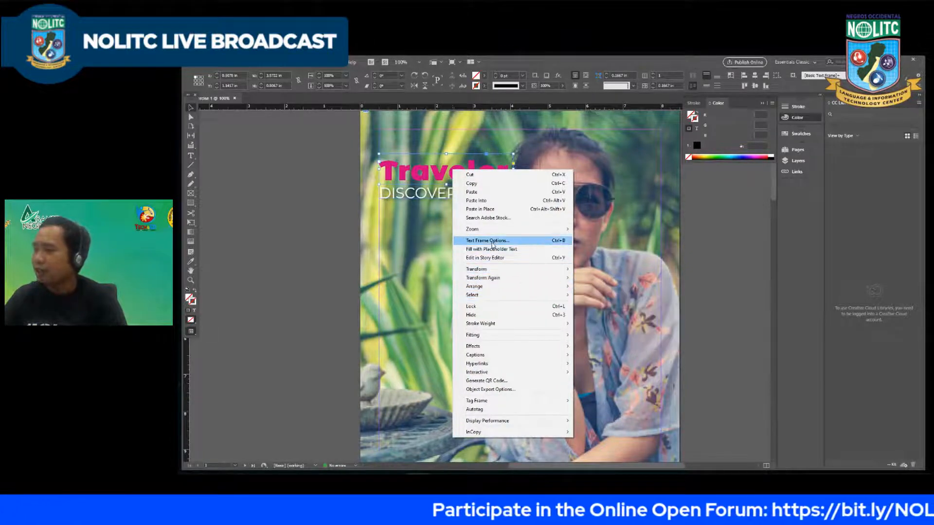
pyautogui.moveTo(498, 275)
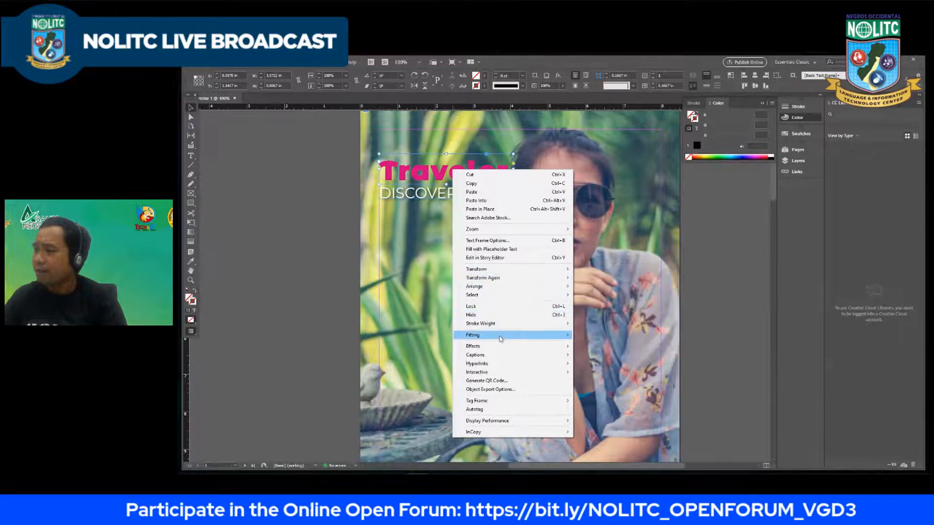
pyautogui.moveTo(502, 336)
pyautogui.click(595, 336)
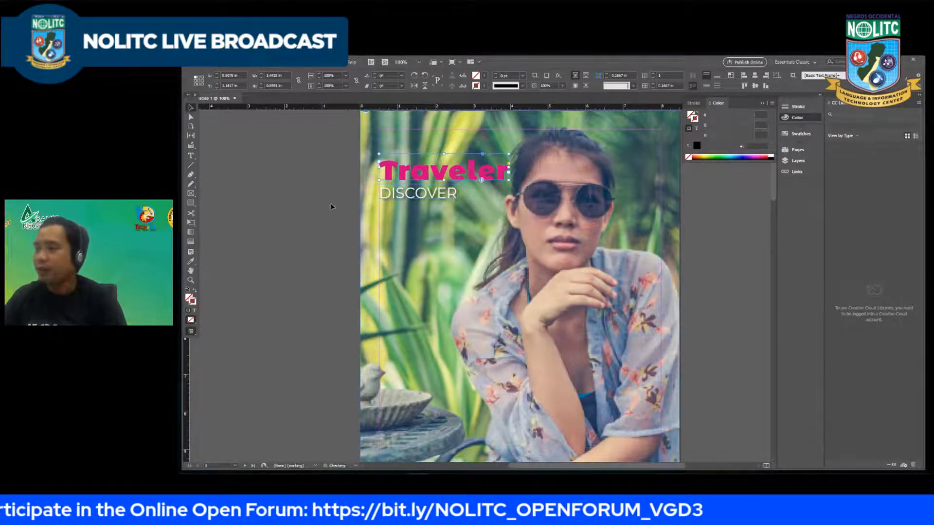
pyautogui.click(432, 199)
pyautogui.press('Down')
pyautogui.press('Down')
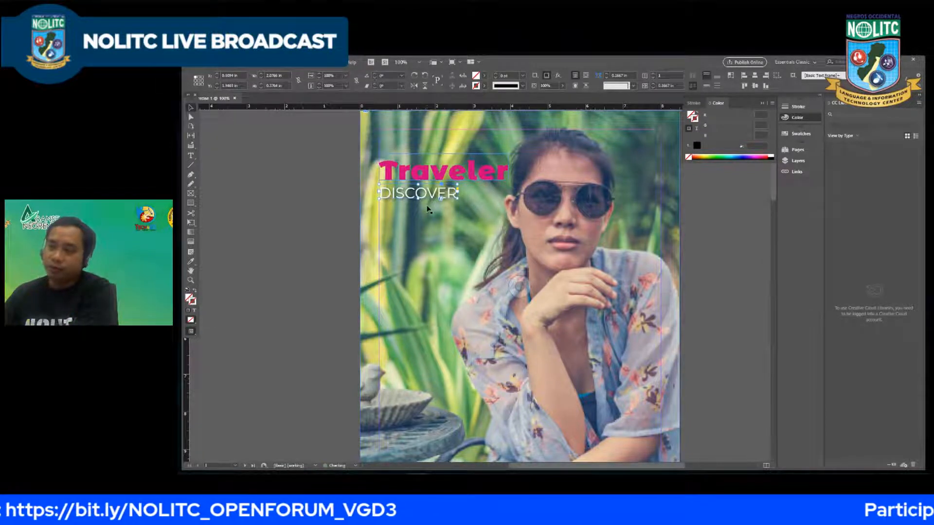
pyautogui.click(456, 278)
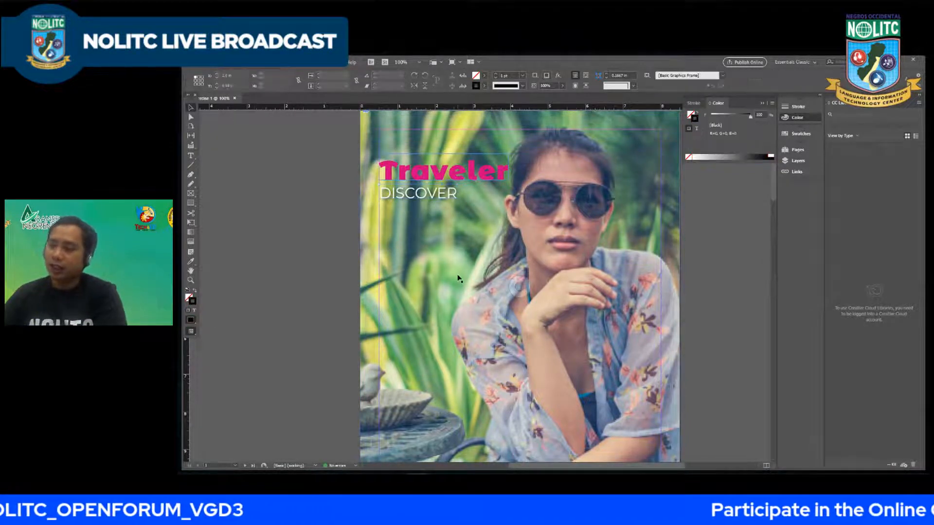
# Step: Draw a rectangle about 3.11 in wide and 4.22 in high on the cover's lower left, starting at the margin
pyautogui.scroll(-3, 456, 277)
pyautogui.scroll(1, 456, 276)
pyautogui.scroll(-1, 456, 282)
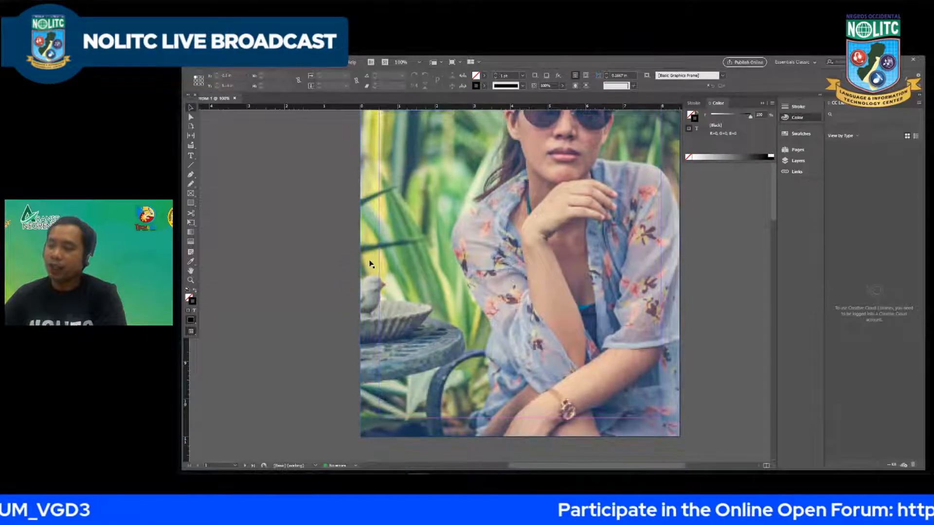
pyautogui.press('m')
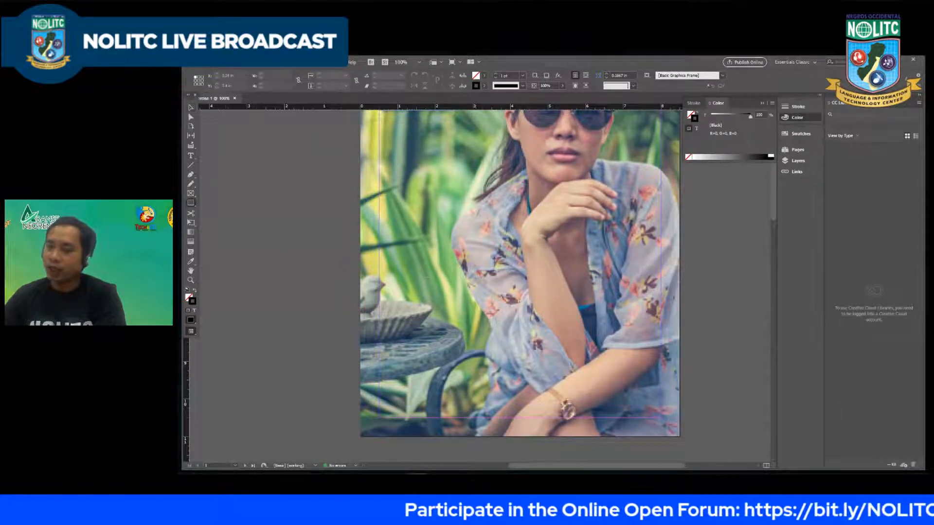
pyautogui.moveTo(379, 226); pyautogui.dragTo(495, 385)
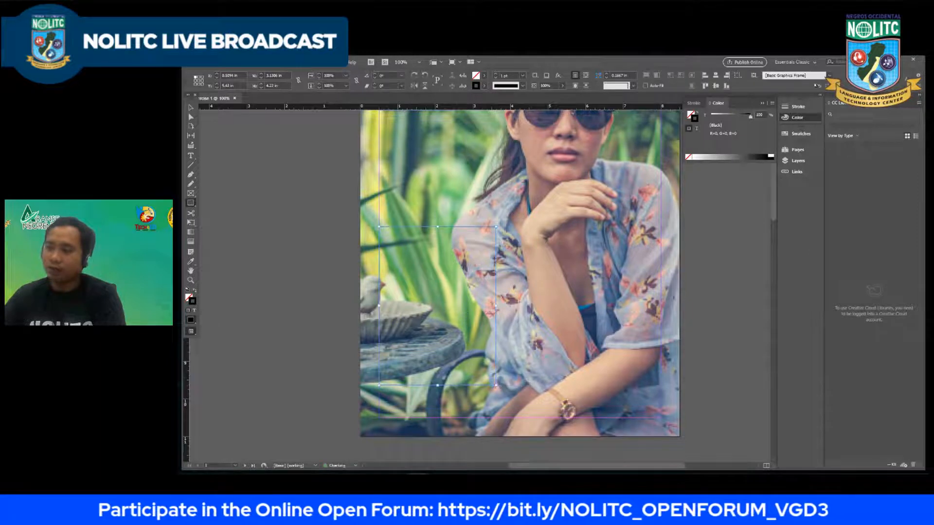
pyautogui.click(192, 110)
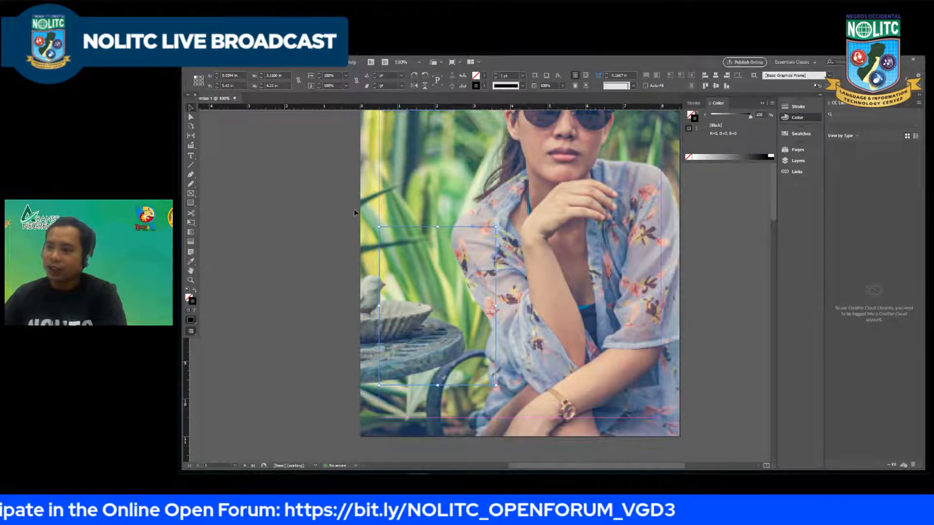
# Step: Try to fill the new rectangle with the pink of the "Traveler" title using the Eyedropper
pyautogui.hscroll(1, 335, 203)
pyautogui.scroll(-1, 299, 192)
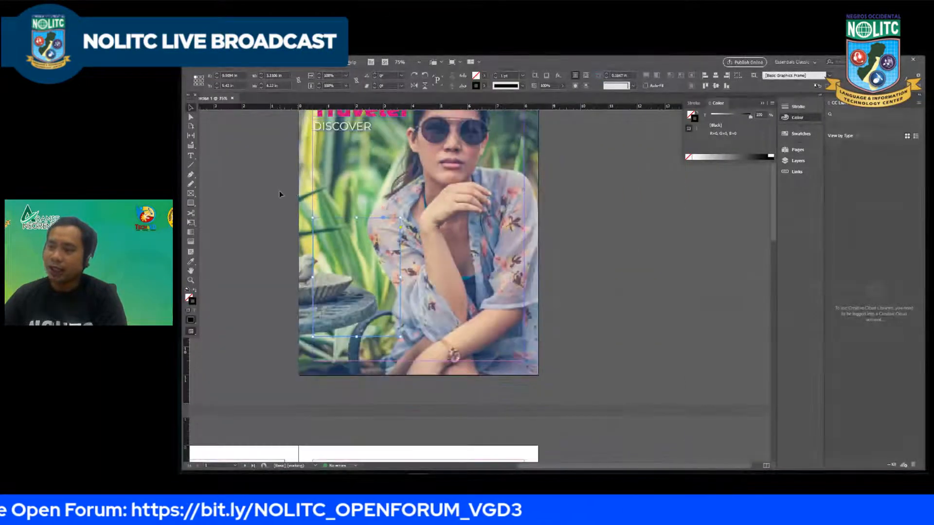
pyautogui.scroll(3, 279, 193)
pyautogui.scroll(-2, 282, 194)
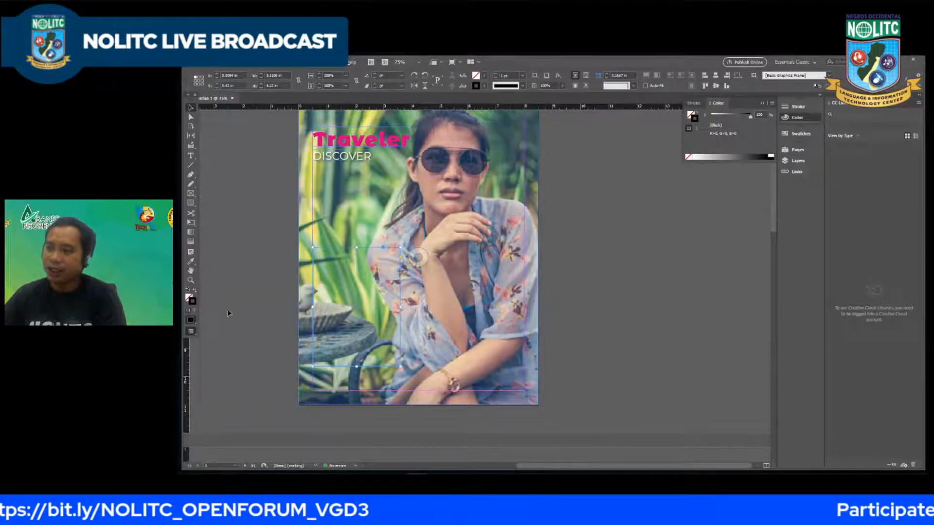
pyautogui.click(227, 159)
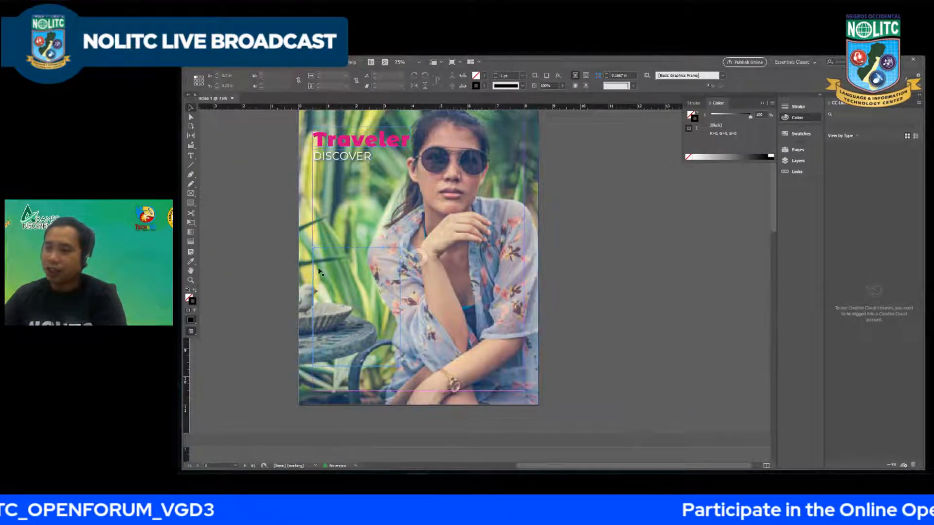
pyautogui.click(332, 289)
pyautogui.click(192, 261)
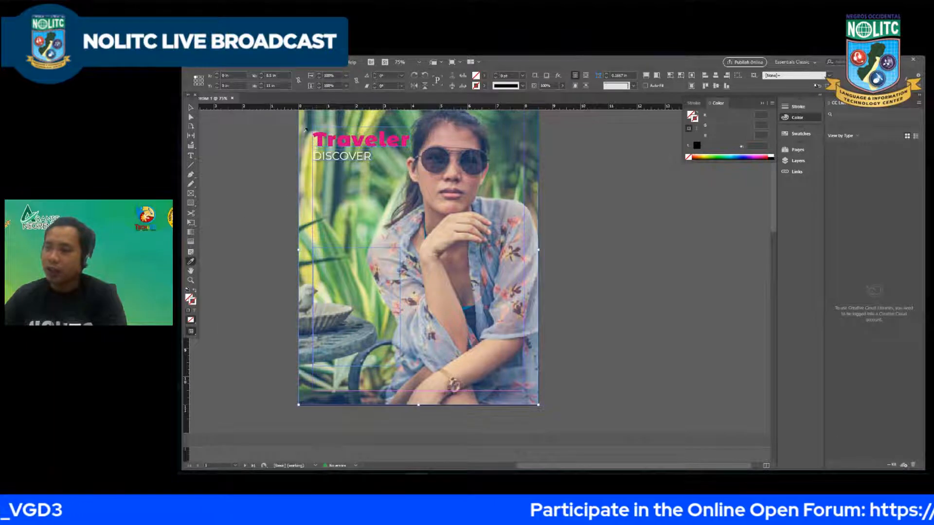
pyautogui.click(323, 136)
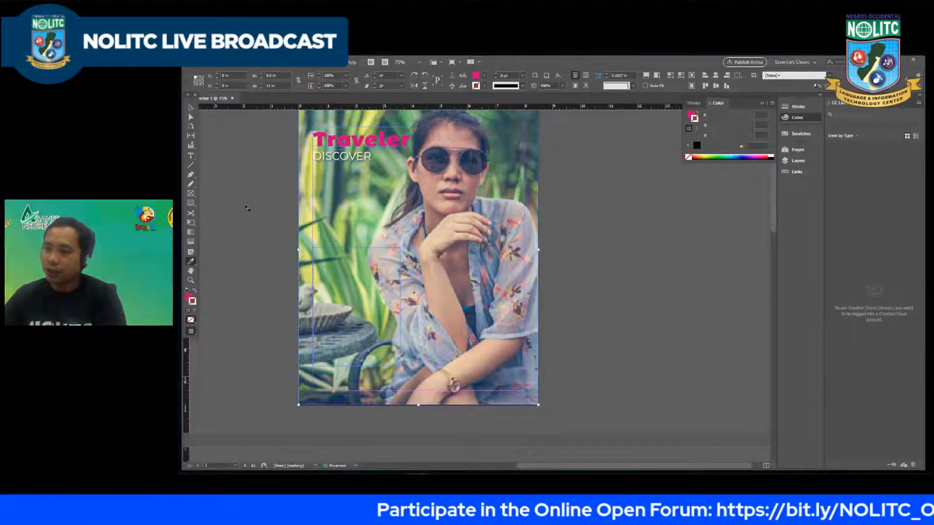
pyautogui.click(191, 108)
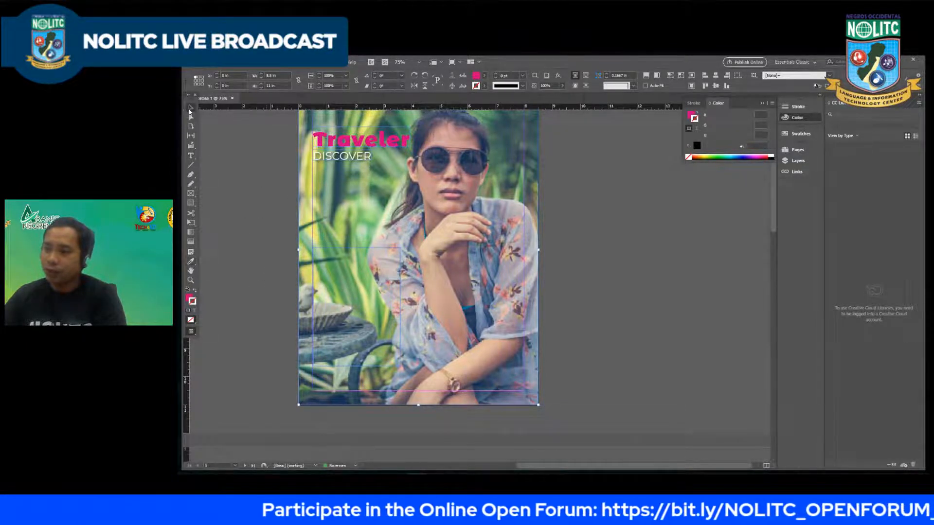
# Step: Select the rectangle by its edge and give it the "Traveler" title's pink fill with the Eyedropper
pyautogui.click(344, 251)
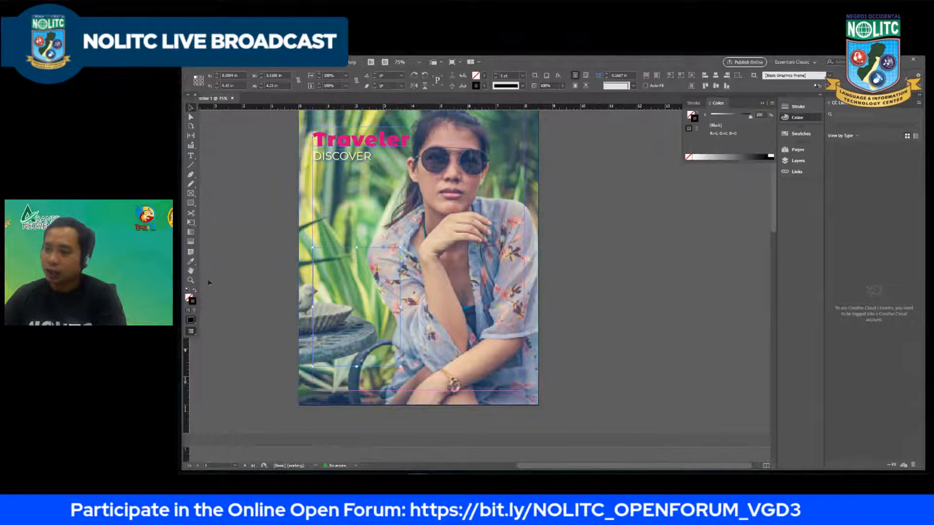
pyautogui.press('i')
pyautogui.click(315, 140)
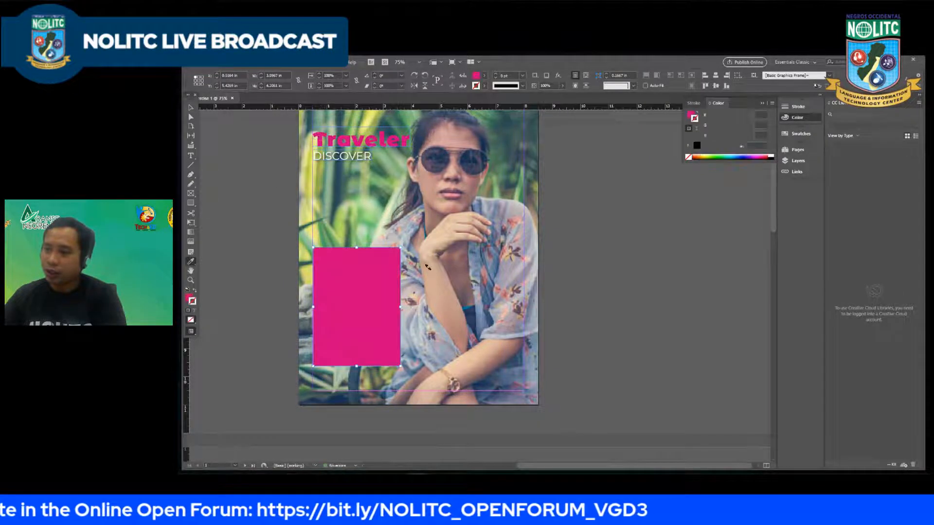
pyautogui.click(191, 108)
pyautogui.click(254, 259)
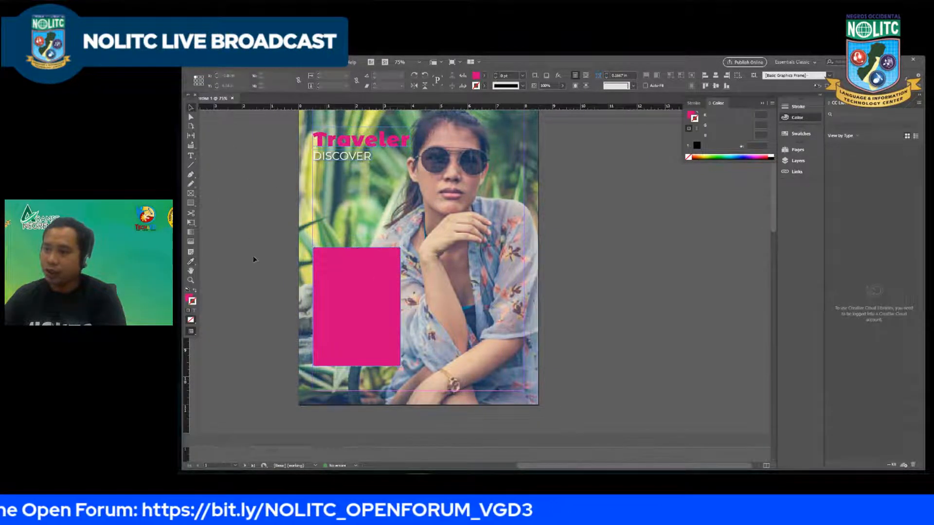
# Step: Lower the pink rectangle's opacity to about 70% and deselect it
pyautogui.click(346, 294)
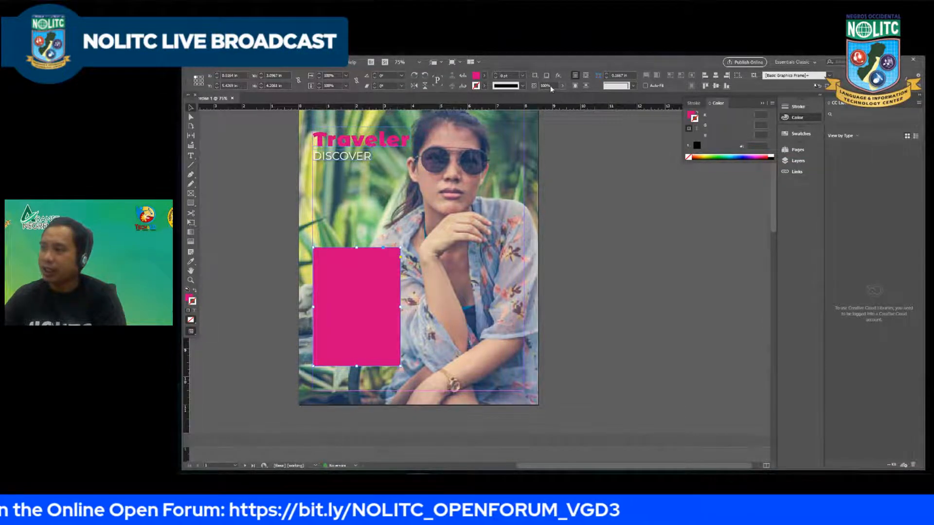
pyautogui.moveTo(564, 99); pyautogui.dragTo(552, 99)
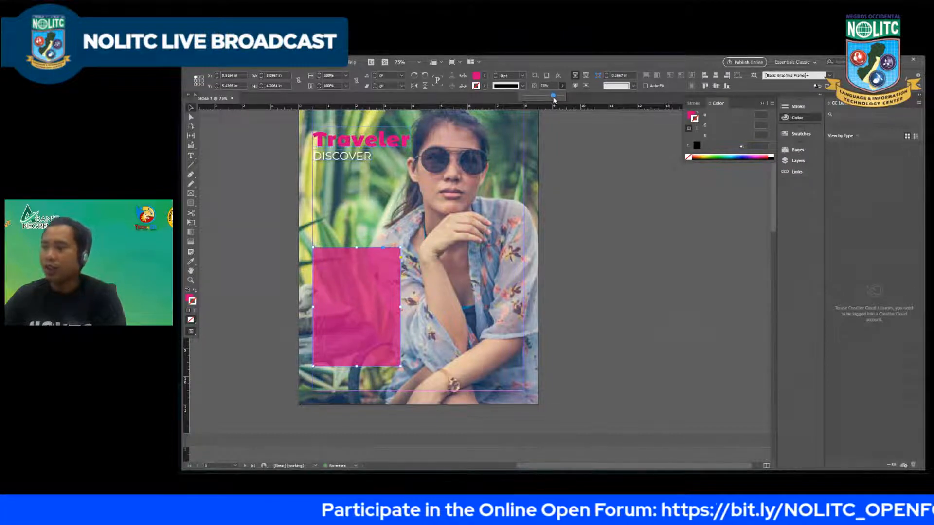
pyautogui.click(233, 140)
pyautogui.click(233, 138)
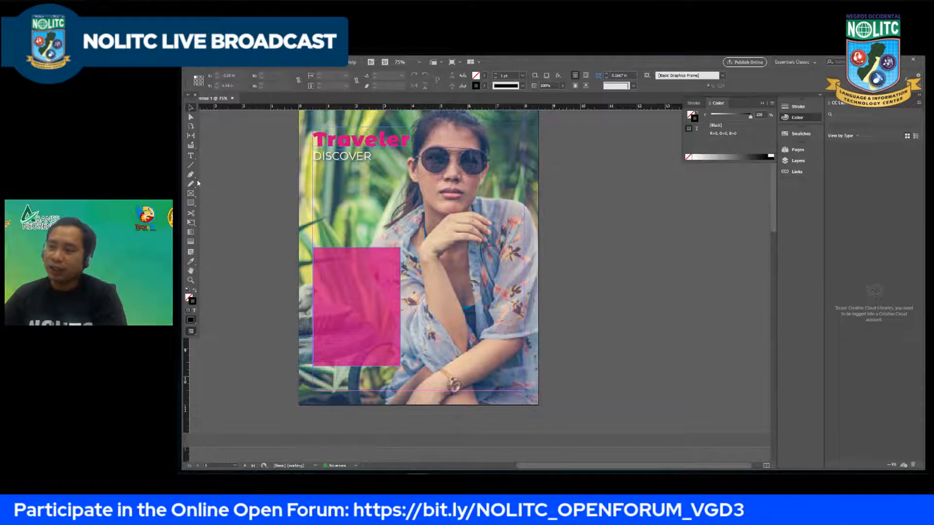
# Step: Draw a text frame about 2.6 in wide and 3.6 in high overlapping the pink rectangle and fill it with placeholder text
pyautogui.click(191, 156)
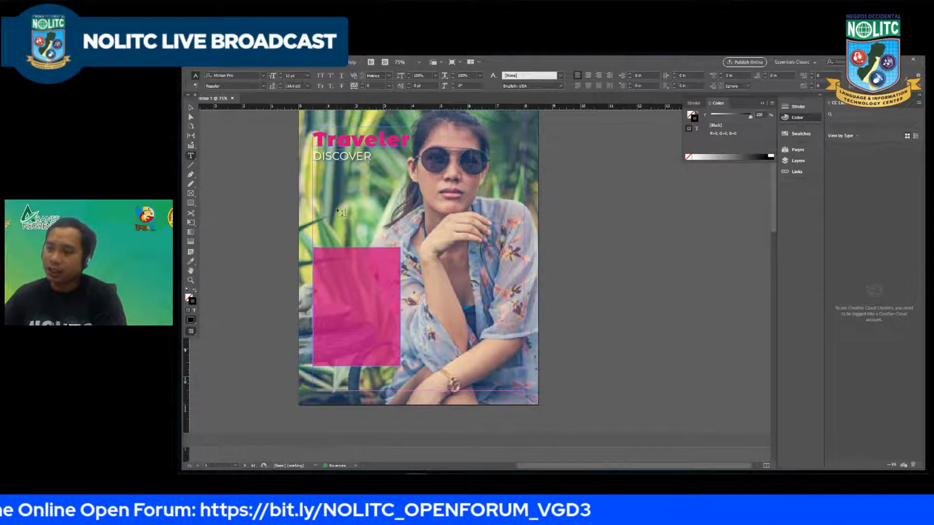
pyautogui.moveTo(326, 232); pyautogui.dragTo(395, 315)
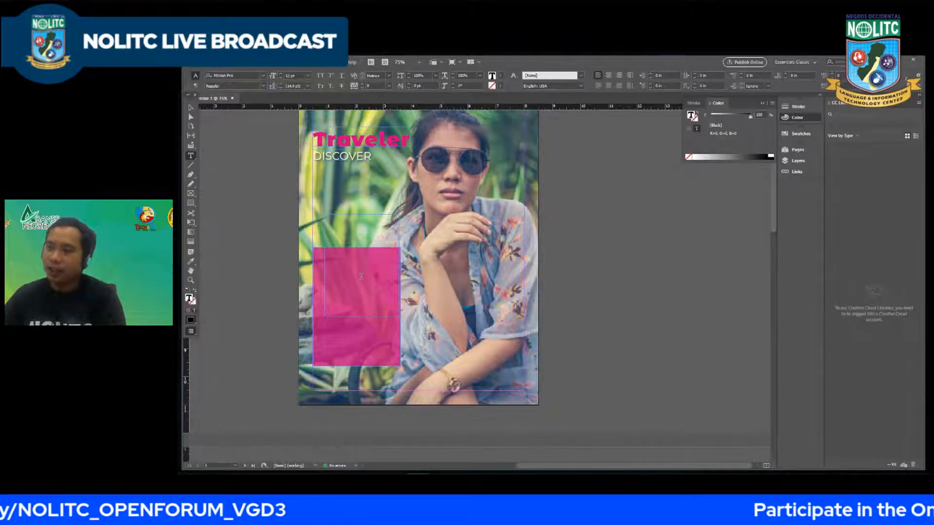
pyautogui.click(255, 66)
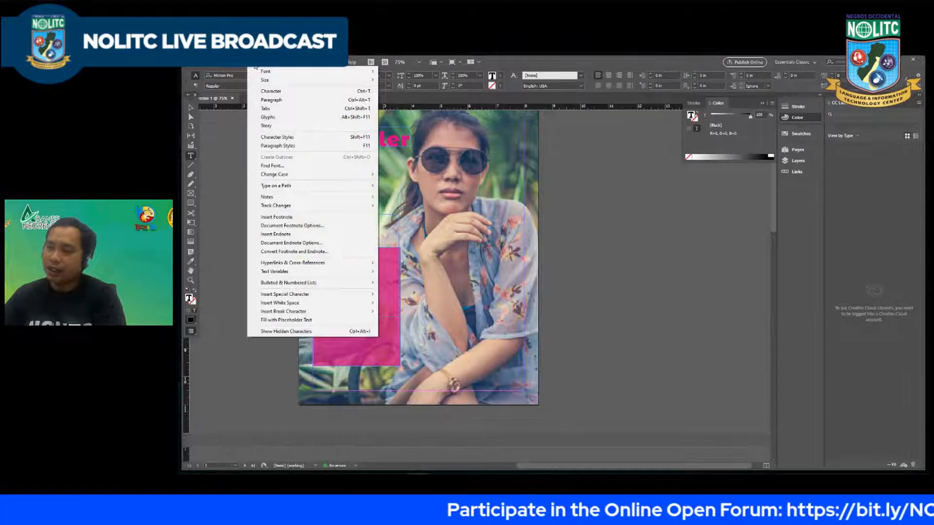
pyautogui.click(256, 63)
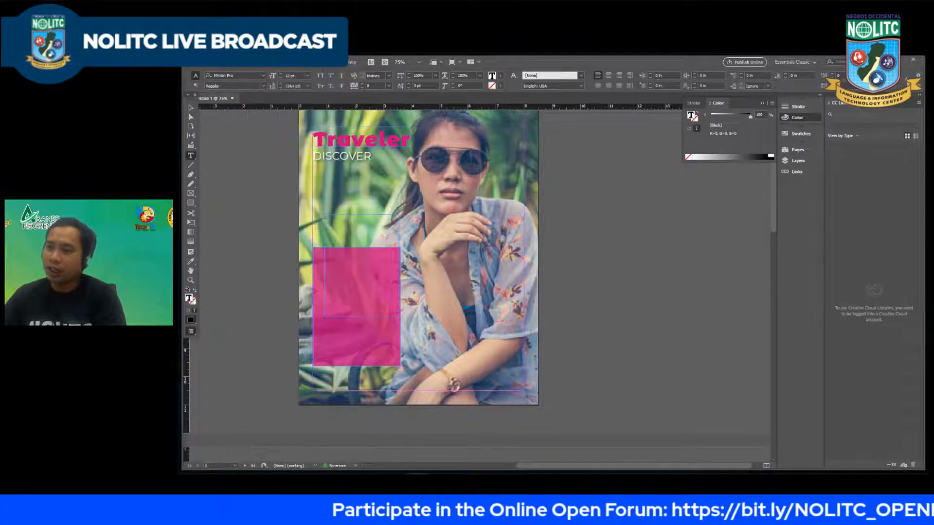
pyautogui.click(254, 63)
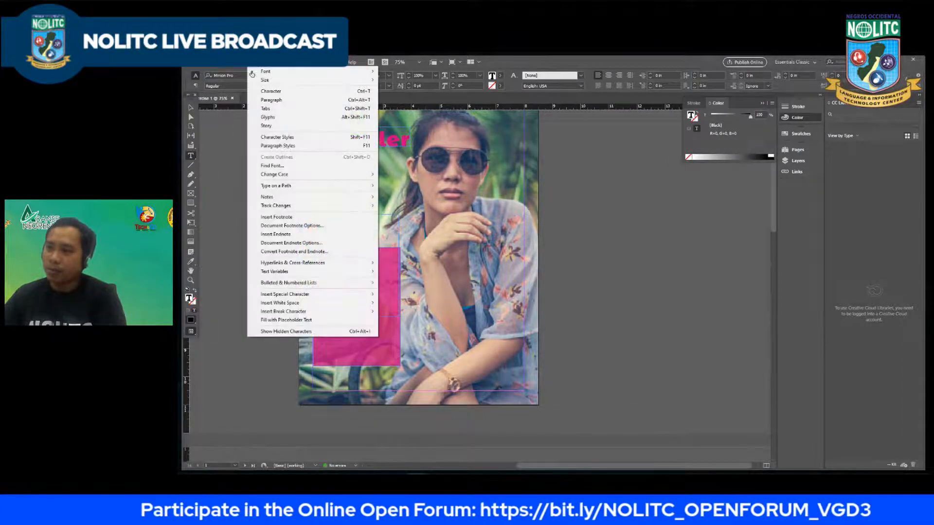
pyautogui.click(297, 321)
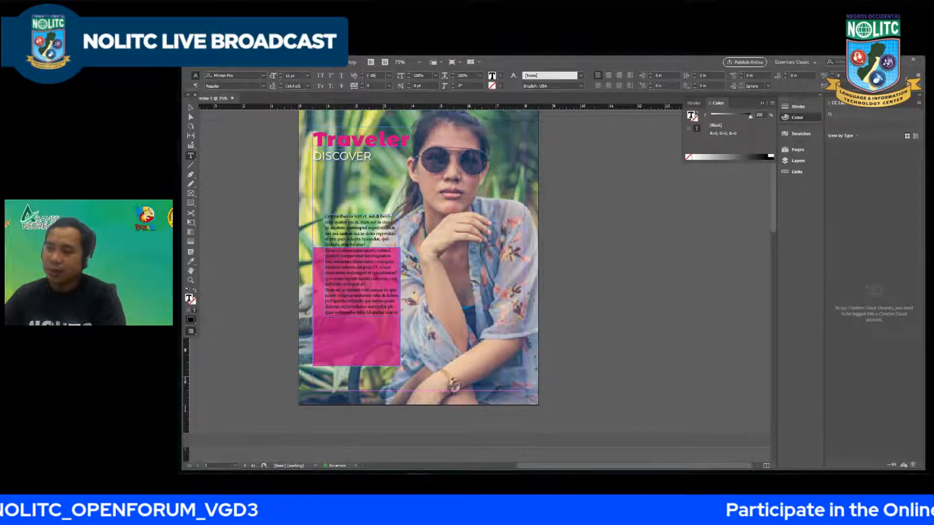
# Step: Delete the last paragraph of the placeholder text and leave text editing
pyautogui.moveTo(327, 290); pyautogui.dragTo(398, 313)
pyautogui.press('Delete')
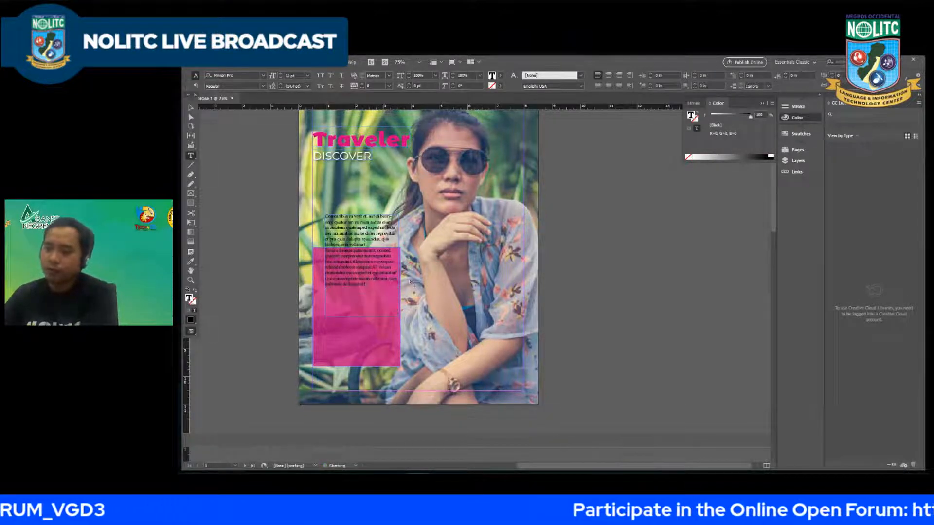
pyautogui.press('Escape')
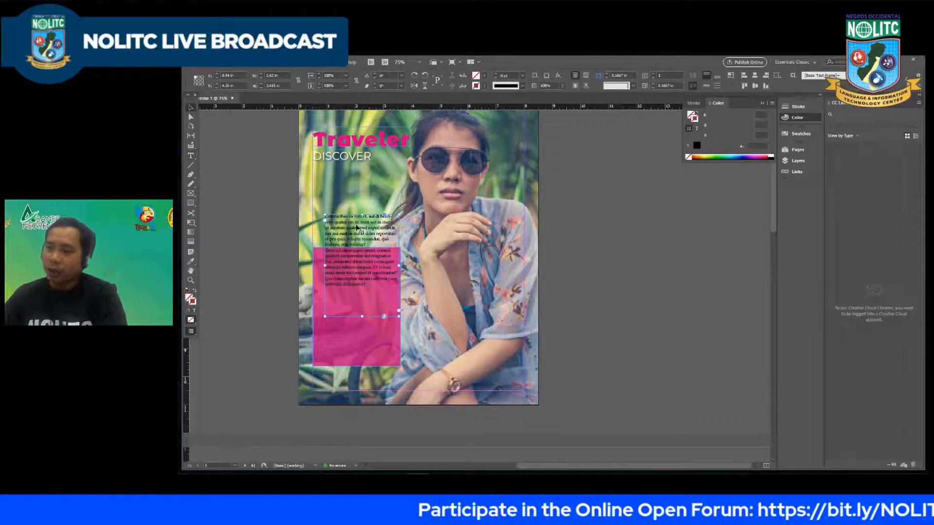
# Step: Move the placeholder text frame inside the pink rectangle and nudge it slightly up and right
pyautogui.moveTo(356, 228); pyautogui.dragTo(351, 271)
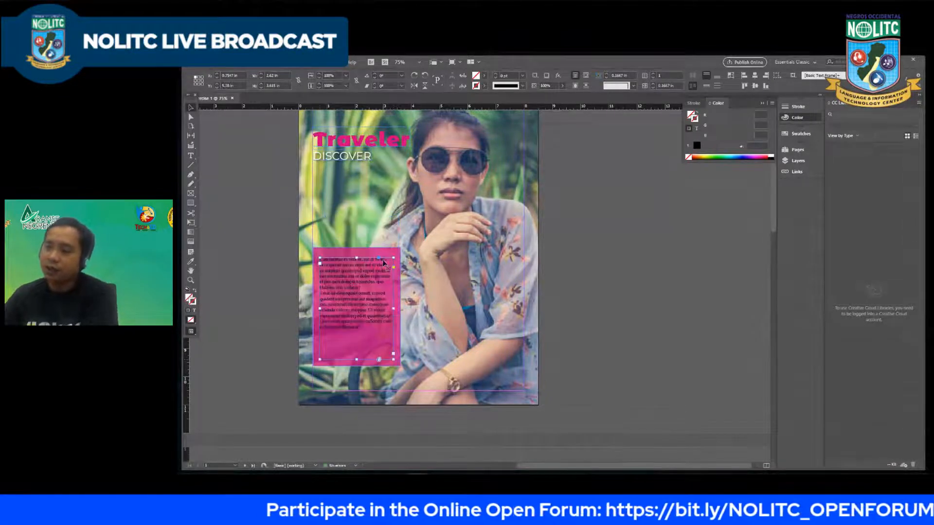
pyautogui.press('Up')
pyautogui.press('Up')
pyautogui.press('Up')
pyautogui.press('Up')
pyautogui.press('Up')
pyautogui.press('Up')
pyautogui.press('Right')
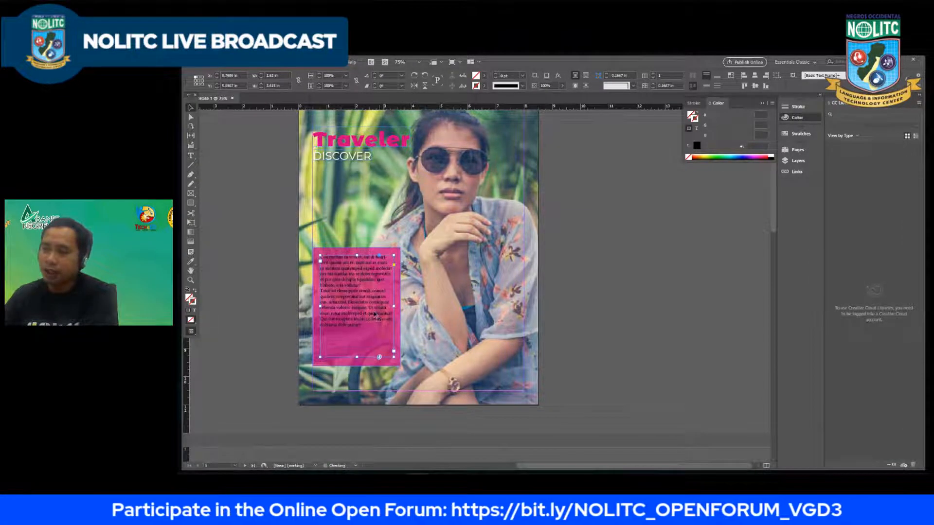
# Step: Set the fill of all the placeholder text to white with RGB 255, 255, 255 and deselect it
pyautogui.doubleClick(372, 322)
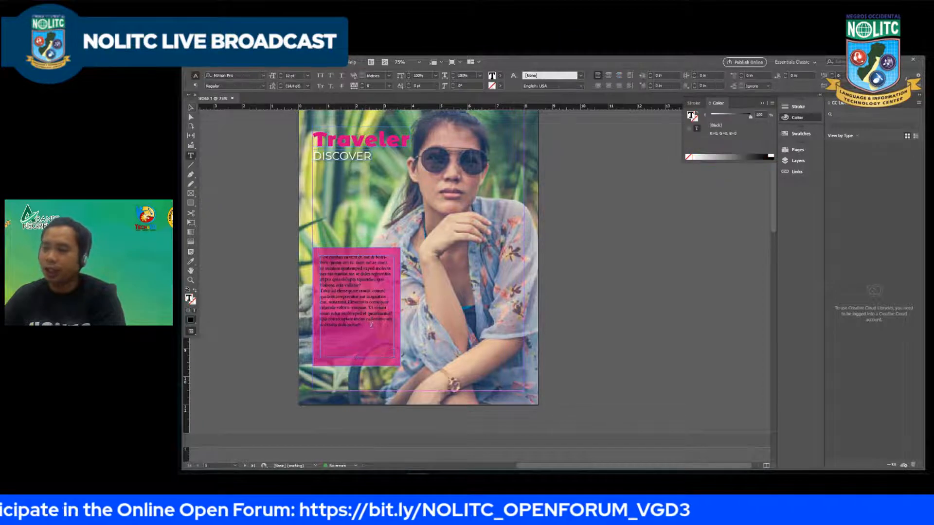
pyautogui.moveTo(371, 325); pyautogui.dragTo(319, 255)
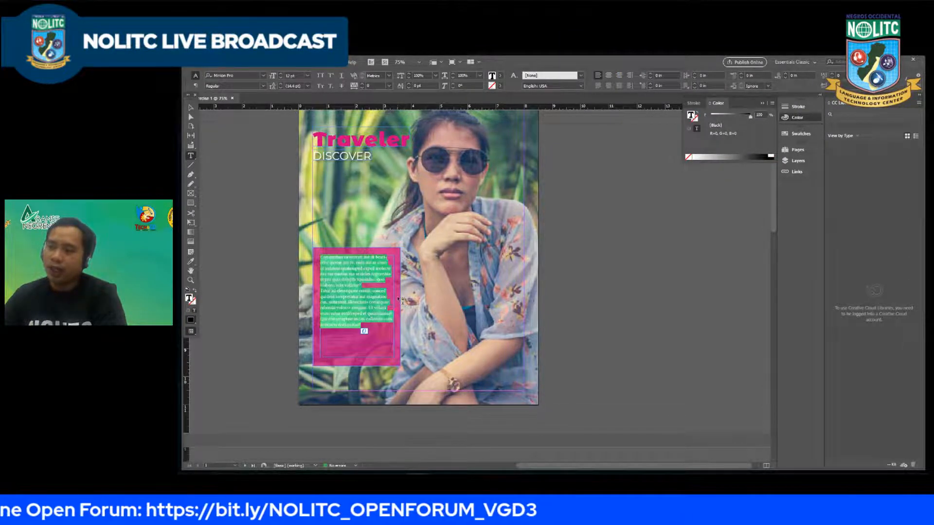
pyautogui.doubleClick(190, 299)
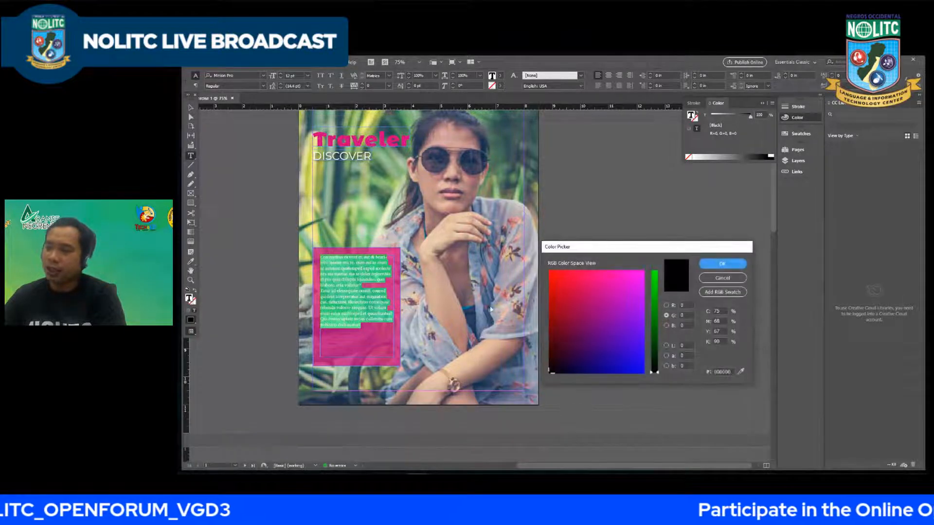
pyautogui.click(681, 306)
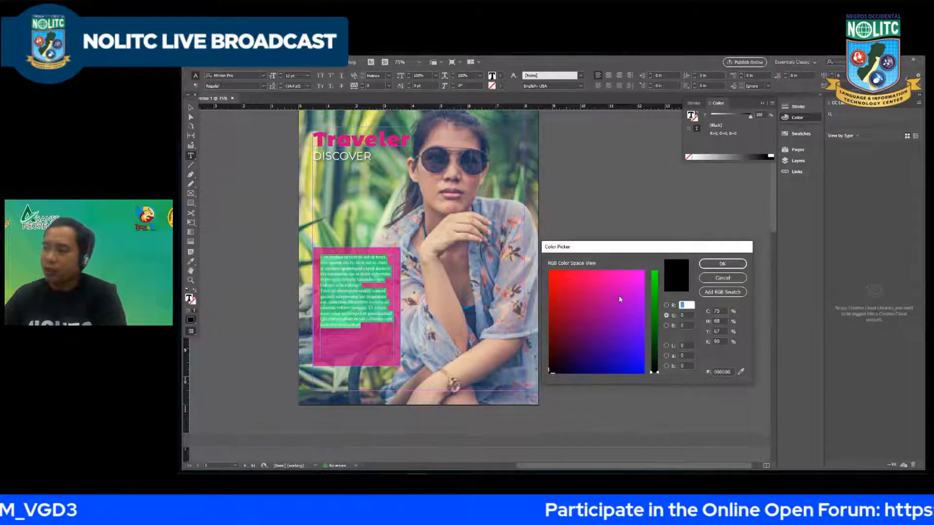
pyautogui.write('255')
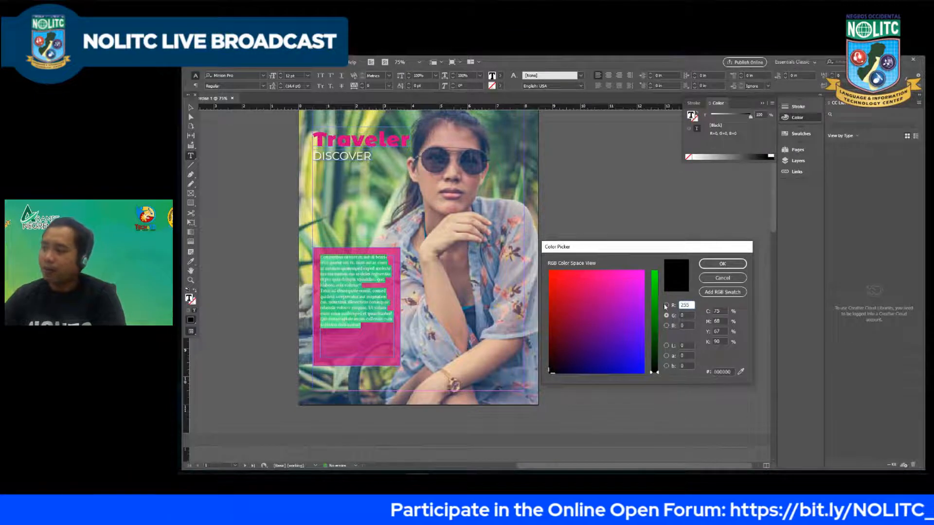
pyautogui.press('Tab')
pyautogui.write('255')
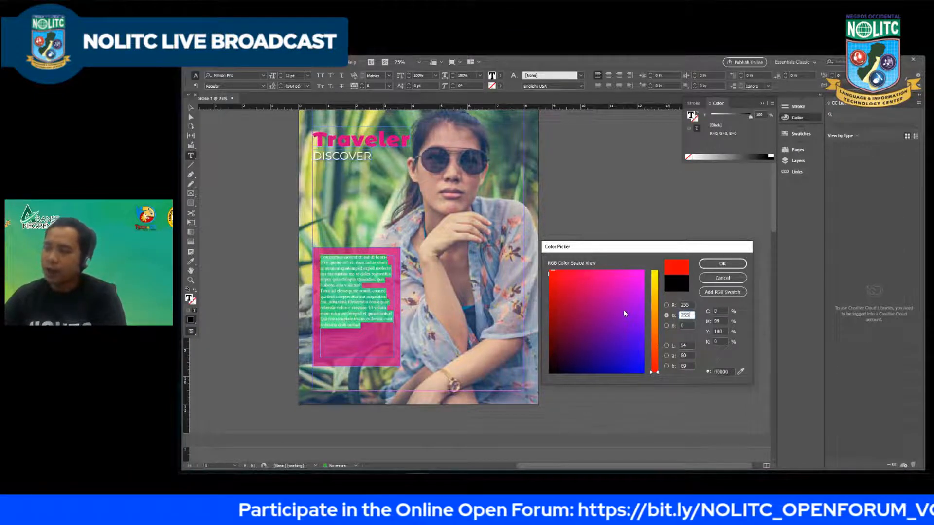
pyautogui.press('Tab')
pyautogui.write('255')
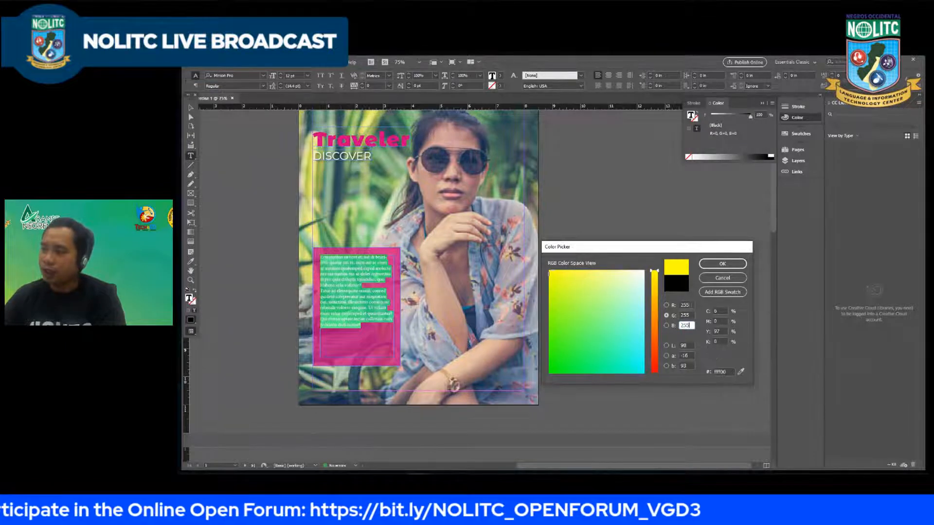
pyautogui.press('Tab')
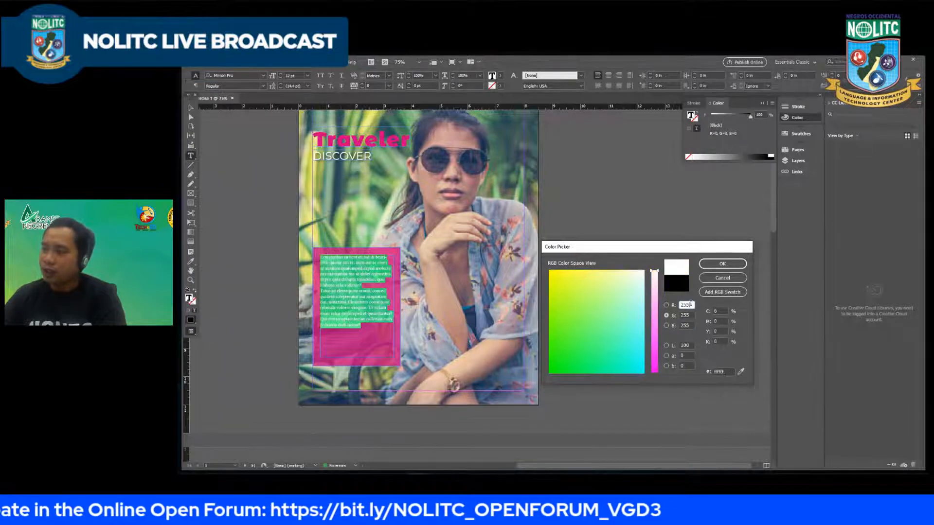
pyautogui.click(722, 264)
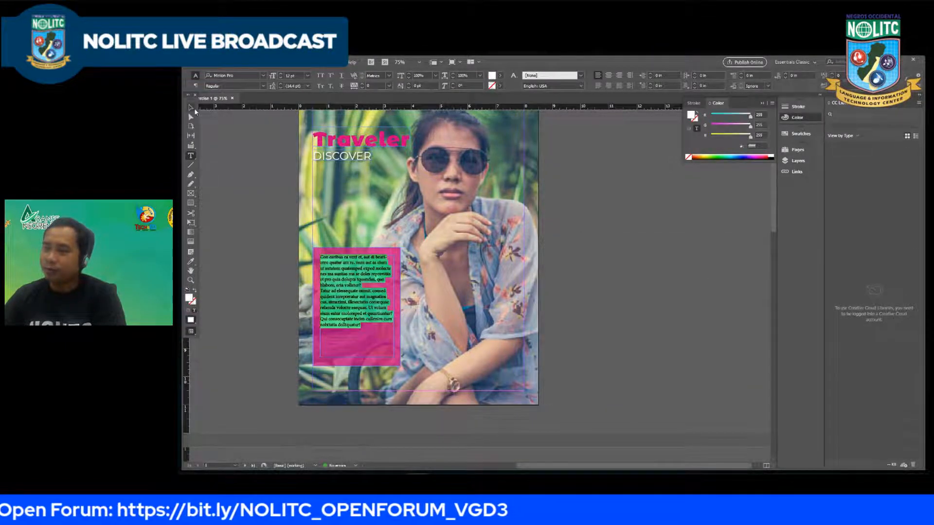
pyautogui.click(192, 108)
pyautogui.click(254, 161)
# Step: Shorten the white placeholder text by deleting everything after "consequae" in its second paragraph
pyautogui.doubleClick(338, 297)
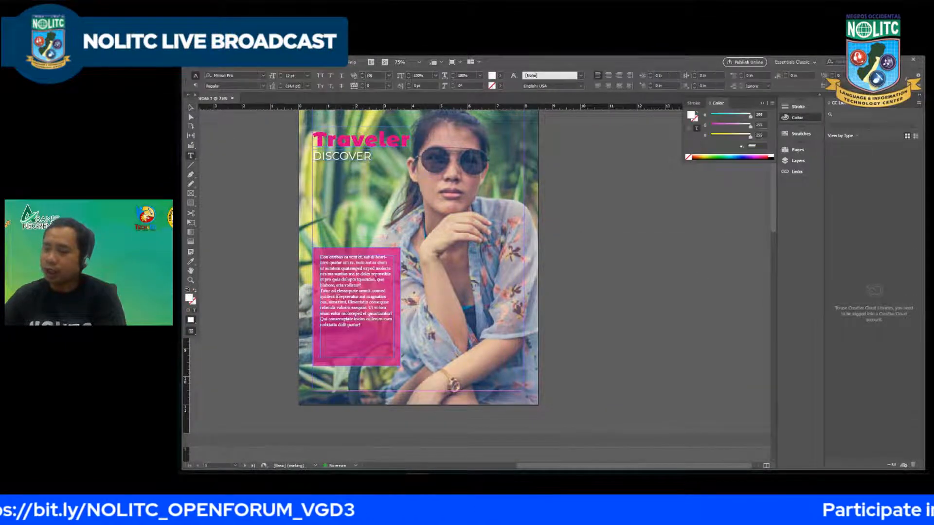
pyautogui.scroll(-2, 330, 310)
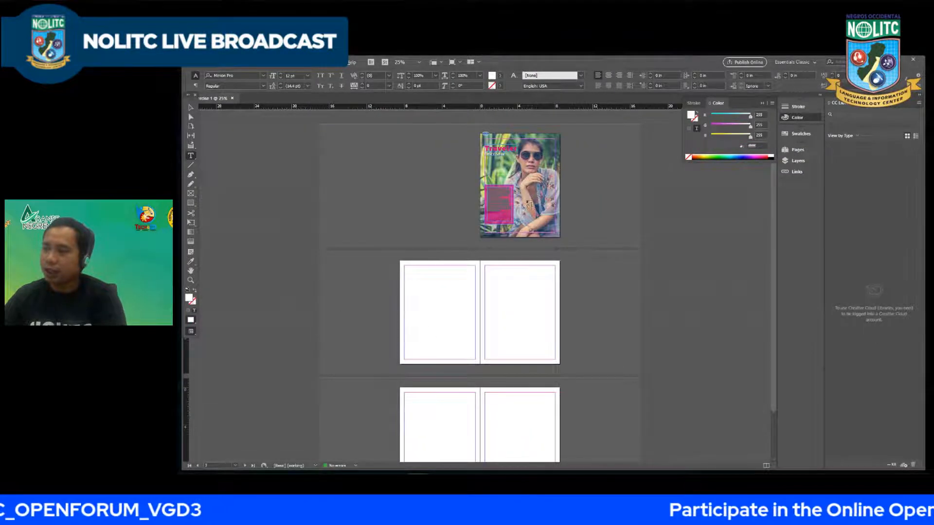
pyautogui.scroll(2, 511, 202)
pyautogui.scroll(-2, 565, 221)
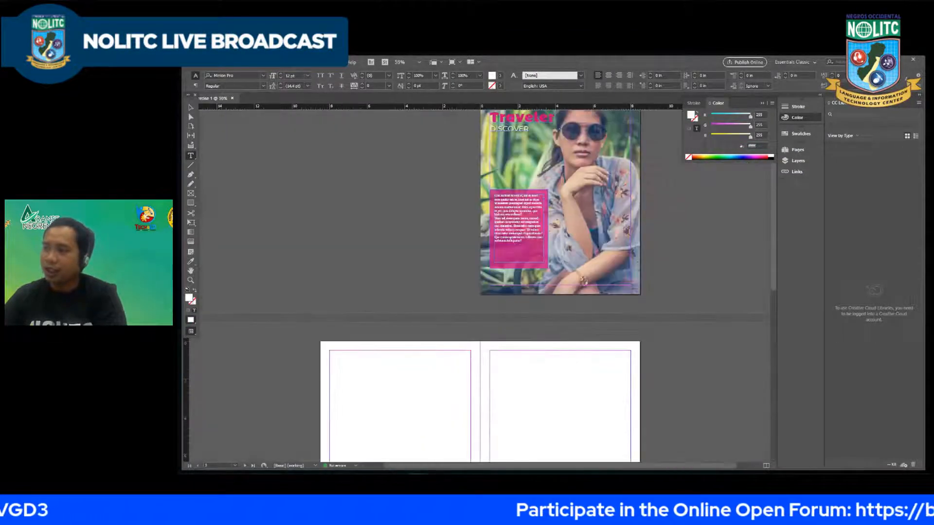
pyautogui.scroll(1, 561, 208)
pyautogui.scroll(2, 561, 202)
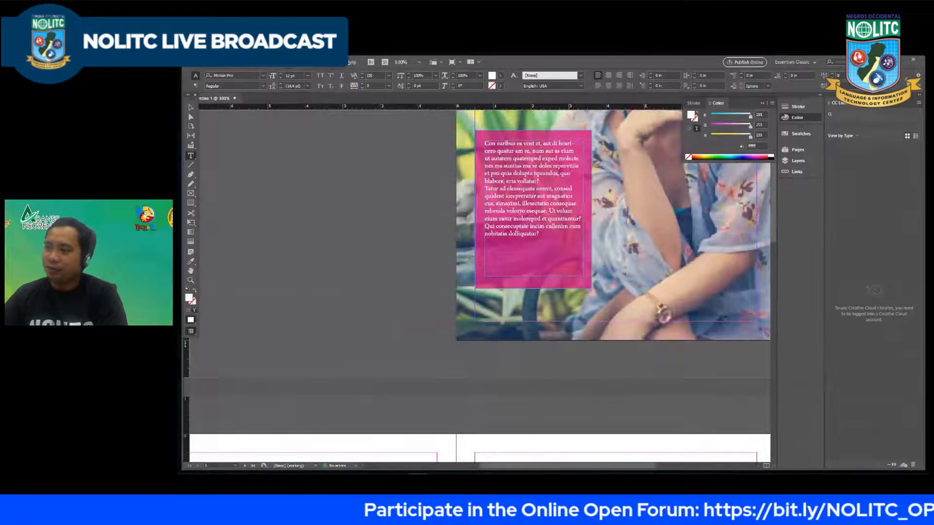
pyautogui.moveTo(547, 235); pyautogui.dragTo(410, 141)
pyautogui.press('BackSpace')
pyautogui.hotkey('ctrl', 'z')
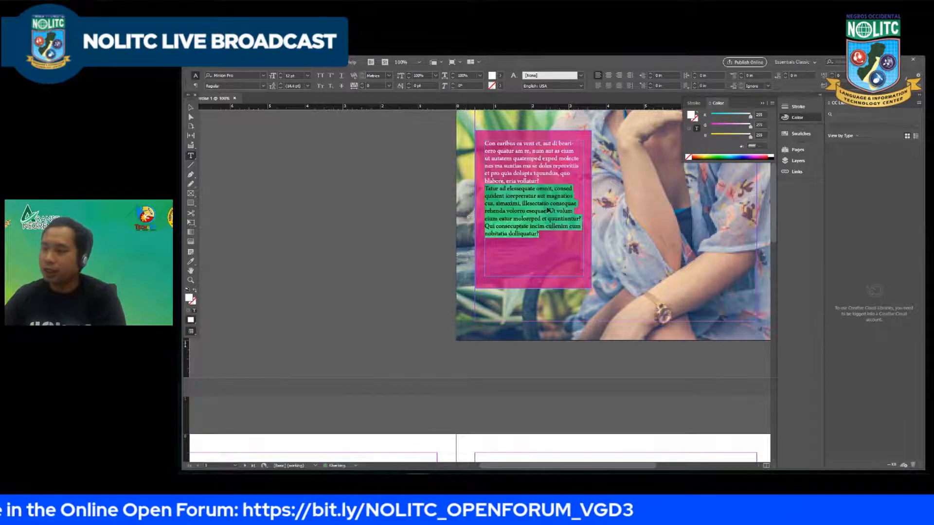
pyautogui.moveTo(540, 234); pyautogui.dragTo(457, 210)
pyautogui.press('BackSpace')
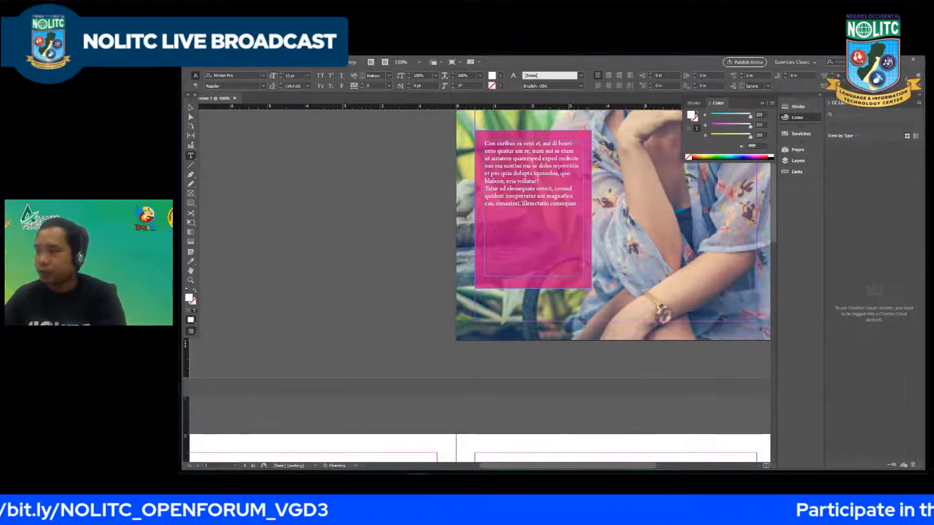
# Step: Enlarge all the placeholder text on the pink rectangle to 16 pt
pyautogui.hotkey('ctrl', 'a')
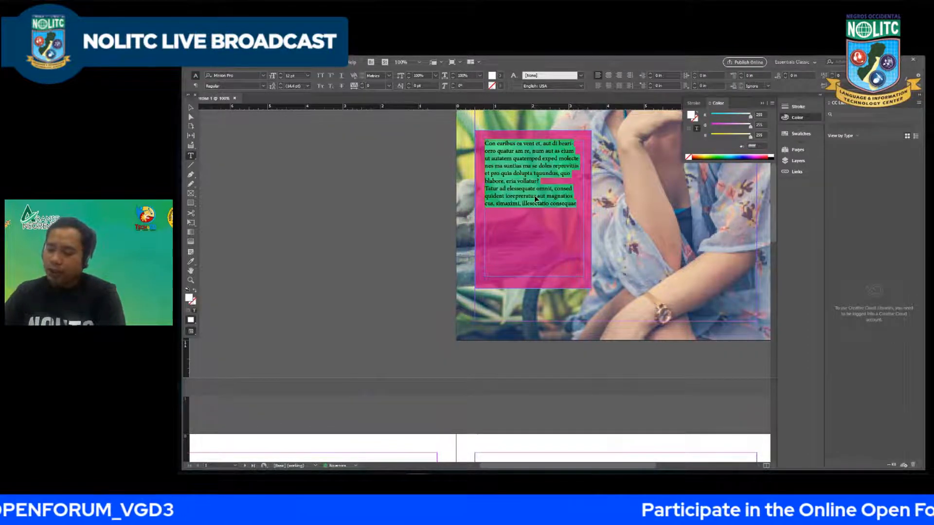
pyautogui.hotkey('ctrl', 'shift', '.')
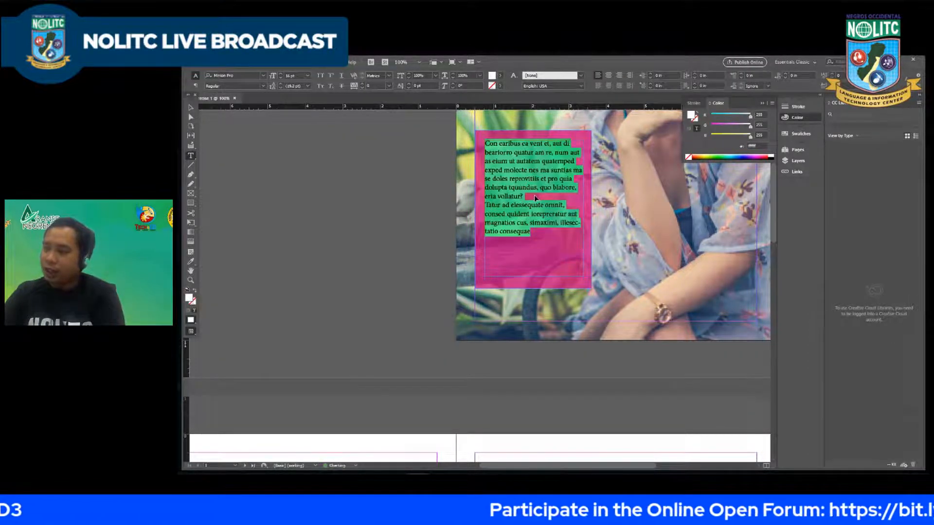
pyautogui.hotkey('ctrl', 'shift', '.')
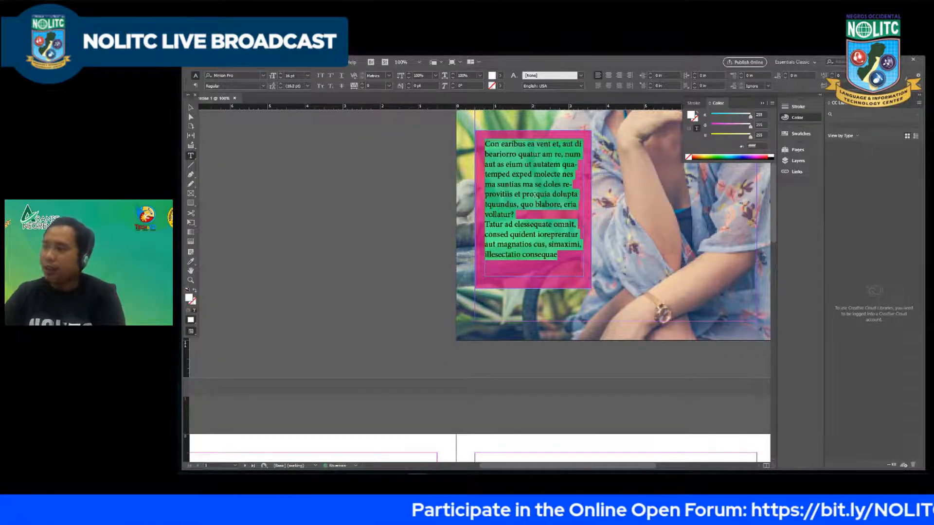
# Step: Try centre, right, justify with last line left, justify with last line centred and justify all lines on the placeholder text
pyautogui.click(609, 75)
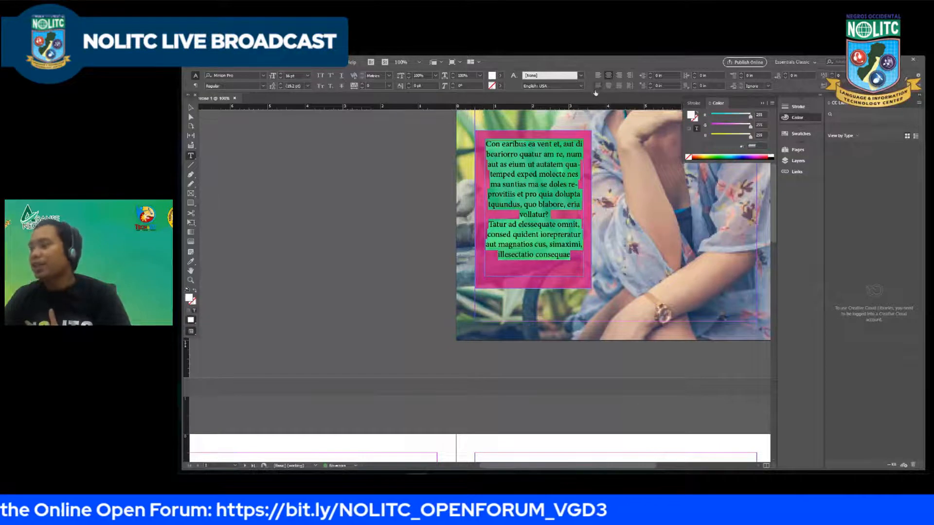
pyautogui.click(619, 76)
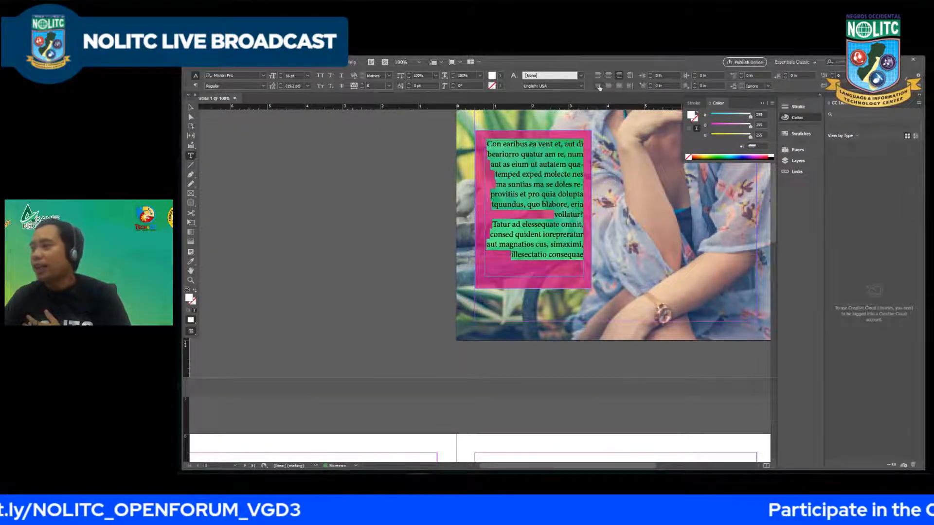
pyautogui.click(598, 86)
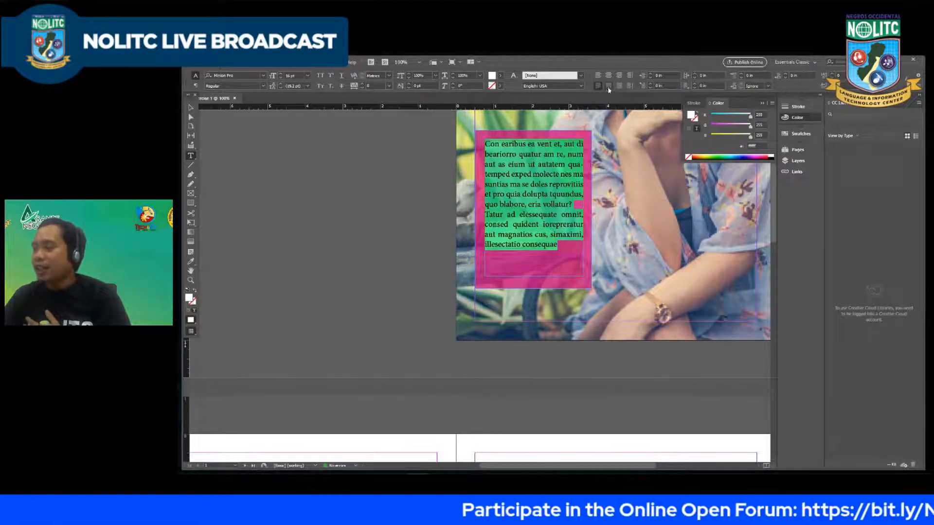
pyautogui.click(608, 87)
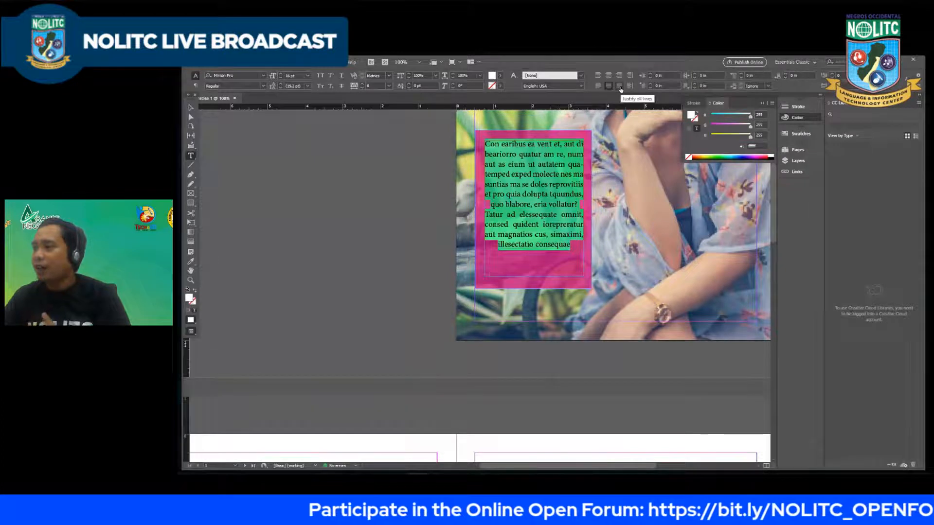
pyautogui.click(620, 87)
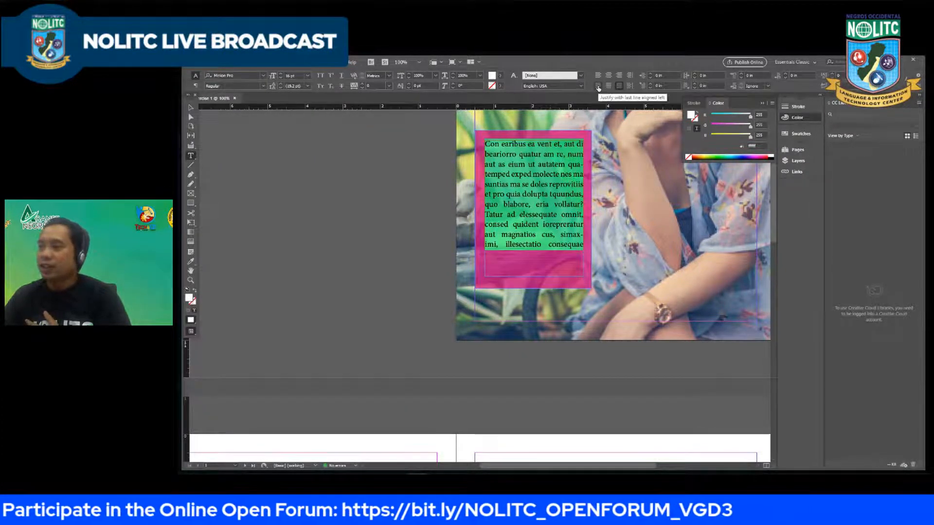
# Step: Justify the placeholder text with the last line aligned left and leave text editing
pyautogui.click(598, 85)
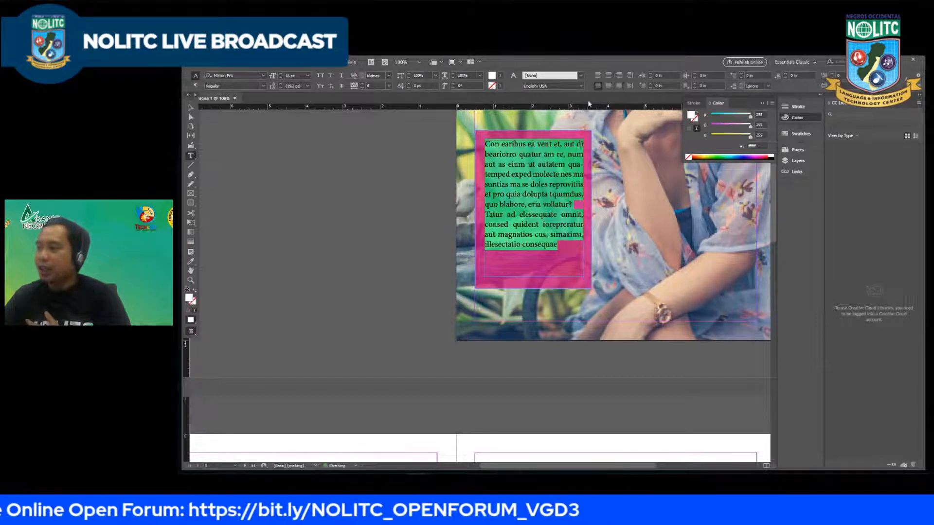
pyautogui.click(191, 108)
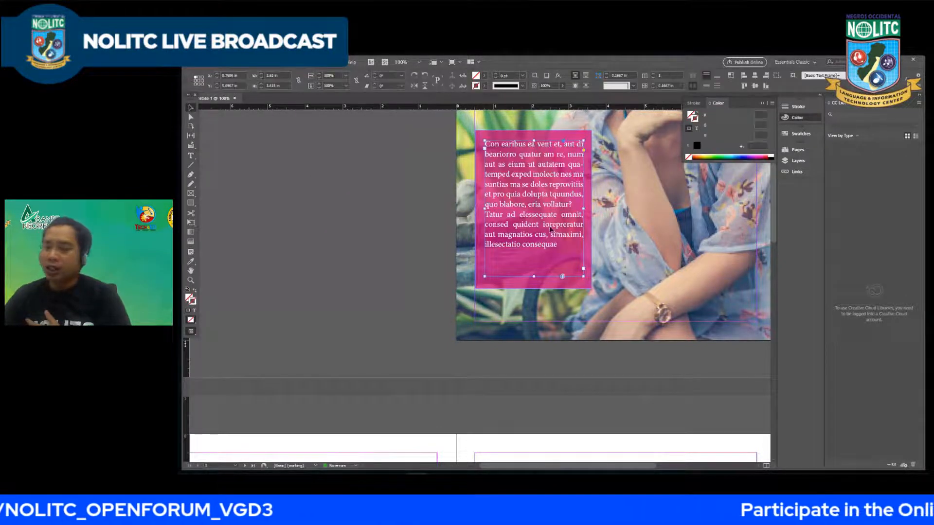
# Step: Try a column break before the second placeholder paragraph and extend the text frame below the page; undo both changes
pyautogui.doubleClick(527, 207)
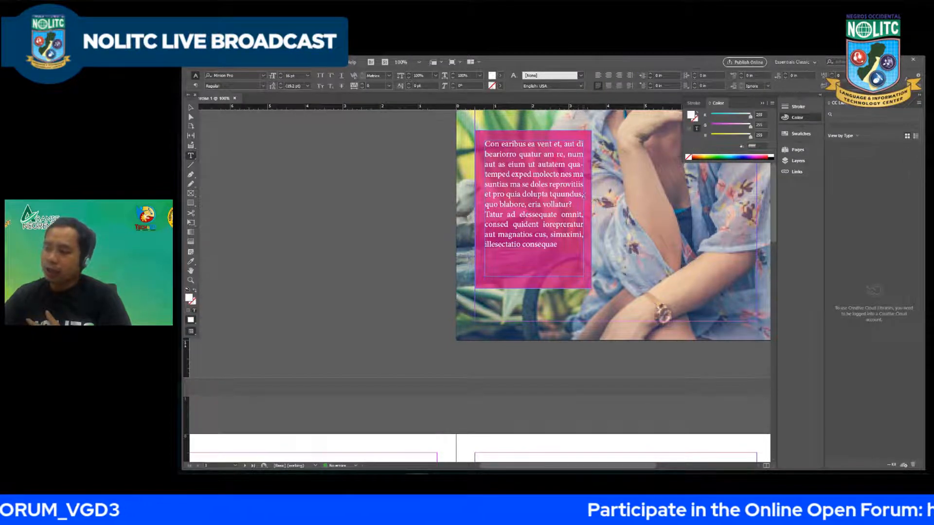
pyautogui.press('KP_Enter')
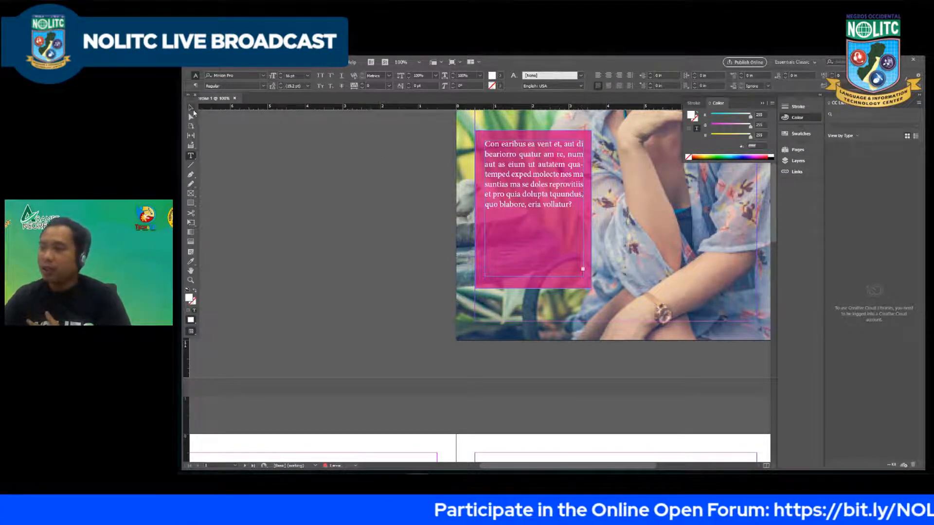
pyautogui.click(192, 108)
pyautogui.moveTo(534, 277); pyautogui.dragTo(534, 347)
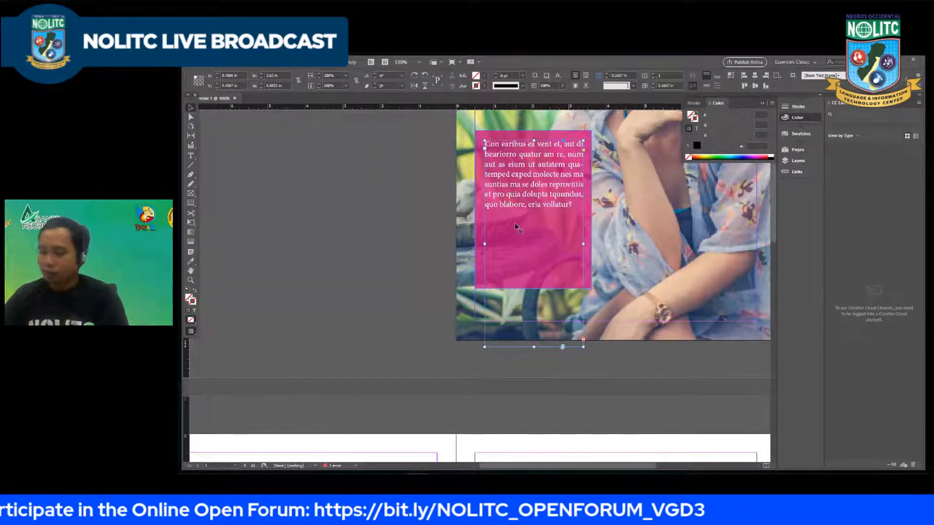
pyautogui.hotkey('ctrl', 'z')
pyautogui.hotkey('ctrl', 'z')
pyautogui.hotkey('ctrl', 'z')
pyautogui.hotkey('ctrl', 'z')
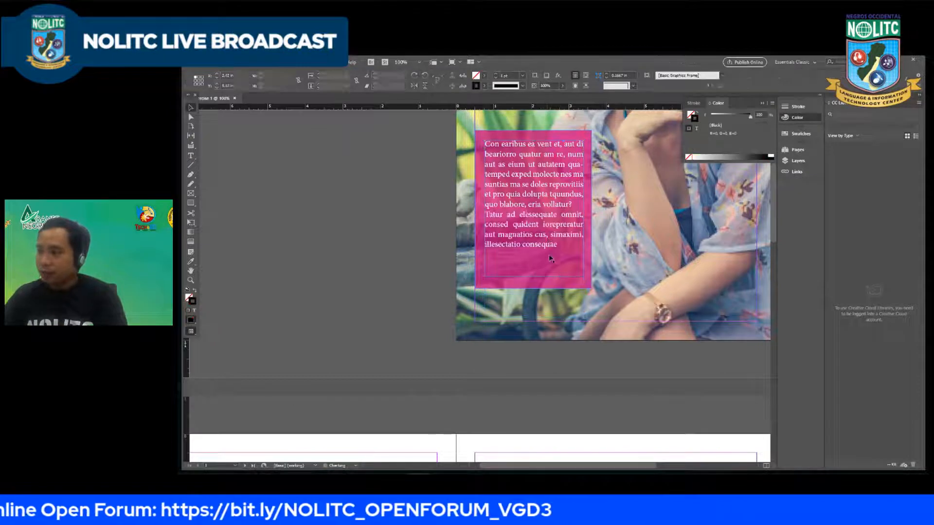
# Step: Try another column break after "vollatur?" and enlarge the placeholder text frame beyond the pink rectangle
pyautogui.doubleClick(571, 205)
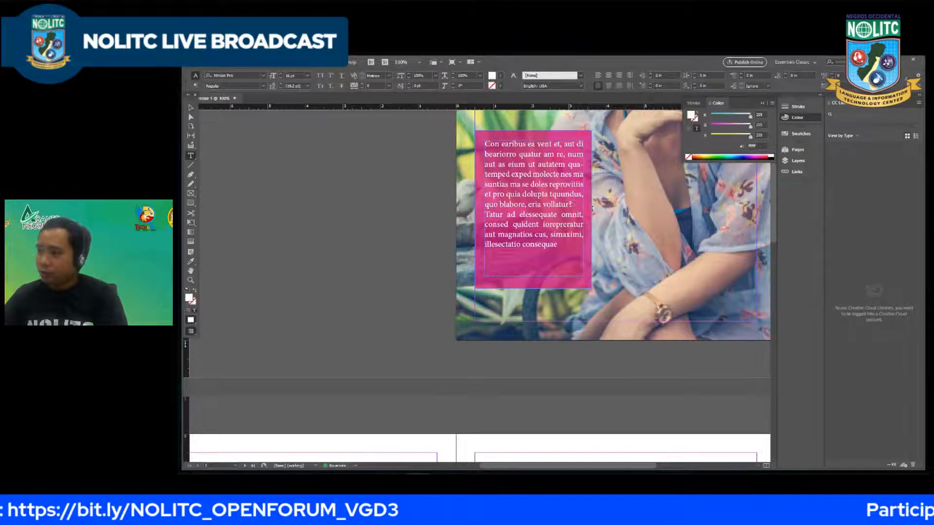
pyautogui.press('KP_Enter')
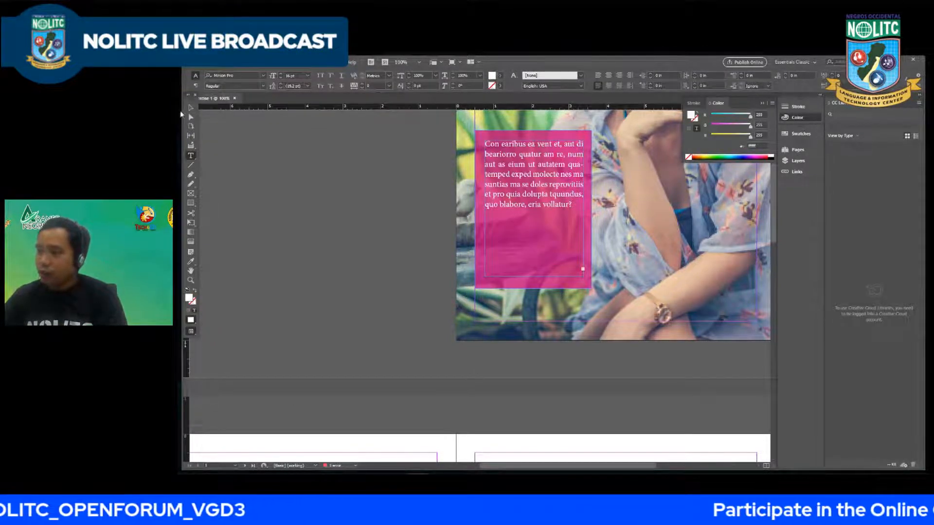
pyautogui.click(190, 108)
pyautogui.moveTo(584, 276); pyautogui.dragTo(767, 399)
pyautogui.scroll(-3, 555, 338)
pyautogui.moveTo(573, 252); pyautogui.dragTo(511, 222)
pyautogui.hotkey('ctrl', 'shift', 'a')
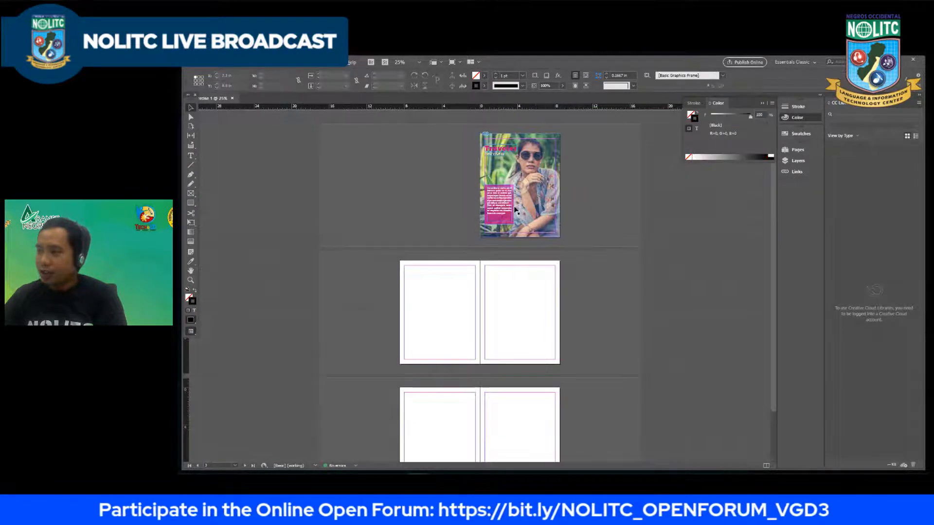
# Step: Try a 20 pt baseline shift on the placeholder text over the pink rectangle and undo it
pyautogui.scroll(1, 516, 192)
pyautogui.scroll(-1, 563, 215)
pyautogui.scroll(2, 544, 218)
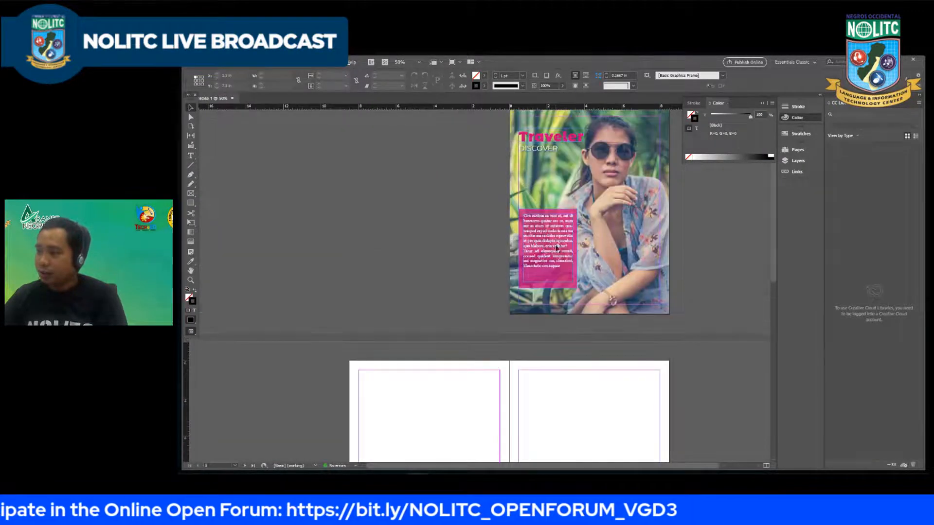
pyautogui.doubleClick(565, 271)
pyautogui.moveTo(555, 286); pyautogui.dragTo(489, 185)
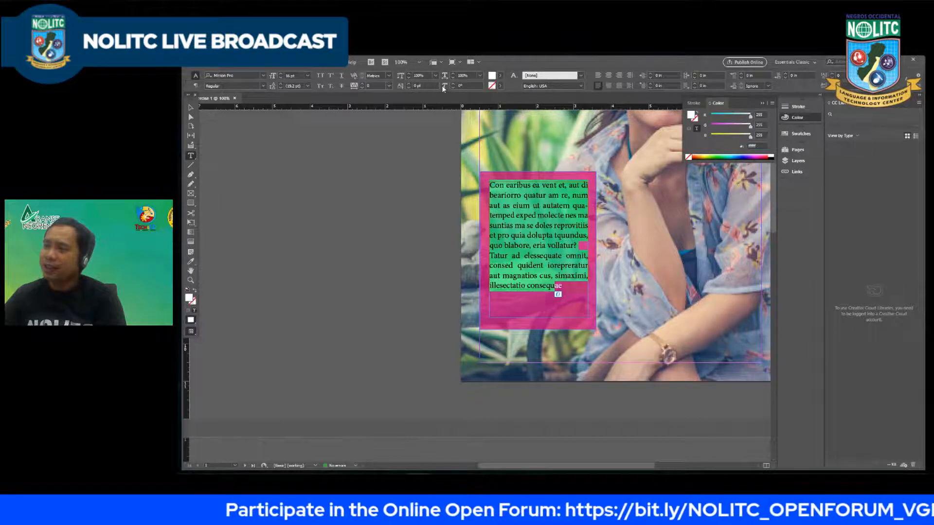
pyautogui.moveTo(420, 86); pyautogui.dragTo(393, 78)
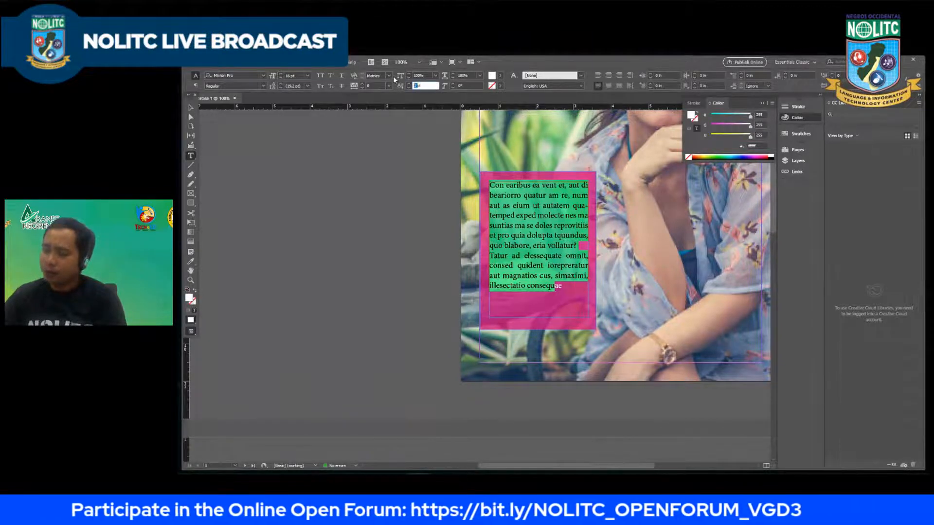
pyautogui.write('20')
pyautogui.press('Return')
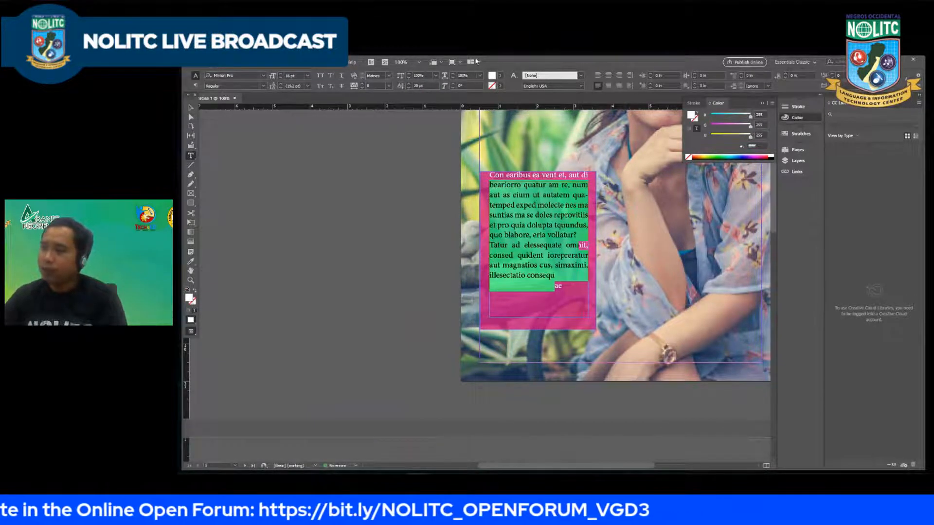
pyautogui.hotkey('ctrl', 'z')
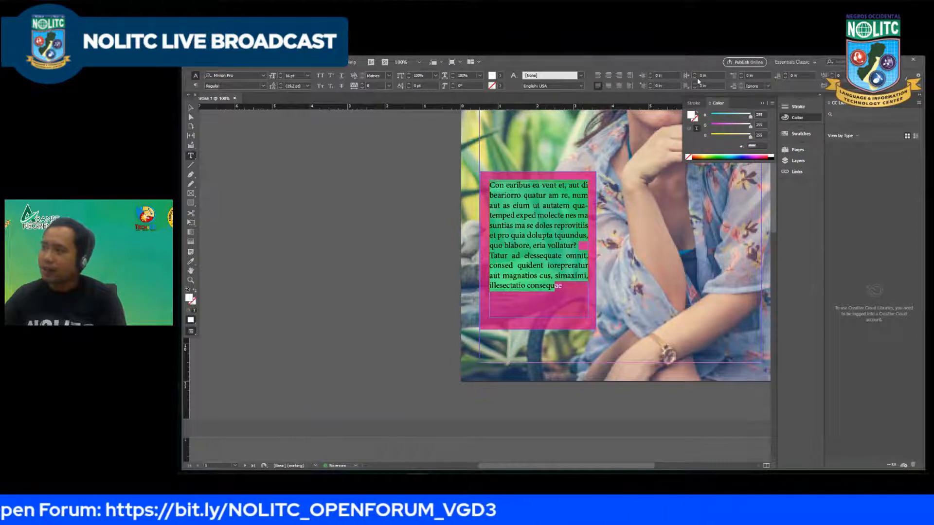
# Step: Try space-after values of 20 in, 2 in, 1 in and 0.5 in on the selected placeholder paragraphs
pyautogui.click(749, 75)
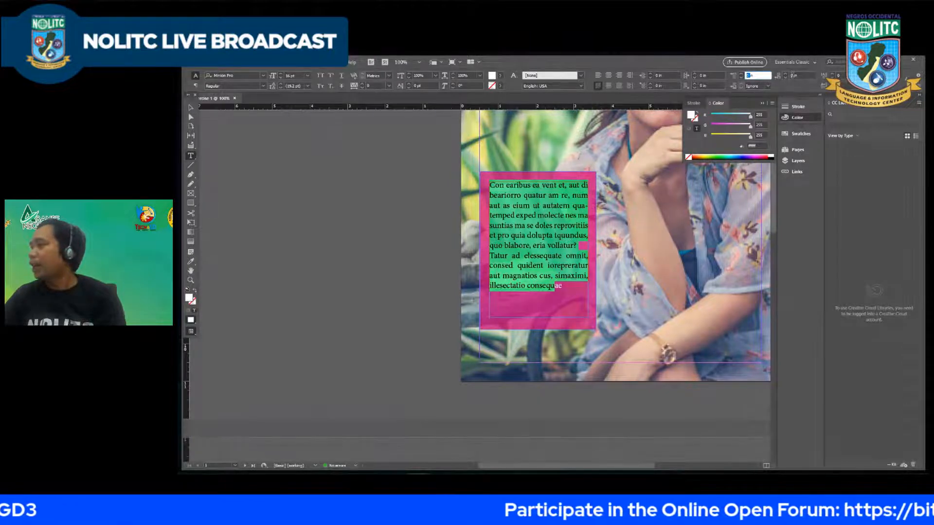
pyautogui.press('Tab')
pyautogui.write('2')
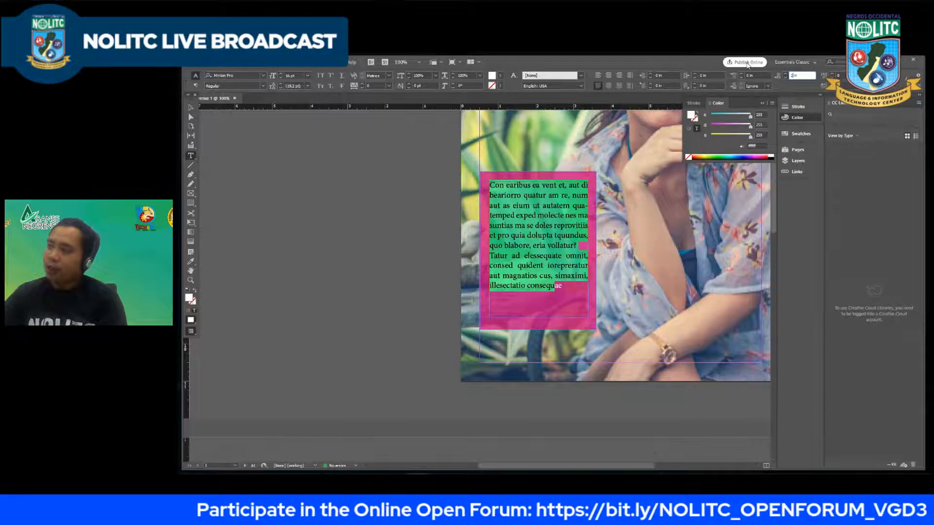
pyautogui.press('Return')
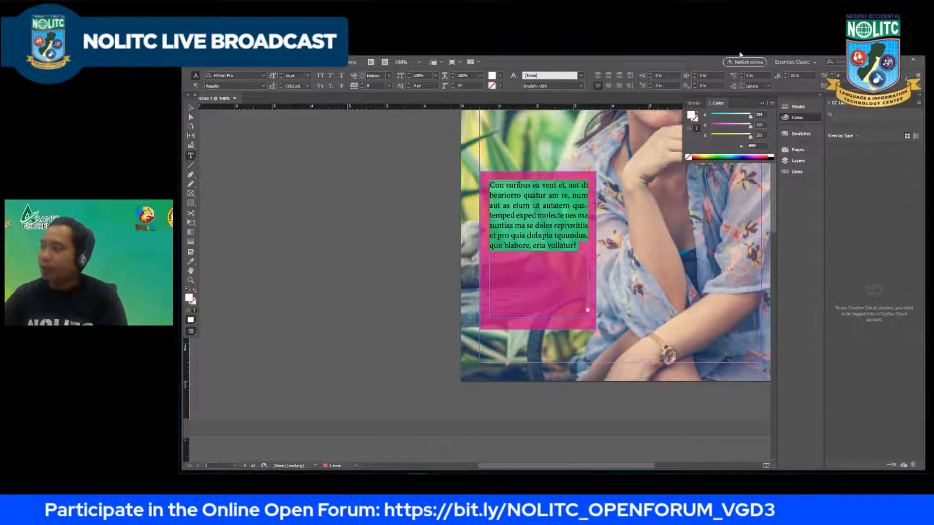
pyautogui.click(795, 75)
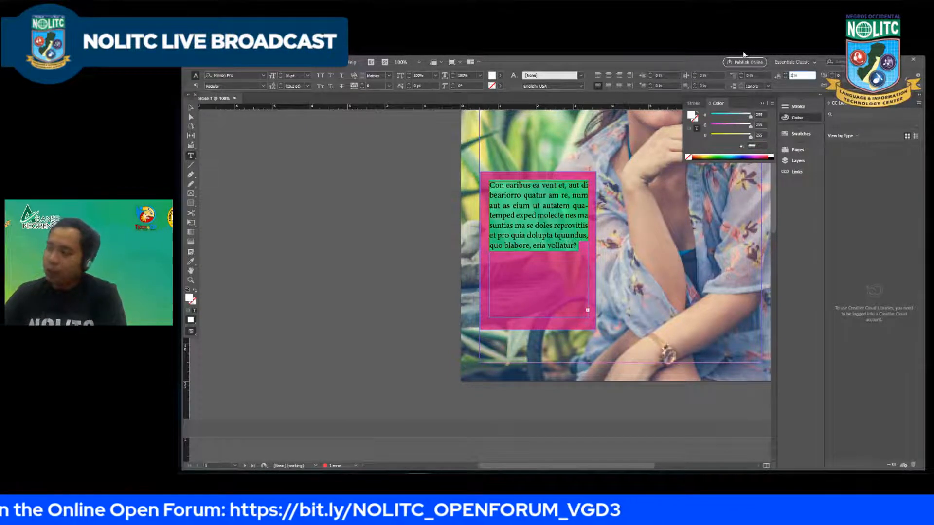
pyautogui.press('Return')
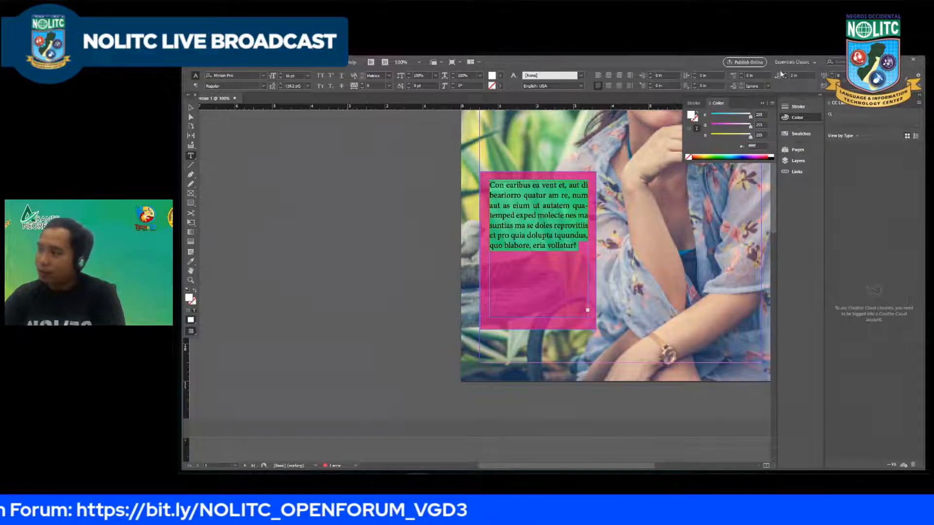
pyautogui.doubleClick(795, 76)
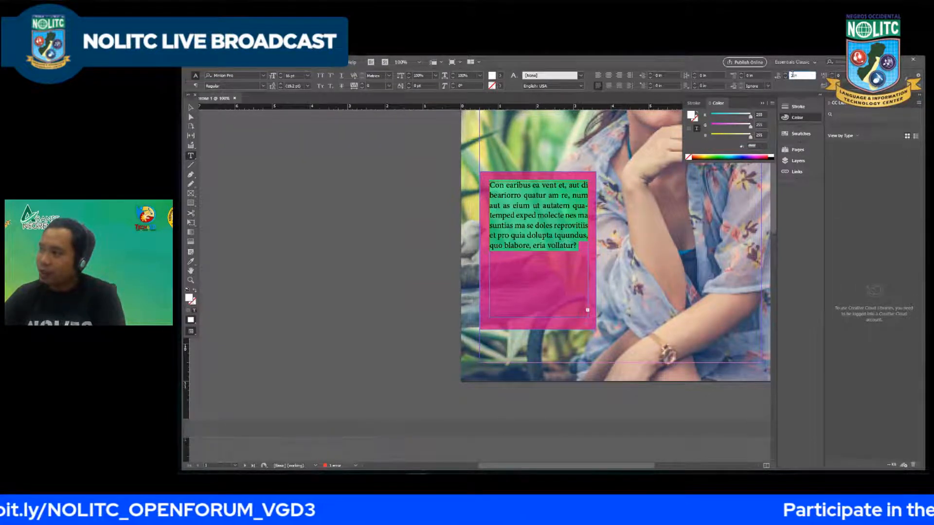
pyautogui.press('Return')
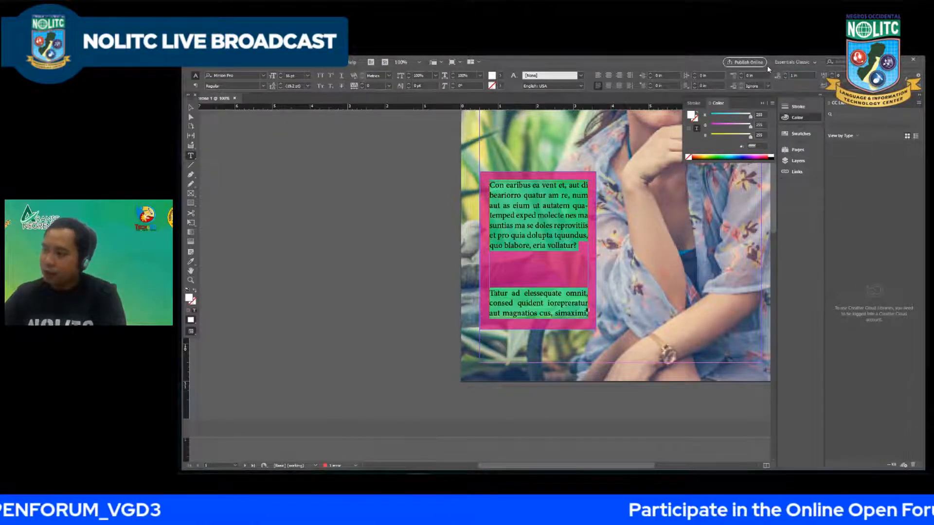
pyautogui.doubleClick(793, 75)
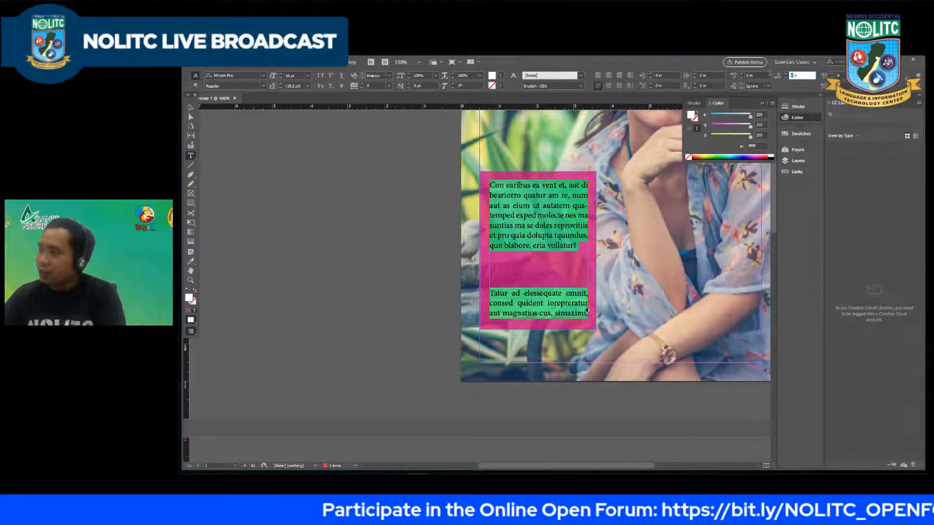
pyautogui.write('.5 in')
pyautogui.press('Return')
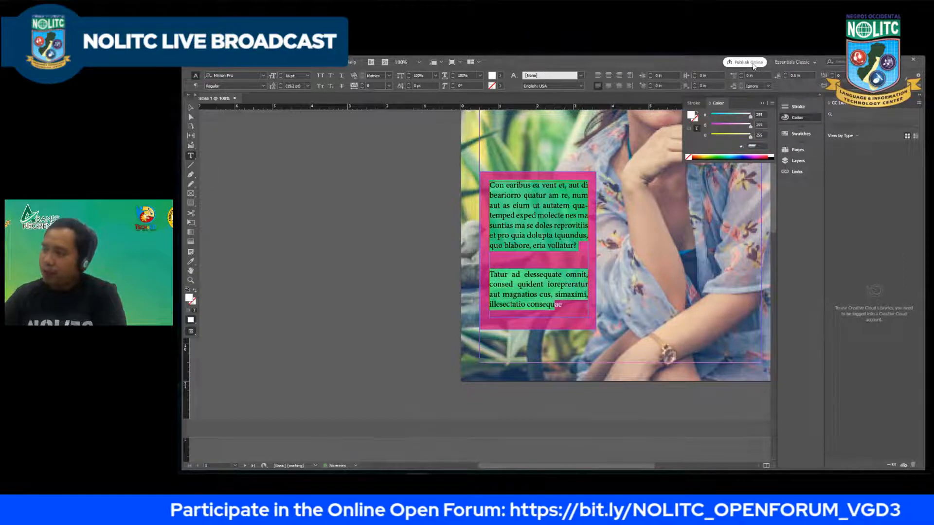
# Step: Set the space after the selected placeholder paragraphs to 0.3 in and deselect everything
pyautogui.doubleClick(797, 76)
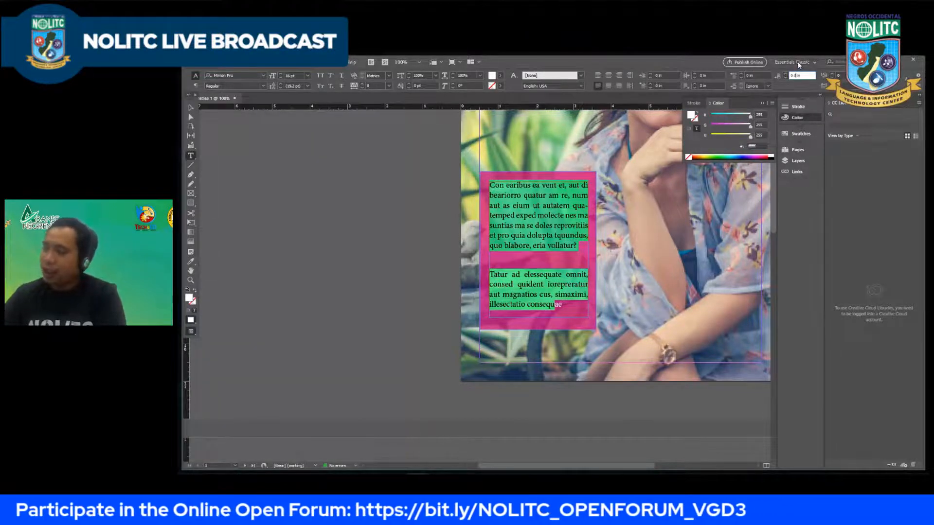
pyautogui.press('Return')
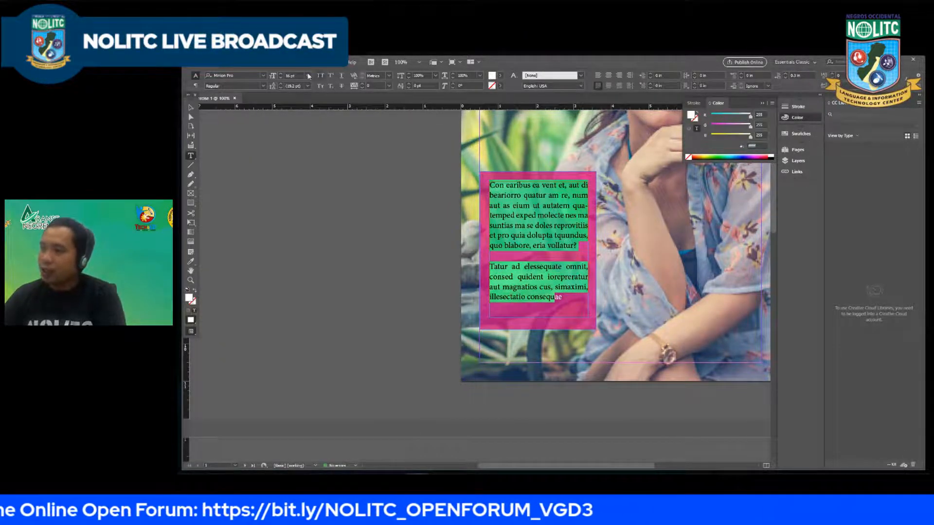
pyautogui.click(190, 108)
pyautogui.click(361, 181)
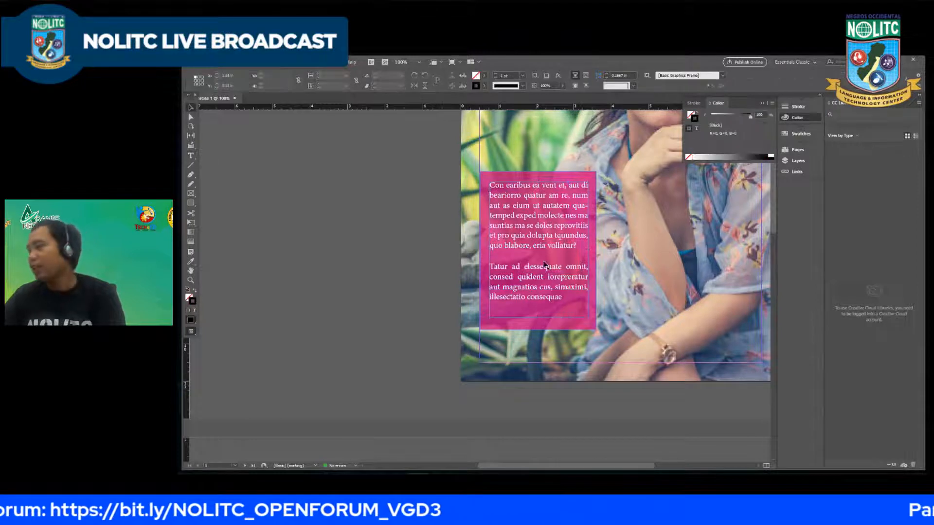
pyautogui.scroll(-1, 399, 221)
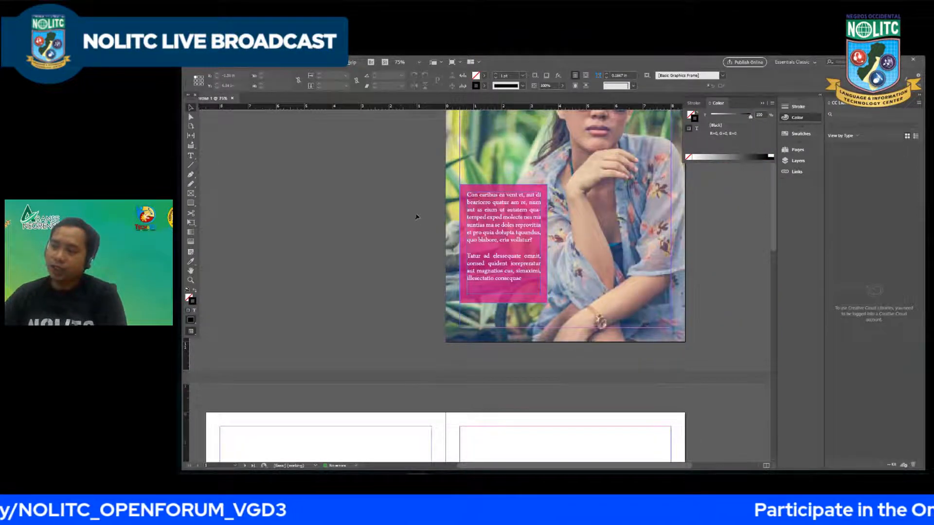
pyautogui.scroll(3, 421, 214)
pyautogui.scroll(-1, 424, 214)
pyautogui.scroll(1, 428, 219)
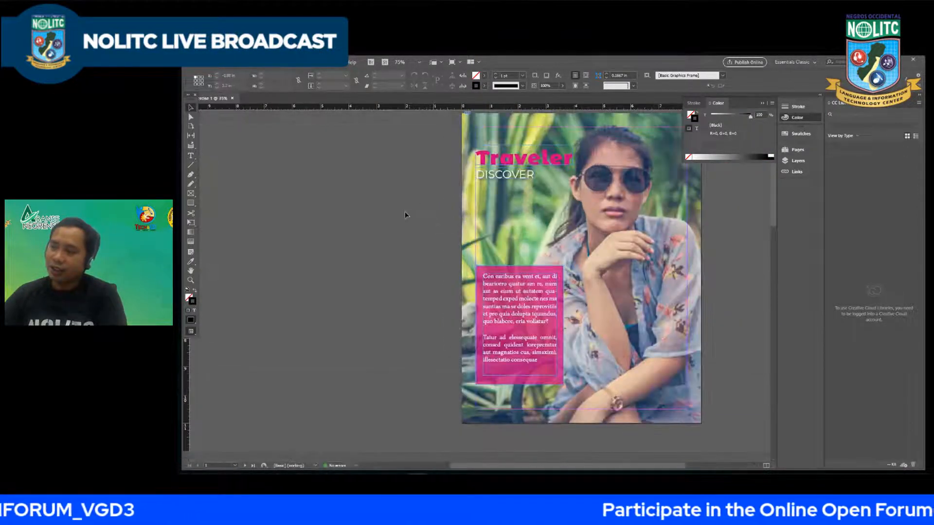
pyautogui.scroll(3, 525, 253)
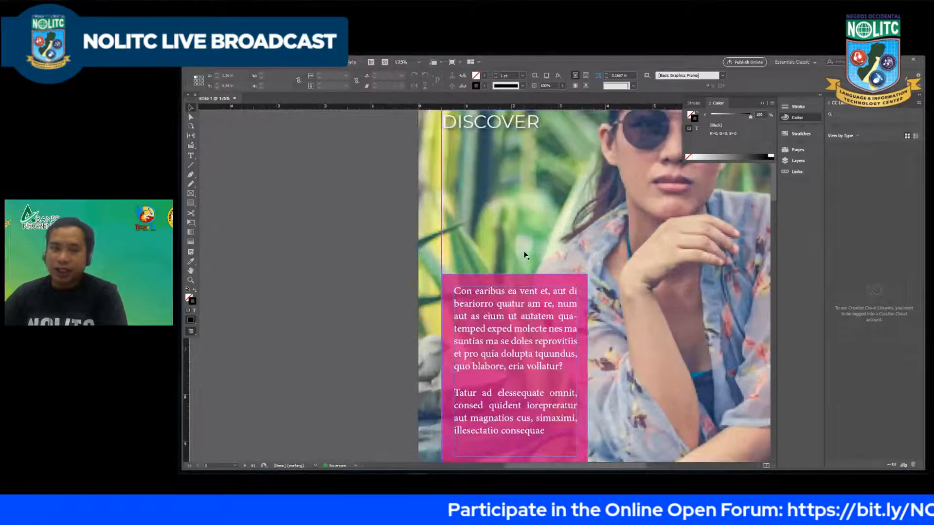
pyautogui.scroll(1, 524, 251)
pyautogui.scroll(-3, 524, 252)
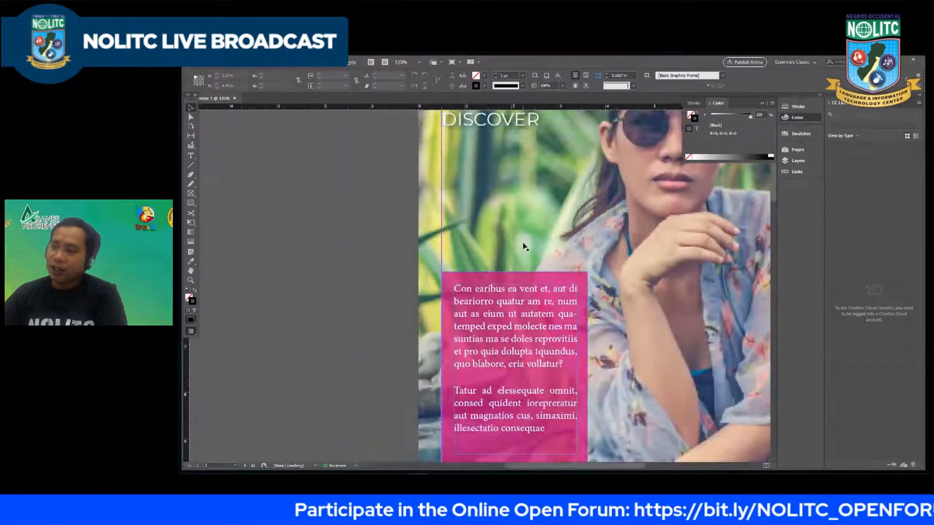
# Step: Add a text frame between "DISCOVER" and the pink rectangle, filled with placeholder text trimmed to its first paragraph
pyautogui.click(191, 155)
pyautogui.moveTo(462, 188)
pyautogui.mouseDown()
pyautogui.moveTo(534, 238)
pyautogui.moveTo(591, 239)
pyautogui.moveTo(612, 252)
pyautogui.mouseUp()
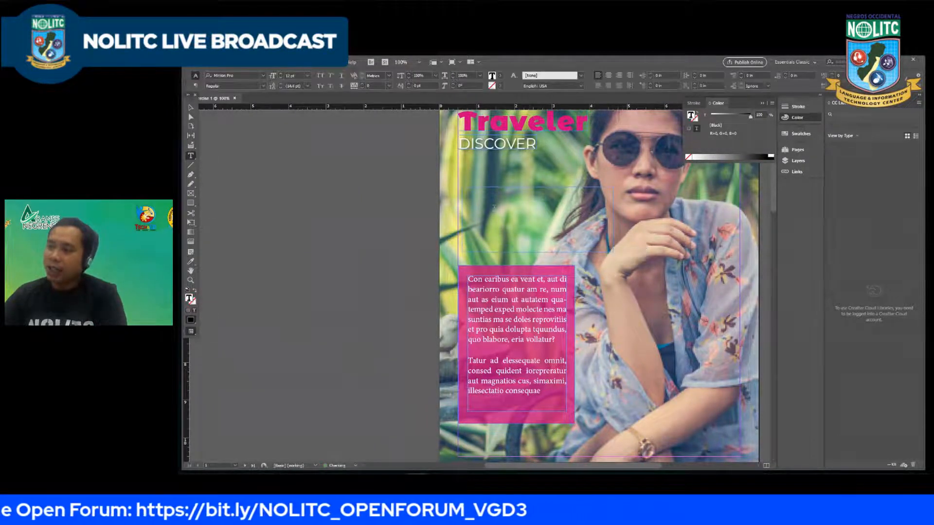
pyautogui.click(257, 64)
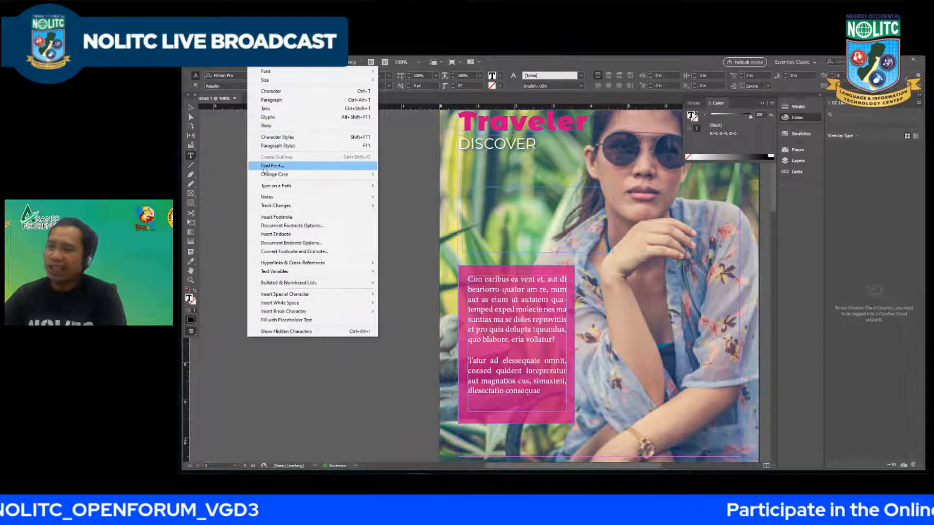
pyautogui.click(309, 319)
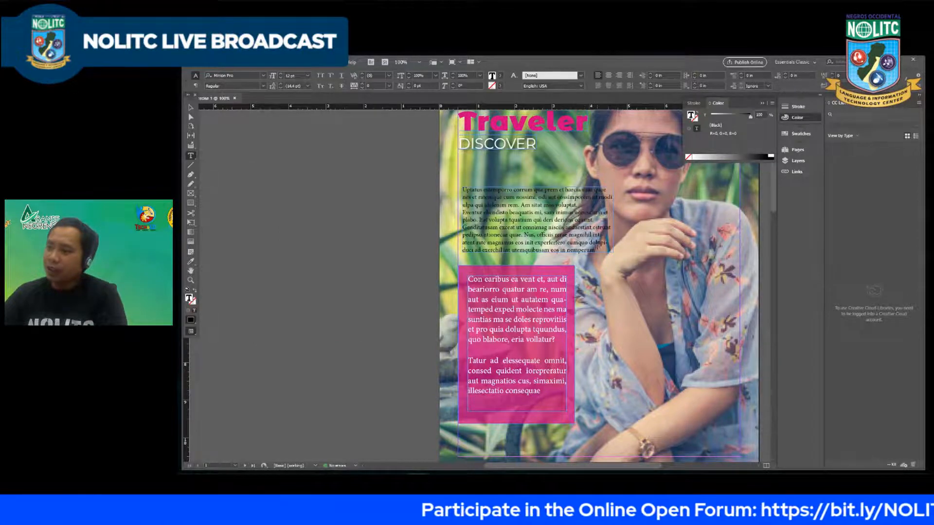
pyautogui.moveTo(598, 247); pyautogui.dragTo(444, 214)
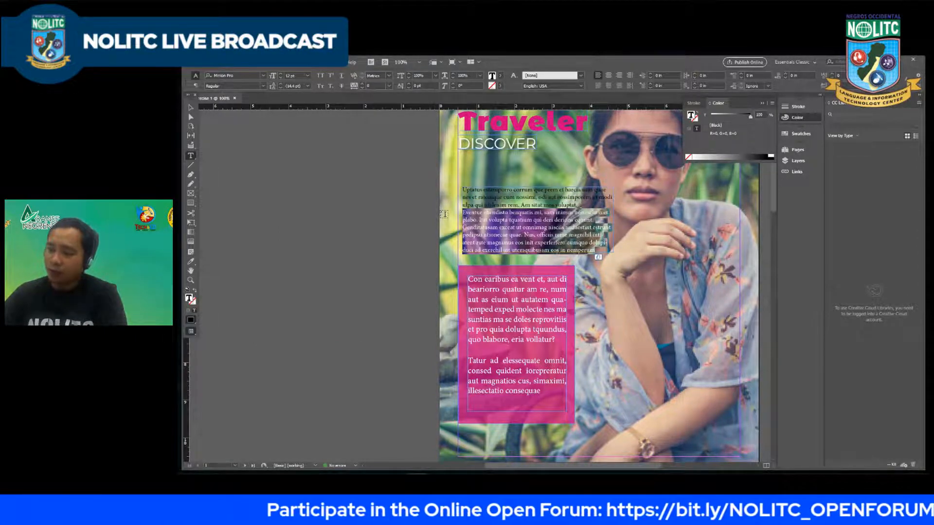
pyautogui.press('BackSpace')
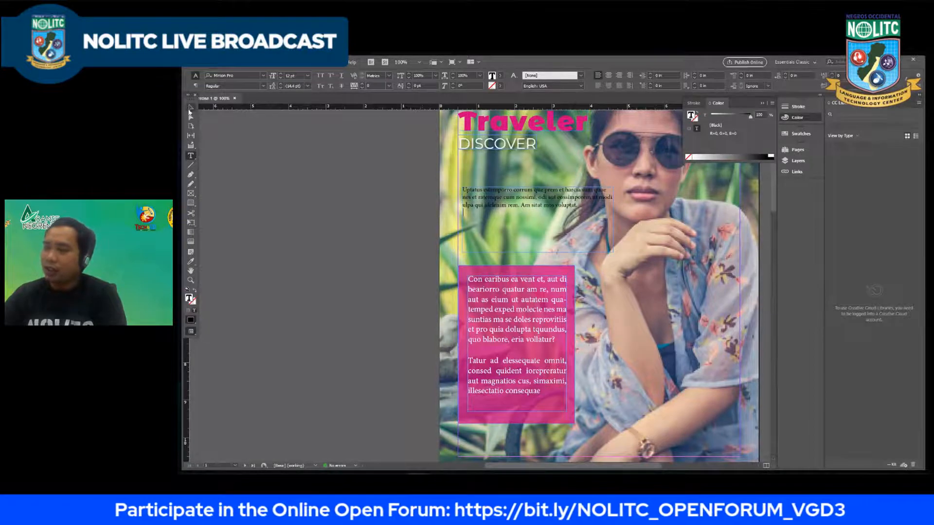
# Step: Set the font of all the placeholder text over the pink rectangle to Montserrat Light
pyautogui.click(190, 109)
pyautogui.doubleClick(478, 297)
pyautogui.hotkey('ctrl', 'a')
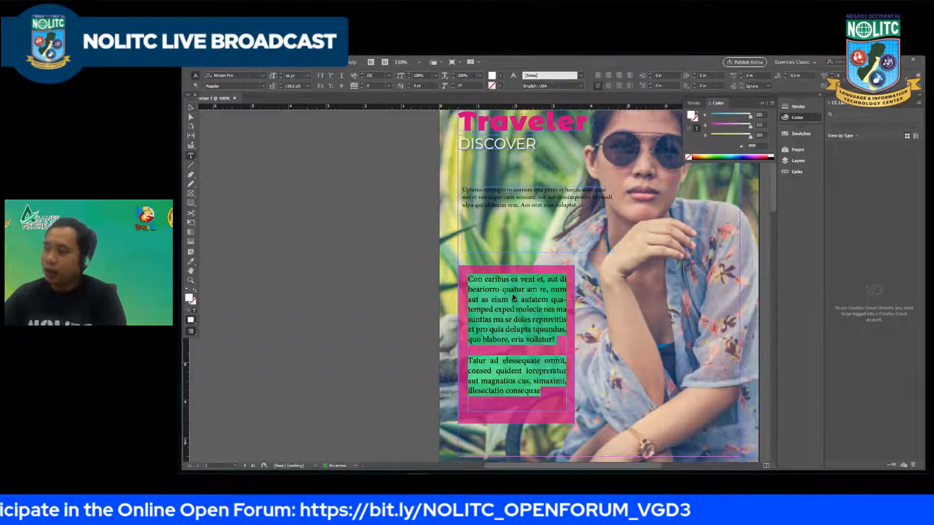
pyautogui.click(246, 75)
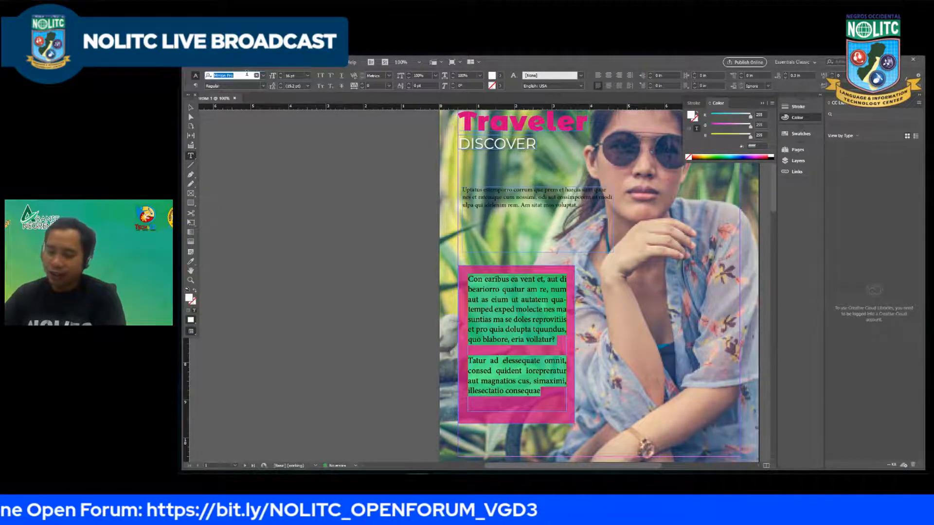
pyautogui.write('mon')
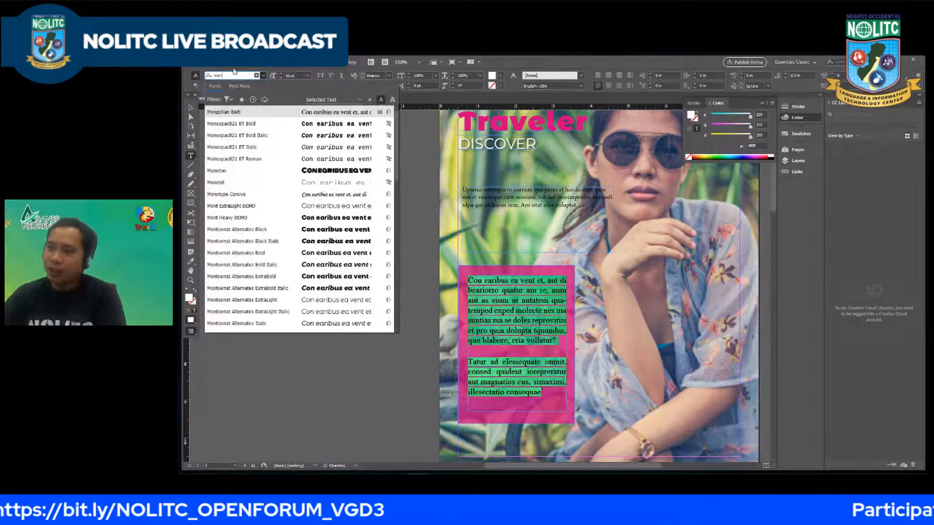
pyautogui.write('t')
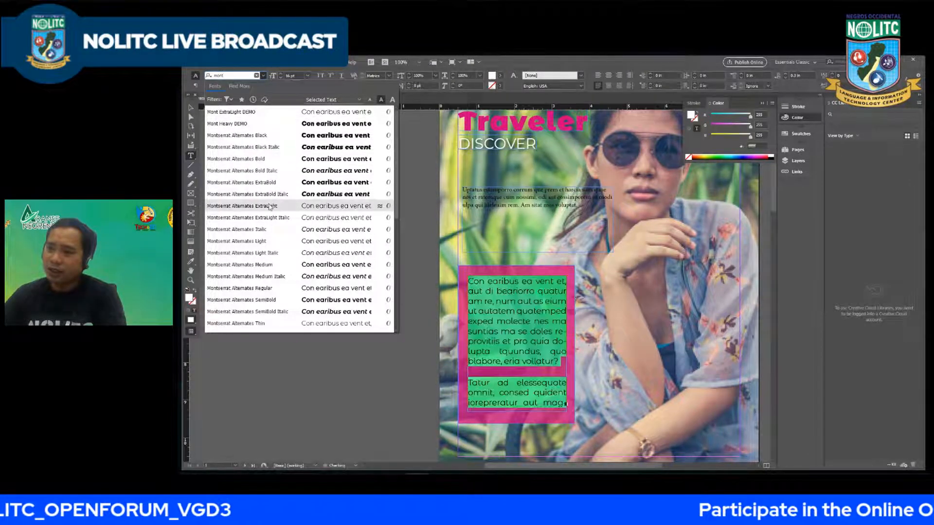
pyautogui.scroll(-2, 270, 206)
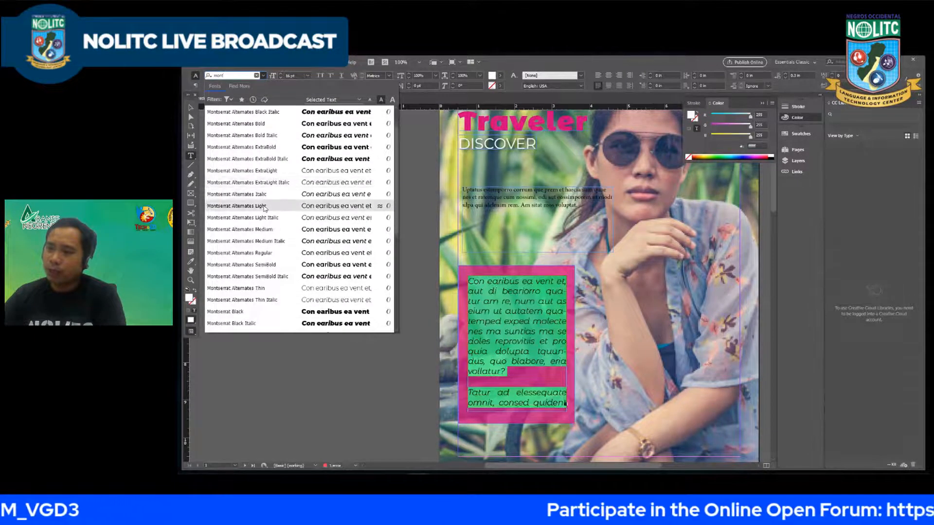
pyautogui.scroll(-3, 264, 208)
pyautogui.scroll(-4, 263, 206)
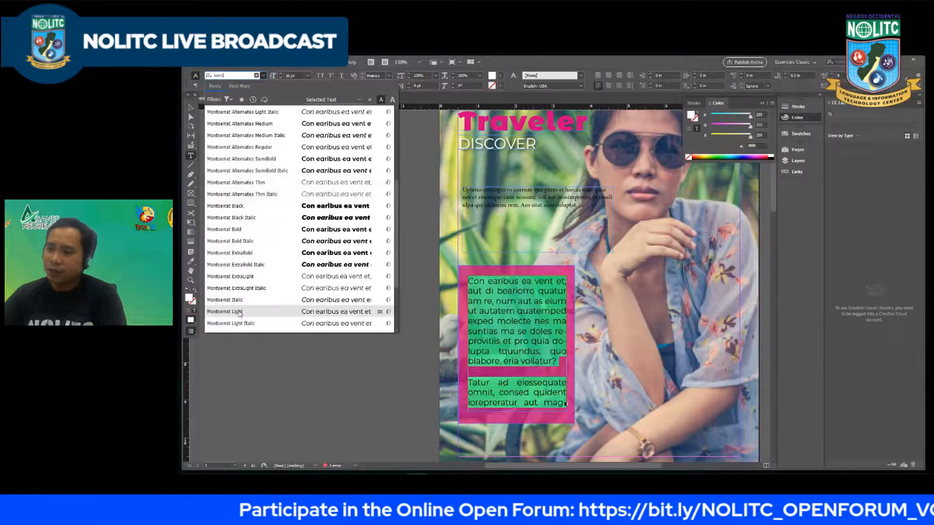
pyautogui.click(239, 314)
pyautogui.click(534, 342)
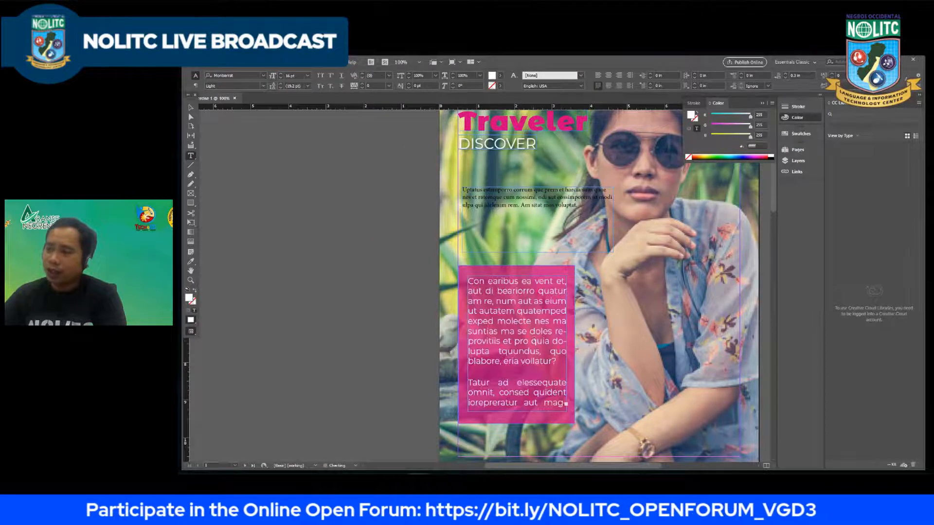
pyautogui.hotkey('ctrl', 'a')
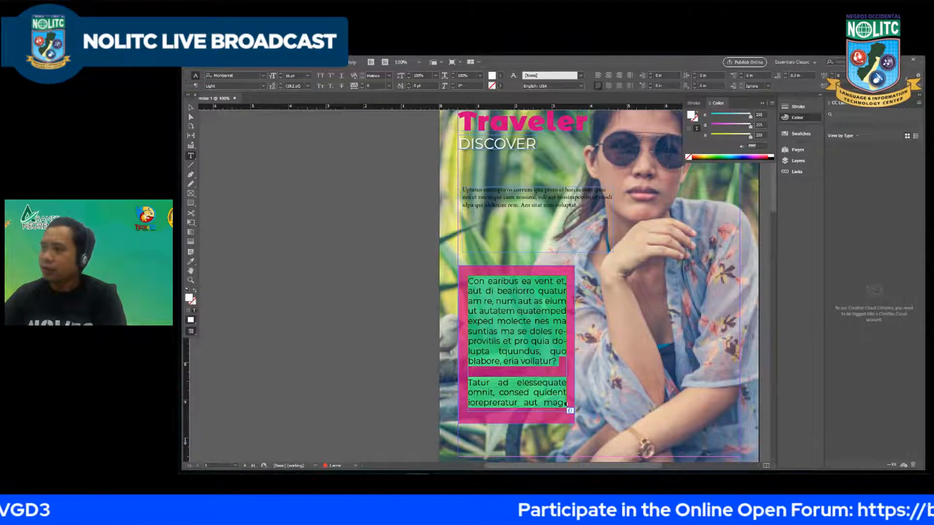
pyautogui.click(498, 312)
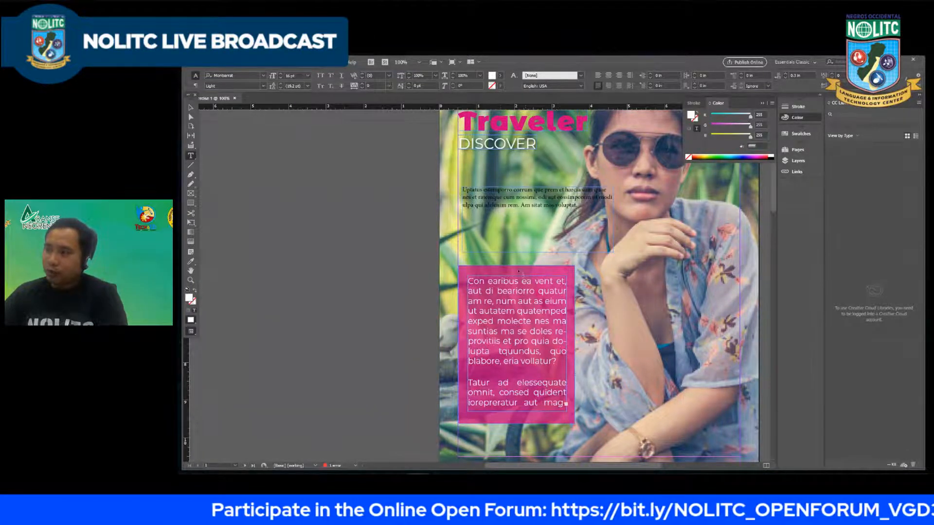
# Step: Set the font of the placeholder paragraph above the pink rectangle to Montserrat ExtraBold Italic
pyautogui.click(526, 199)
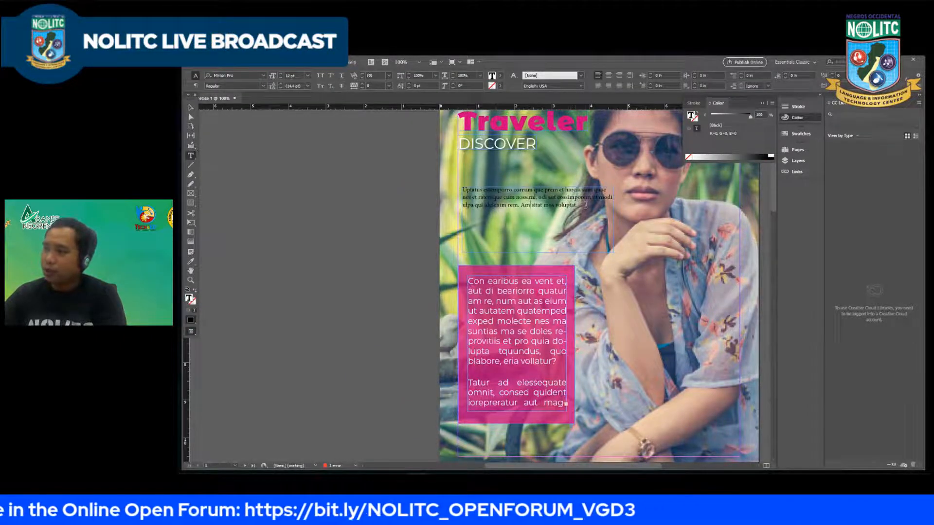
pyautogui.moveTo(585, 204); pyautogui.dragTo(464, 190)
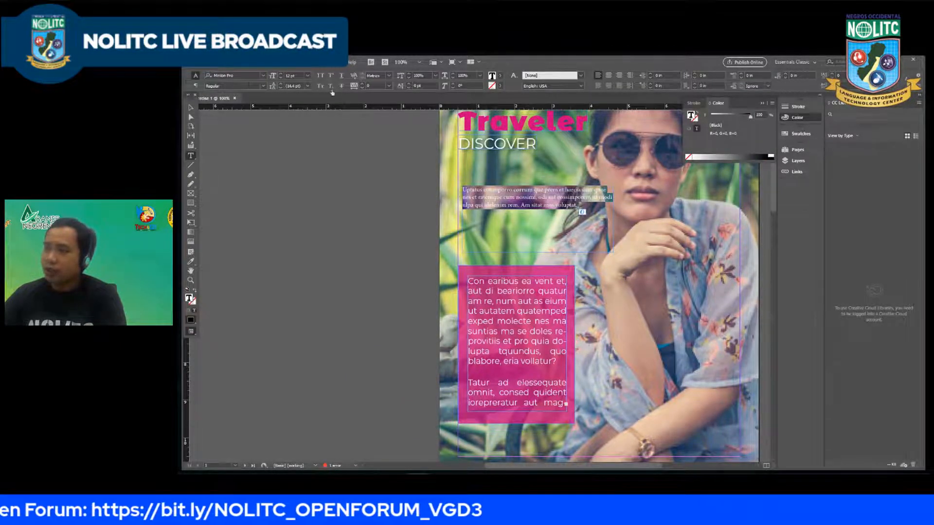
pyautogui.click(263, 75)
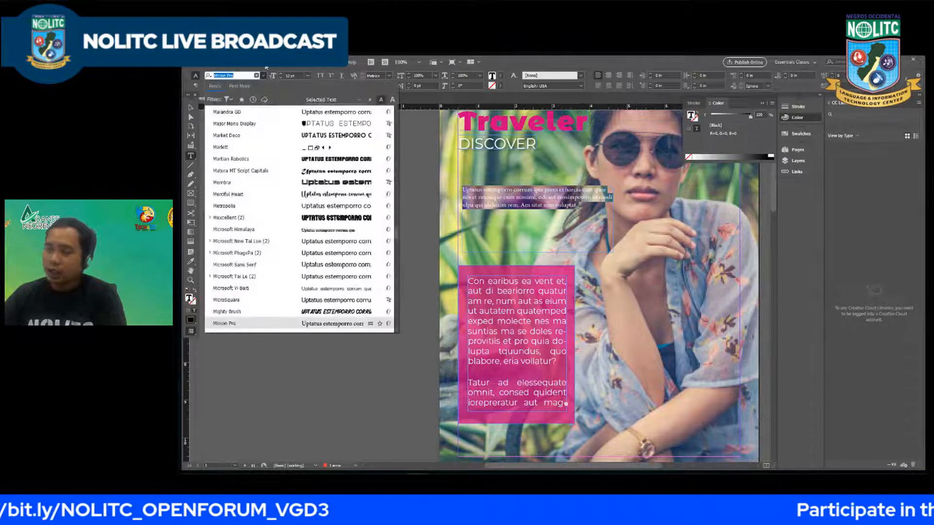
pyautogui.write('mont')
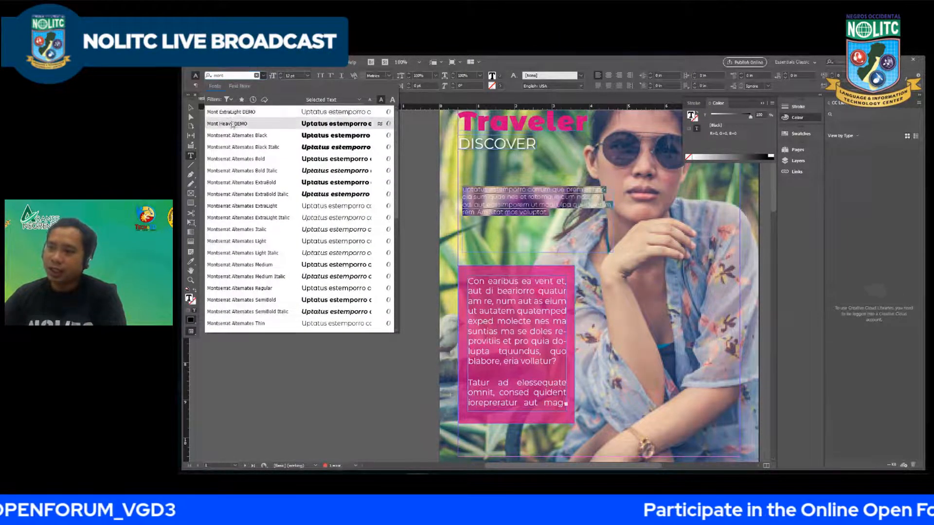
pyautogui.write('se')
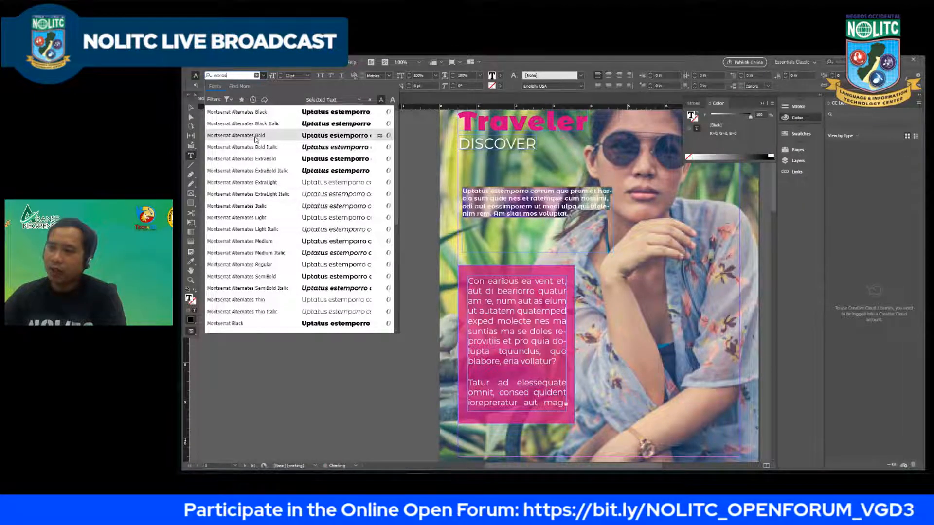
pyautogui.scroll(-3, 257, 146)
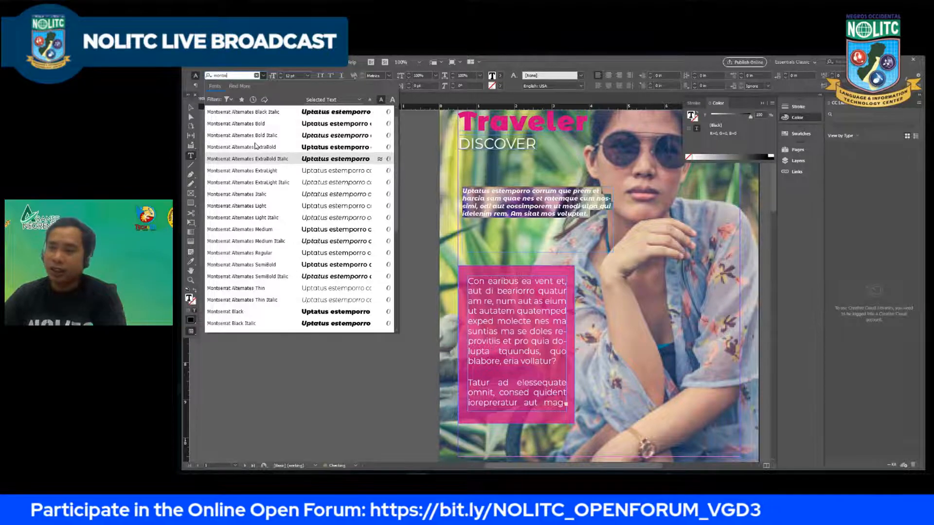
pyautogui.scroll(-3, 257, 151)
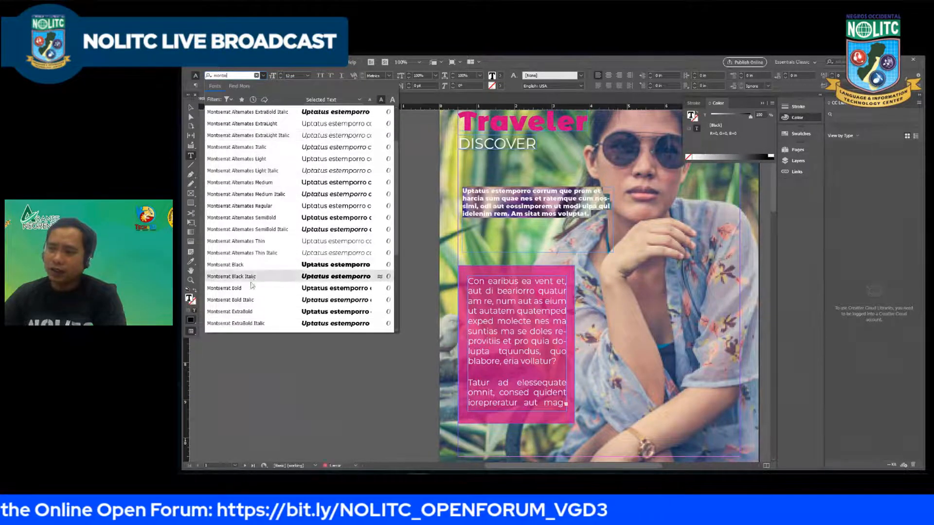
pyautogui.scroll(-3, 251, 287)
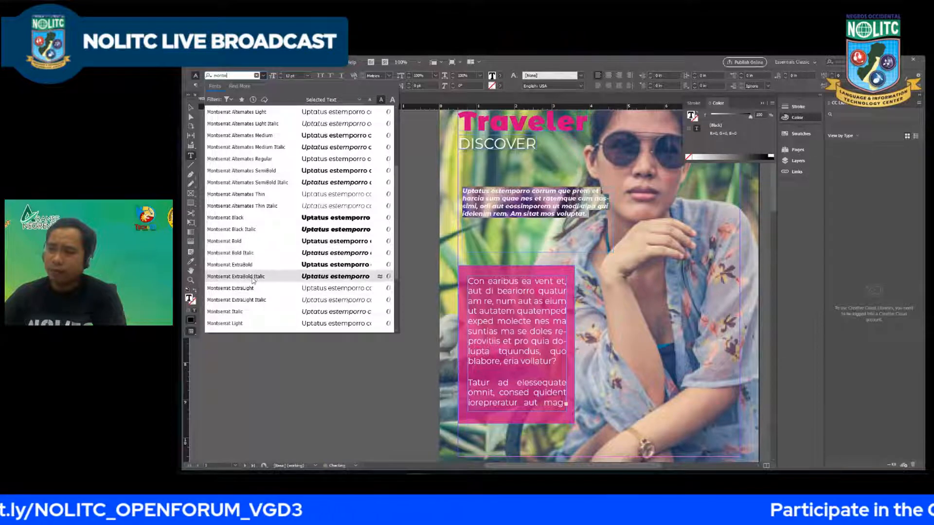
pyautogui.click(253, 277)
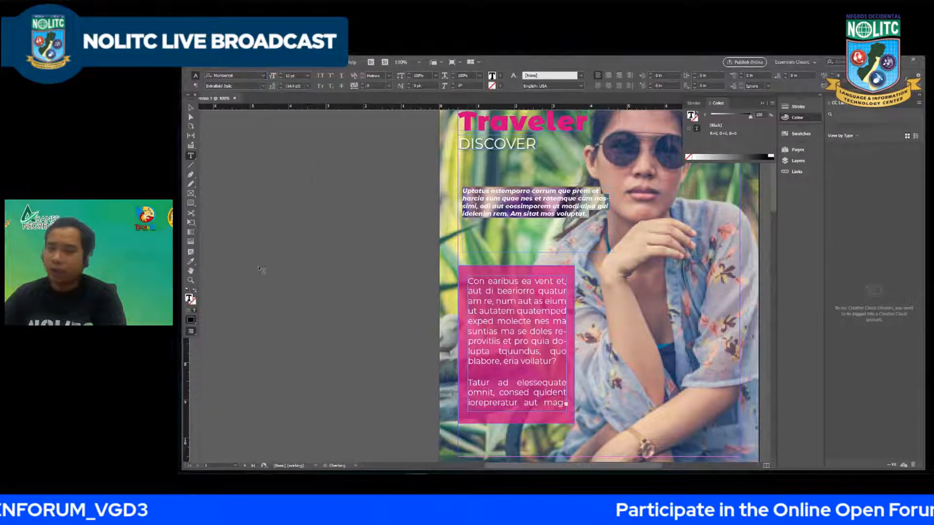
pyautogui.moveTo(538, 206); pyautogui.dragTo(540, 215)
pyautogui.click(566, 200)
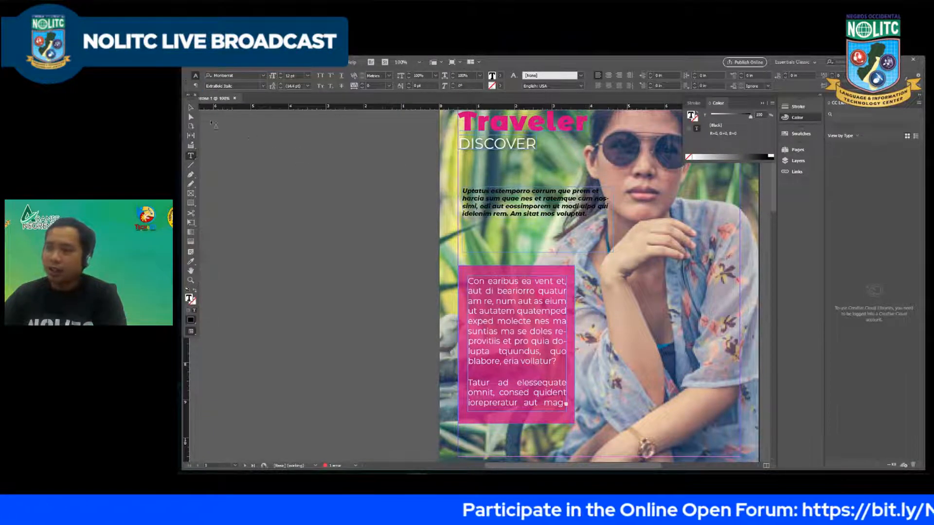
# Step: Move the upper paragraph's text frame down closer to the pink rectangle and narrow it to about the rectangle's width
pyautogui.click(191, 107)
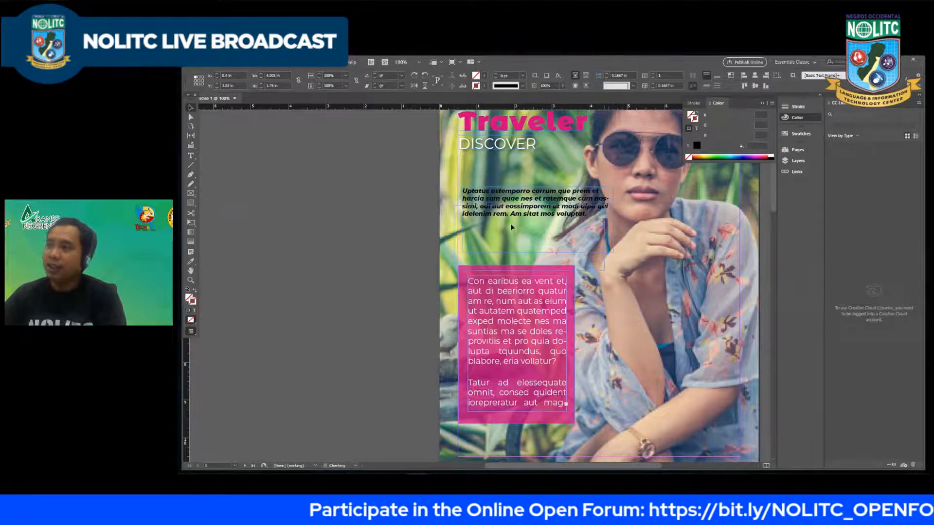
pyautogui.moveTo(504, 206); pyautogui.dragTo(510, 234)
pyautogui.doubleClick(578, 239)
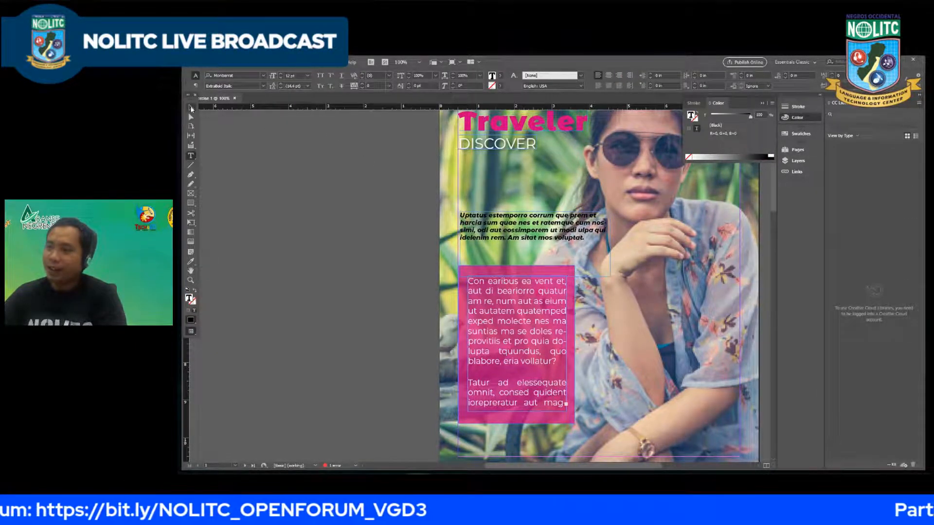
pyautogui.click(192, 108)
pyautogui.moveTo(611, 243); pyautogui.dragTo(570, 243)
# Step: Delete the last three lines of the upper paragraph, starting from "eossimporem"
pyautogui.doubleClick(524, 239)
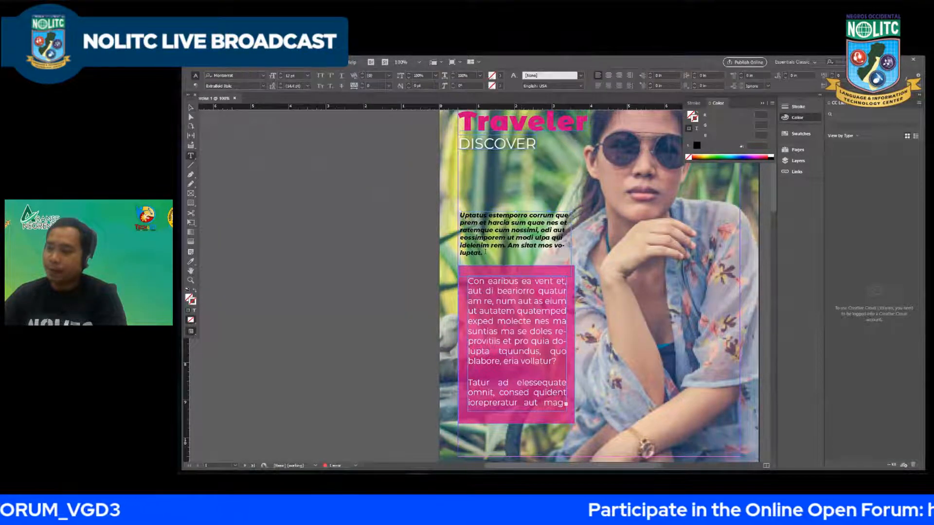
pyautogui.moveTo(482, 253); pyautogui.dragTo(460, 237)
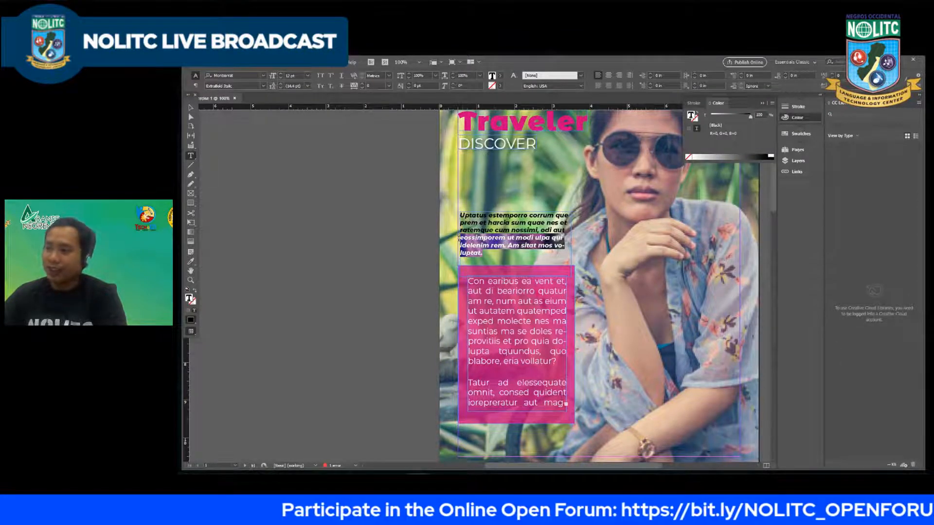
pyautogui.press('BackSpace')
pyautogui.hotkey('ctrl', 'z')
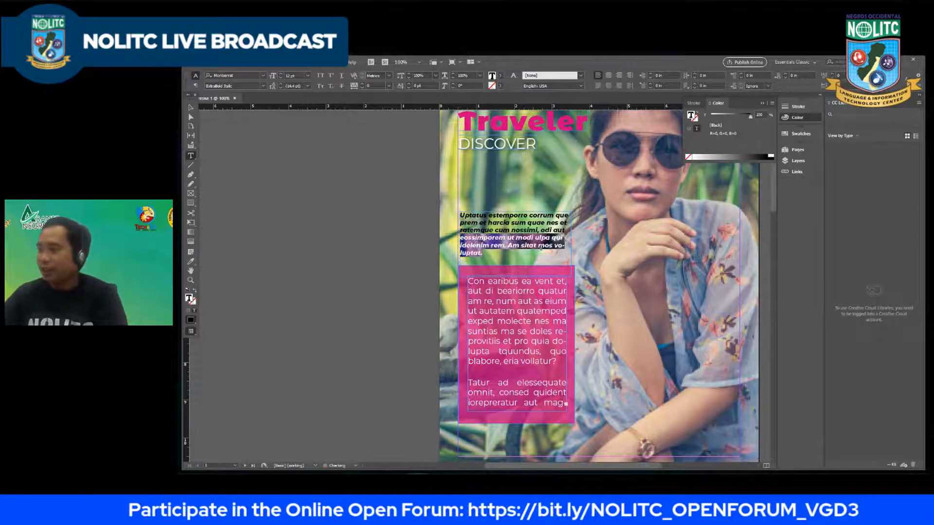
pyautogui.click(493, 247)
pyautogui.moveTo(463, 252); pyautogui.dragTo(460, 238)
pyautogui.press('BackSpace')
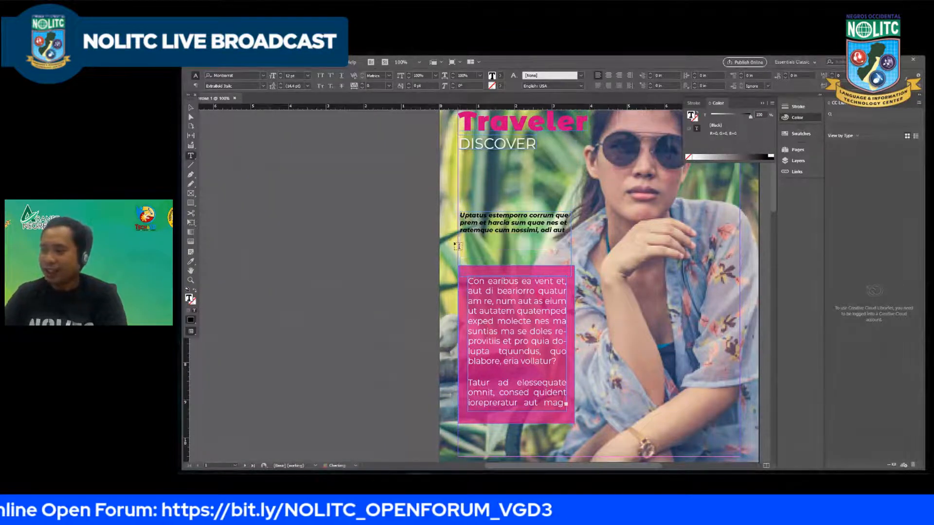
# Step: Enlarge all the text of the upper paragraph to 14 pt
pyautogui.hotkey('ctrl', 'a')
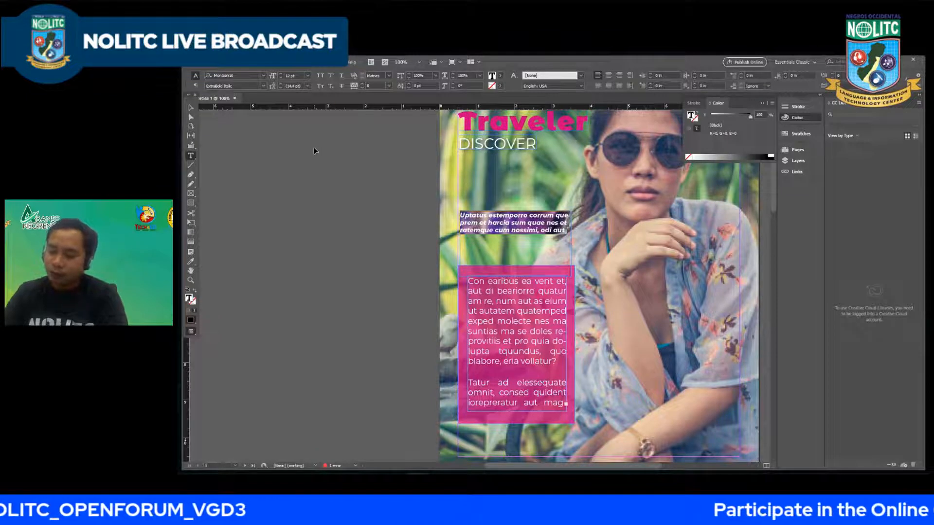
pyautogui.hotkey('ctrl', 'shift', '.')
pyautogui.hotkey('ctrl', 'shift', '.')
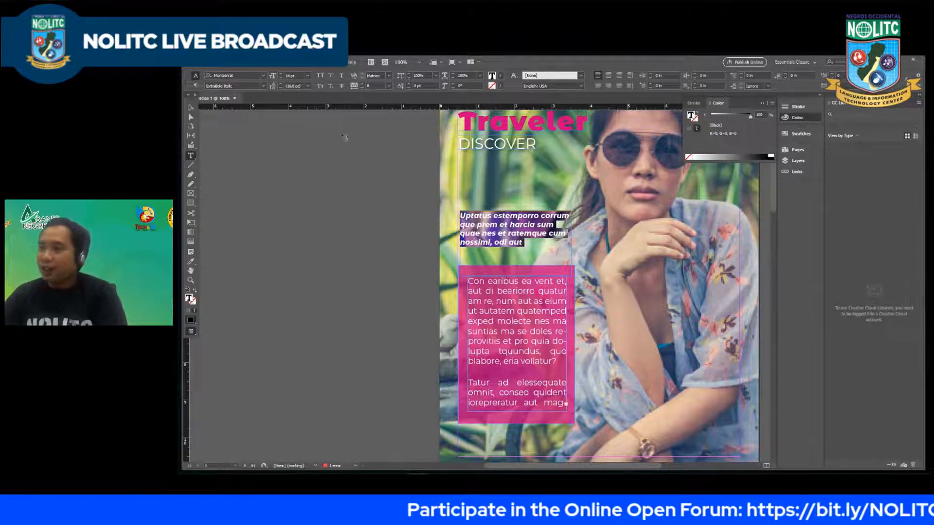
# Step: Try 18 pt leading on the upper paragraph, settle on 20 pt, and leave text editing
pyautogui.click(307, 86)
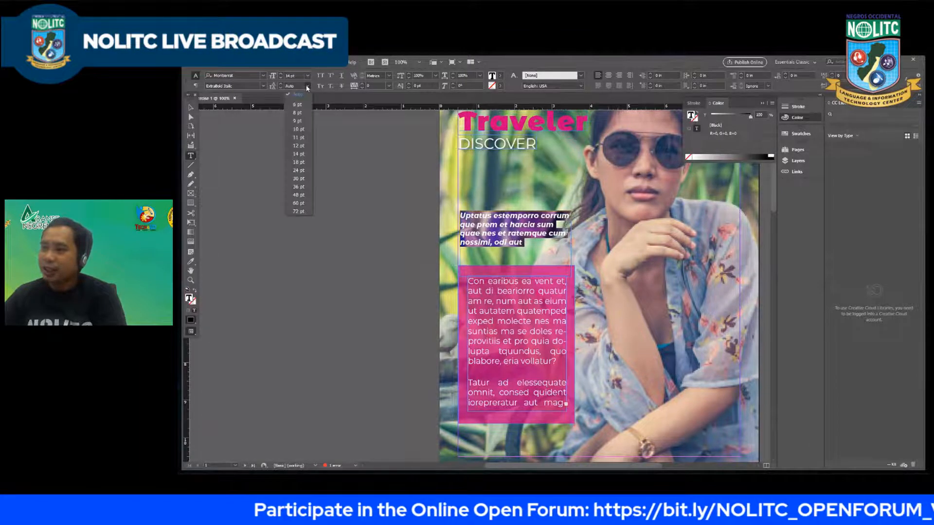
pyautogui.click(300, 162)
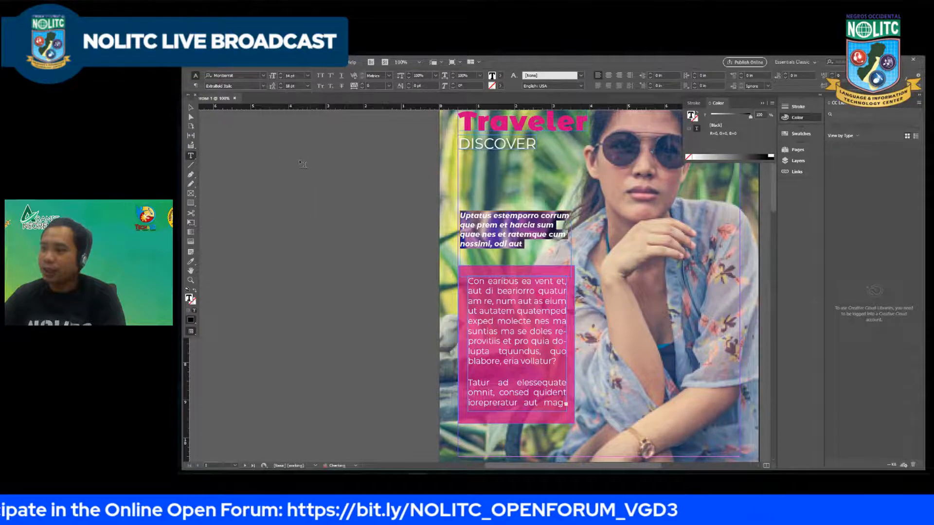
pyautogui.click(307, 86)
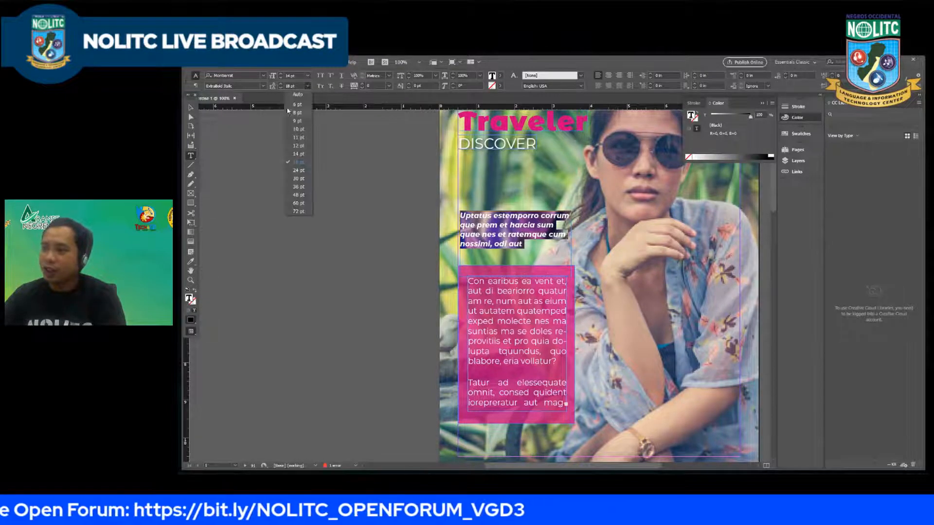
pyautogui.click(292, 85)
pyautogui.write('24')
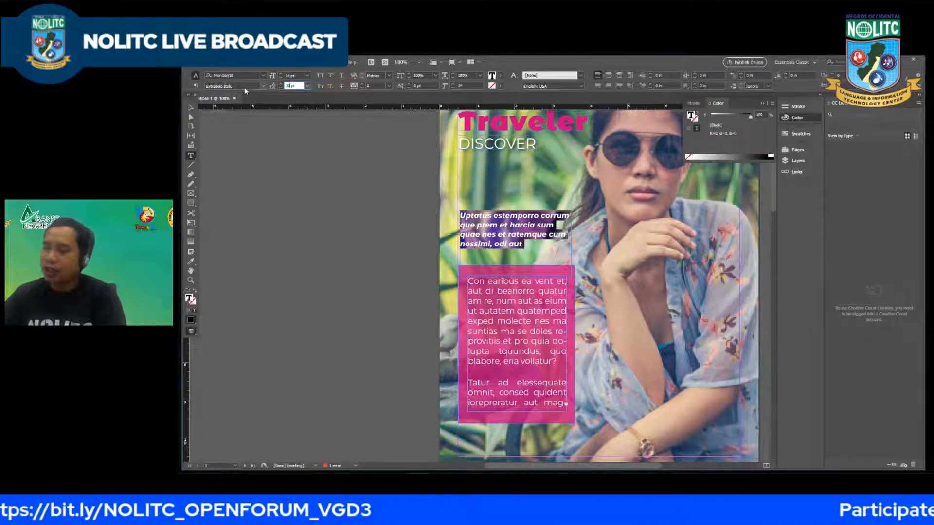
pyautogui.write('0')
pyautogui.press('Return')
pyautogui.click(191, 107)
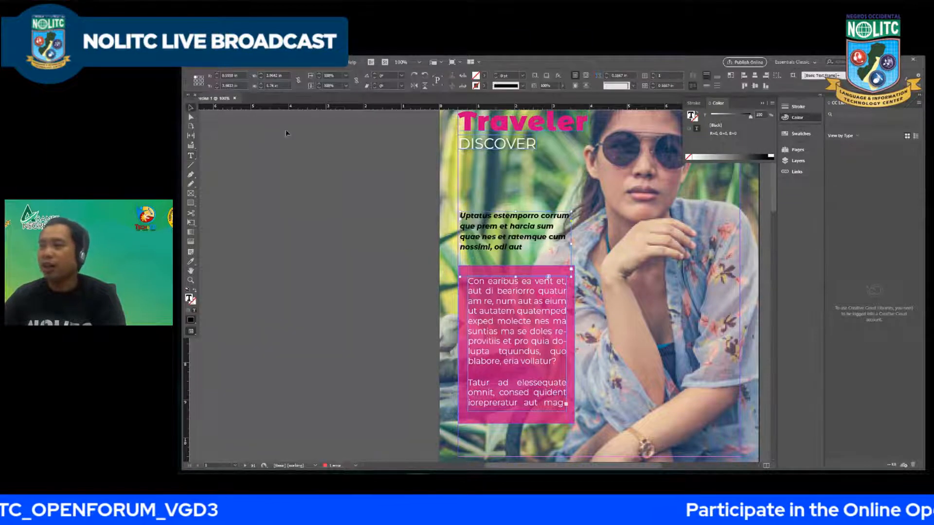
pyautogui.click(531, 235)
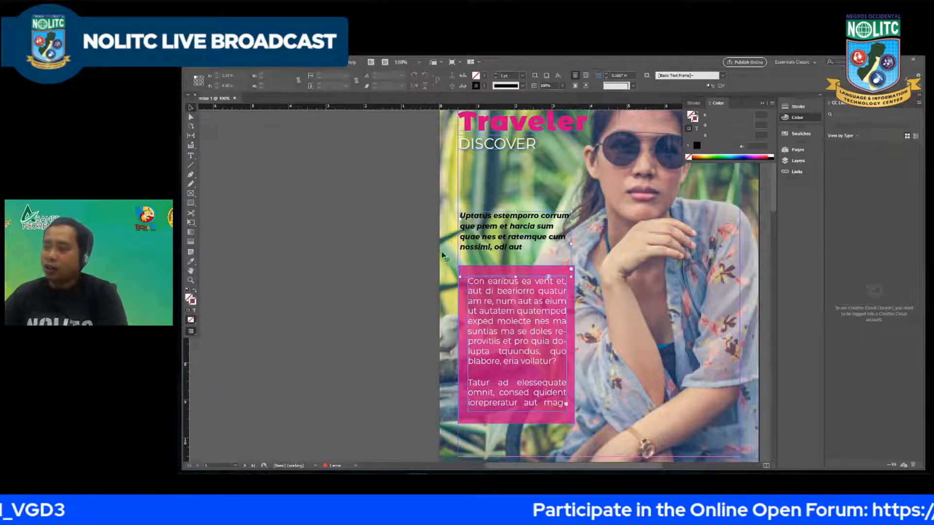
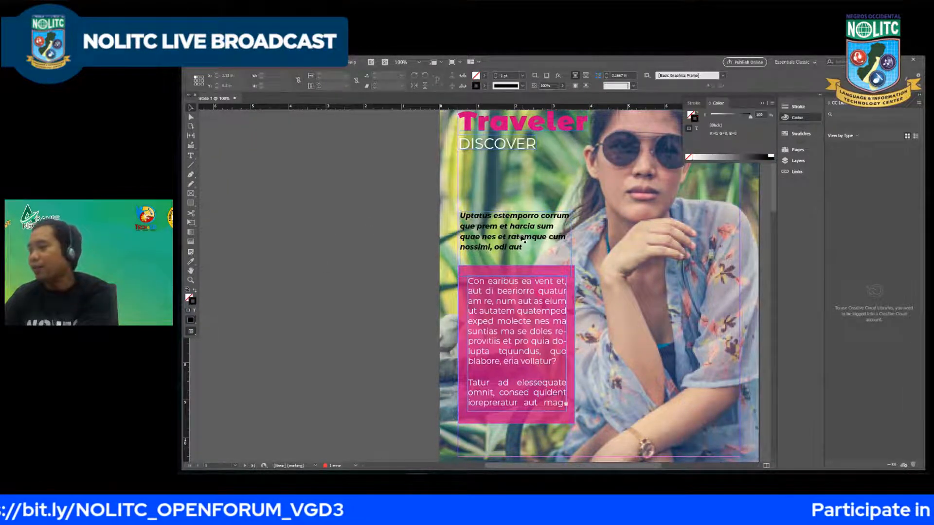
# Step: Enlarge all the text of the upper paragraph to 16 pt
pyautogui.click(357, 232)
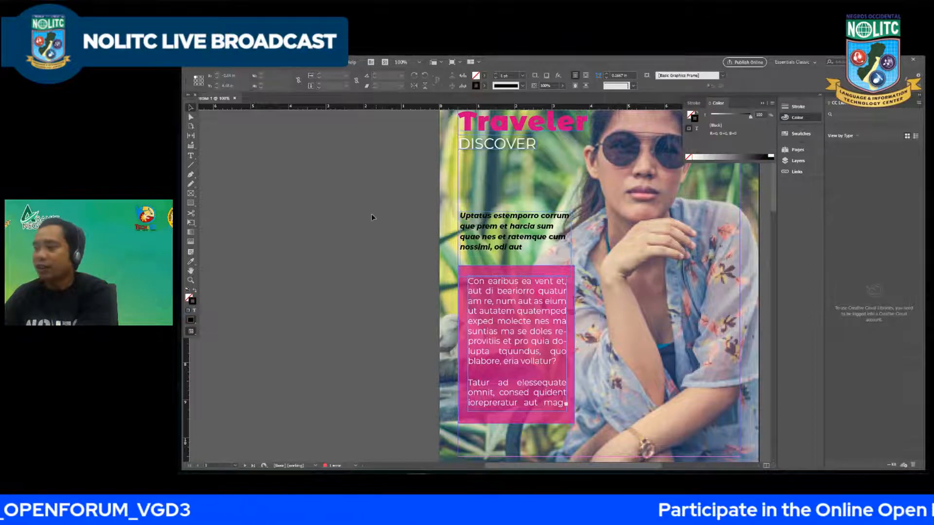
pyautogui.scroll(-2, 466, 226)
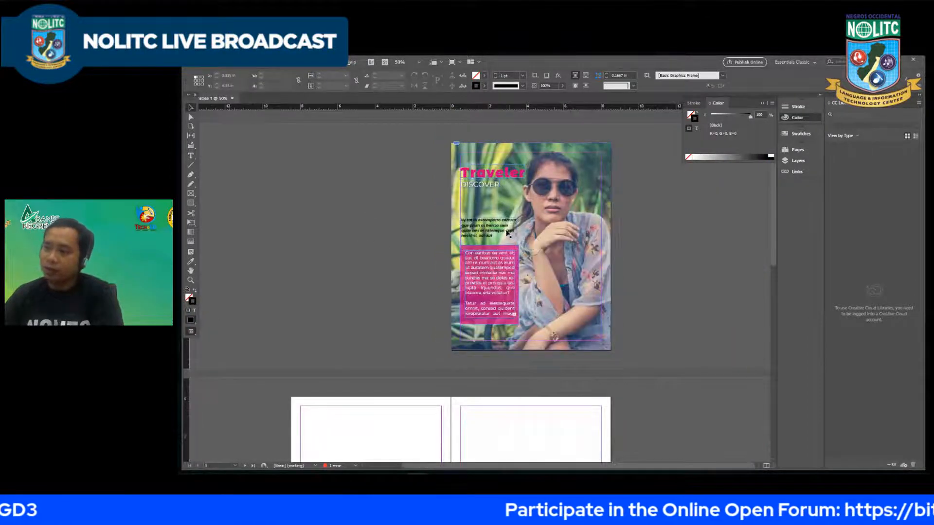
pyautogui.scroll(2, 509, 228)
pyautogui.doubleClick(477, 245)
pyautogui.hotkey('ctrl', 'a')
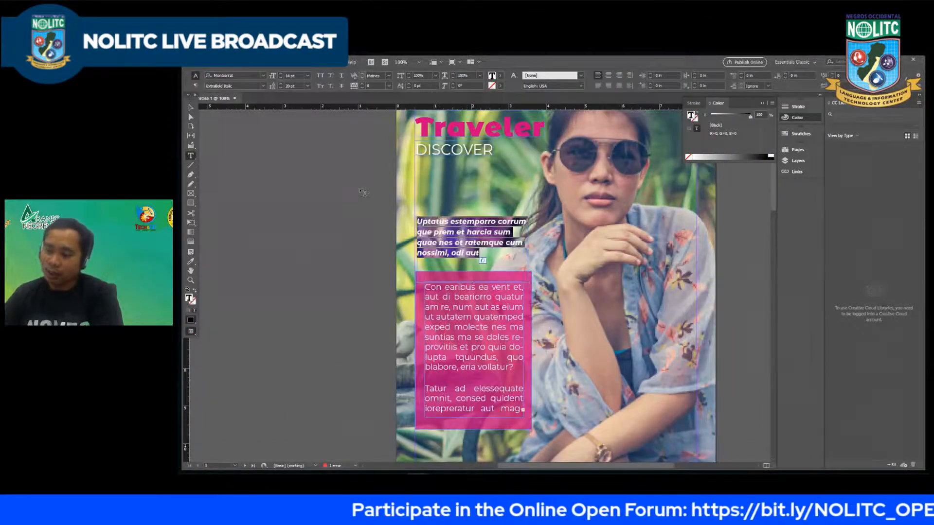
pyautogui.hotkey('ctrl', 'shift', '/')
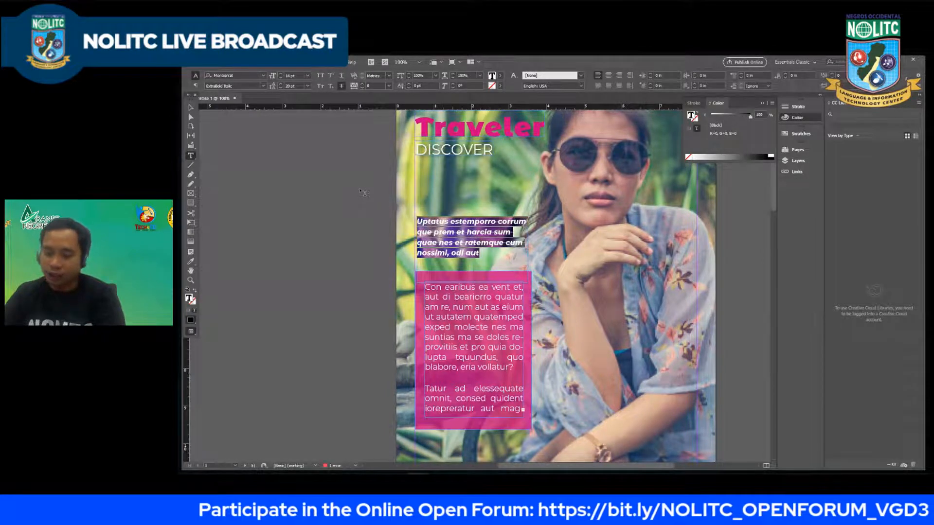
pyautogui.hotkey('ctrl', 'shift', '/')
pyautogui.hotkey('ctrl', 'shift', '/')
pyautogui.hotkey('ctrl', 'shift', '/')
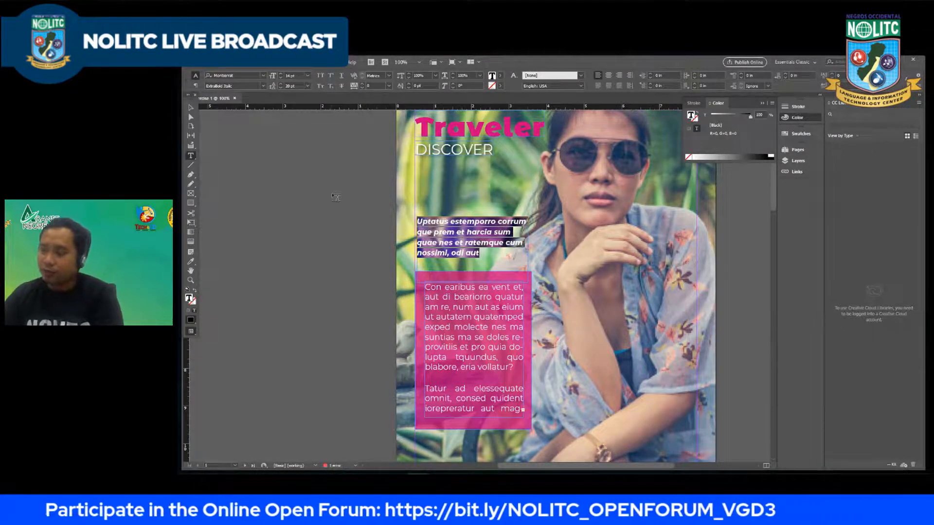
pyautogui.hotkey('ctrl', 'shift', '.')
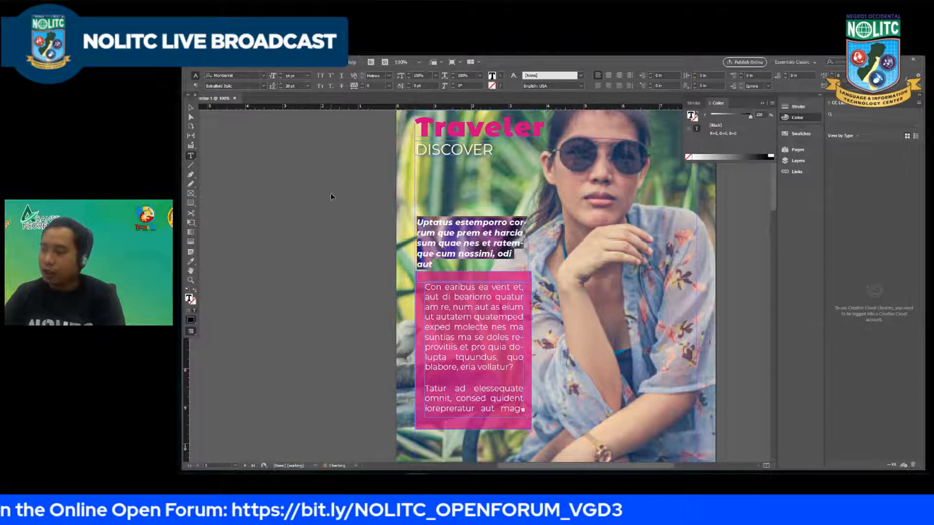
pyautogui.hotkey('ctrl', 'shift', '.')
pyautogui.hotkey('ctrl', 'shift', ',')
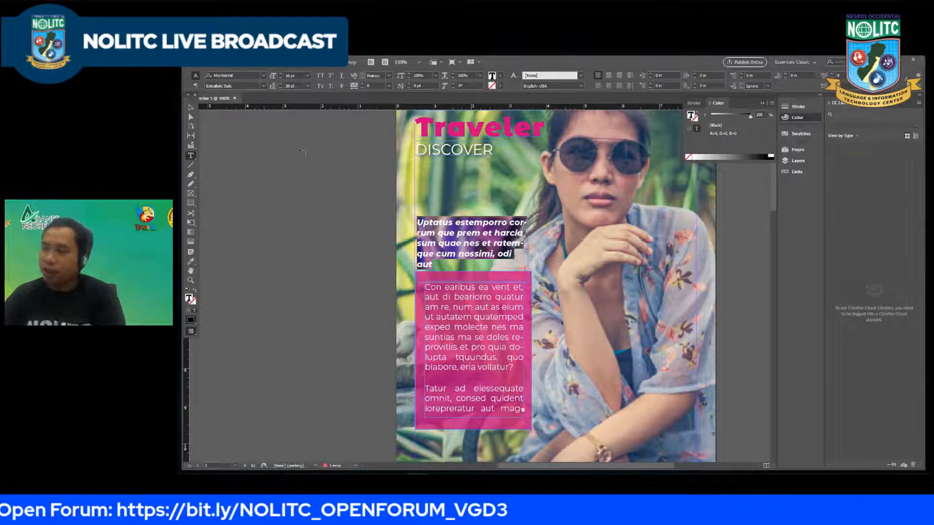
# Step: Leave text editing and widen the upper paragraph's frame to about 3.26 in so its text fits on four lines
pyautogui.click(191, 108)
pyautogui.doubleClick(521, 245)
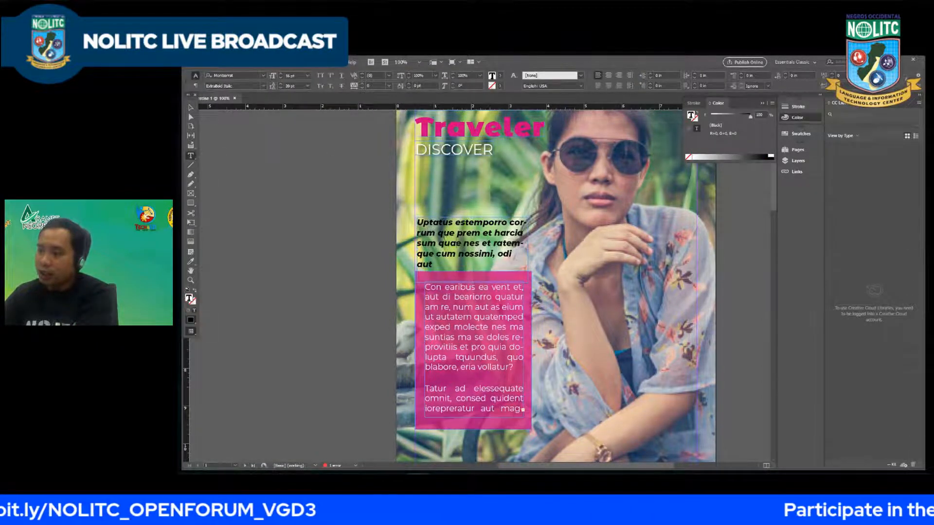
pyautogui.click(191, 107)
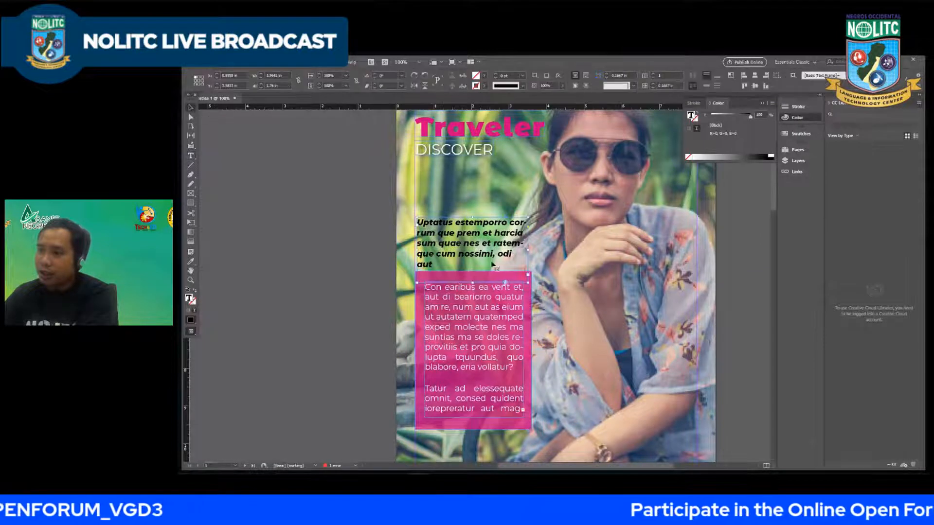
pyautogui.moveTo(528, 255); pyautogui.dragTo(546, 258)
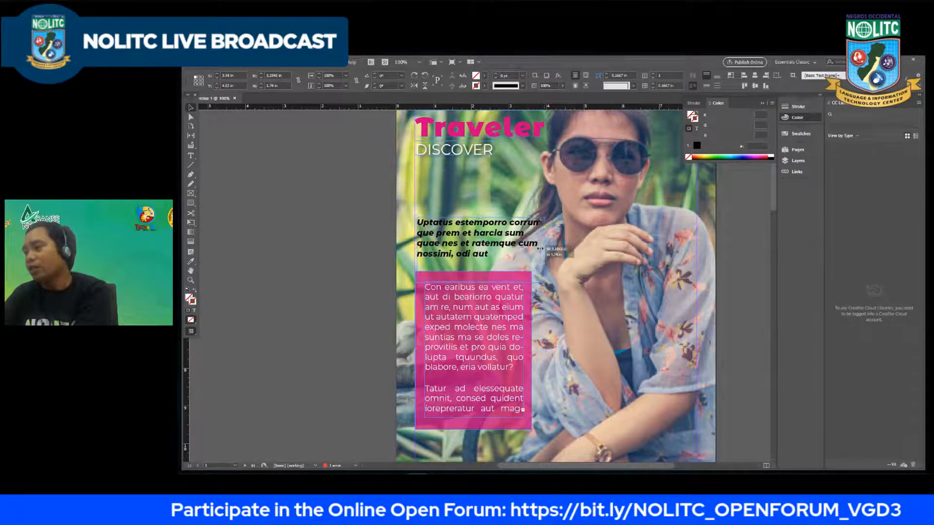
pyautogui.moveTo(544, 254); pyautogui.dragTo(538, 254)
pyautogui.press('Up')
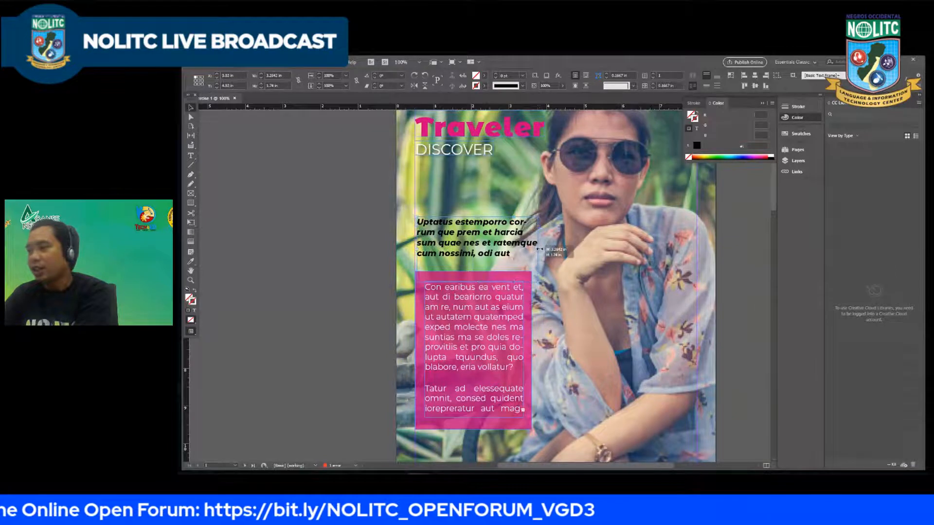
pyautogui.moveTo(538, 249); pyautogui.dragTo(539, 249)
# Step: Nudge the upper paragraph up and left to align with the pink rectangle's left edge, and shift the rectangle's text slightly left
pyautogui.press('Up')
pyautogui.press('Up')
pyautogui.press('Up')
pyautogui.press('Up')
pyautogui.press('Up')
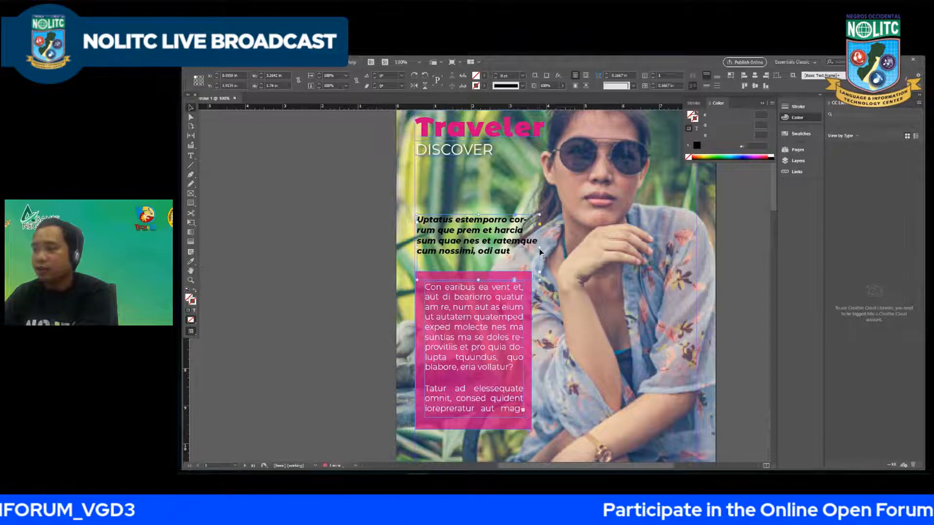
pyautogui.press('Left')
pyautogui.press('Left')
pyautogui.press('Left')
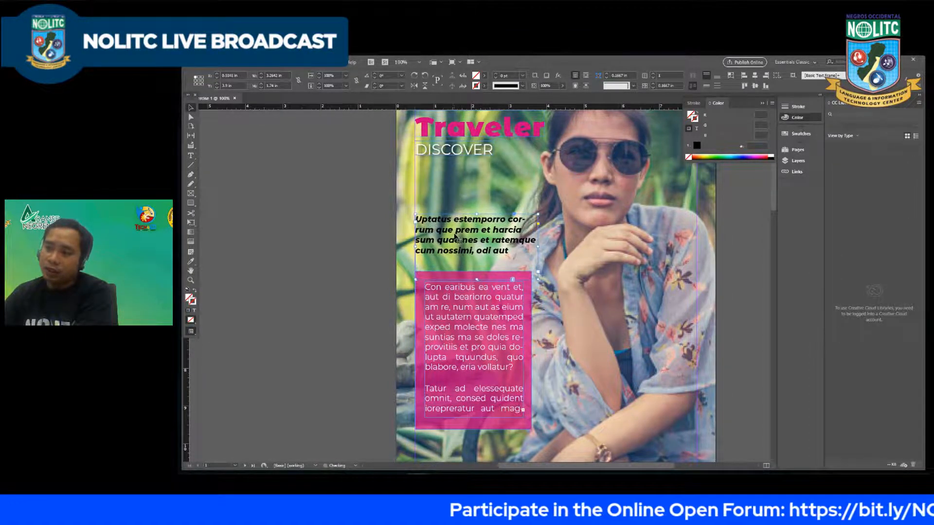
pyautogui.press('Down')
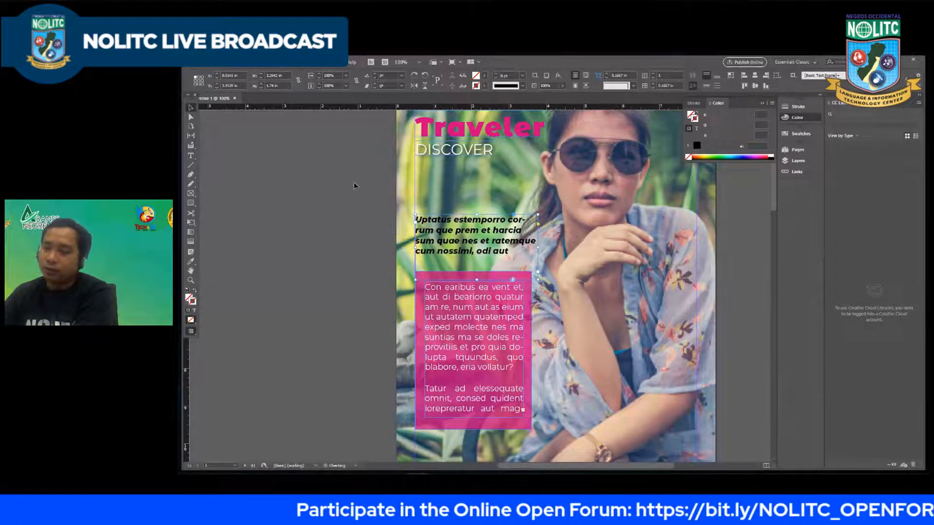
pyautogui.click(458, 328)
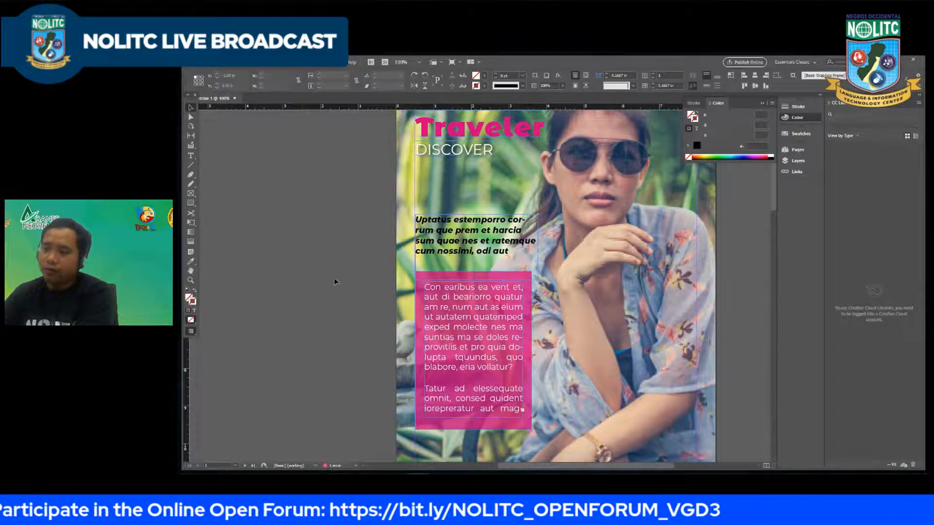
pyautogui.click(334, 278)
# Step: Examine the overall cover layout, comparing the title, the upper paragraph and the pink text block
pyautogui.scroll(-3, 328, 244)
pyautogui.scroll(-1, 328, 246)
pyautogui.scroll(1, 458, 262)
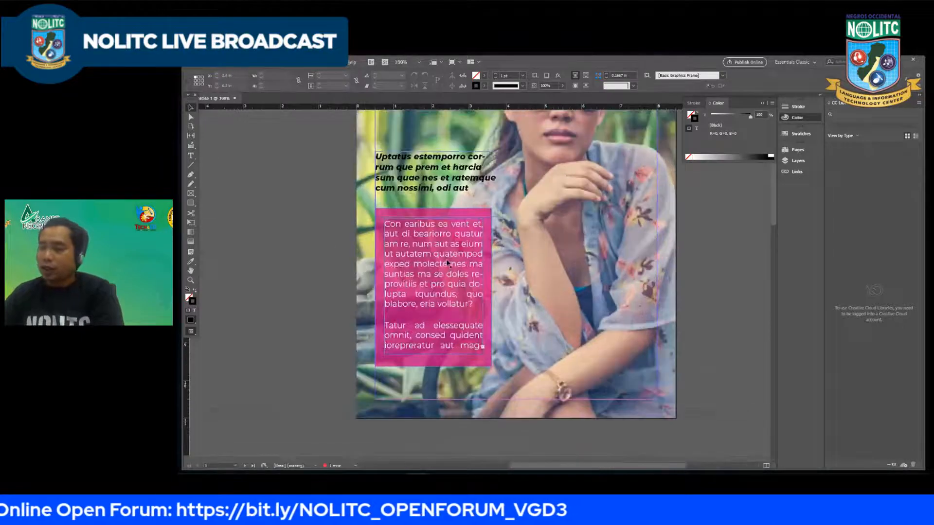
pyautogui.scroll(-1, 428, 257)
pyautogui.scroll(3, 513, 280)
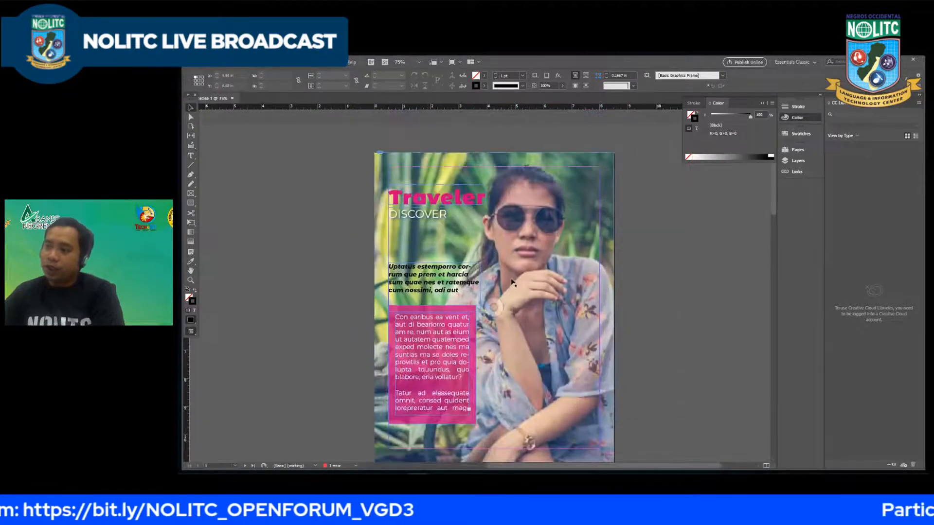
pyautogui.scroll(1, 505, 244)
pyautogui.scroll(-1, 535, 262)
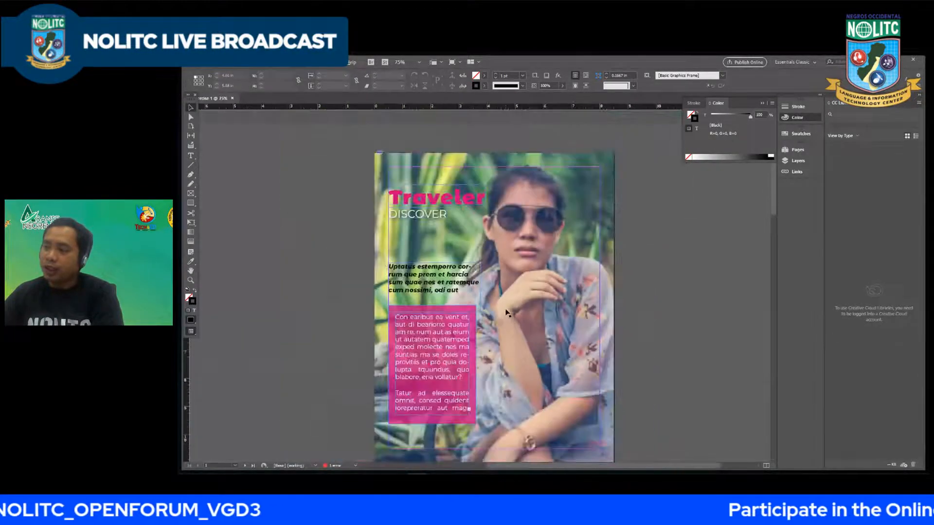
pyautogui.click(437, 273)
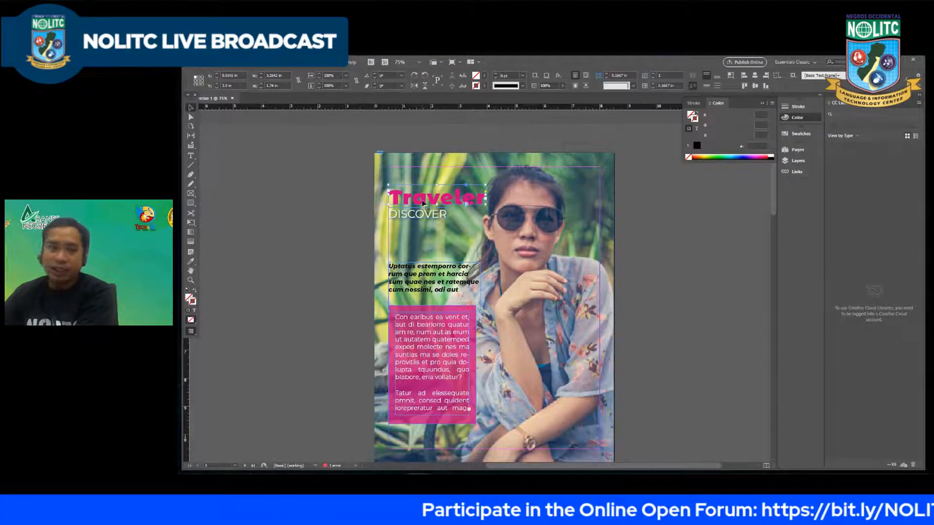
# Step: Enlarge the "Traveler" title to 54 pt and widen its frame to about 3.79 in so the word fits
pyautogui.click(481, 198)
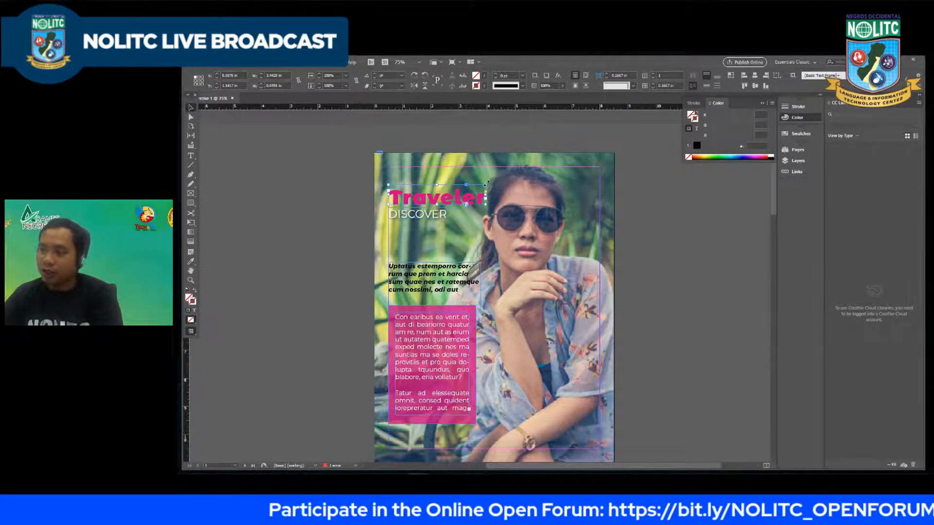
pyautogui.doubleClick(467, 192)
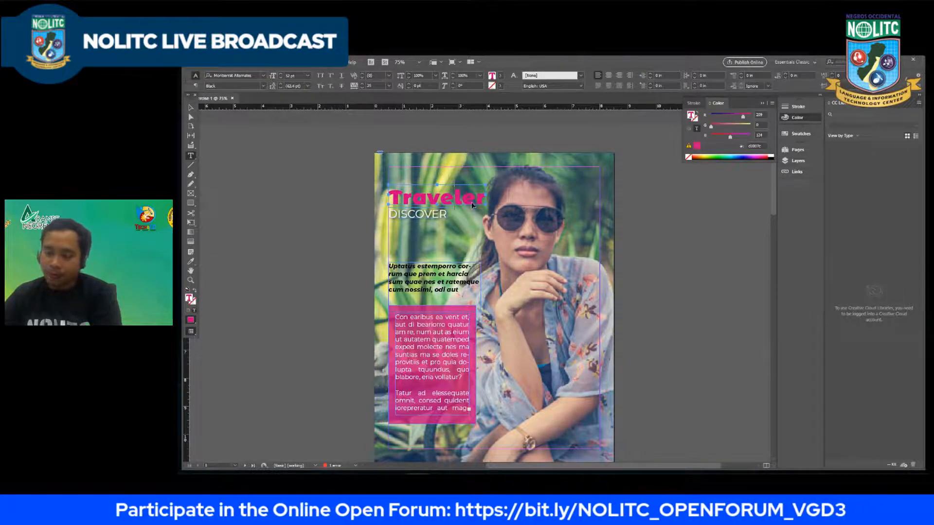
pyautogui.doubleClick(473, 201)
pyautogui.press('BackSpace')
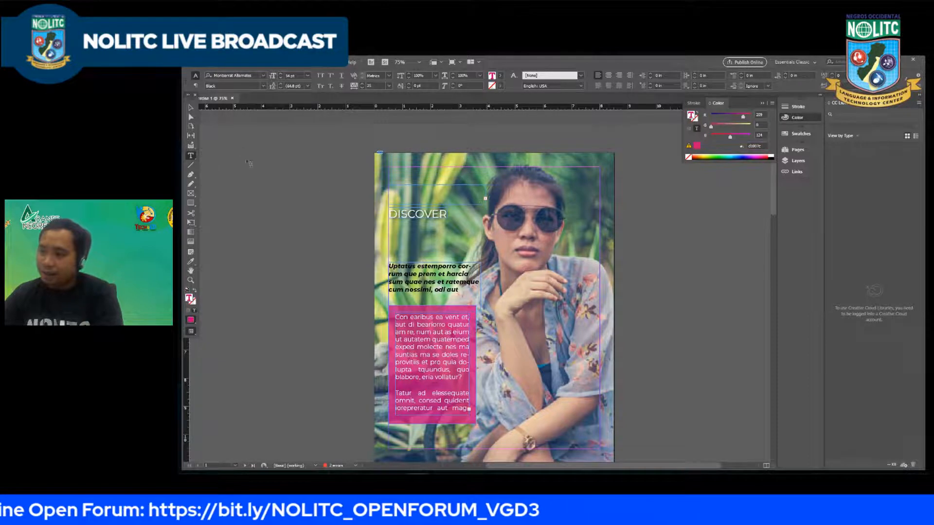
pyautogui.press('Escape')
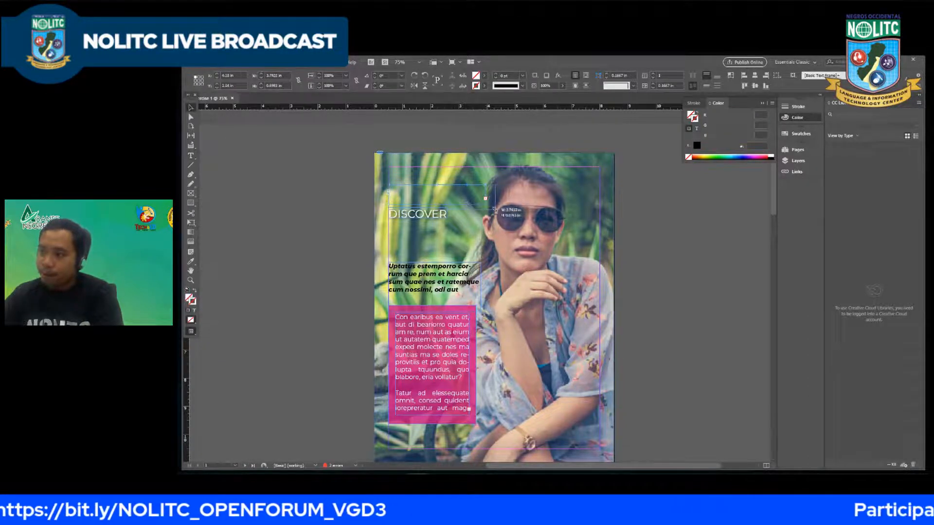
pyautogui.hotkey('ctrl', 'z')
# Step: Try 58 pt on the "Traveler" title, settle on 56 pt, and leave text editing
pyautogui.doubleClick(465, 201)
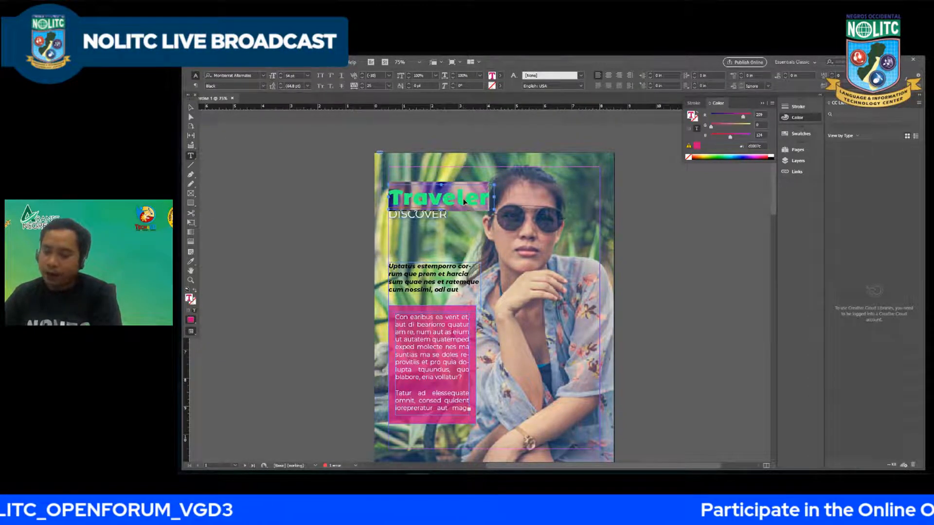
pyautogui.hotkey('ctrl', 'shift', '.')
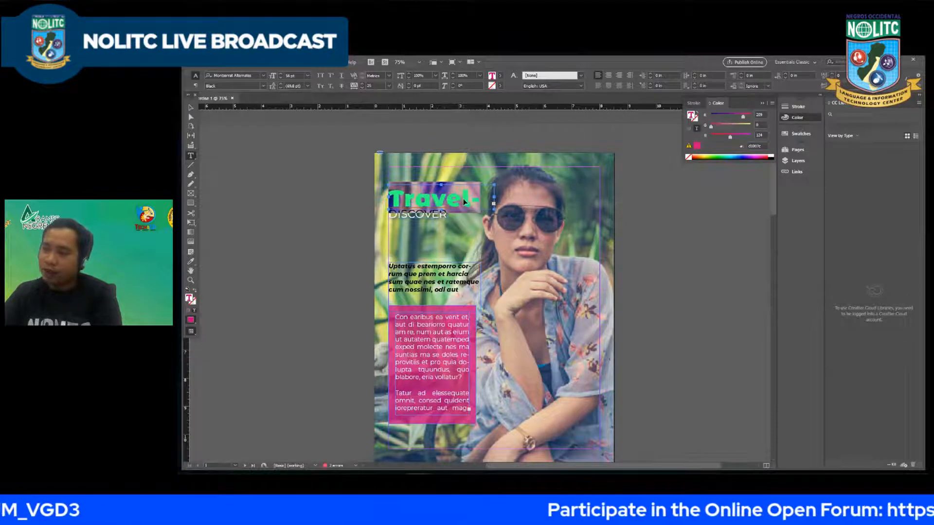
pyautogui.hotkey('ctrl', 'shift', ',')
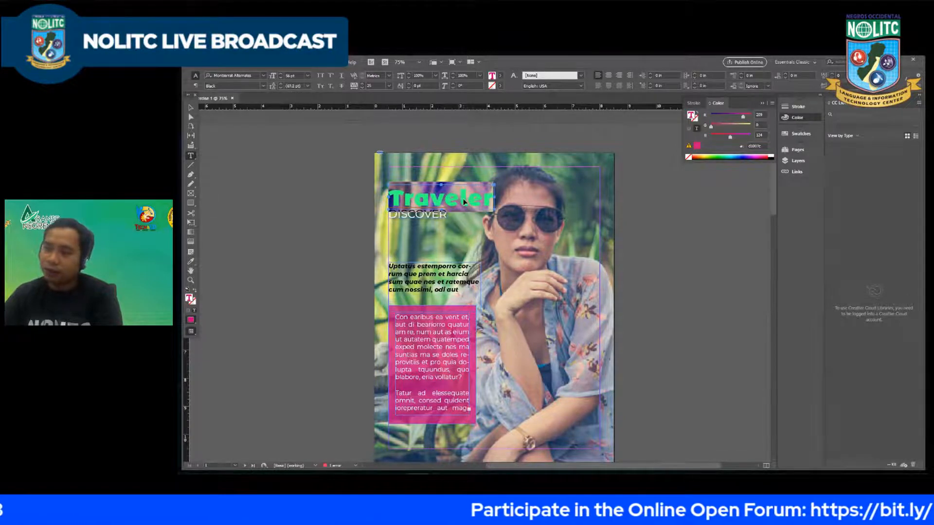
pyautogui.click(191, 107)
# Step: Nudge the "Traveler" title and the "DISCOVER" text up together
pyautogui.click(410, 200)
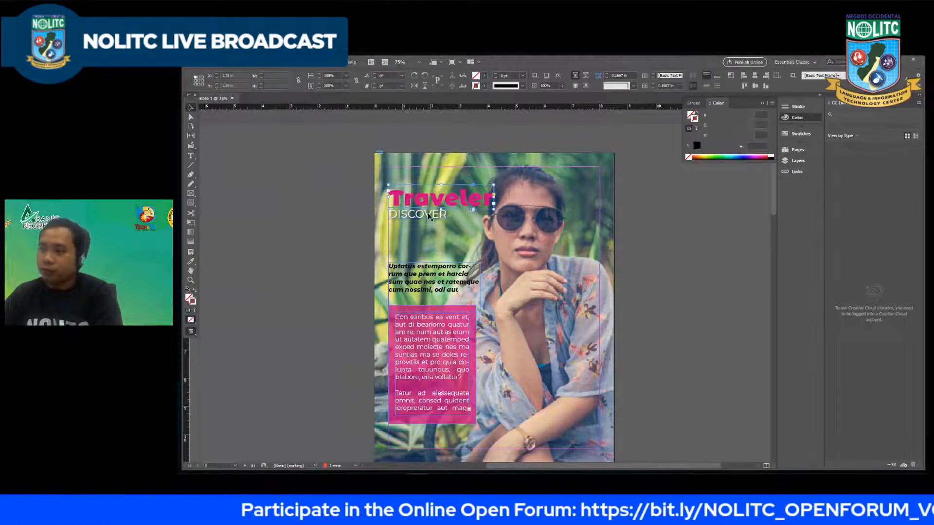
pyautogui.press('Up')
pyautogui.press('Up')
pyautogui.press('Up')
pyautogui.press('Up')
pyautogui.press('Up')
pyautogui.press('Up')
pyautogui.press('Up')
pyautogui.press('Up')
pyautogui.press('Up')
pyautogui.press('Up')
pyautogui.press('Up')
pyautogui.press('Up')
pyautogui.press('Up')
pyautogui.press('Up')
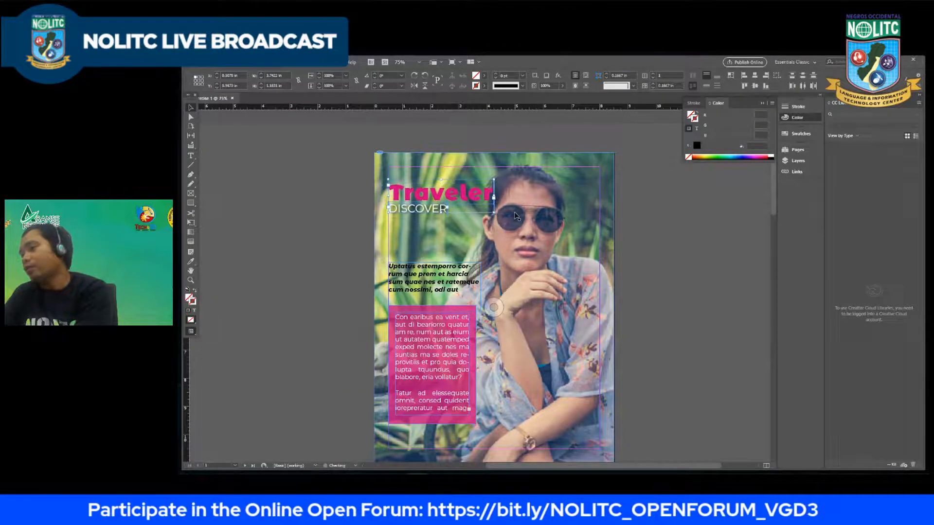
# Step: Shift the portrait photo slightly right inside its frame so the face moves away from the title, and deselect it
pyautogui.click(531, 245)
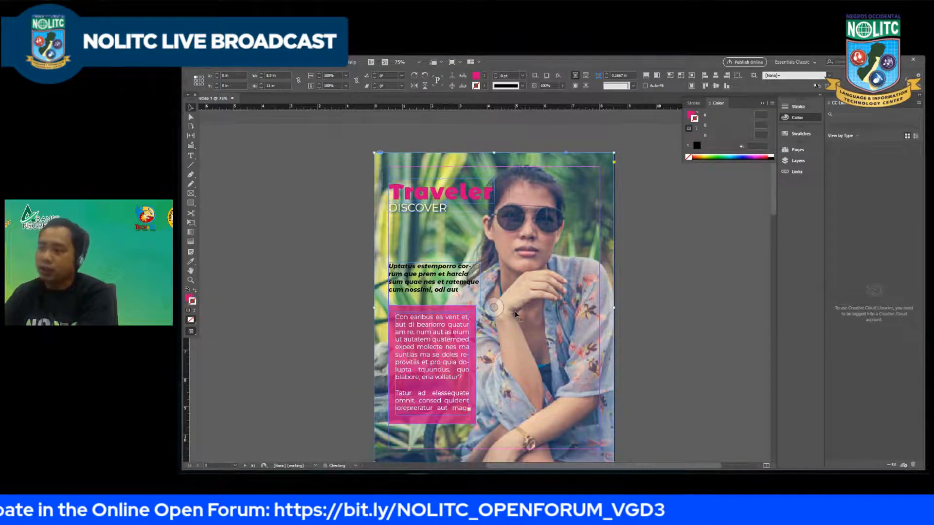
pyautogui.press('Right')
pyautogui.press('Right')
pyautogui.press('Right')
pyautogui.press('Right')
pyautogui.press('Right')
pyautogui.press('Right')
pyautogui.press('Right')
pyautogui.press('Right')
pyautogui.press('Right')
pyautogui.press('Right')
pyautogui.press('Right')
pyautogui.press('Right')
pyautogui.press('Right')
pyautogui.press('Right')
pyautogui.press('Right')
pyautogui.press('Right')
pyautogui.press('Right')
pyautogui.press('Right')
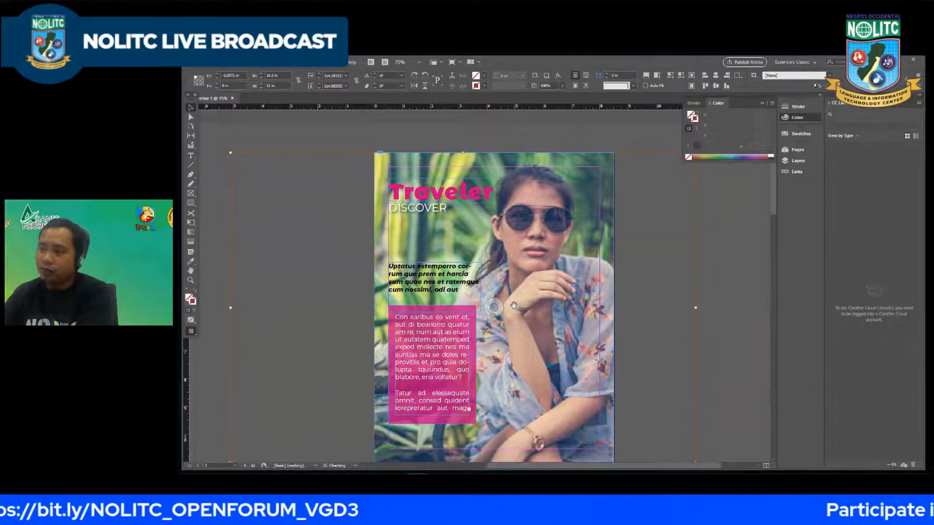
pyautogui.press('Right')
pyautogui.press('Right')
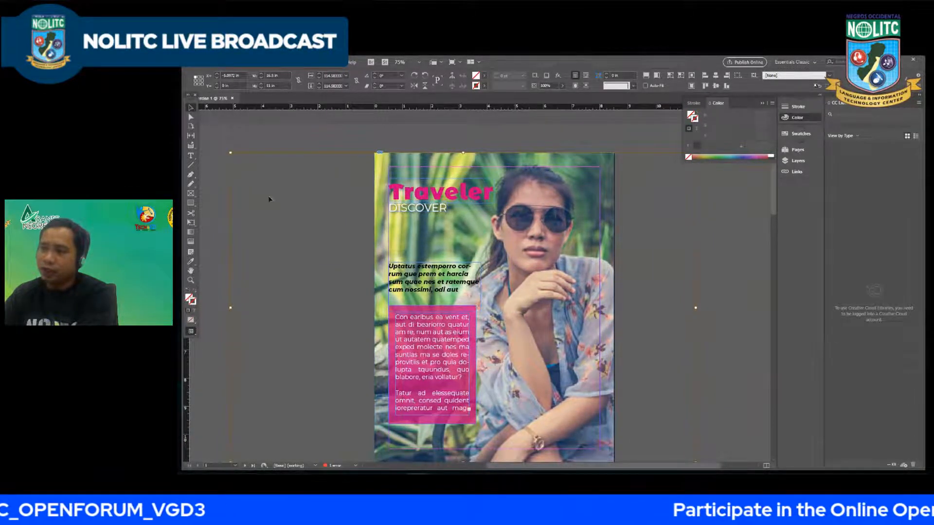
pyautogui.click(269, 200)
pyautogui.click(433, 195)
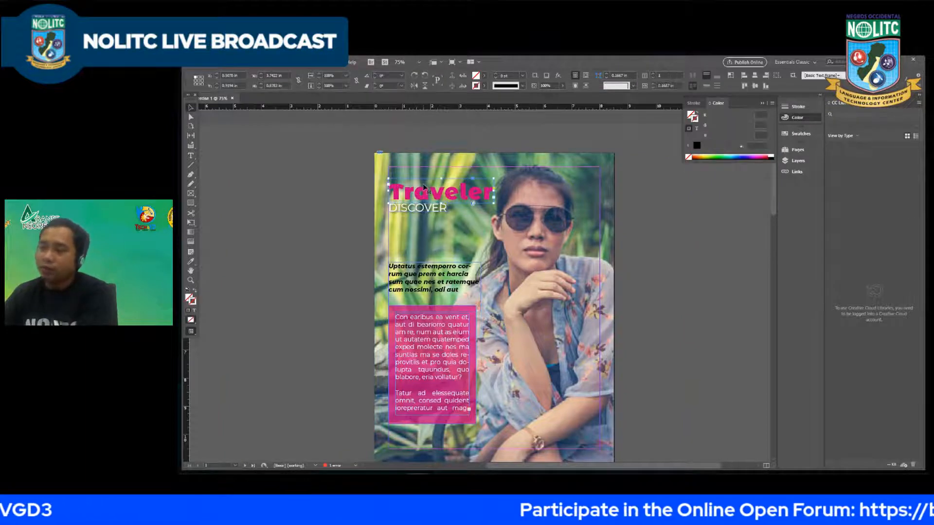
pyautogui.click(338, 242)
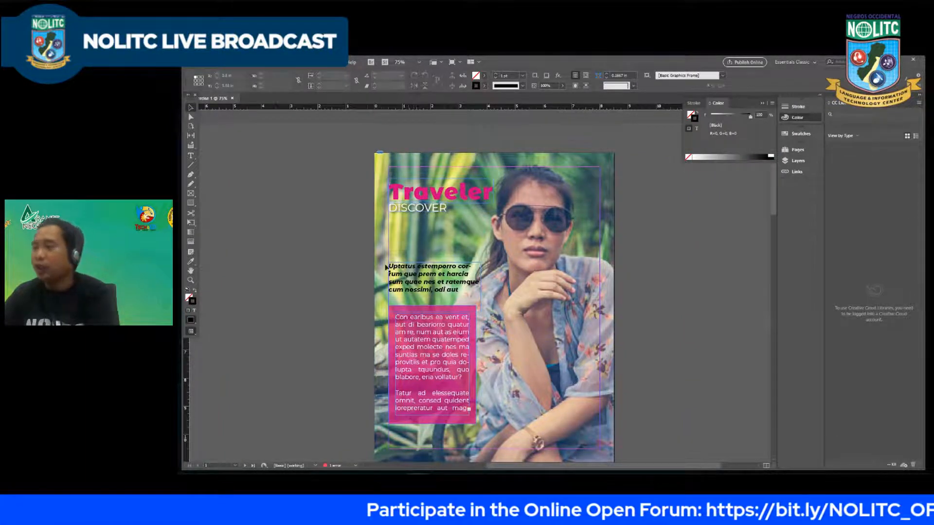
# Step: Enlarge the bold italic placeholder text above the pink rectangle and delete its trailing words after "harcia sum quae"
pyautogui.scroll(-1, 402, 277)
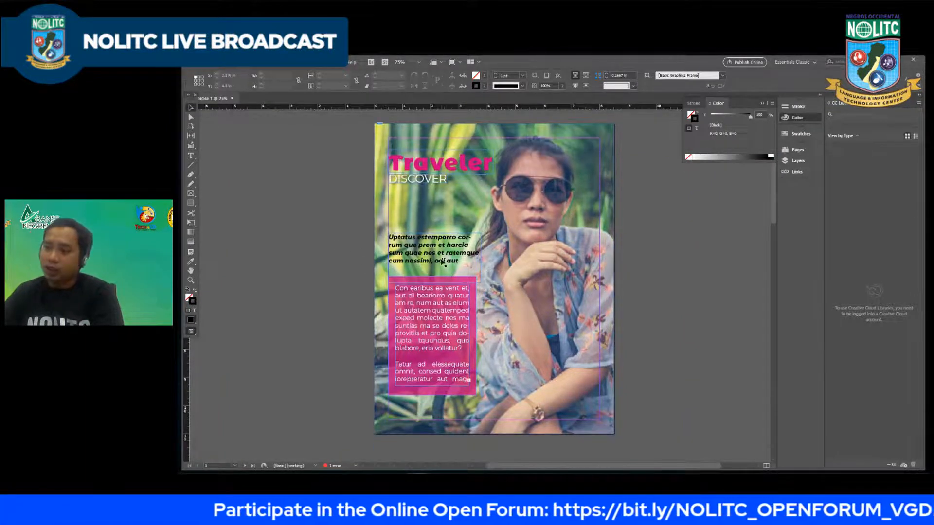
pyautogui.doubleClick(443, 261)
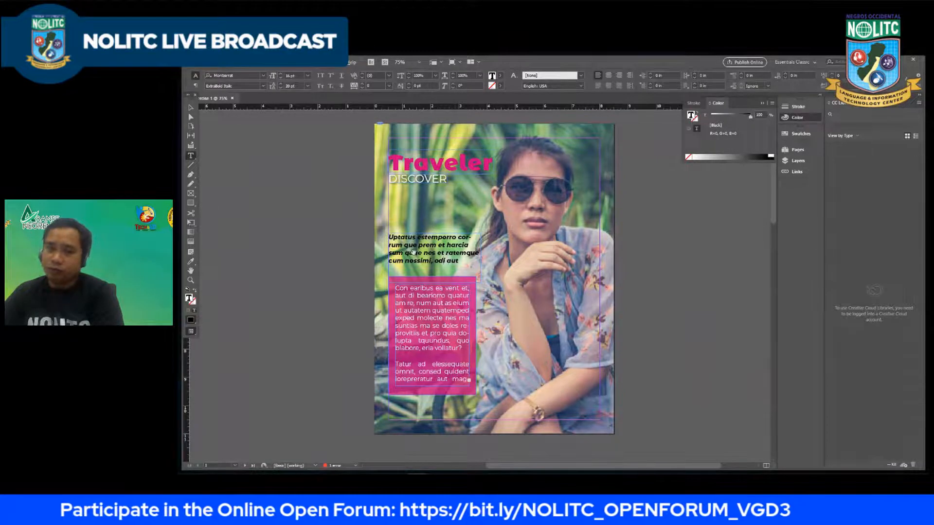
pyautogui.hotkey('ctrl', 'a')
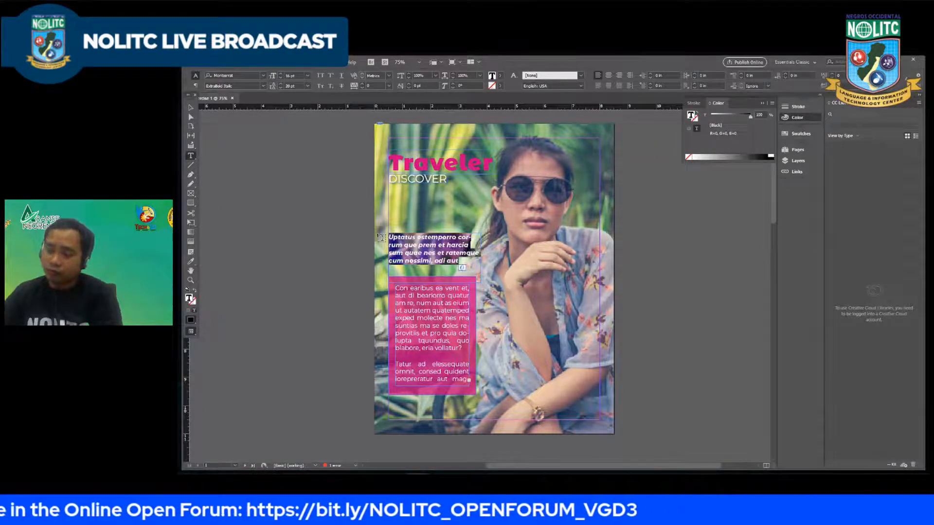
pyautogui.hotkey('ctrl', 'shift', '.')
pyautogui.hotkey('ctrl', 'shift', '.')
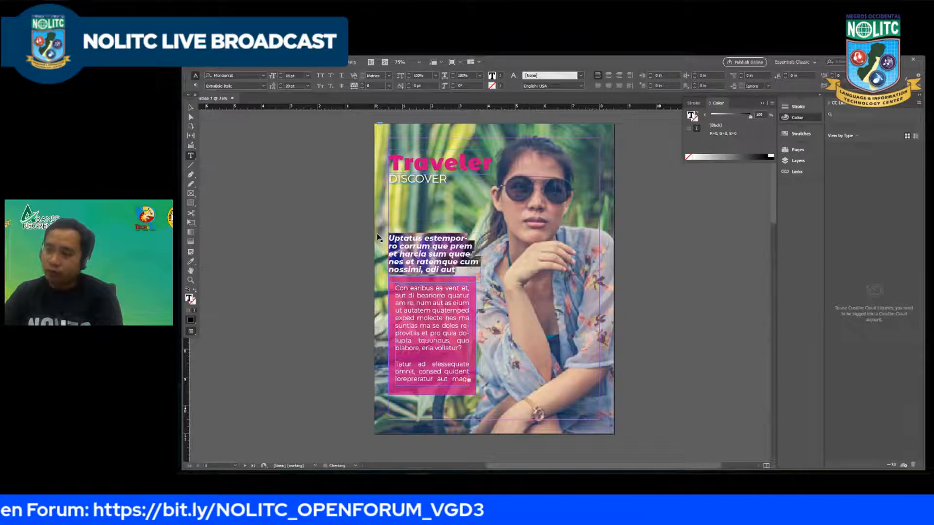
pyautogui.moveTo(462, 270); pyautogui.dragTo(374, 261)
pyautogui.press('BackSpace')
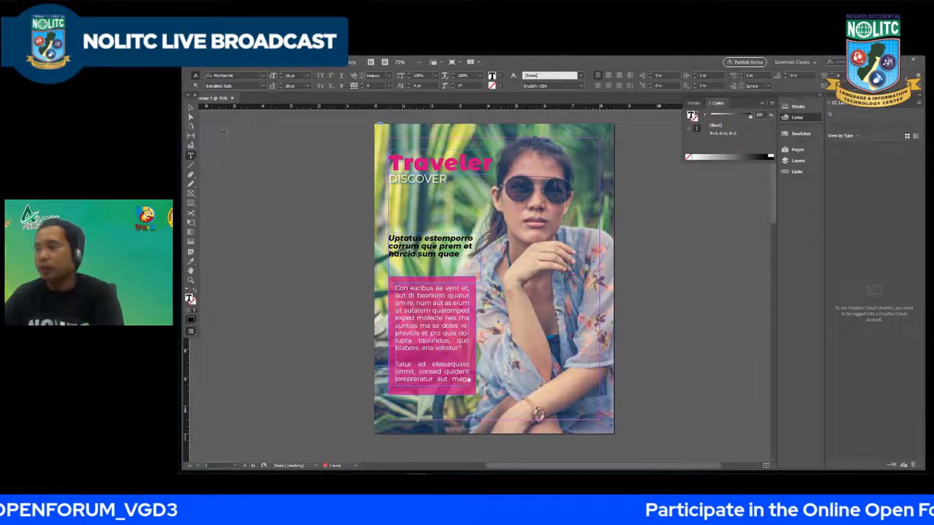
pyautogui.press('Escape')
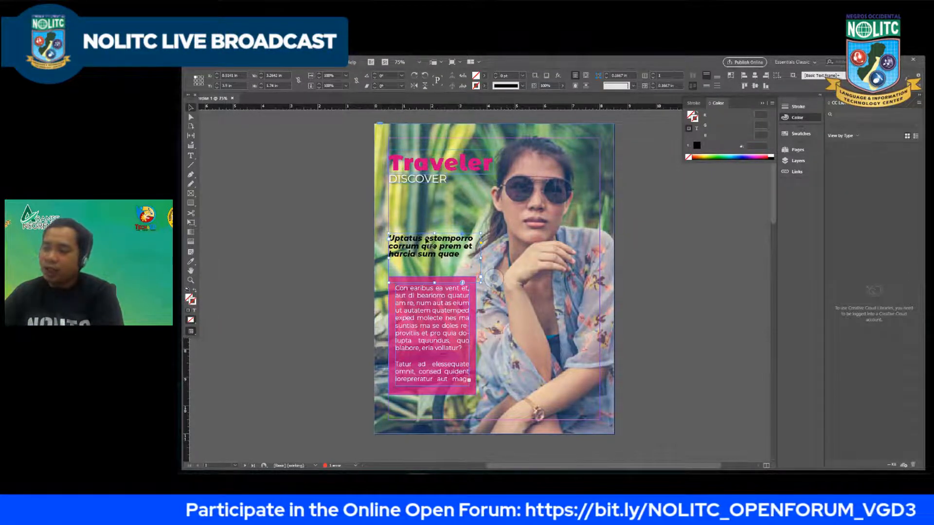
# Step: Duplicate the "Traveler" title onto the lower part of the portrait and open the copy for text editing
pyautogui.click(317, 209)
pyautogui.moveTo(436, 166); pyautogui.dragTo(547, 341)
pyautogui.doubleClick(547, 342)
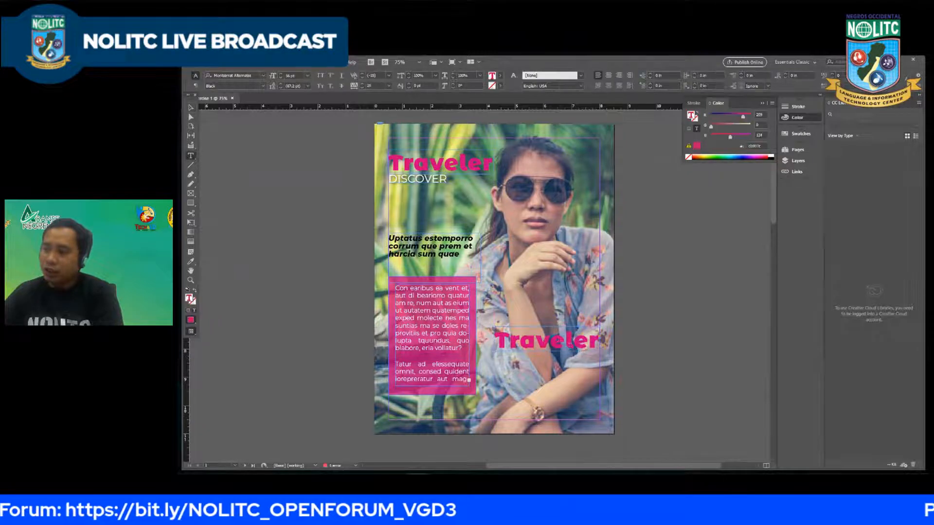
# Step: Replace the duplicated title's text with "summer", trying it in lowercase
pyautogui.doubleClick(564, 333)
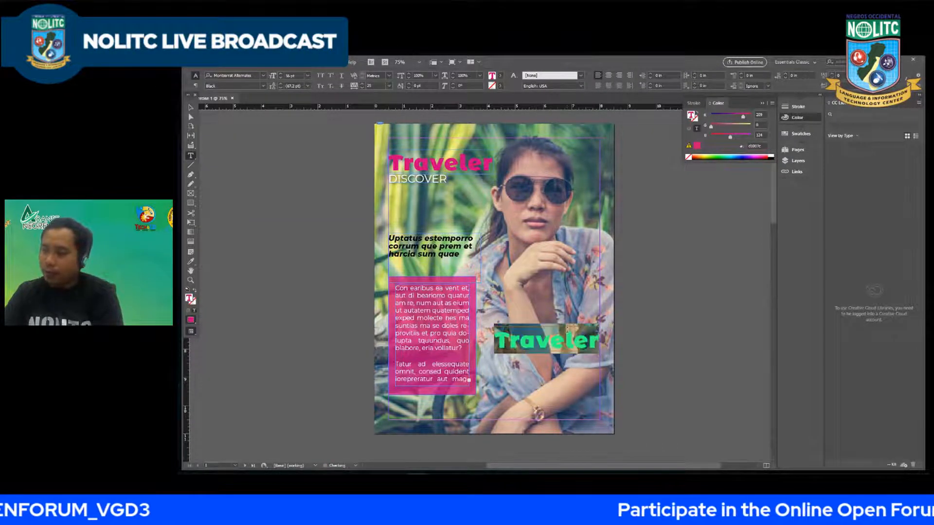
pyautogui.write('su')
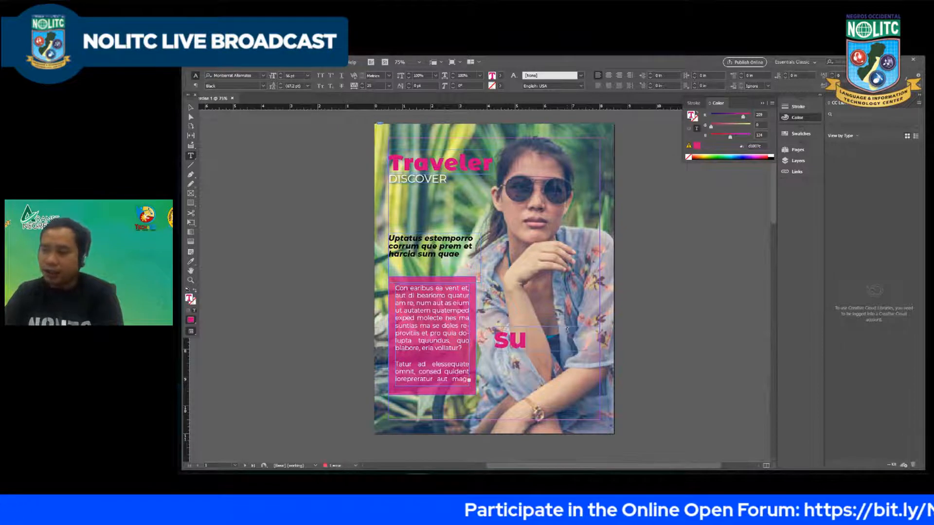
pyautogui.write('mmer')
pyautogui.press('BackSpace')
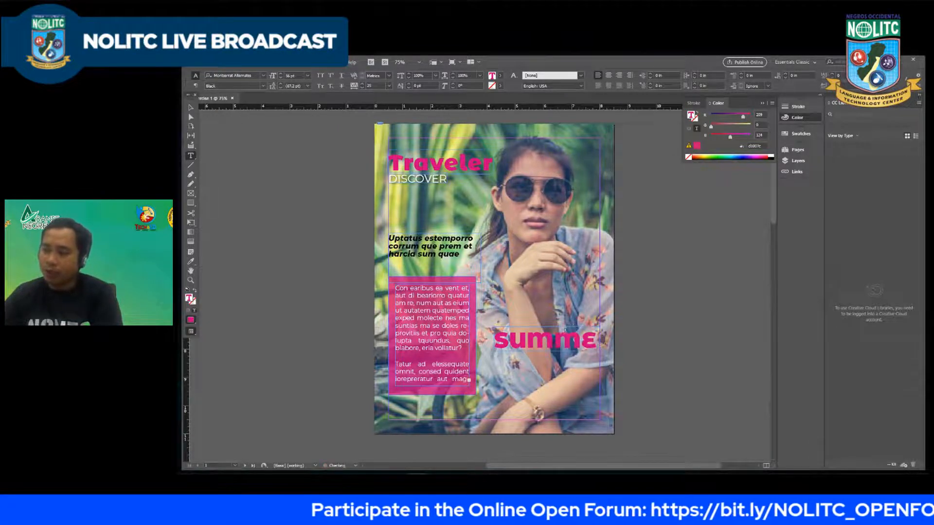
pyautogui.doubleClick(572, 337)
pyautogui.write('summer')
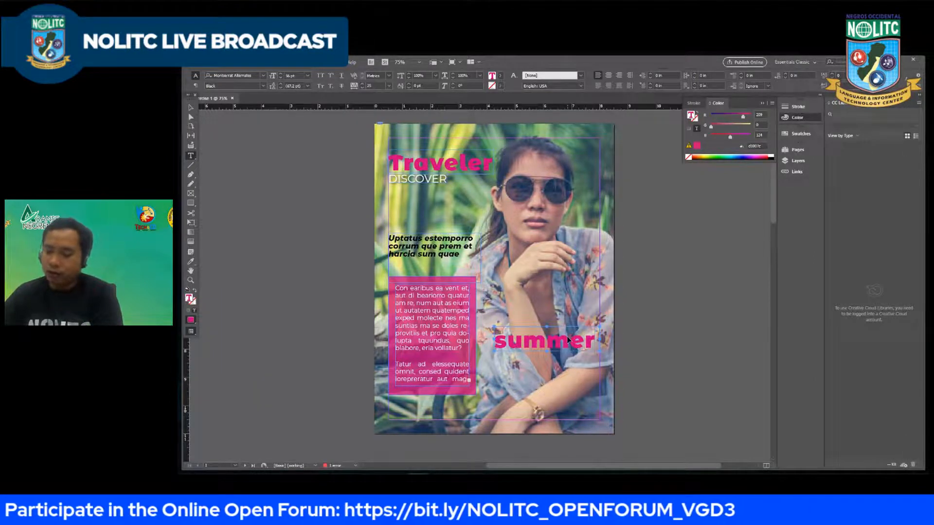
# Step: Change the duplicated title's text to "SUMMER" in capitals, reduce it to 48 pt, and select the word
pyautogui.doubleClick(568, 340)
pyautogui.write('sum')
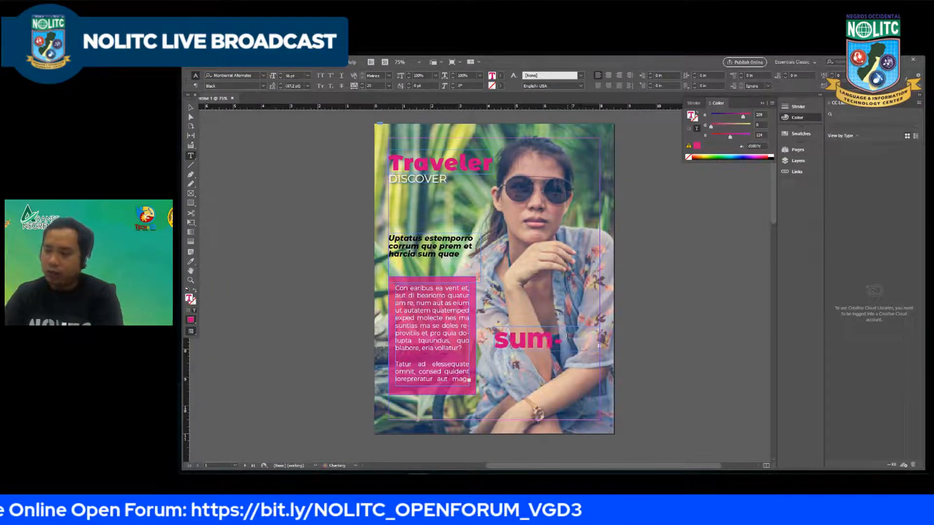
pyautogui.doubleClick(563, 337)
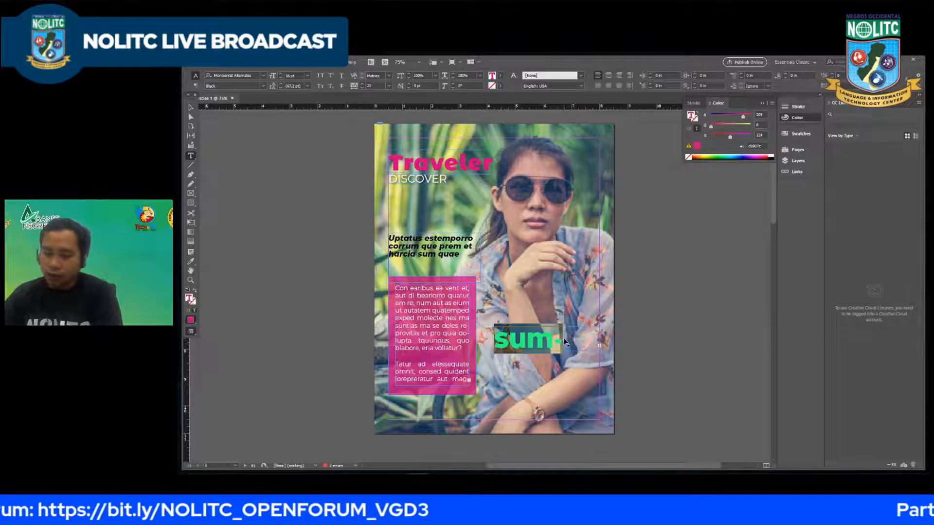
pyautogui.hotkey('ctrl', 'shift', ',')
pyautogui.hotkey('ctrl', 'shift', ',')
pyautogui.hotkey('ctrl', 'shift', ',')
pyautogui.hotkey('ctrl', 'shift', ',')
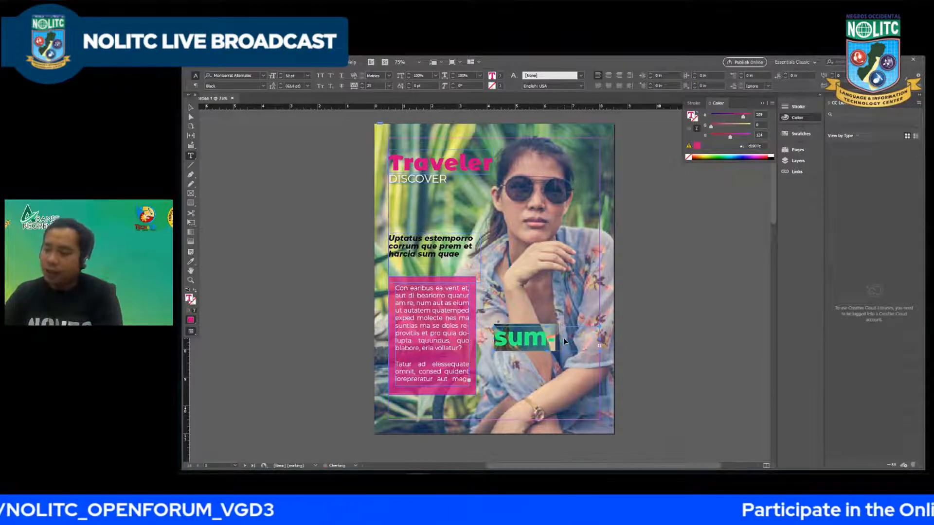
pyautogui.hotkey('ctrl', 'shift', '.')
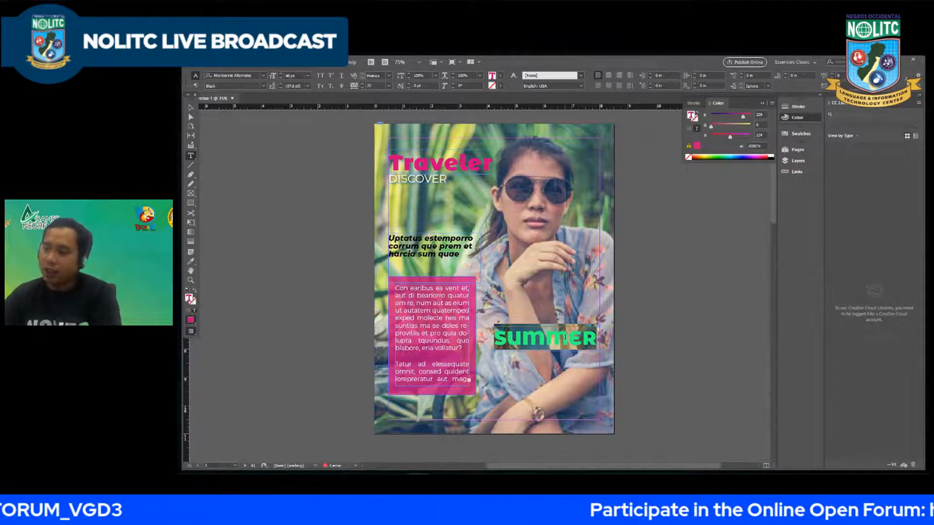
pyautogui.doubleClick(565, 337)
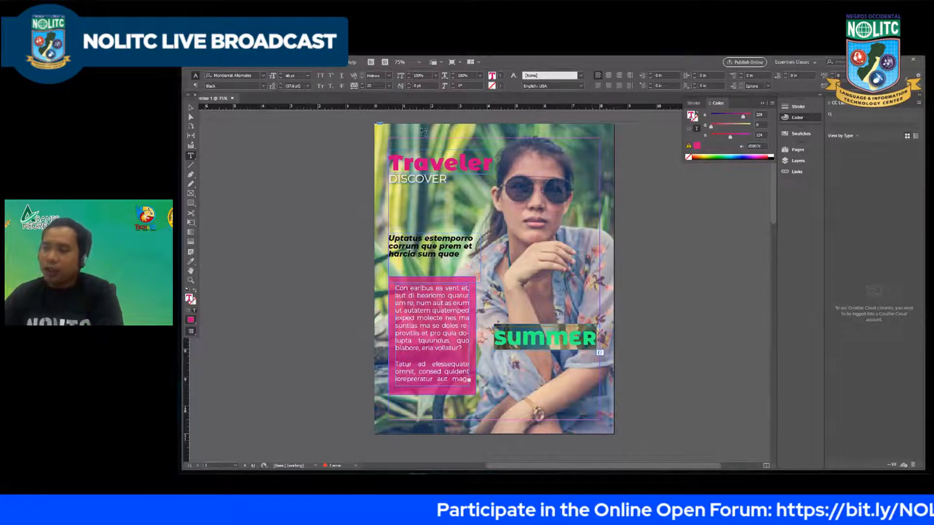
# Step: Set the colour of the "SUMMER" text to the blue hex value 00aeef
pyautogui.click(499, 76)
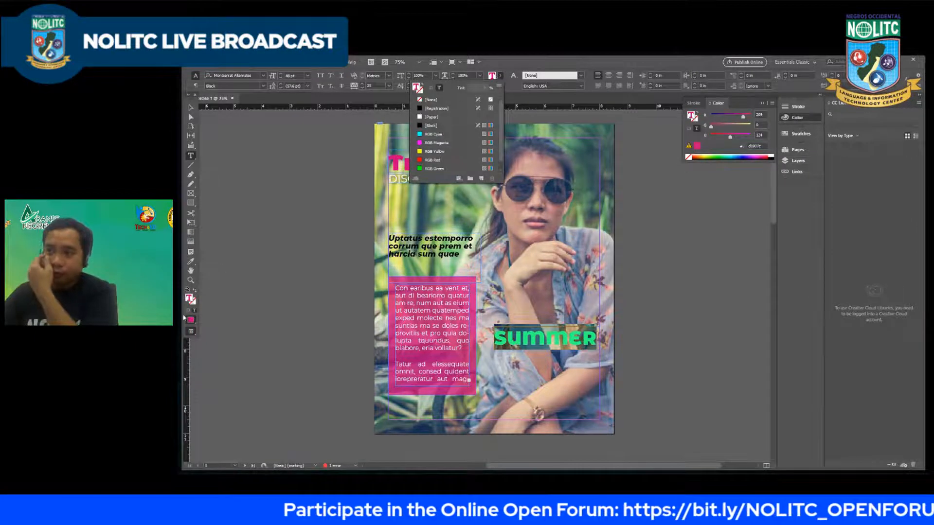
pyautogui.click(191, 299)
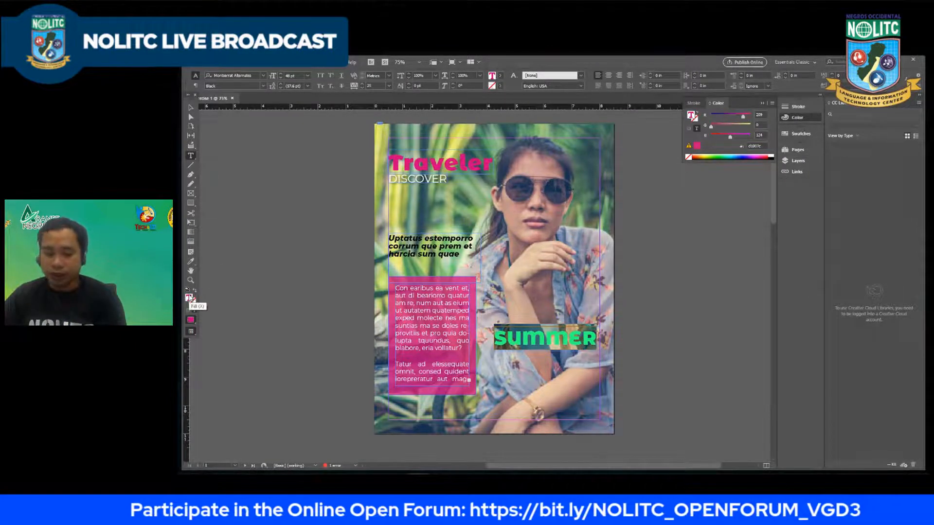
pyautogui.click(764, 146)
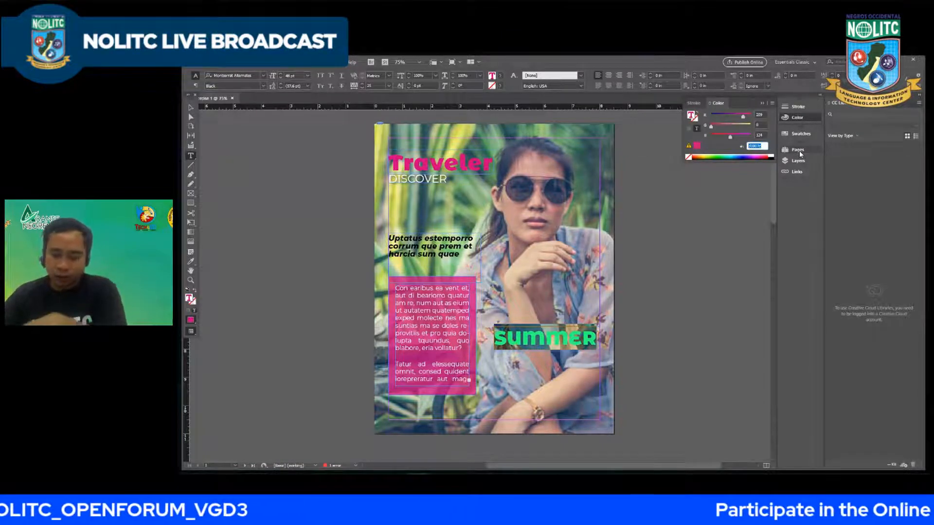
pyautogui.write('c')
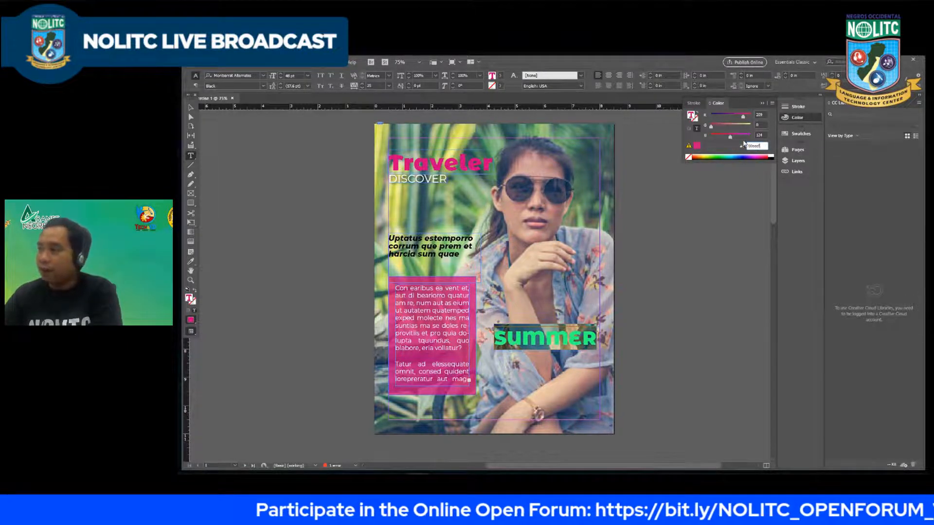
pyautogui.click(762, 133)
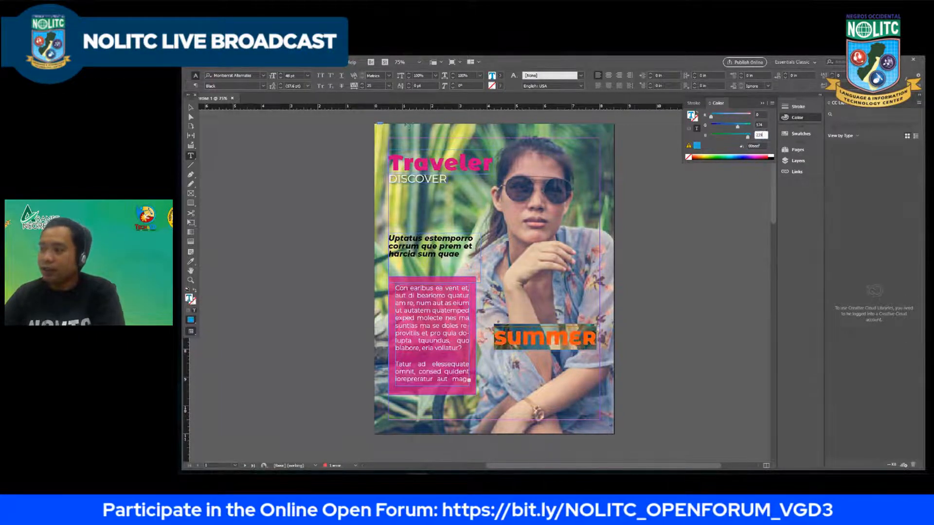
# Step: Change the "SUMMER" text's font to Montserrat Black Italic and leave text editing
pyautogui.click(243, 76)
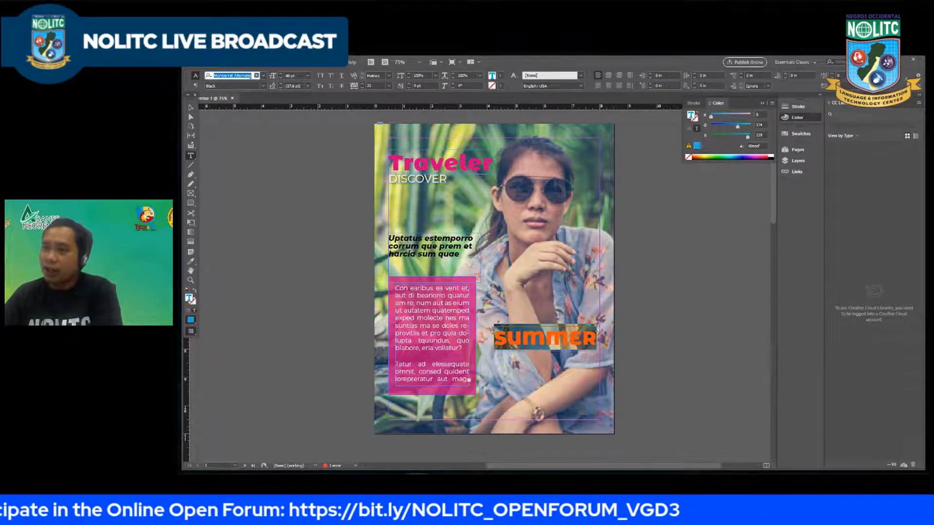
pyautogui.click(264, 77)
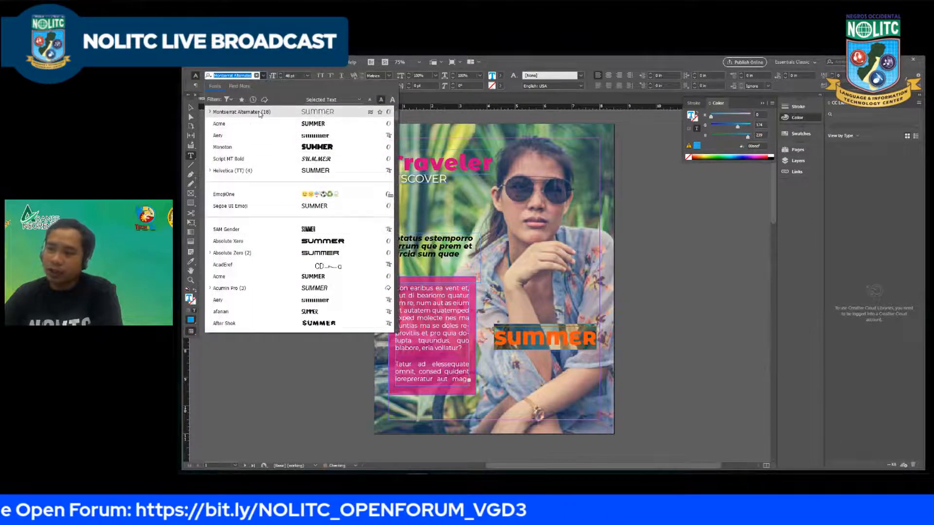
pyautogui.scroll(-3, 277, 144)
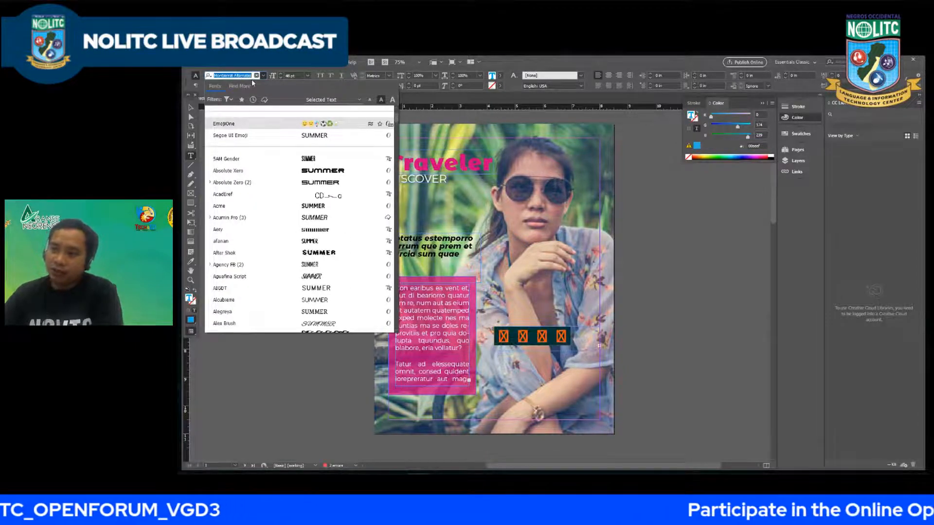
pyautogui.write('monos')
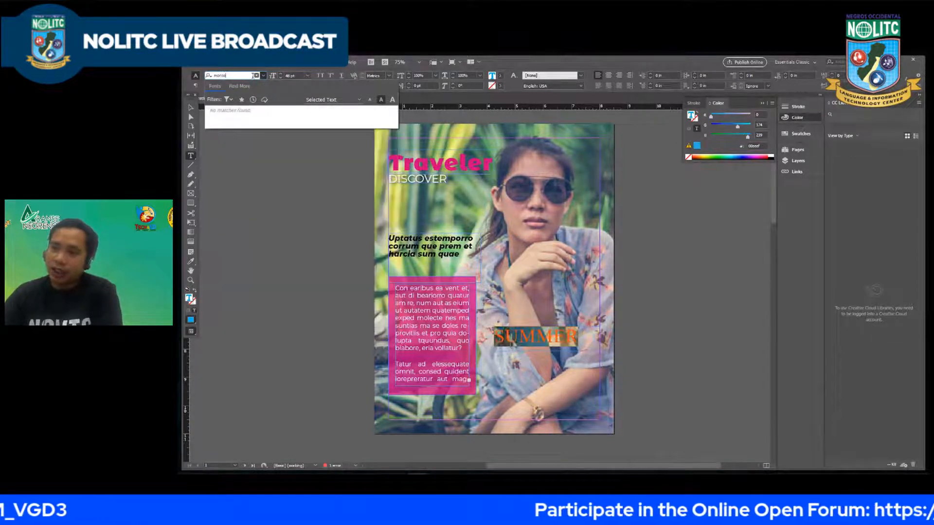
pyautogui.press('BackSpace')
pyautogui.press('BackSpace')
pyautogui.write('tse')
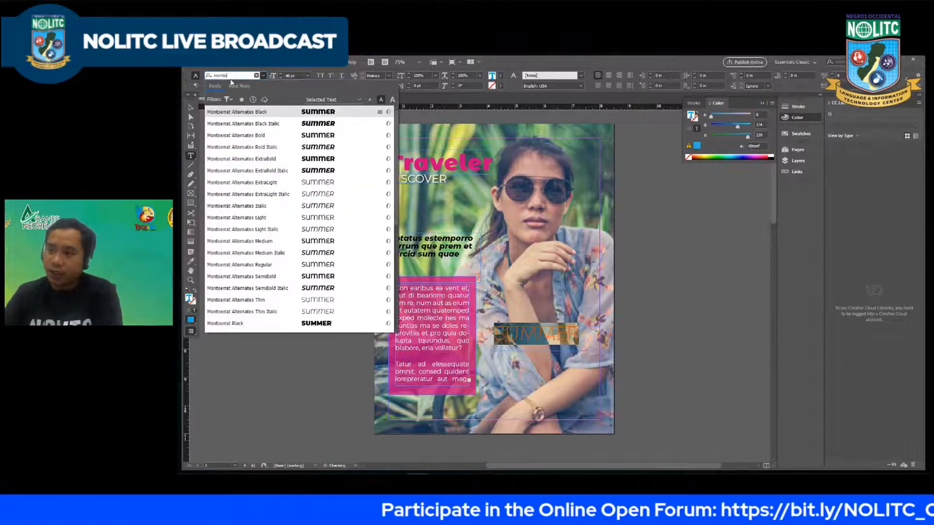
pyautogui.scroll(-2, 299, 238)
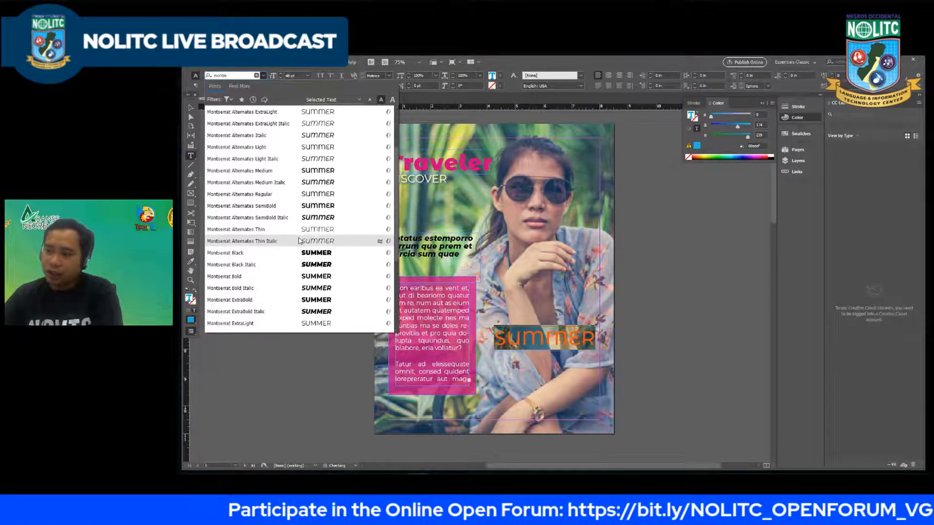
pyautogui.click(320, 268)
pyautogui.press('Escape')
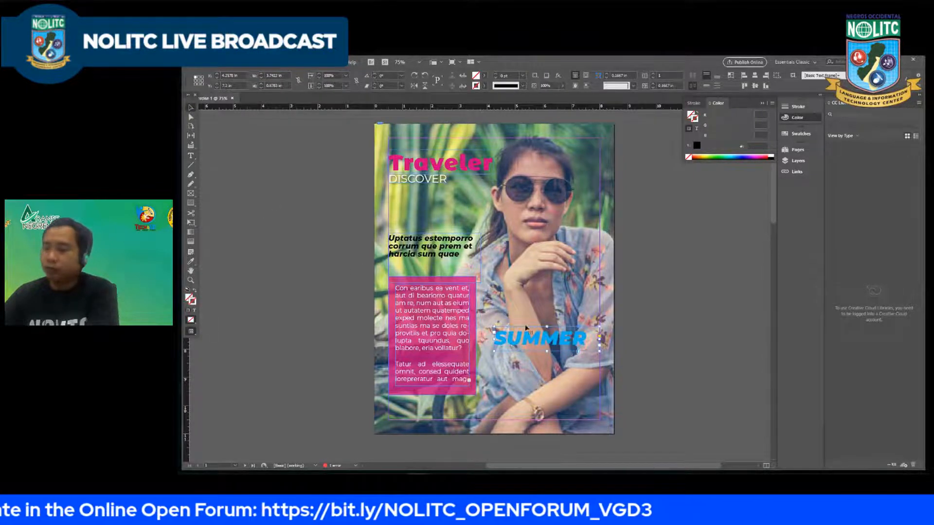
# Step: Move the "SUMMER" text right and down so it sits just above the woman's folded forearm
pyautogui.moveTo(564, 339); pyautogui.dragTo(568, 339)
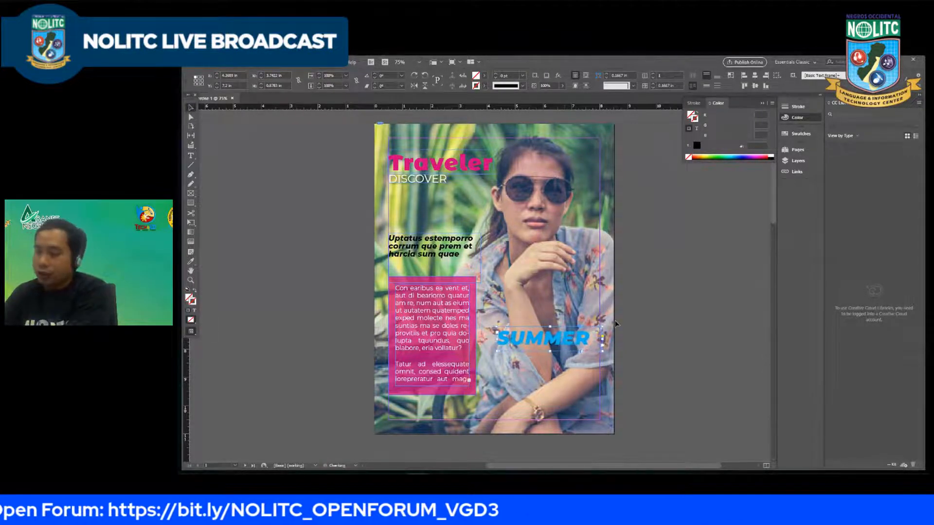
pyautogui.press('Right')
pyautogui.press('Right')
pyautogui.press('Right')
pyautogui.press('Right')
pyautogui.press('Right')
pyautogui.press('Right')
pyautogui.press('Right')
pyautogui.press('Right')
pyautogui.press('Right')
pyautogui.press('Right')
pyautogui.press('Right')
pyautogui.press('Down')
pyautogui.press('Down')
pyautogui.press('Down')
pyautogui.press('Down')
pyautogui.press('Down')
pyautogui.press('Down')
pyautogui.press('Down')
pyautogui.press('Down')
pyautogui.press('Down')
pyautogui.press('Down')
pyautogui.press('Down')
pyautogui.press('Down')
pyautogui.press('Down')
pyautogui.press('Down')
pyautogui.press('Down')
pyautogui.press('Down')
pyautogui.press('Down')
pyautogui.press('Down')
pyautogui.press('Down')
pyautogui.press('Down')
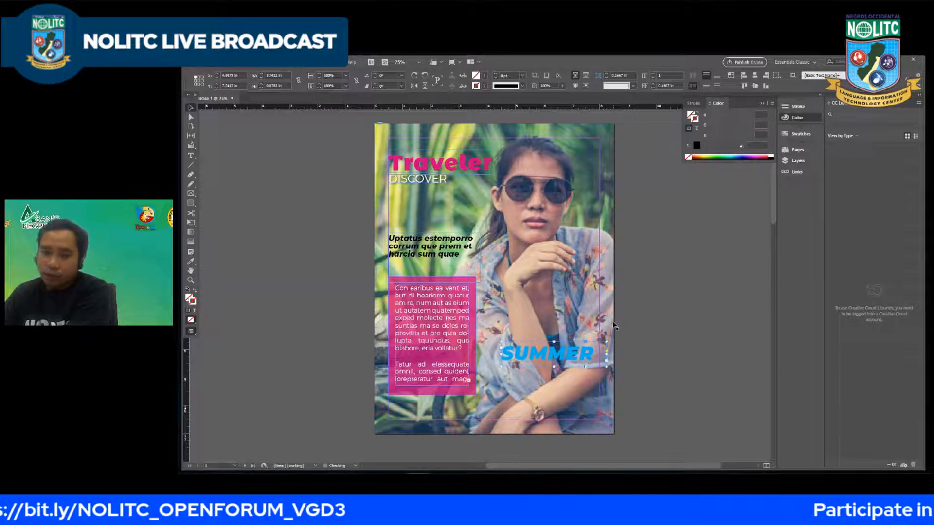
pyautogui.press('Right')
pyautogui.press('Right')
pyautogui.press('Right')
pyautogui.press('Up')
pyautogui.press('Up')
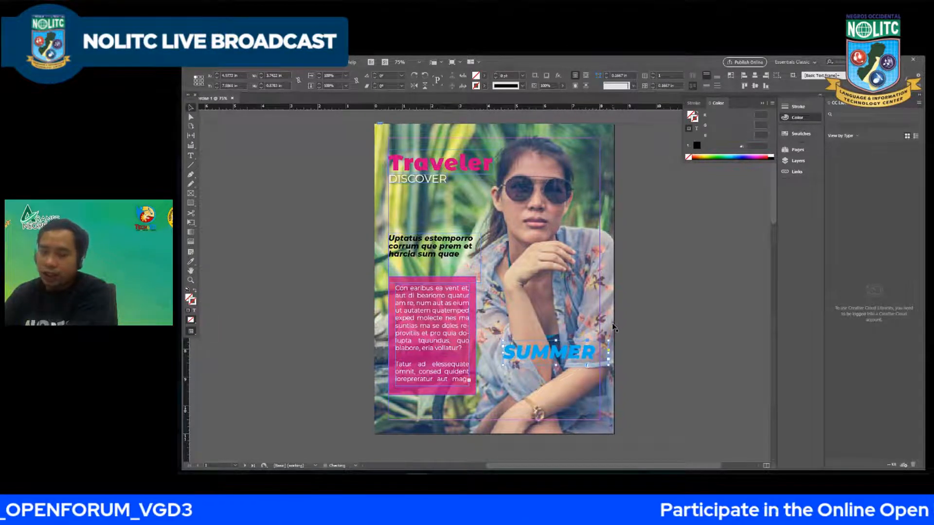
pyautogui.press('Right')
pyautogui.press('Right')
pyautogui.press('Right')
pyautogui.press('Right')
pyautogui.press('Right')
pyautogui.press('Right')
pyautogui.press('Right')
pyautogui.press('Right')
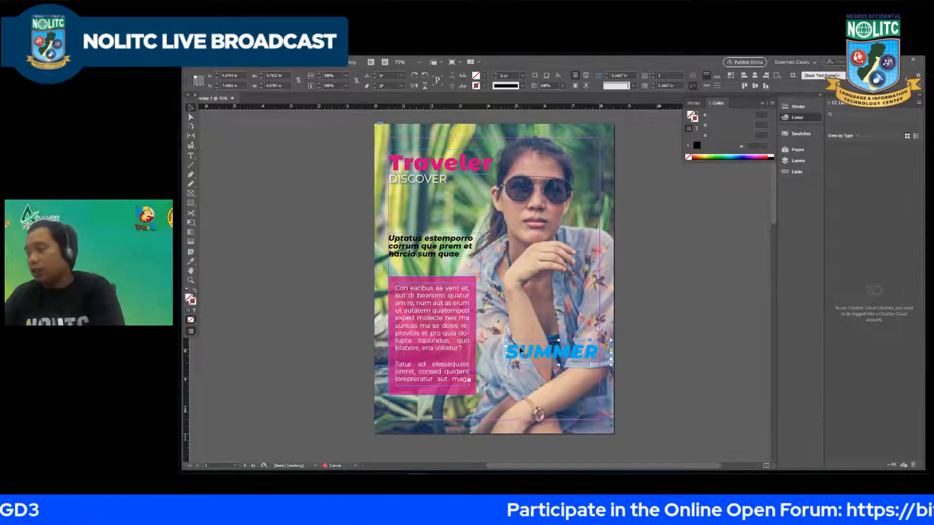
# Step: Shift the "SUMMER" text frame very slightly and apply a drop shadow to it
pyautogui.doubleClick(525, 352)
pyautogui.doubleClick(550, 356)
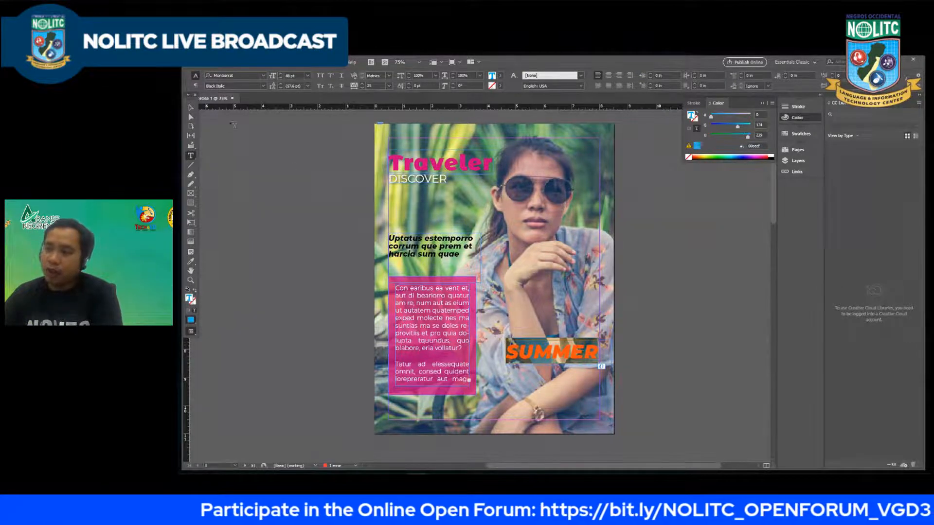
pyautogui.press('Escape')
pyautogui.moveTo(558, 354); pyautogui.dragTo(557, 353)
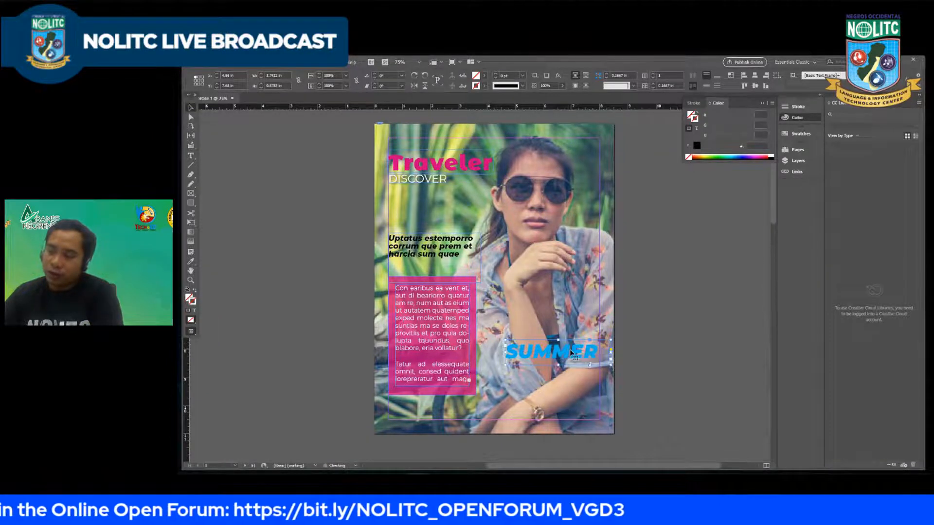
pyautogui.click(546, 75)
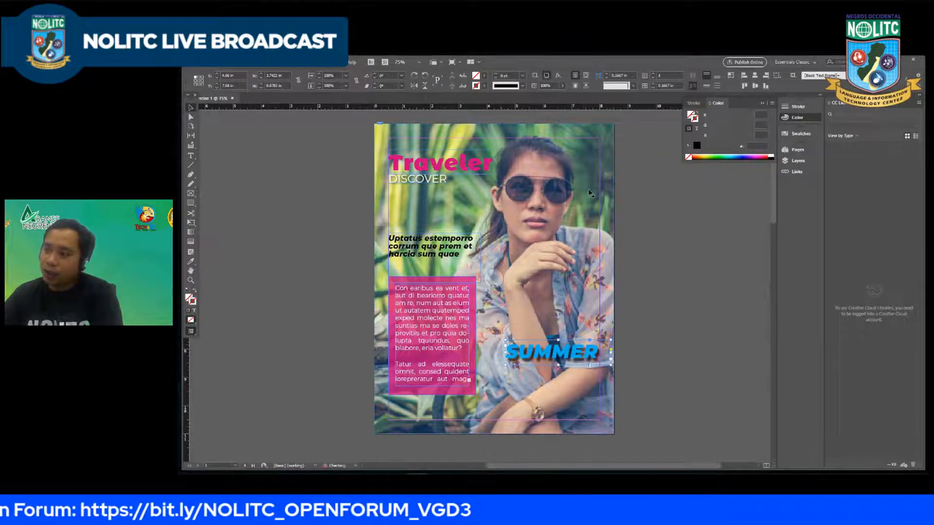
# Step: Soften the "SUMMER" text's drop shadow with a distance of 0.0625 in and an opacity of 54%
pyautogui.click(560, 77)
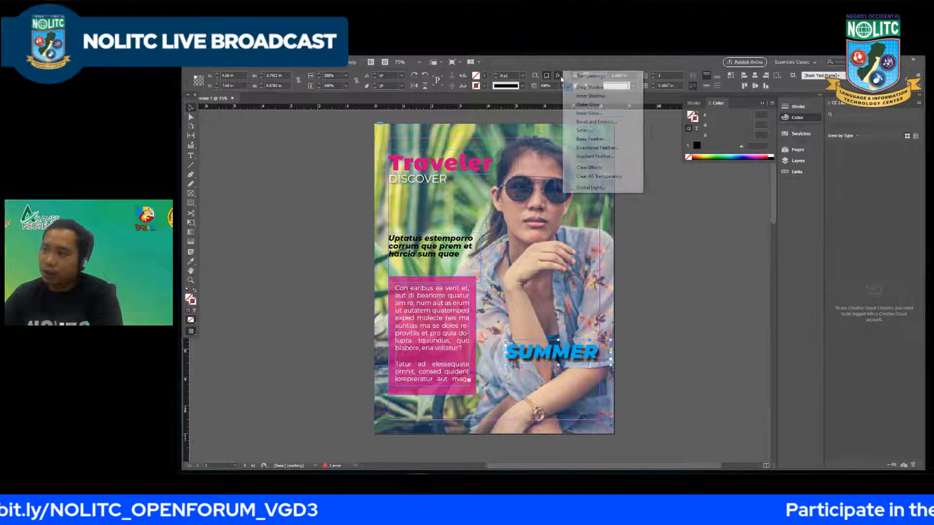
pyautogui.click(586, 88)
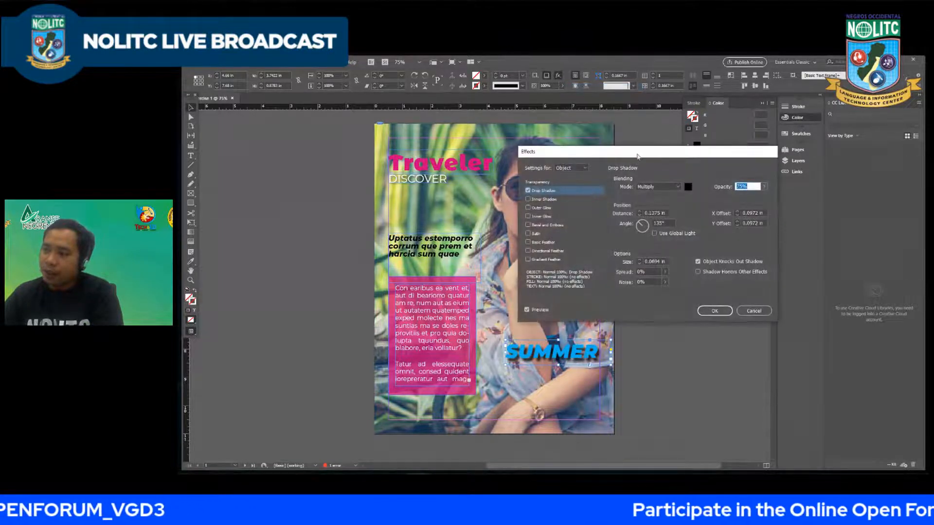
pyautogui.moveTo(647, 151); pyautogui.dragTo(767, 165)
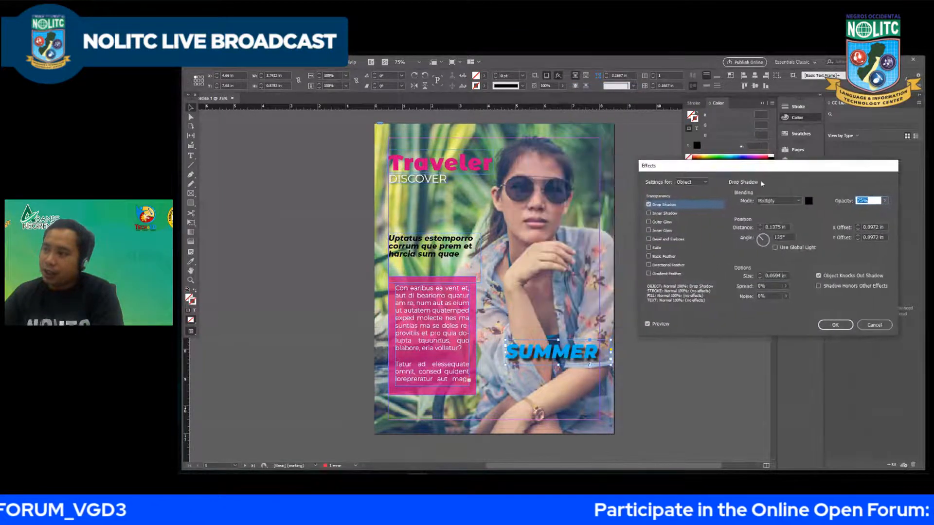
pyautogui.click(760, 229)
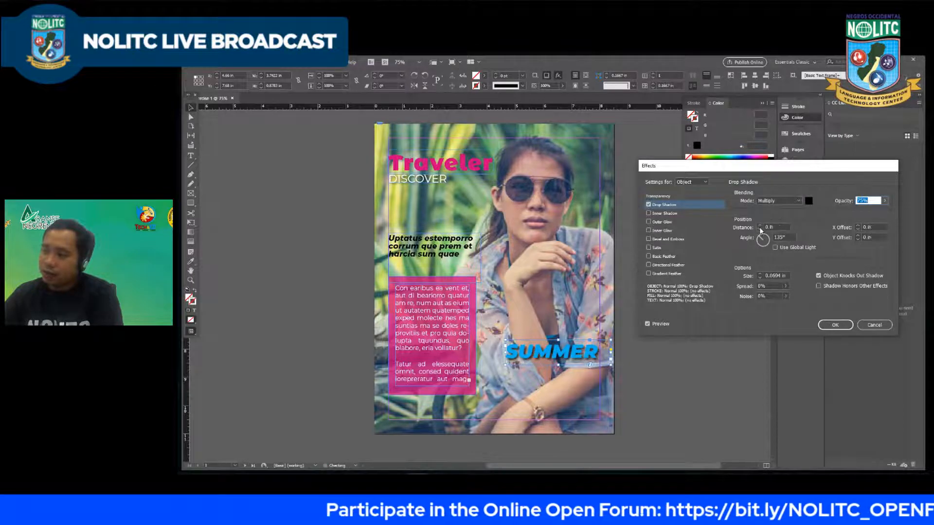
pyautogui.click(759, 224)
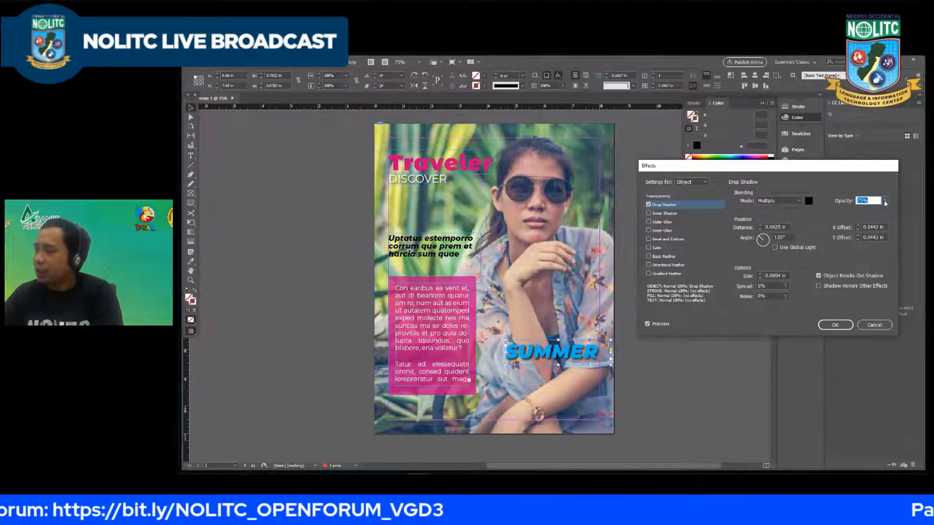
pyautogui.moveTo(886, 201); pyautogui.dragTo(862, 212)
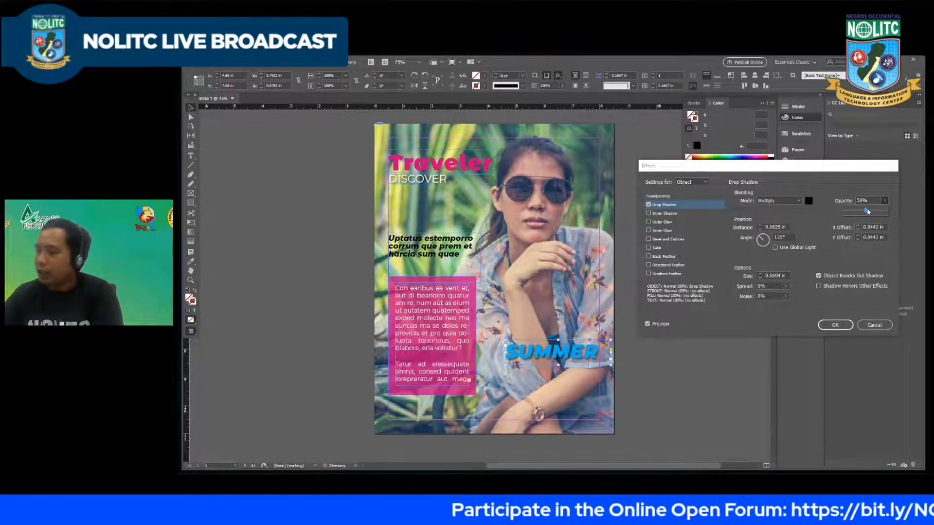
pyautogui.click(840, 326)
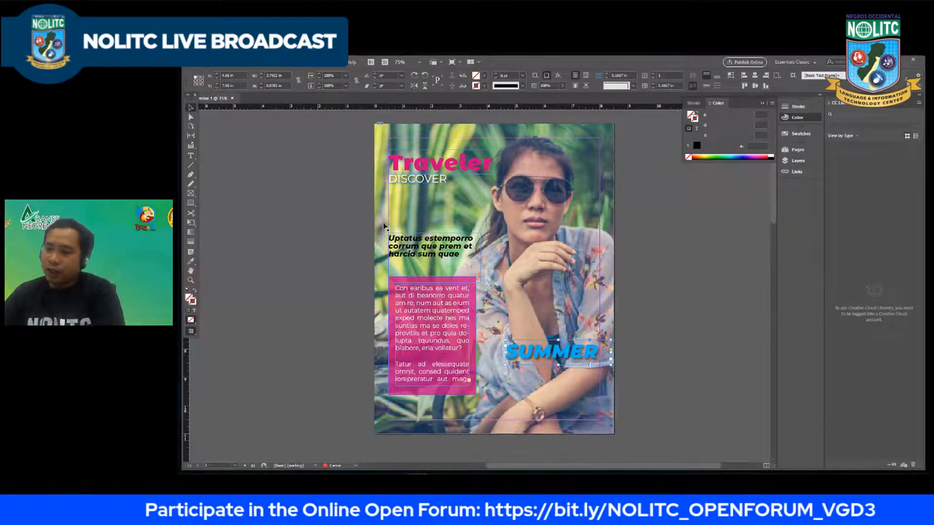
# Step: Duplicate the black italic placeholder text to just below "SUMMER" and align the copy's text right
pyautogui.moveTo(410, 245); pyautogui.dragTo(528, 376)
pyautogui.doubleClick(549, 386)
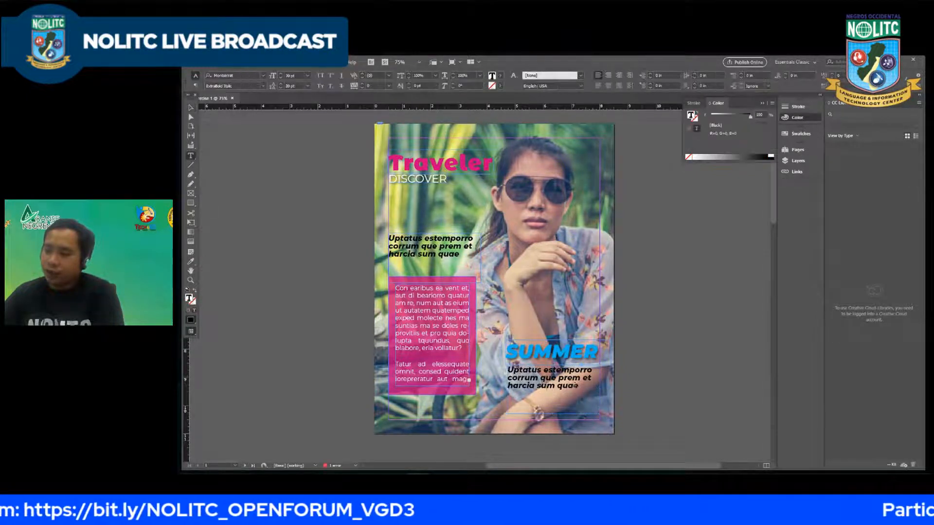
pyautogui.moveTo(581, 387); pyautogui.dragTo(504, 343)
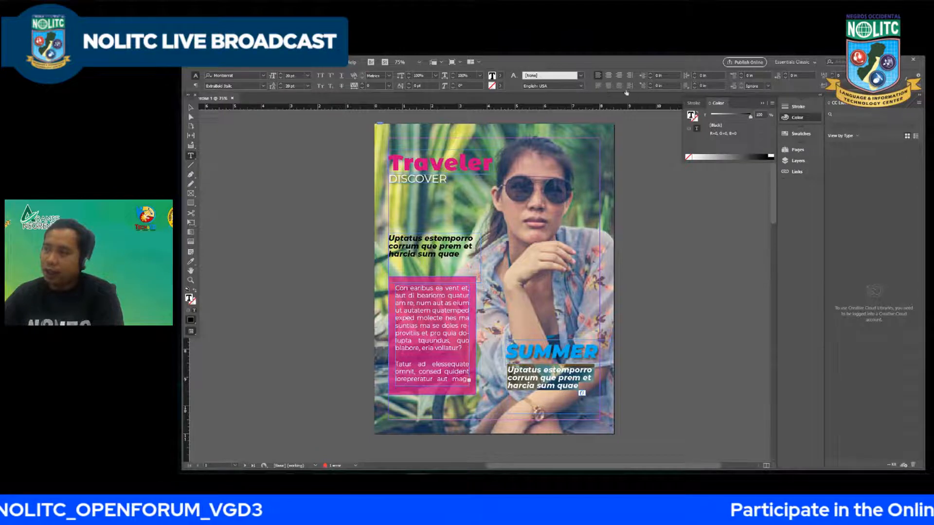
pyautogui.click(619, 76)
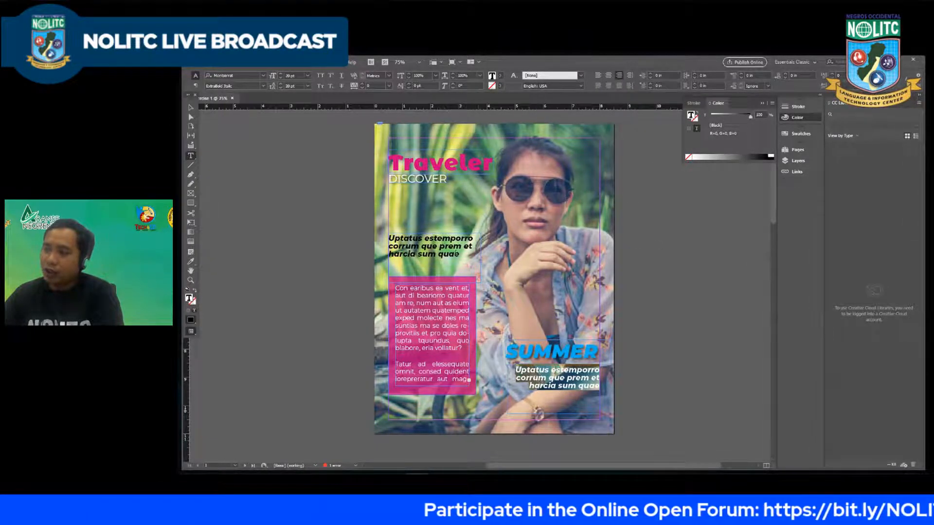
# Step: Set the colour of the placeholder text under "SUMMER" to the yellow hex value f8ee5f and leave text editing
pyautogui.doubleClick(492, 76)
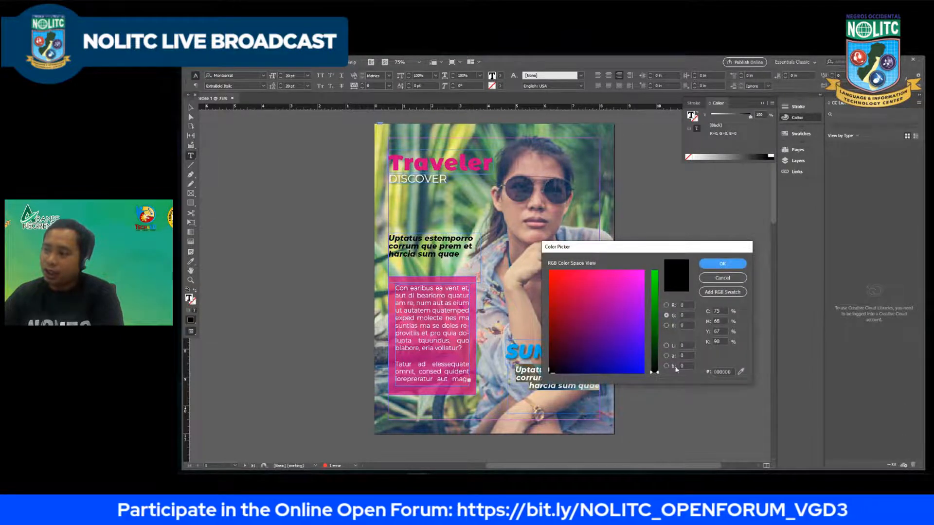
pyautogui.click(729, 372)
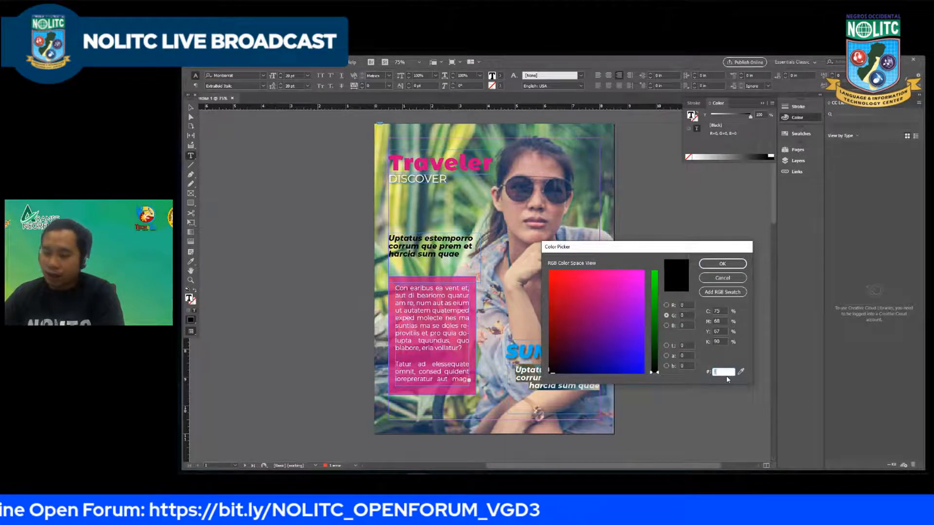
pyautogui.write('f8')
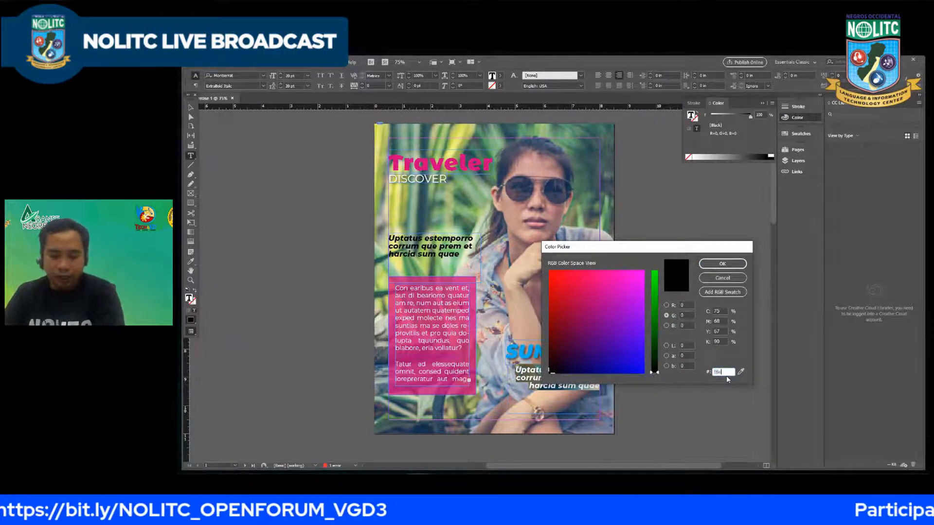
pyautogui.write('ee5f')
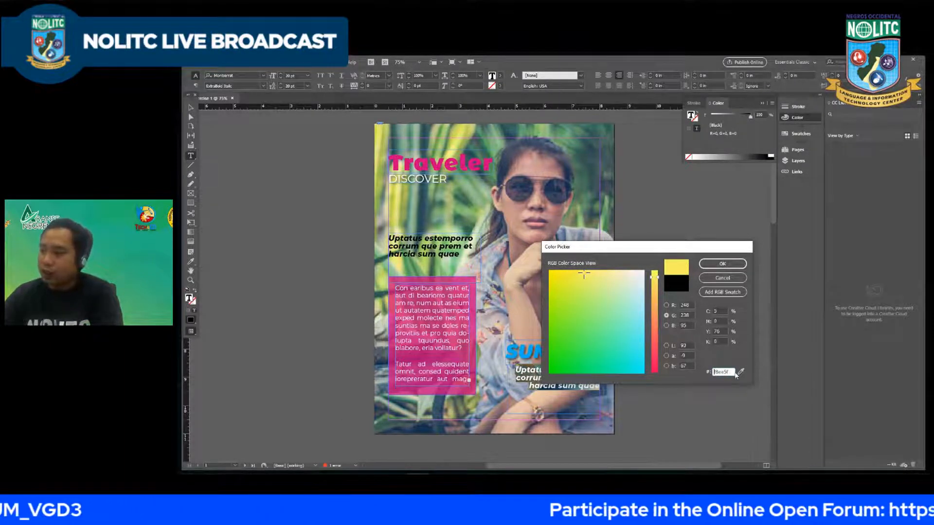
pyautogui.press('Return')
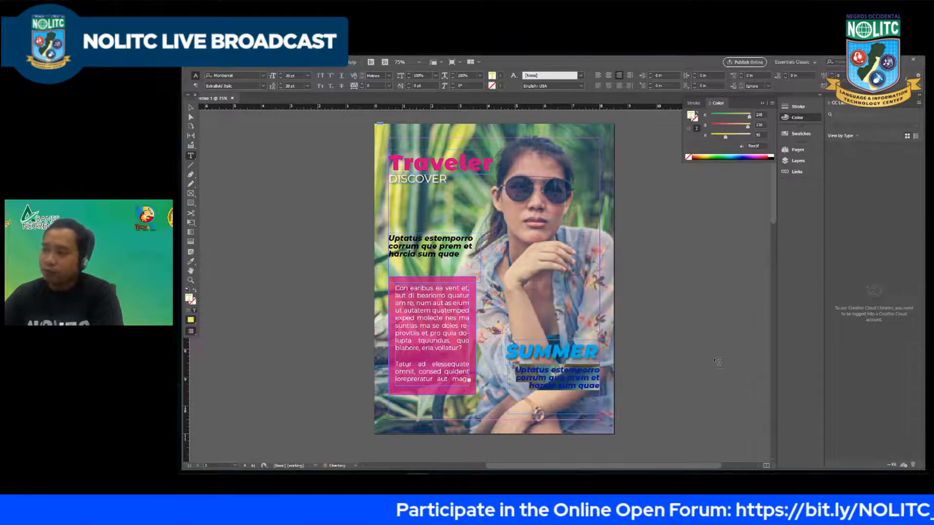
pyautogui.click(191, 107)
pyautogui.click(362, 225)
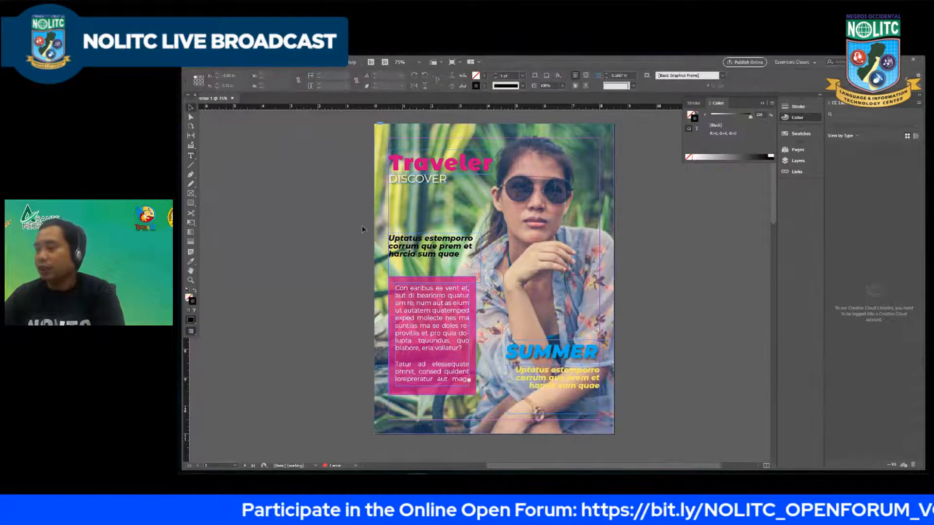
pyautogui.scroll(-2, 330, 216)
pyautogui.scroll(2, 385, 176)
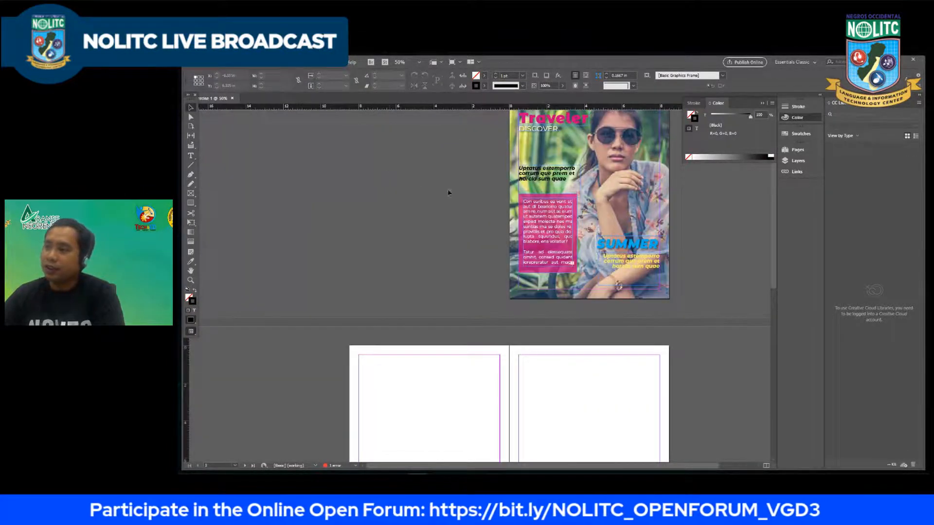
pyautogui.scroll(2, 410, 189)
pyautogui.scroll(1, 464, 192)
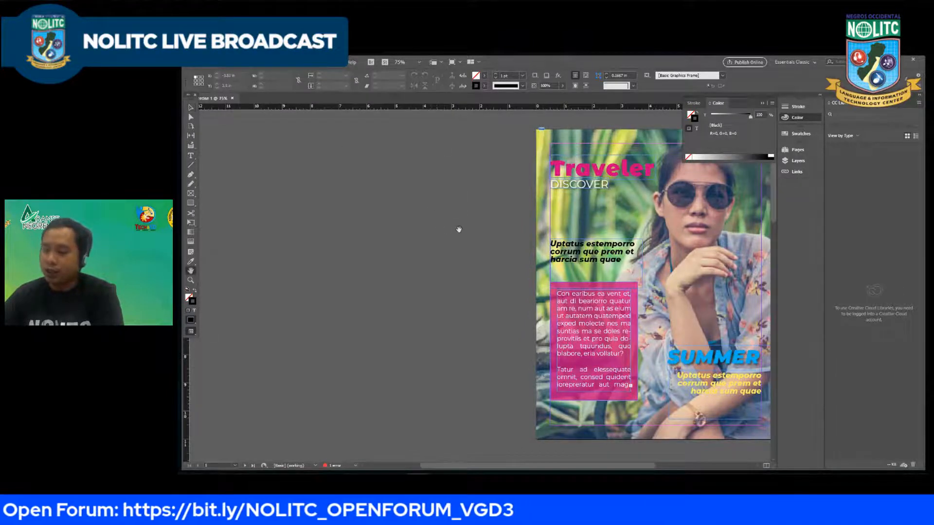
pyautogui.moveTo(459, 225); pyautogui.dragTo(312, 223)
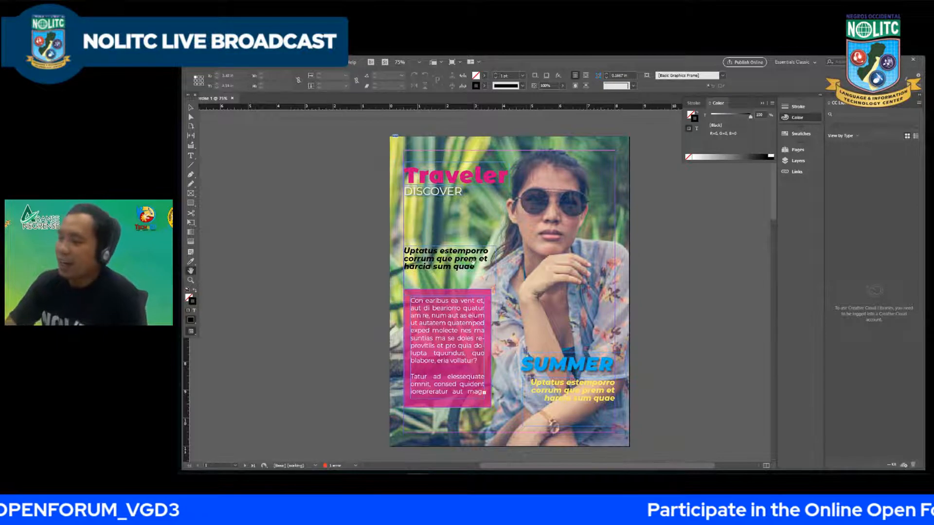
pyautogui.moveTo(505, 275); pyautogui.dragTo(521, 255)
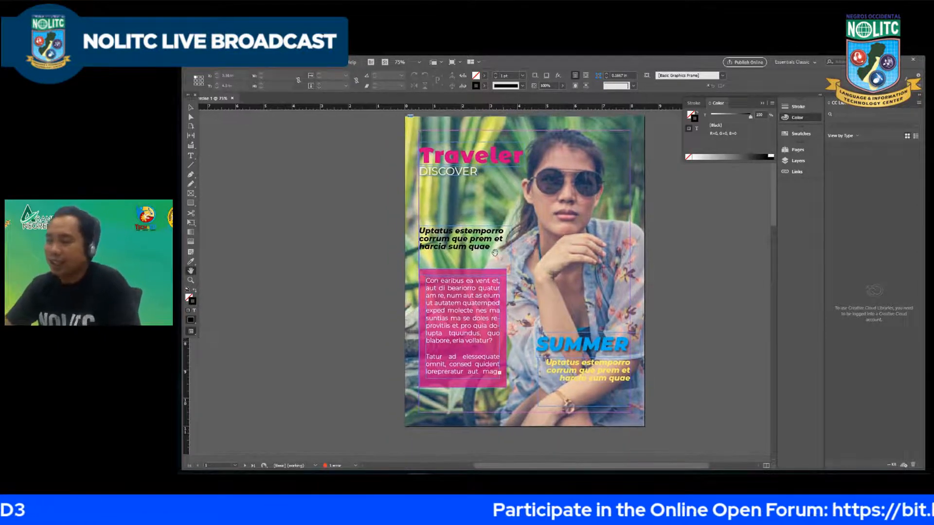
pyautogui.moveTo(364, 309); pyautogui.dragTo(423, 277)
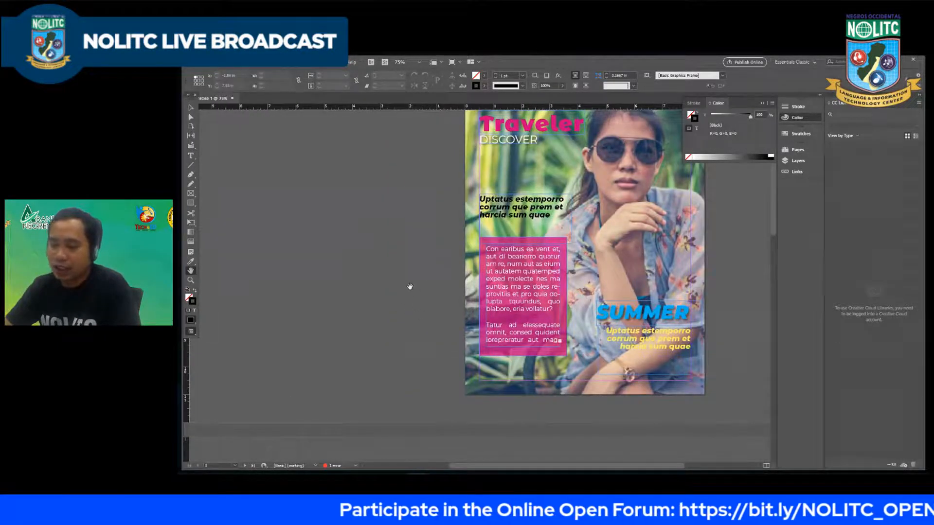
# Step: Draw a rectangle about 8.5 by 5.44 in across the full width of page 2, starting at its upper-left corner
pyautogui.scroll(-2, 400, 300)
pyautogui.scroll(1, 436, 303)
pyautogui.moveTo(436, 329); pyautogui.dragTo(433, 292)
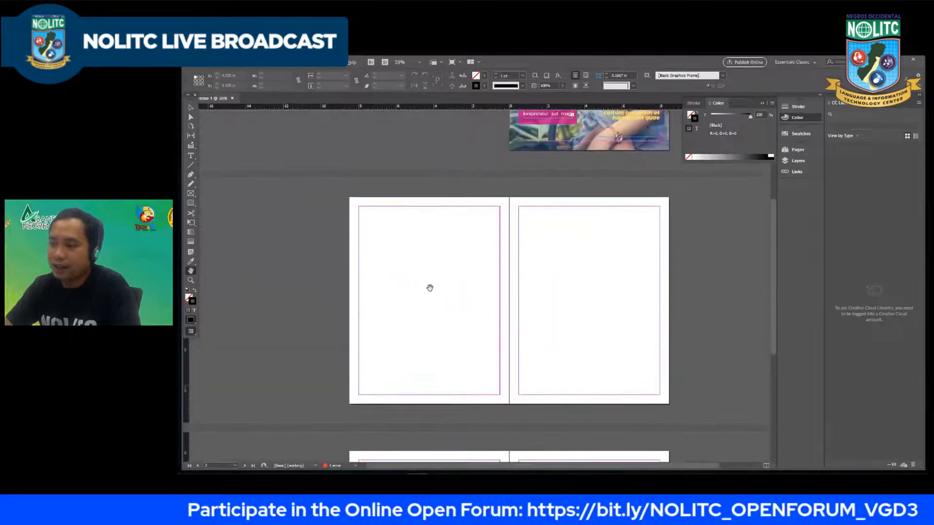
pyautogui.scroll(1, 429, 284)
pyautogui.scroll(-1, 428, 295)
pyautogui.scroll(1, 426, 299)
pyautogui.scroll(-1, 334, 300)
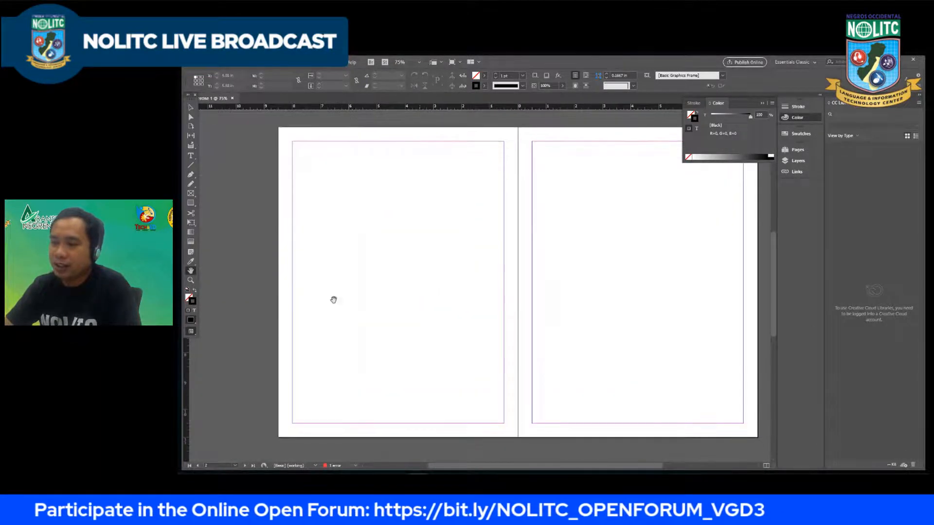
pyautogui.hotkey('alt', 'Tab')
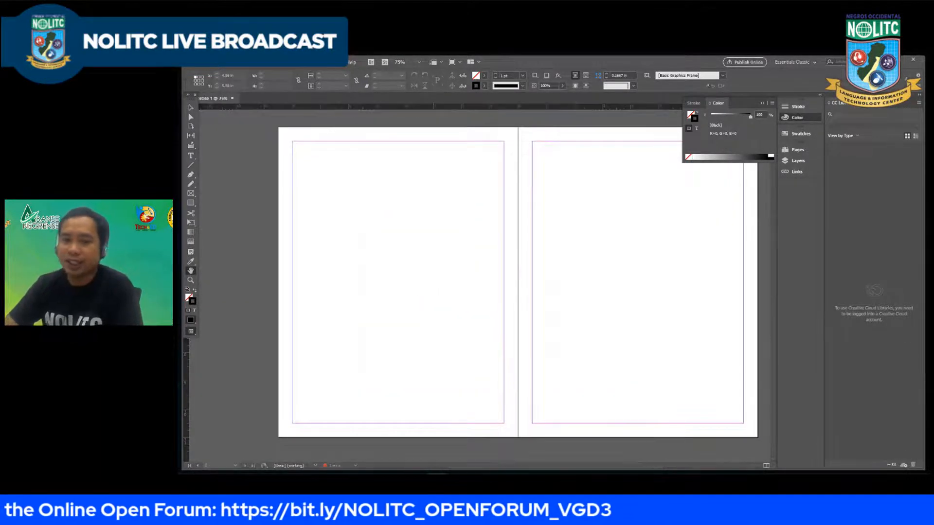
pyautogui.click(190, 194)
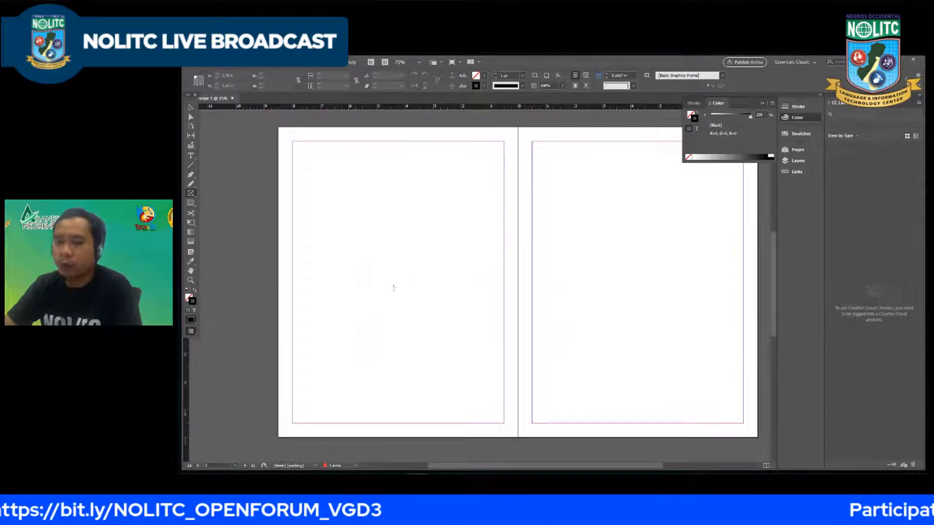
pyautogui.click(190, 203)
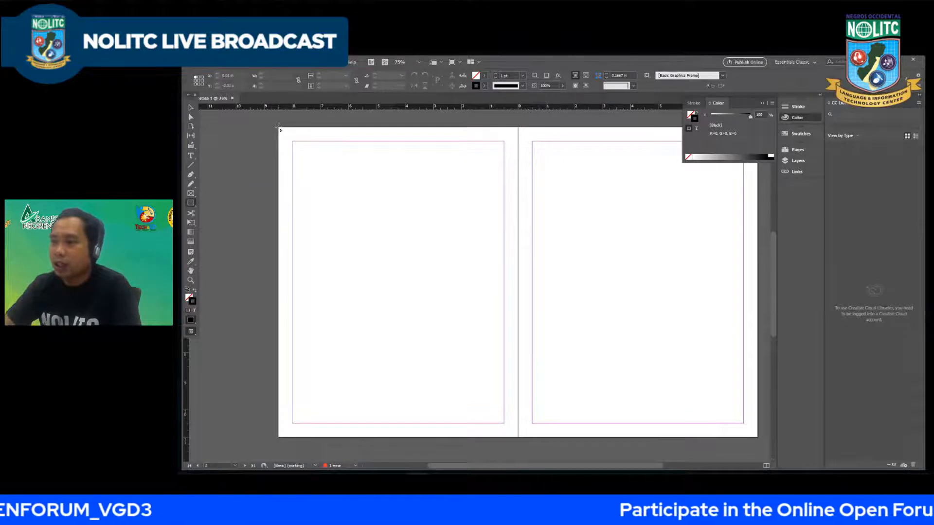
pyautogui.moveTo(279, 129); pyautogui.dragTo(518, 281)
# Step: Try to fill the rectangle on page 2 with the blue of the cover's "SUMMER" text using the Eyedropper tool
pyautogui.hotkey('ctrl', '-')
pyautogui.scroll(3, 455, 287)
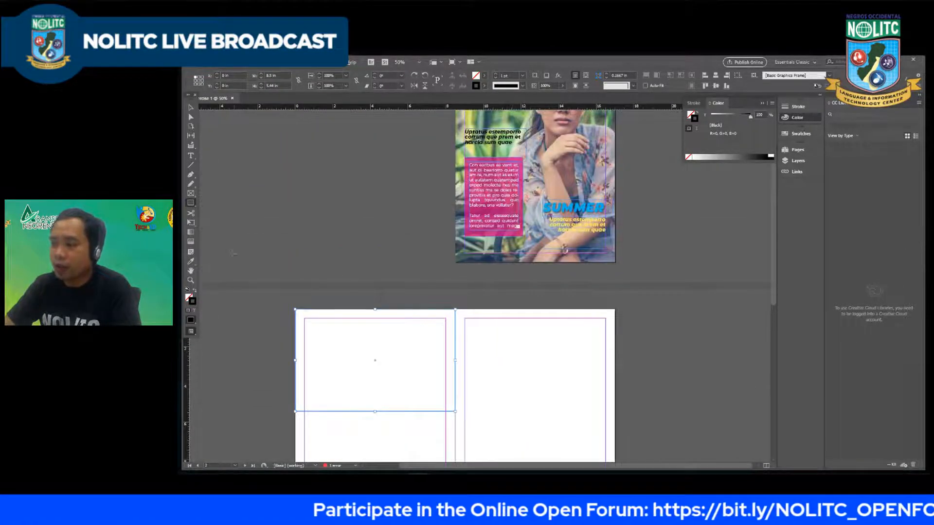
pyautogui.click(190, 263)
pyautogui.scroll(1, 561, 210)
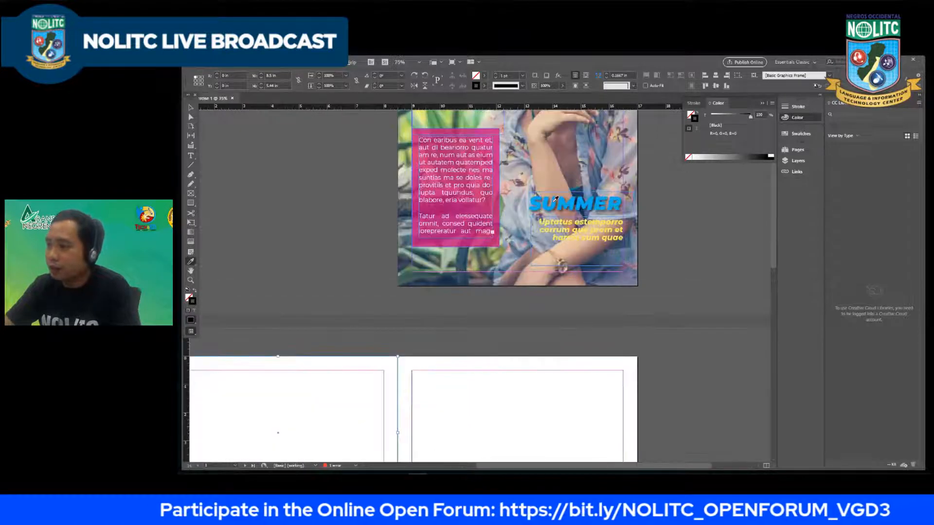
pyautogui.click(557, 200)
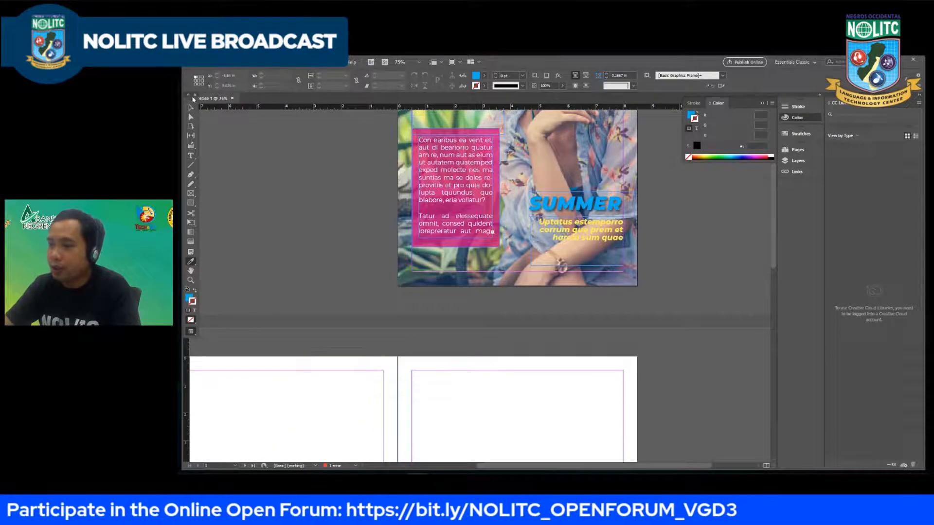
# Step: Swap the default fill and stroke colours and swap them back
pyautogui.scroll(-1, 375, 389)
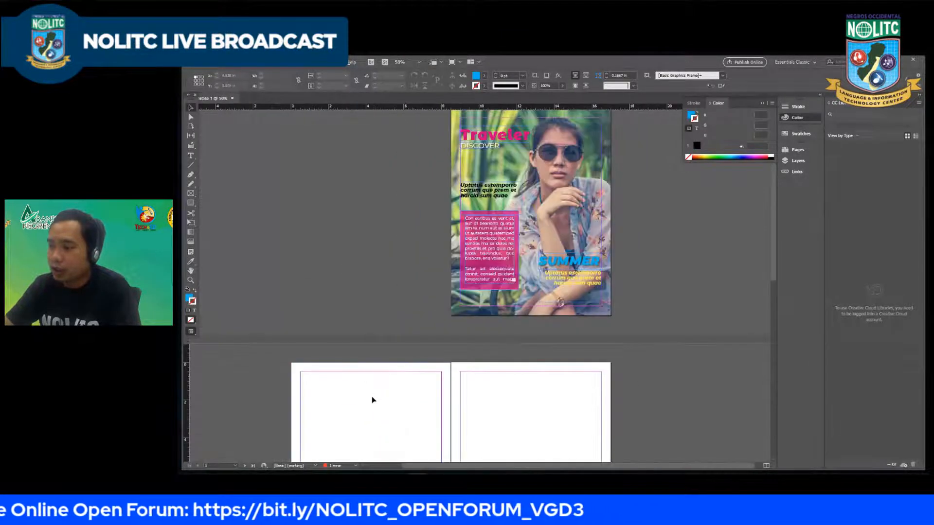
pyautogui.scroll(-3, 372, 384)
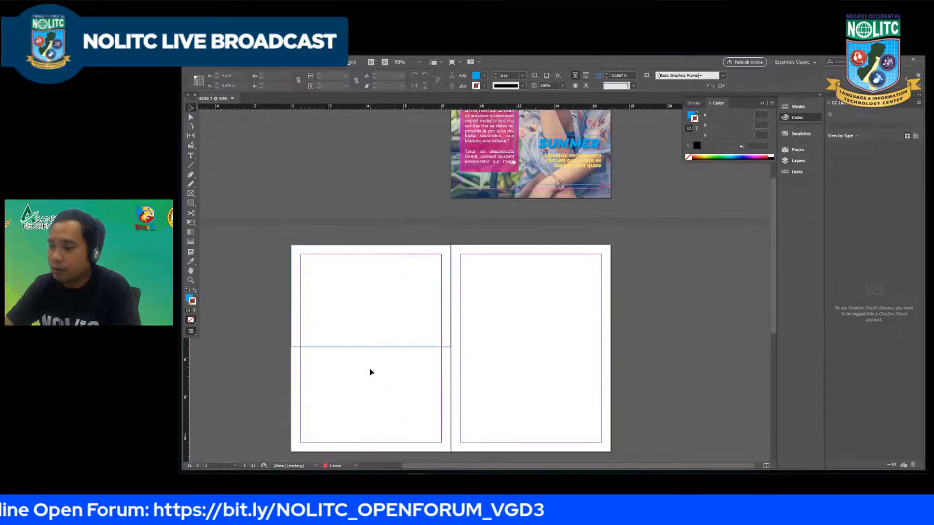
pyautogui.click(194, 291)
pyautogui.click(194, 292)
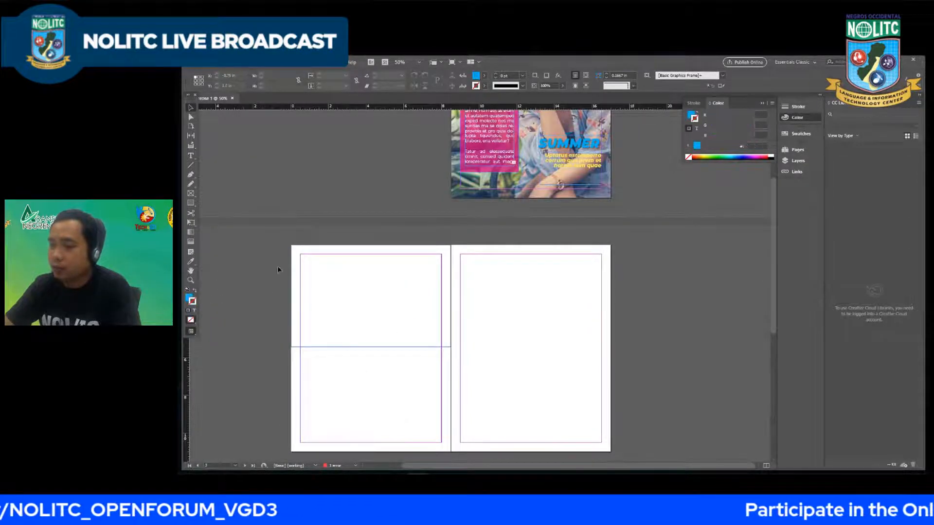
# Step: Fill the rectangle on page 2 with the blue of the cover's "SUMMER" text using the Eyedropper tool
pyautogui.click(309, 348)
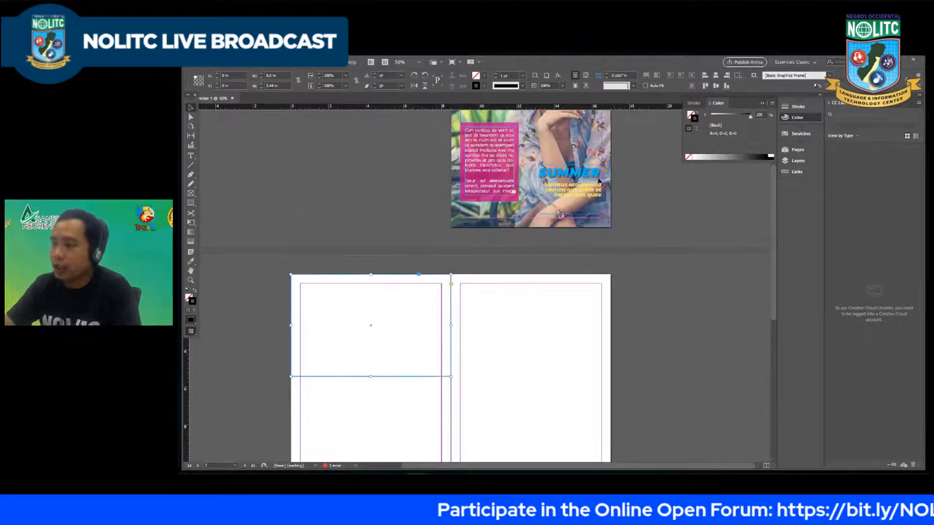
pyautogui.hotkey('ctrl', '=')
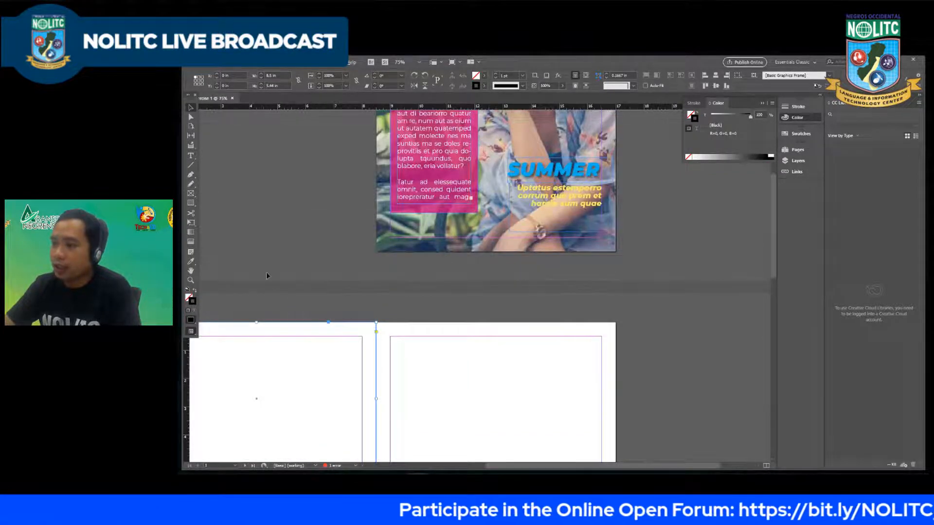
pyautogui.click(514, 178)
pyautogui.scroll(-2, 455, 224)
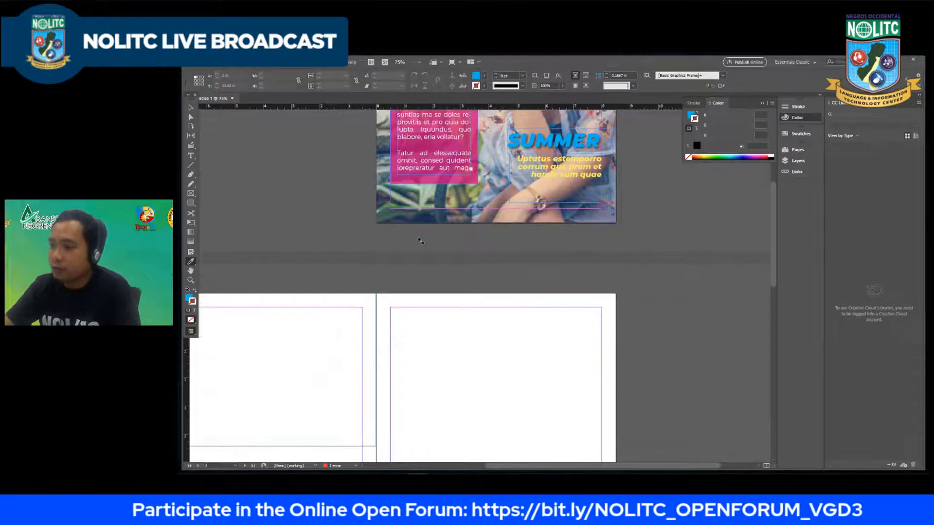
pyautogui.click(307, 320)
pyautogui.hotkey('ctrl', '-')
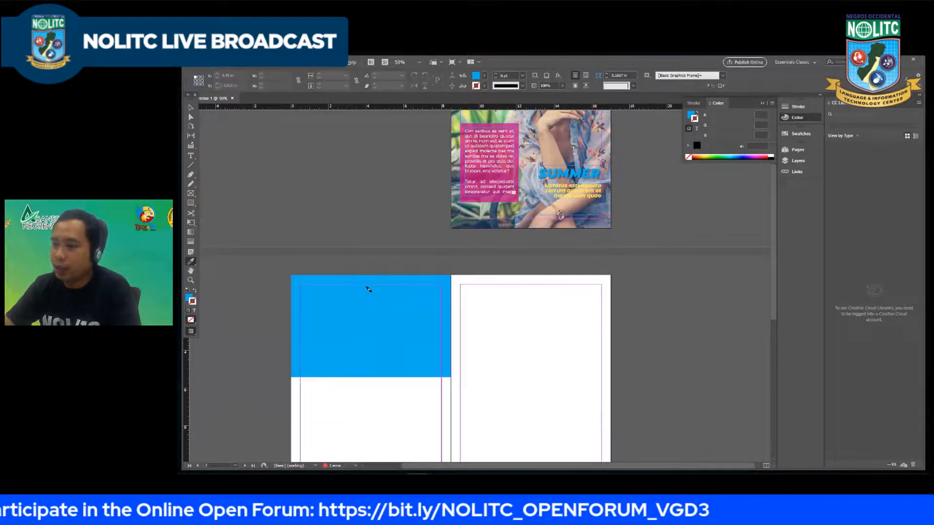
pyautogui.scroll(-1, 360, 365)
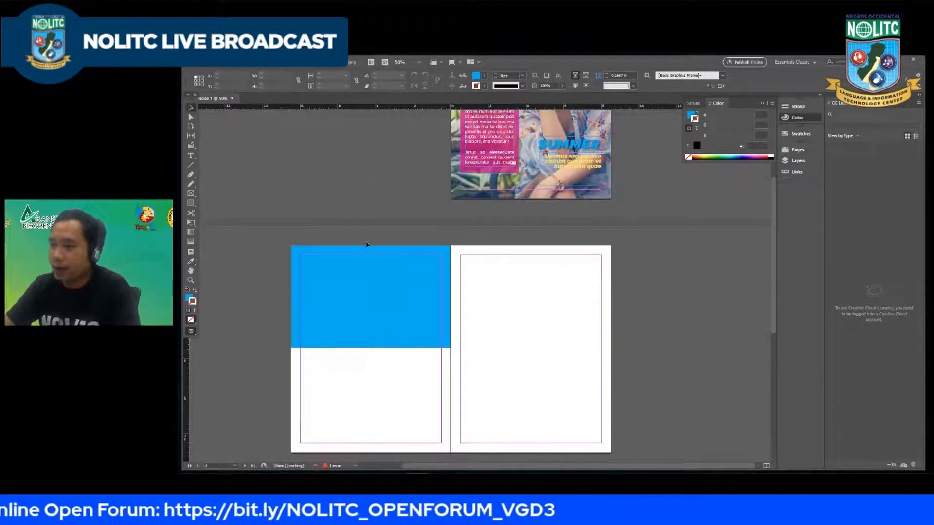
pyautogui.scroll(-2, 372, 282)
pyautogui.scroll(-1, 374, 303)
pyautogui.click(355, 237)
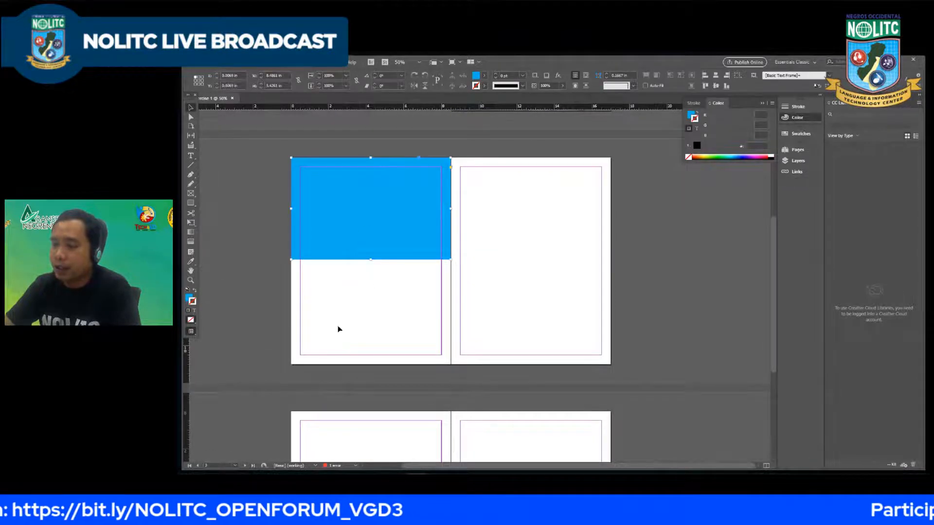
pyautogui.scroll(-1, 448, 306)
pyautogui.scroll(1, 448, 284)
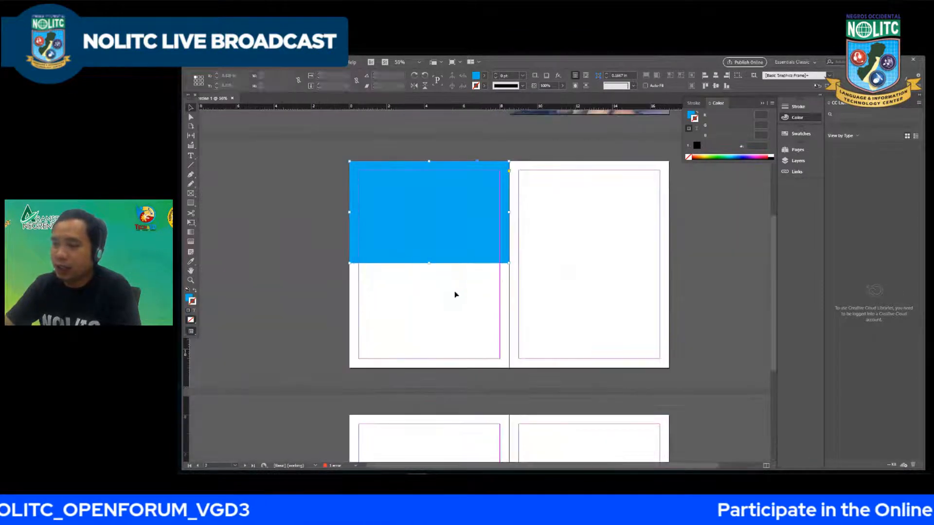
pyautogui.click(223, 200)
pyautogui.click(190, 203)
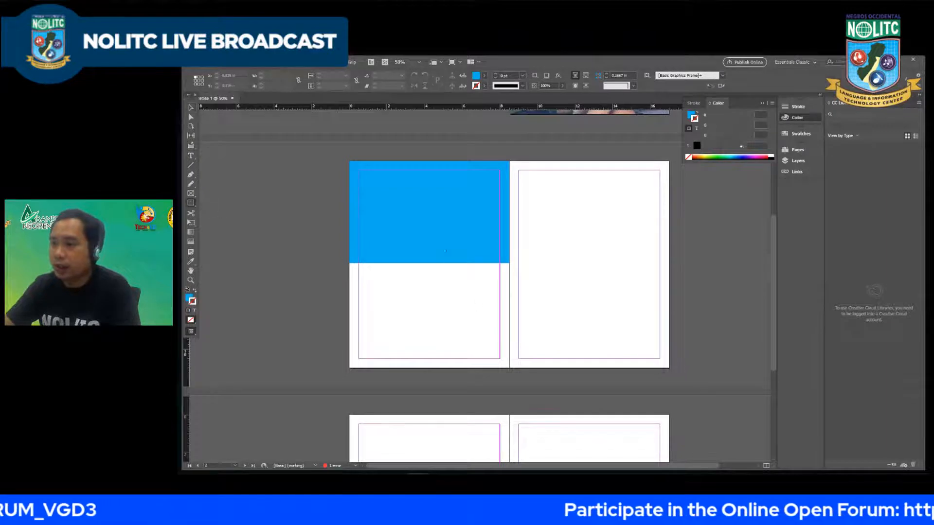
pyautogui.moveTo(359, 171); pyautogui.dragTo(485, 297)
pyautogui.hotkey('ctrl', 'z')
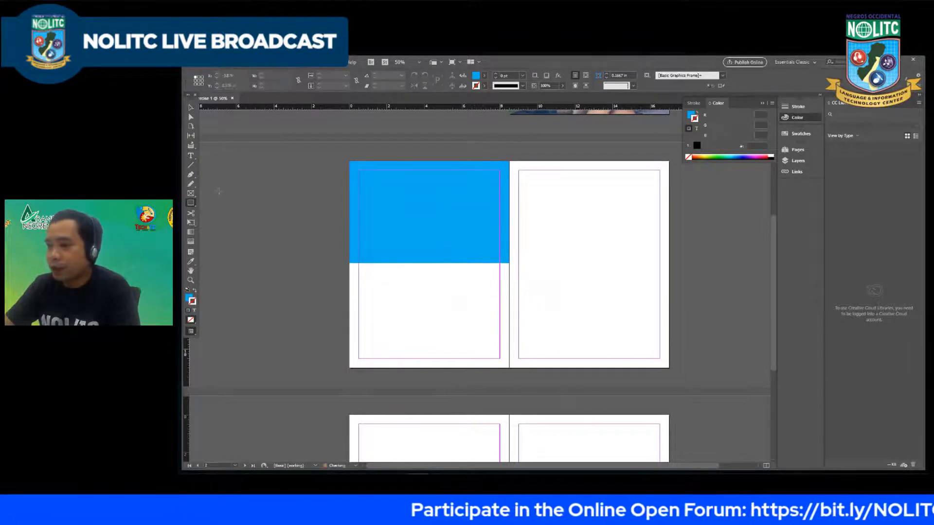
# Step: Draw a rectangle frame about 5.8 by 4.7 in, overlapping the blue rectangle's lower edge and ending at page 2's right edge
pyautogui.click(190, 194)
pyautogui.moveTo(400, 211); pyautogui.dragTo(510, 301)
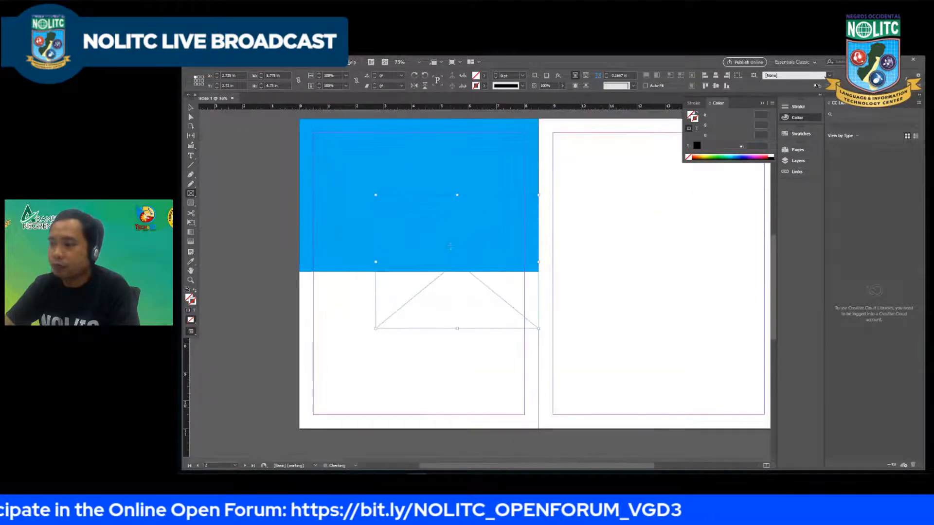
pyautogui.hotkey('ctrl', '=')
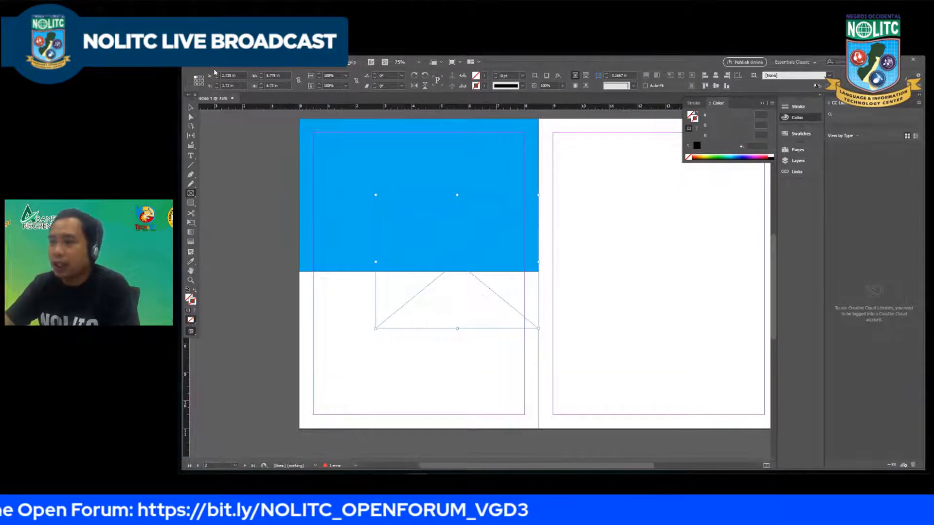
# Step: Place the image IMG_4175-2 in the new frame and fit it with Fill Frame Proportionally
pyautogui.click(207, 62)
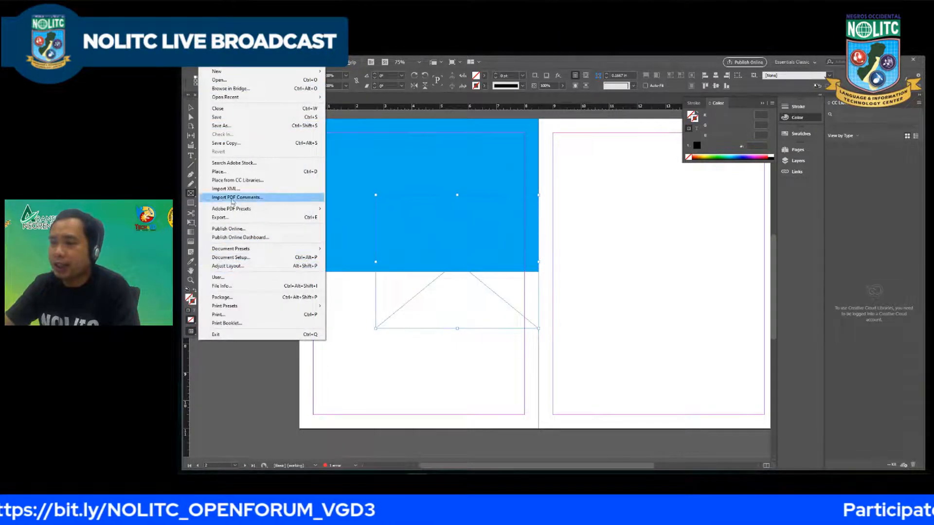
pyautogui.click(233, 171)
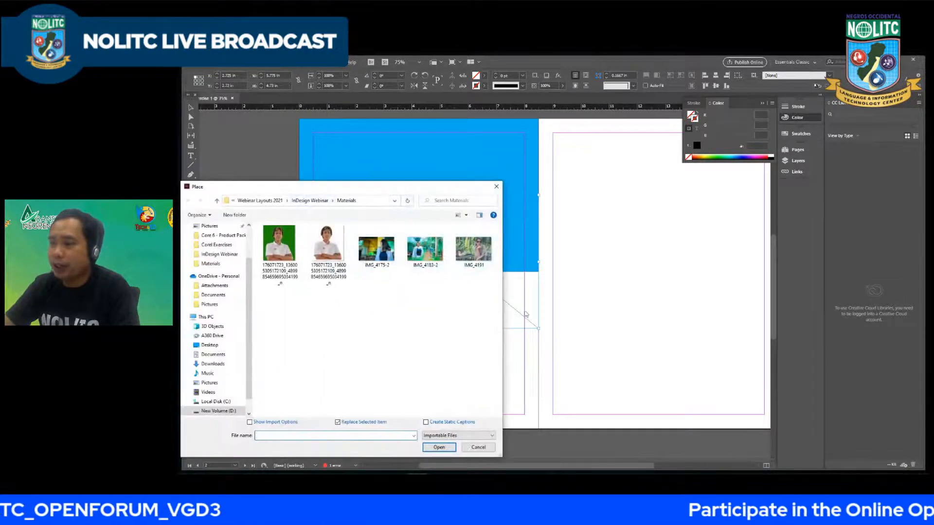
pyautogui.click(376, 248)
pyautogui.click(438, 447)
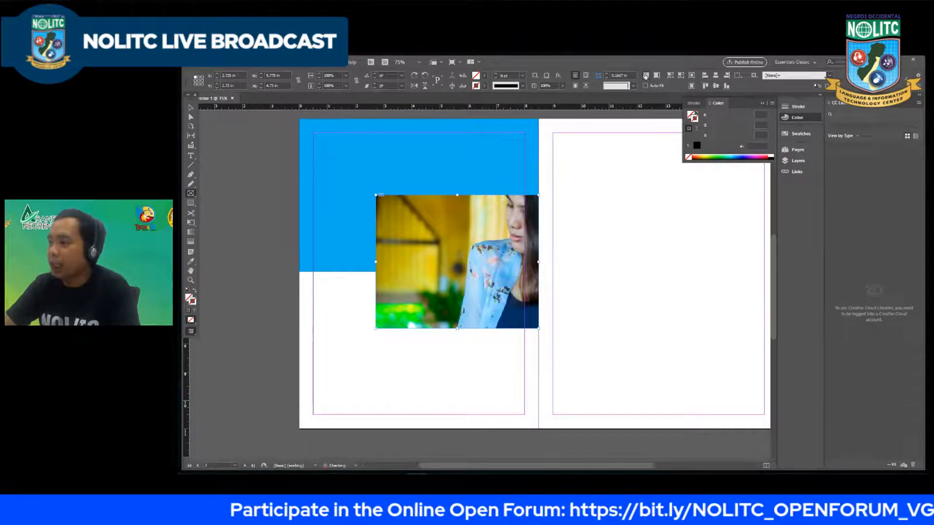
pyautogui.click(645, 77)
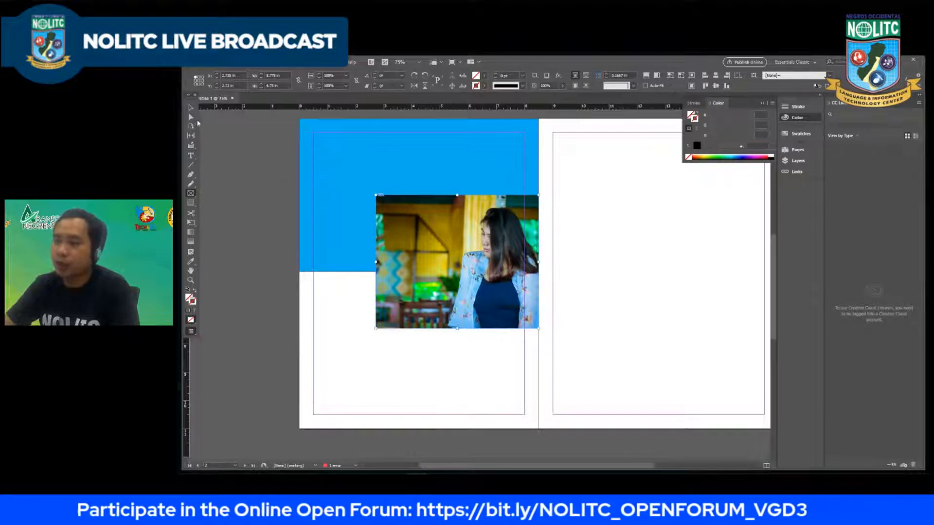
# Step: Enlarge the photo with its frame to about 6.7 by 5.9 in and nudge it slightly down and well to the left
pyautogui.click(191, 108)
pyautogui.moveTo(376, 195); pyautogui.dragTo(350, 163)
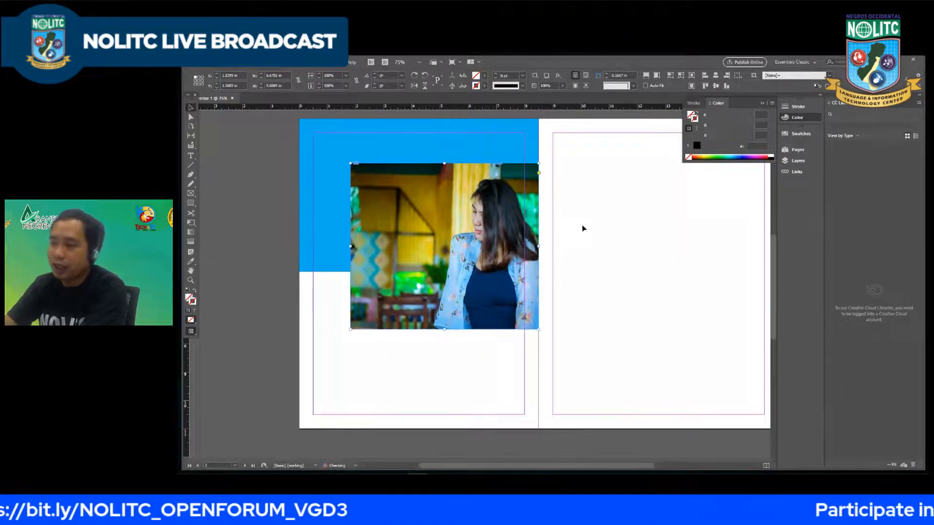
pyautogui.press('Down')
pyautogui.press('Down')
pyautogui.press('Down')
pyautogui.press('Down')
pyautogui.press('Down')
pyautogui.press('Down')
pyautogui.press('Down')
pyautogui.press('Down')
pyautogui.press('Down')
pyautogui.press('Down')
pyautogui.press('Left')
pyautogui.press('Left')
pyautogui.press('Left')
pyautogui.press('Left')
pyautogui.press('Left')
pyautogui.press('Left')
pyautogui.press('Left')
pyautogui.press('Left')
pyautogui.press('Left')
pyautogui.press('Left')
pyautogui.press('Left')
pyautogui.press('Left')
pyautogui.press('Left')
pyautogui.press('Left')
pyautogui.press('Left')
pyautogui.press('Left')
pyautogui.press('Left')
pyautogui.press('Left')
pyautogui.press('Left')
pyautogui.press('Left')
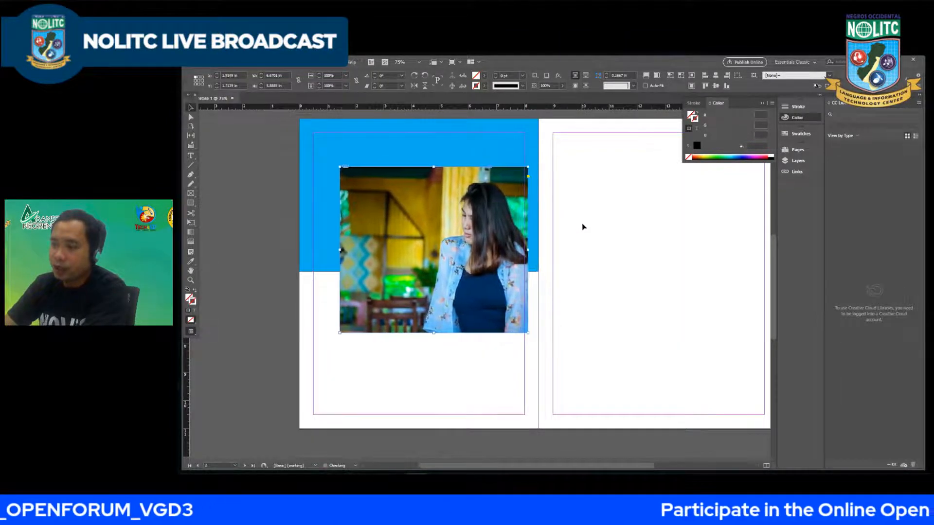
pyautogui.press('Left')
pyautogui.press('Left')
pyautogui.press('Left')
pyautogui.press('Left')
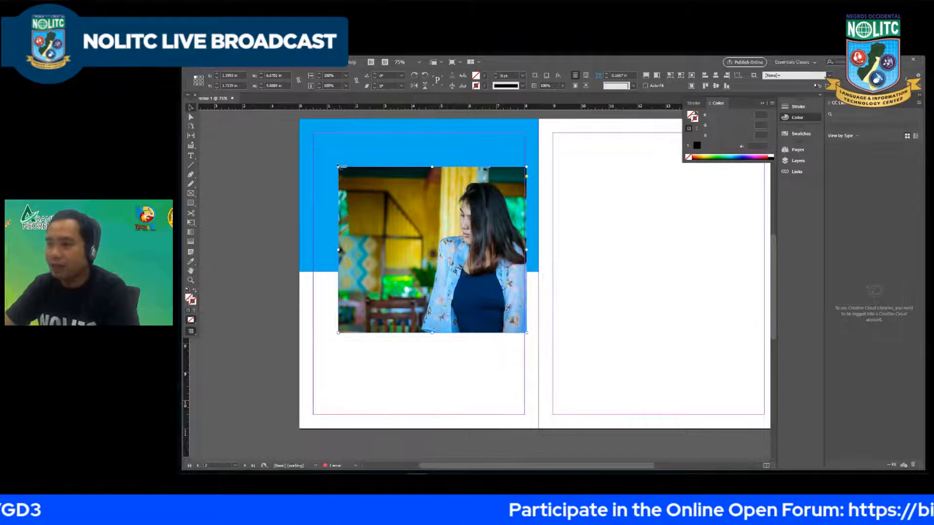
# Step: Scale the photo down to about 6.3 by 5.6 in and nudge it until its right edge meets page 2's right margin
pyautogui.moveTo(338, 167); pyautogui.dragTo(349, 175)
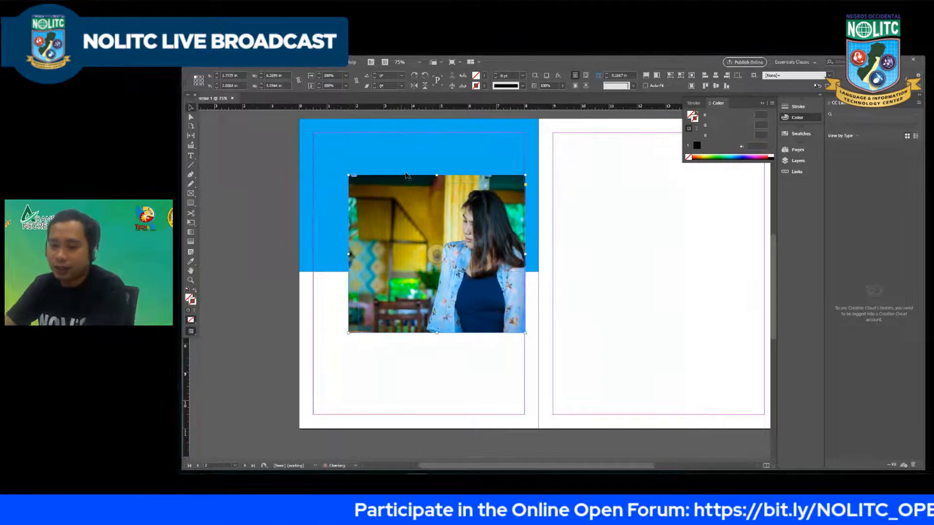
pyautogui.press('Left')
pyautogui.press('Left')
pyautogui.press('Left')
pyautogui.press('Down')
pyautogui.press('Down')
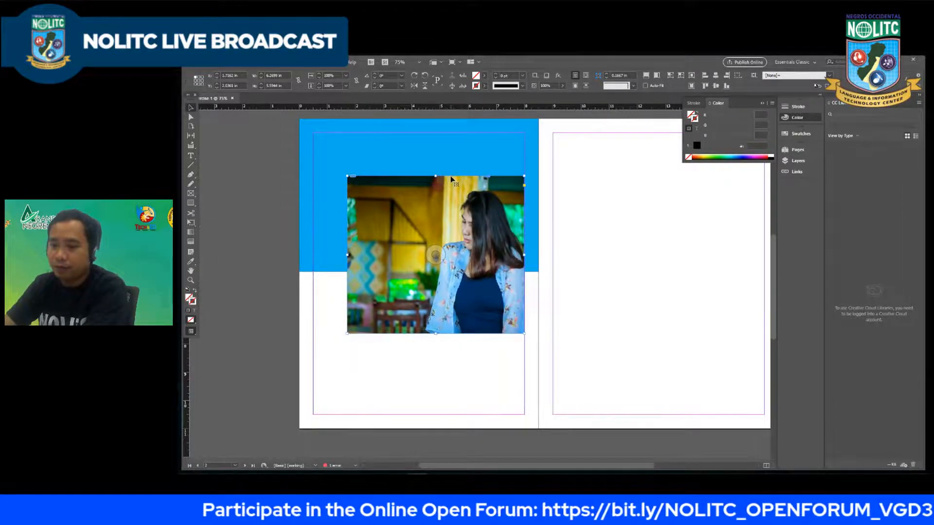
pyautogui.press('Down')
pyautogui.press('Down')
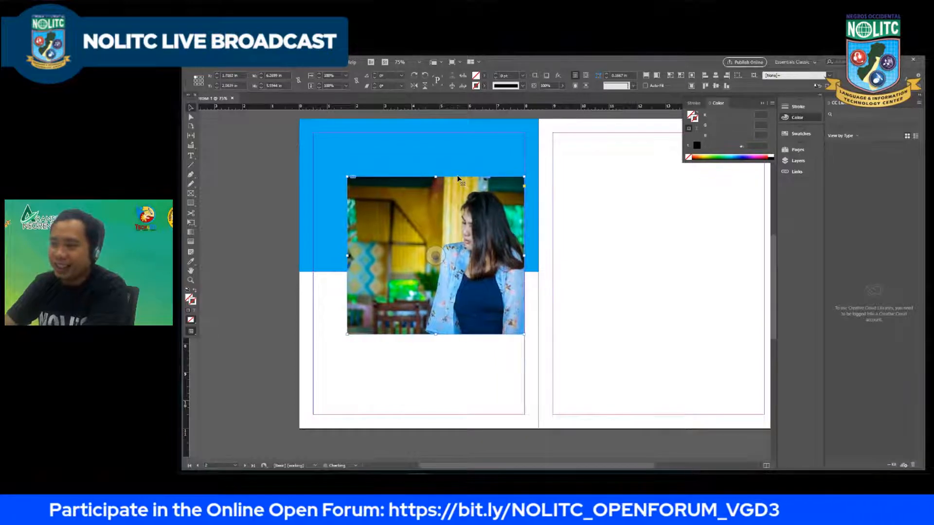
pyautogui.press('Down')
pyautogui.press('Right')
pyautogui.press('Right')
pyautogui.press('Down')
pyautogui.press('Down')
pyautogui.press('Up')
pyautogui.press('Down')
pyautogui.press('Down')
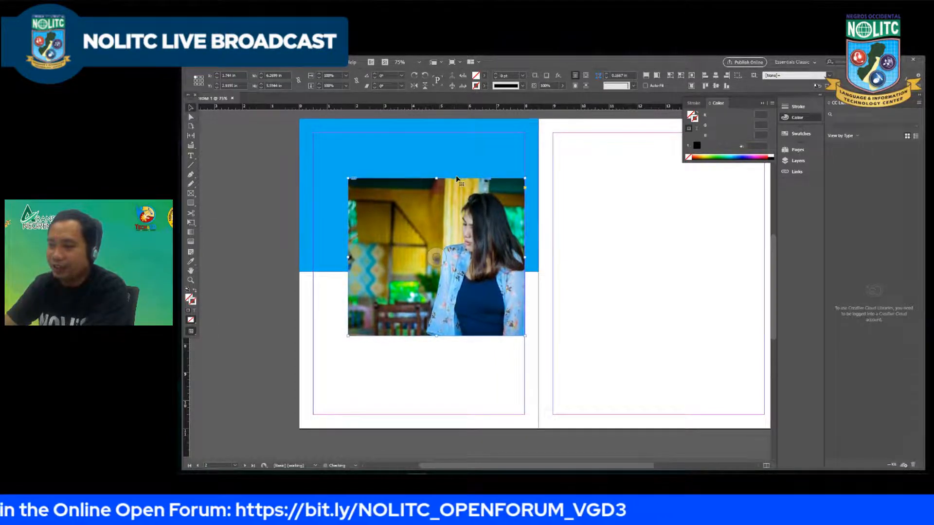
pyautogui.press('Down')
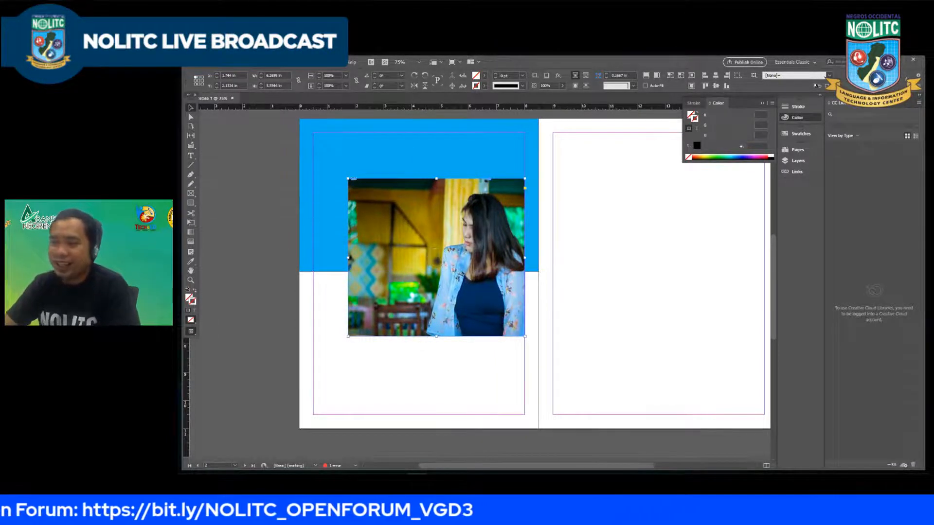
# Step: Create a small text frame below the photo on page 2 and enter "SUMMER"
pyautogui.click(190, 155)
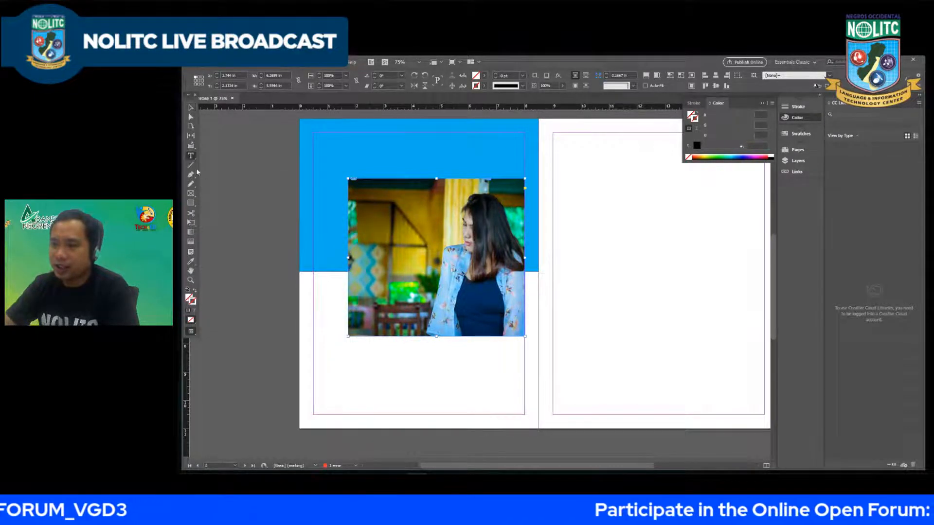
pyautogui.click(353, 374)
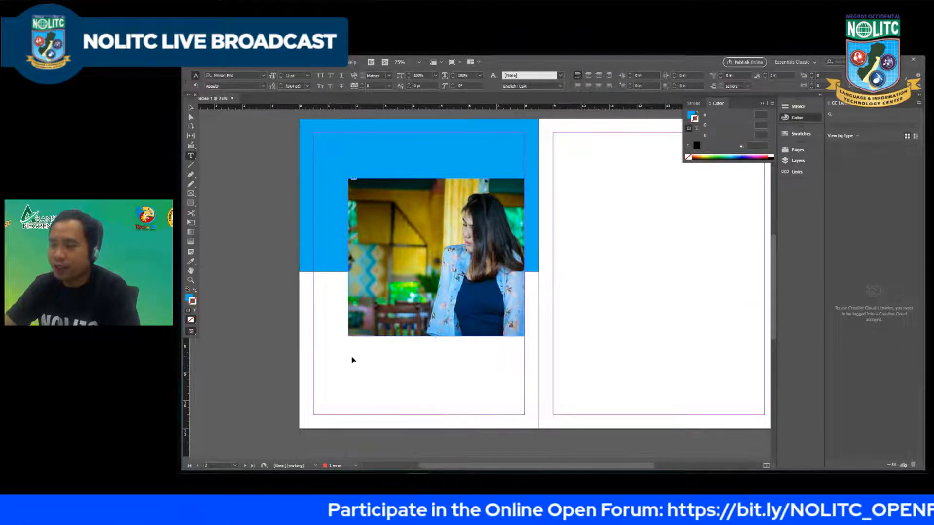
pyautogui.moveTo(336, 353); pyautogui.dragTo(386, 388)
pyautogui.write('S')
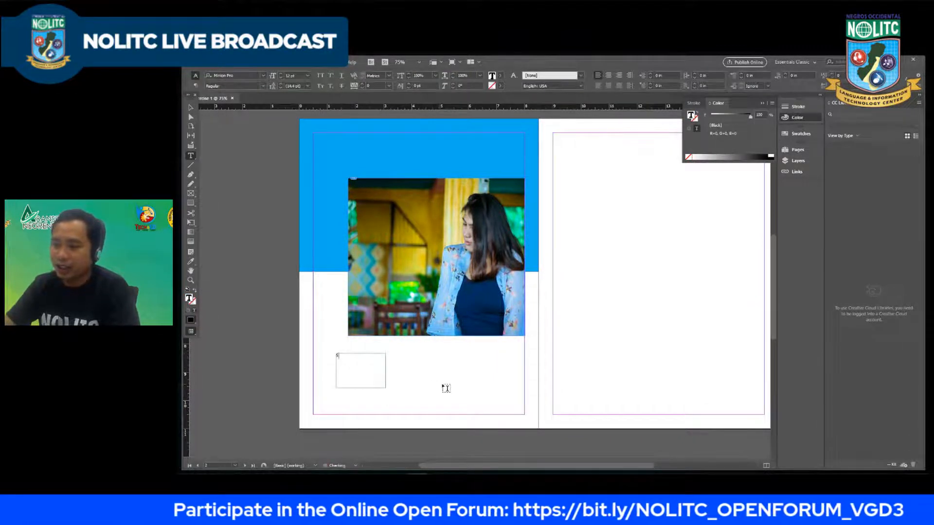
pyautogui.write('UMMER')
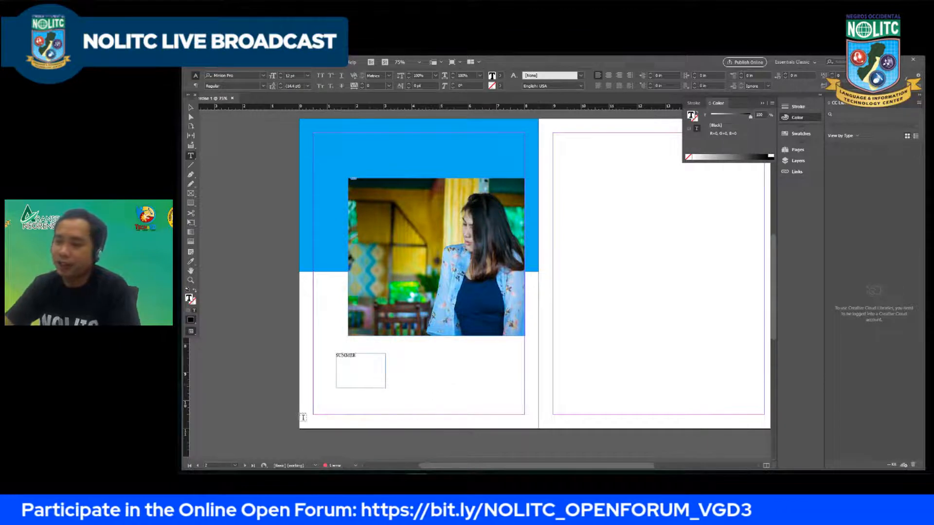
# Step: Try the Montserrat Alternates Black font on the "SUMMER" text below the photo
pyautogui.hotkey('ctrl', 'a')
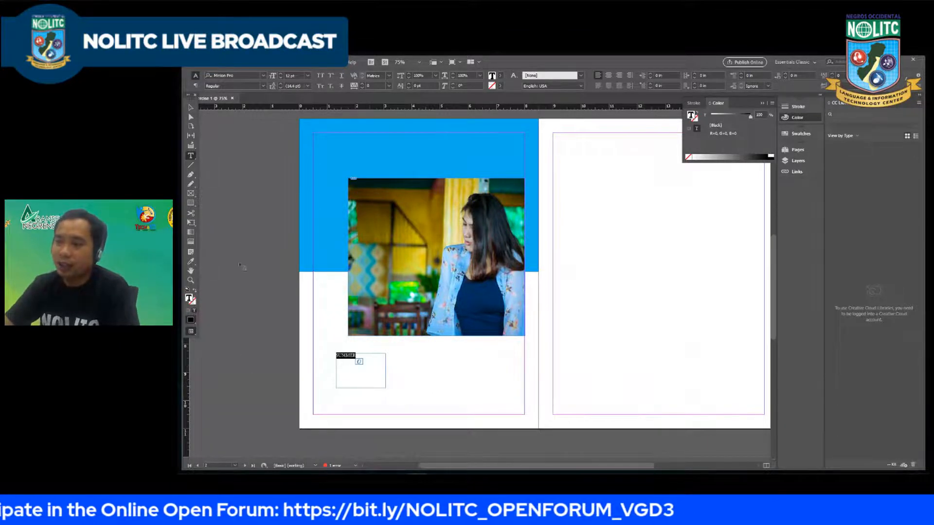
pyautogui.click(262, 74)
pyautogui.write('mont')
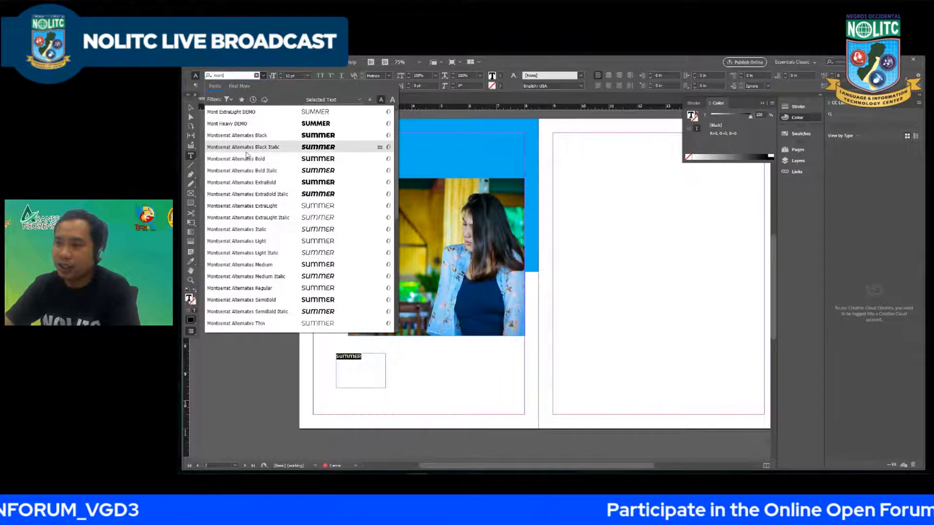
pyautogui.click(243, 136)
pyautogui.click(263, 76)
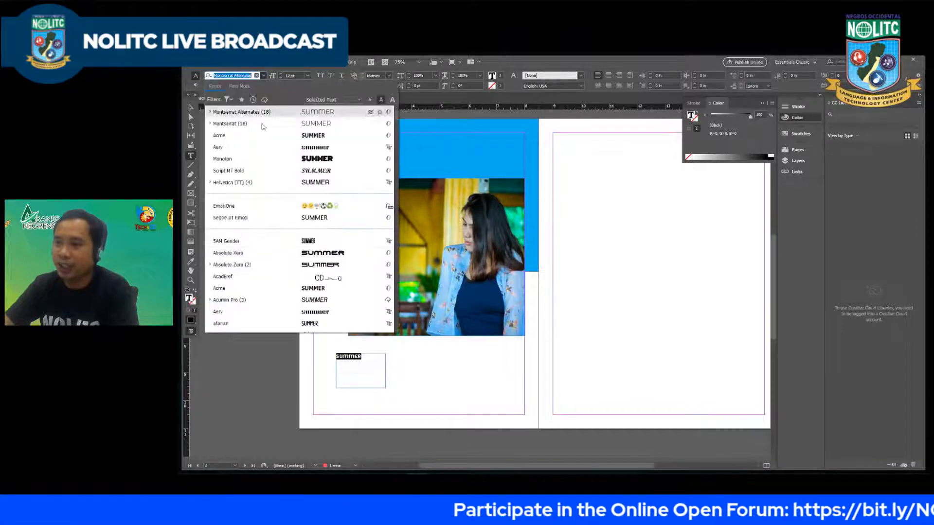
pyautogui.click(241, 113)
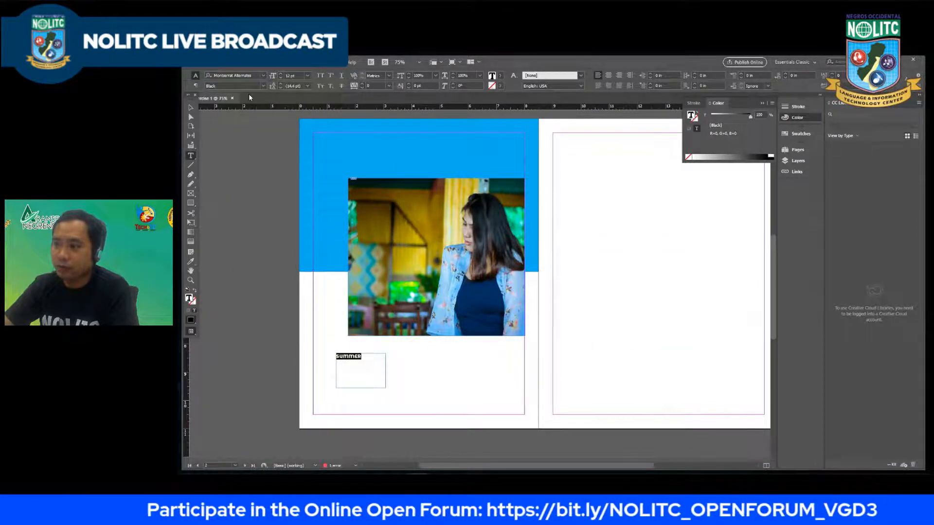
# Step: Set the font of the "SUMMER" text below the photo to Montserrat Black and return to editing the text
pyautogui.click(231, 76)
pyautogui.write('mo')
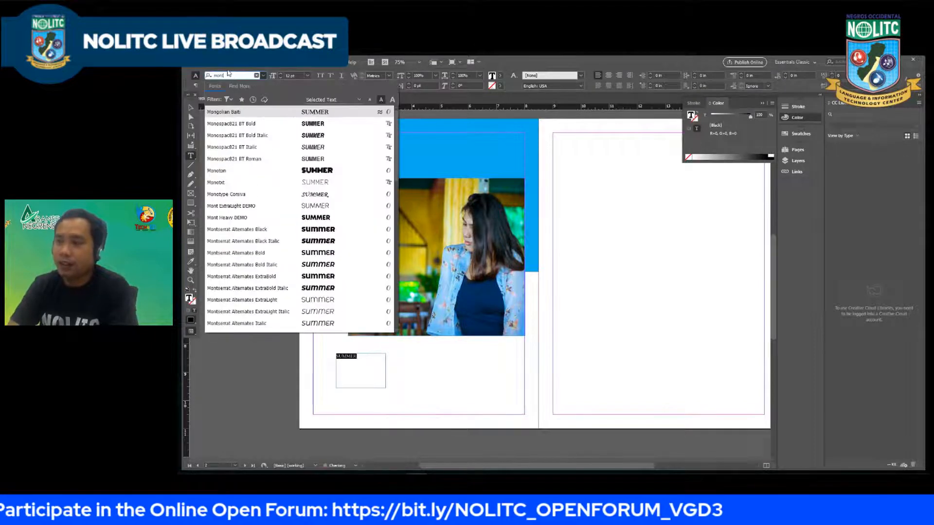
pyautogui.write('ntser')
pyautogui.scroll(-2, 233, 189)
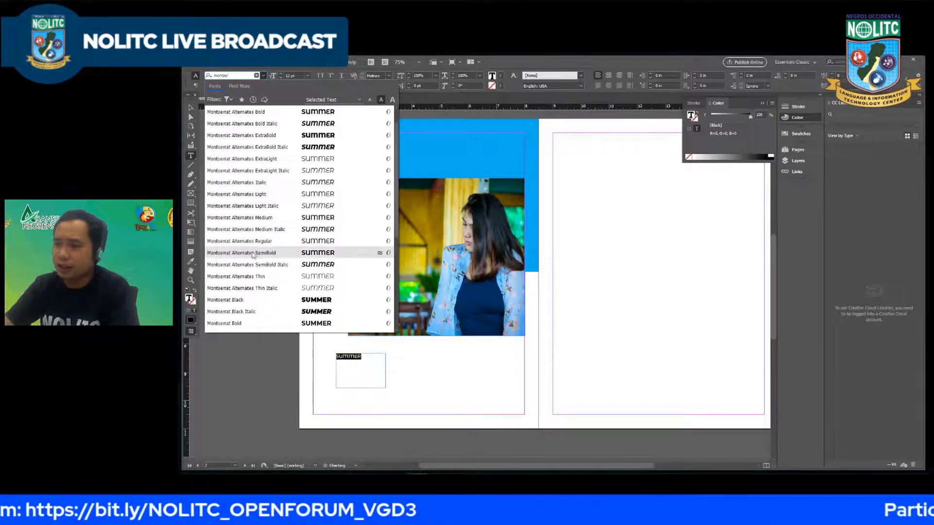
pyautogui.scroll(-1, 253, 255)
pyautogui.click(263, 290)
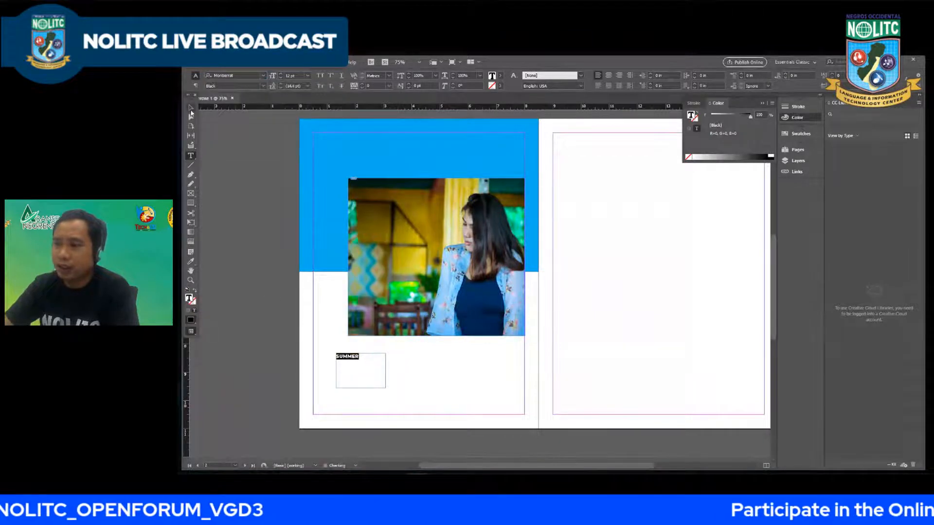
pyautogui.click(191, 109)
pyautogui.doubleClick(352, 359)
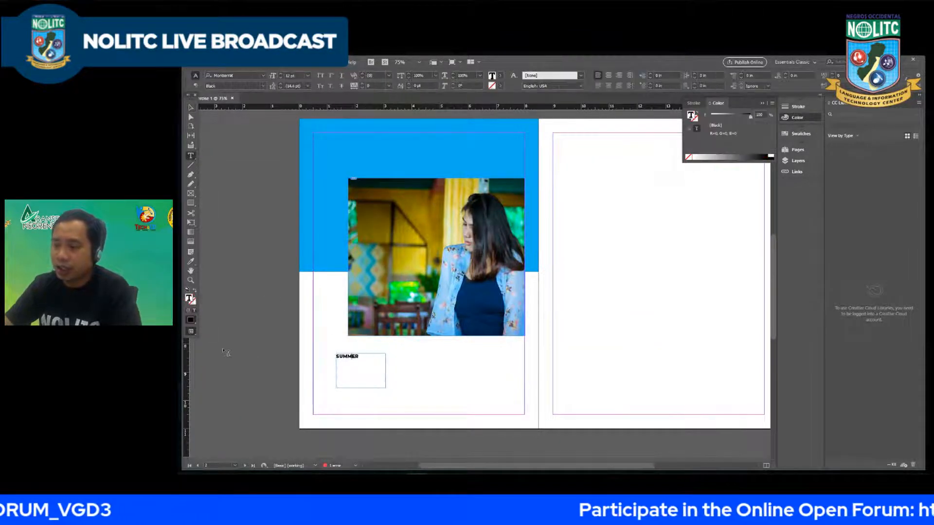
# Step: Enlarge the "SUMMER" text below the photo to 34 pt
pyautogui.moveTo(360, 357); pyautogui.dragTo(307, 344)
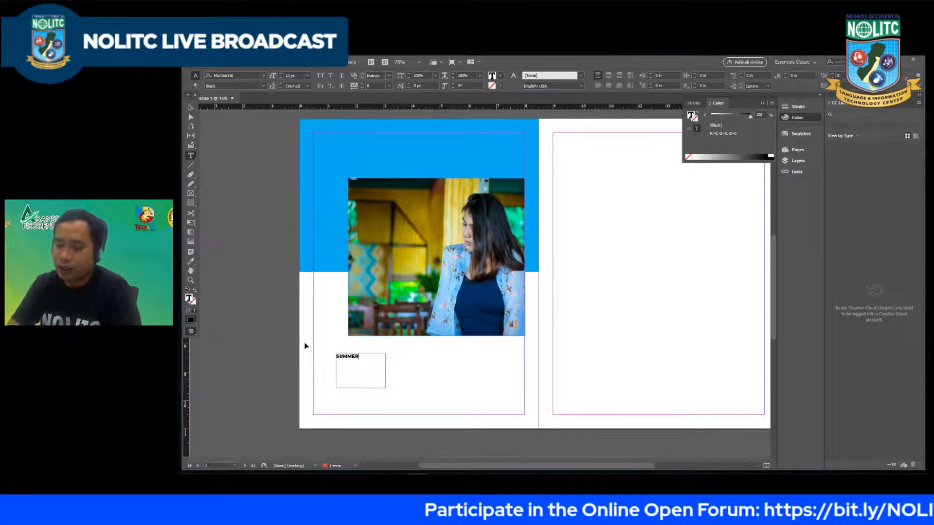
pyautogui.hotkey('ctrl', 'shift', '.')
pyautogui.hotkey('ctrl', 'shift', '.')
pyautogui.hotkey('ctrl', 'shift', '.')
pyautogui.hotkey('ctrl', 'shift', '.')
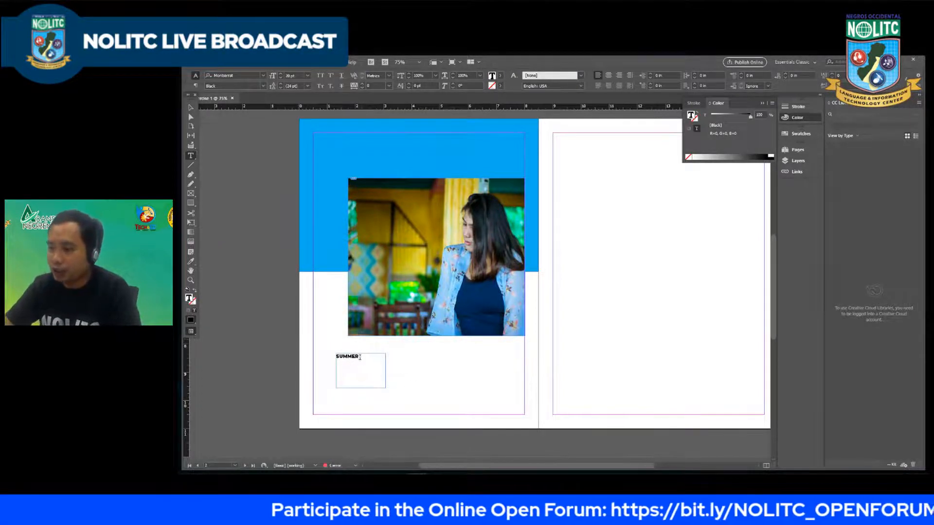
pyautogui.moveTo(360, 357); pyautogui.dragTo(317, 370)
pyautogui.hotkey('ctrl', 'shift', '.')
pyautogui.hotkey('ctrl', 'shift', '.')
pyautogui.hotkey('ctrl', 'shift', '.')
pyautogui.hotkey('ctrl', 'shift', '.')
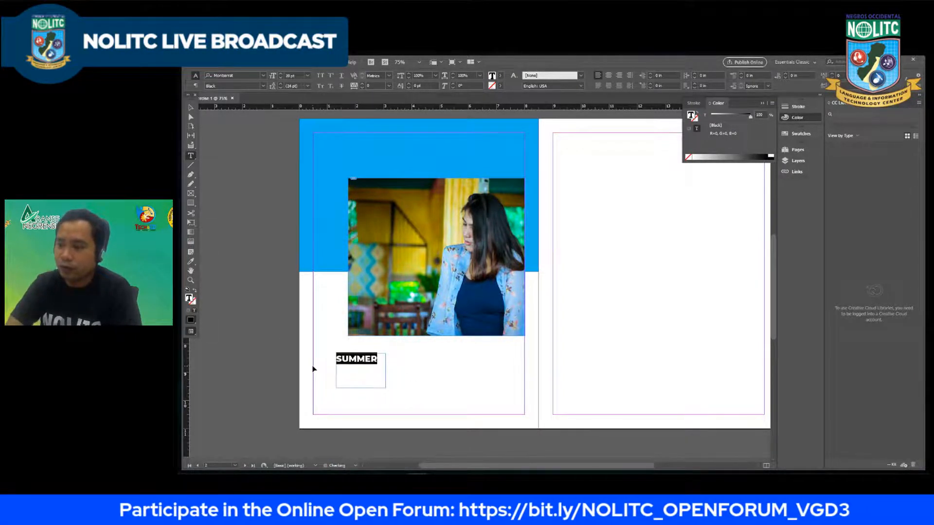
pyautogui.hotkey('ctrl', 'shift', '.')
pyautogui.hotkey('ctrl', 'shift', '.')
pyautogui.hotkey('ctrl', 'shift', '.')
pyautogui.hotkey('ctrl', 'shift', '.')
pyautogui.hotkey('ctrl', 'shift', '.')
pyautogui.hotkey('ctrl', 'shift', '.')
pyautogui.hotkey('ctrl', 'shift', '.')
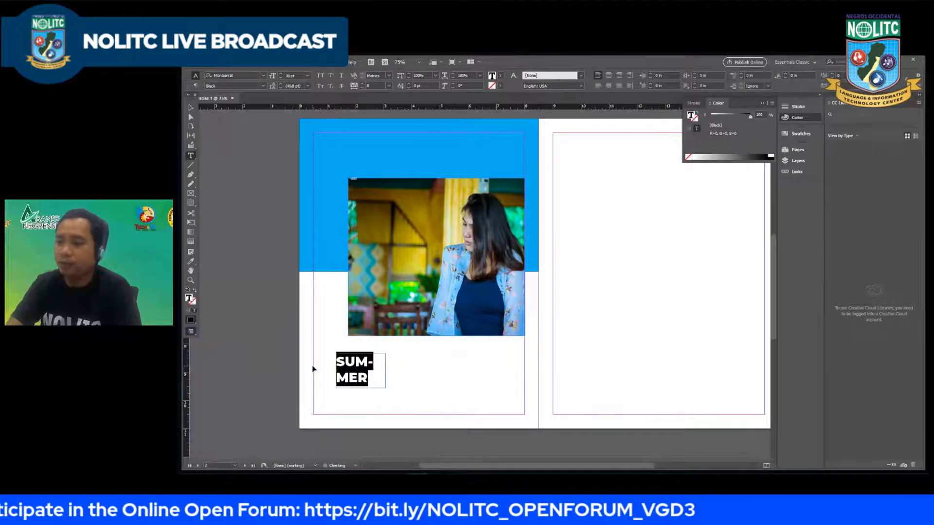
# Step: Widen the "SUMMER" frame to about 3.3 in so the word fits on one line, and set its tracking to 50
pyautogui.click(188, 109)
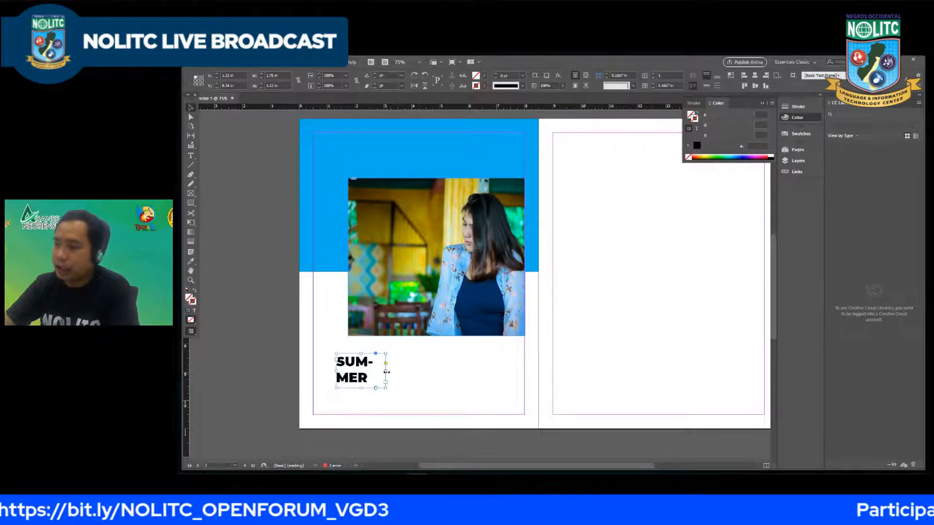
pyautogui.moveTo(387, 372); pyautogui.dragTo(335, 359)
pyautogui.doubleClick(395, 363)
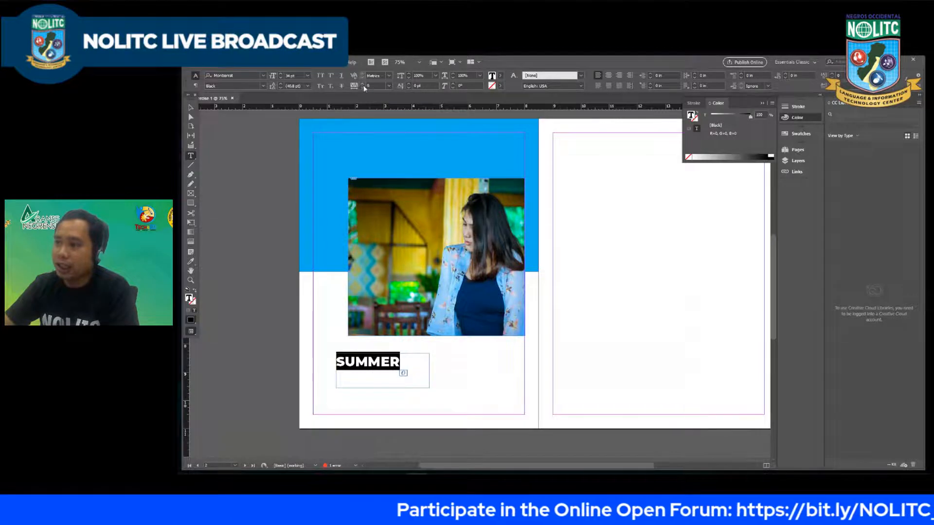
pyautogui.click(386, 85)
pyautogui.click(382, 178)
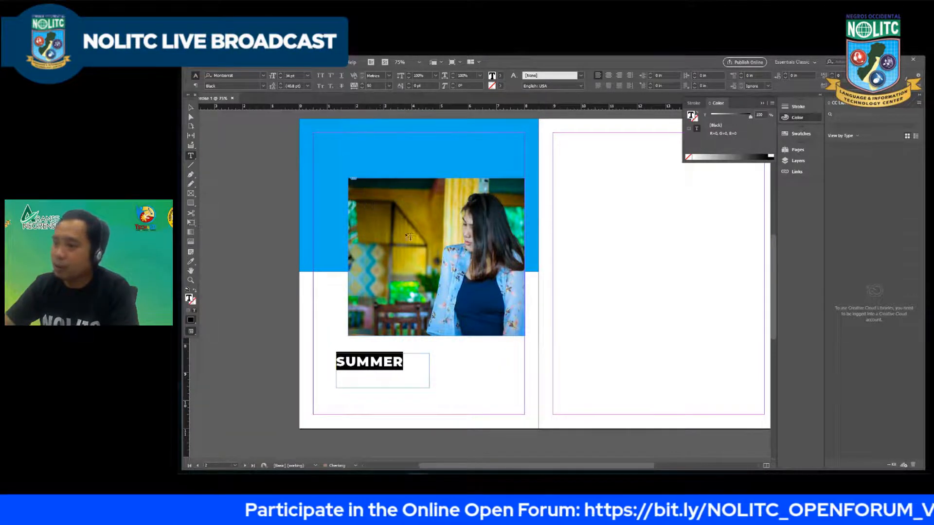
# Step: Enlarge the "SUMMER" text to 44 pt within its widened frame
pyautogui.doubleClick(411, 366)
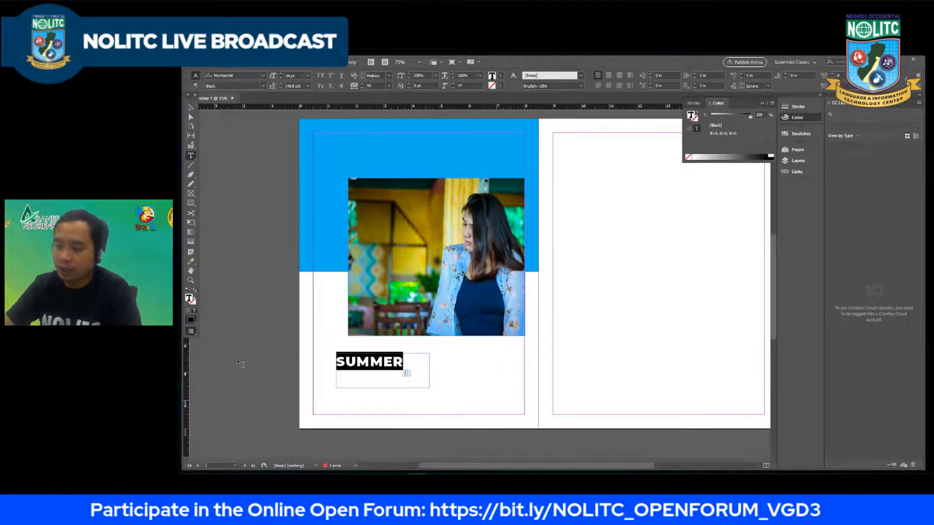
pyautogui.hotkey('ctrl', 'shift', '.')
pyautogui.hotkey('ctrl', 'shift', '.')
pyautogui.hotkey('ctrl', 'shift', '.')
pyautogui.hotkey('ctrl', 'shift', '.')
pyautogui.hotkey('ctrl', 'shift', '.')
pyautogui.hotkey('ctrl', 'shift', '.')
pyautogui.hotkey('ctrl', 'shift', '.')
pyautogui.hotkey('ctrl', 'shift', '.')
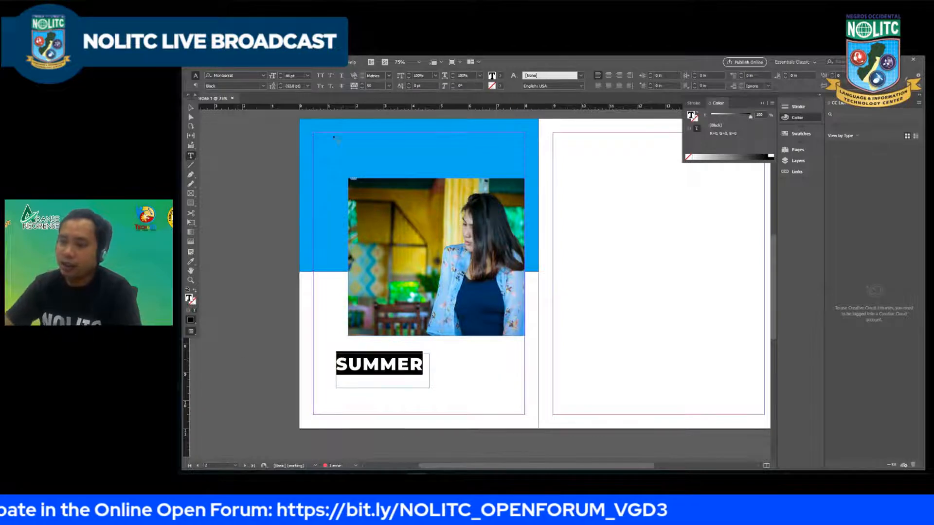
# Step: Fit the "SUMMER" text frame to its content
pyautogui.click(191, 108)
pyautogui.rightClick(413, 370)
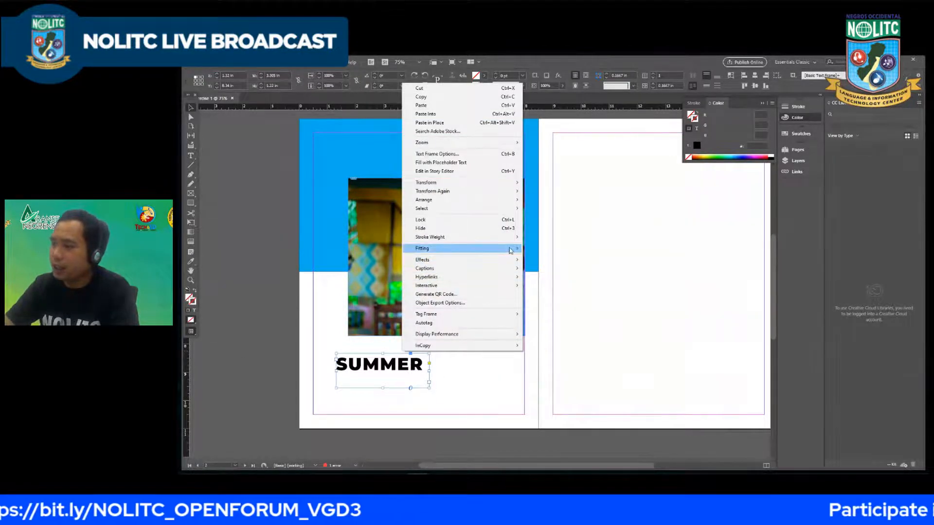
pyautogui.moveTo(513, 249)
pyautogui.click(543, 251)
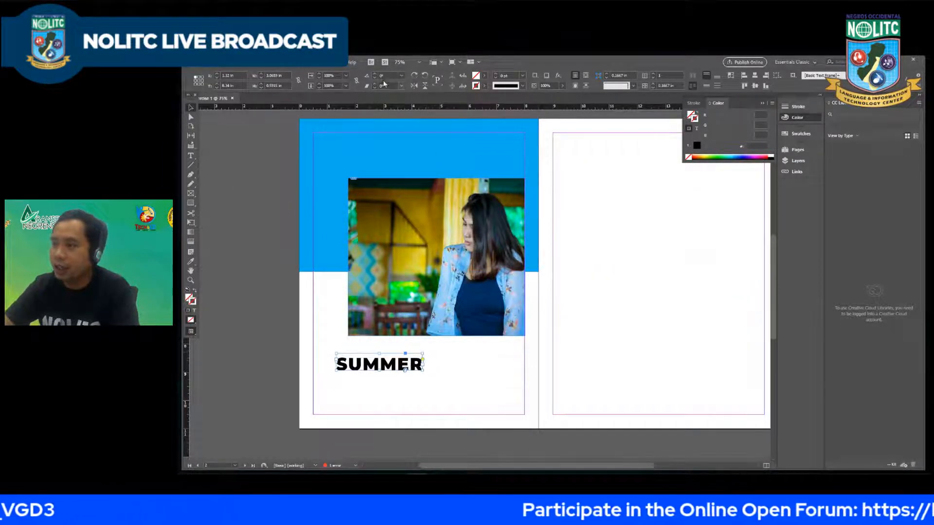
# Step: Rotate the "SUMMER" frame by 90° and place it just outside the photo's left edge, across the blue rectangle's lower edge
pyautogui.click(366, 77)
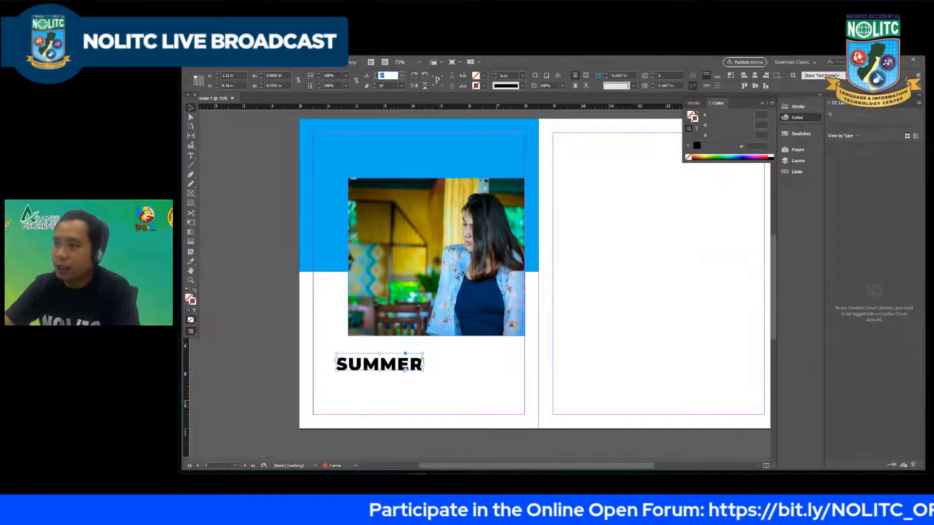
pyautogui.write('90')
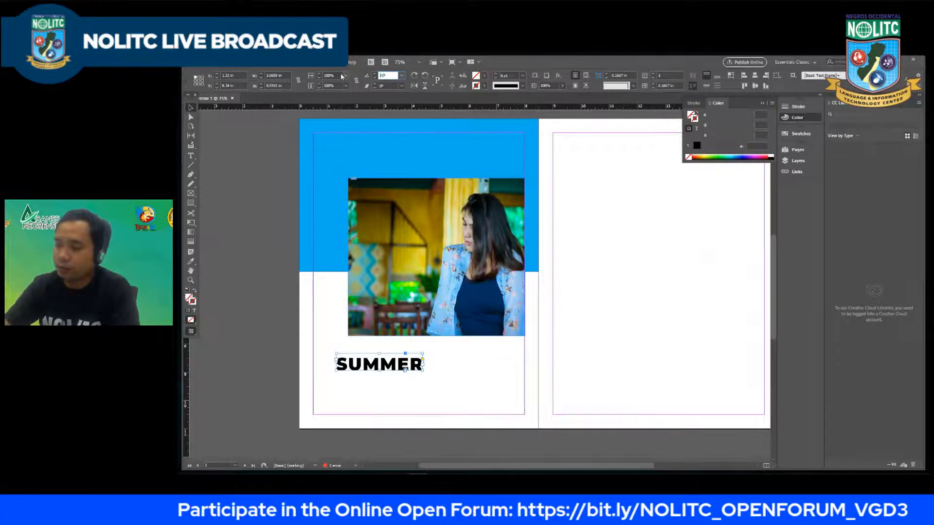
pyautogui.press('Return')
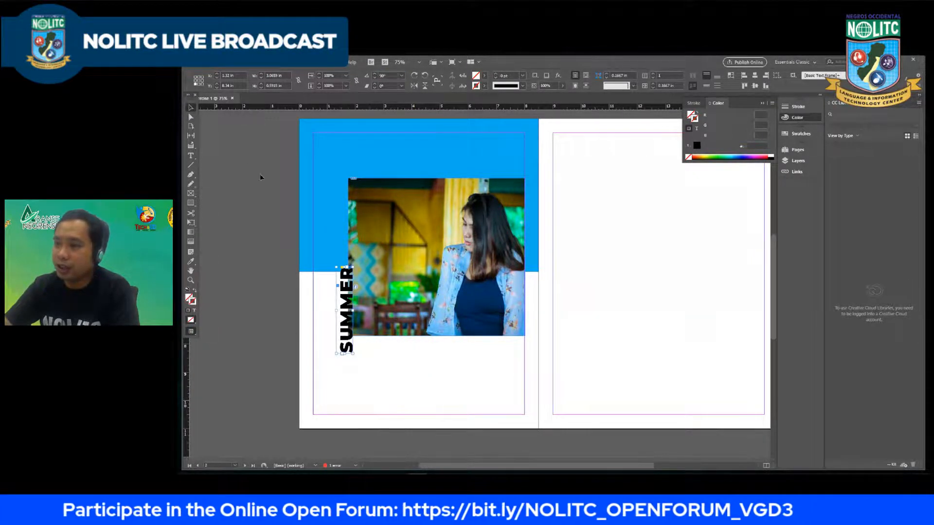
pyautogui.moveTo(345, 287); pyautogui.dragTo(337, 260)
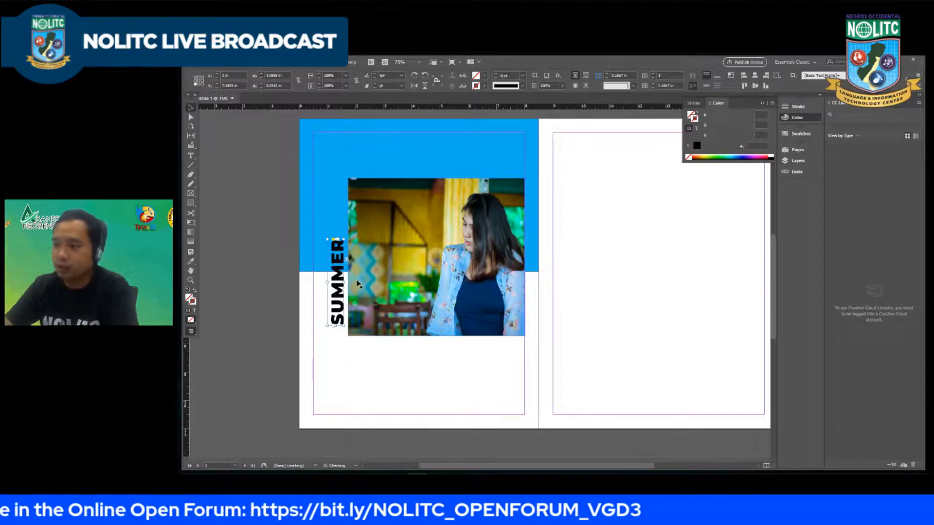
pyautogui.press('Down')
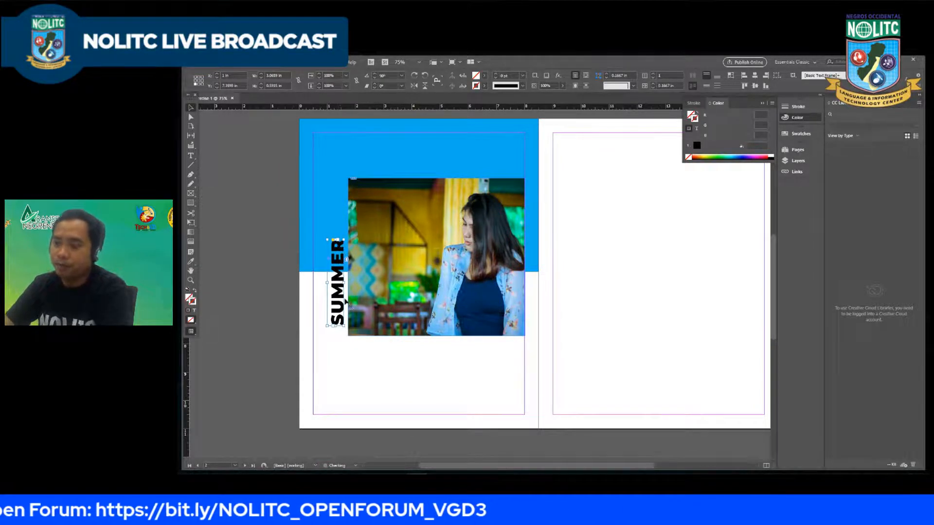
# Step: Enlarge the vertical "SUMMER" text to 62 pt and return to selecting its frame
pyautogui.doubleClick(342, 287)
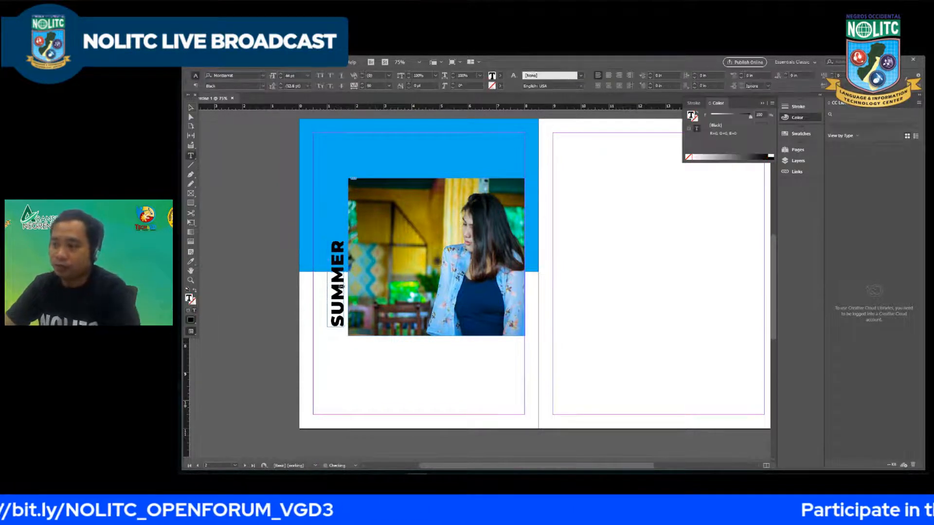
pyautogui.hotkey('ctrl', 'a')
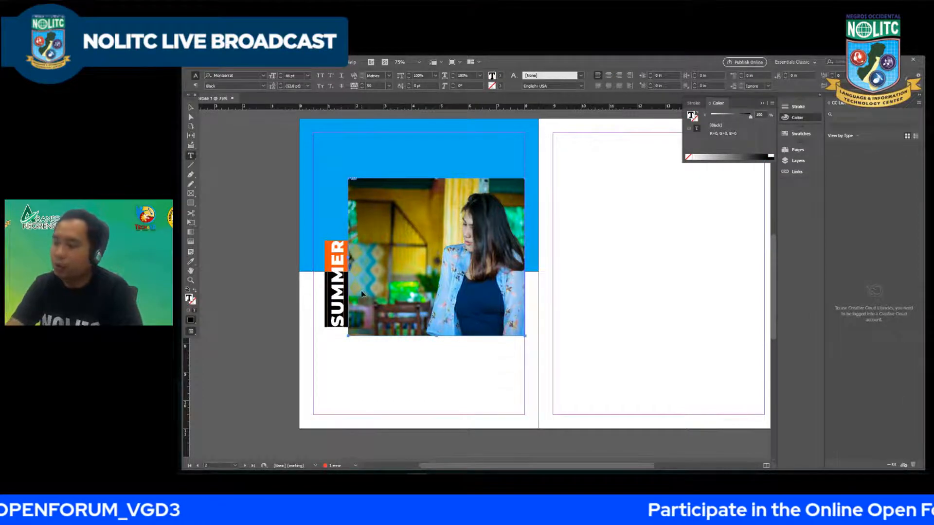
pyautogui.press('BackSpace')
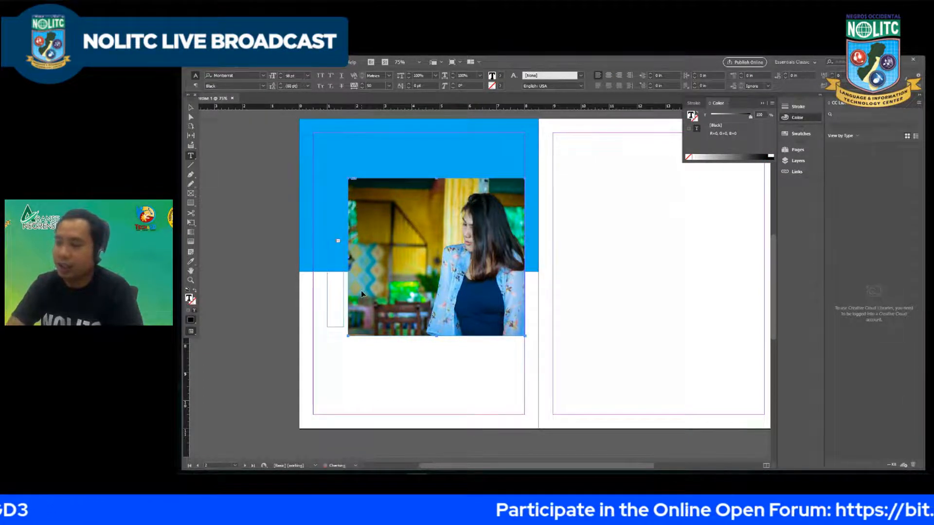
pyautogui.hotkey('ctrl', 'shift', '.')
pyautogui.hotkey('ctrl', 'shift', '.')
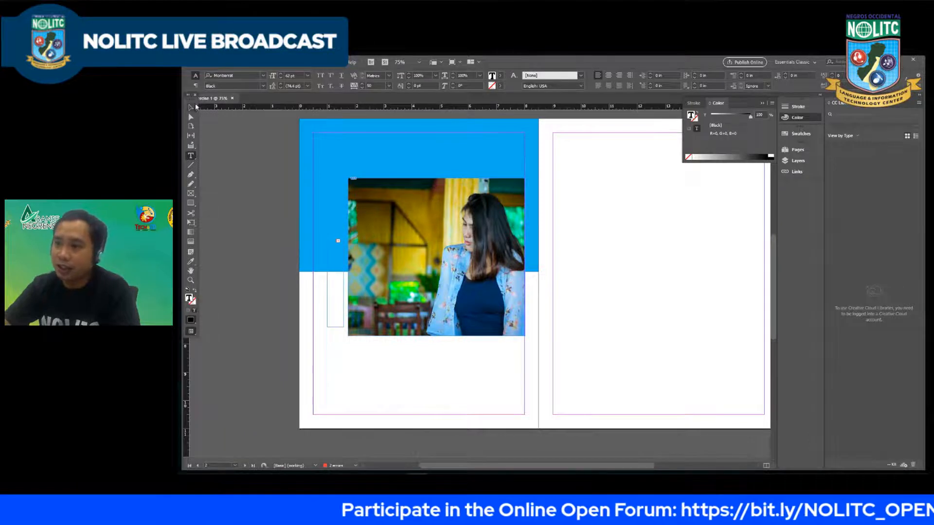
pyautogui.click(189, 108)
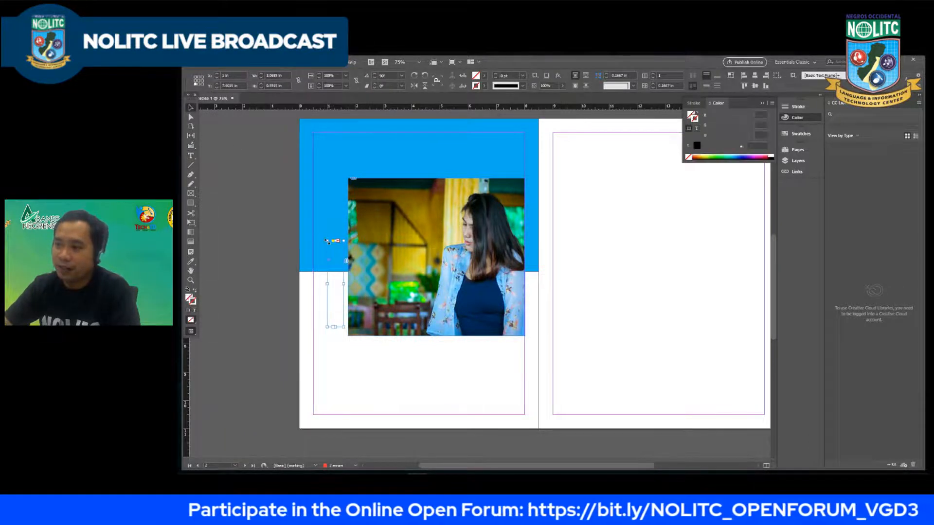